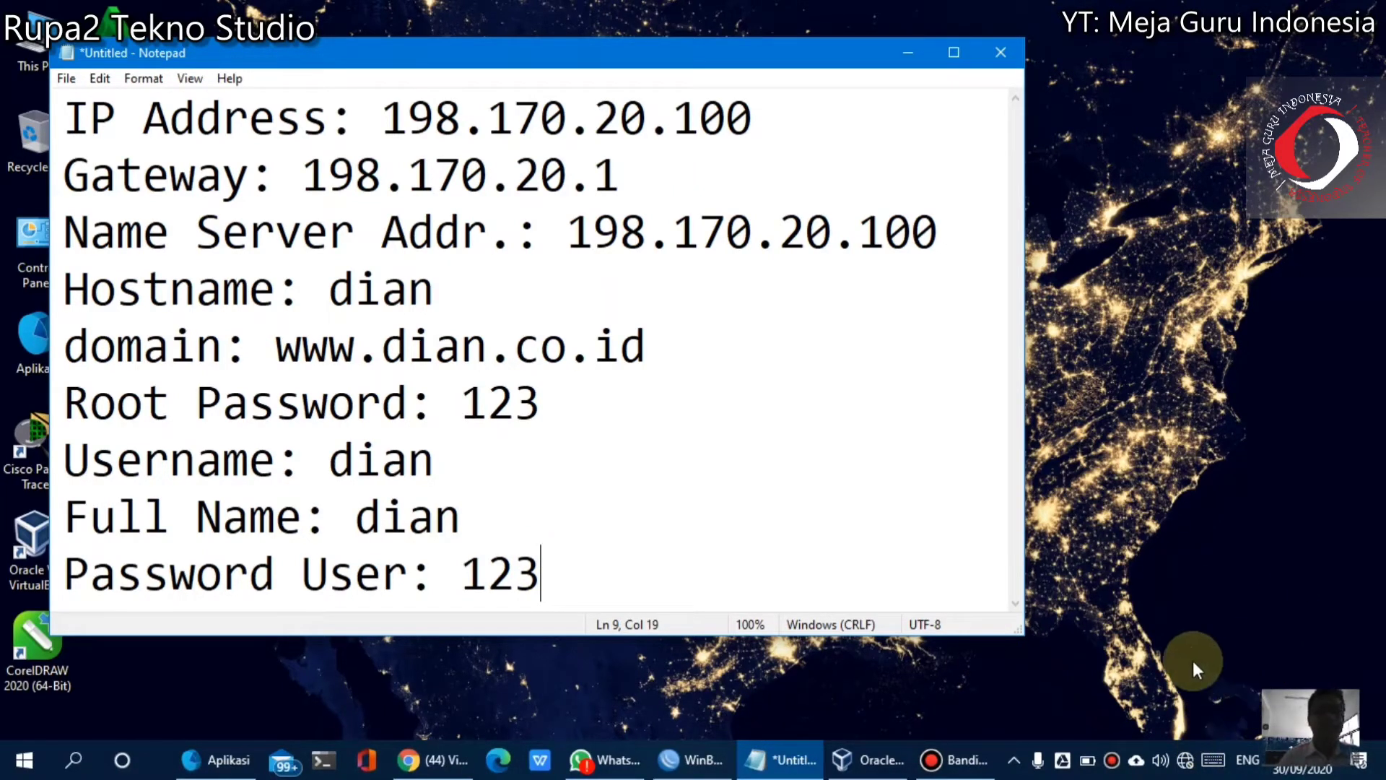
Check the tray network status, shift the notes window right, and bring VirtualBox Manager forward
{"action": "left_click", "coordinate": [1186, 747]}
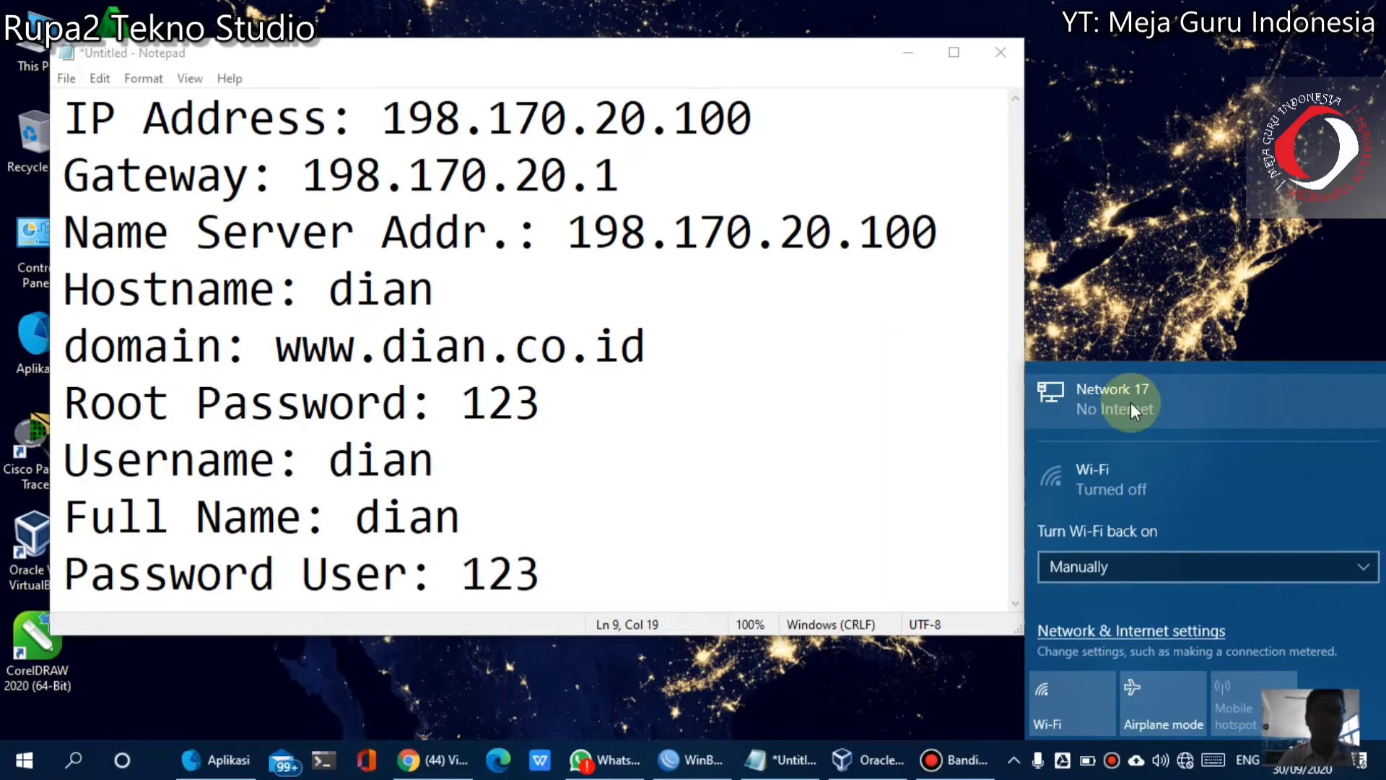
{"action": "left_click", "coordinate": [1090, 242]}
{"action": "left_click_drag", "start_coordinate": [727, 60], "coordinate": [854, 62]}
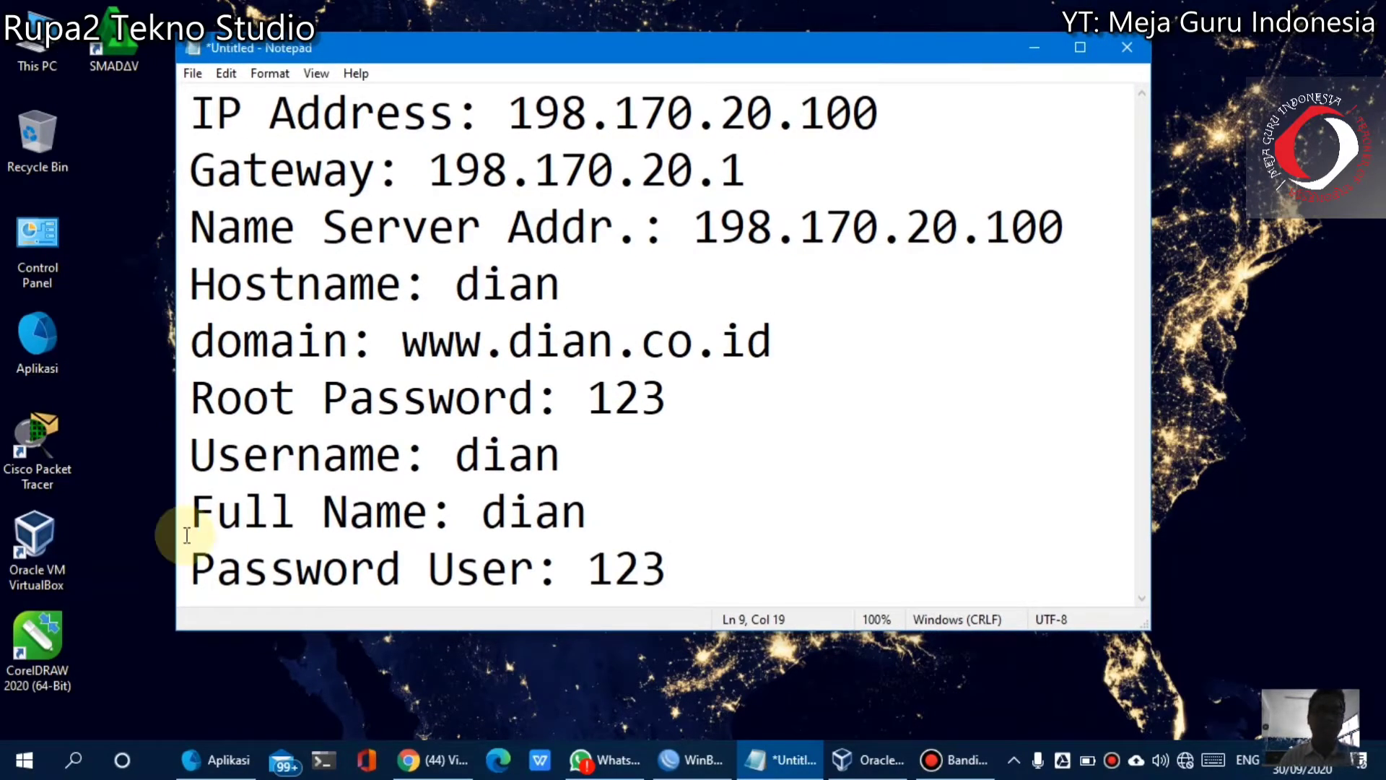
{"action": "left_click", "coordinate": [47, 584]}
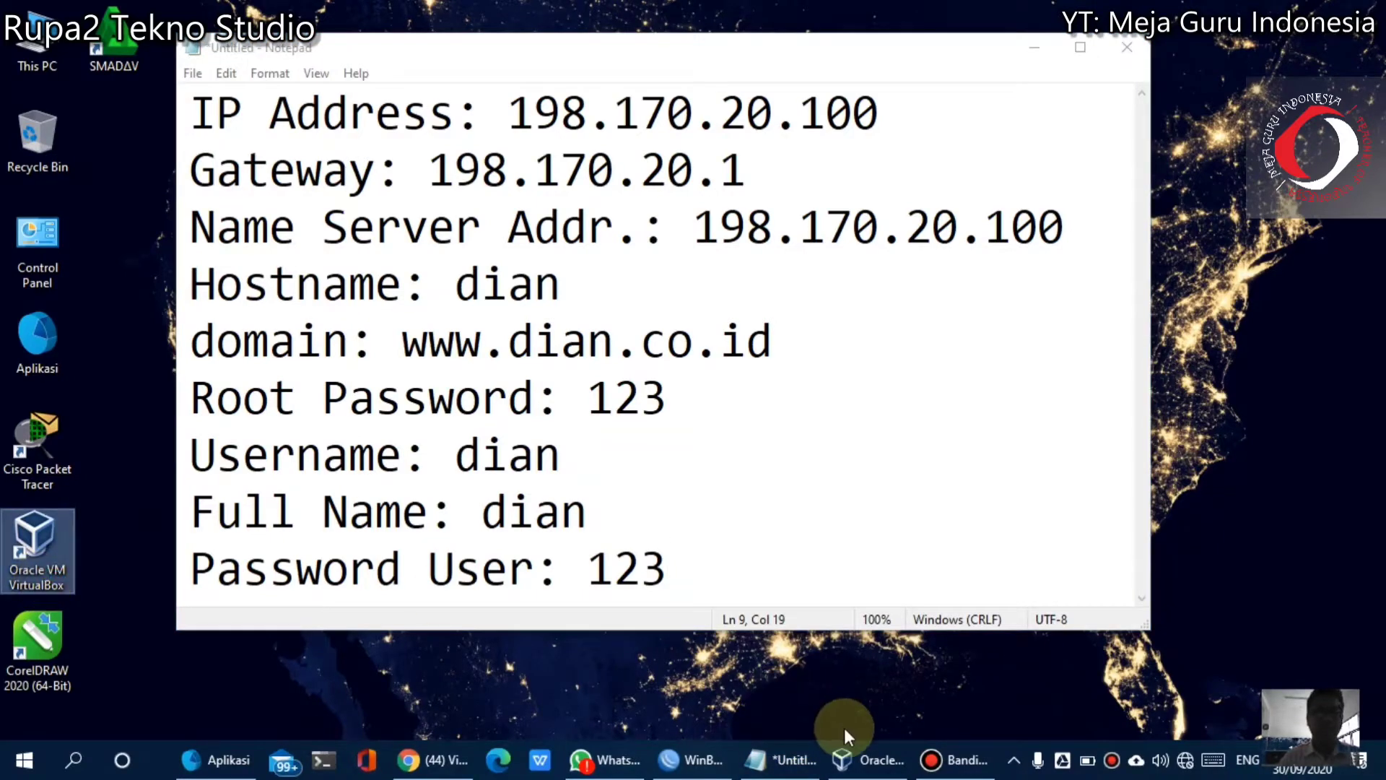
{"action": "left_click", "coordinate": [872, 743]}
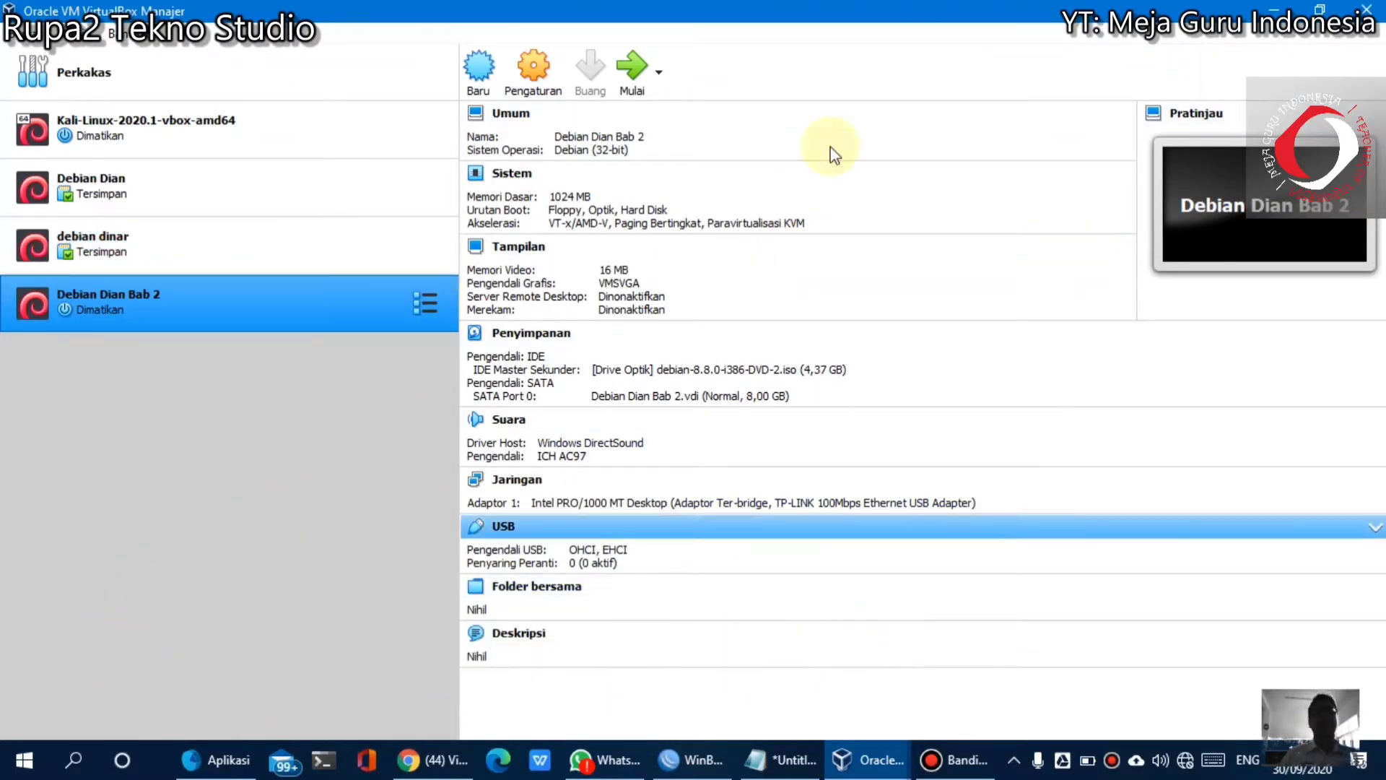
{"action": "left_click", "coordinate": [641, 92]}
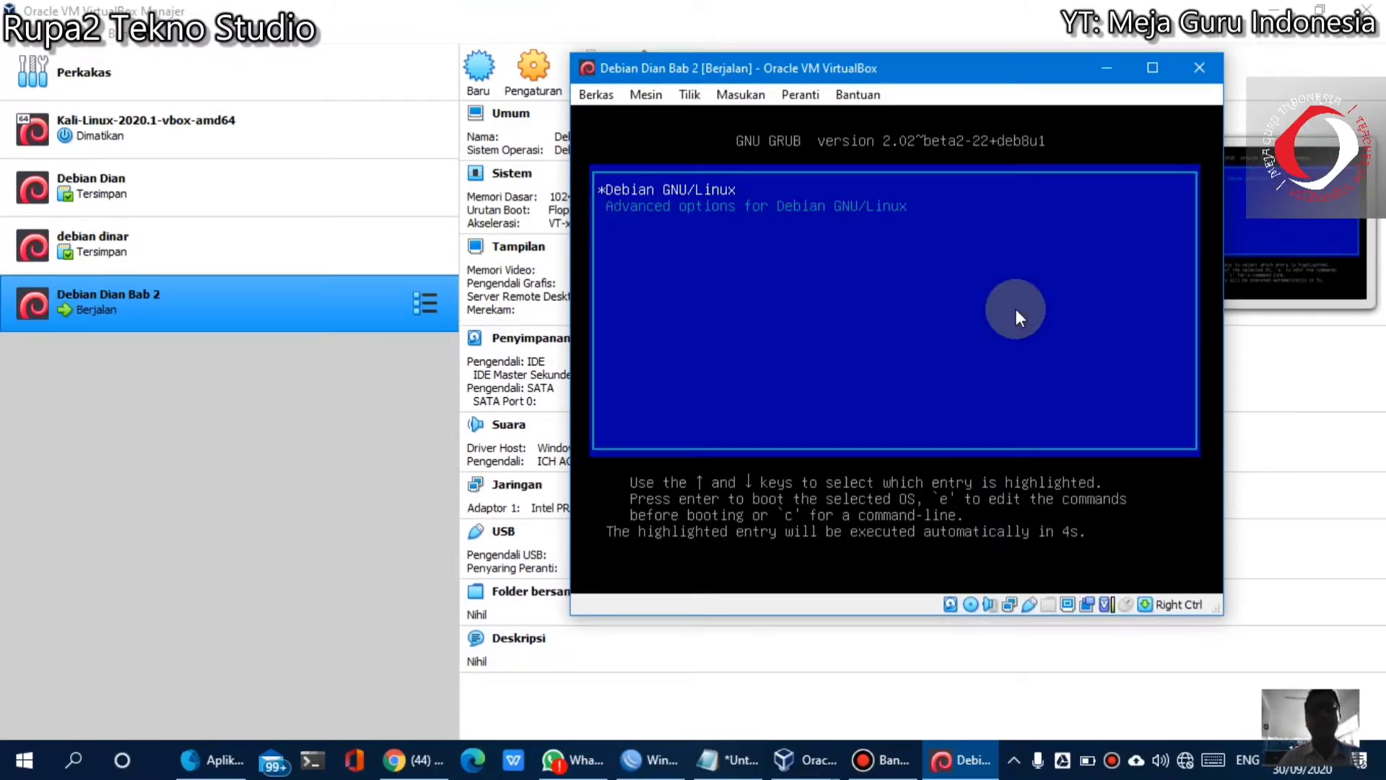
{"action": "left_click", "coordinate": [1199, 68]}
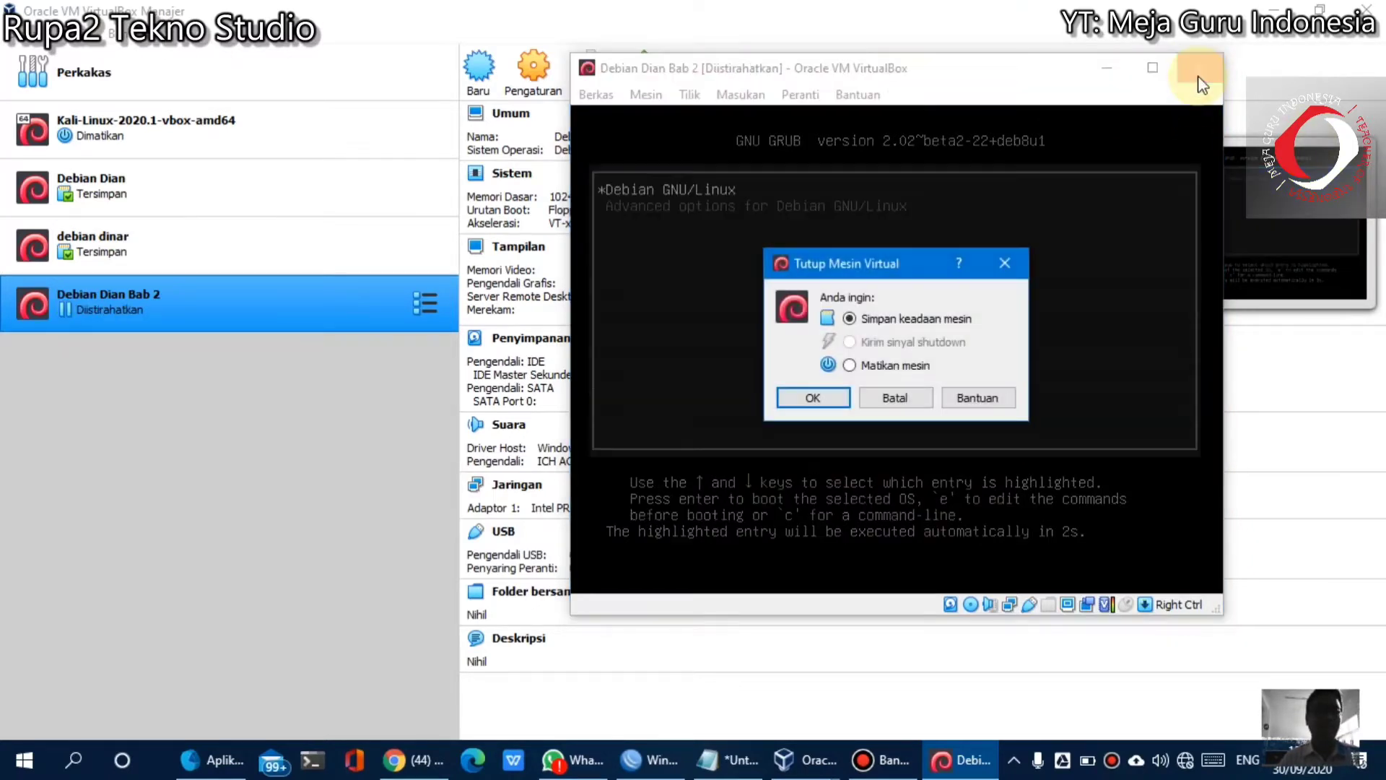
{"action": "left_click", "coordinate": [849, 366]}
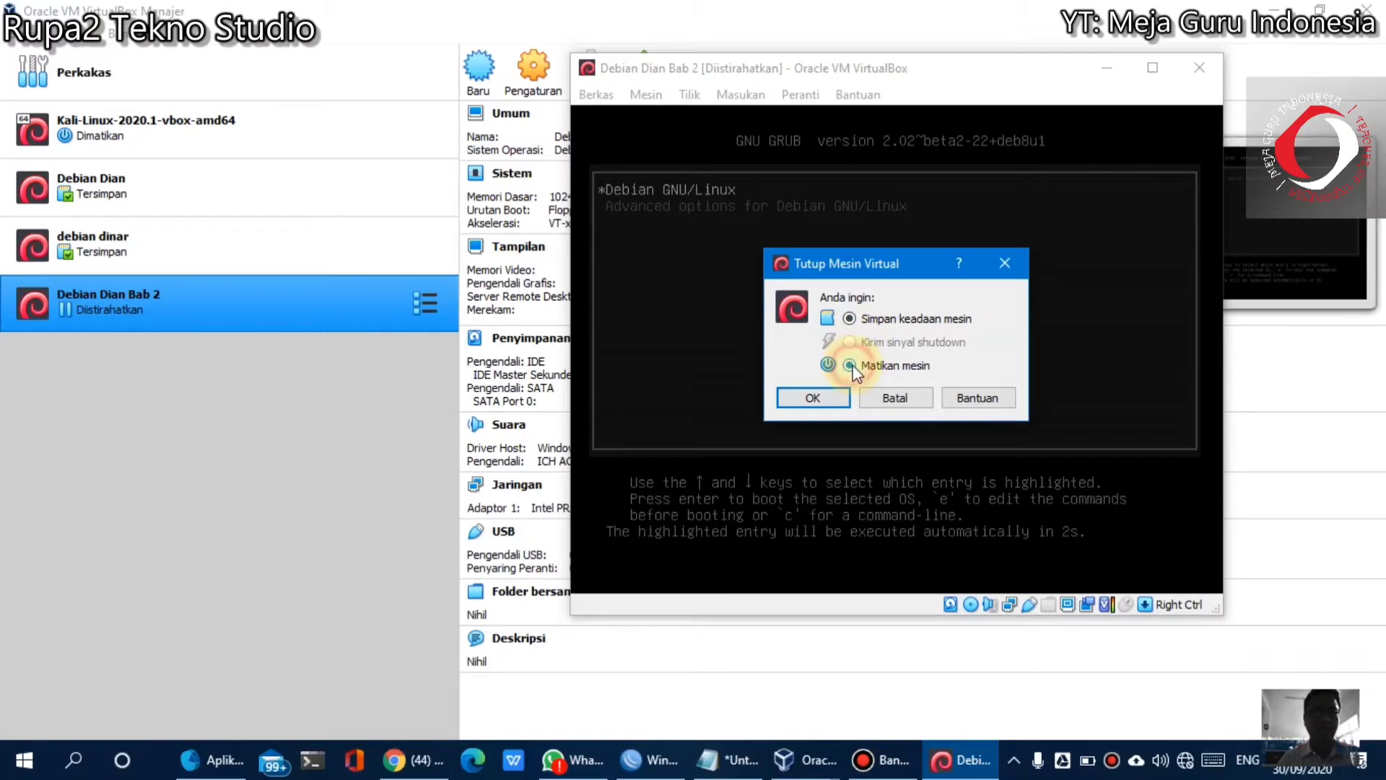
{"action": "left_click", "coordinate": [818, 399]}
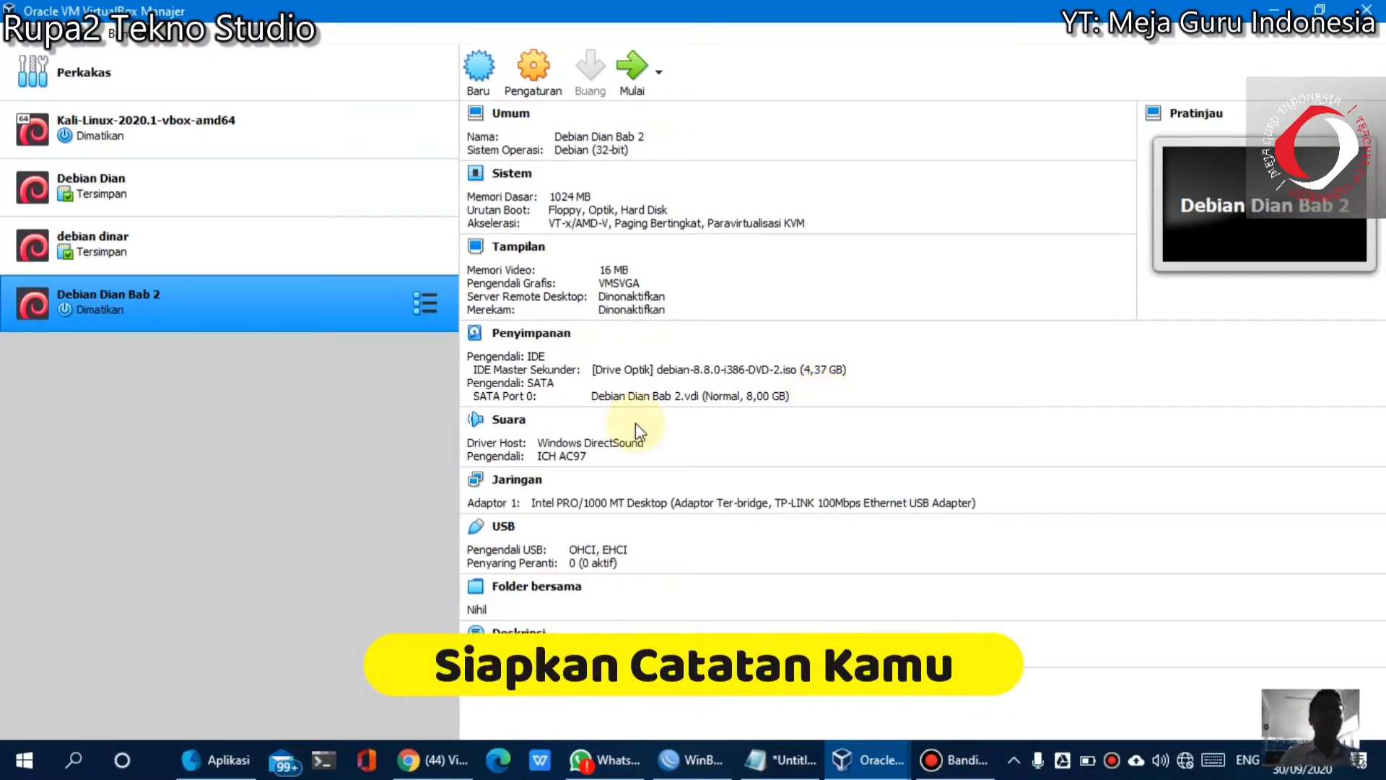
Find Control Panel from Start and go to Network and Internet > Network and Sharing Center
{"action": "left_click", "coordinate": [15, 766]}
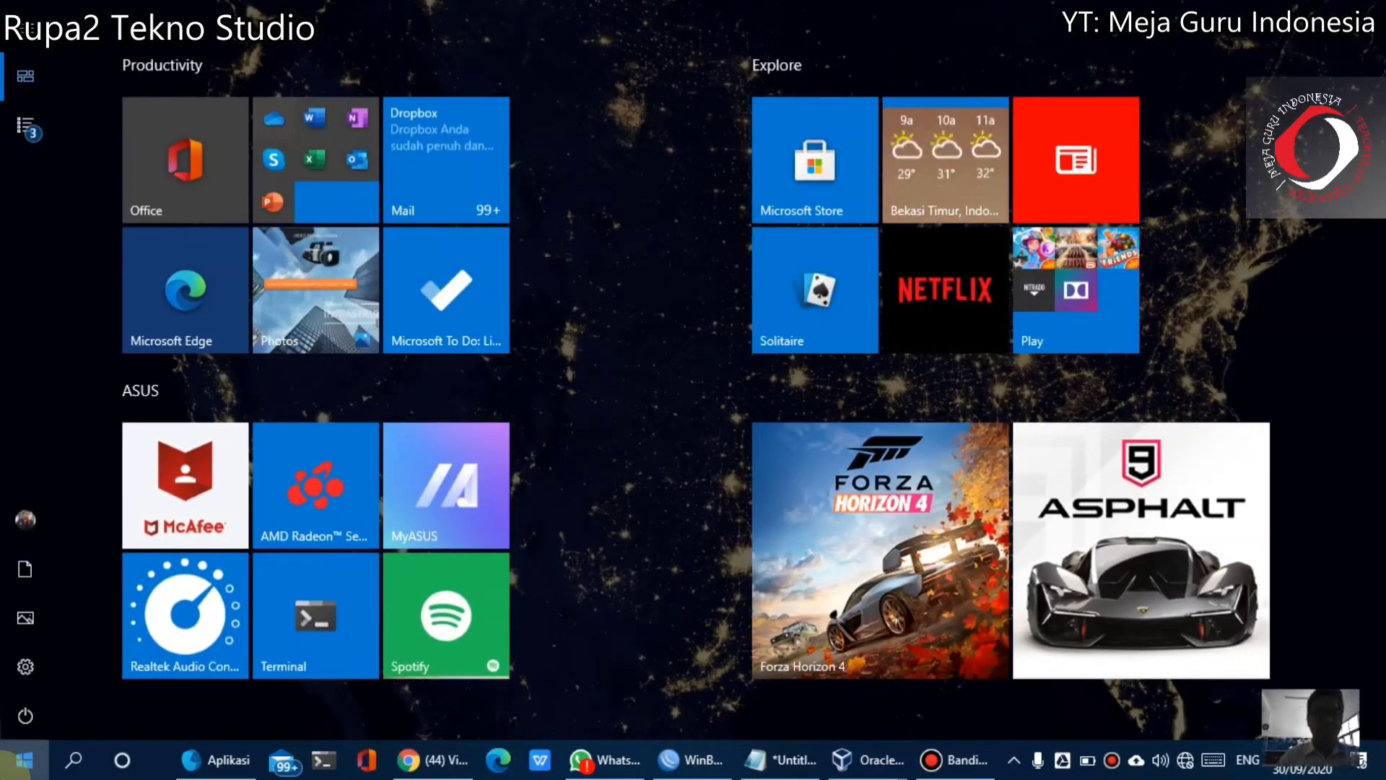
{"action": "type", "text": "comtrol"}
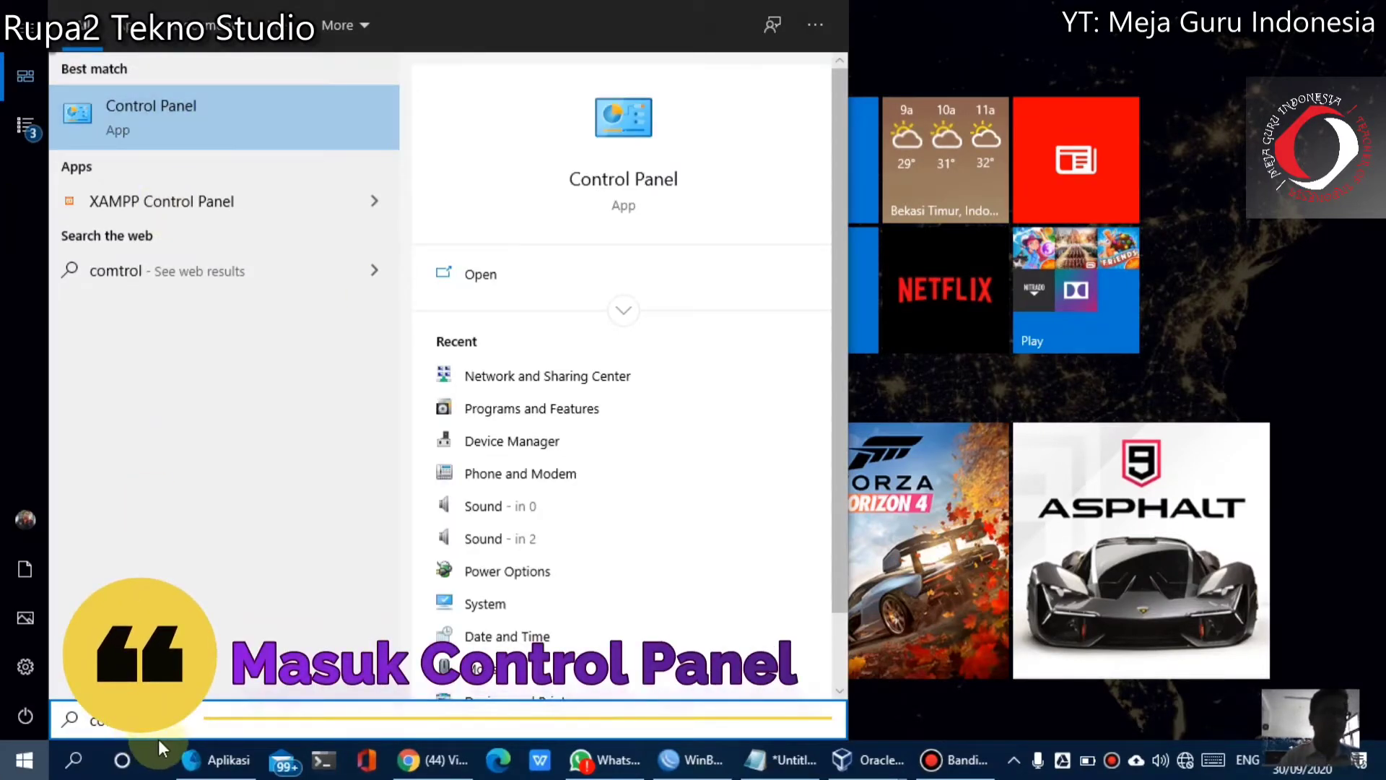
{"action": "key", "text": "BackSpace"}
{"action": "key", "text": "BackSpace"}
{"action": "key", "text": "BackSpace"}
{"action": "key", "text": "BackSpace"}
{"action": "key", "text": "BackSpace"}
{"action": "type", "text": "n"}
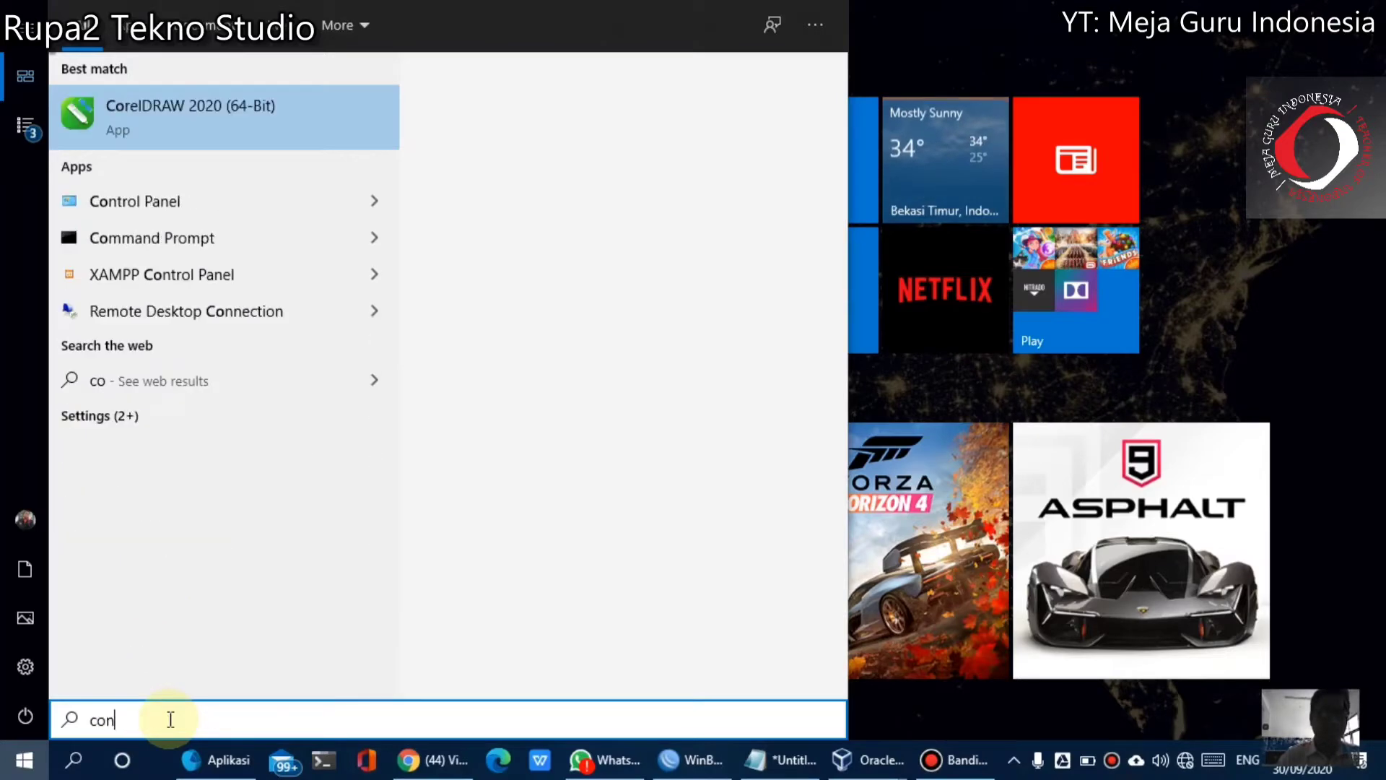
{"action": "type", "text": "trol"}
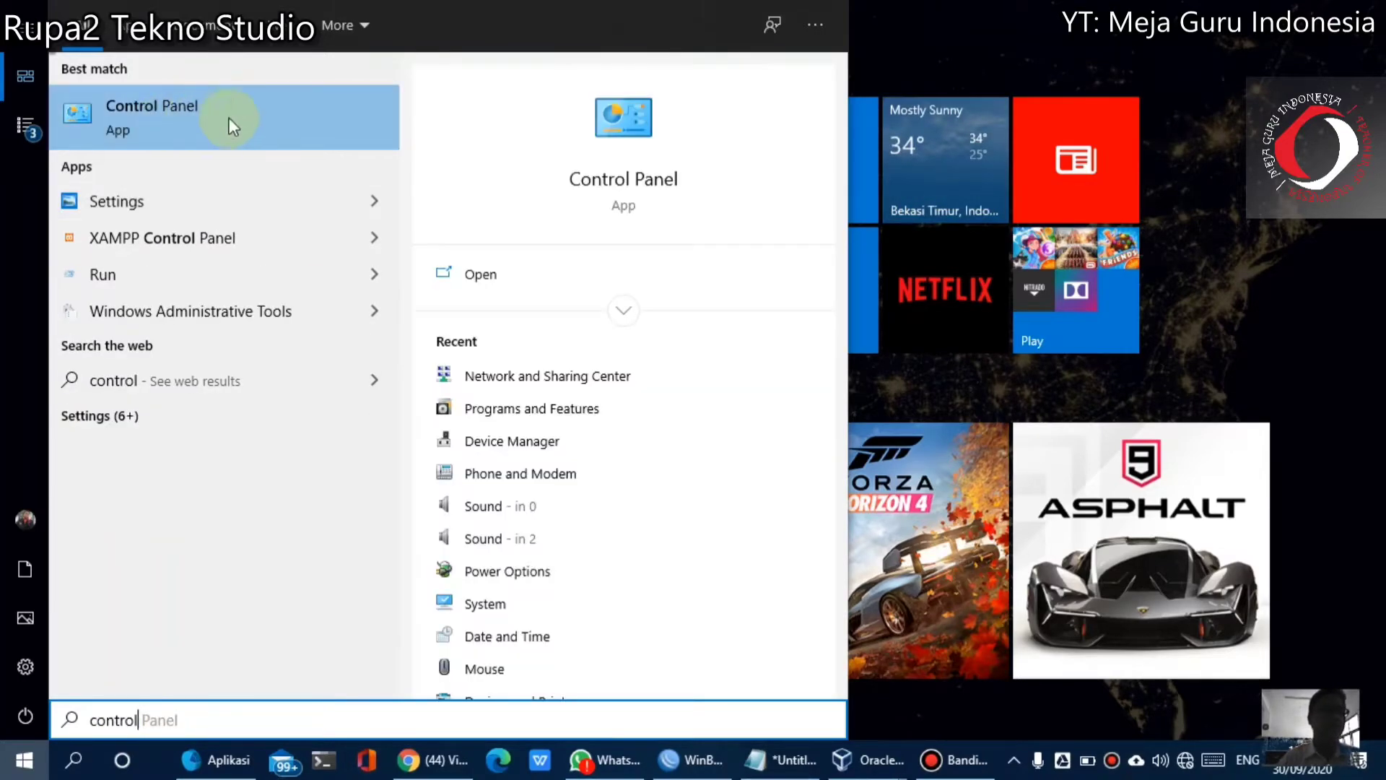
{"action": "left_click", "coordinate": [153, 122]}
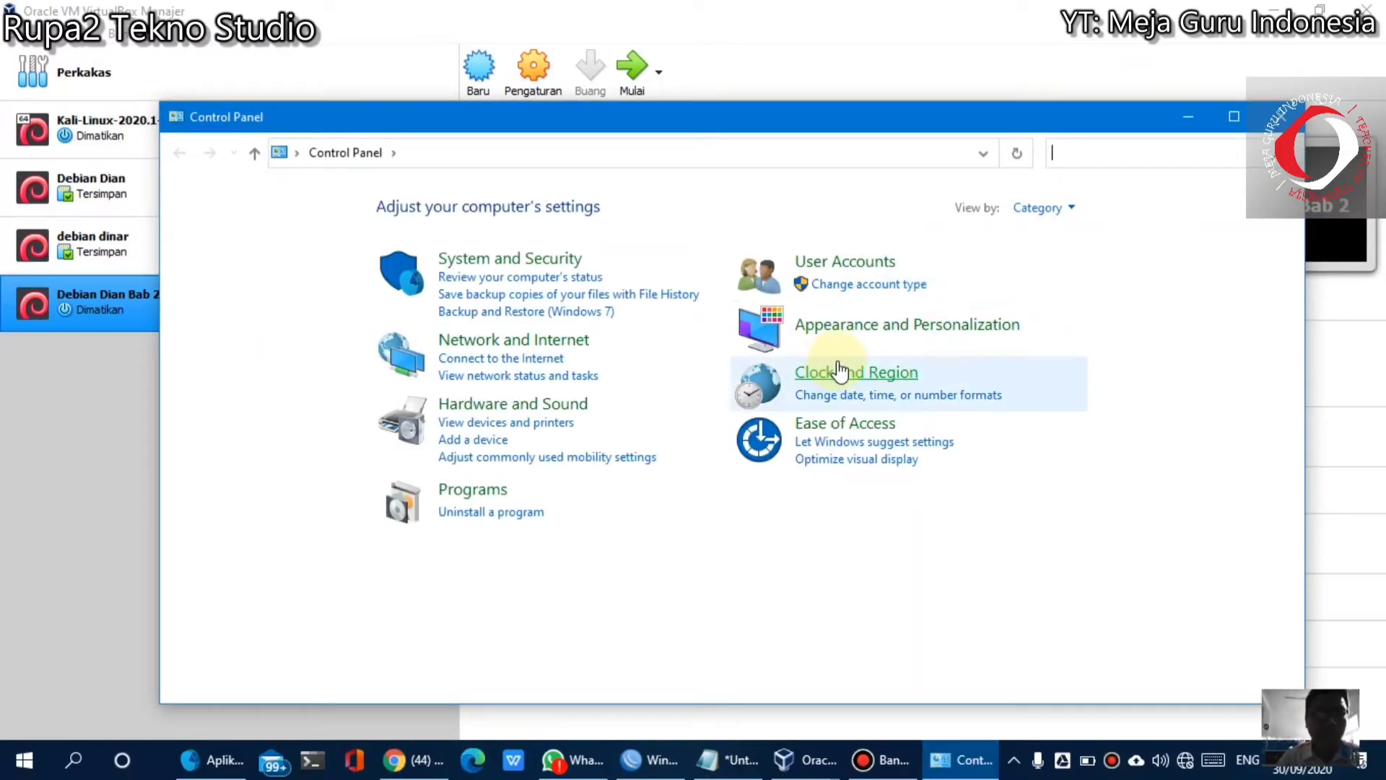
{"action": "left_click", "coordinate": [553, 352]}
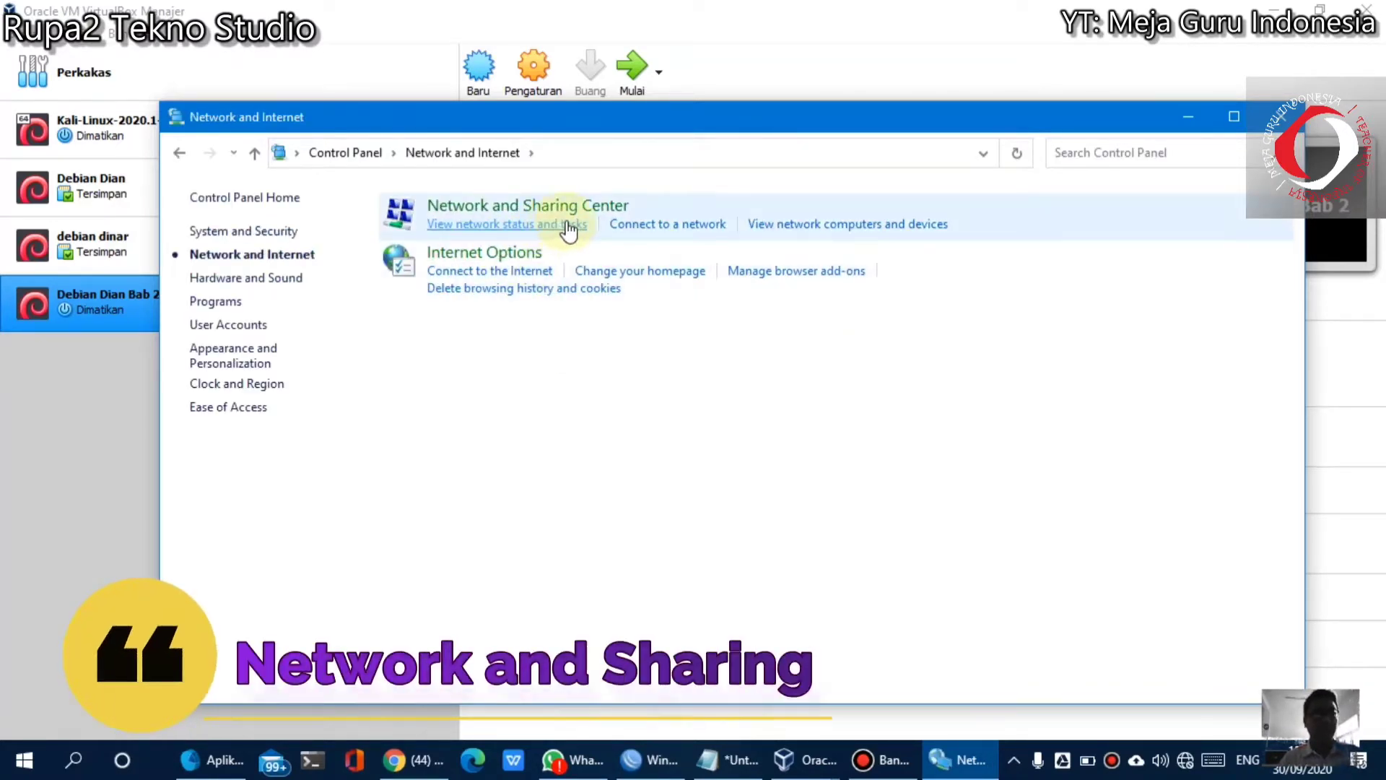
{"action": "left_click", "coordinate": [572, 208]}
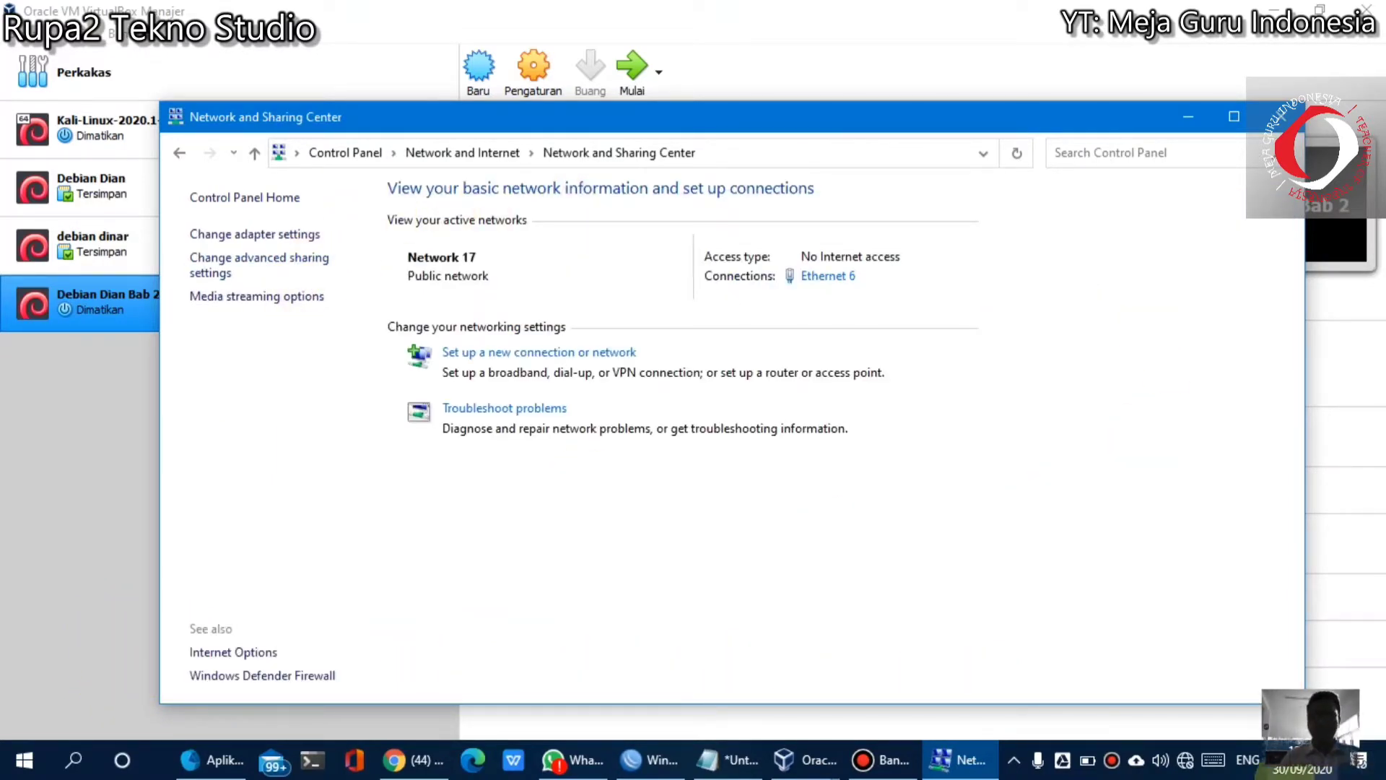
Confirm Network 17 on Ethernet 6 has no Internet access, then minimize Network and Sharing Center
{"action": "left_click", "coordinate": [1186, 760]}
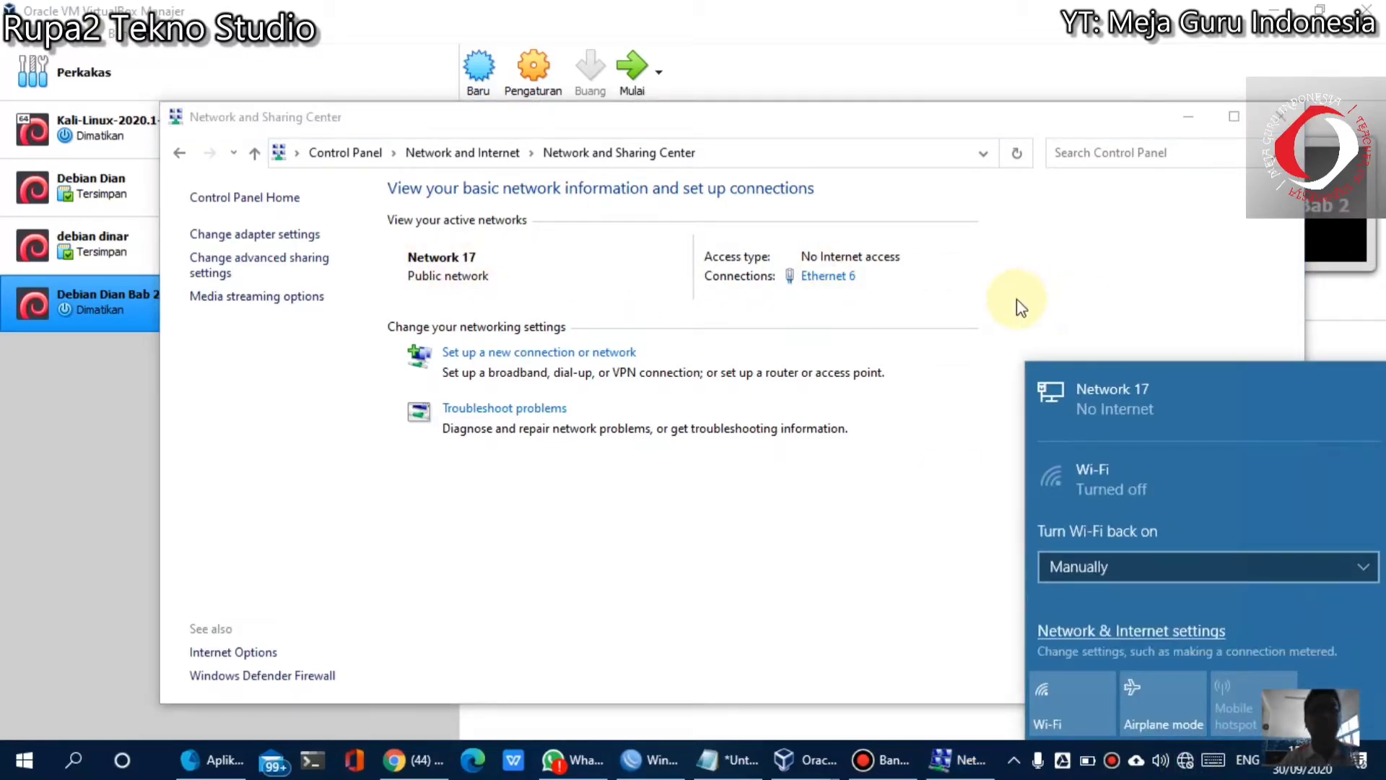
{"action": "left_click", "coordinate": [1040, 300]}
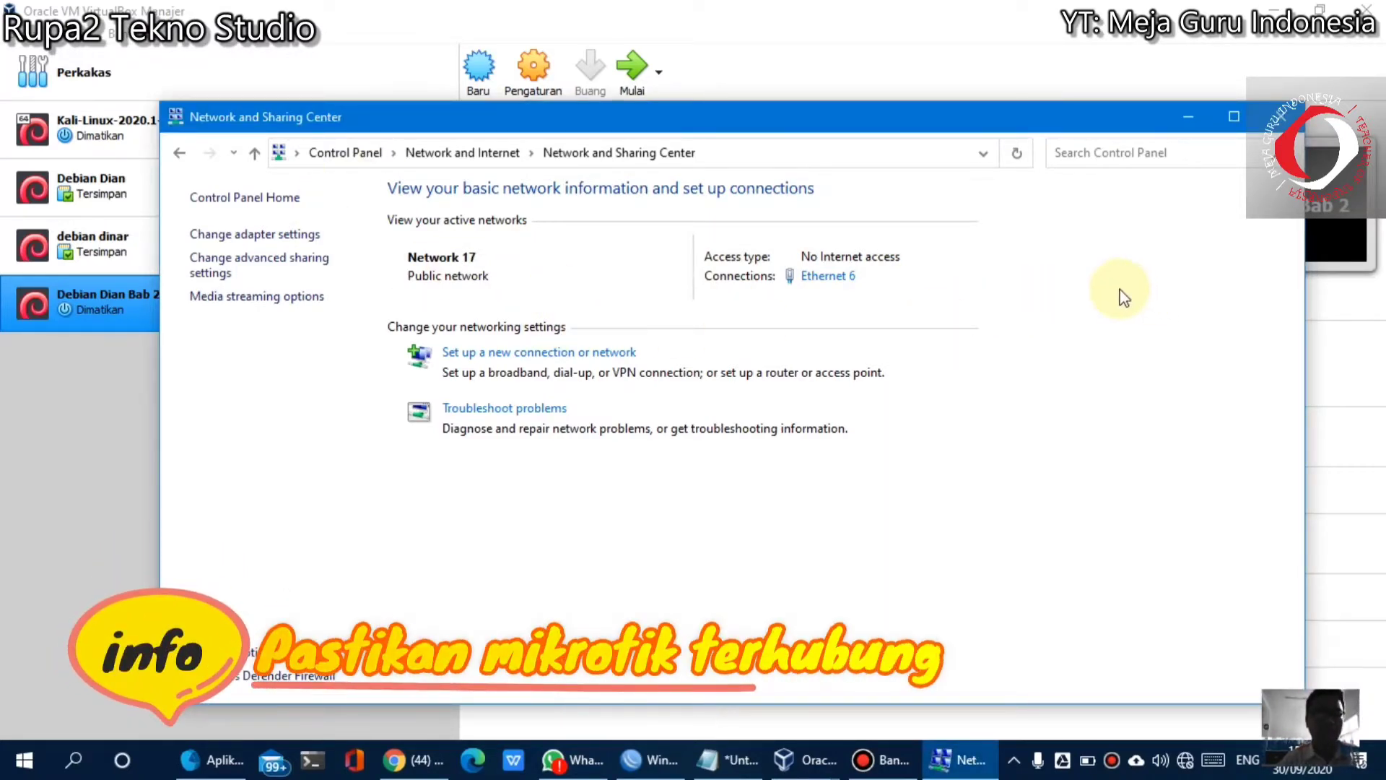
{"action": "left_click", "coordinate": [1190, 116]}
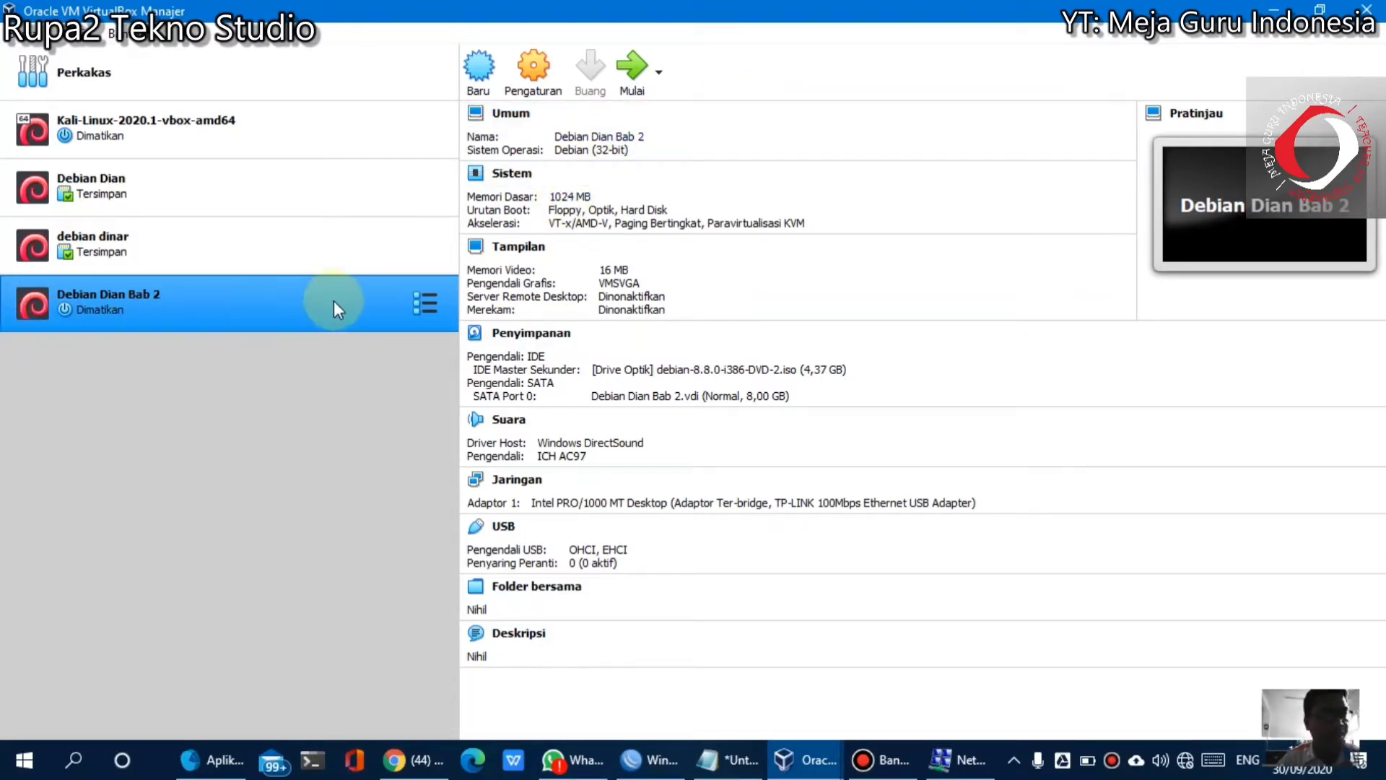
Set Debian Dian Bab 2's Adapter 1 to Adaptor Ter-bridge on the TP-LINK 100Mbps Ethernet USB Adapter
{"action": "left_click", "coordinate": [549, 92]}
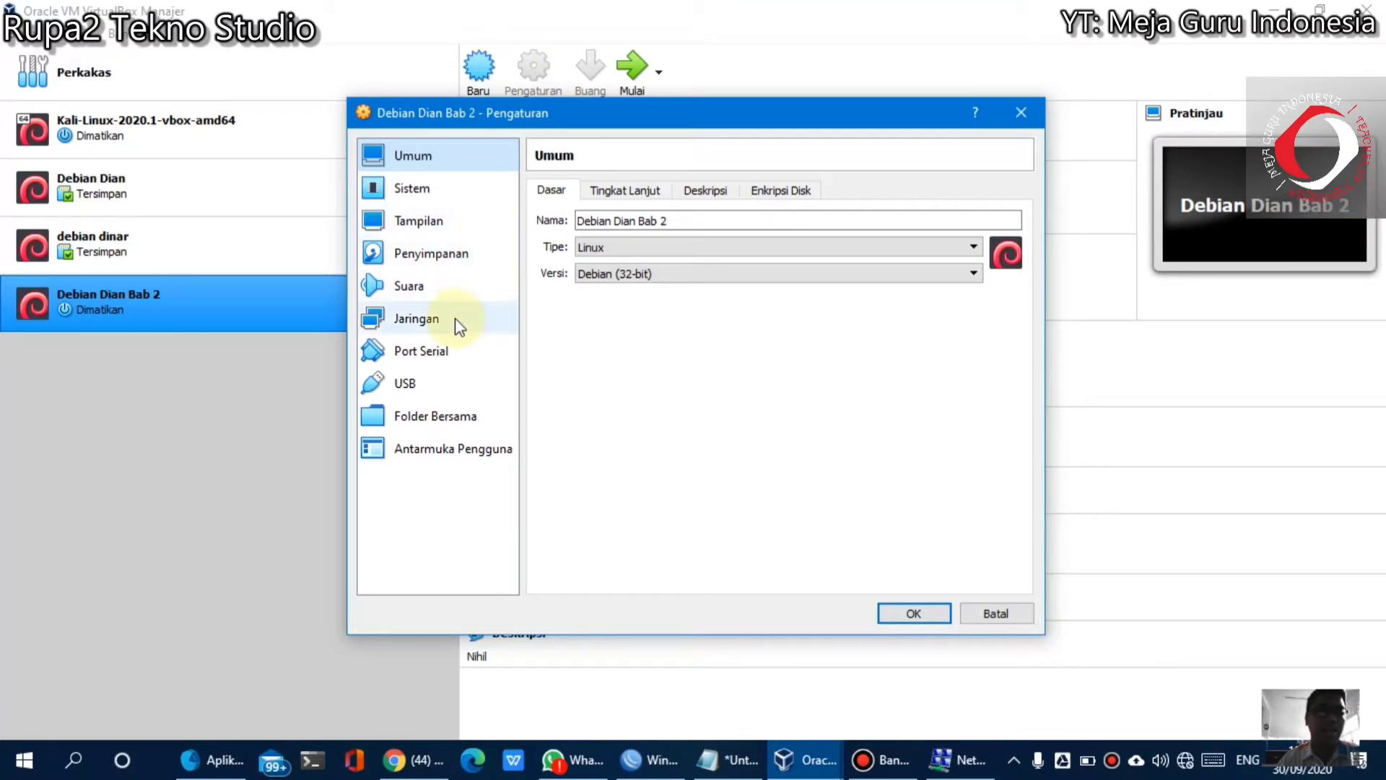
{"action": "left_click", "coordinate": [416, 319]}
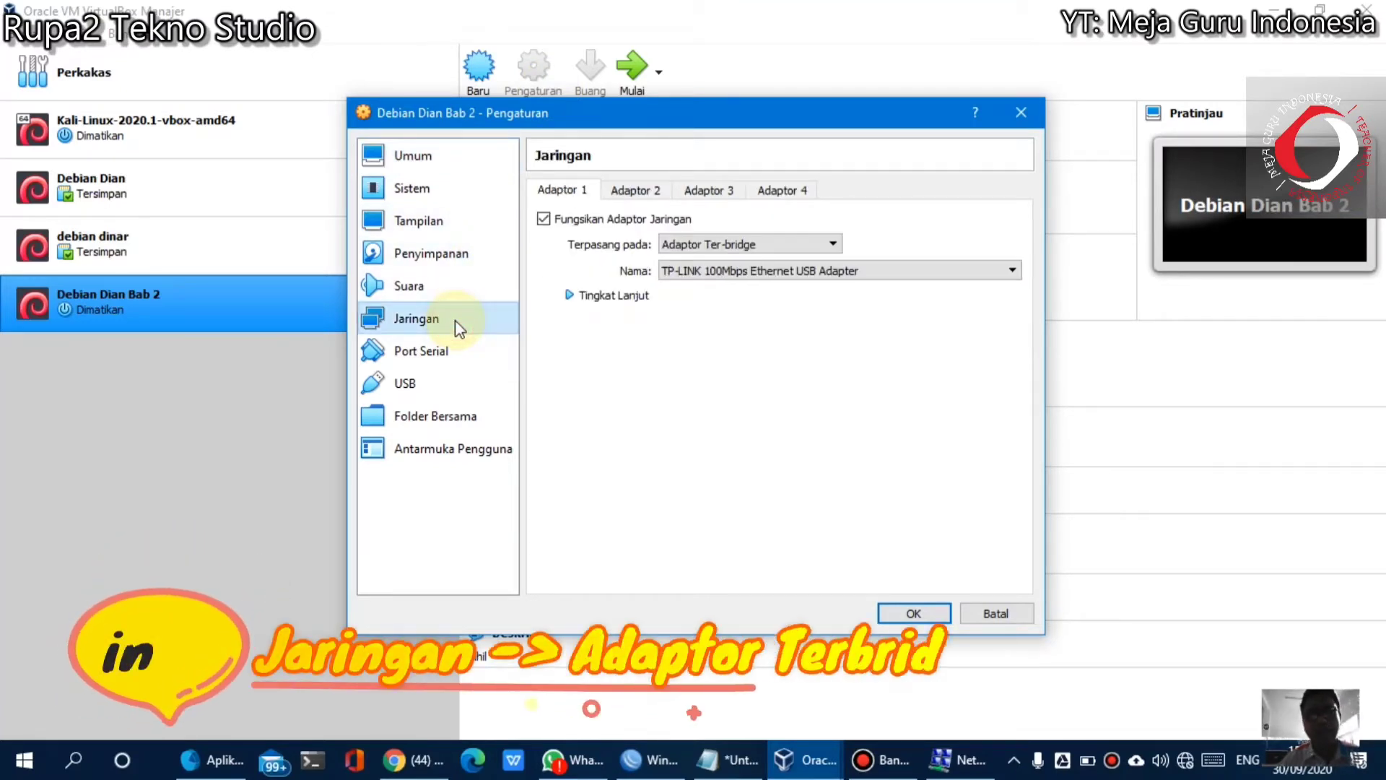
{"action": "left_click", "coordinate": [705, 245]}
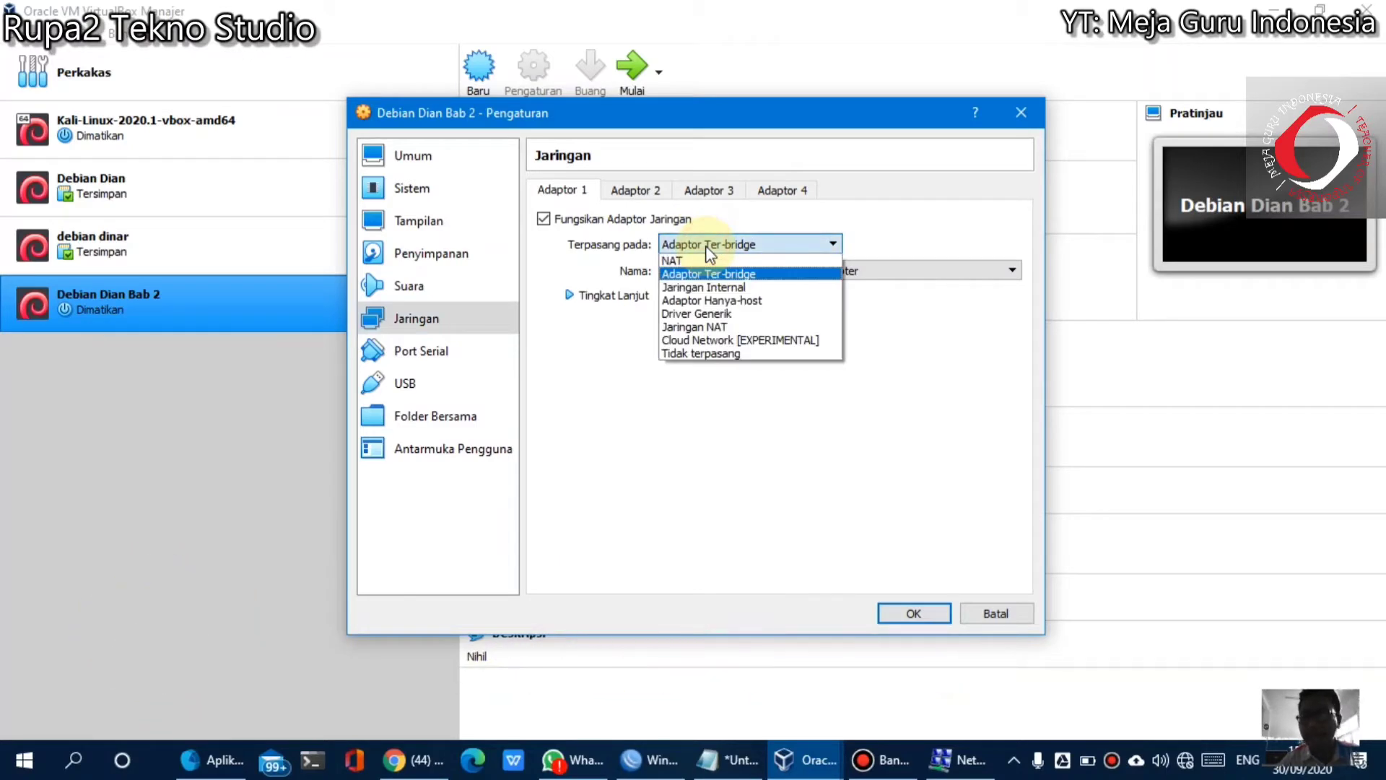
{"action": "left_click", "coordinate": [678, 260]}
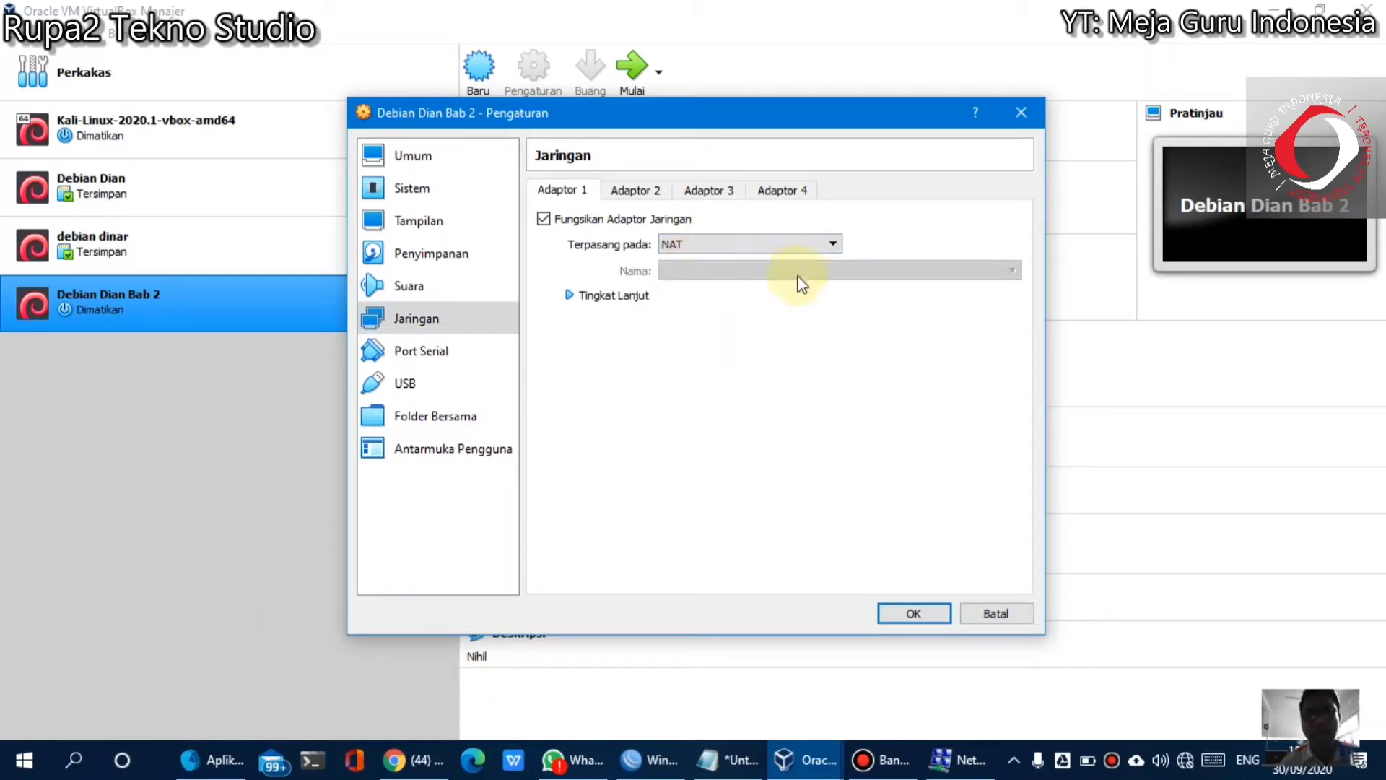
{"action": "left_click", "coordinate": [705, 249]}
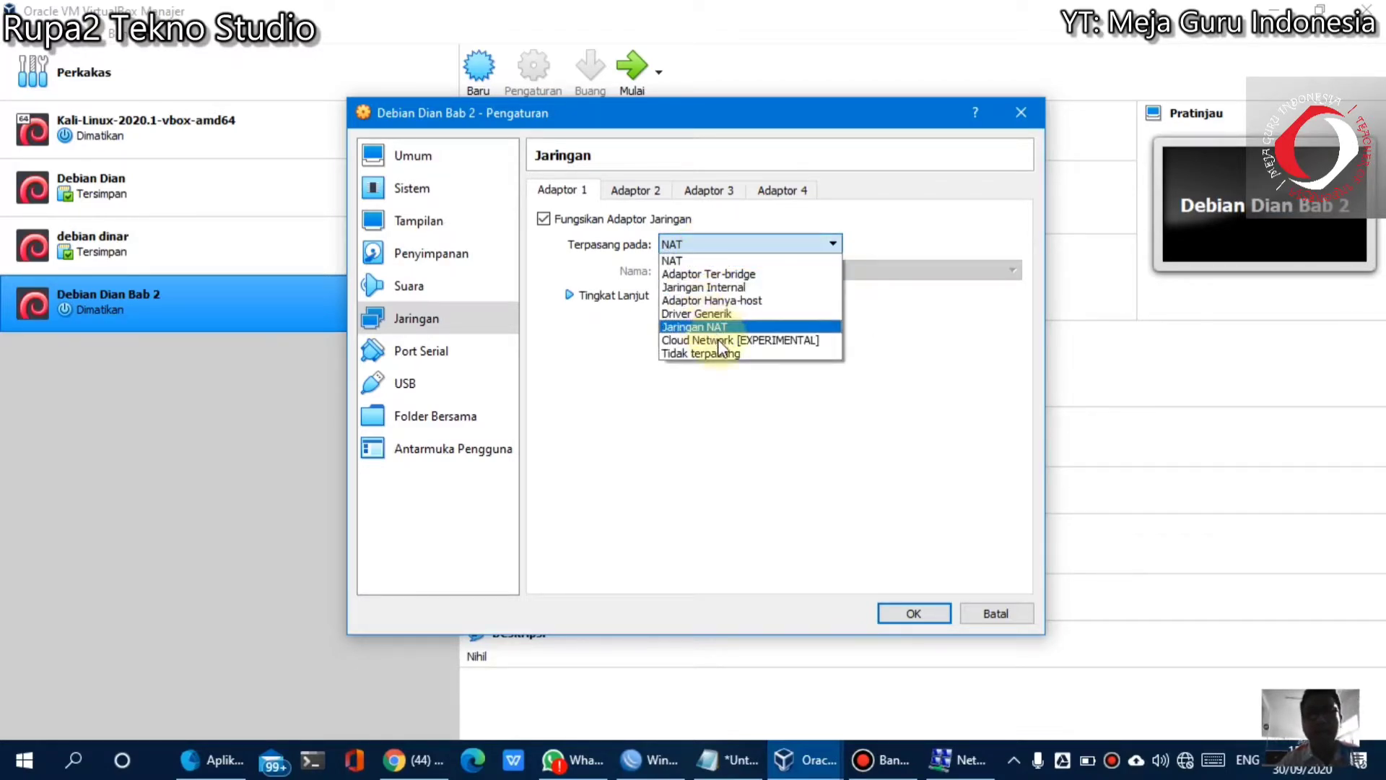
{"action": "left_click", "coordinate": [722, 275]}
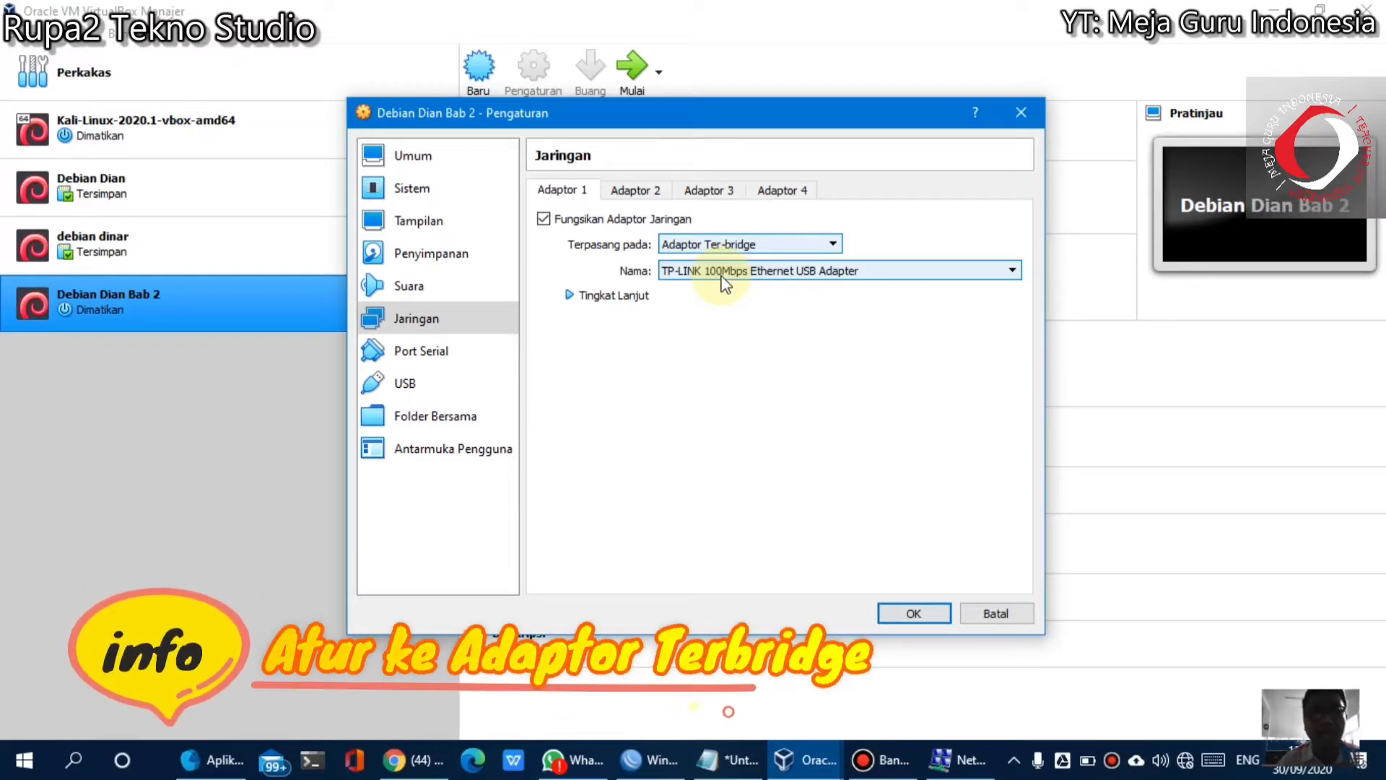
{"action": "left_click", "coordinate": [823, 271]}
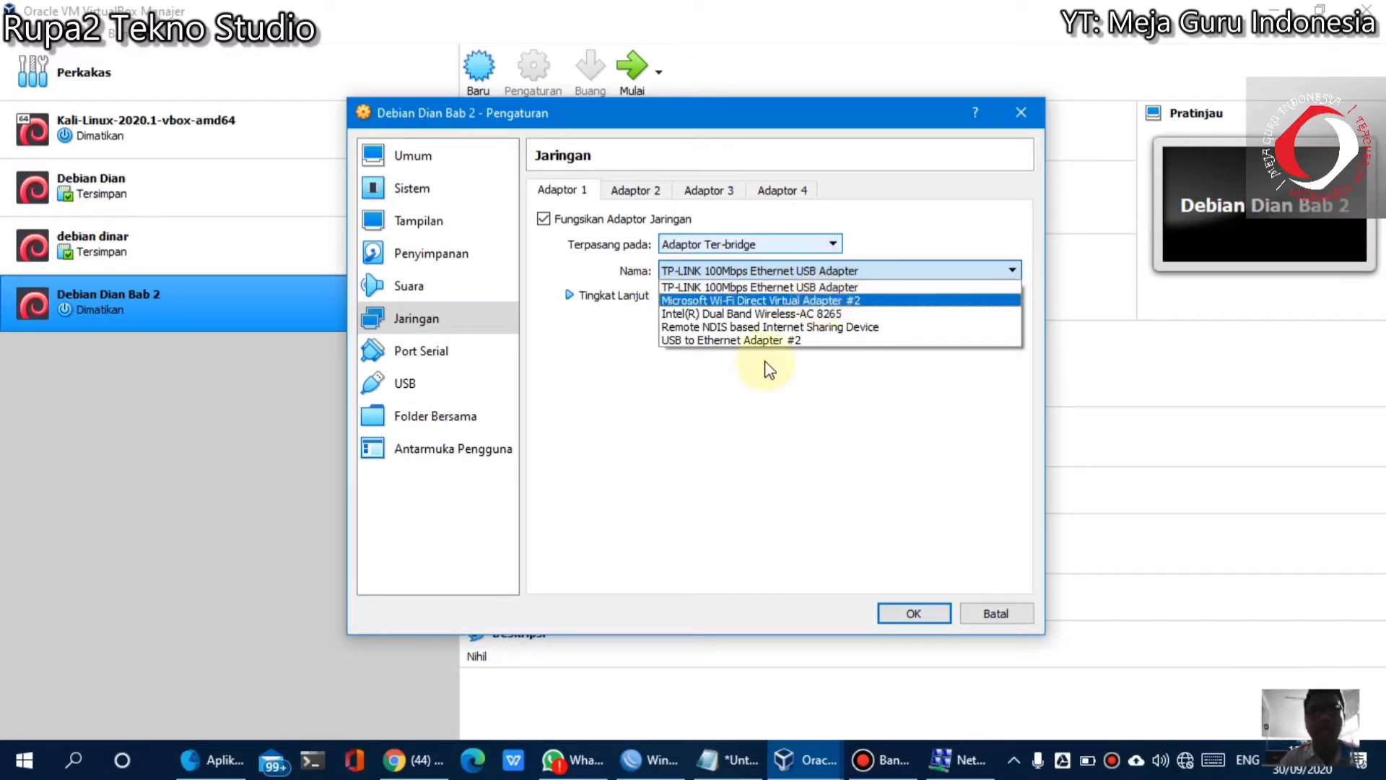
{"action": "left_click", "coordinate": [729, 406]}
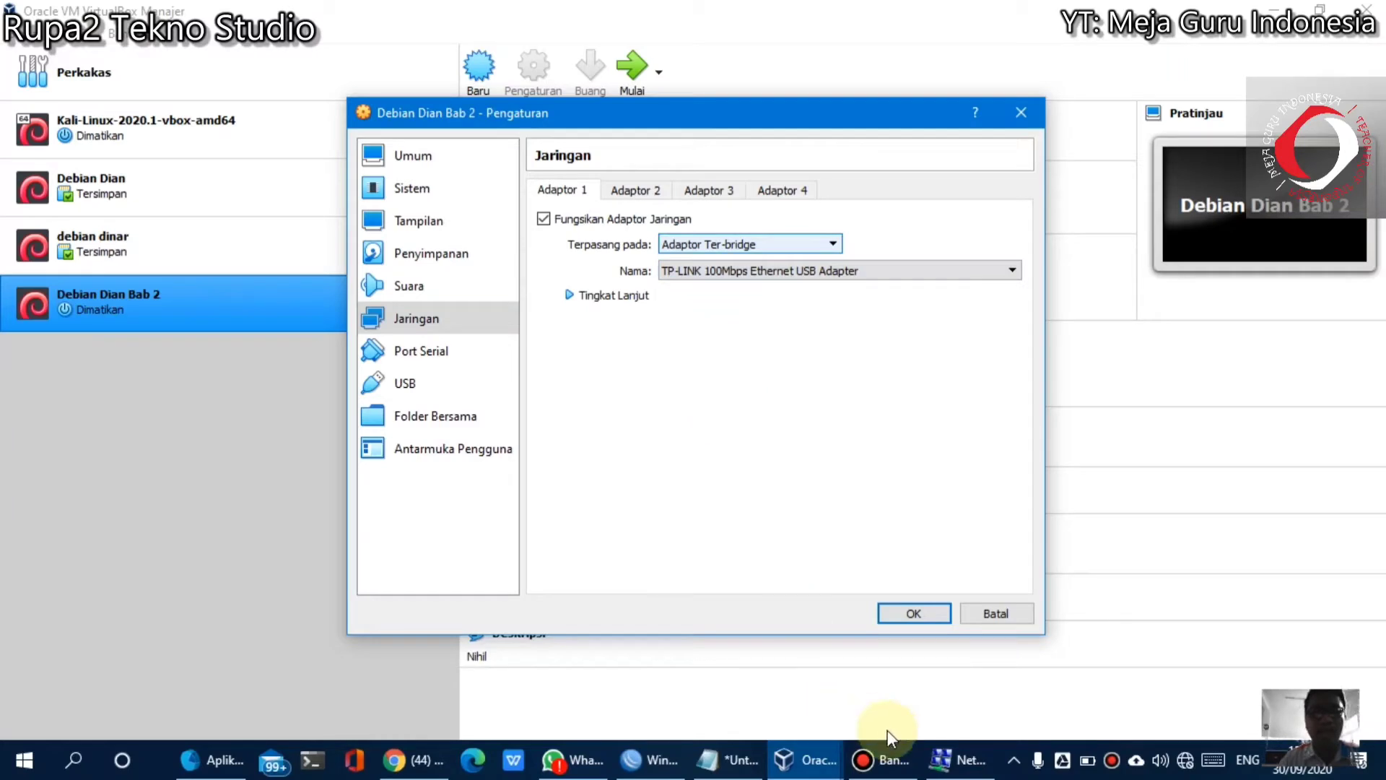
{"action": "left_click", "coordinate": [948, 762]}
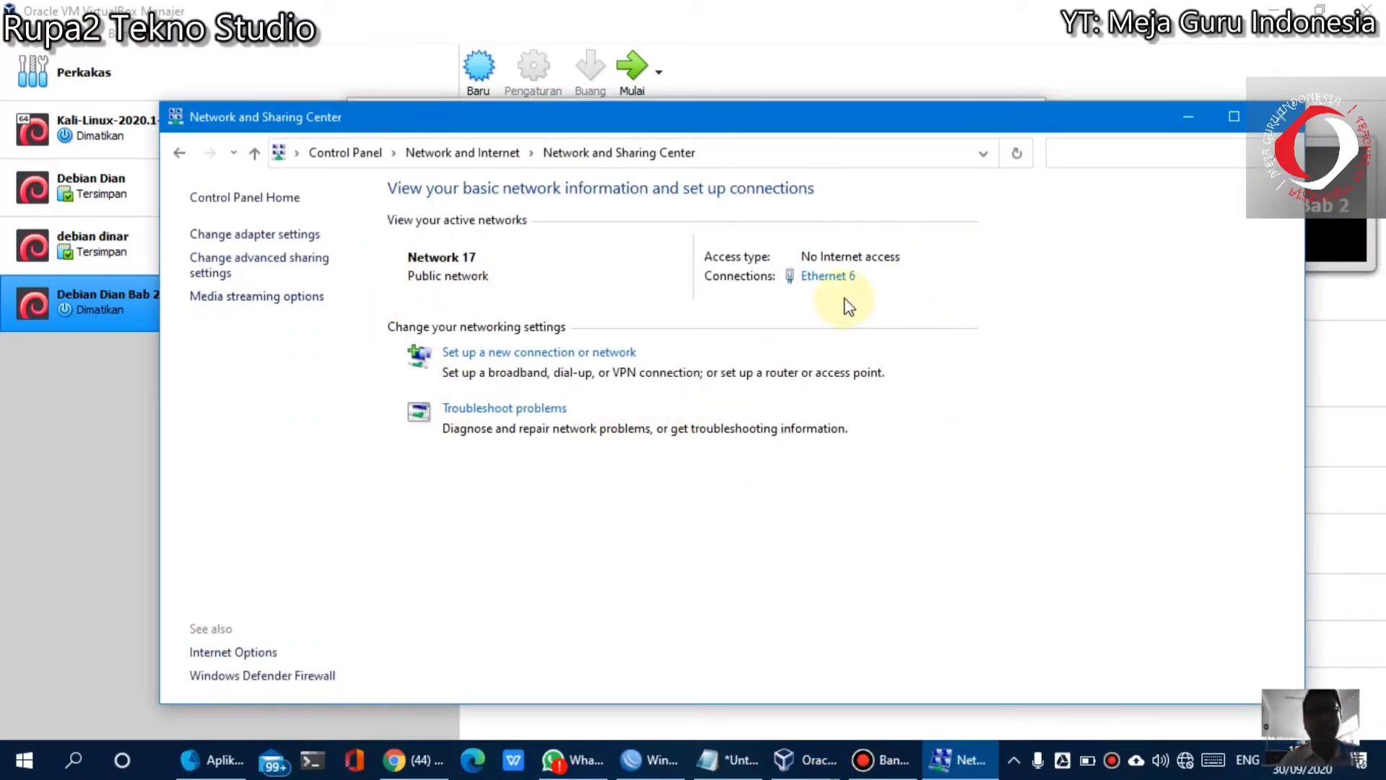
Review Ethernet 6 details: address 198.170.20.99, gateway 198.170.20.1, its DNS servers and TP-LINK adapter
{"action": "left_click", "coordinate": [824, 286]}
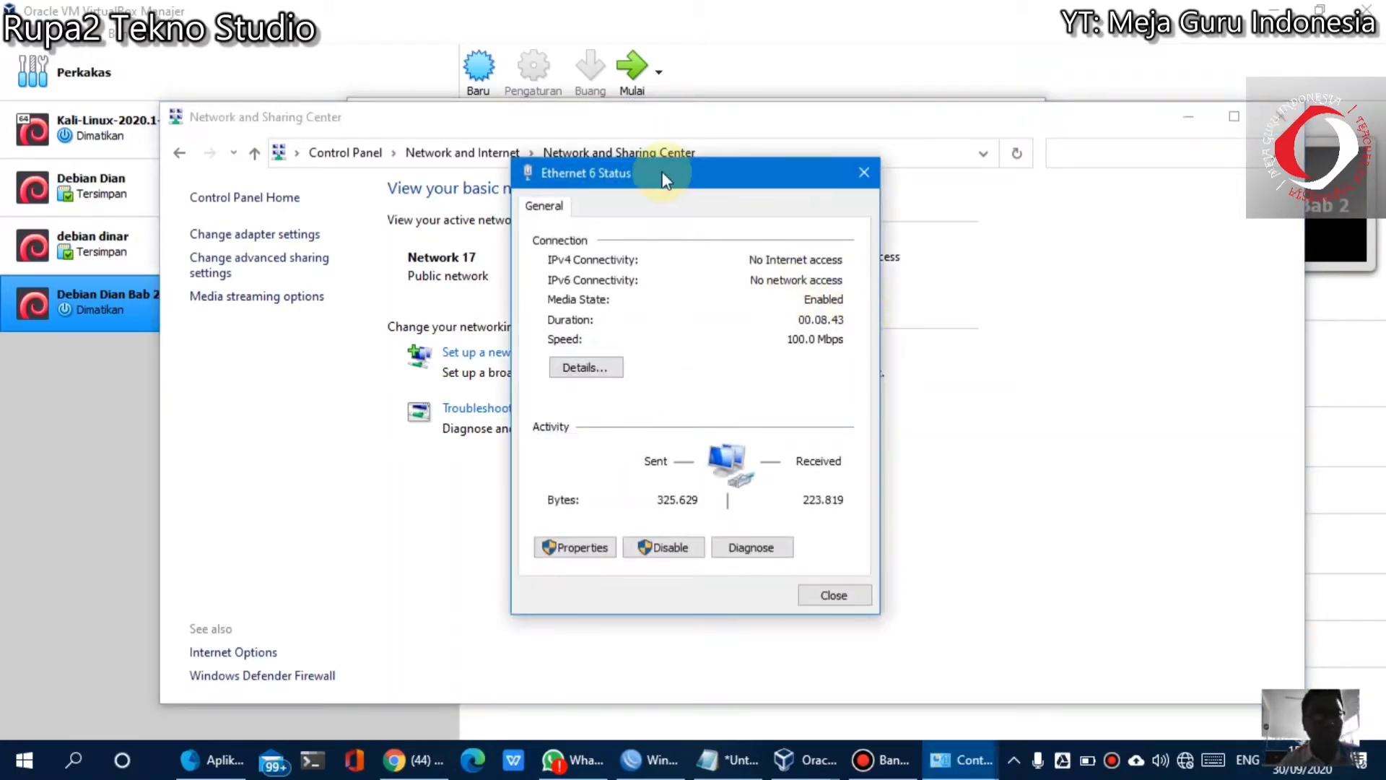
{"action": "left_click", "coordinate": [663, 176]}
{"action": "left_click_drag", "start_coordinate": [663, 177], "coordinate": [435, 195]}
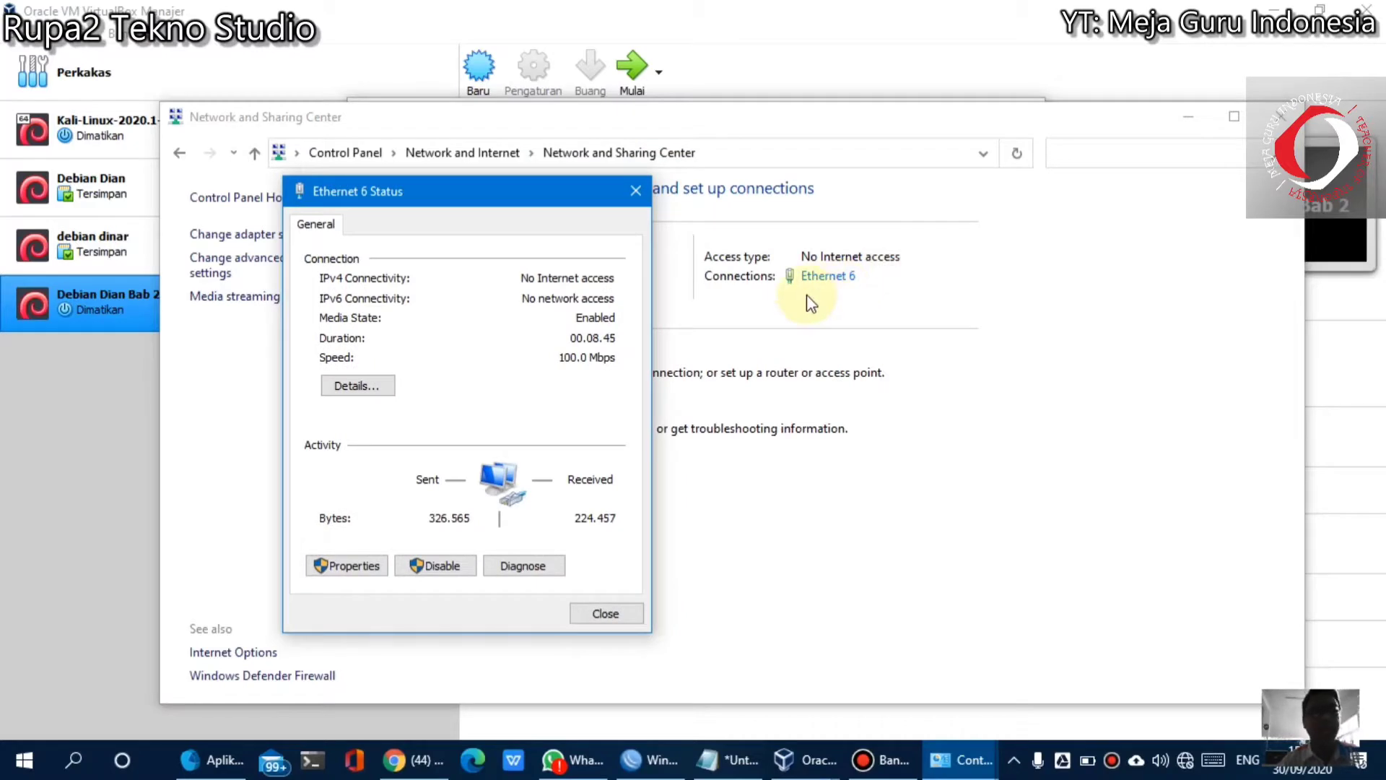
{"action": "left_click", "coordinate": [366, 387]}
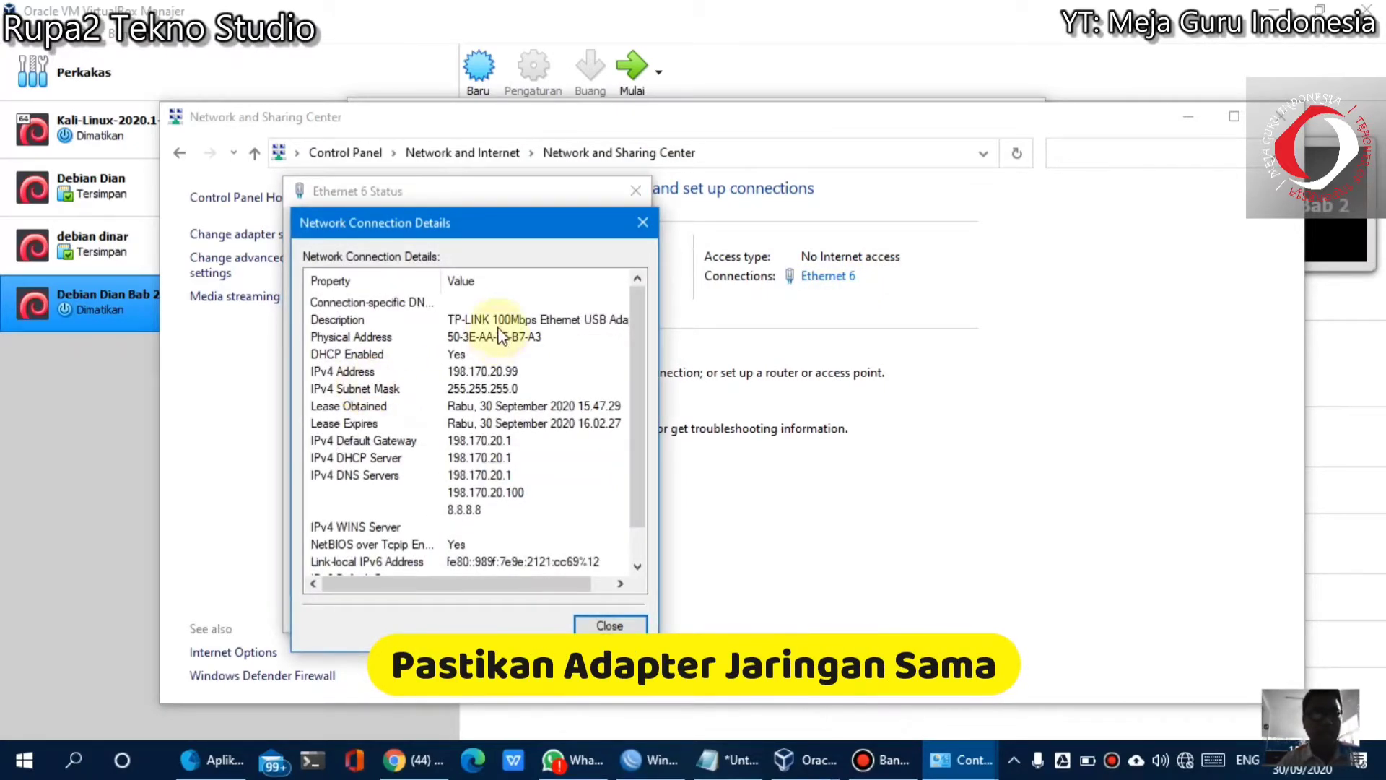
{"action": "left_click", "coordinate": [486, 321]}
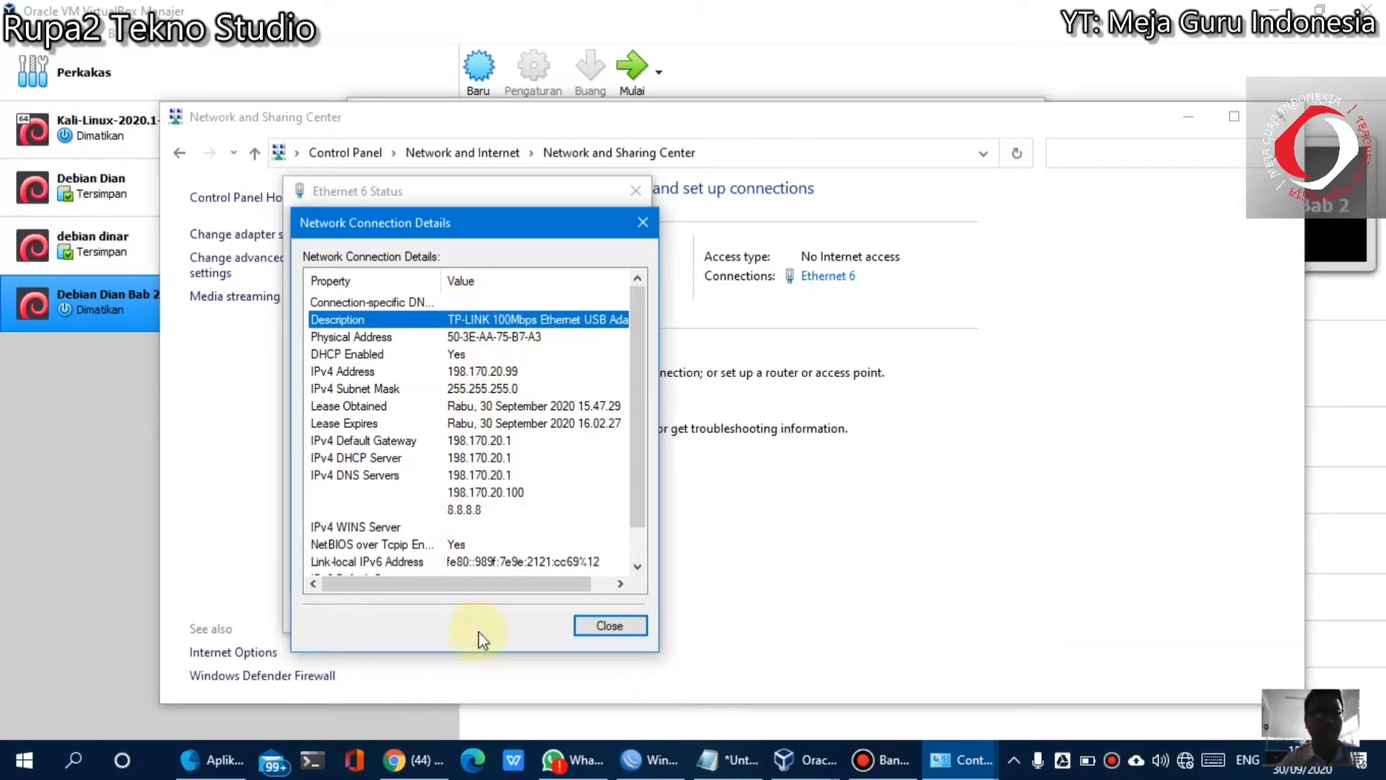
{"action": "left_click", "coordinate": [446, 583]}
{"action": "left_click_drag", "start_coordinate": [491, 582], "coordinate": [514, 582]}
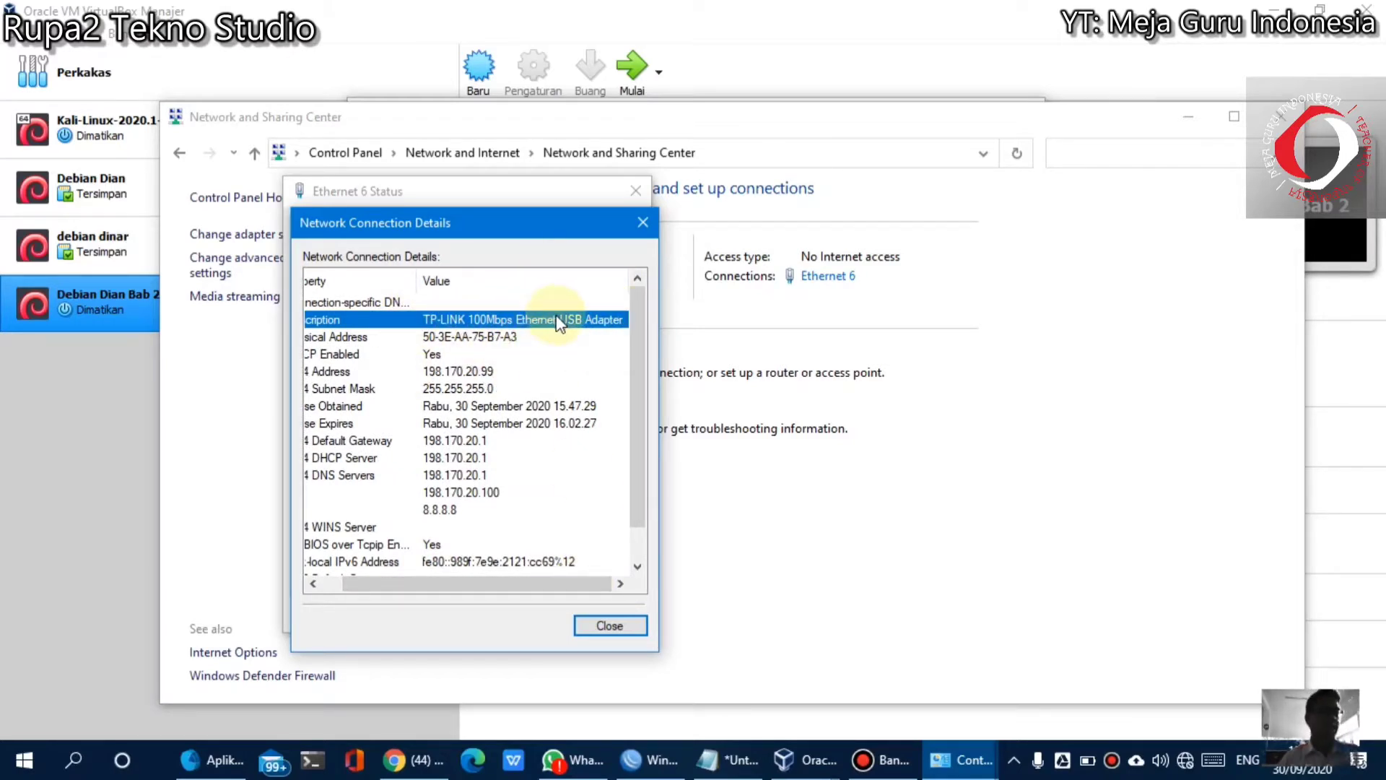
{"action": "left_click", "coordinate": [642, 225]}
Keep Adapter 1 bridged to the TP-LINK USB Ethernet adapter, save with OK, and start Debian Dian Bab 2
{"action": "left_click", "coordinate": [636, 191]}
{"action": "left_click", "coordinate": [873, 9]}
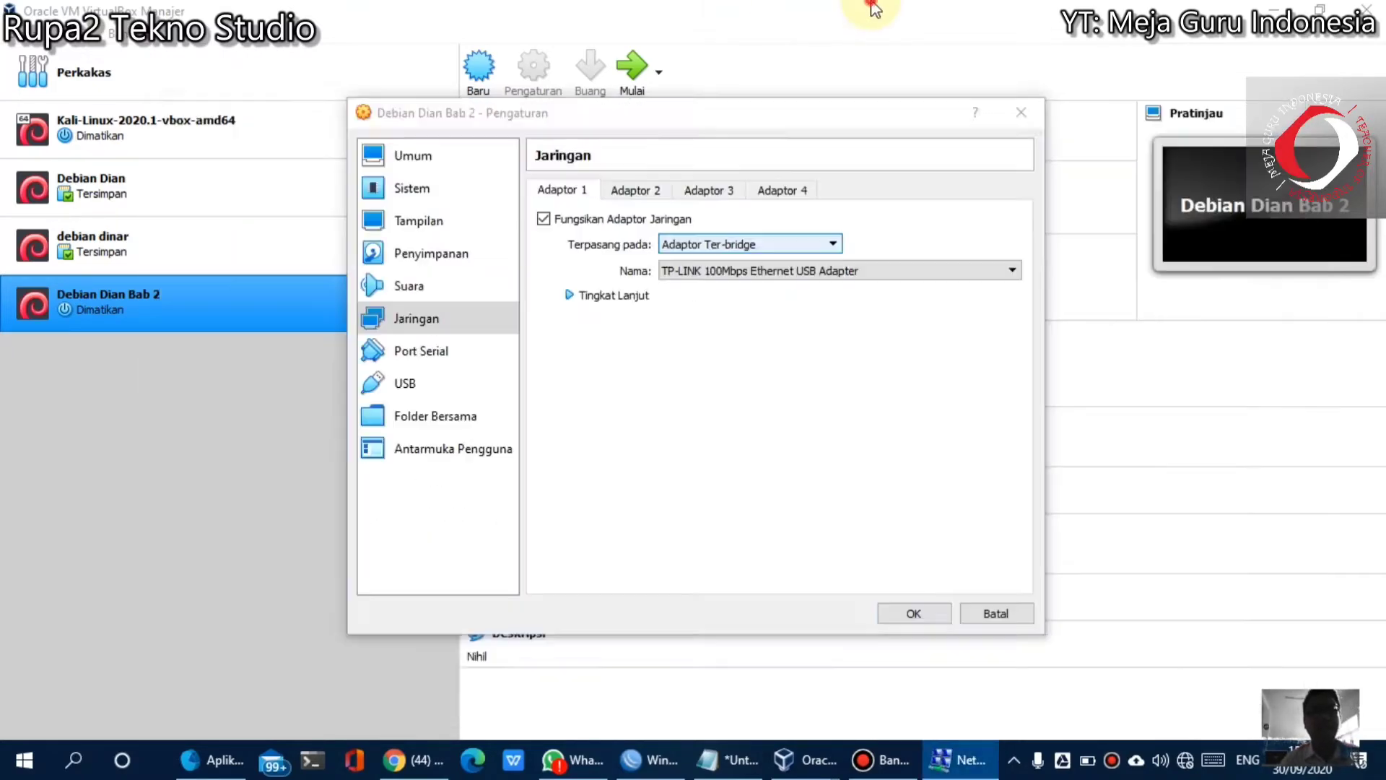
{"action": "left_click", "coordinate": [819, 274]}
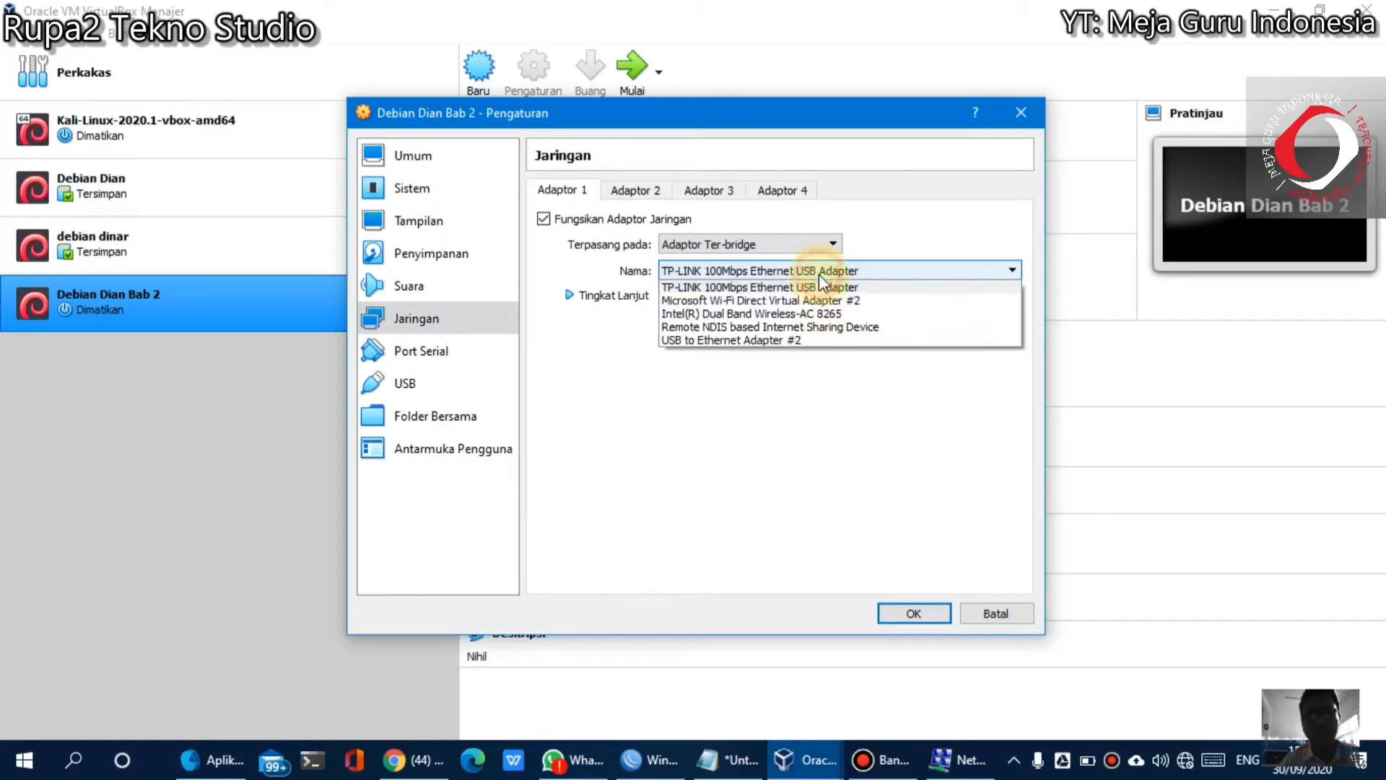
{"action": "left_click", "coordinate": [777, 287]}
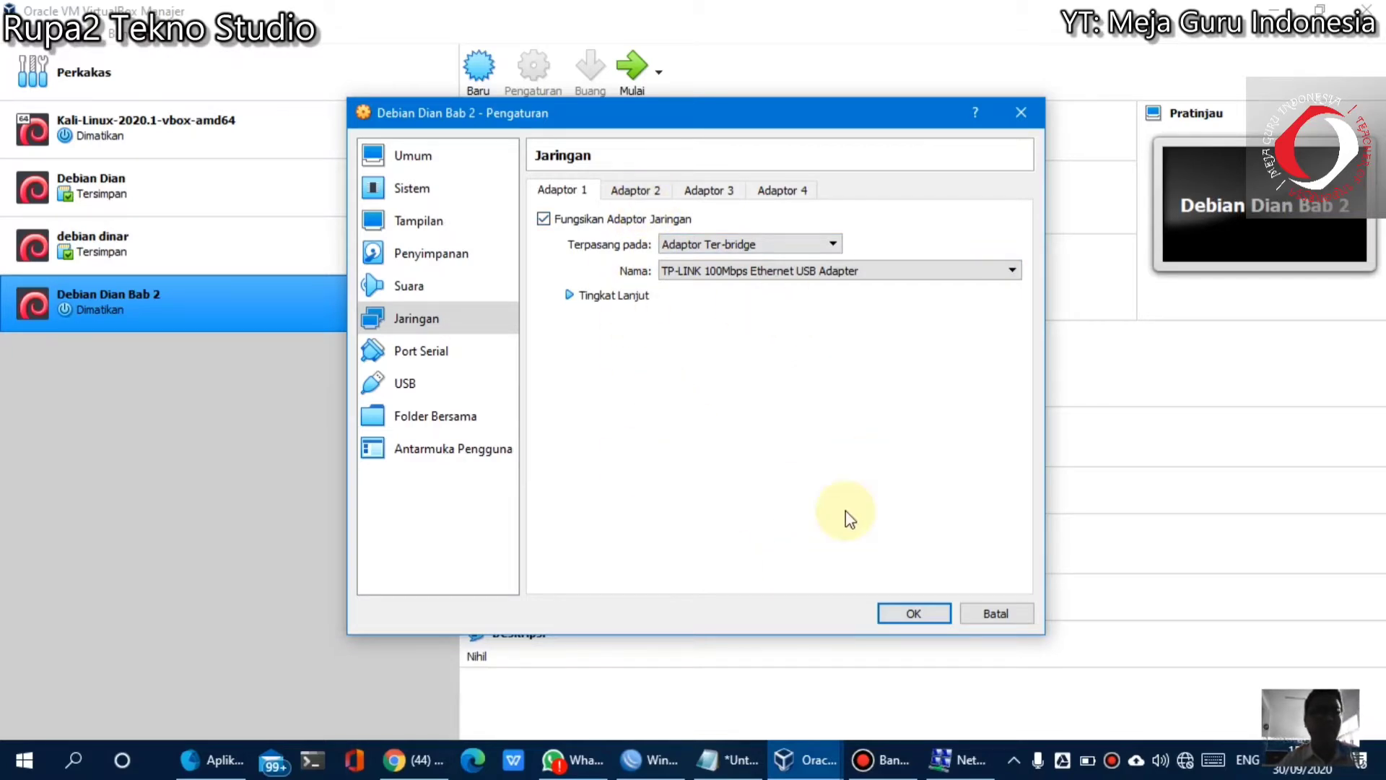
{"action": "left_click", "coordinate": [925, 613]}
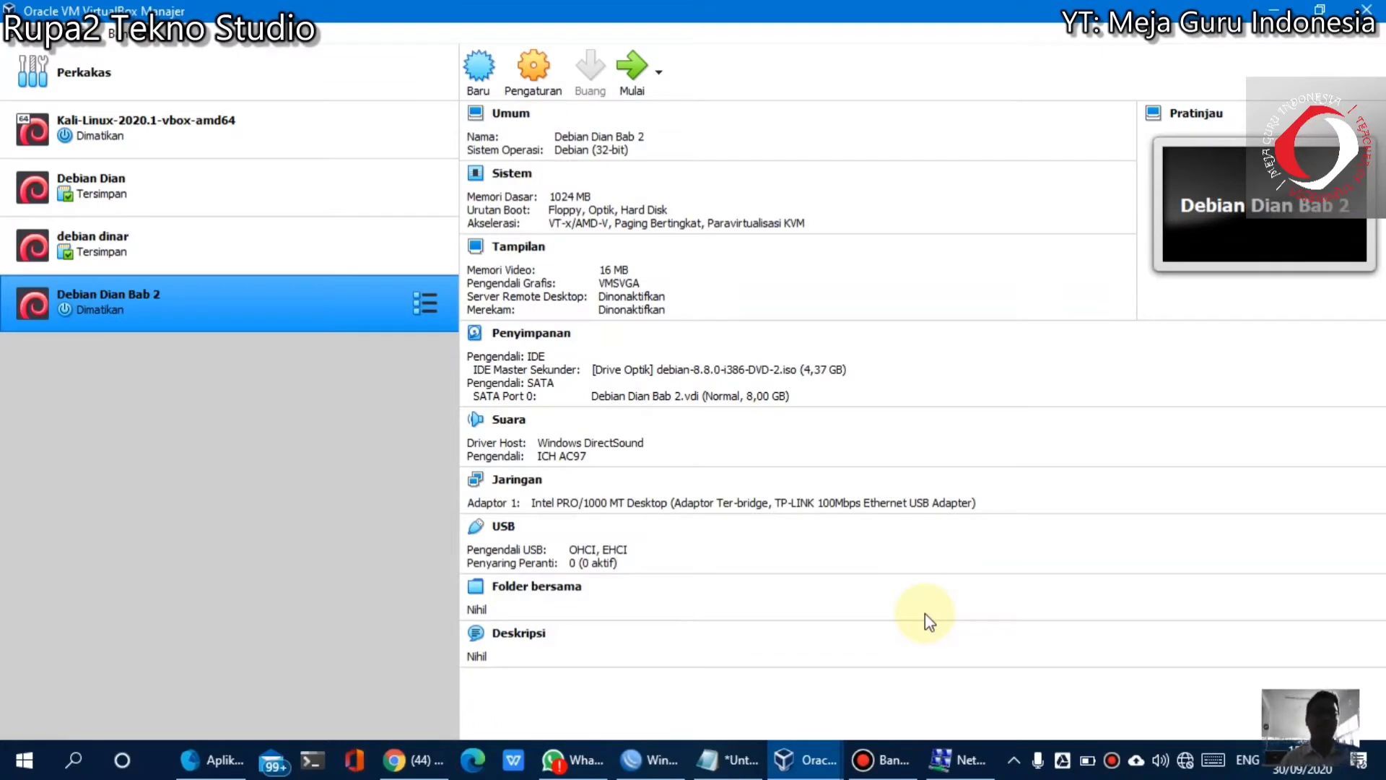
{"action": "left_click", "coordinate": [639, 75]}
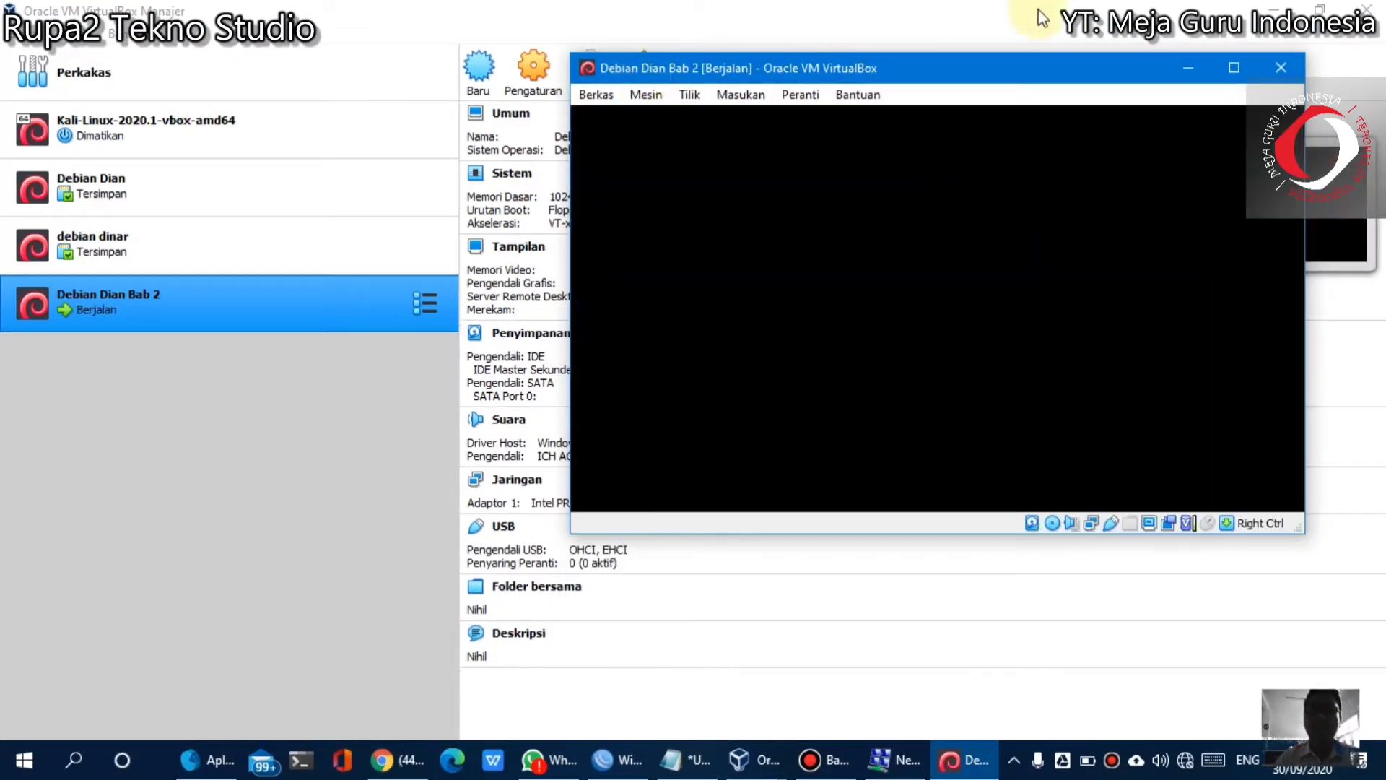
Place the server details notes on the left beside the running VM console
{"action": "left_click", "coordinate": [1274, 10]}
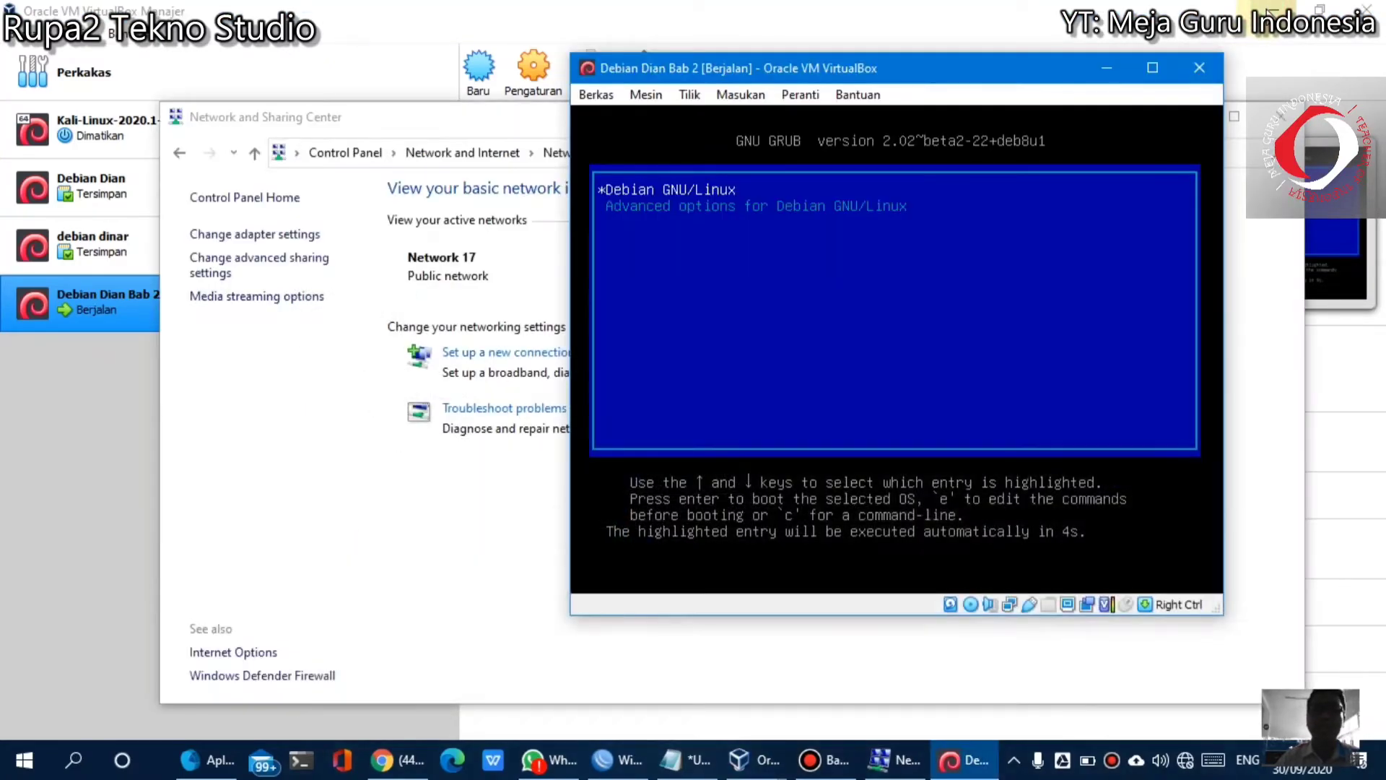
{"action": "left_click", "coordinate": [684, 771]}
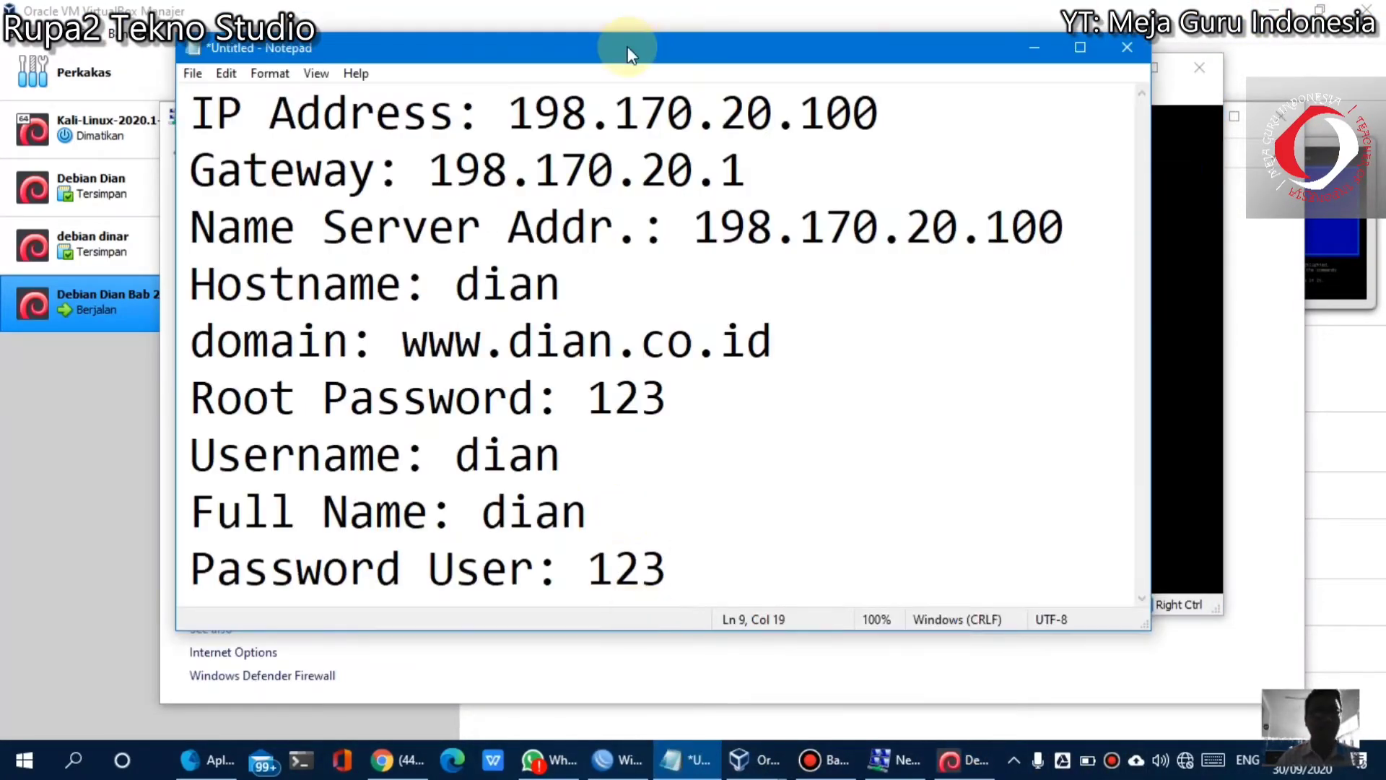
{"action": "left_click_drag", "start_coordinate": [627, 44], "coordinate": [462, 49]}
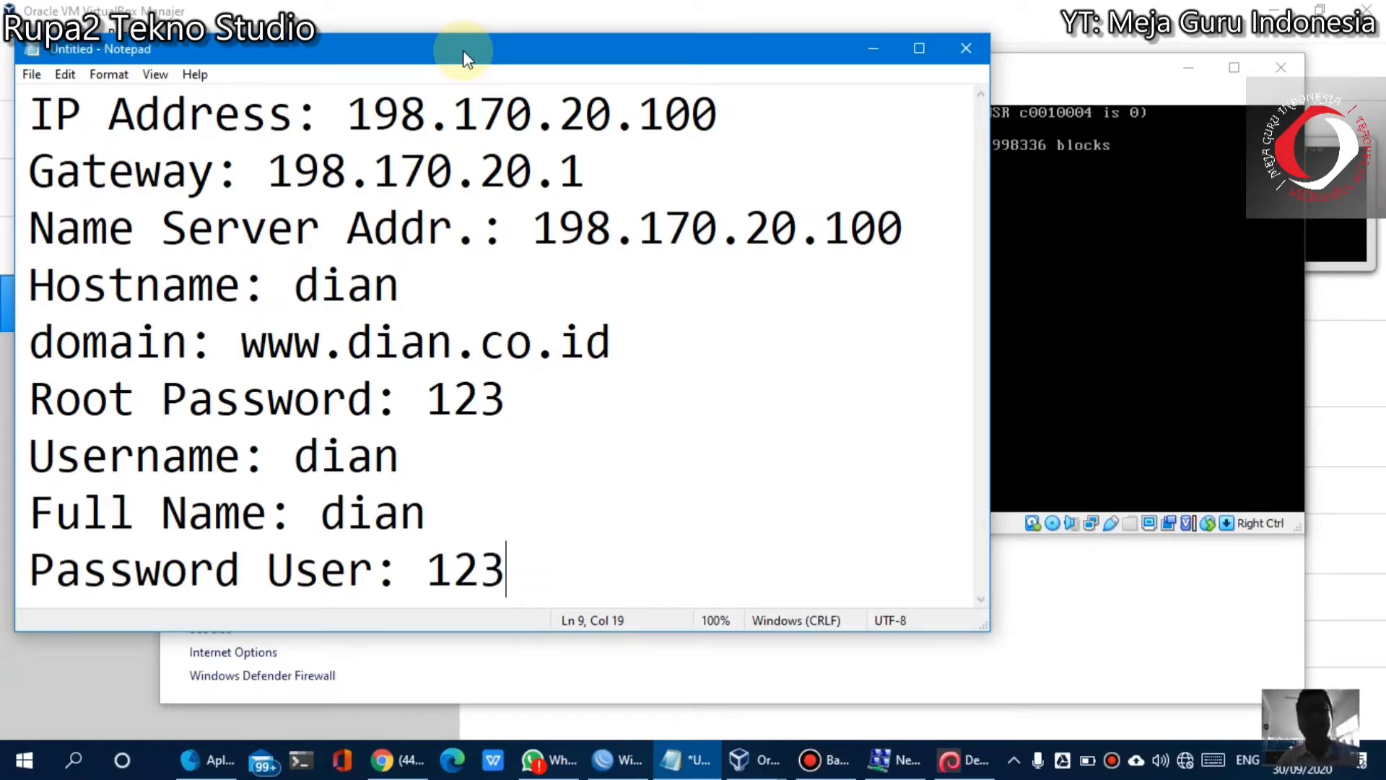
{"action": "left_click", "coordinate": [1079, 67]}
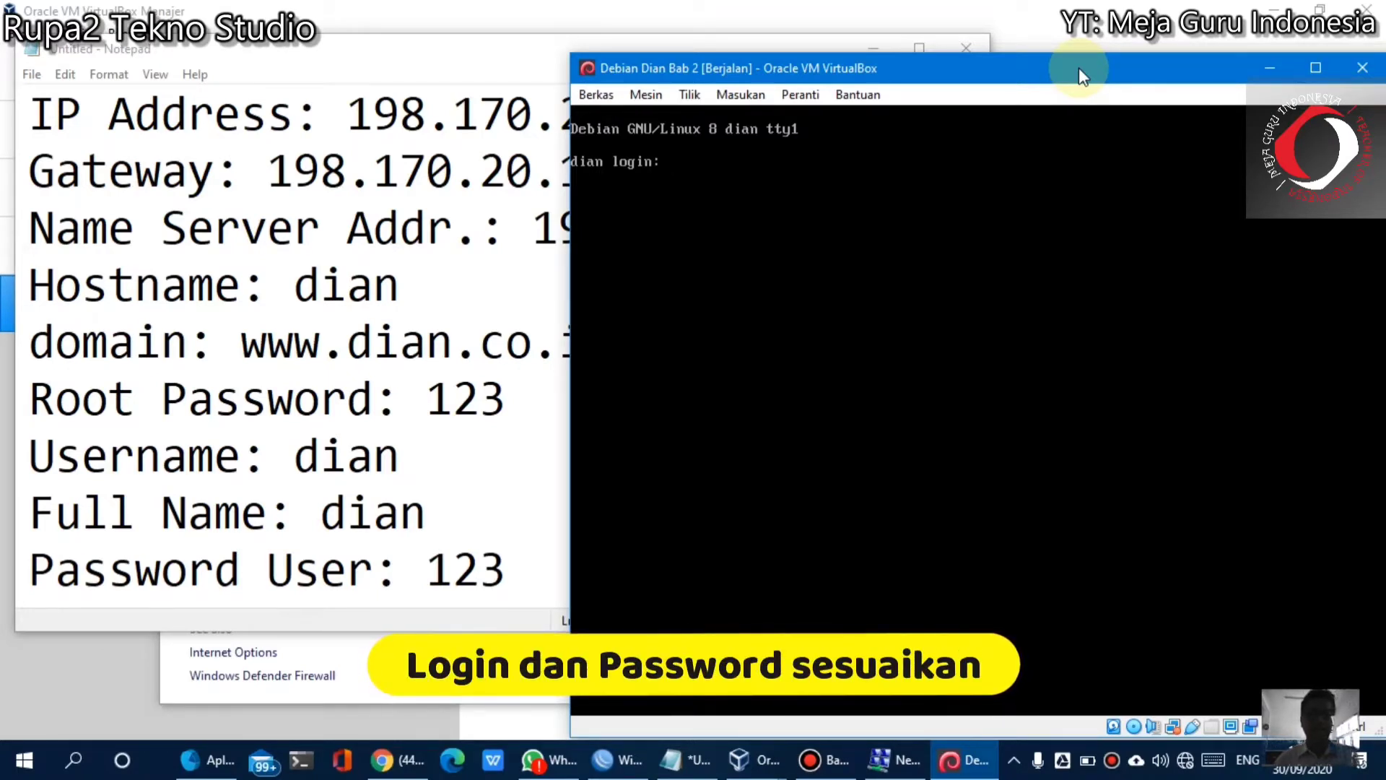
Log into the Debian console as root with the account password
{"action": "type", "text": "root"}
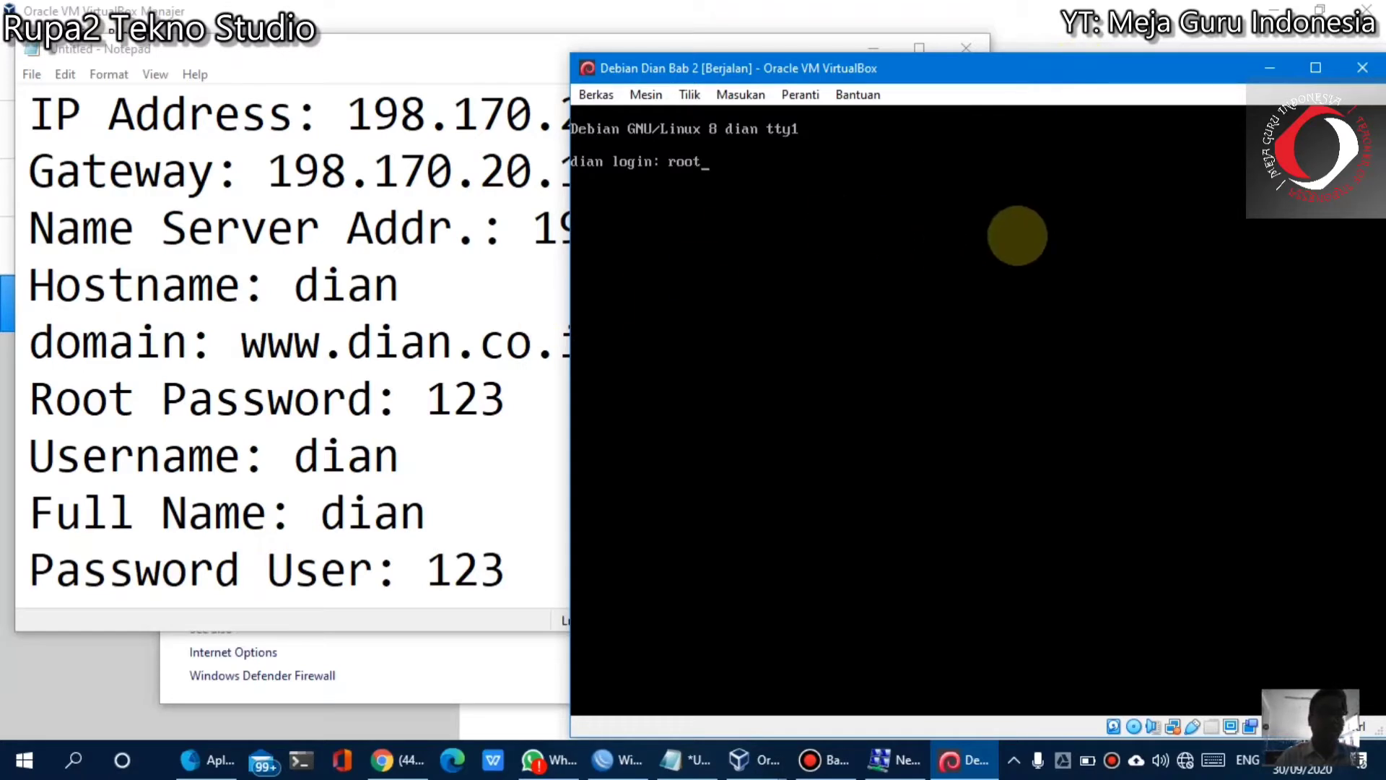
{"action": "key", "text": "Return"}
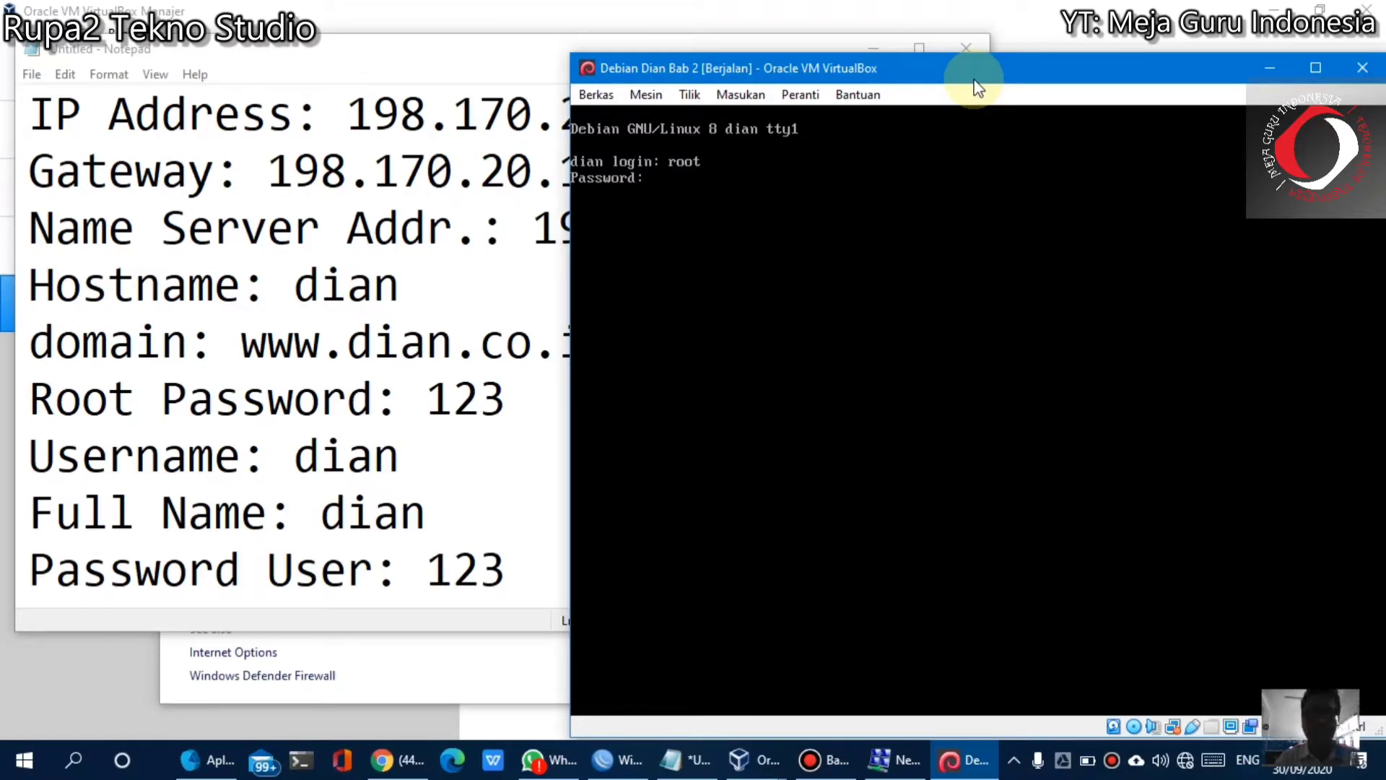
{"action": "key", "text": "Return"}
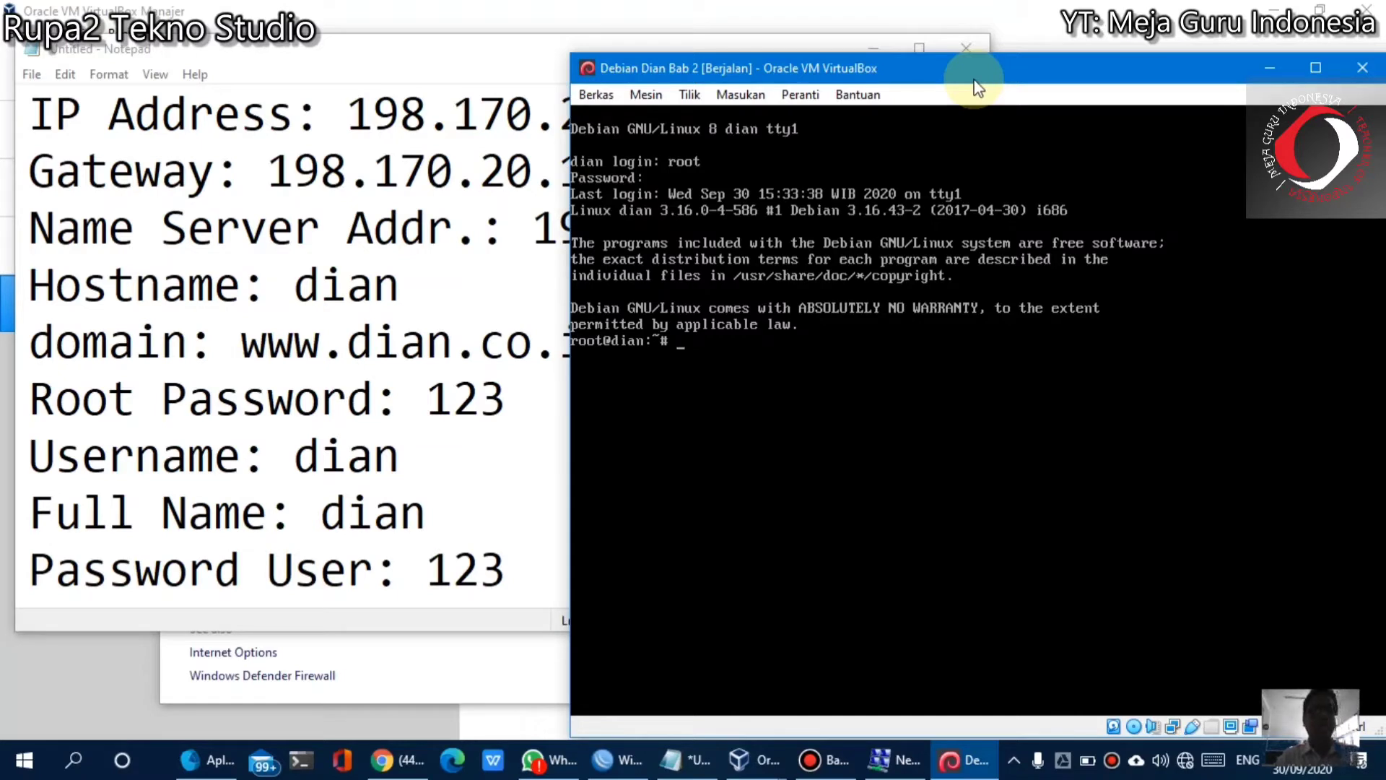
{"action": "type", "text": "nslokkup"}
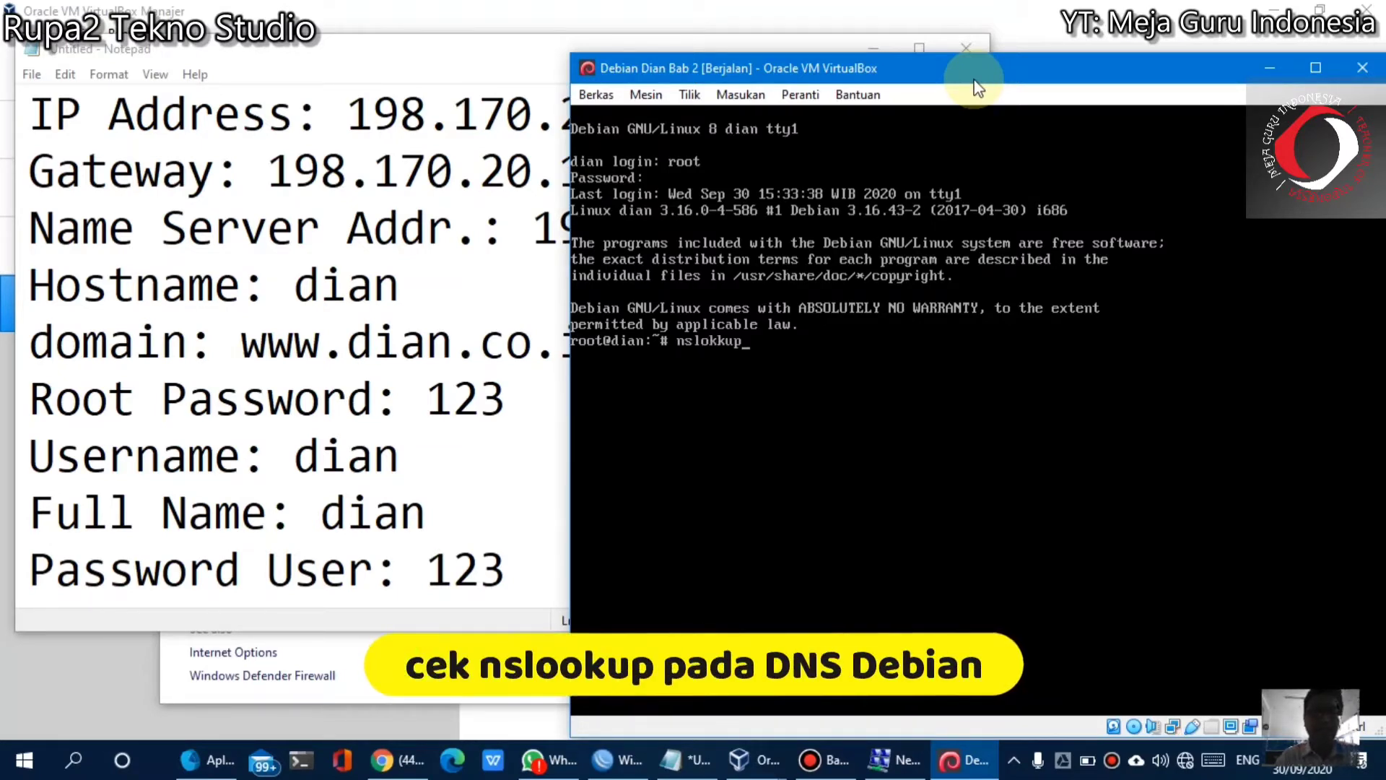
{"action": "key", "text": "BackSpace"}
{"action": "key", "text": "BackSpace"}
{"action": "key", "text": "BackSpace"}
{"action": "key", "text": "BackSpace"}
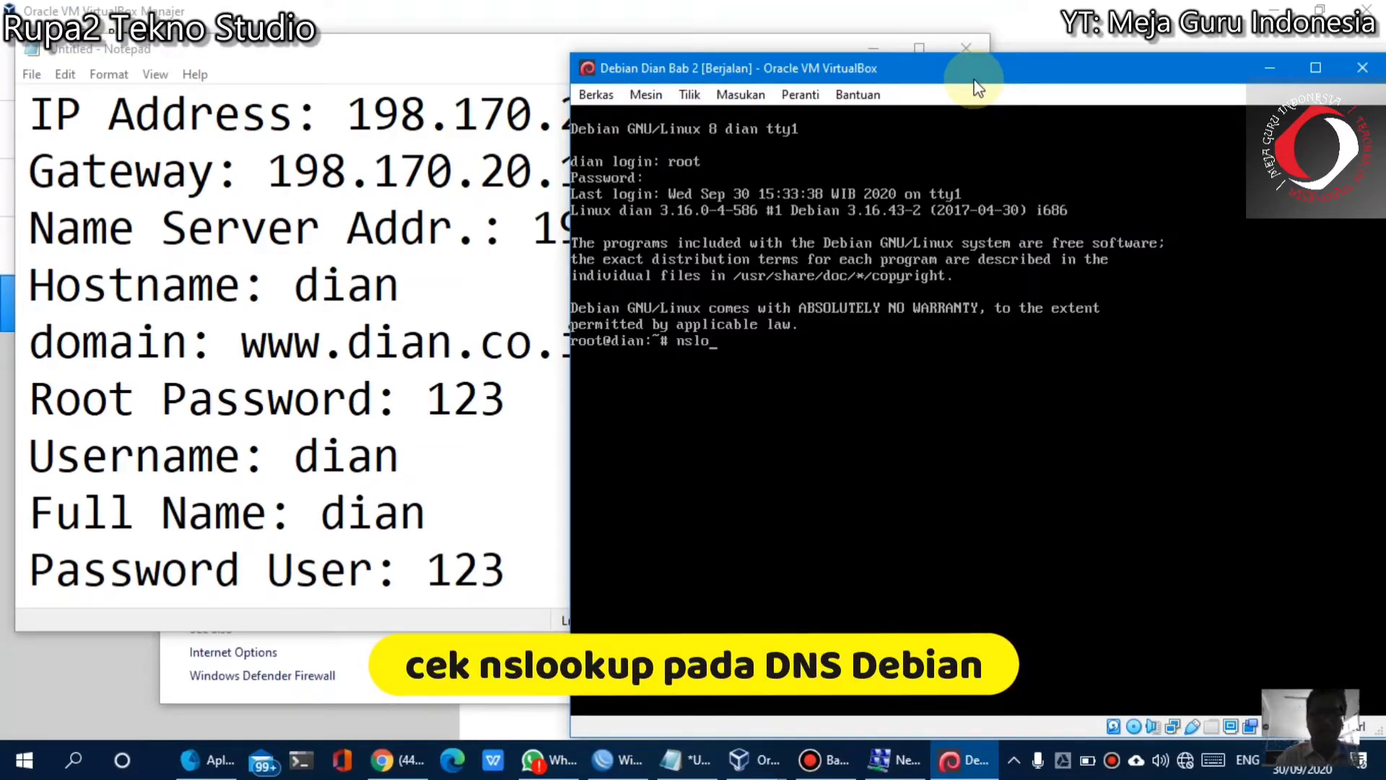
{"action": "type", "text": "okup www.di"}
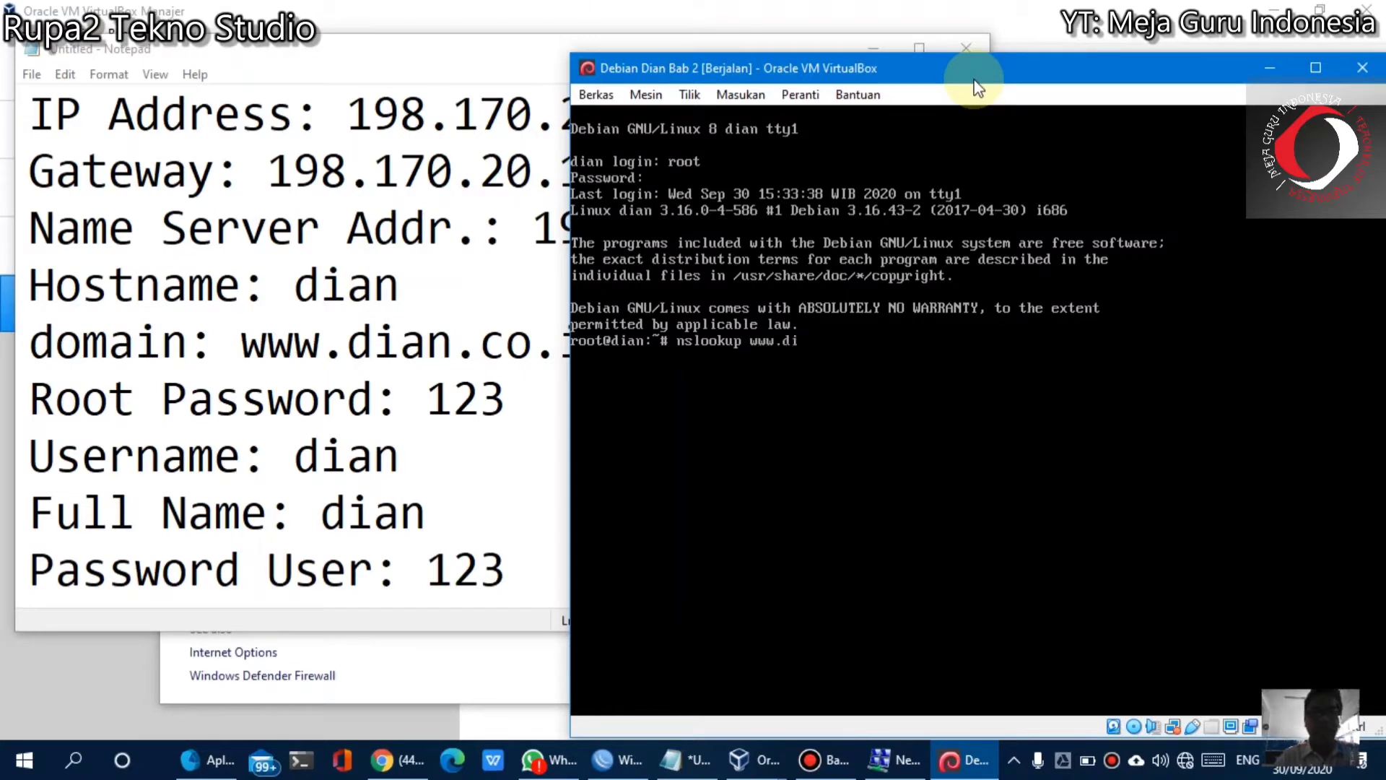
{"action": "type", "text": "an.co.id"}
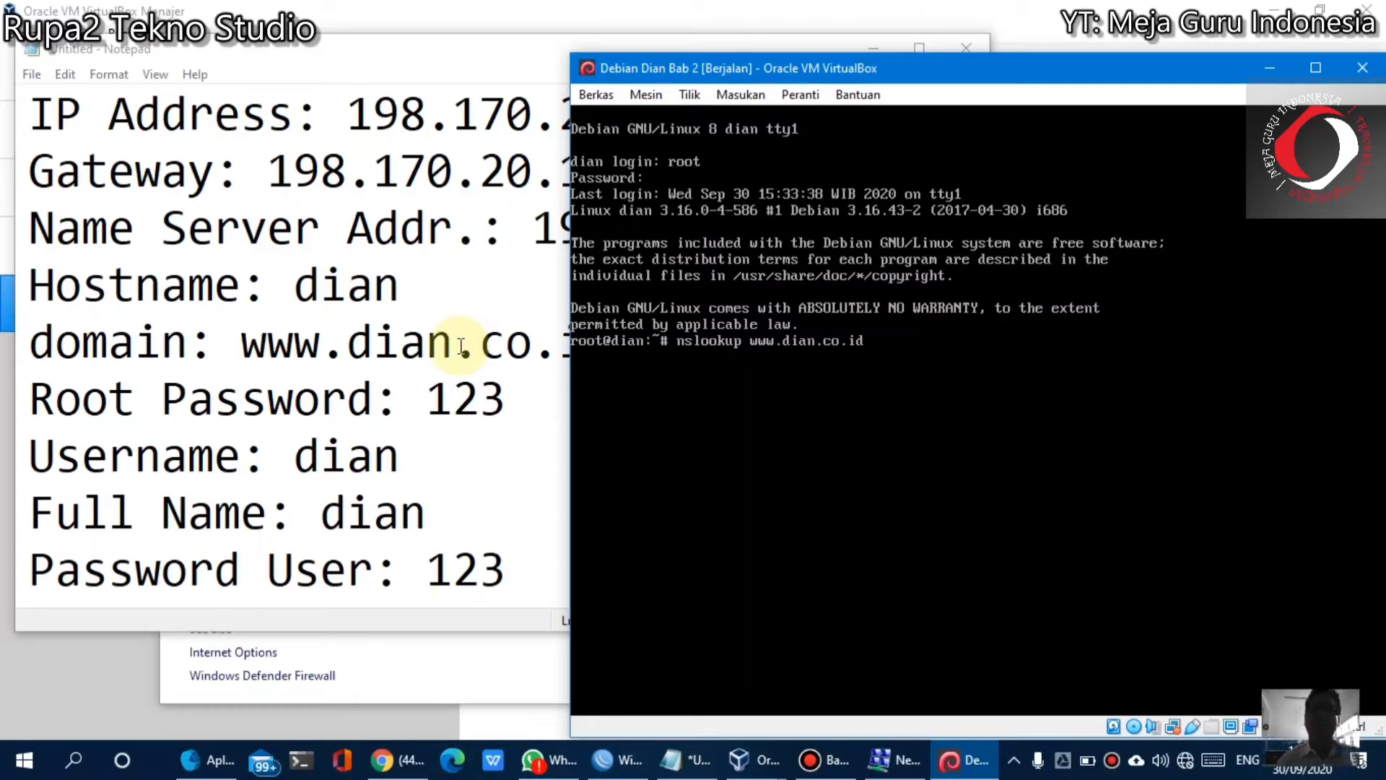
{"action": "key", "text": "Return"}
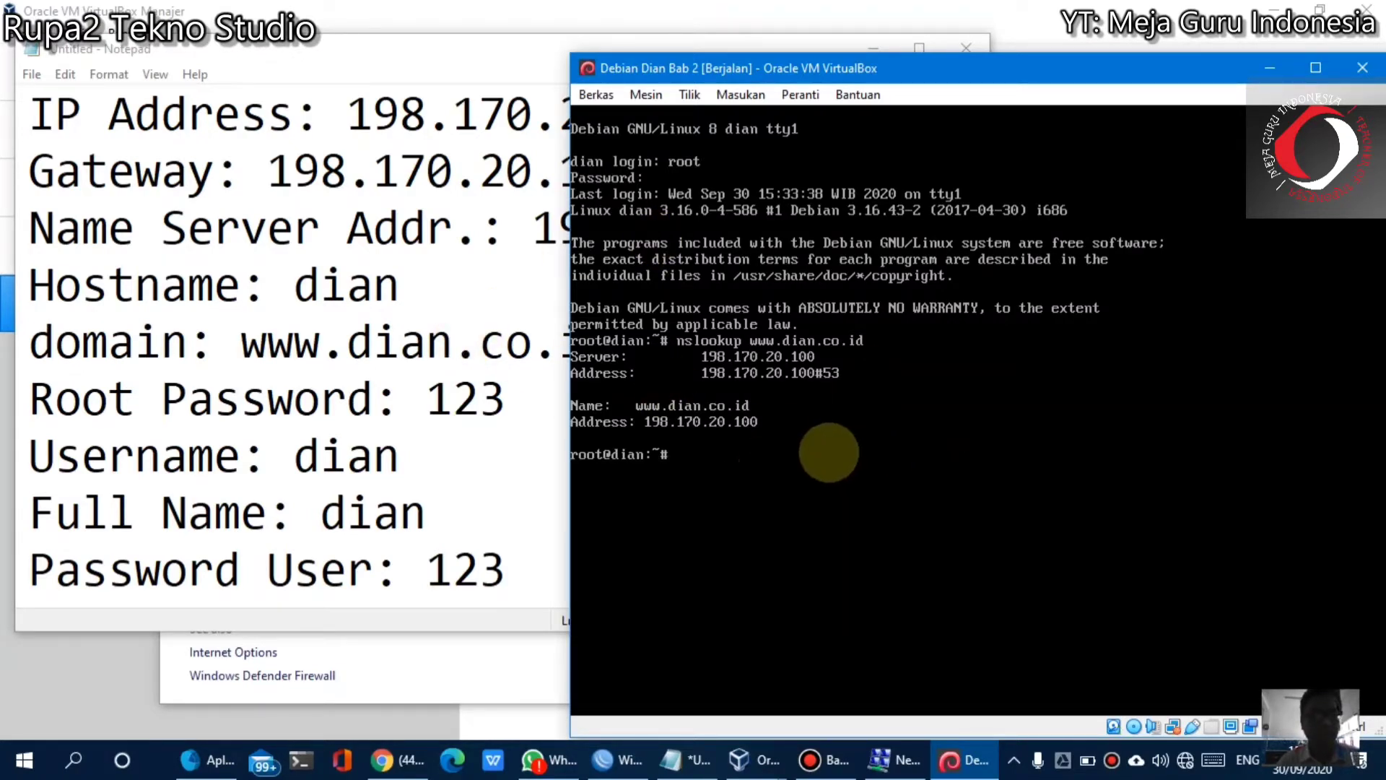
Run a reverse nslookup of 198.170.20.100
{"action": "type", "text": "nslookup w"}
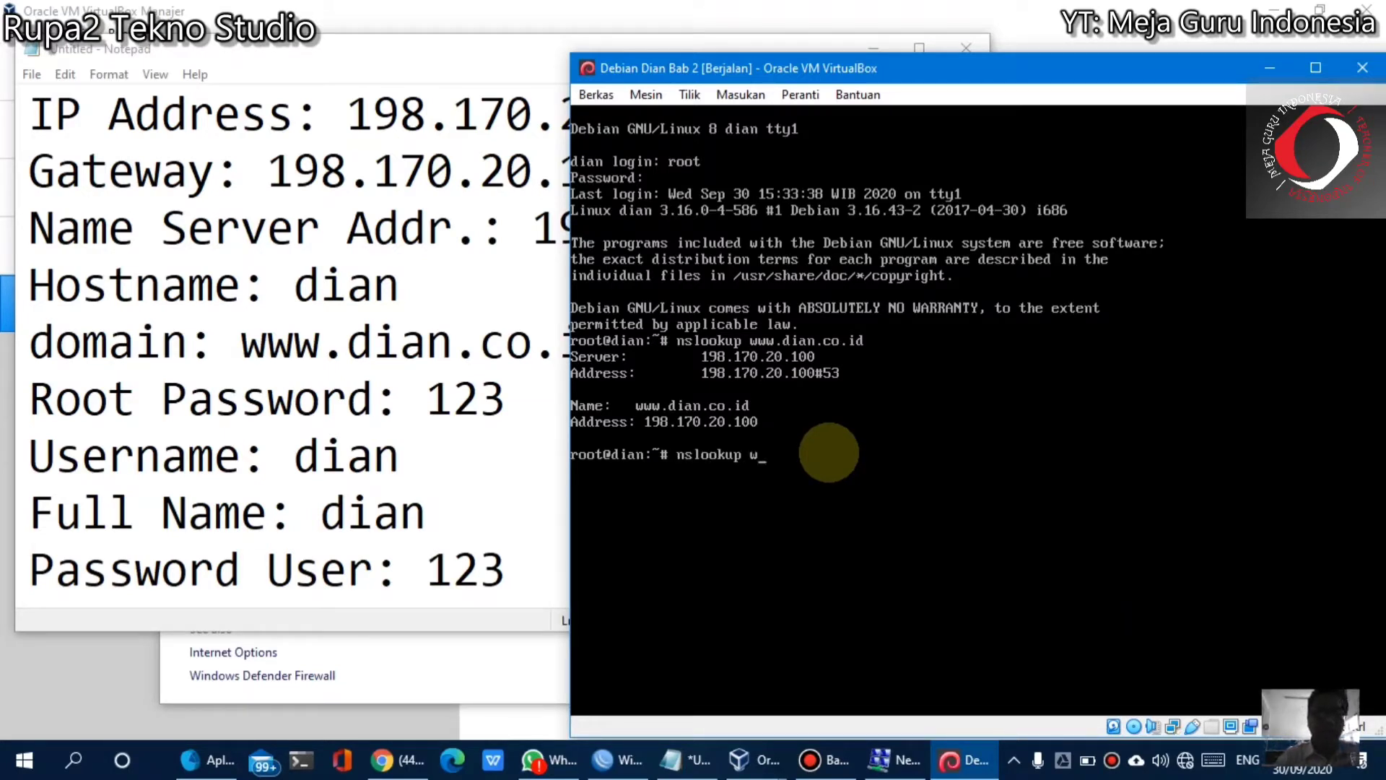
{"action": "key", "text": "BackSpace"}
{"action": "type", "text": "198.170.20.100"}
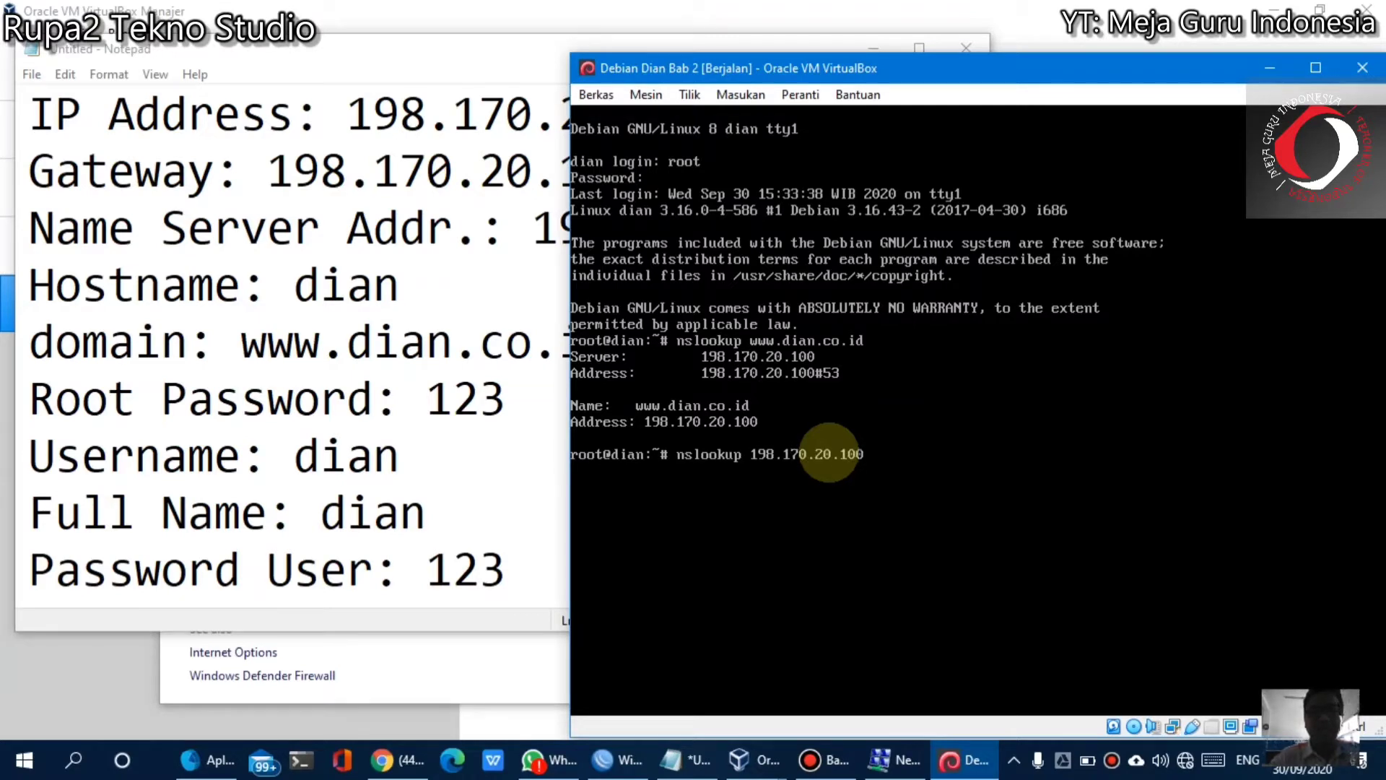
{"action": "key", "text": "Return"}
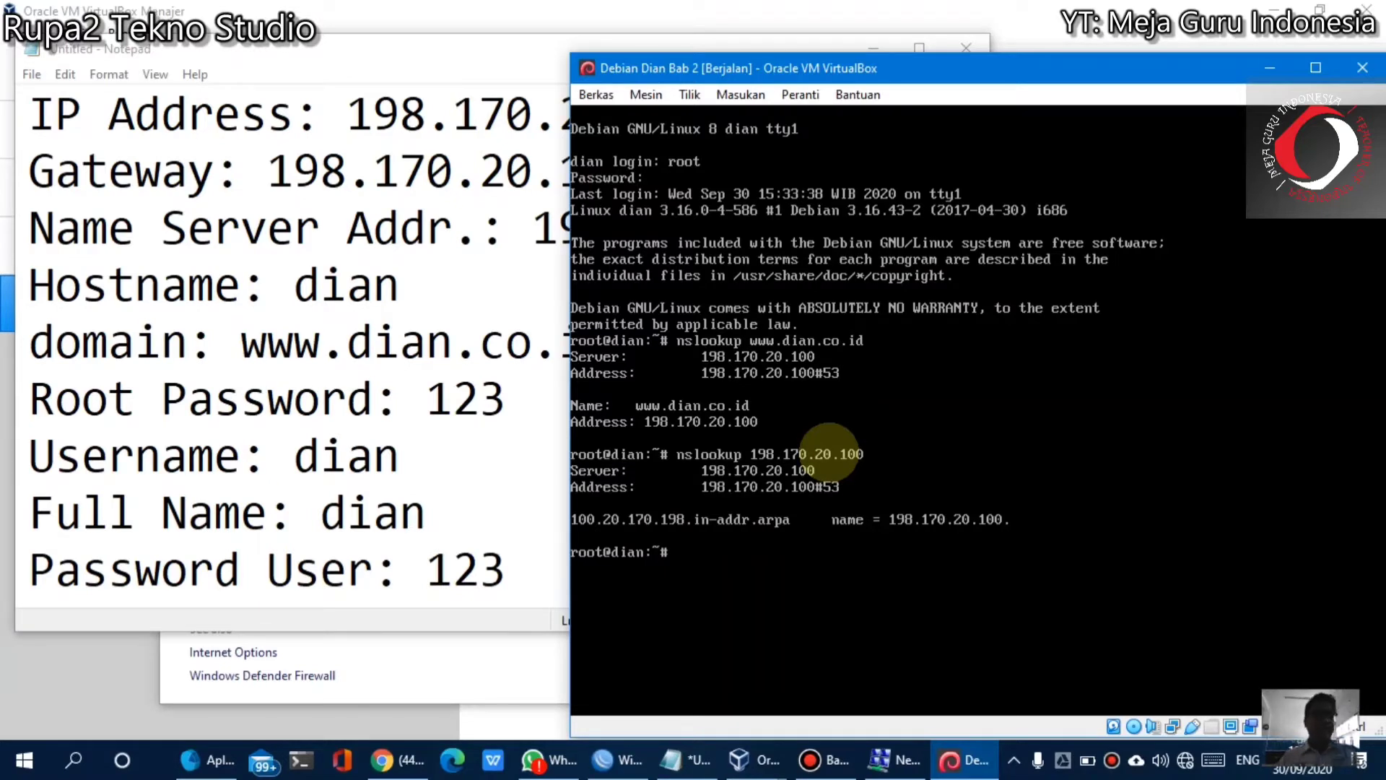
{"action": "type", "text": "link"}
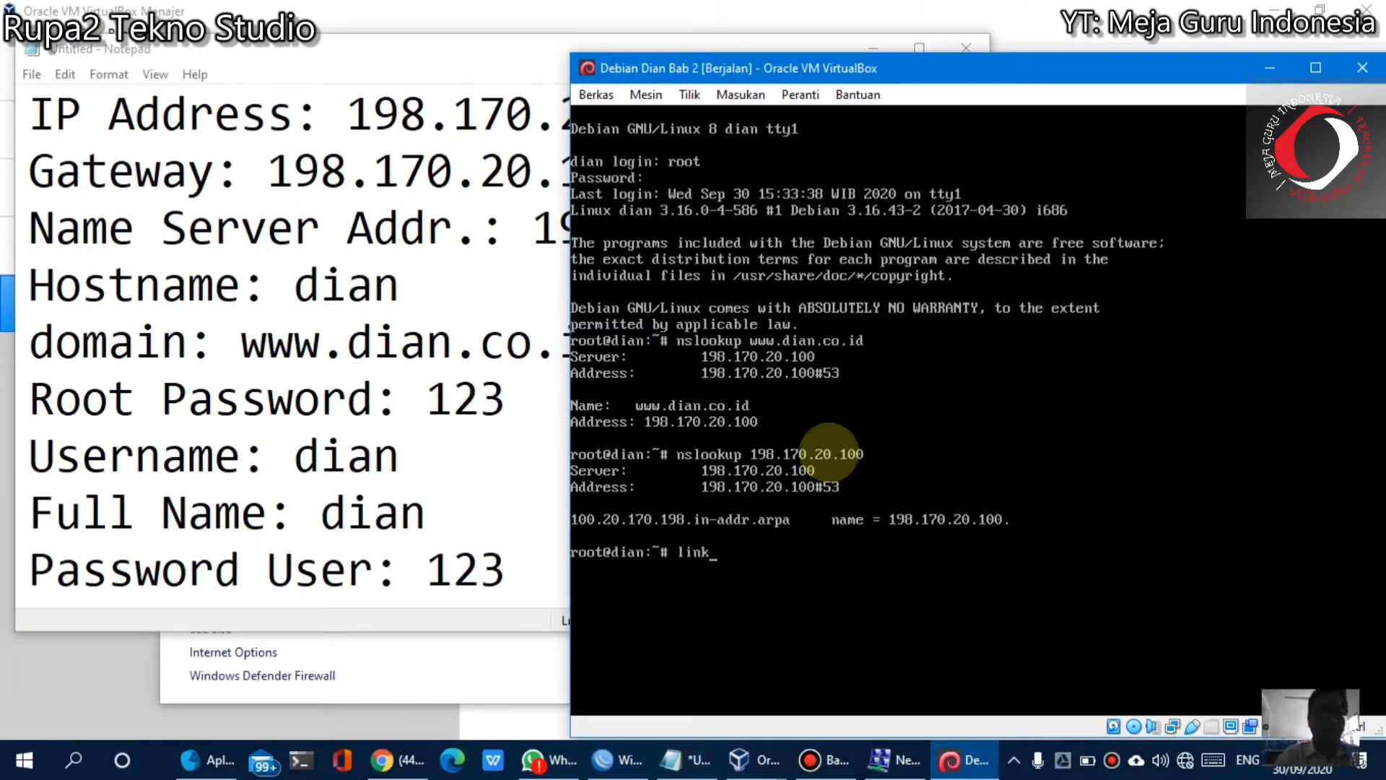
{"action": "type", "text": "s www.dia"}
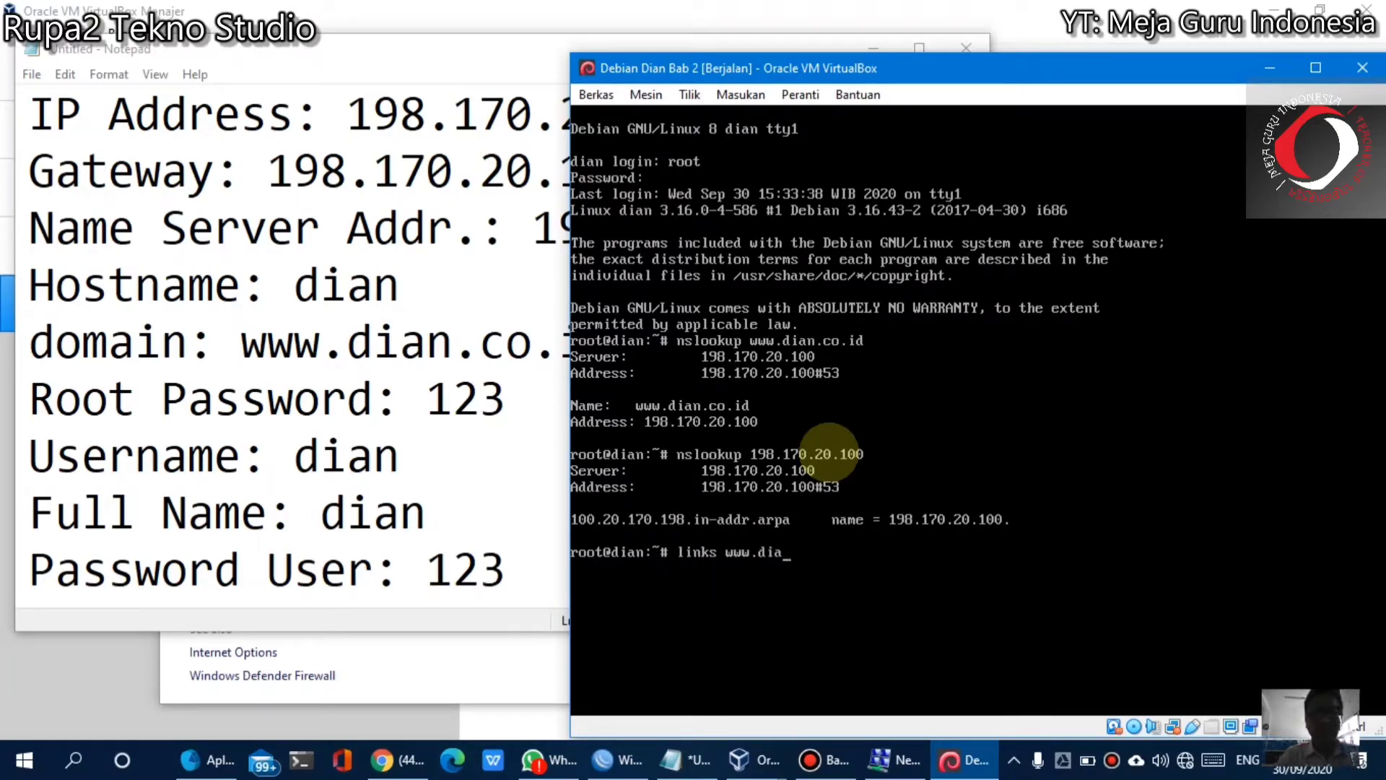
{"action": "type", "text": "n.co.id"}
{"action": "key", "text": "Return"}
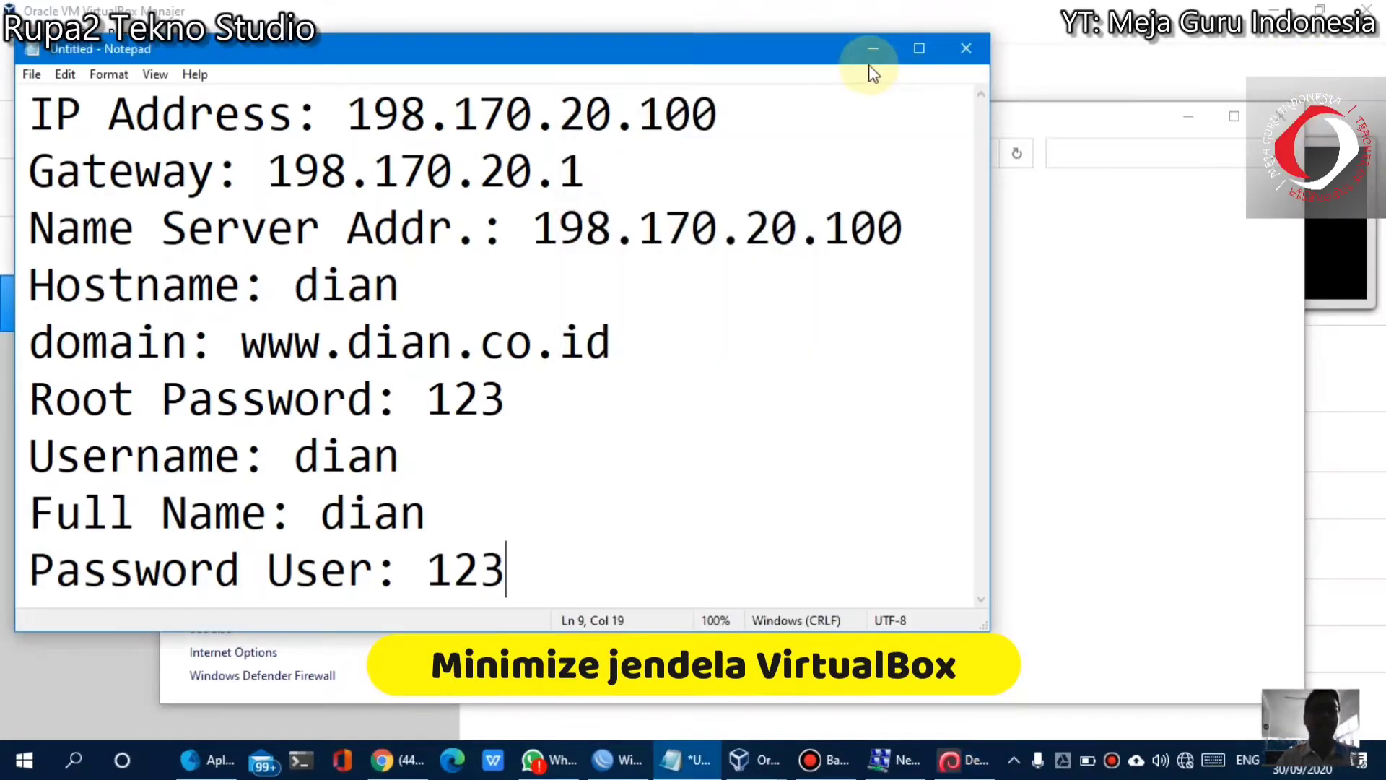
Minimise Notepad, Network and Sharing Center and VirtualBox Manager, then restore WinBox's Neighbors list
{"action": "left_click", "coordinate": [868, 47]}
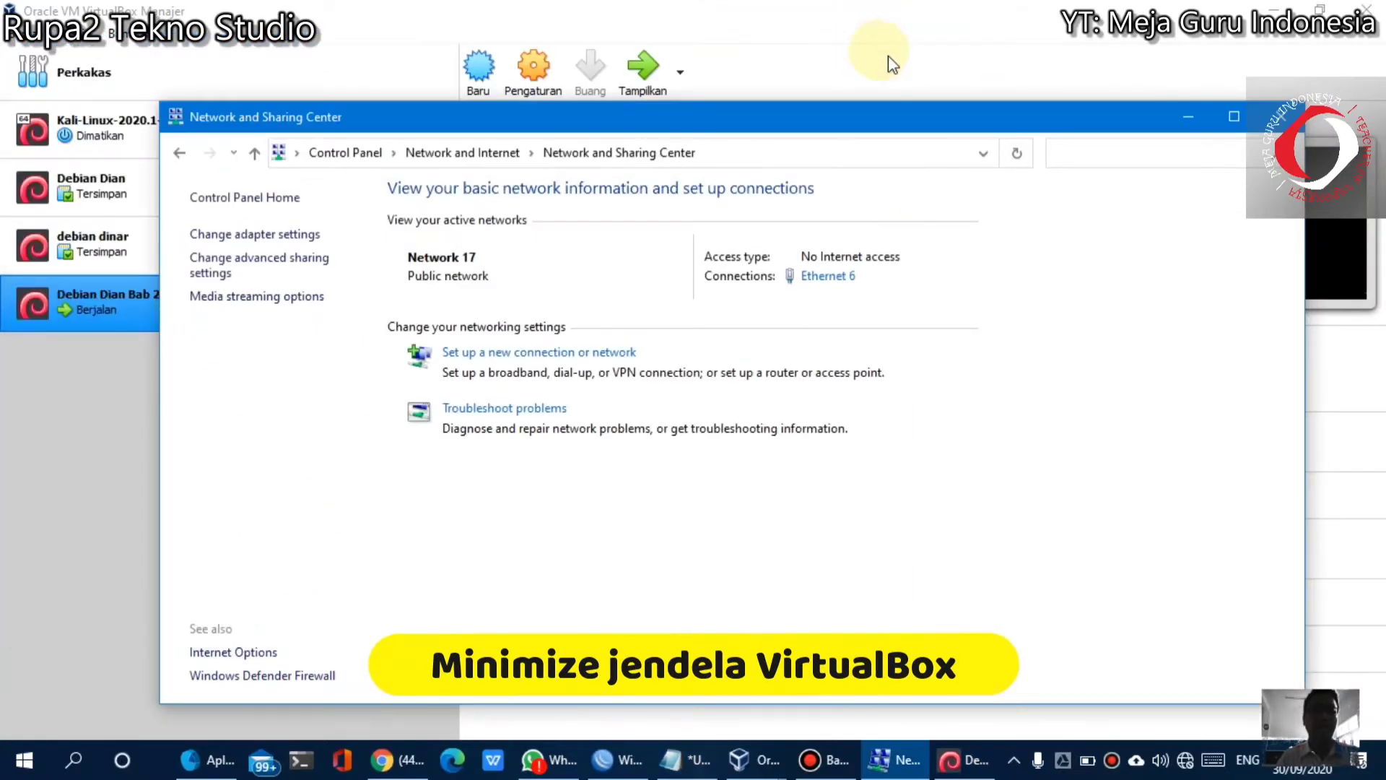
{"action": "left_click", "coordinate": [1187, 117]}
{"action": "left_click", "coordinate": [1272, 9]}
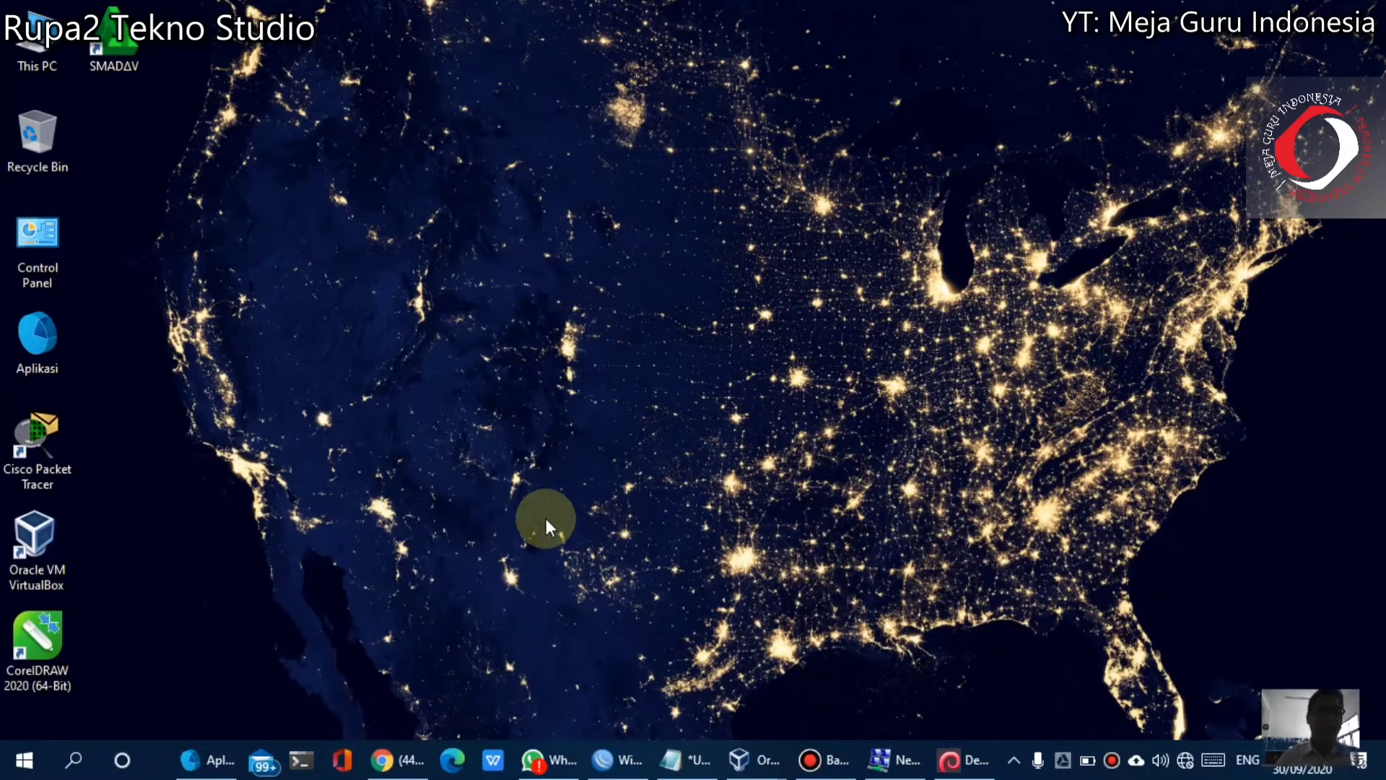
{"action": "left_click", "coordinate": [604, 760]}
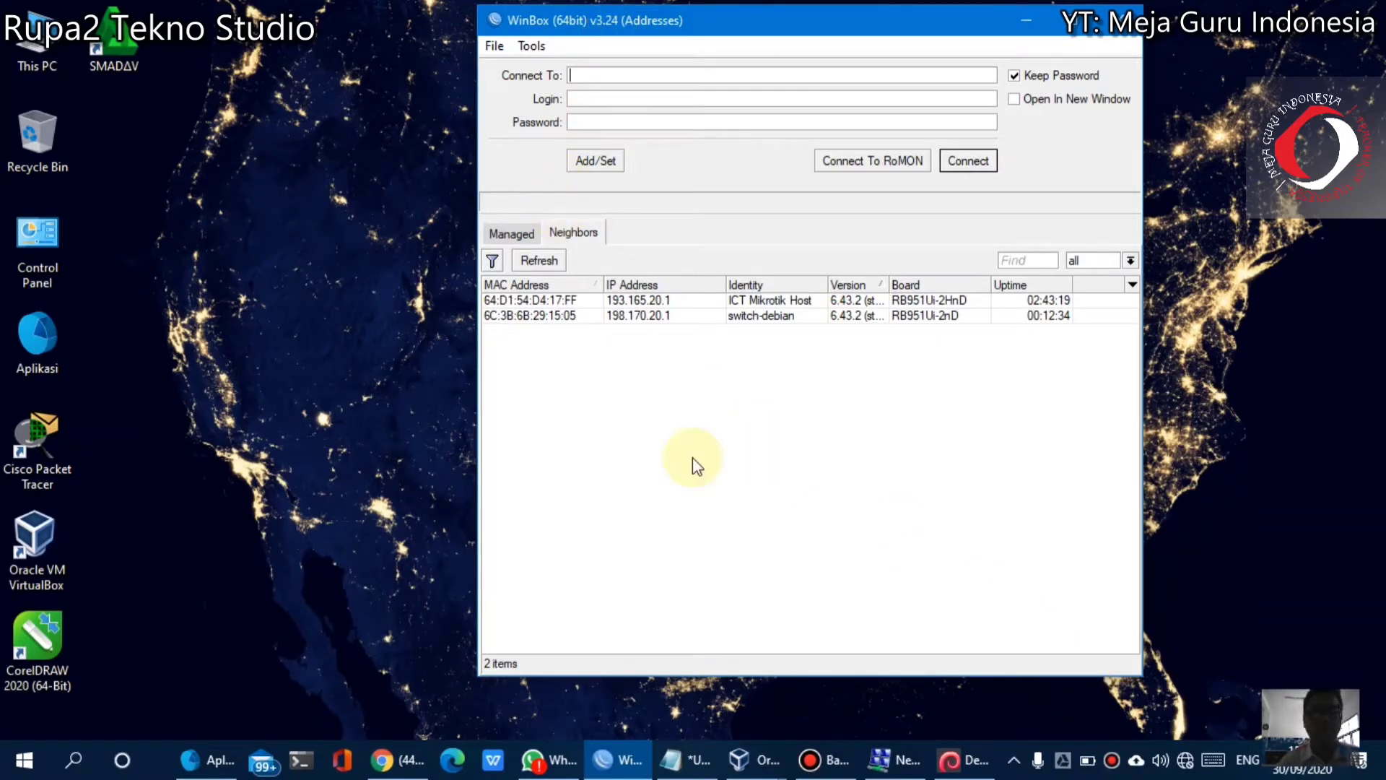
{"action": "left_click", "coordinate": [543, 259]}
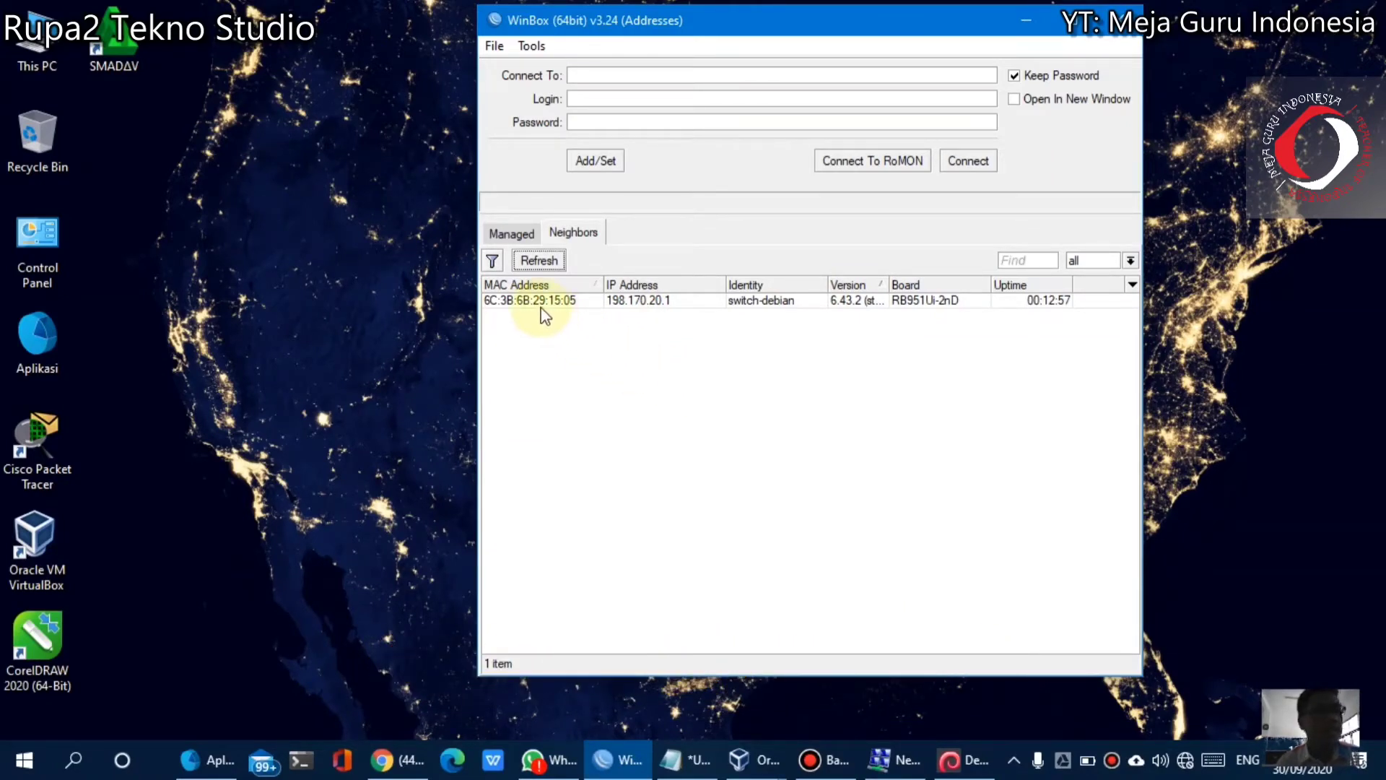
{"action": "left_click", "coordinate": [582, 302]}
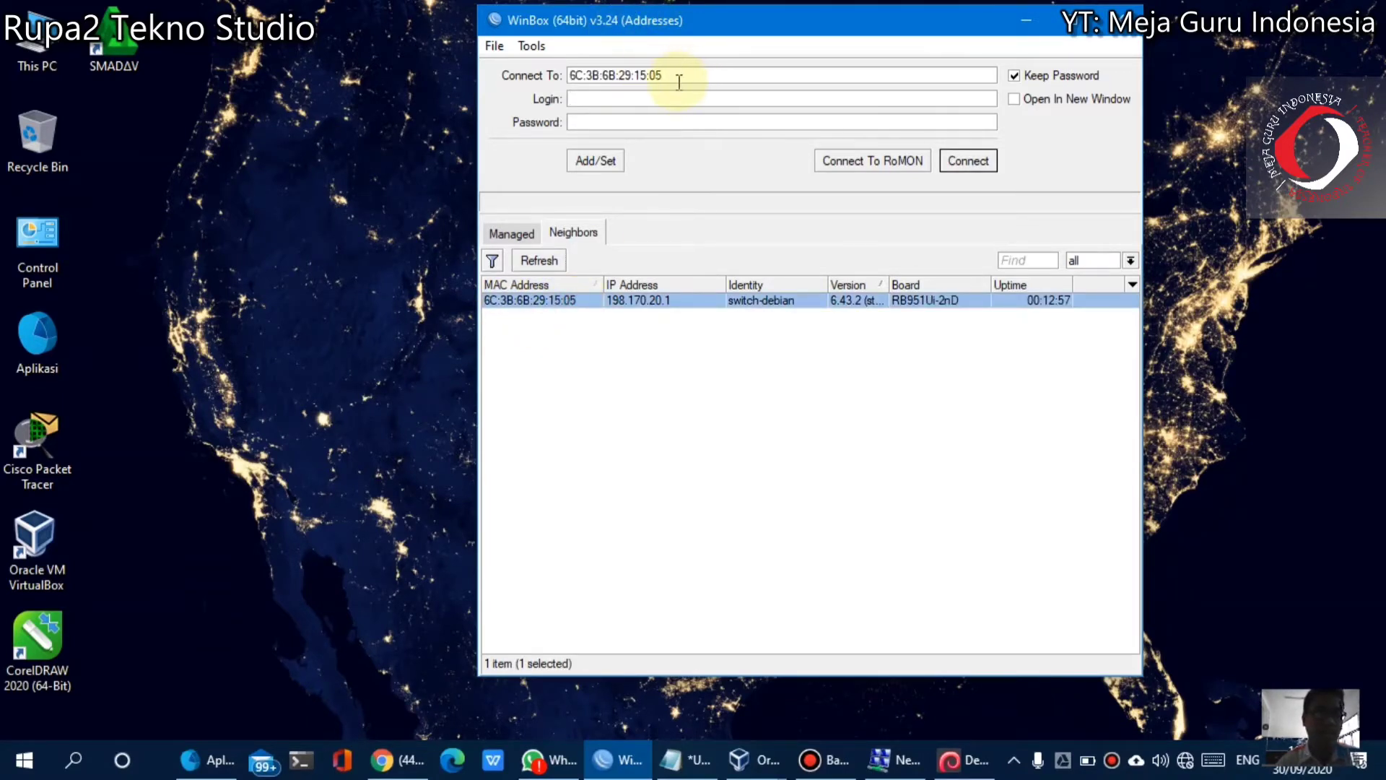
{"action": "type", "text": "admin"}
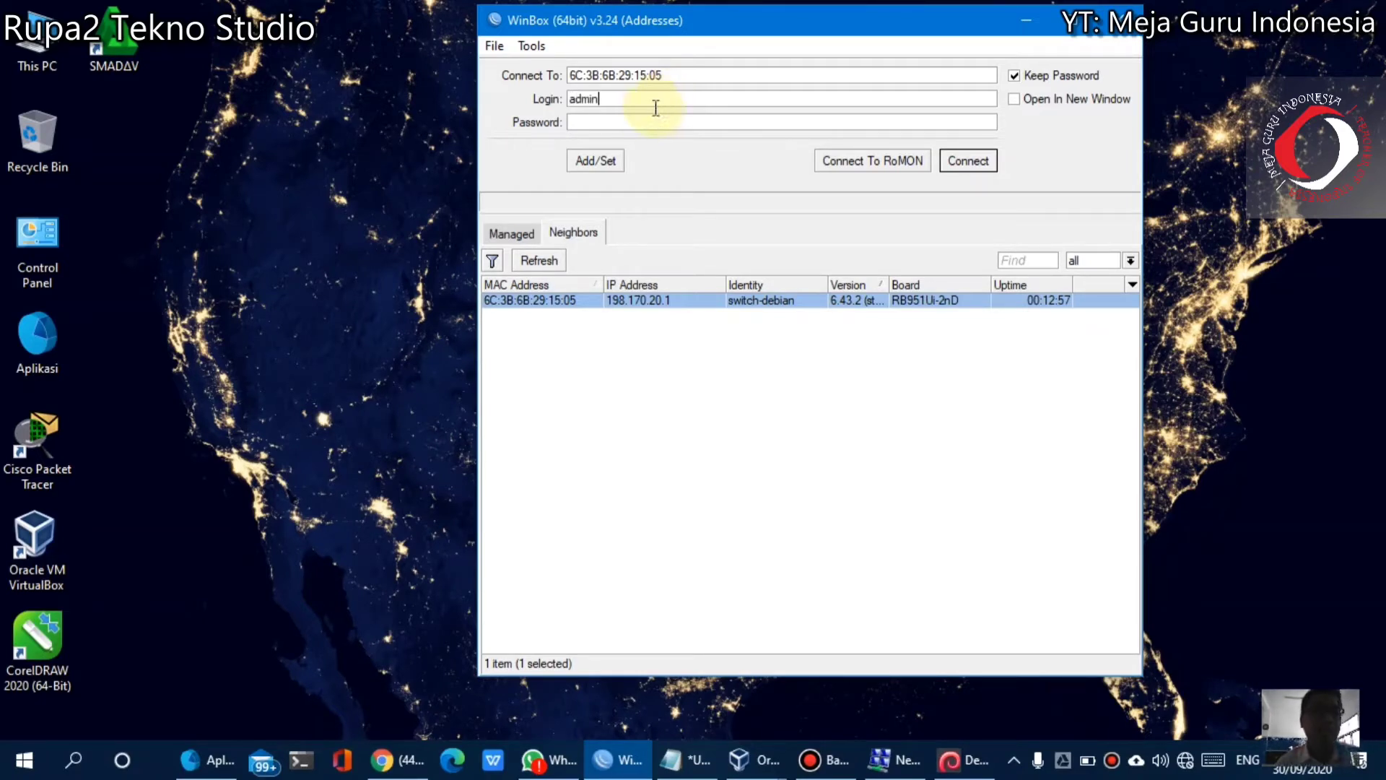
{"action": "left_click", "coordinate": [641, 122]}
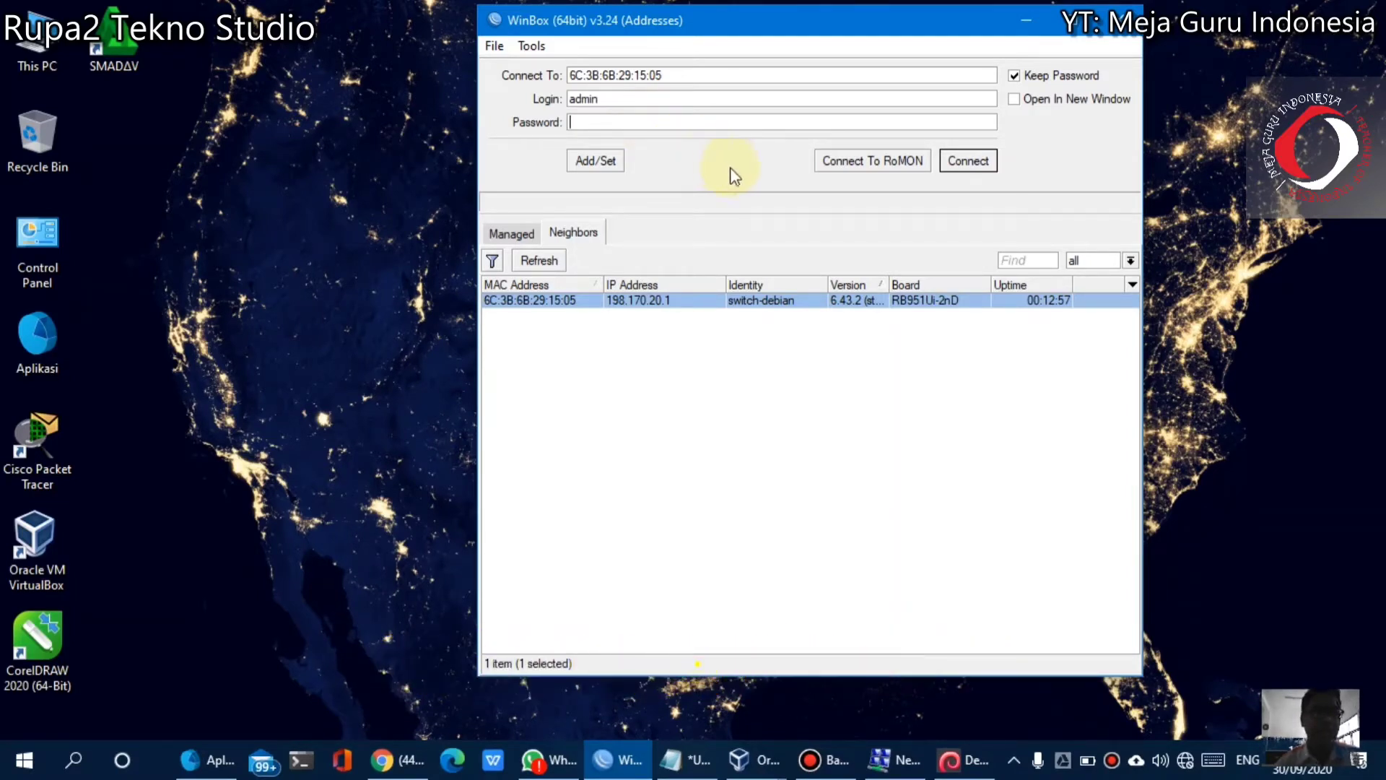
{"action": "left_click", "coordinate": [971, 170]}
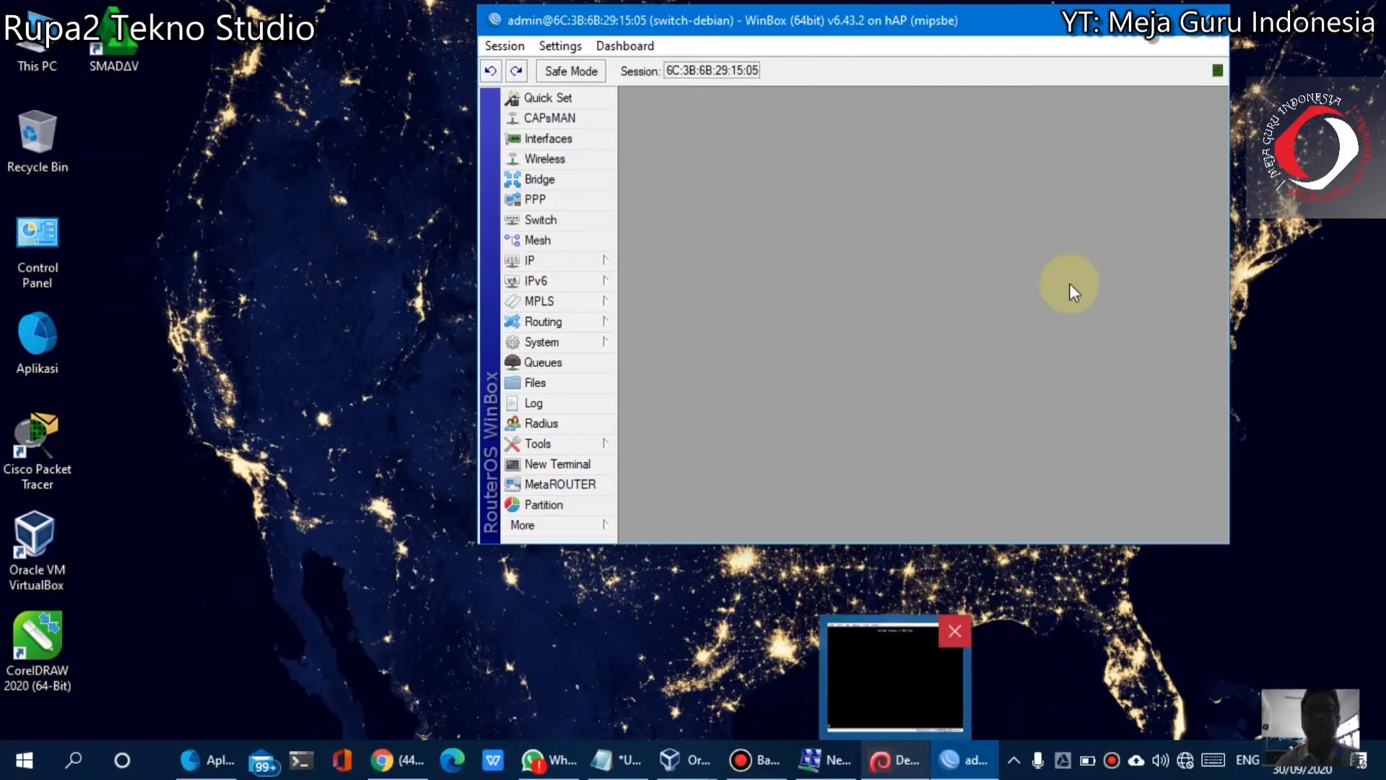
Maximize the switch-debian WinBox session window to full screen
{"action": "double_click", "coordinate": [1153, 31]}
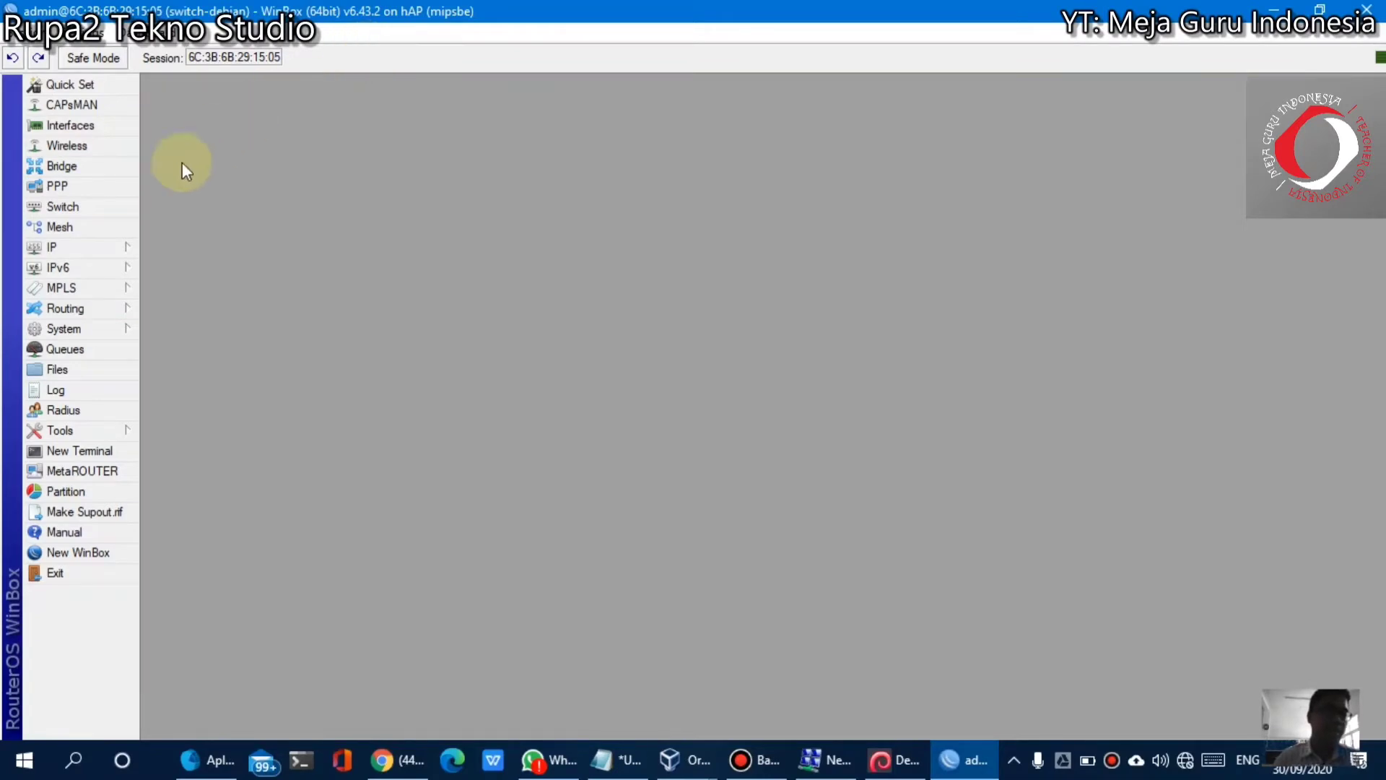
Reset the router configuration with No Default Configuration ticked and confirm the reboot
{"action": "left_click", "coordinate": [81, 330]}
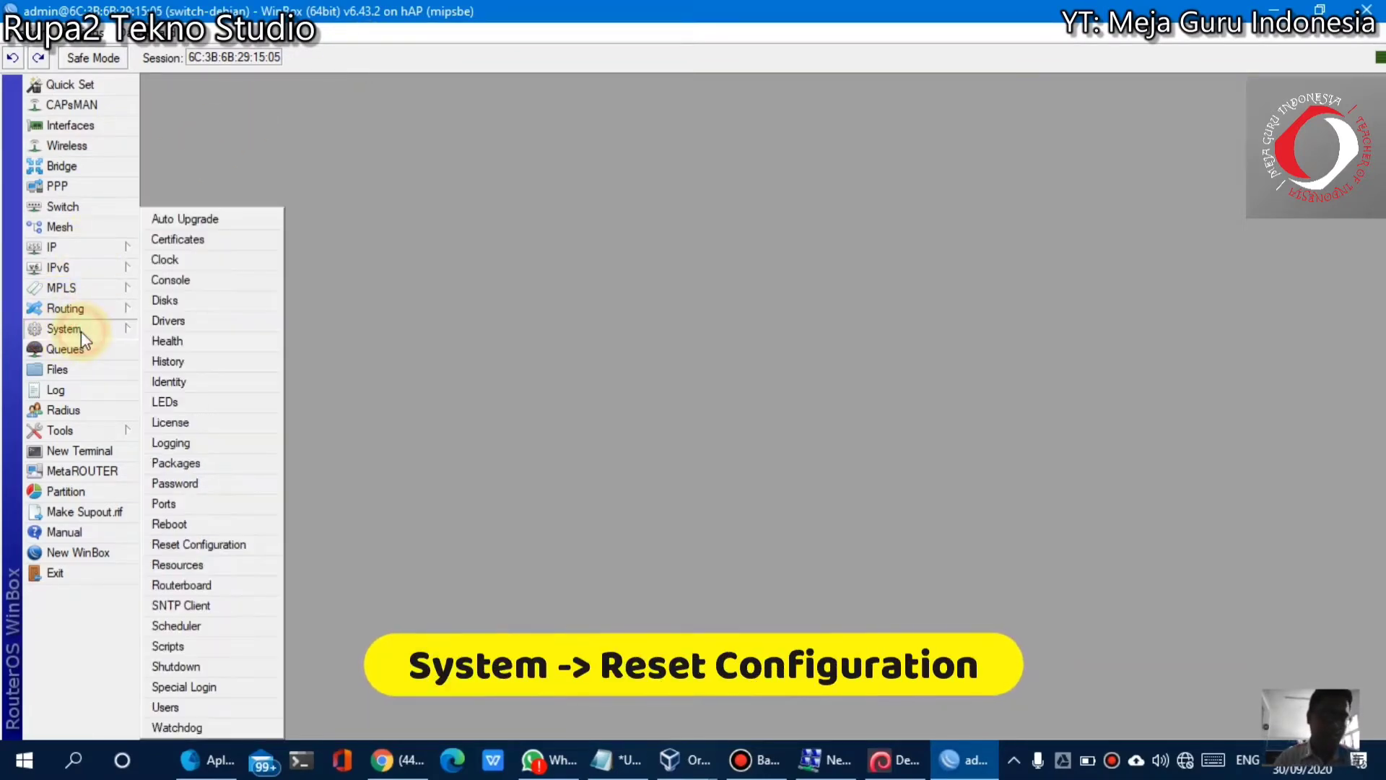
{"action": "left_click", "coordinate": [249, 549]}
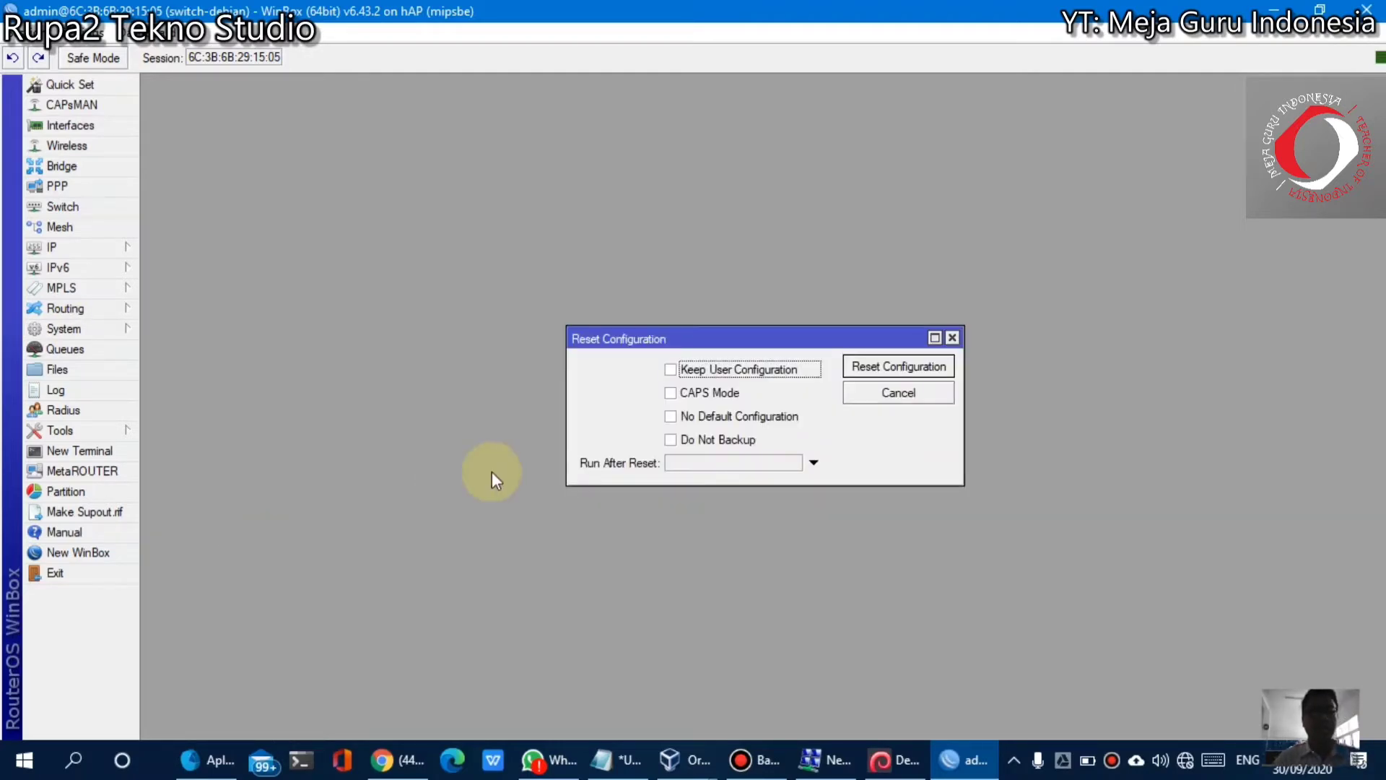
{"action": "left_click", "coordinate": [671, 416]}
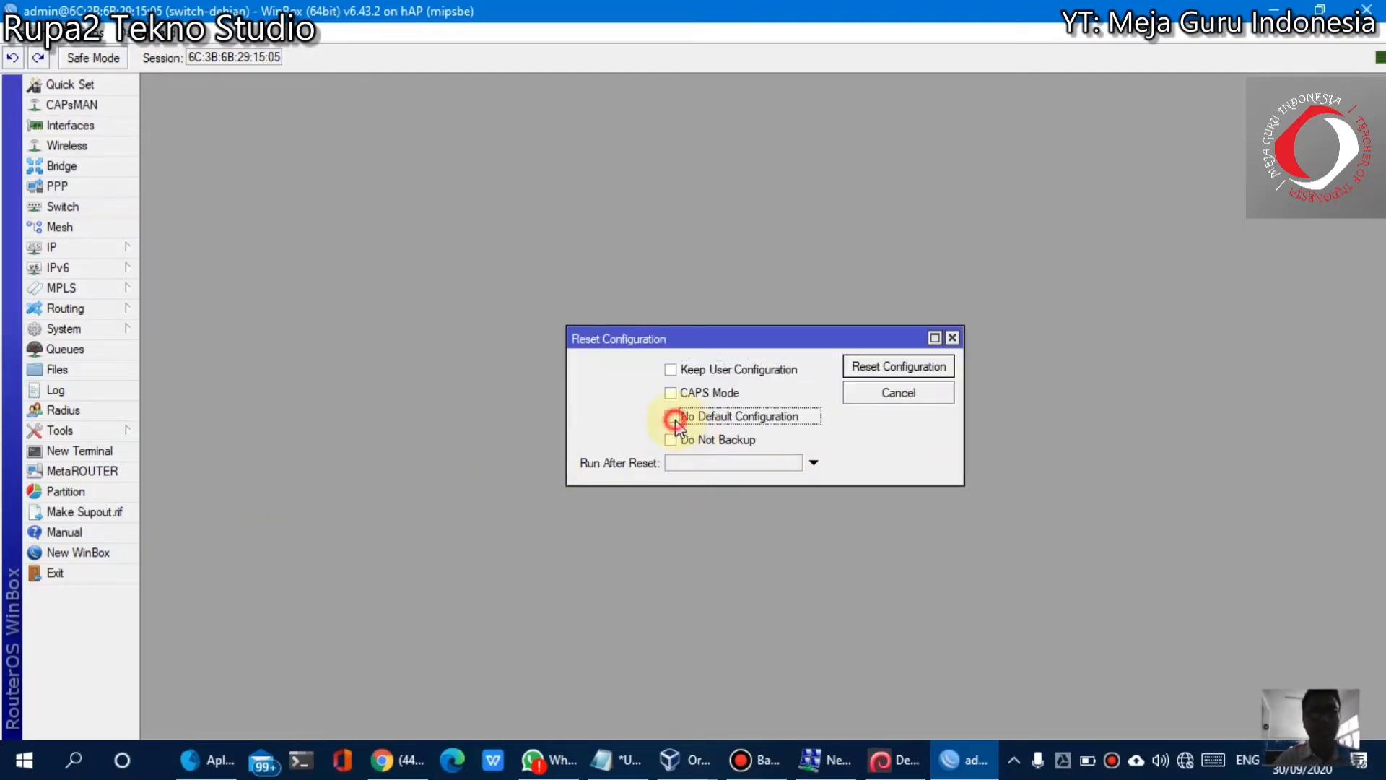
{"action": "left_click", "coordinate": [914, 367]}
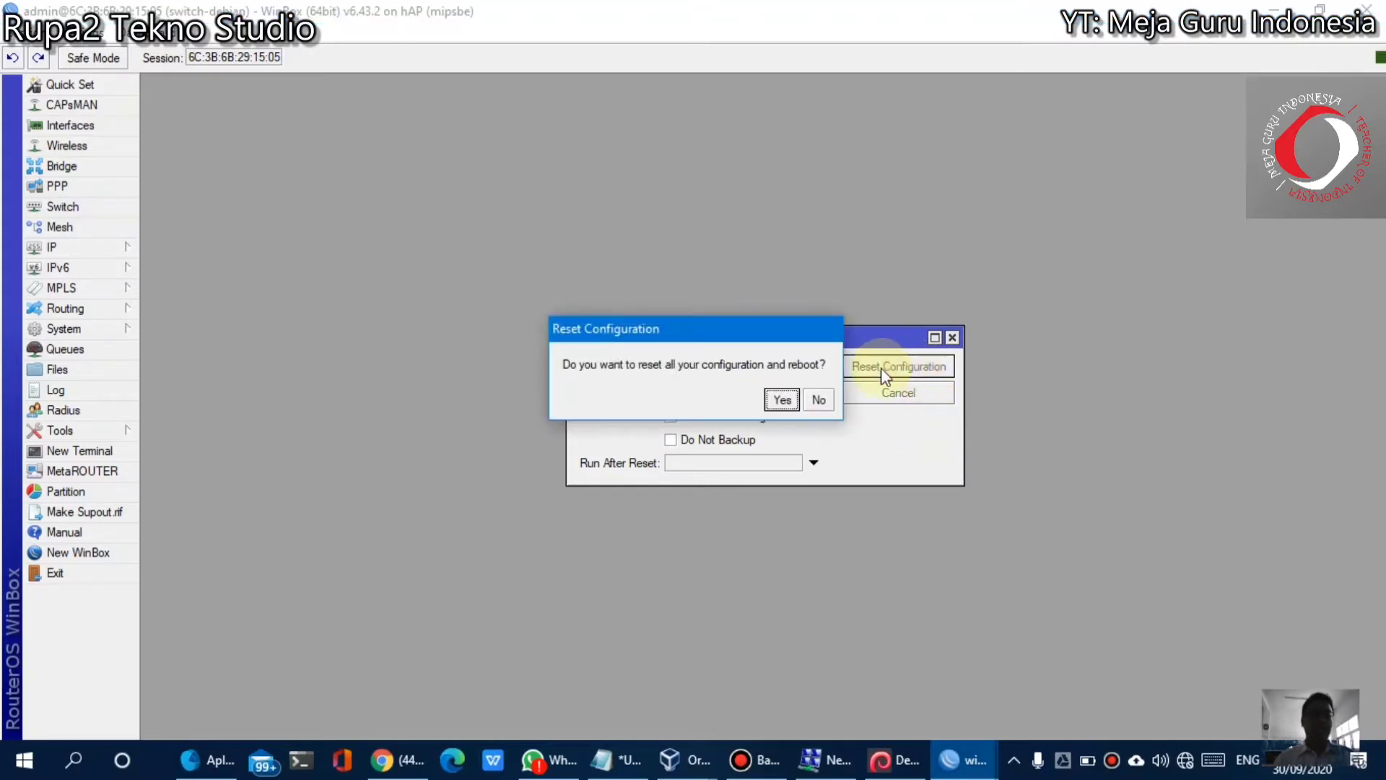
{"action": "left_click", "coordinate": [782, 399]}
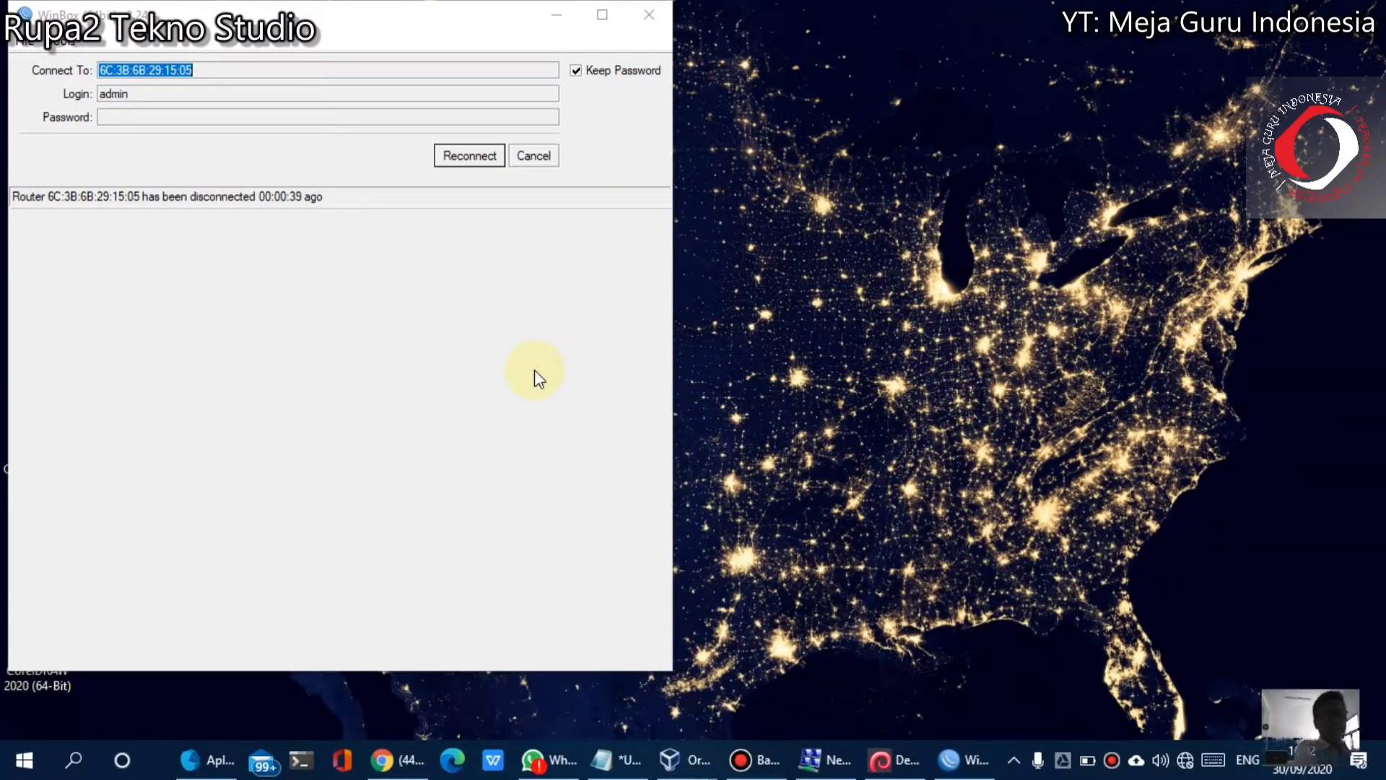
Reconnect as admin to the reset router through its rediscovered MikroTik neighbor entry
{"action": "left_click", "coordinate": [472, 157]}
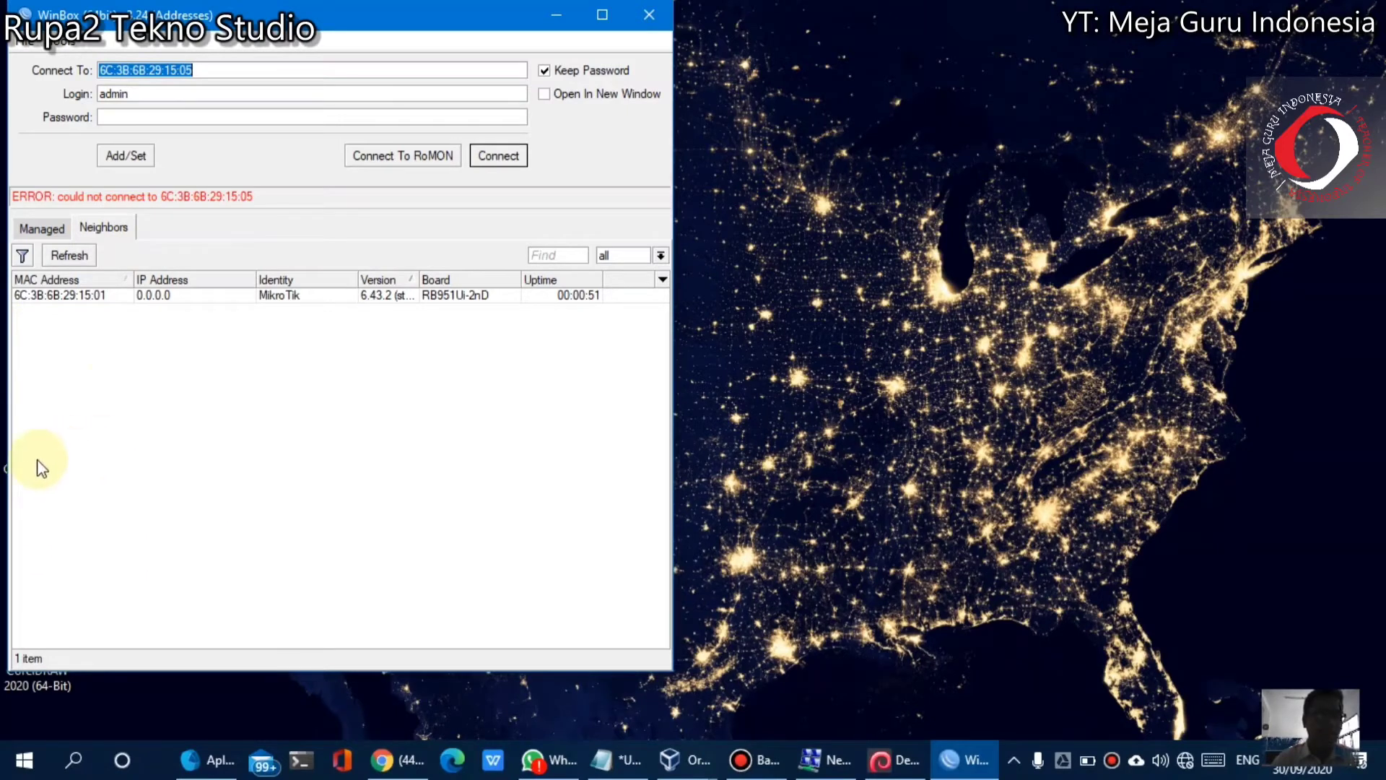
{"action": "left_click", "coordinate": [86, 260]}
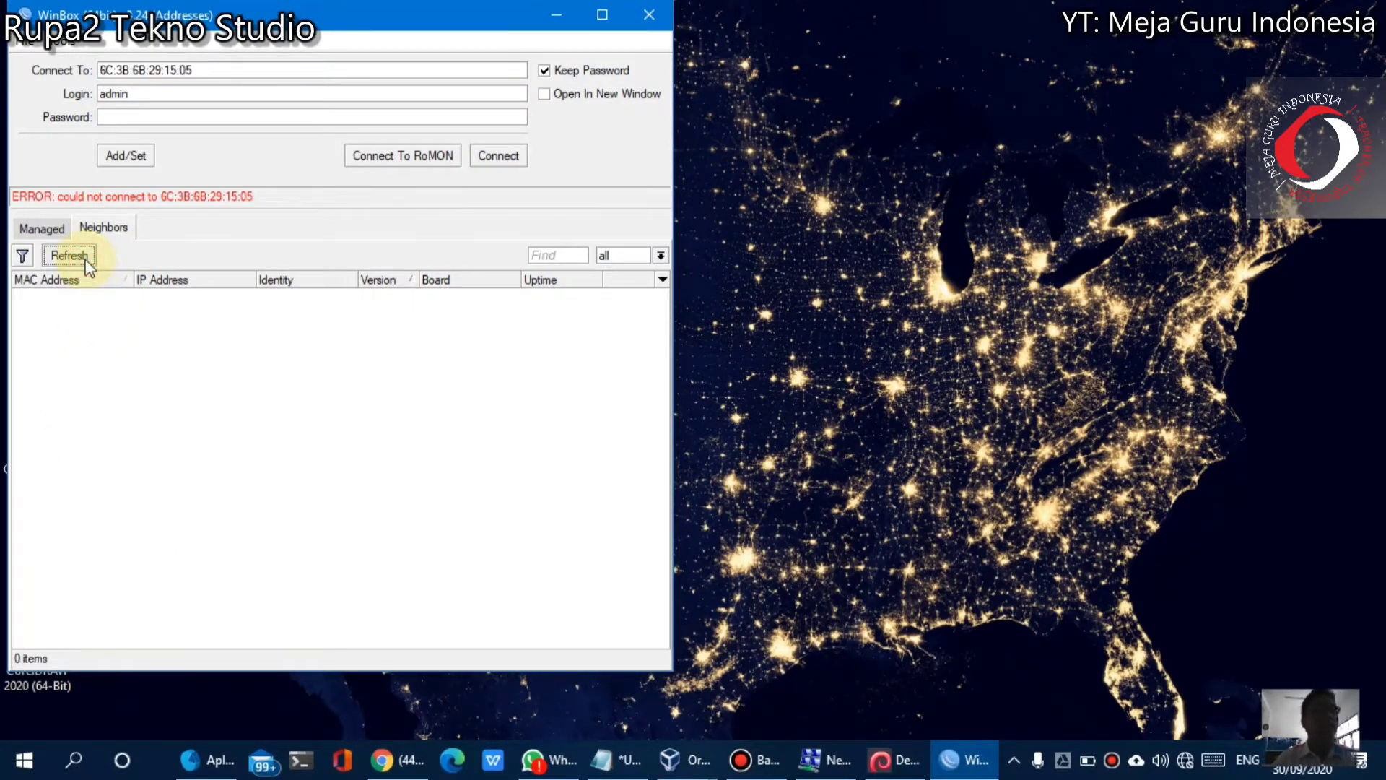
{"action": "left_click", "coordinate": [58, 297]}
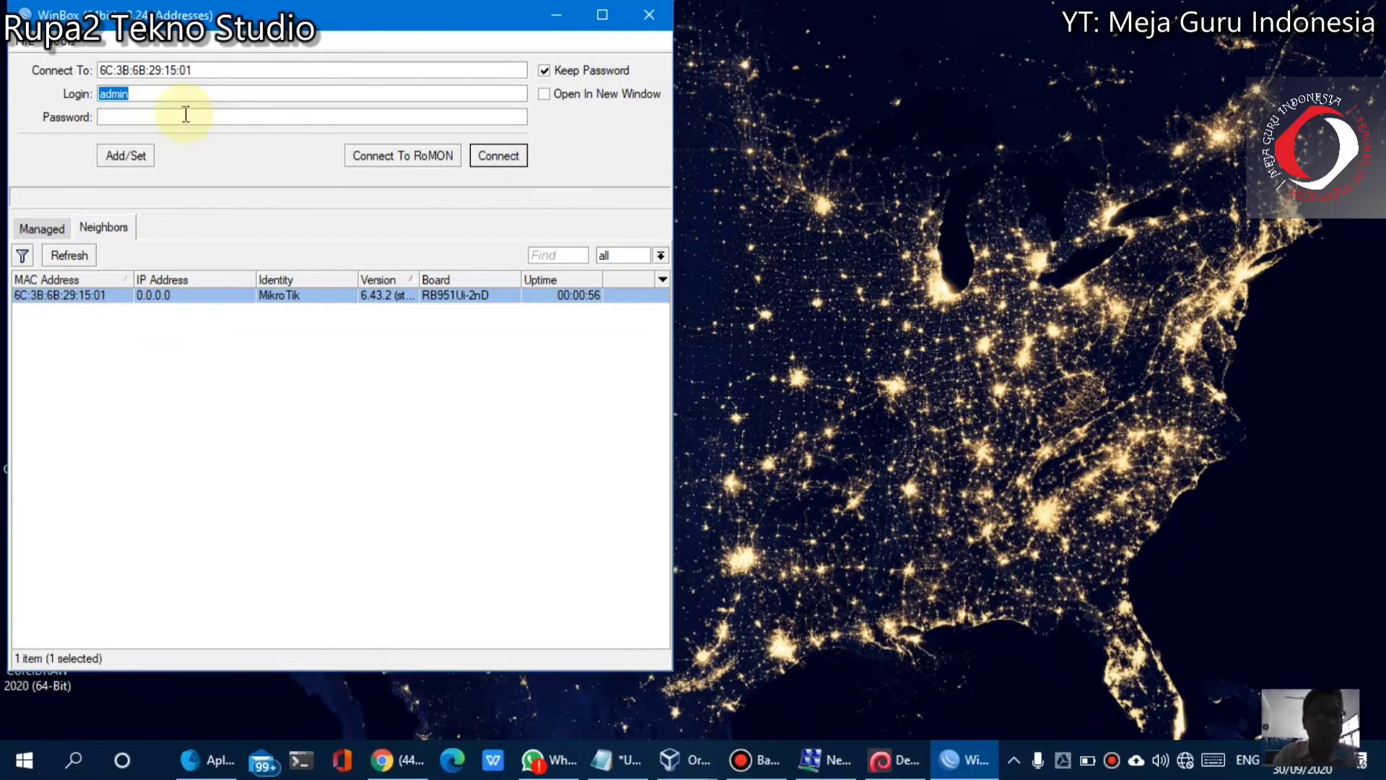
{"action": "left_click", "coordinate": [173, 94]}
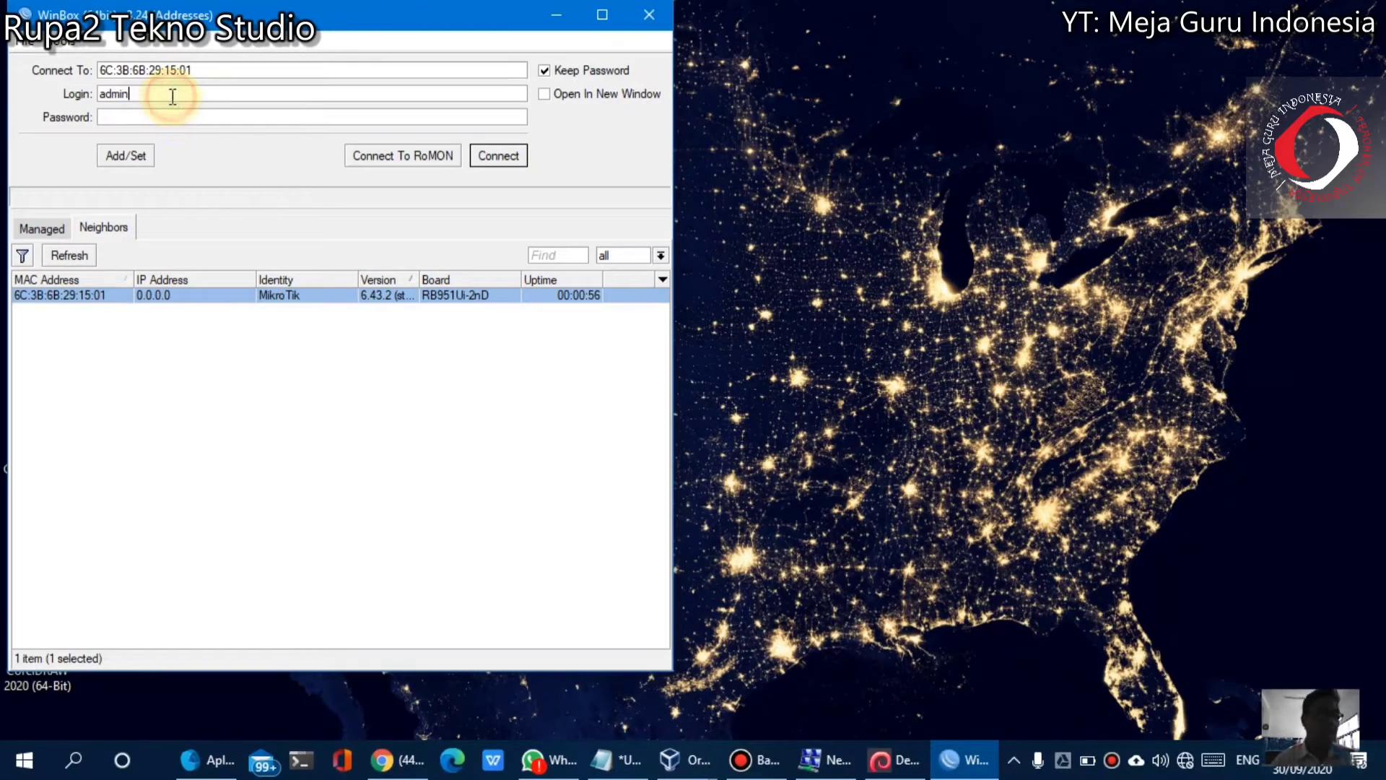
{"action": "left_click", "coordinate": [505, 162]}
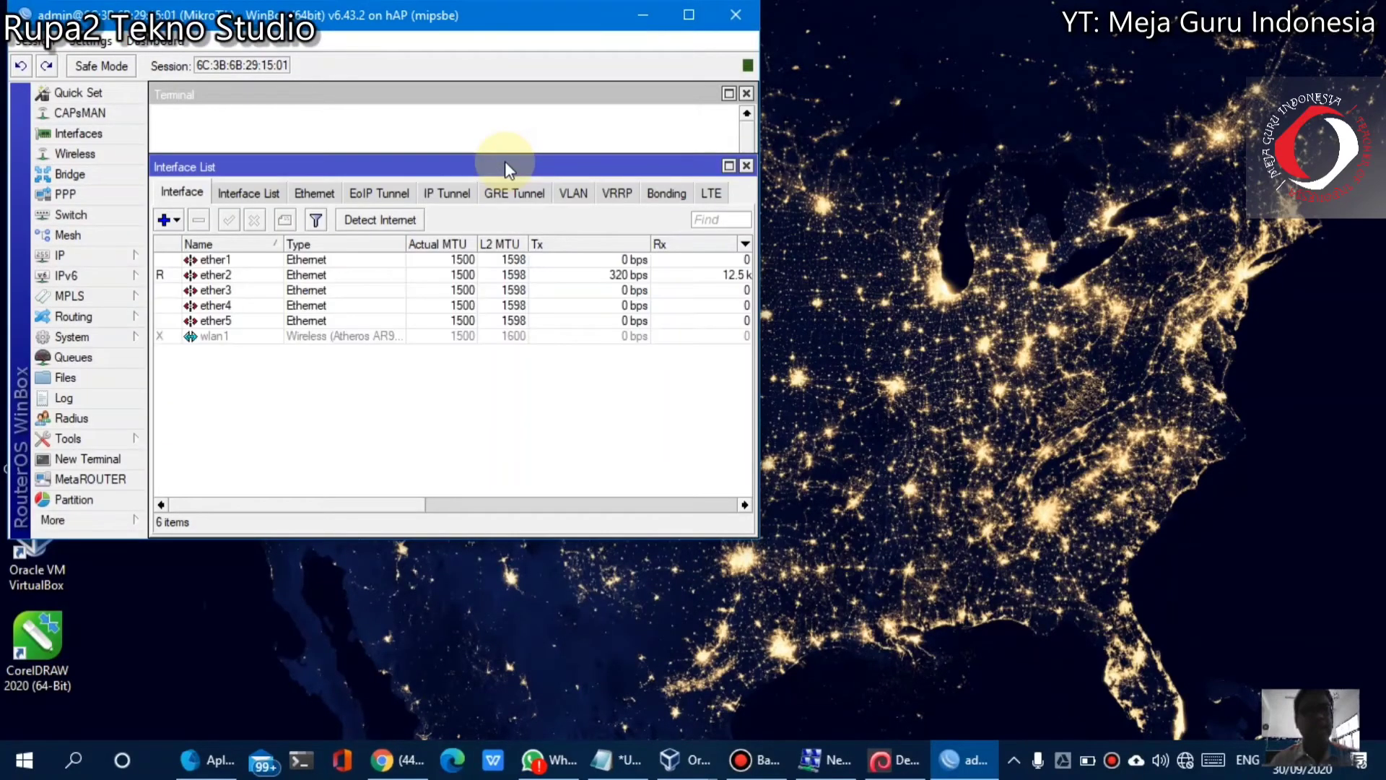
Maximize the session, close the Interface List and old Terminal, and start a New Terminal
{"action": "left_click", "coordinate": [688, 14]}
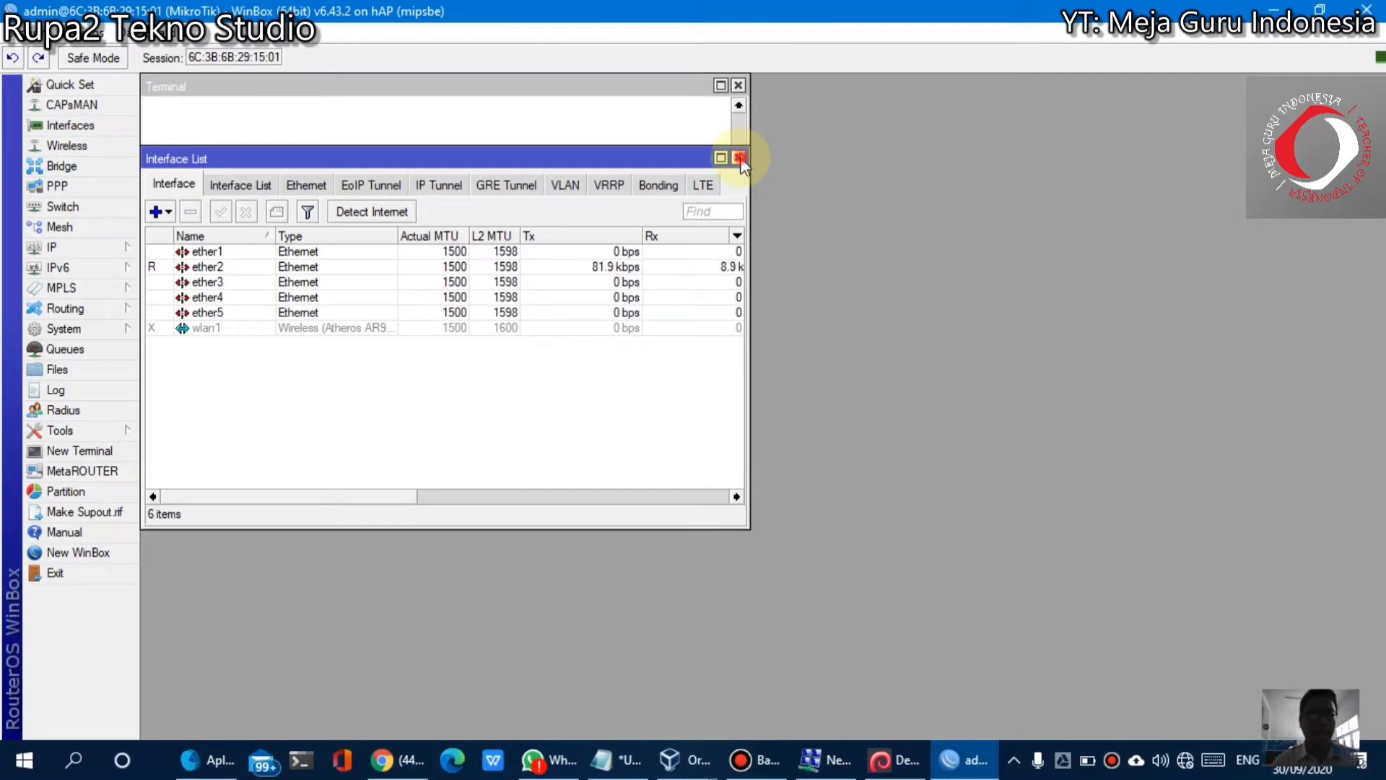
{"action": "left_click", "coordinate": [738, 158]}
{"action": "left_click", "coordinate": [738, 85]}
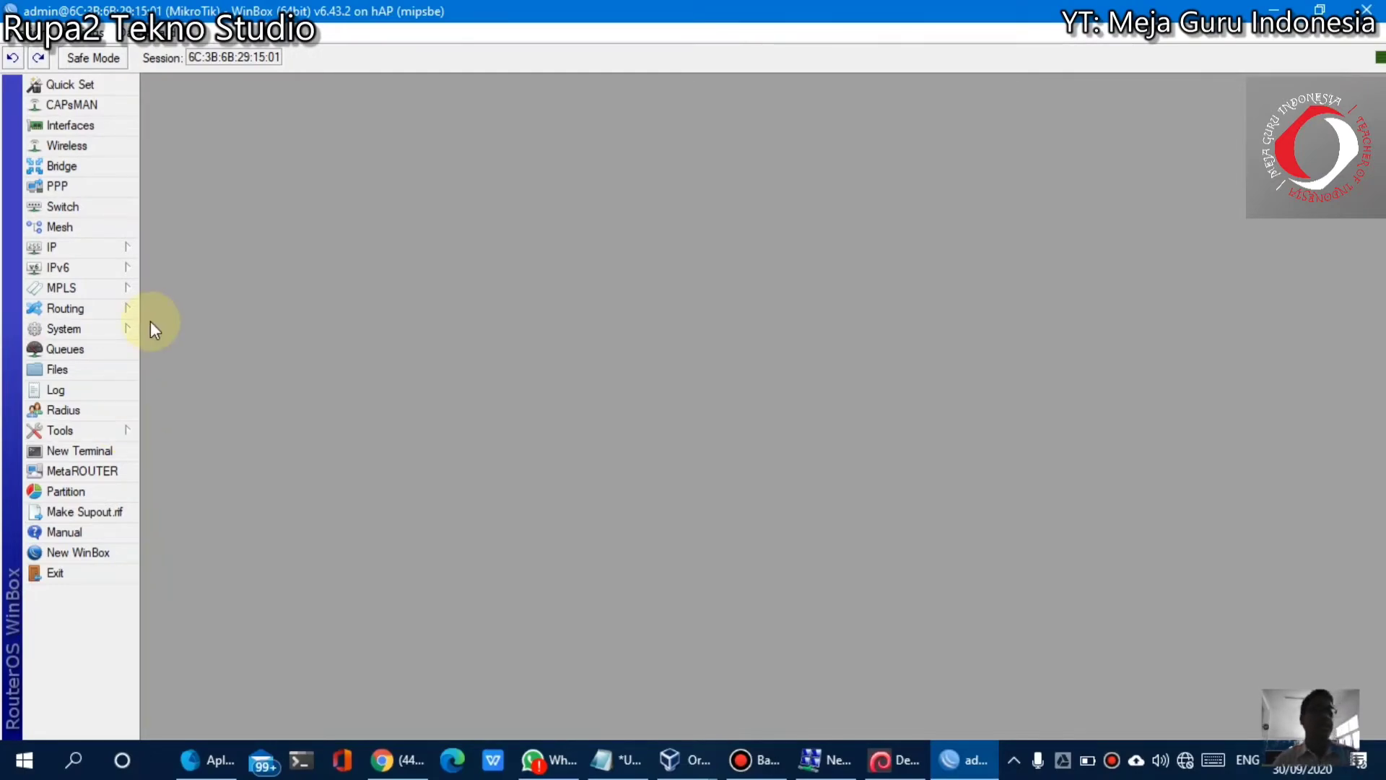
{"action": "left_click", "coordinate": [108, 445]}
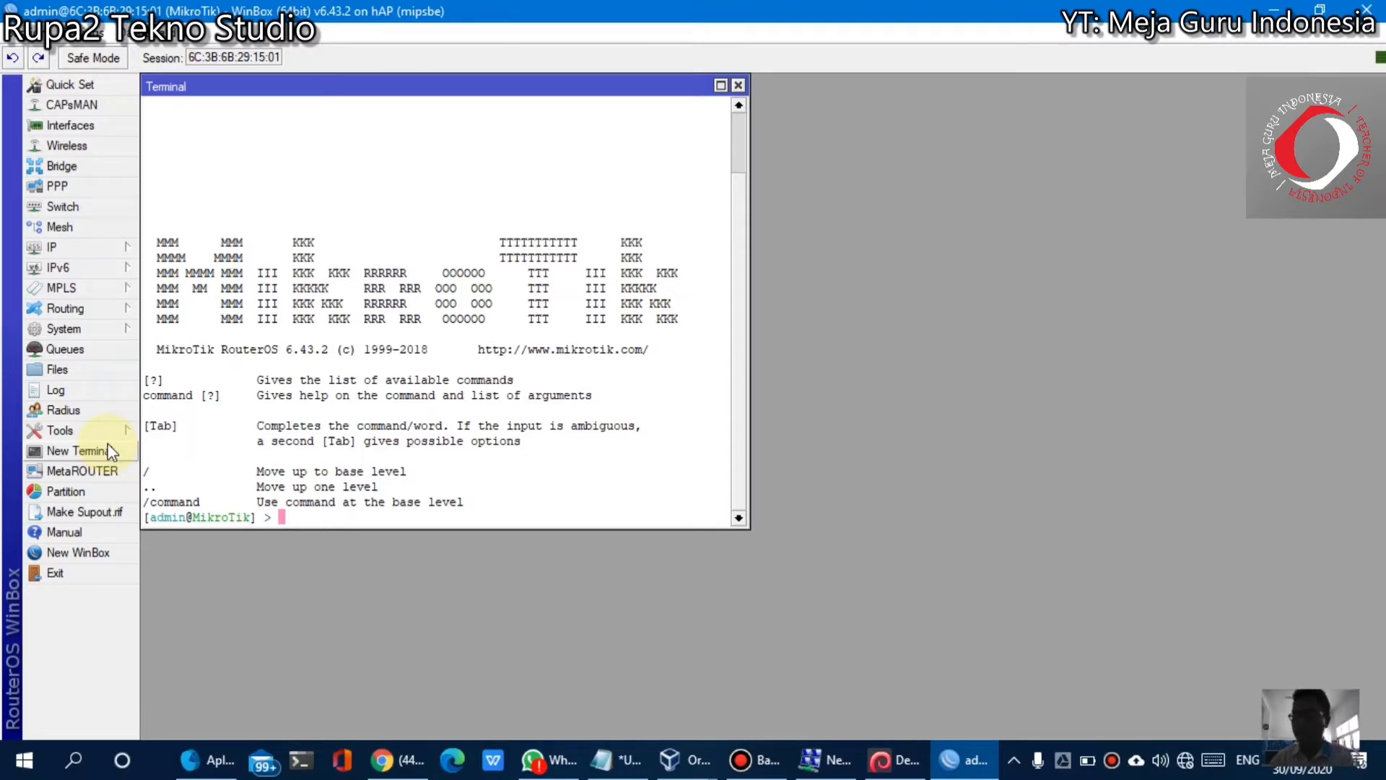
Type 'system identity set name=switch-debian' at the terminal prompt, correcting the typo
{"action": "type", "text": "sys"}
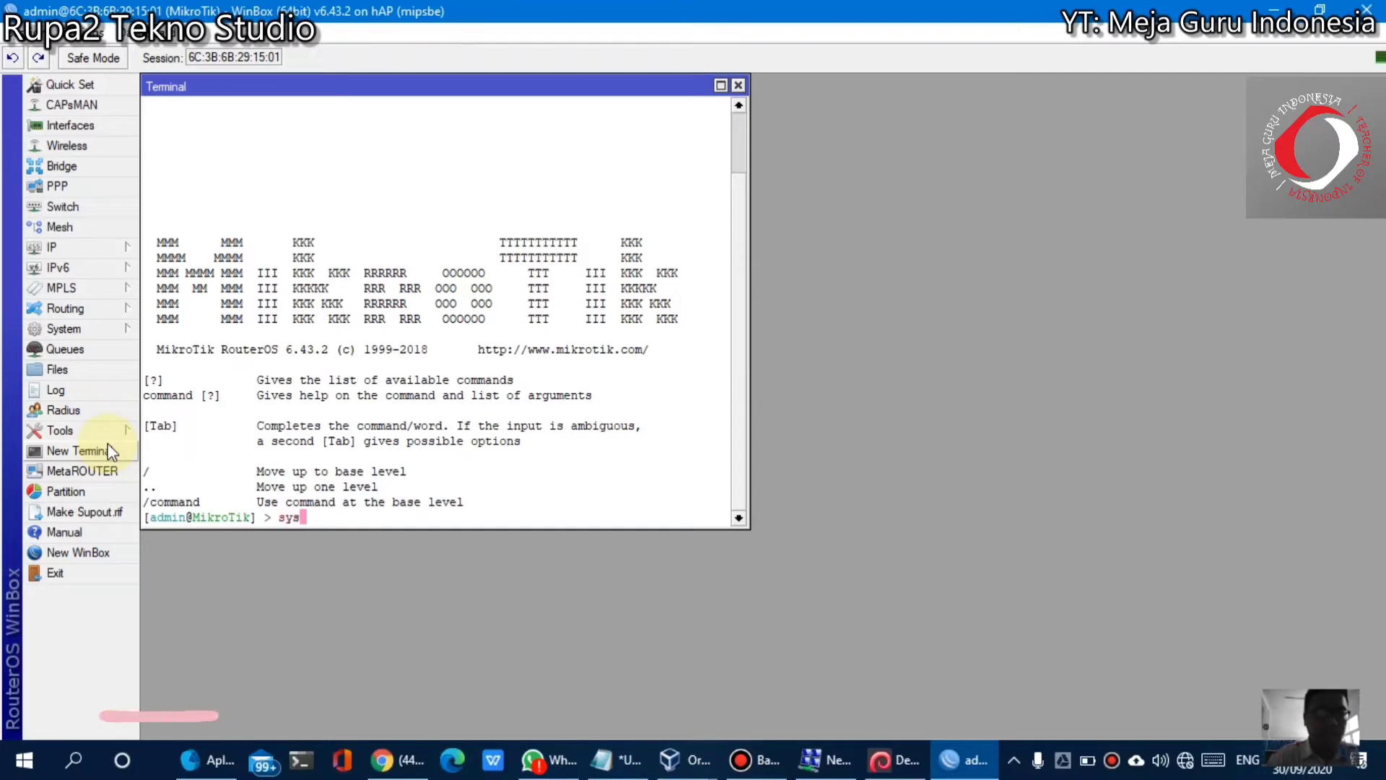
{"action": "type", "text": "tem idenity"}
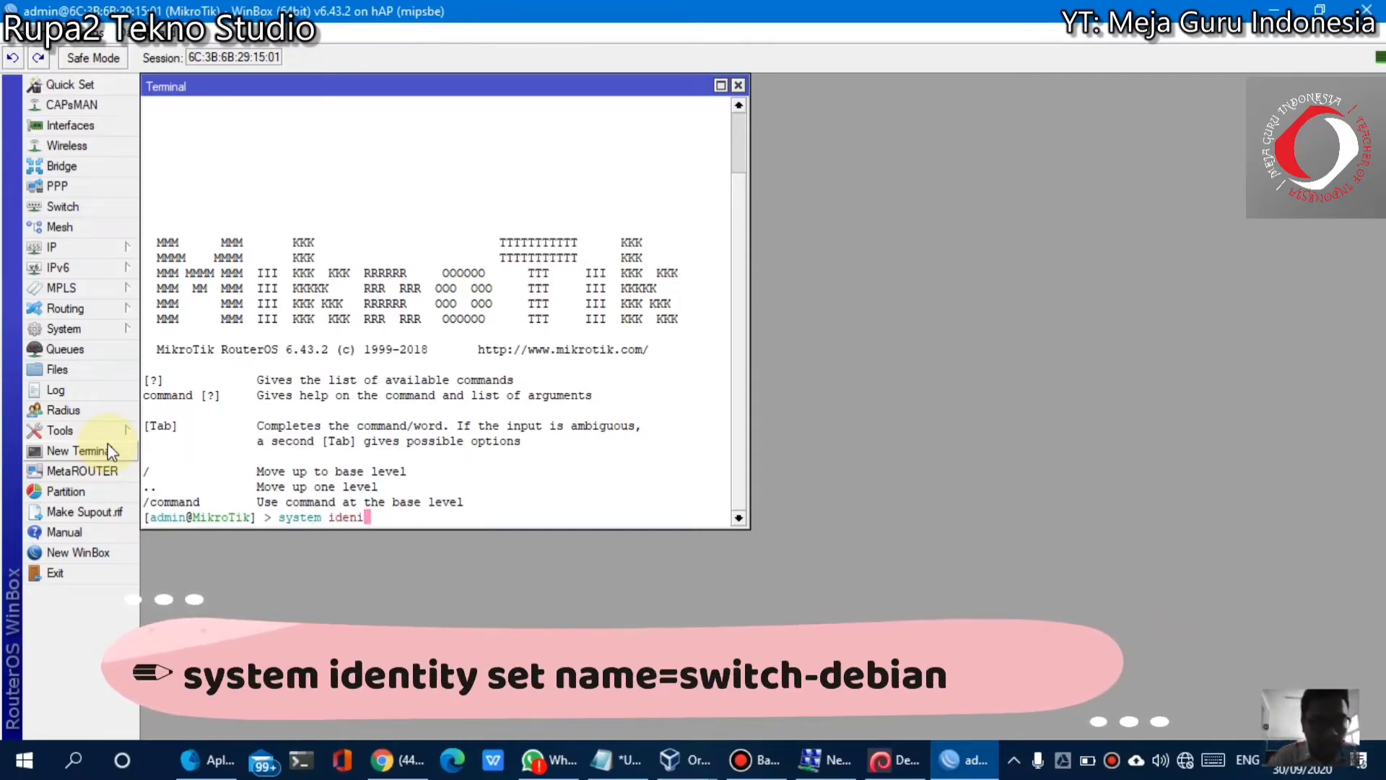
{"action": "key", "text": "BackSpace"}
{"action": "key", "text": "BackSpace"}
{"action": "key", "text": "BackSpace"}
{"action": "type", "text": "tity"}
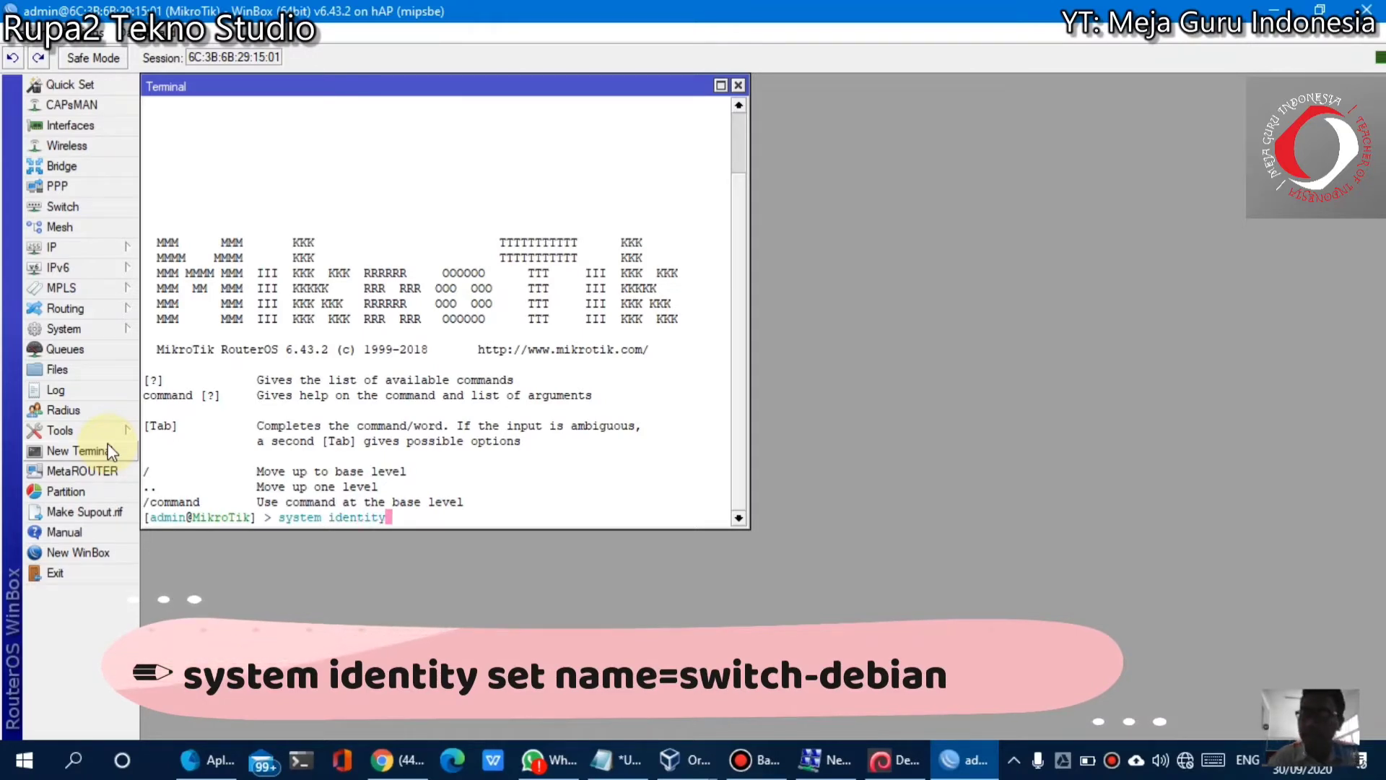
{"action": "type", "text": " set"}
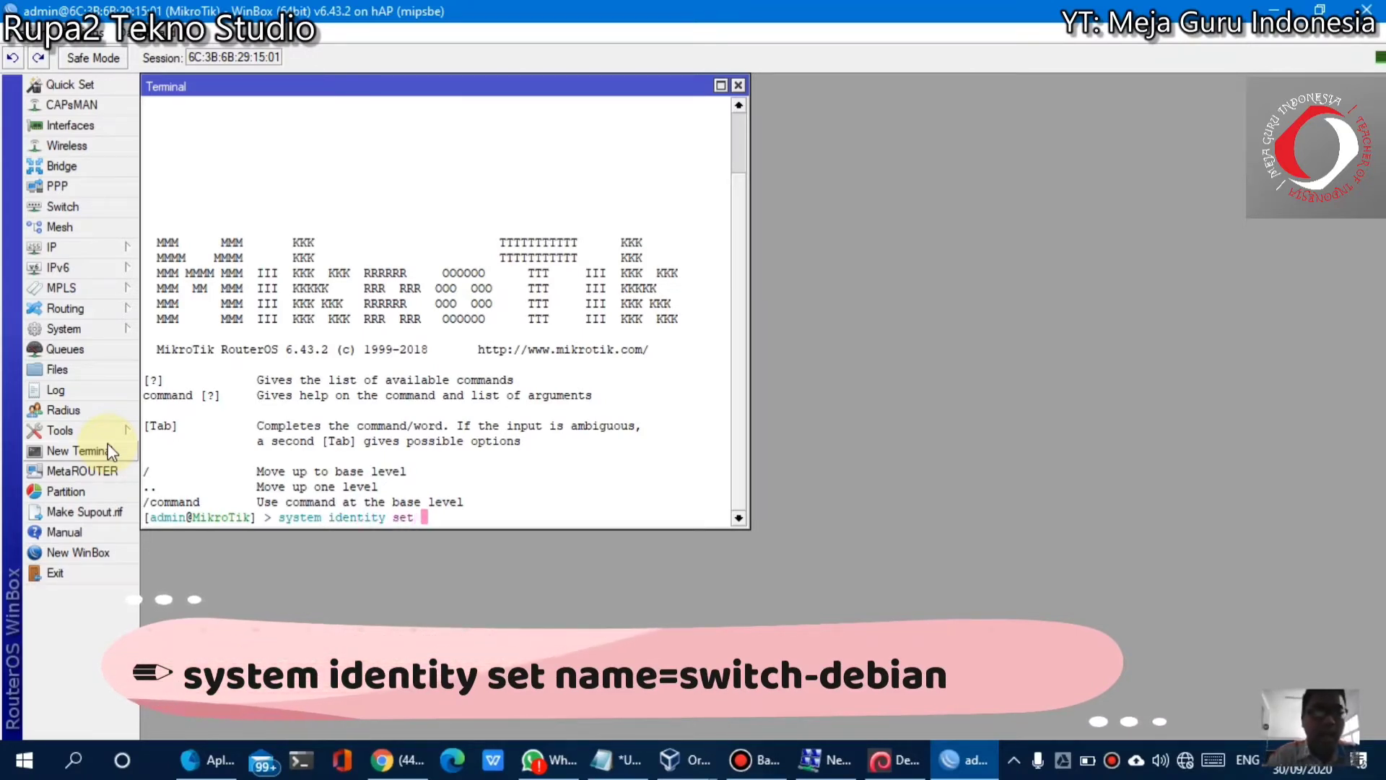
{"action": "type", "text": " name"}
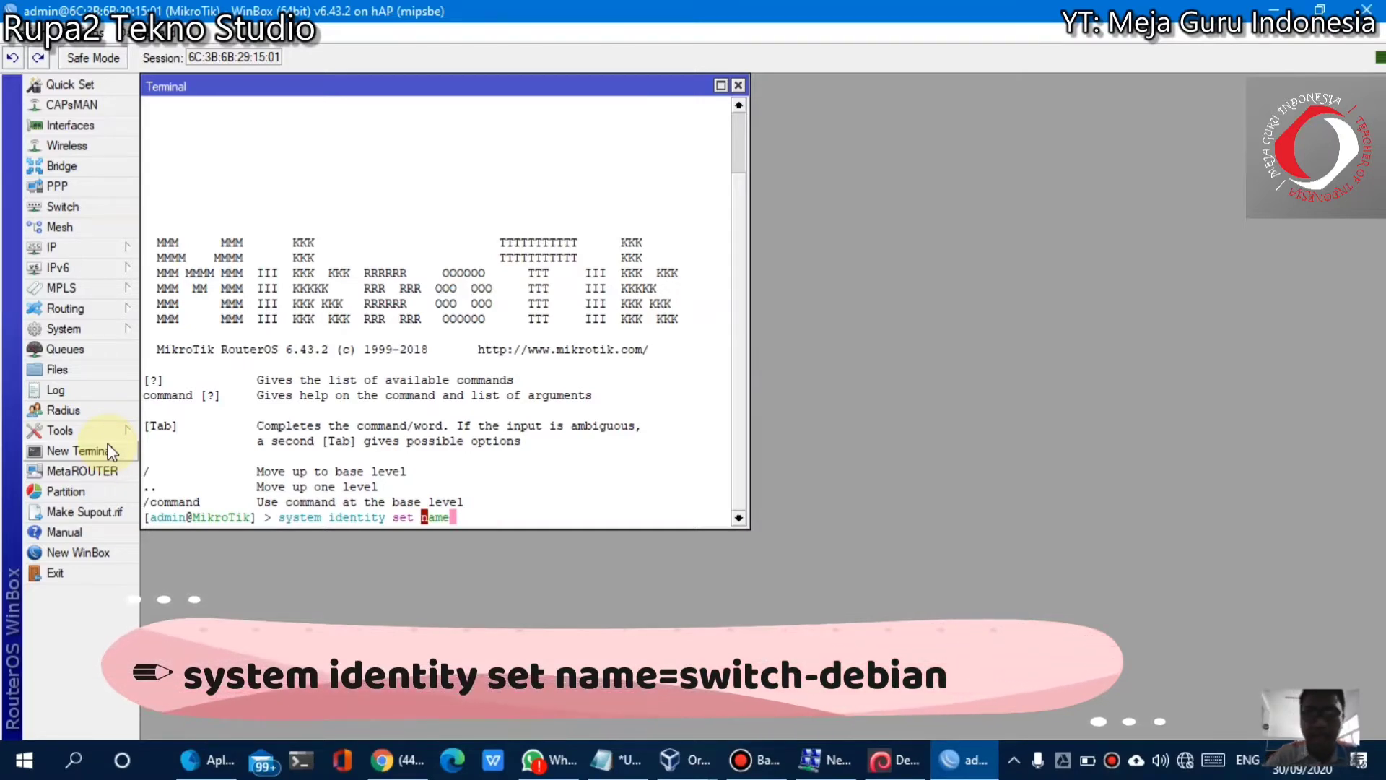
{"action": "type", "text": "=switch-debian"}
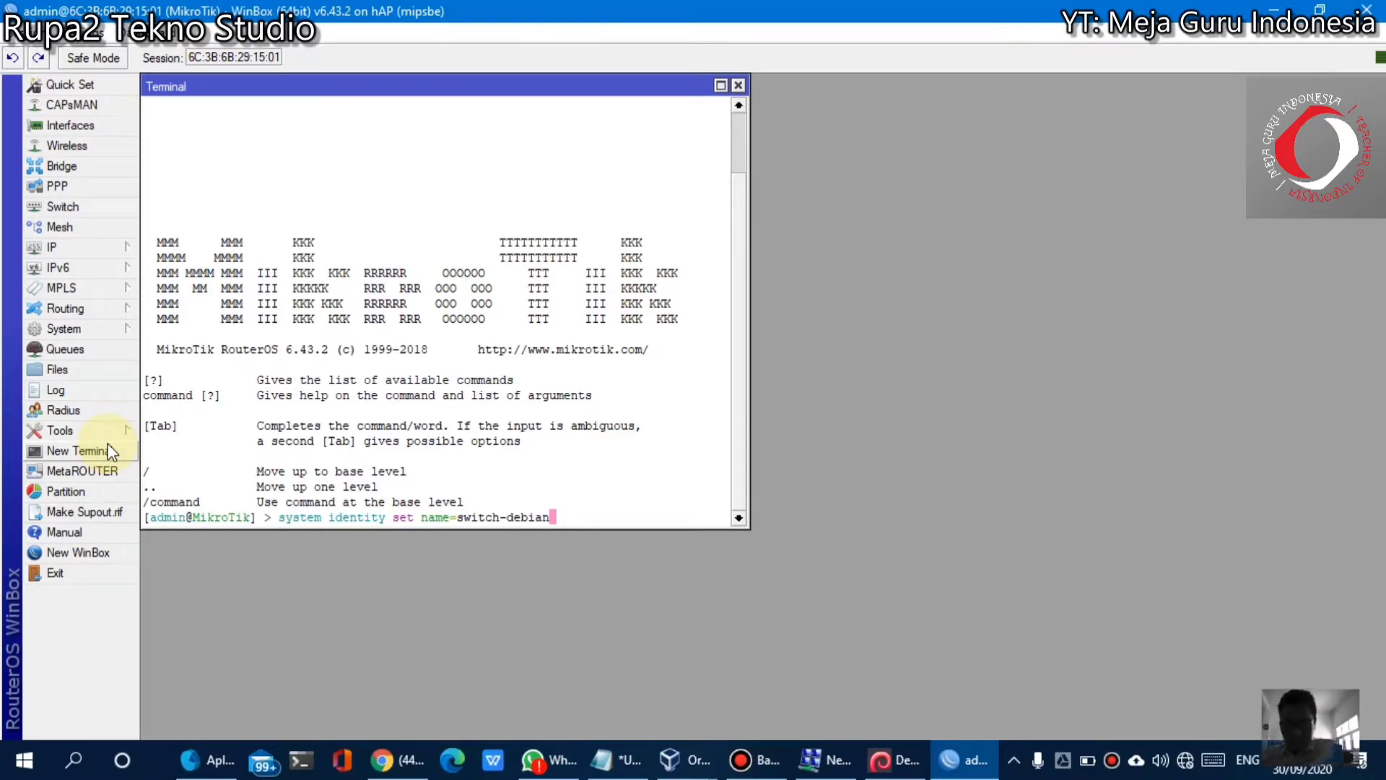
{"action": "key", "text": "Left"}
{"action": "key", "text": "Left"}
{"action": "key", "text": "Left"}
{"action": "key", "text": "Left"}
{"action": "key", "text": "Left"}
{"action": "key", "text": "Left"}
{"action": "key", "text": "Left"}
{"action": "key", "text": "Left"}
{"action": "key", "text": "Left"}
{"action": "key", "text": "Left"}
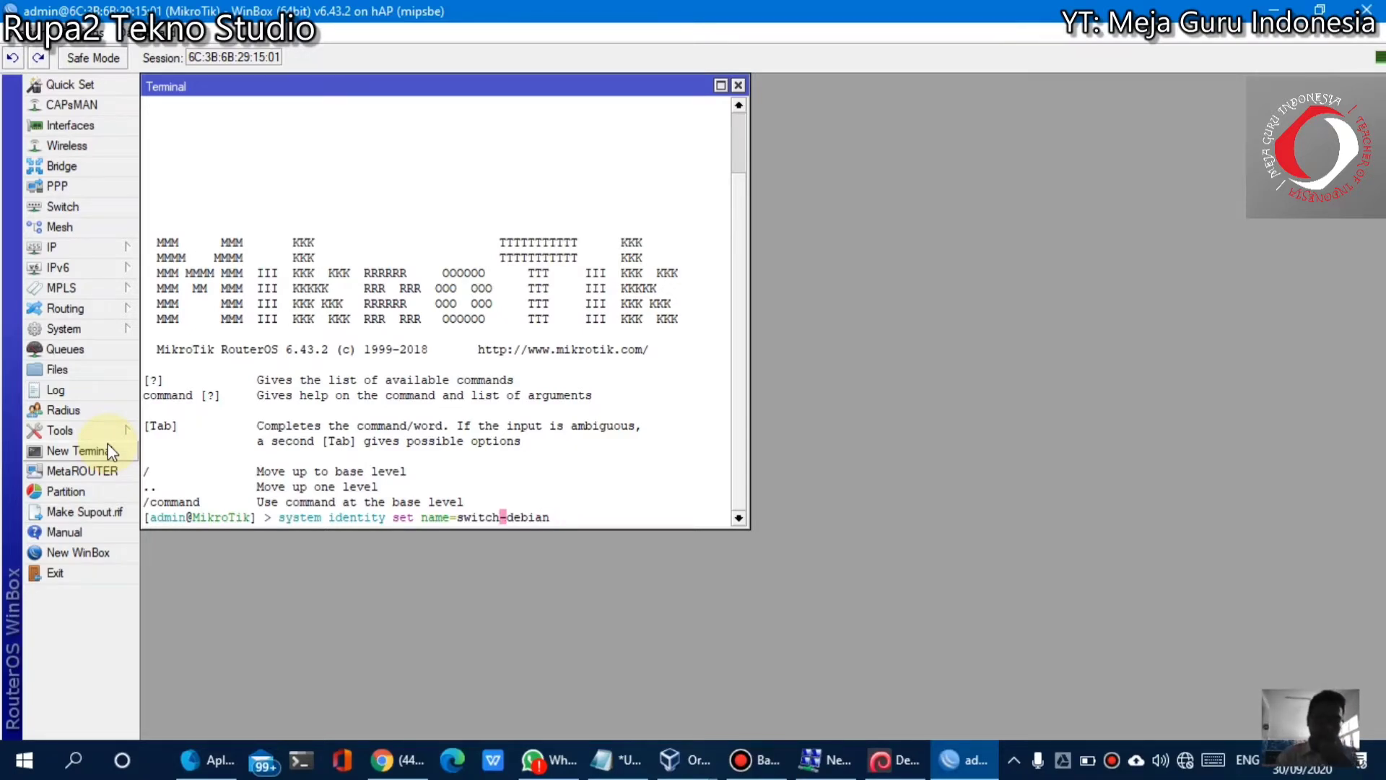
{"action": "key", "text": "Right"}
{"action": "key", "text": "Right"}
{"action": "key", "text": "Right"}
{"action": "key", "text": "Right"}
{"action": "key", "text": "Right"}
{"action": "key", "text": "Right"}
{"action": "key", "text": "Right"}
{"action": "key", "text": "Right"}
{"action": "key", "text": "Right"}
{"action": "key", "text": "Right"}
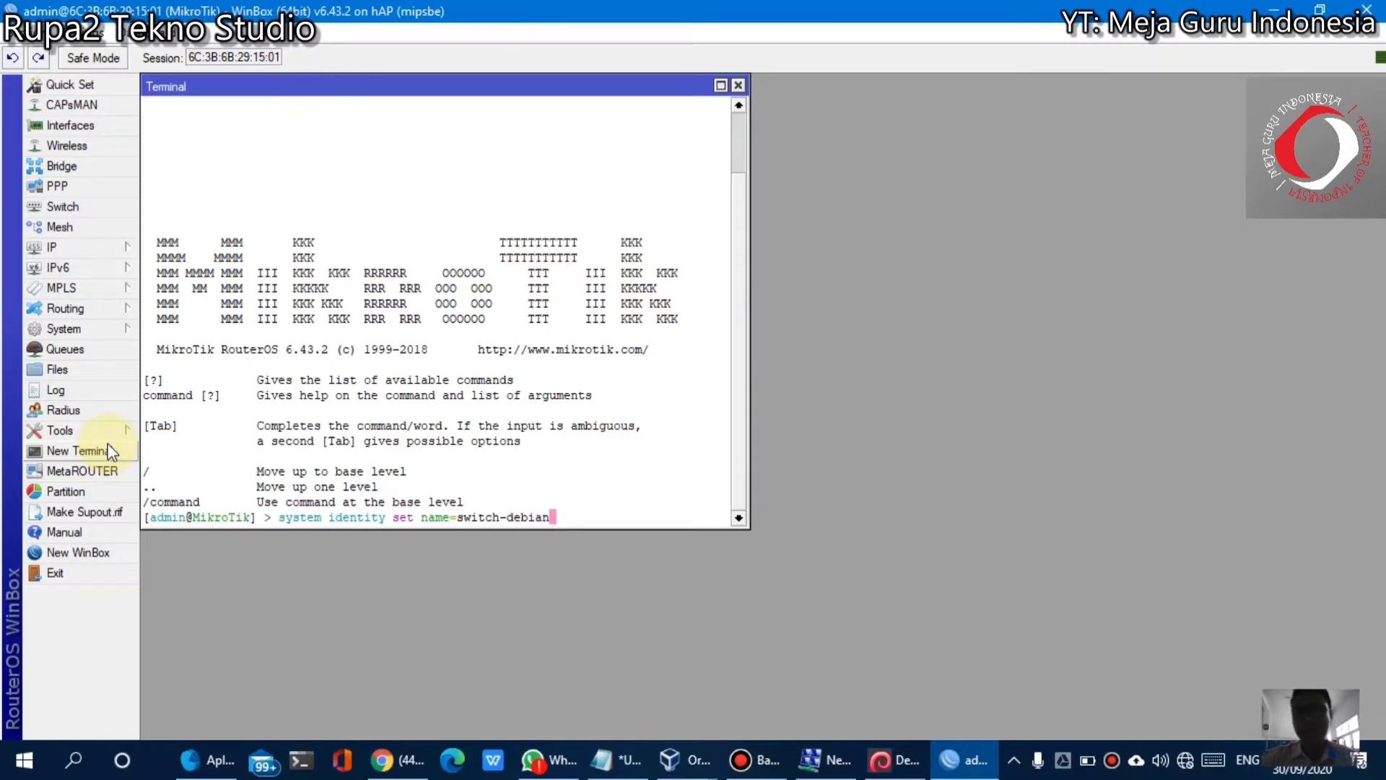
Run the switch-debian identity command, then run 'interface bridge add name=jaringanku'
{"action": "key", "text": "Return"}
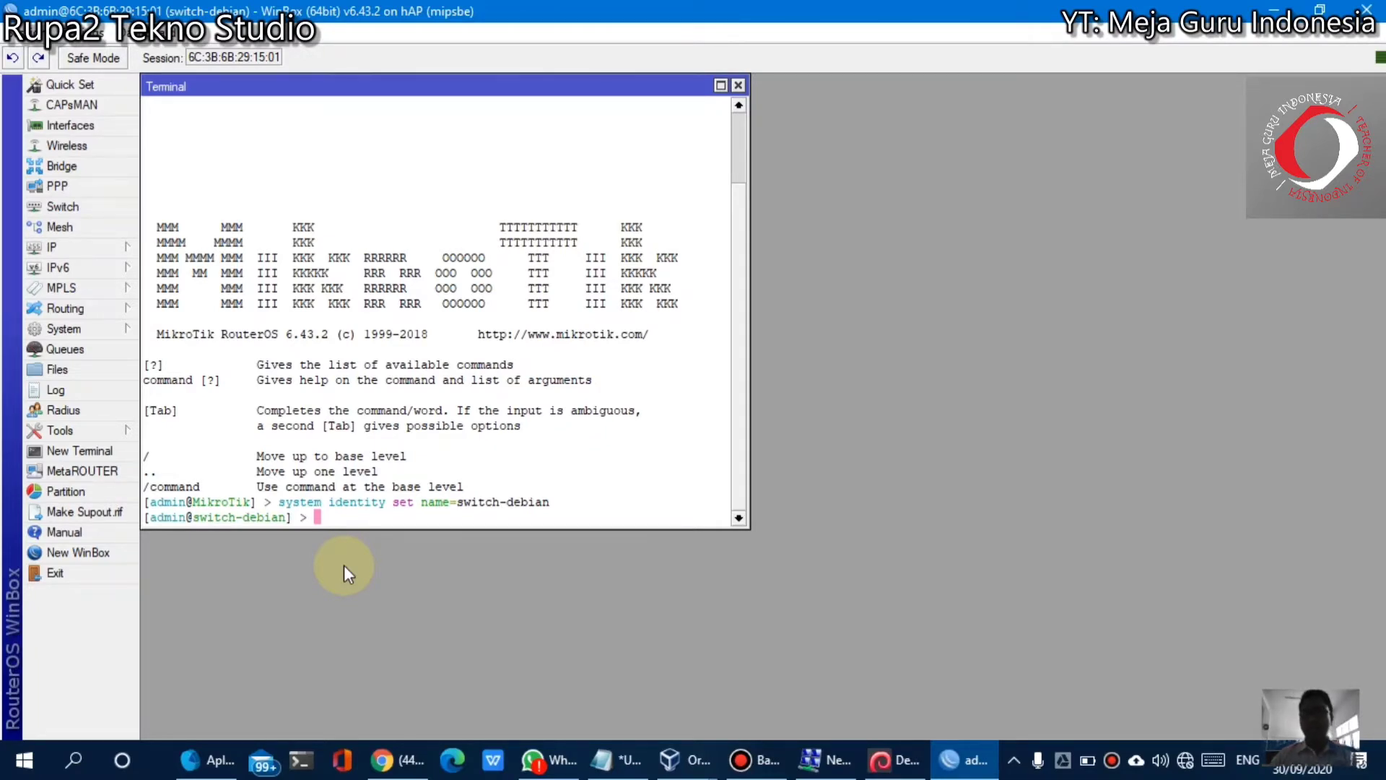
{"action": "type", "text": "inet"}
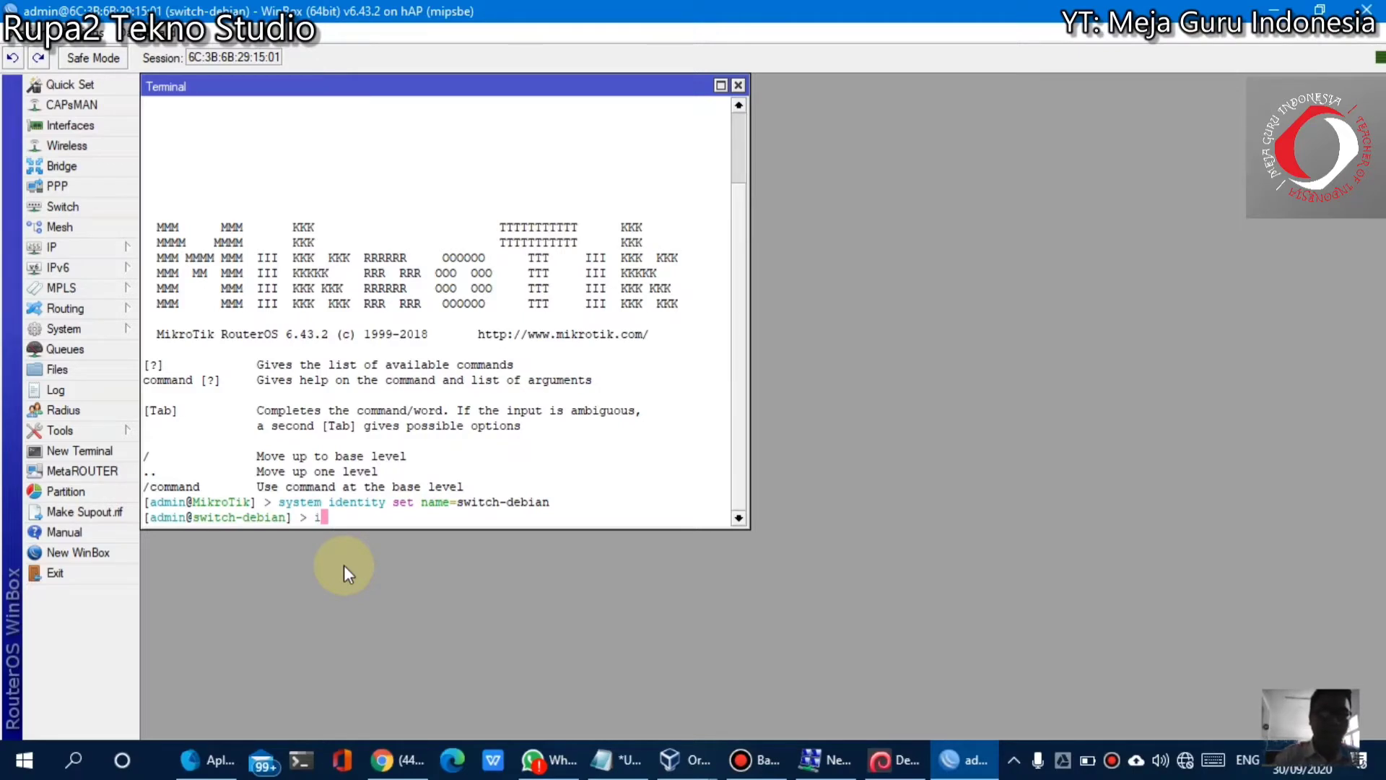
{"action": "key", "text": "BackSpace"}
{"action": "key", "text": "BackSpace"}
{"action": "type", "text": "terface "}
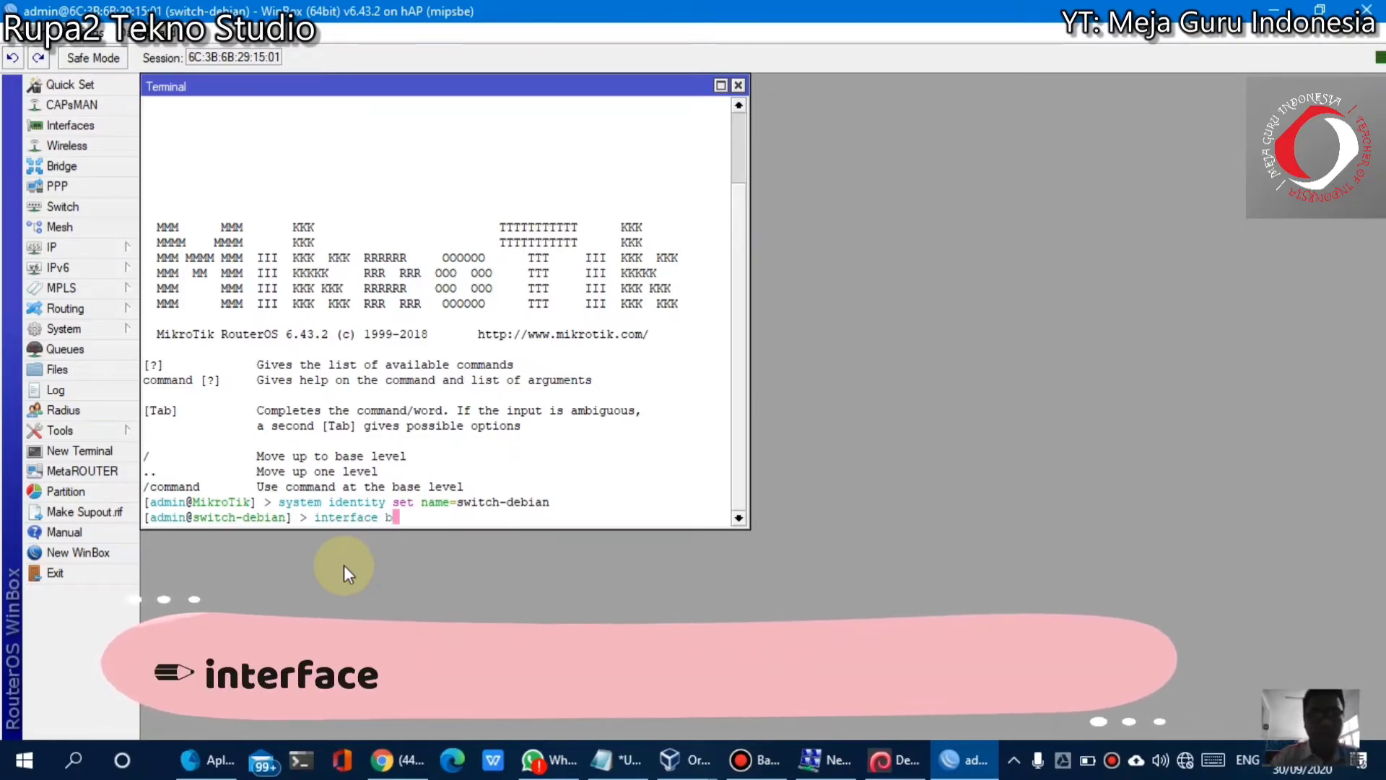
{"action": "type", "text": "bridge a"}
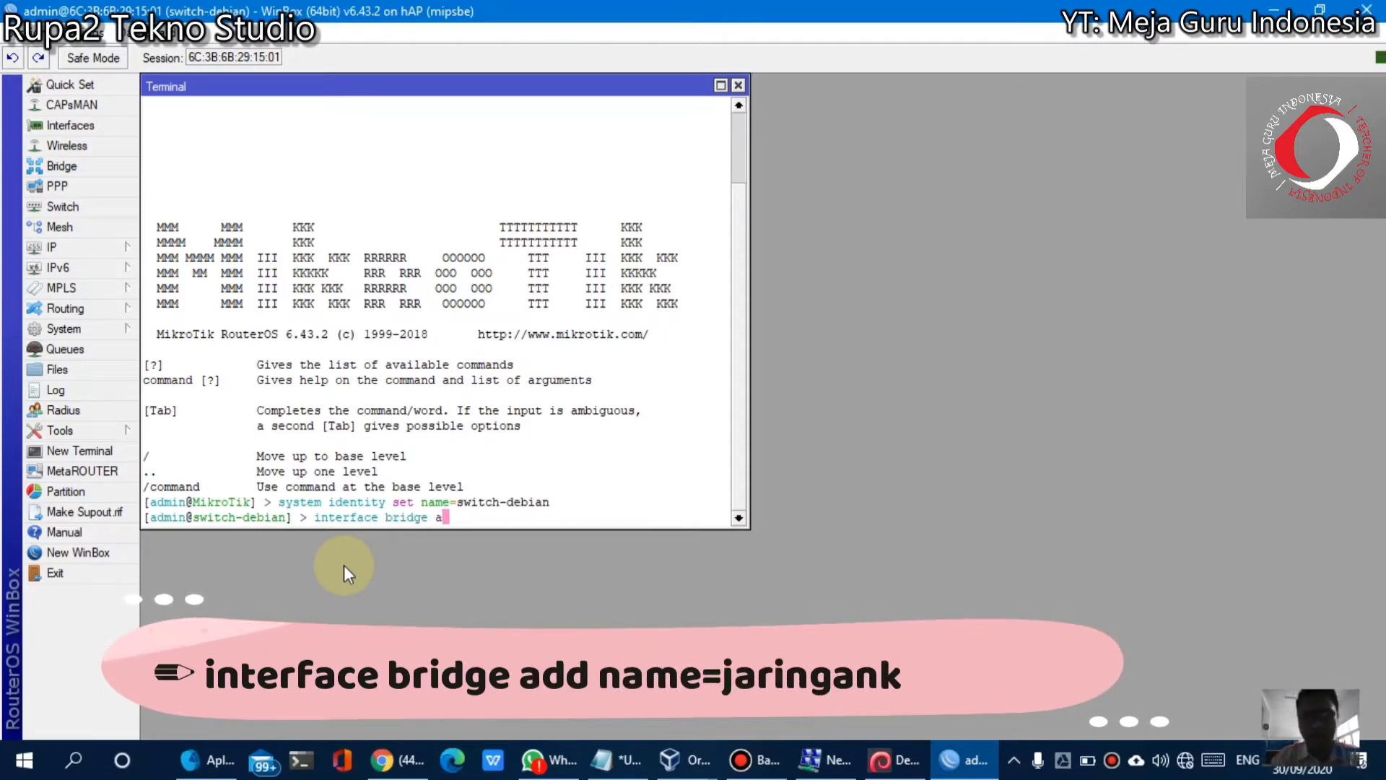
{"action": "type", "text": "dd name="}
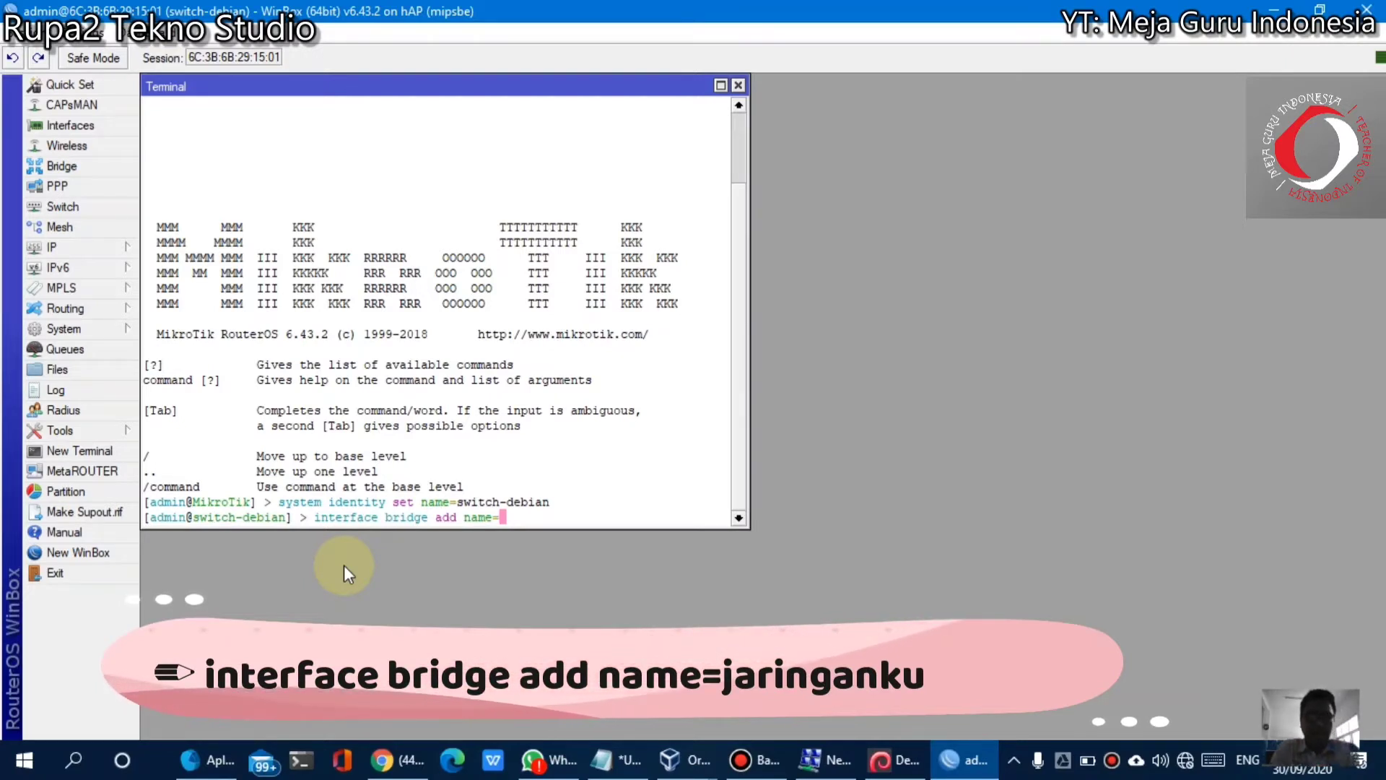
{"action": "type", "text": "jaringan"}
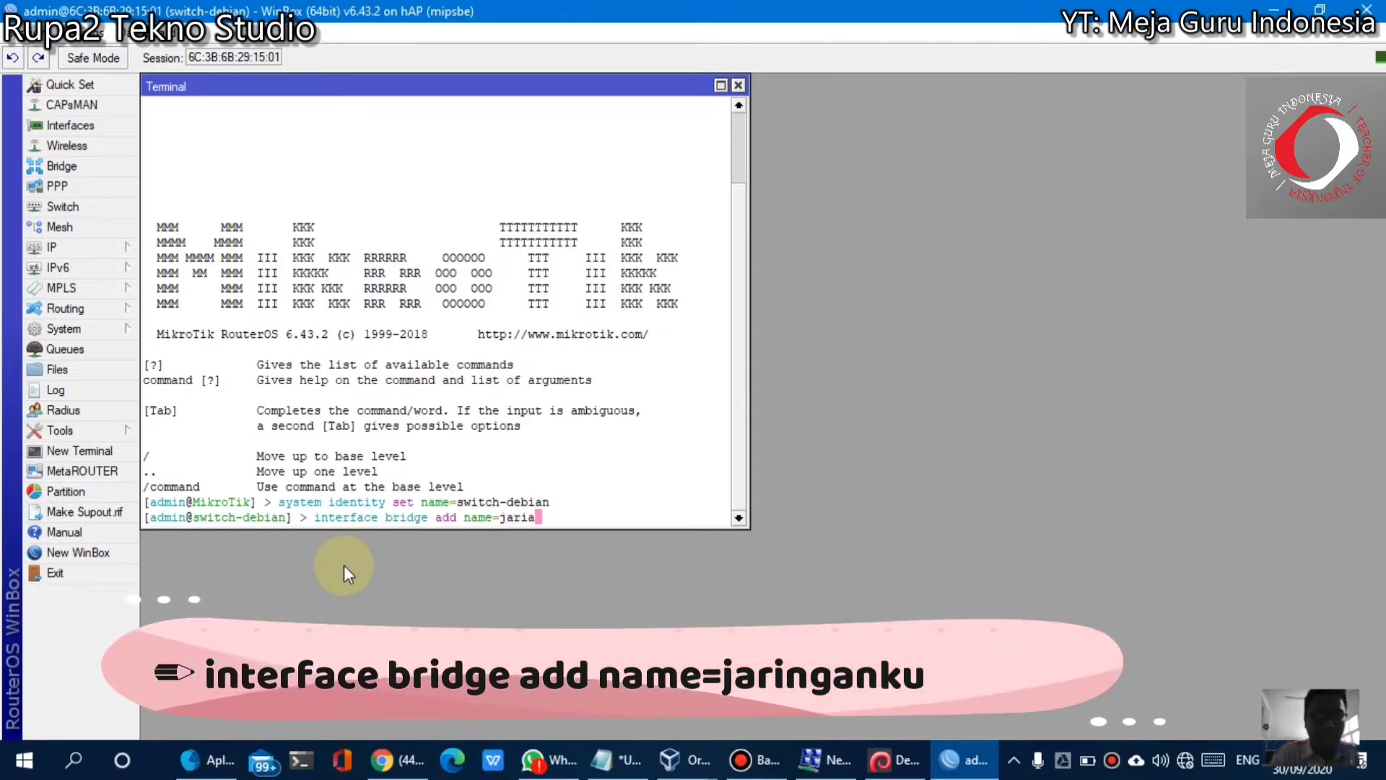
{"action": "type", "text": "ku"}
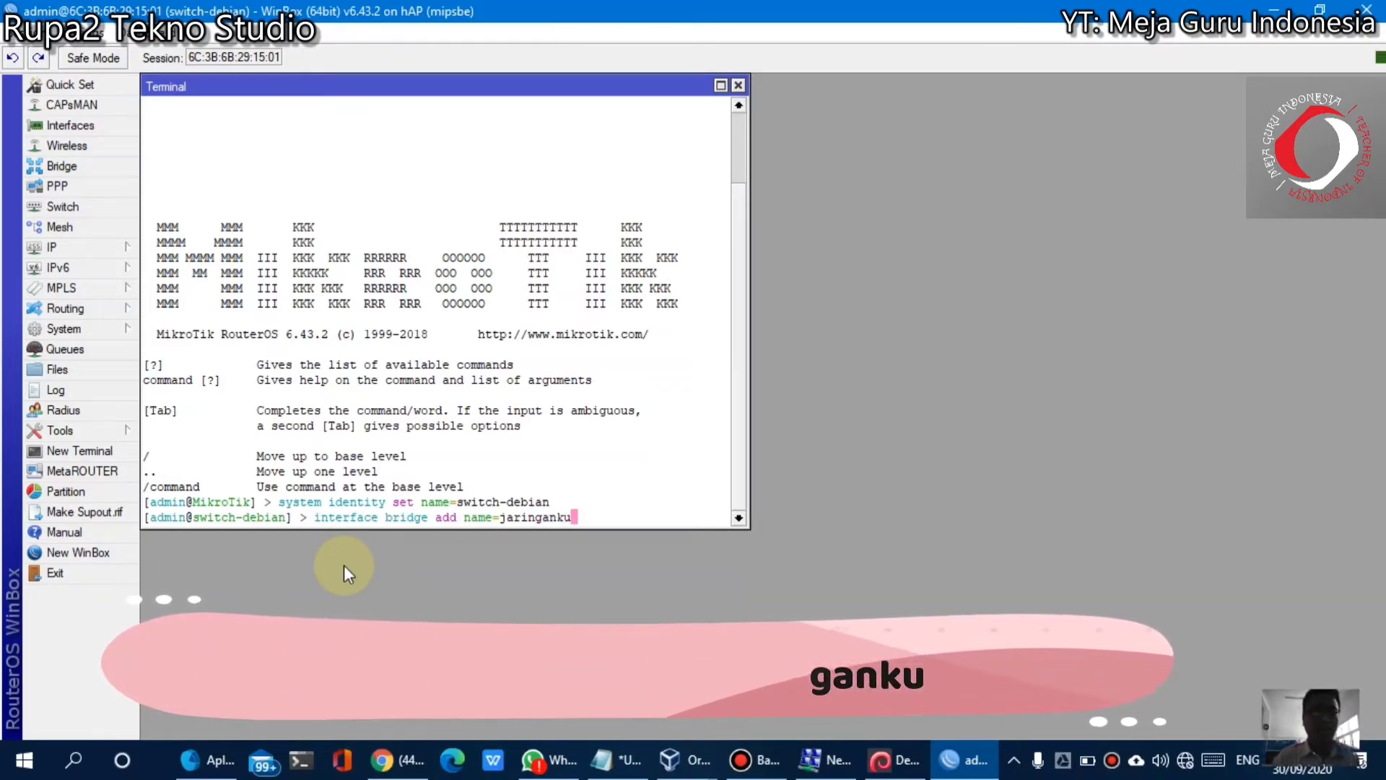
{"action": "key", "text": "Return"}
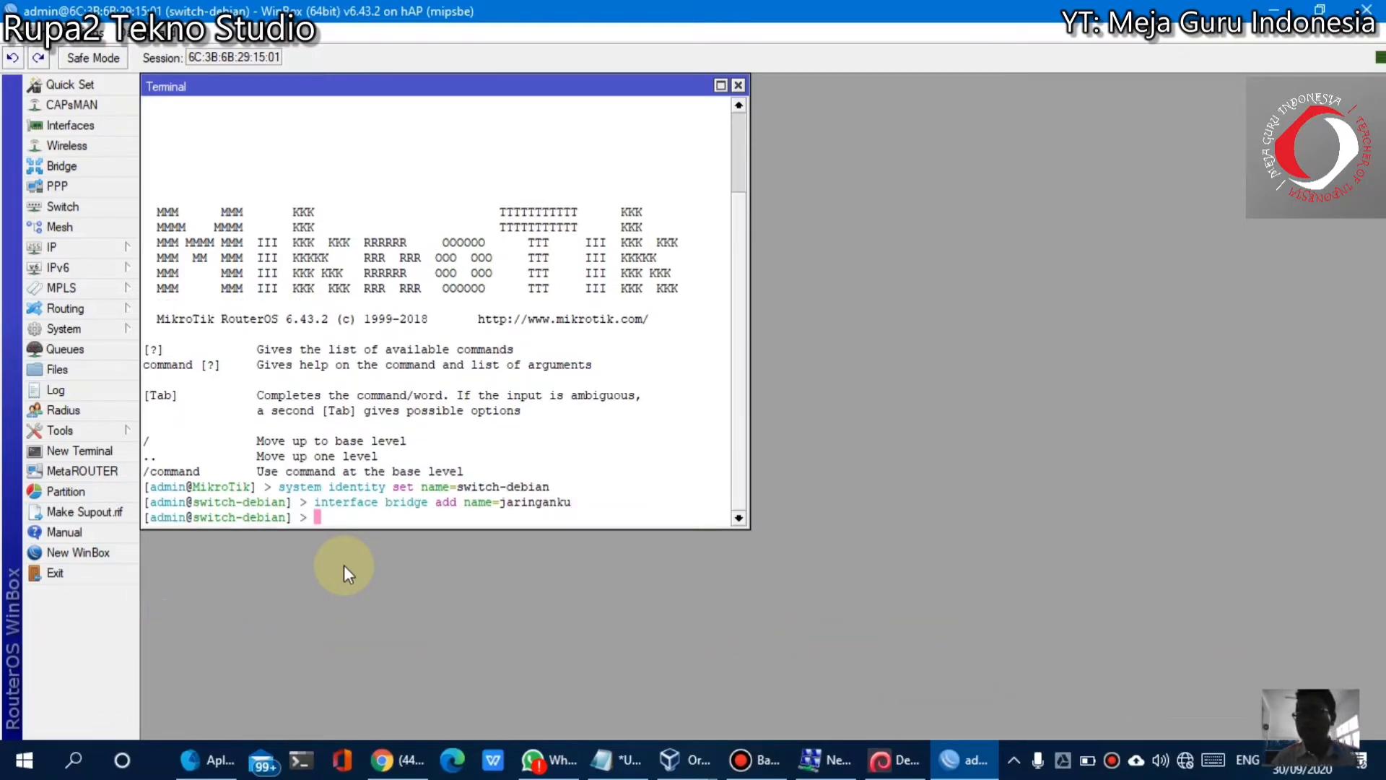
Type 'interface bridge port add interface=ether2' at the terminal prompt without running it
{"action": "type", "text": "interface"}
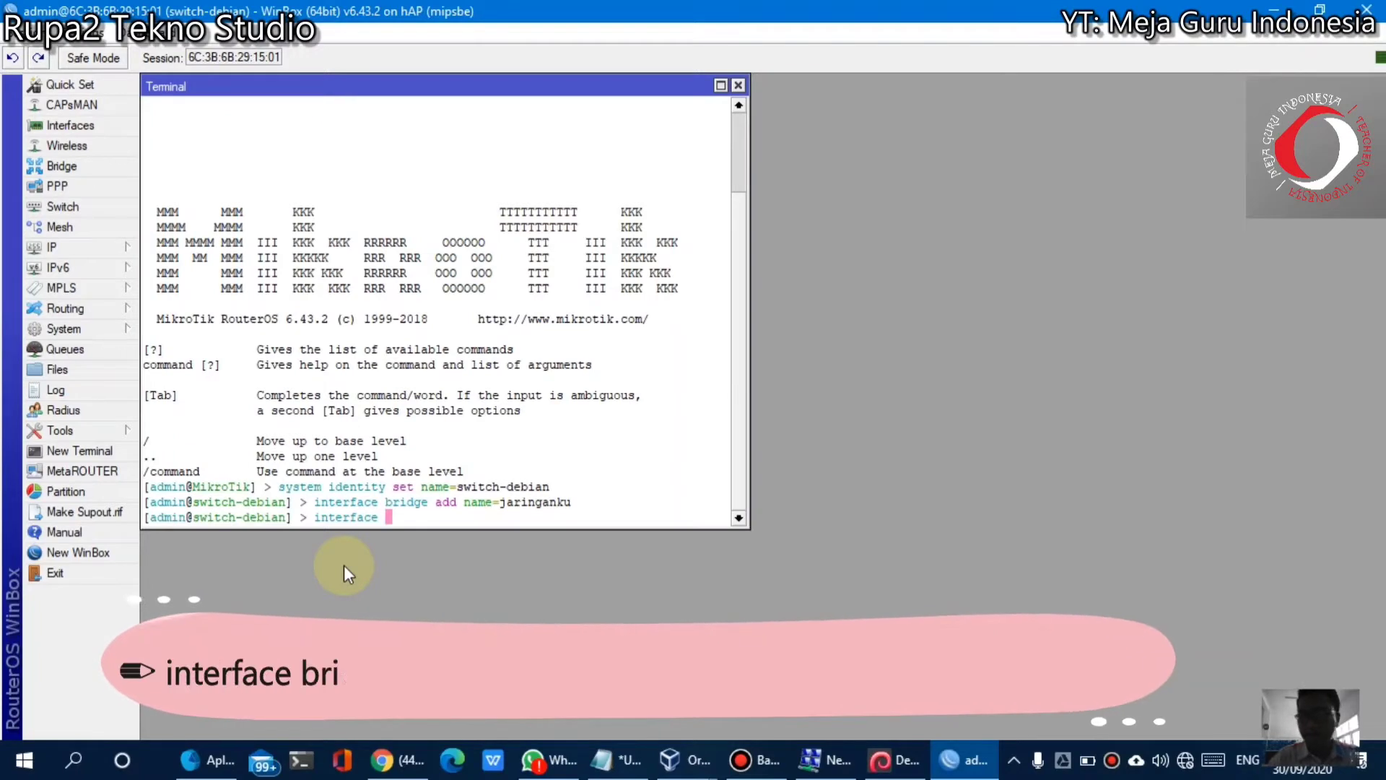
{"action": "type", "text": "bridge"}
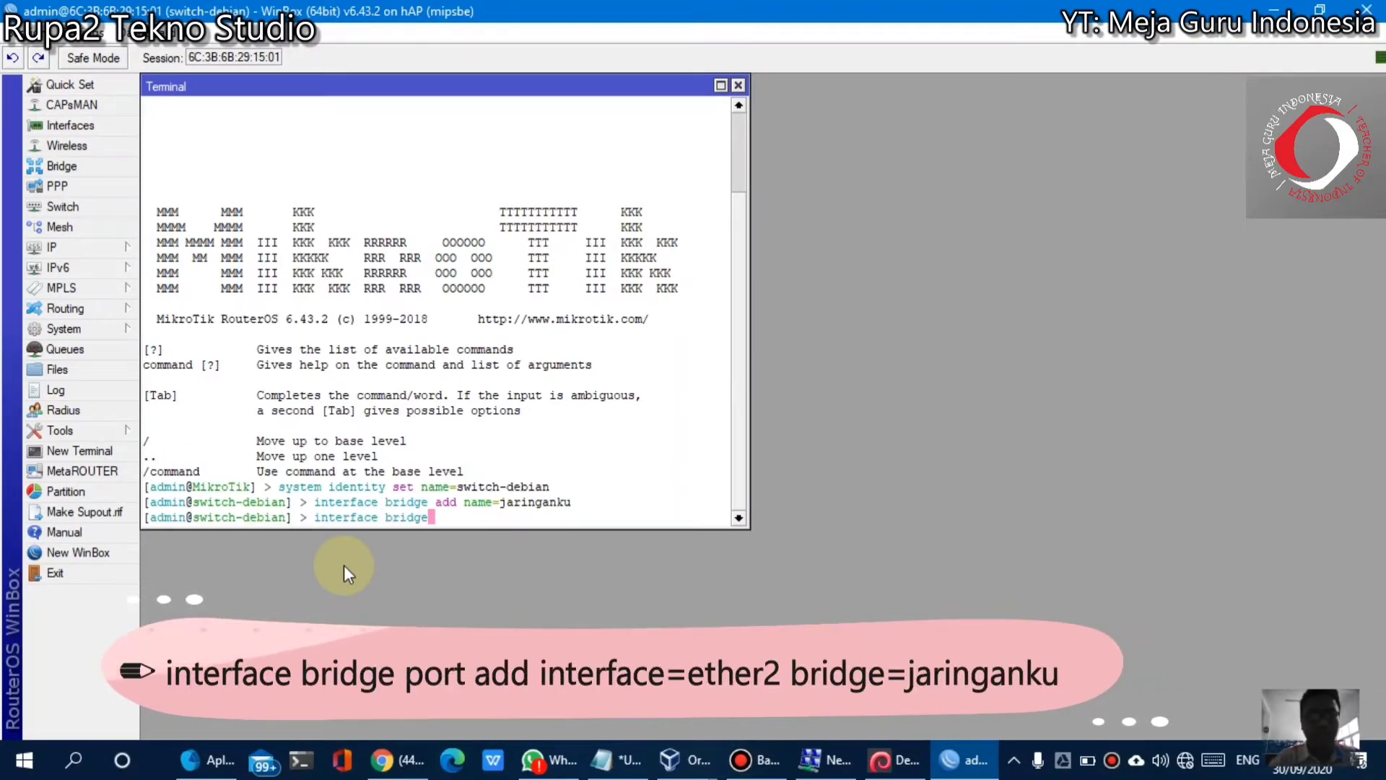
{"action": "type", "text": " port add"}
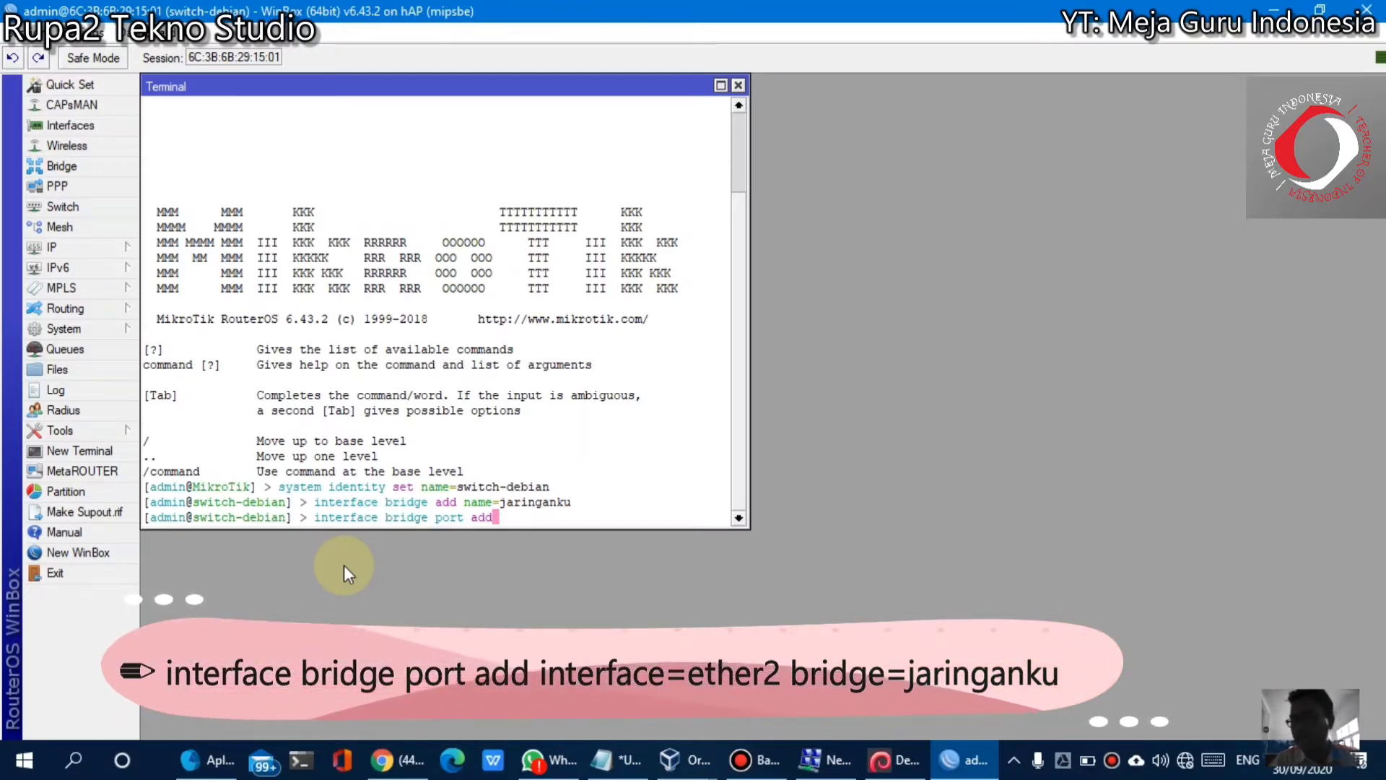
{"action": "type", "text": "inter"}
{"action": "key", "text": "Tab"}
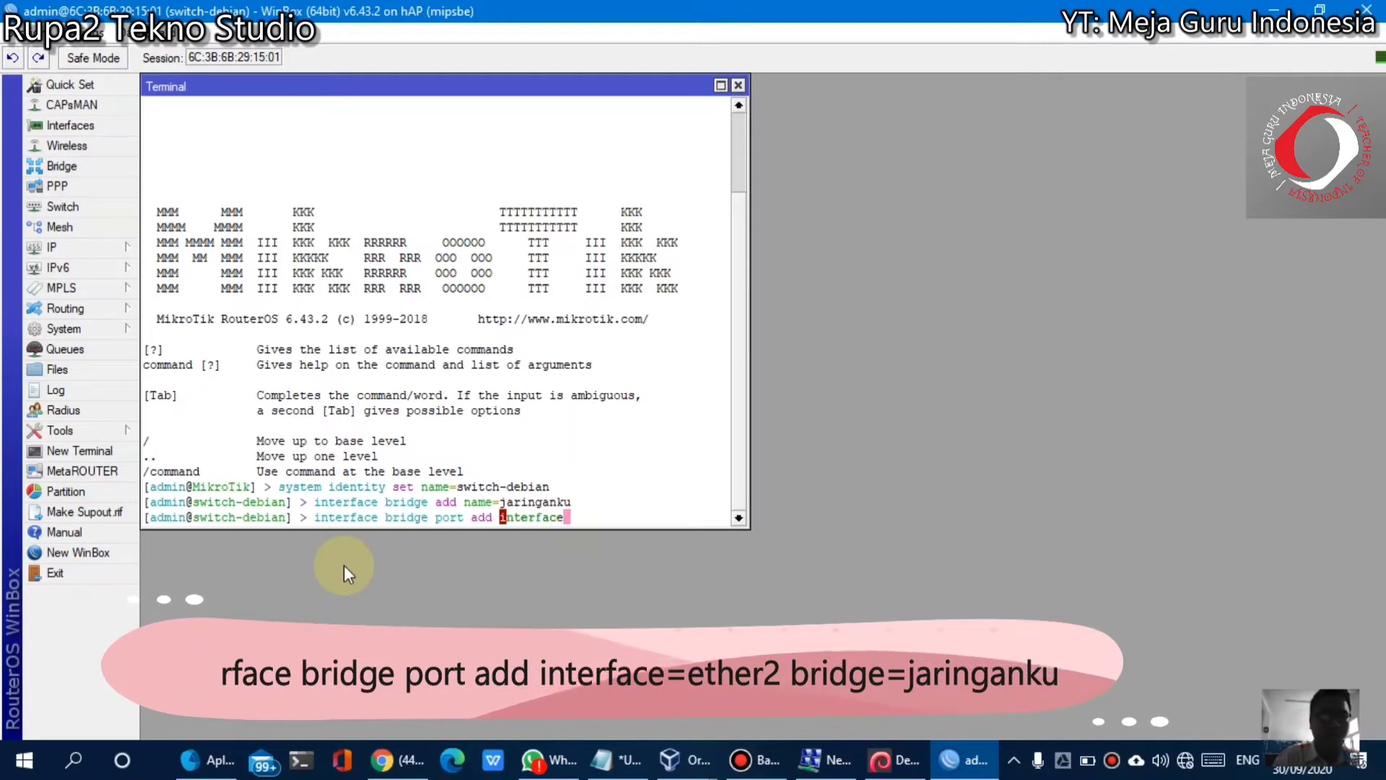
{"action": "type", "text": "ether2"}
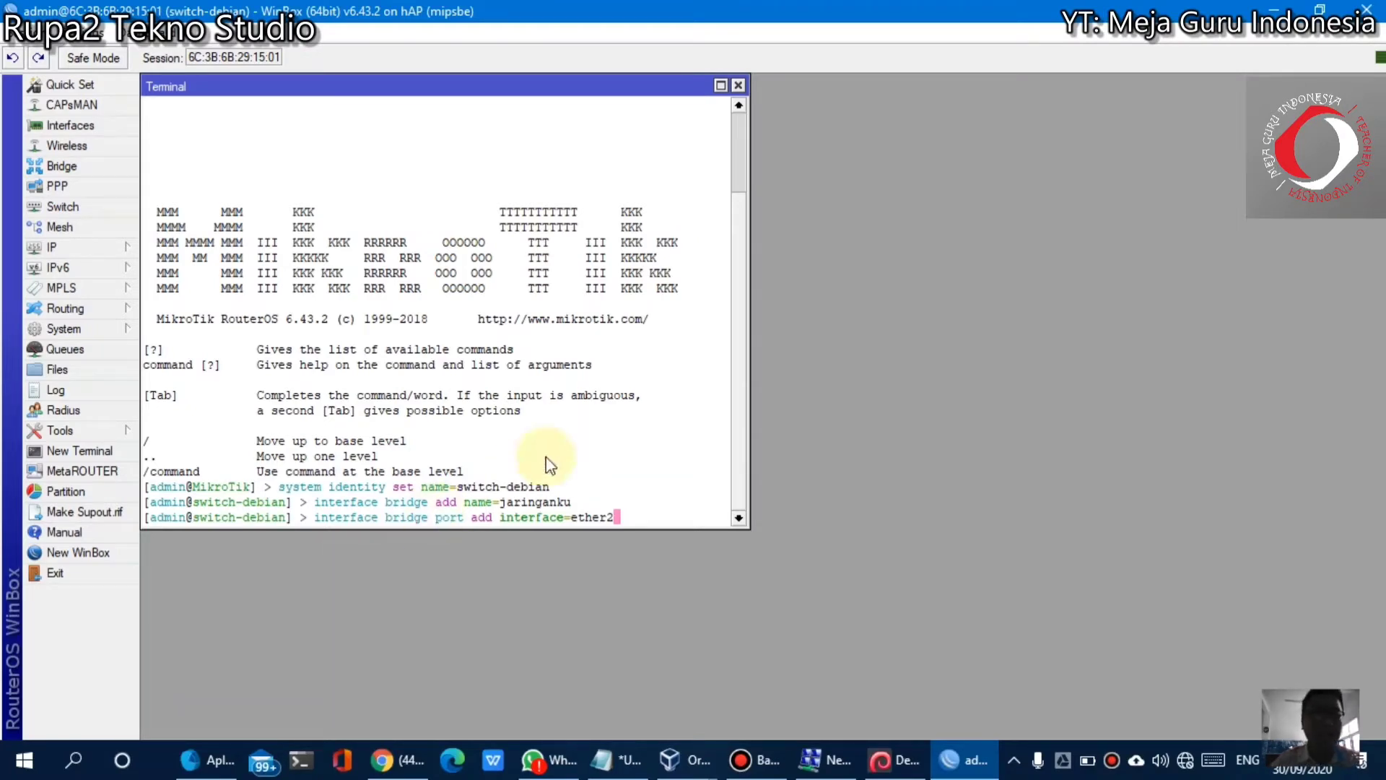
Open the Interface List and move it aside so the terminal is visible
{"action": "left_click", "coordinate": [72, 127]}
{"action": "left_click_drag", "start_coordinate": [454, 159], "coordinate": [1061, 247]}
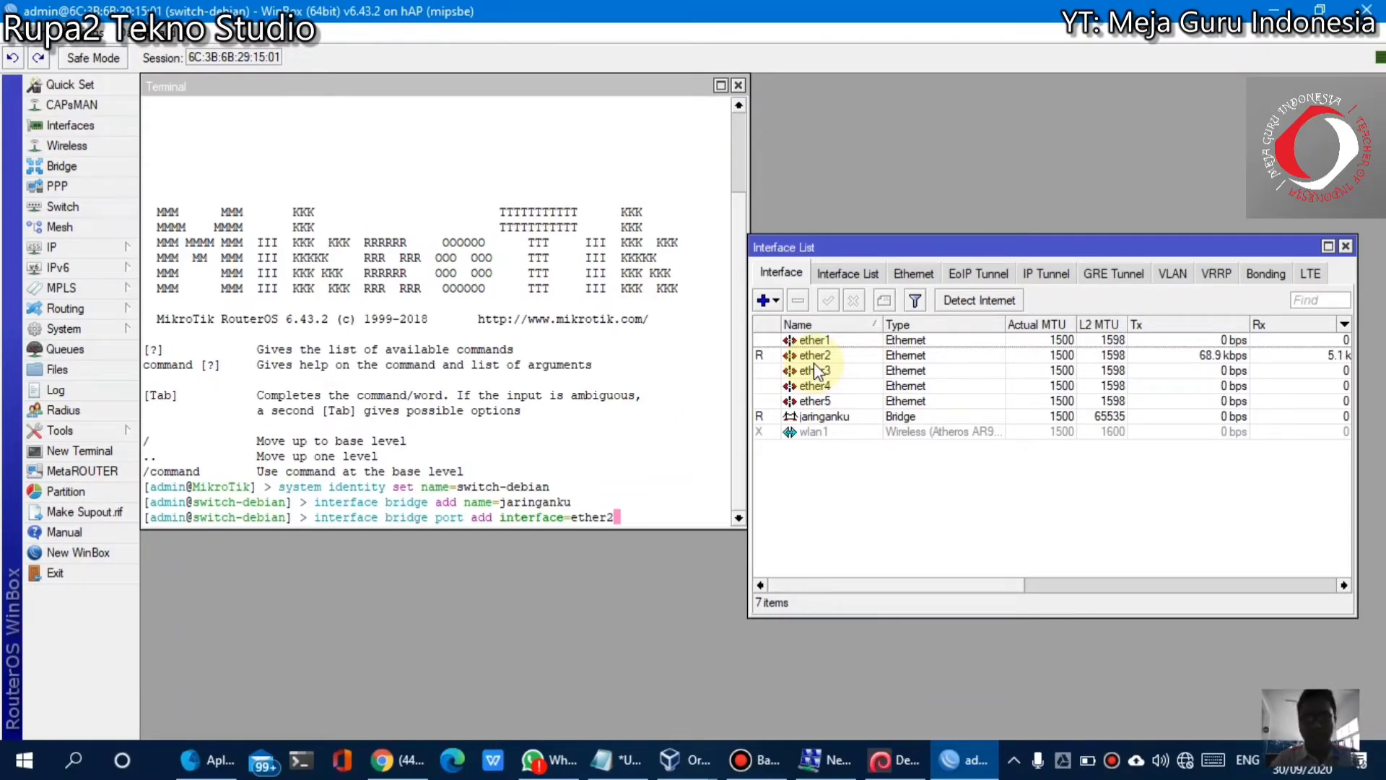
{"action": "key", "text": "space"}
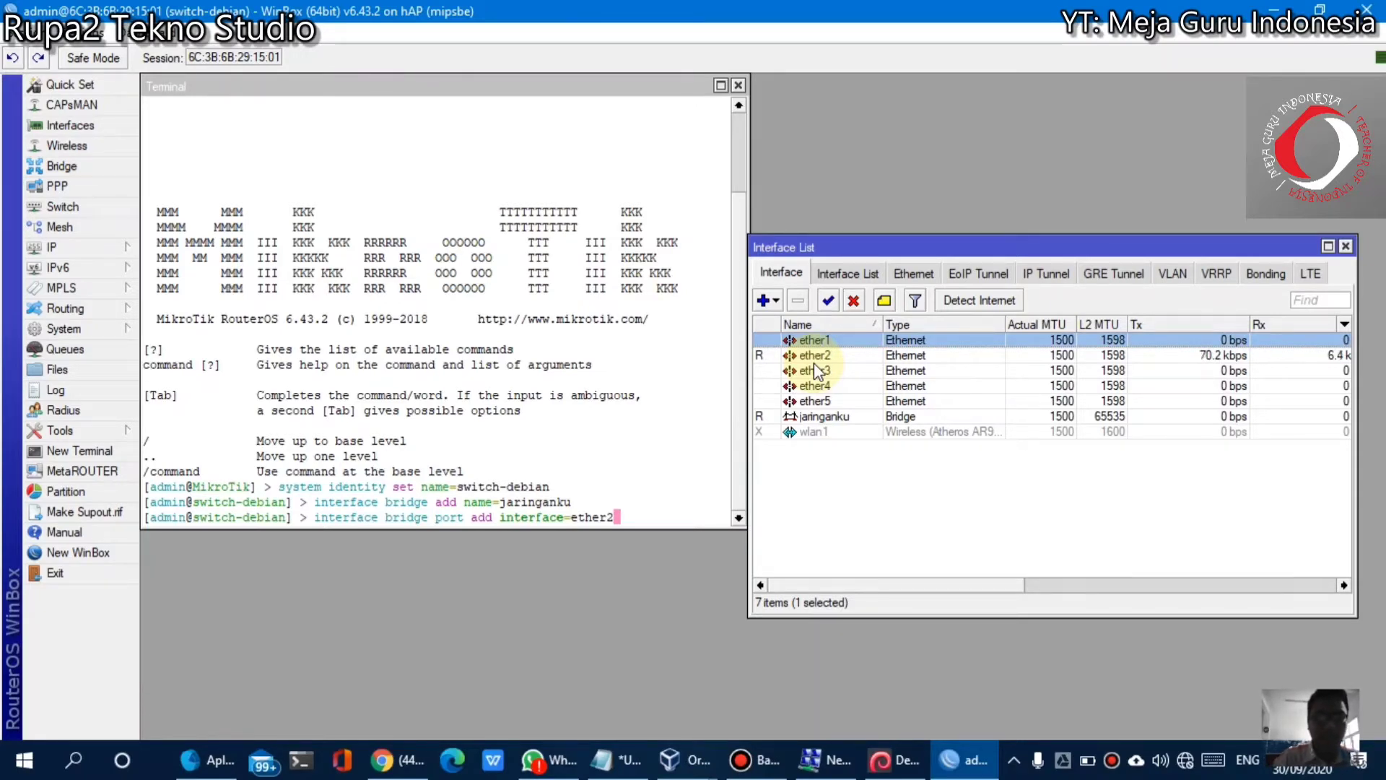
Finish the command with bridge=jaringanku and run it, adding ether2 to the bridge
{"action": "left_click", "coordinate": [565, 445]}
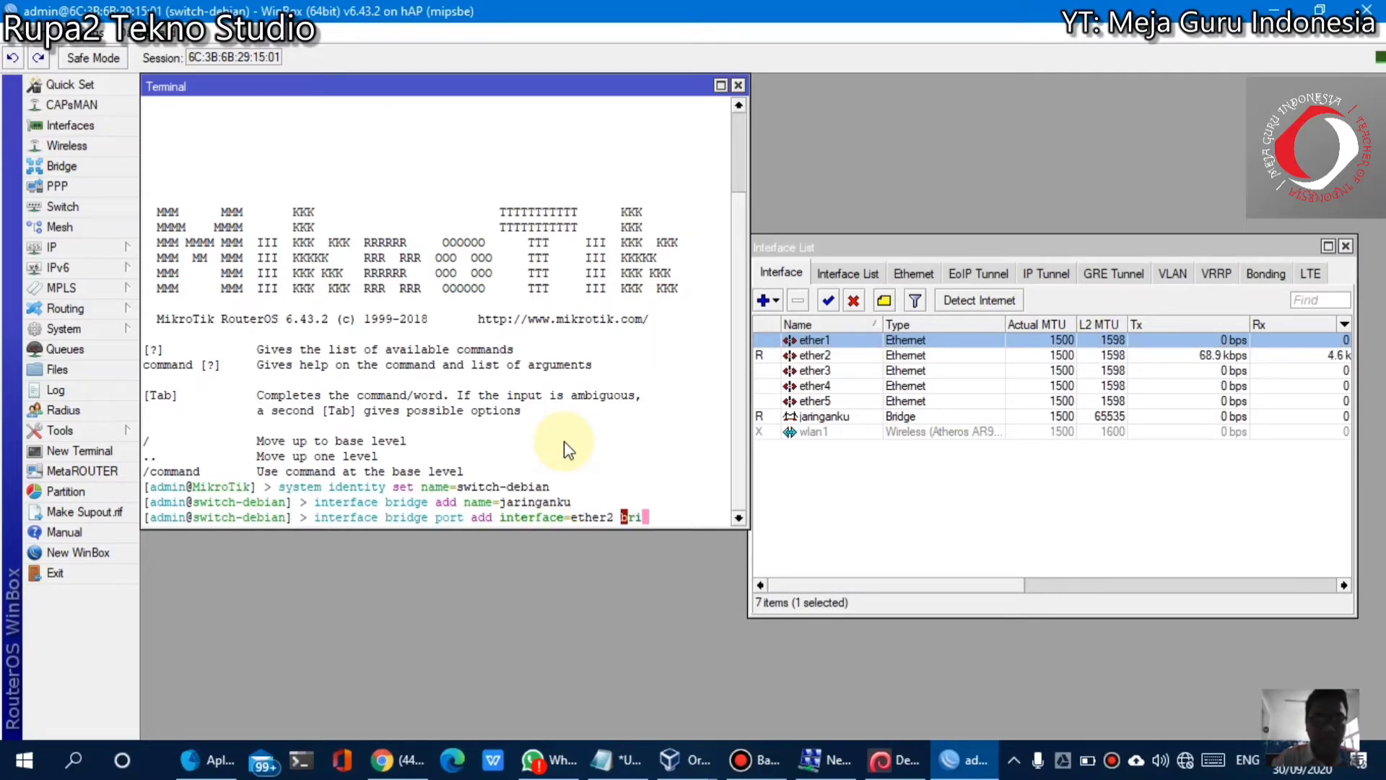
{"action": "type", "text": "dge"}
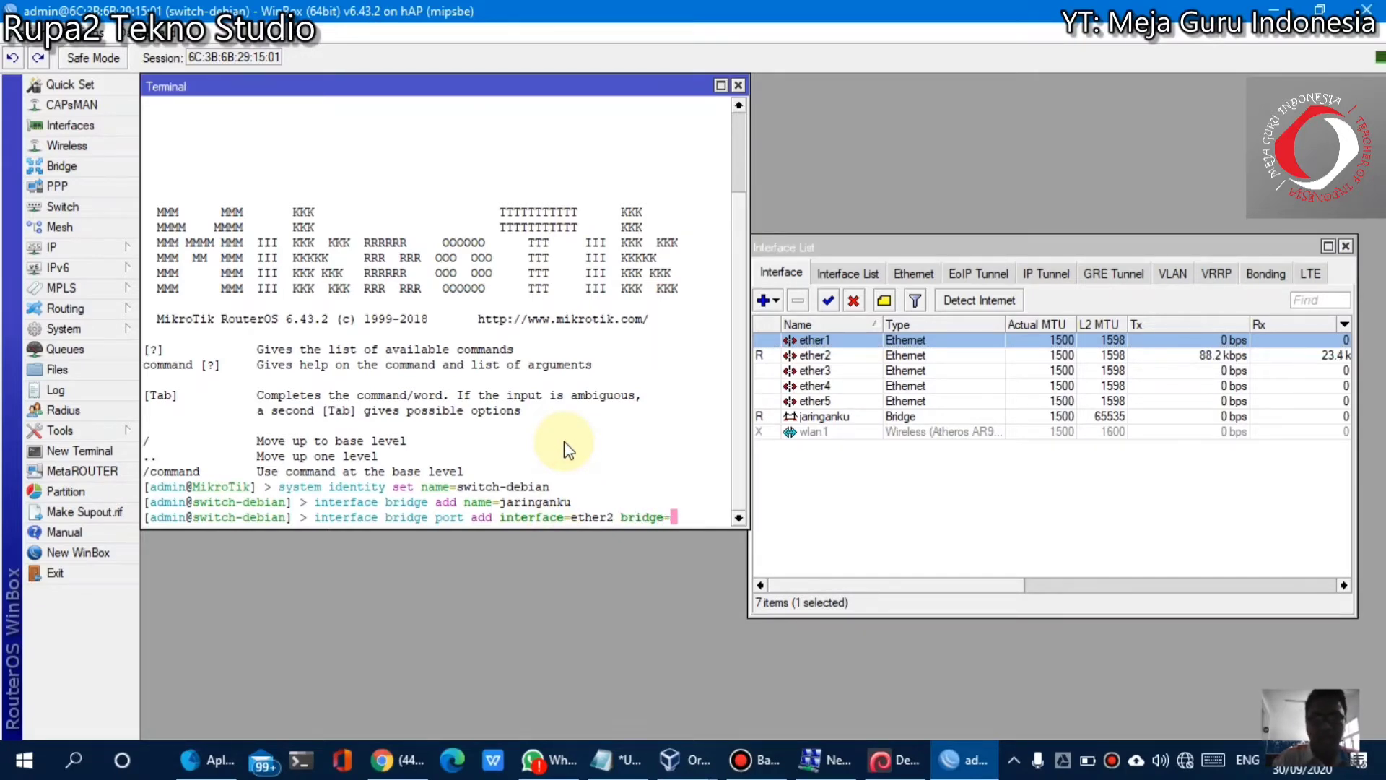
{"action": "type", "text": "=ja"}
{"action": "key", "text": "Tab"}
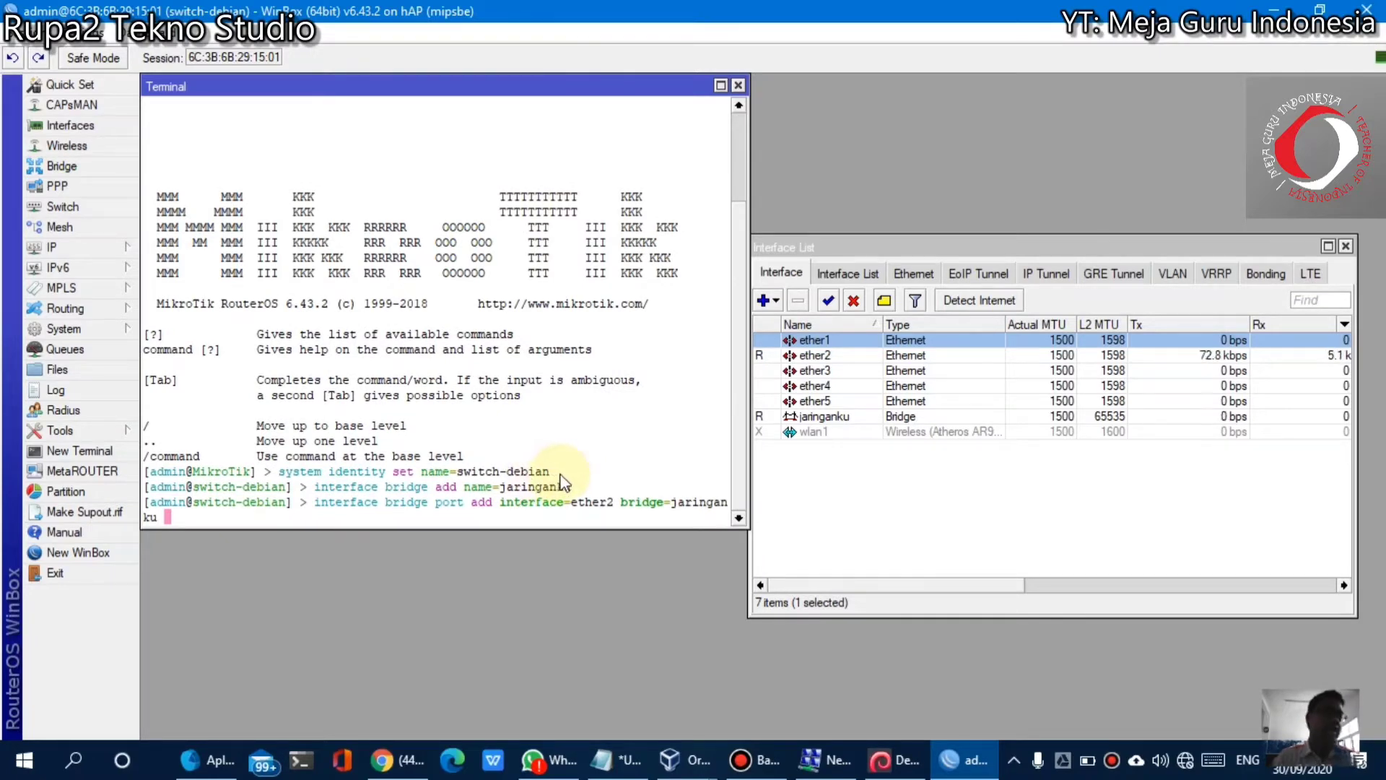
{"action": "key", "text": "Return"}
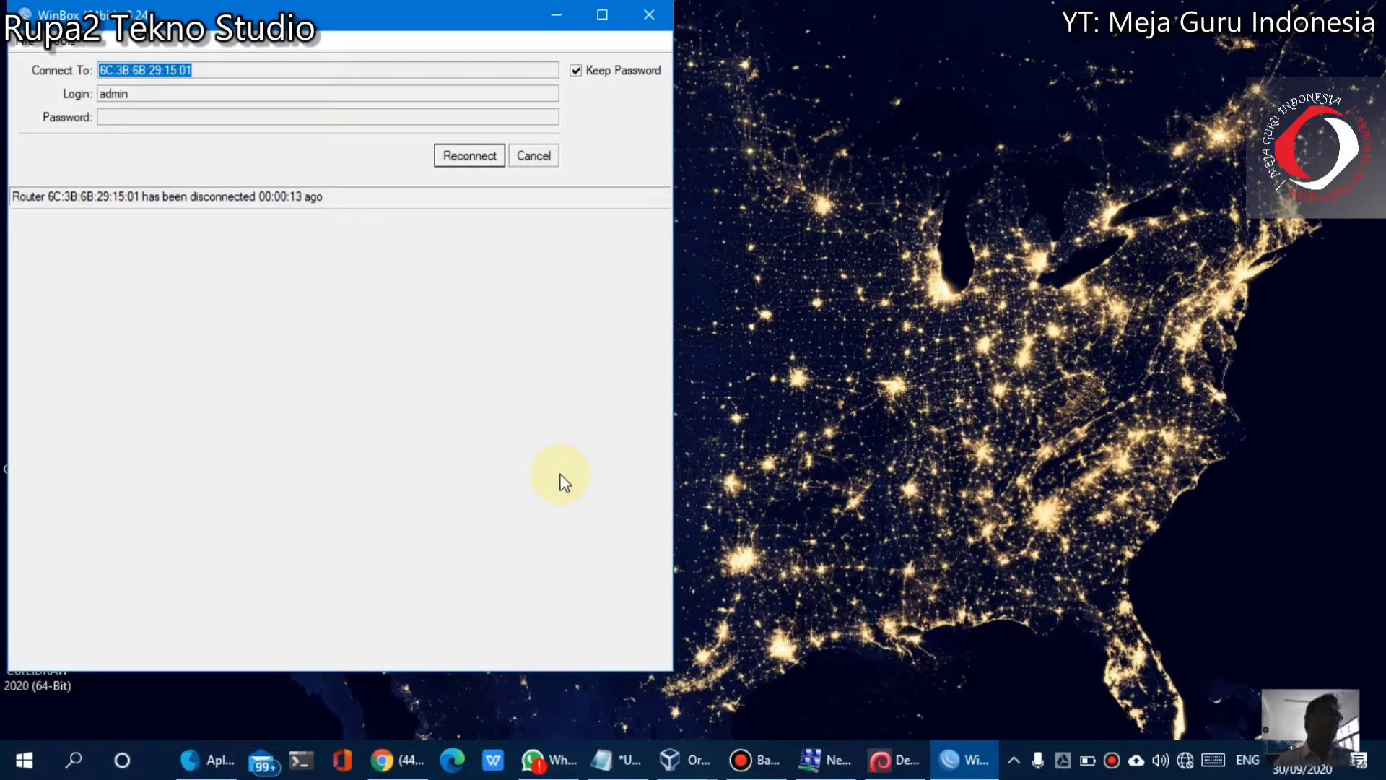
Reconnect to the router from the WinBox login window
{"action": "left_click", "coordinate": [462, 160]}
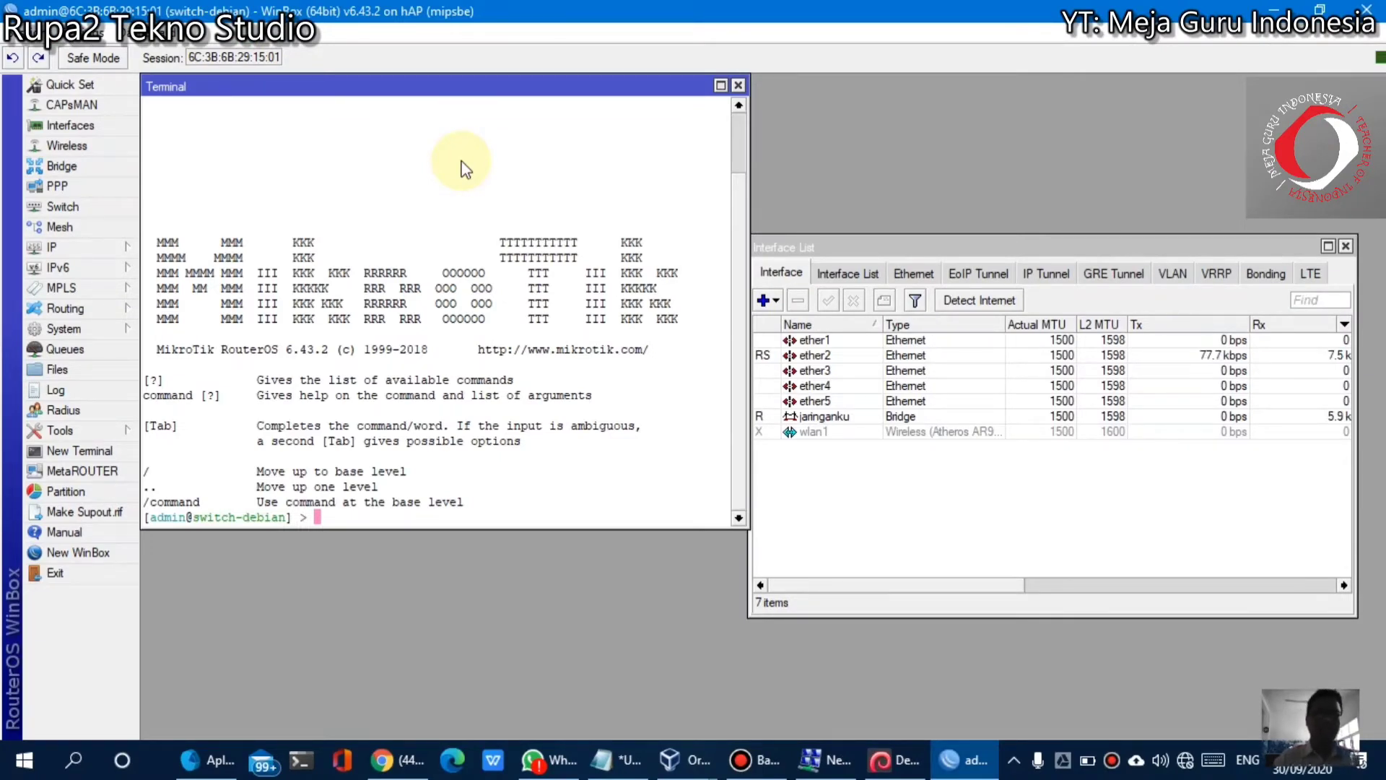
Run 'interface bridge port add interface=ether3 bridge=jaringanku' in the terminal
{"action": "type", "text": "face"}
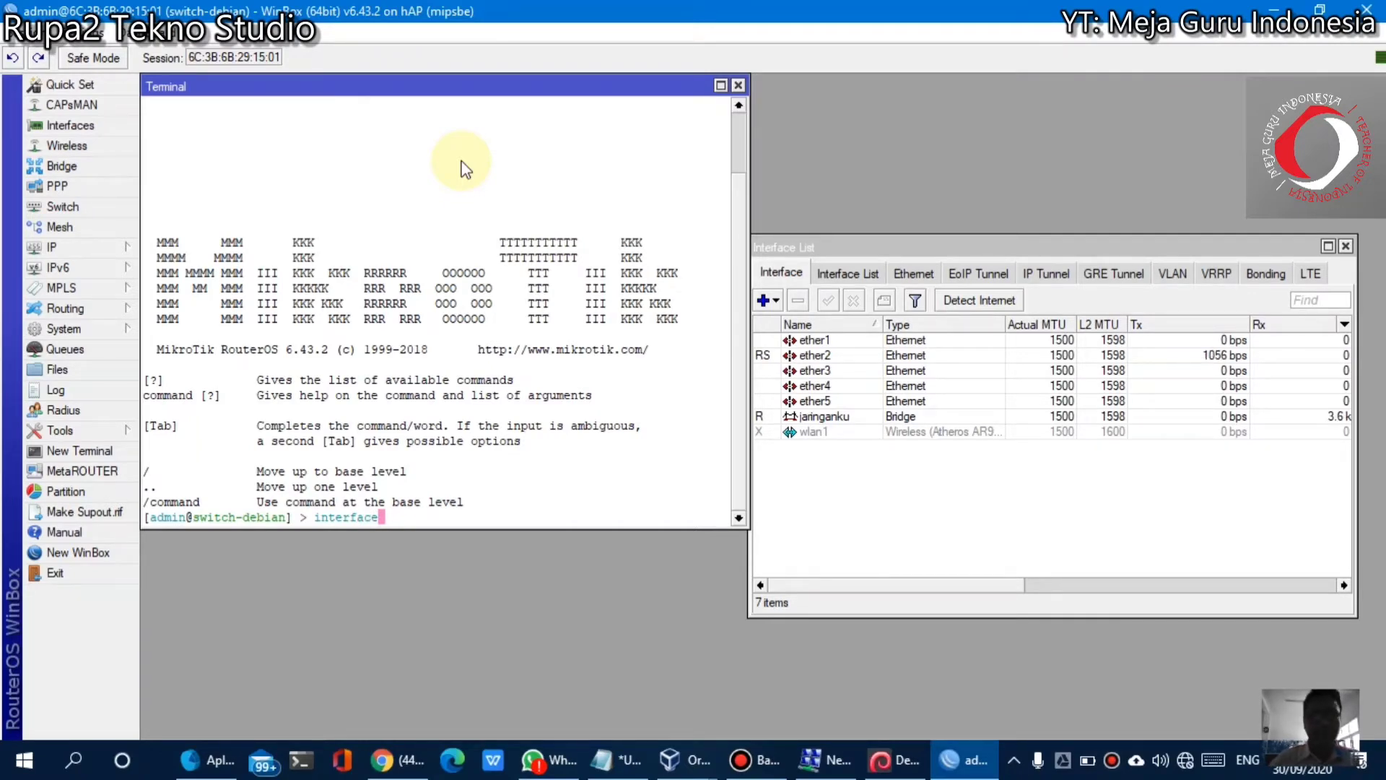
{"action": "type", "text": " brid"}
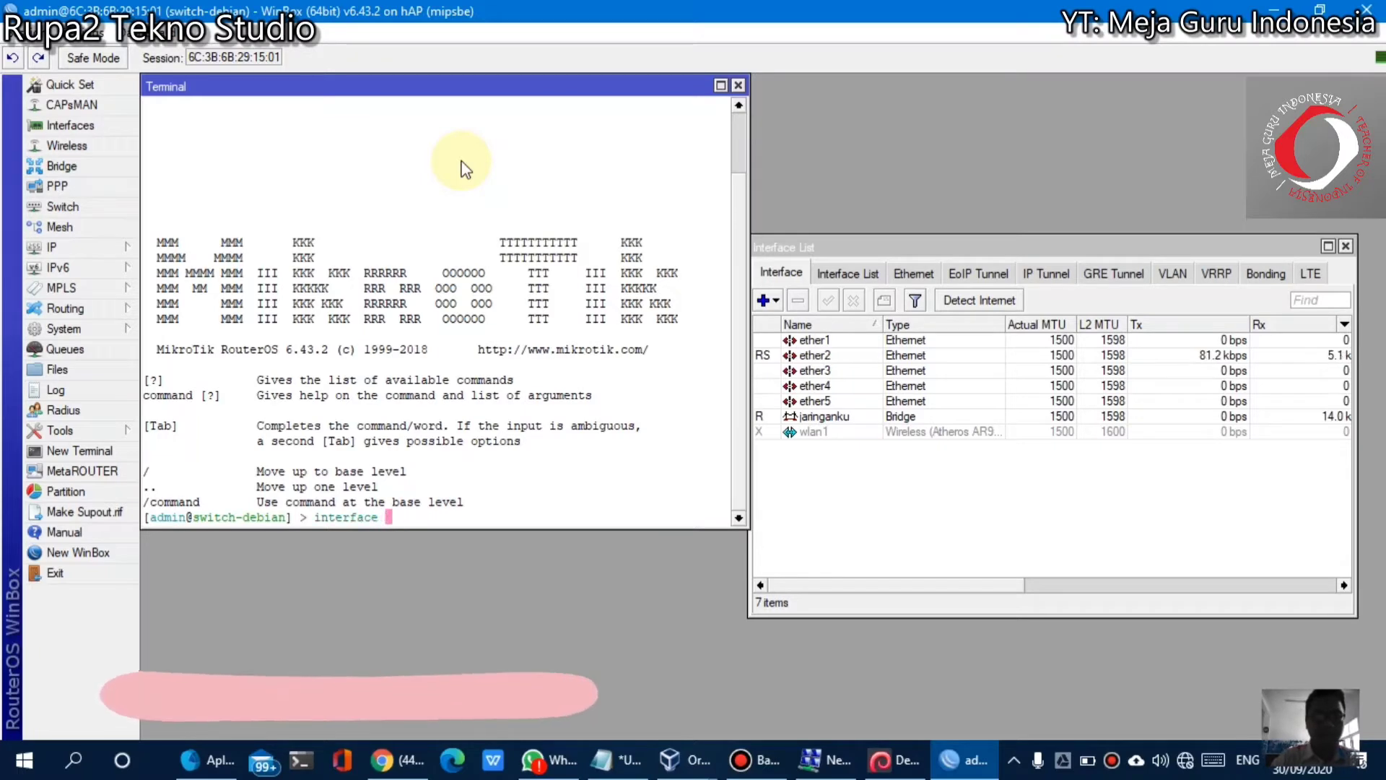
{"action": "type", "text": "ge "}
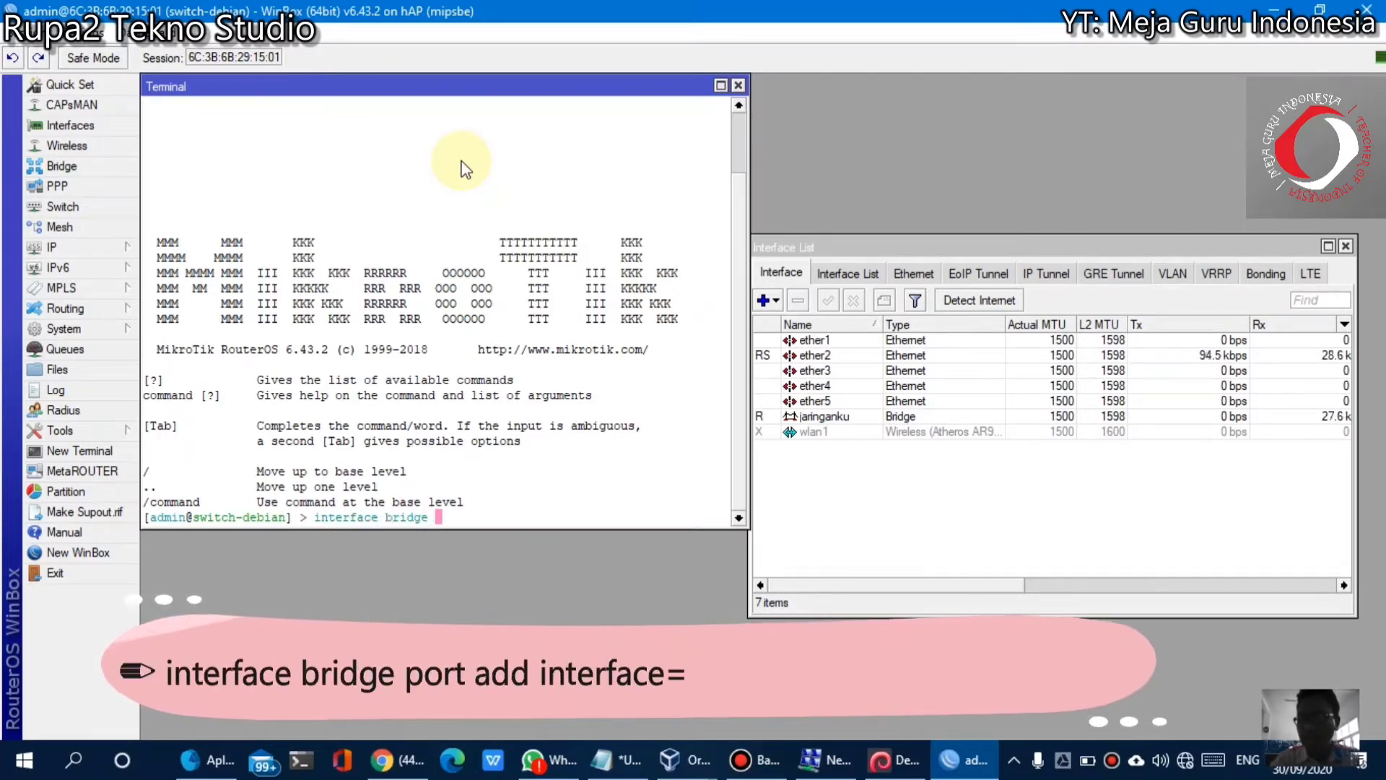
{"action": "type", "text": "port add in"}
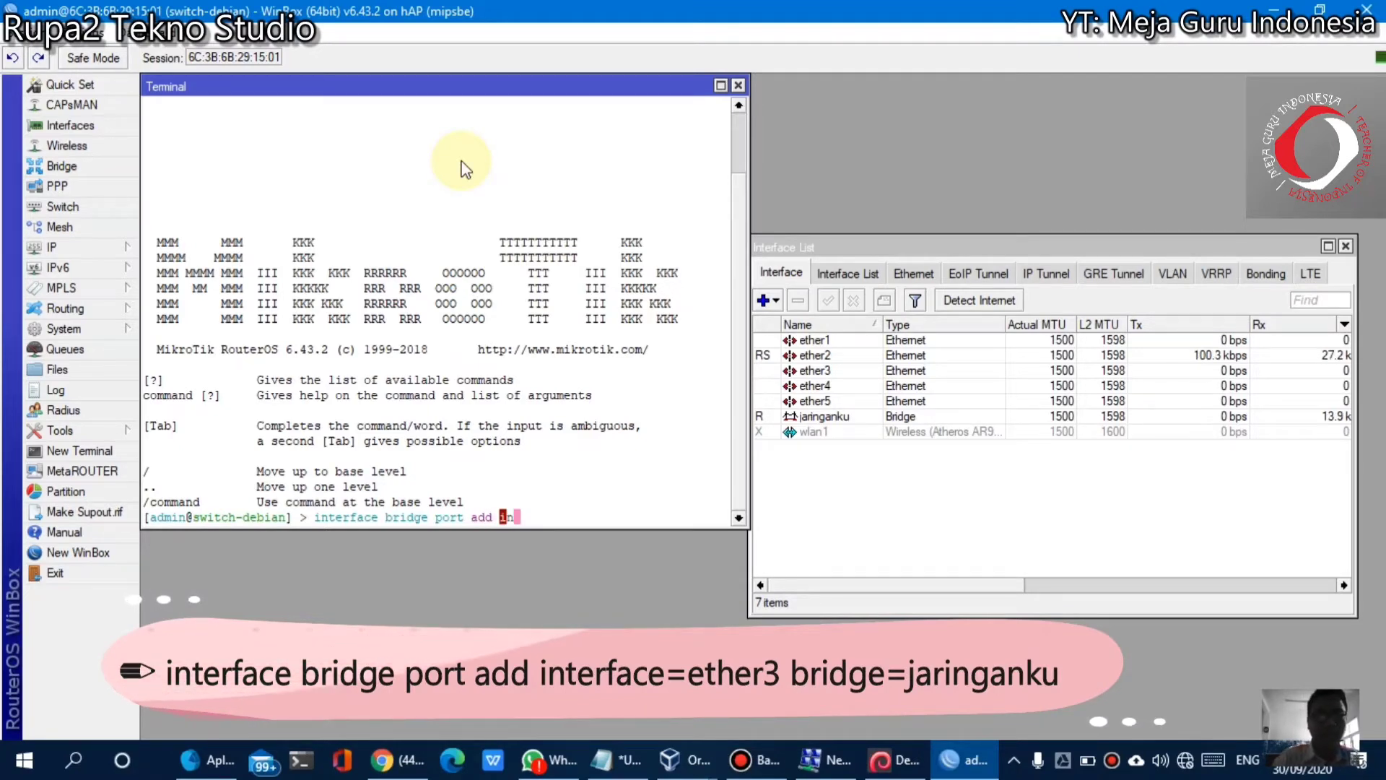
{"action": "type", "text": "terf"}
{"action": "key", "text": "Tab"}
{"action": "type", "text": "e"}
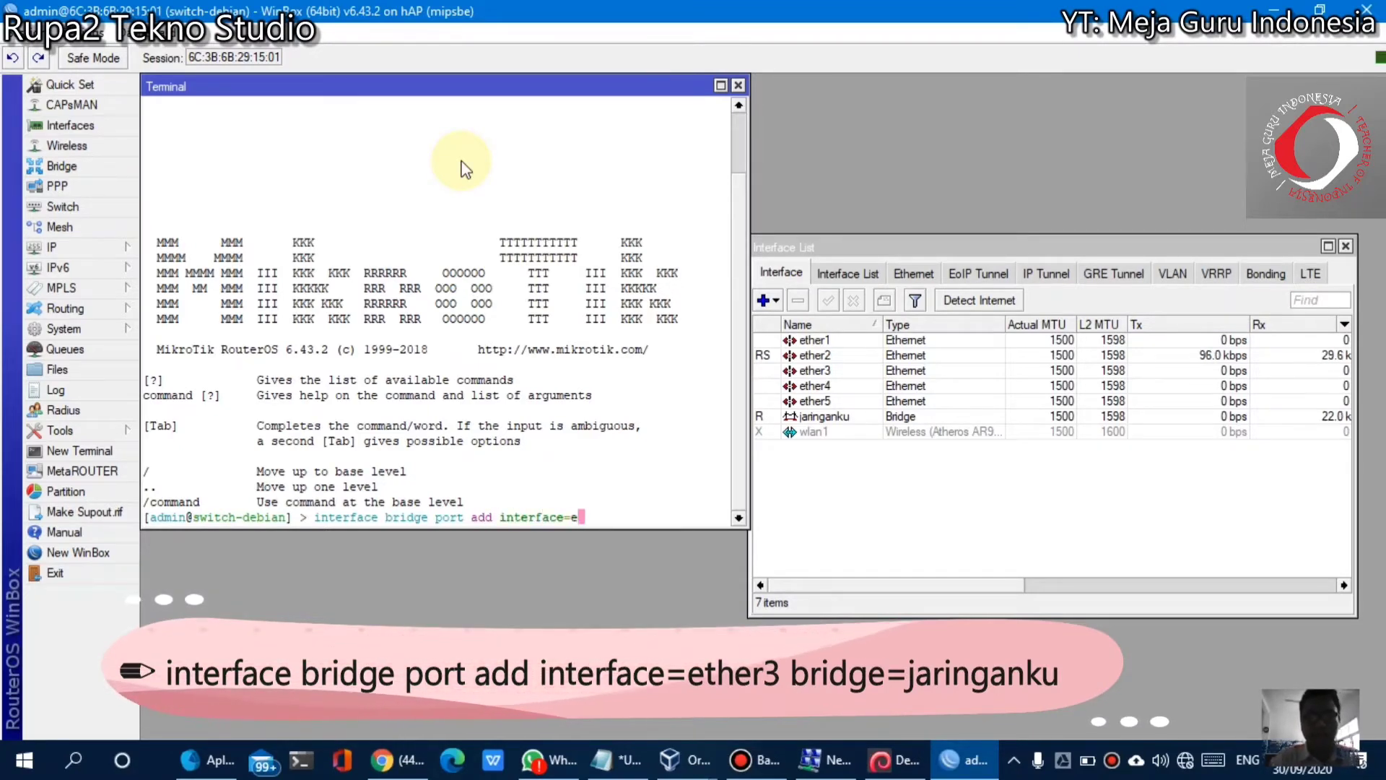
{"action": "type", "text": "ther3"}
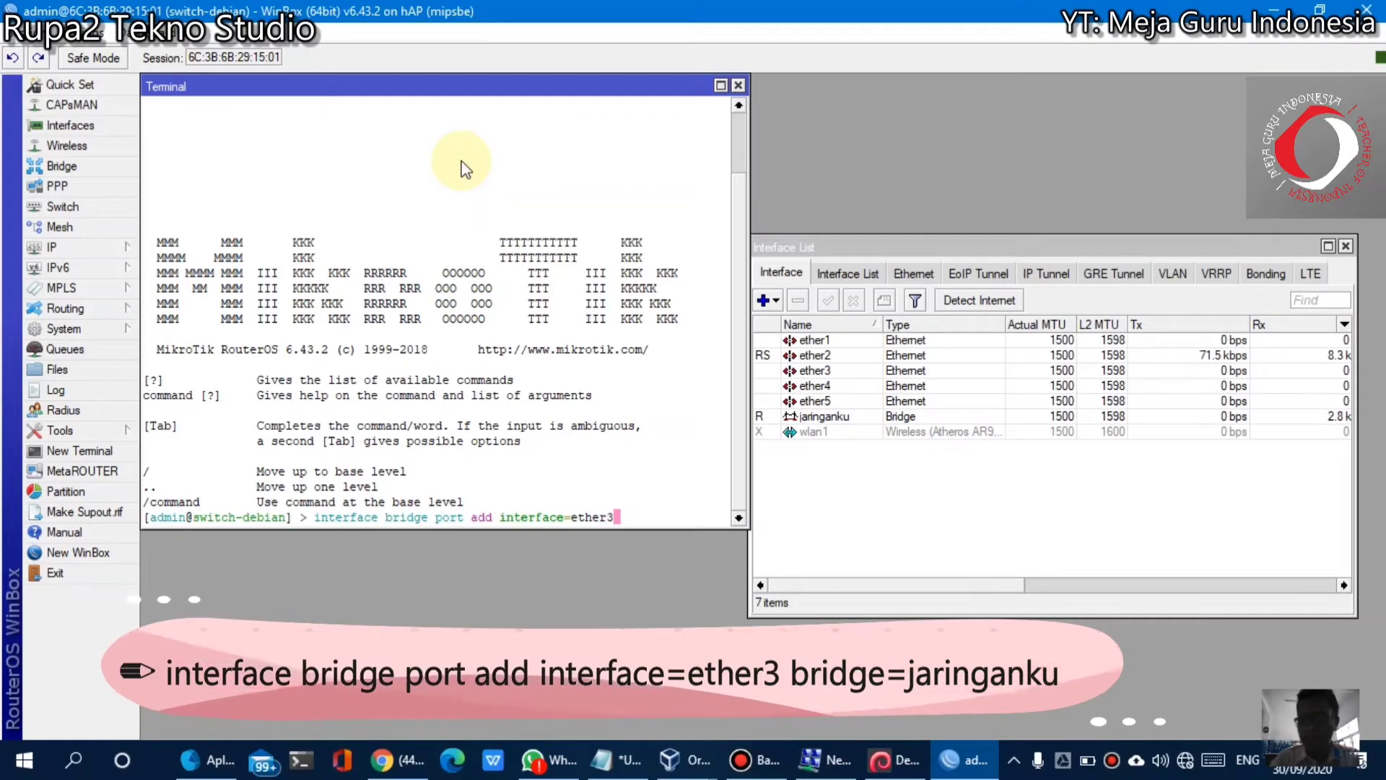
{"action": "type", "text": " bridge="}
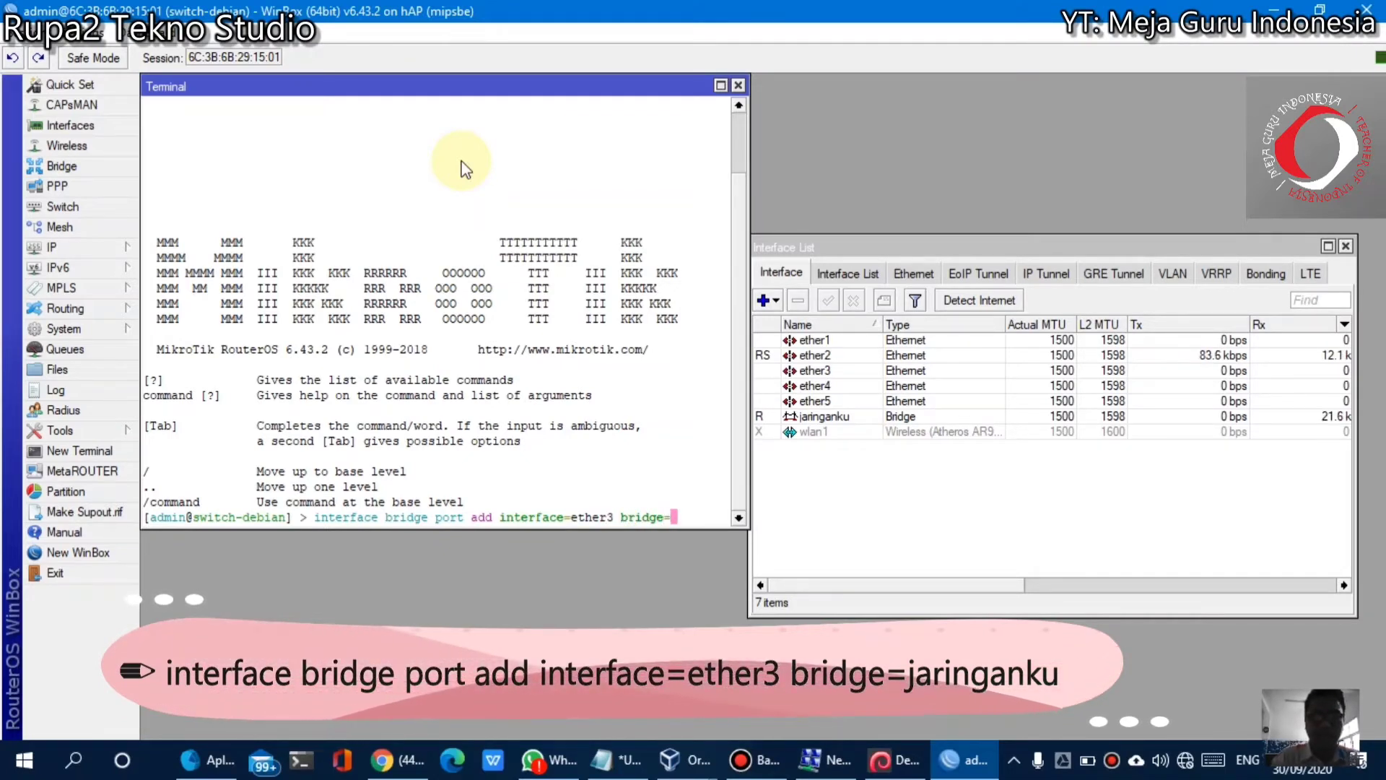
{"action": "type", "text": "jaringanku"}
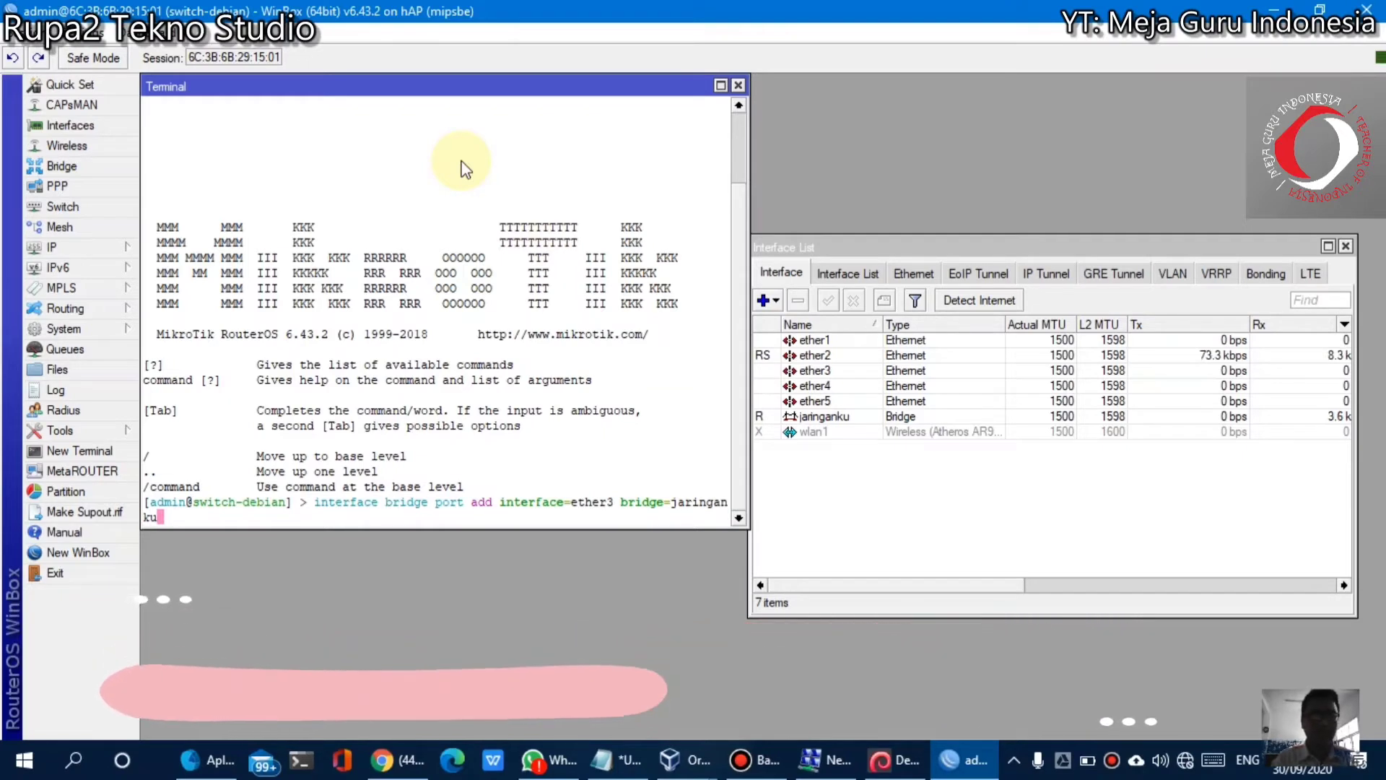
{"action": "key", "text": "Return"}
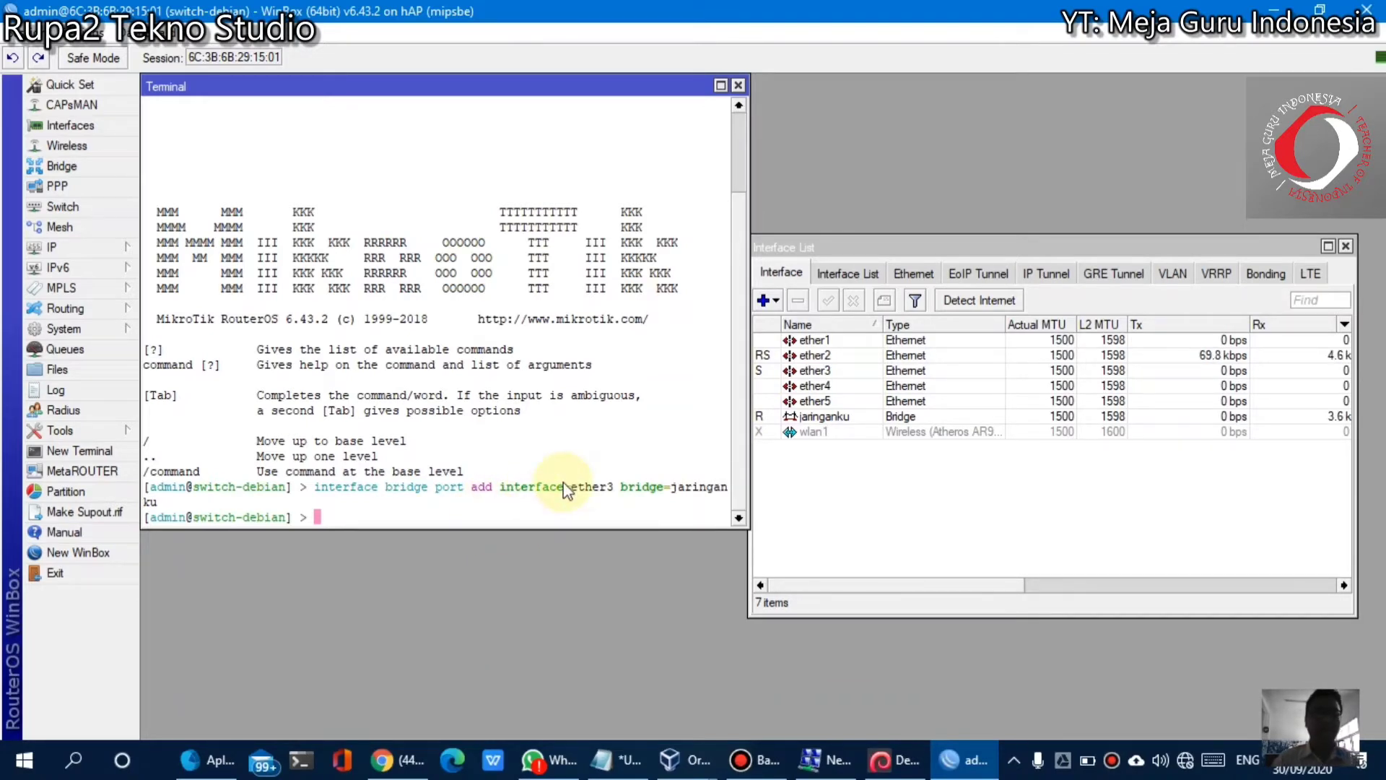
Recall the previous command, change ether3 to ether4 and run it
{"action": "key", "text": "Up"}
{"action": "key", "text": "Left"}
{"action": "key", "text": "Left"}
{"action": "key", "text": "Left"}
{"action": "key", "text": "Left"}
{"action": "key", "text": "Left"}
{"action": "key", "text": "Left"}
{"action": "key", "text": "Left"}
{"action": "key", "text": "Left"}
{"action": "key", "text": "Left"}
{"action": "key", "text": "Left"}
{"action": "key", "text": "Left"}
{"action": "key", "text": "Left"}
{"action": "key", "text": "Left"}
{"action": "key", "text": "Left"}
{"action": "key", "text": "Left"}
{"action": "key", "text": "Left"}
{"action": "key", "text": "Left"}
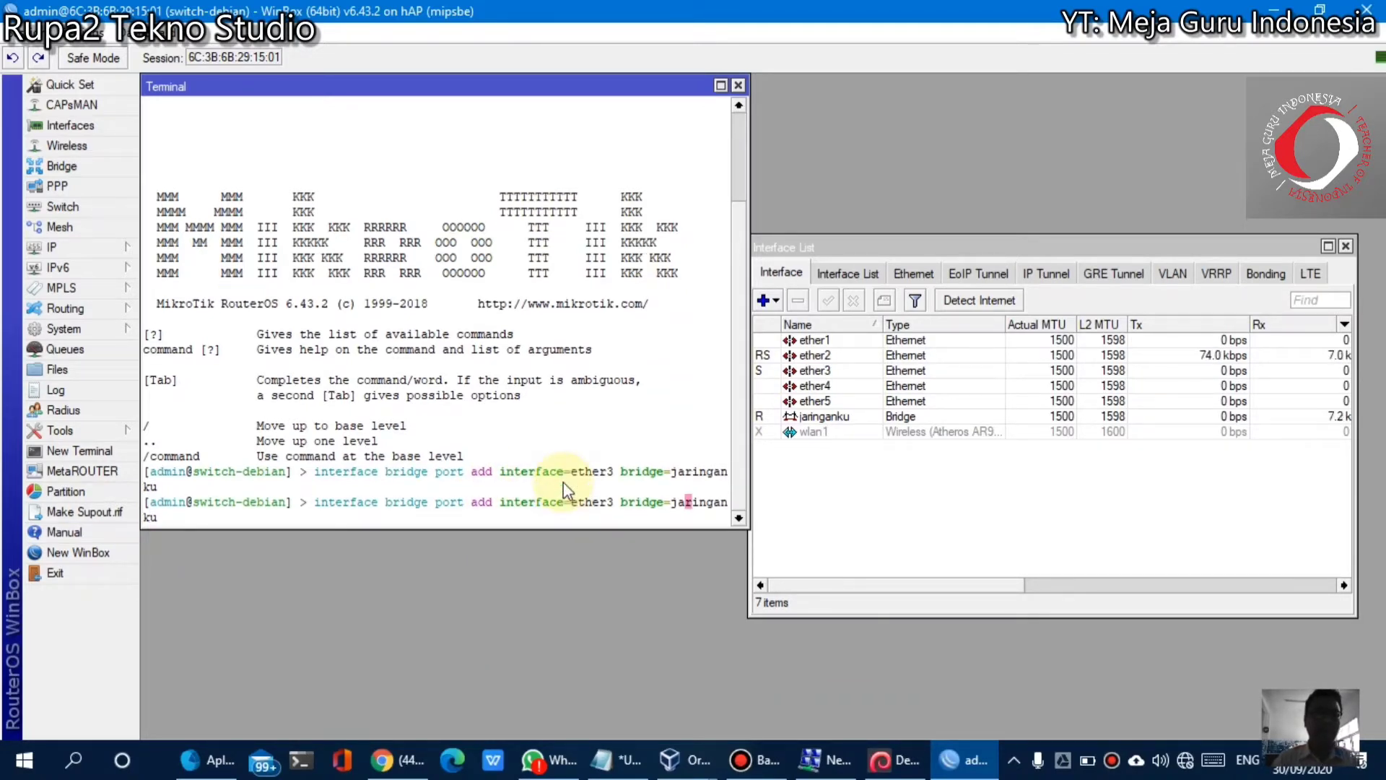
{"action": "key", "text": "BackSpace"}
{"action": "type", "text": "4"}
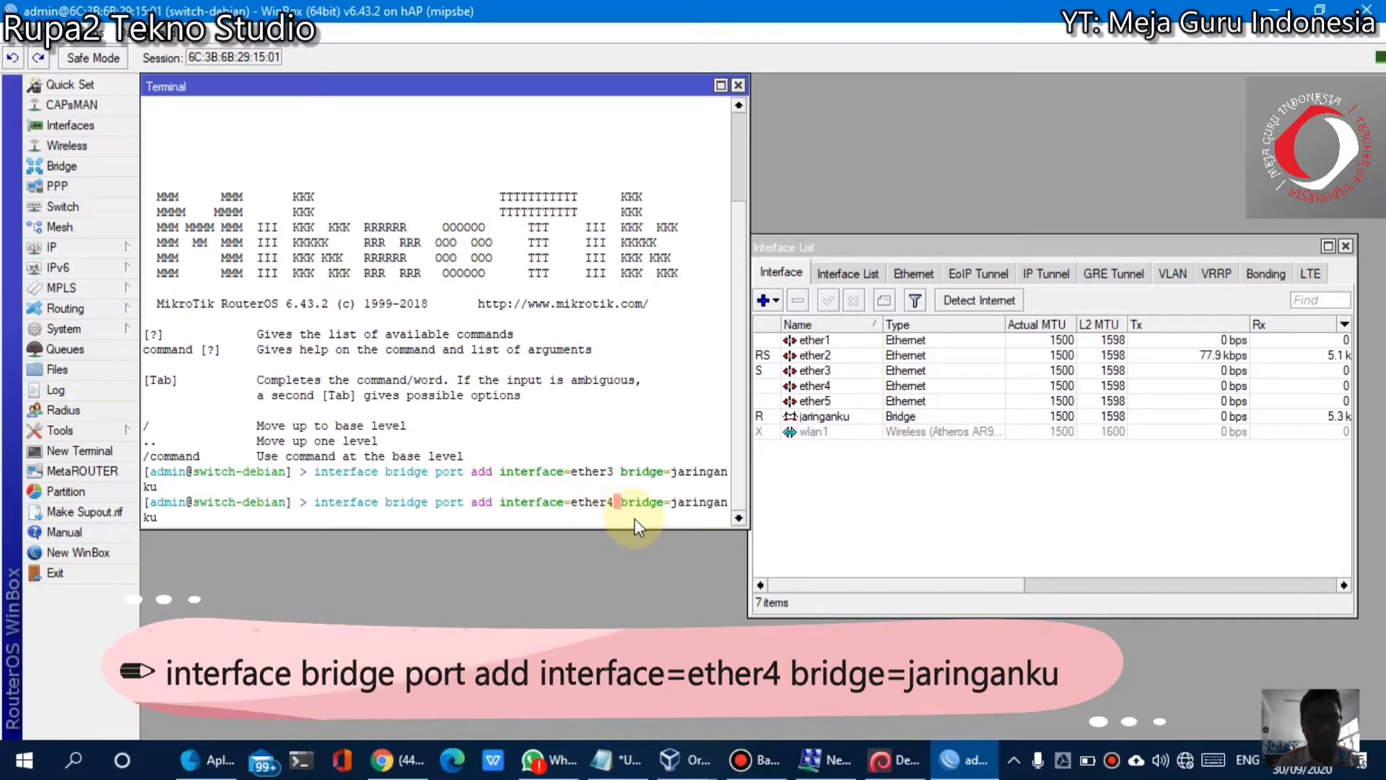
{"action": "key", "text": "End"}
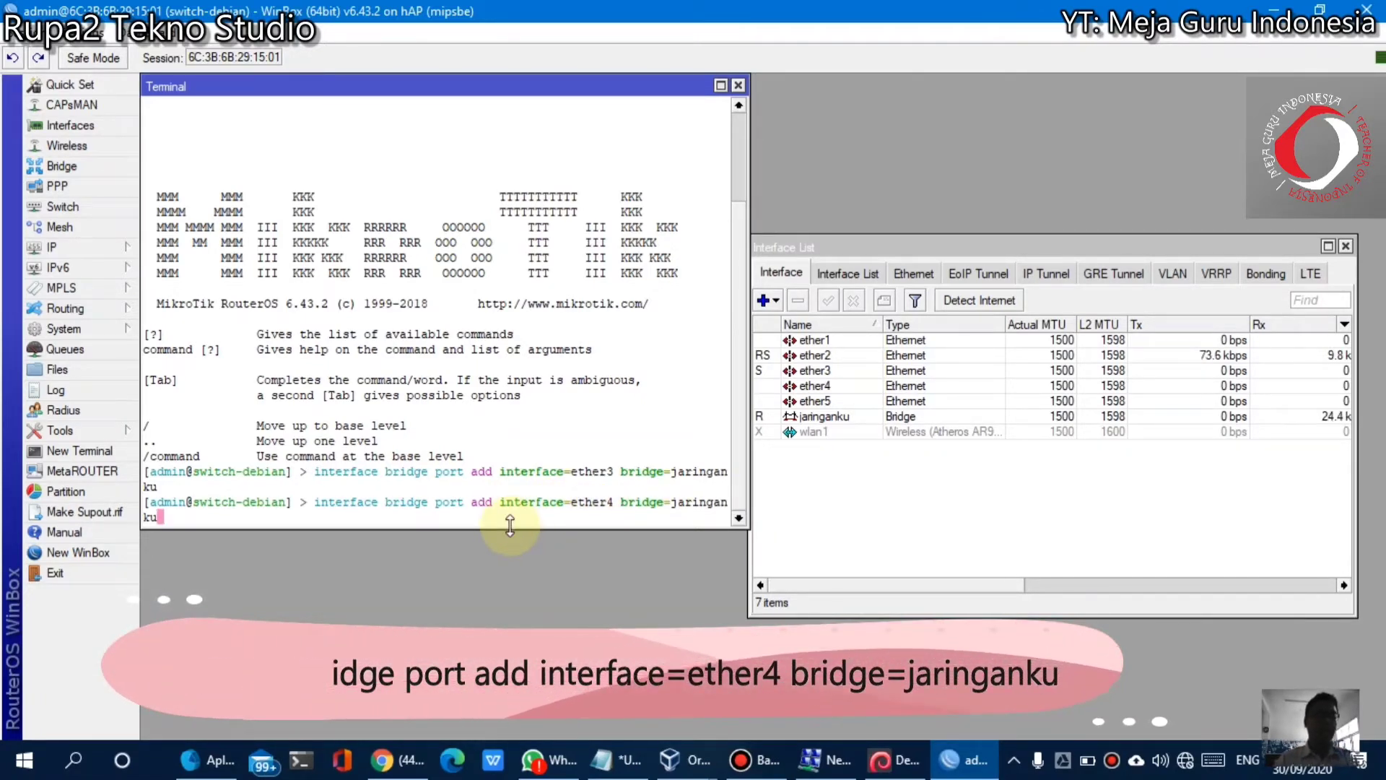
{"action": "key", "text": "Return"}
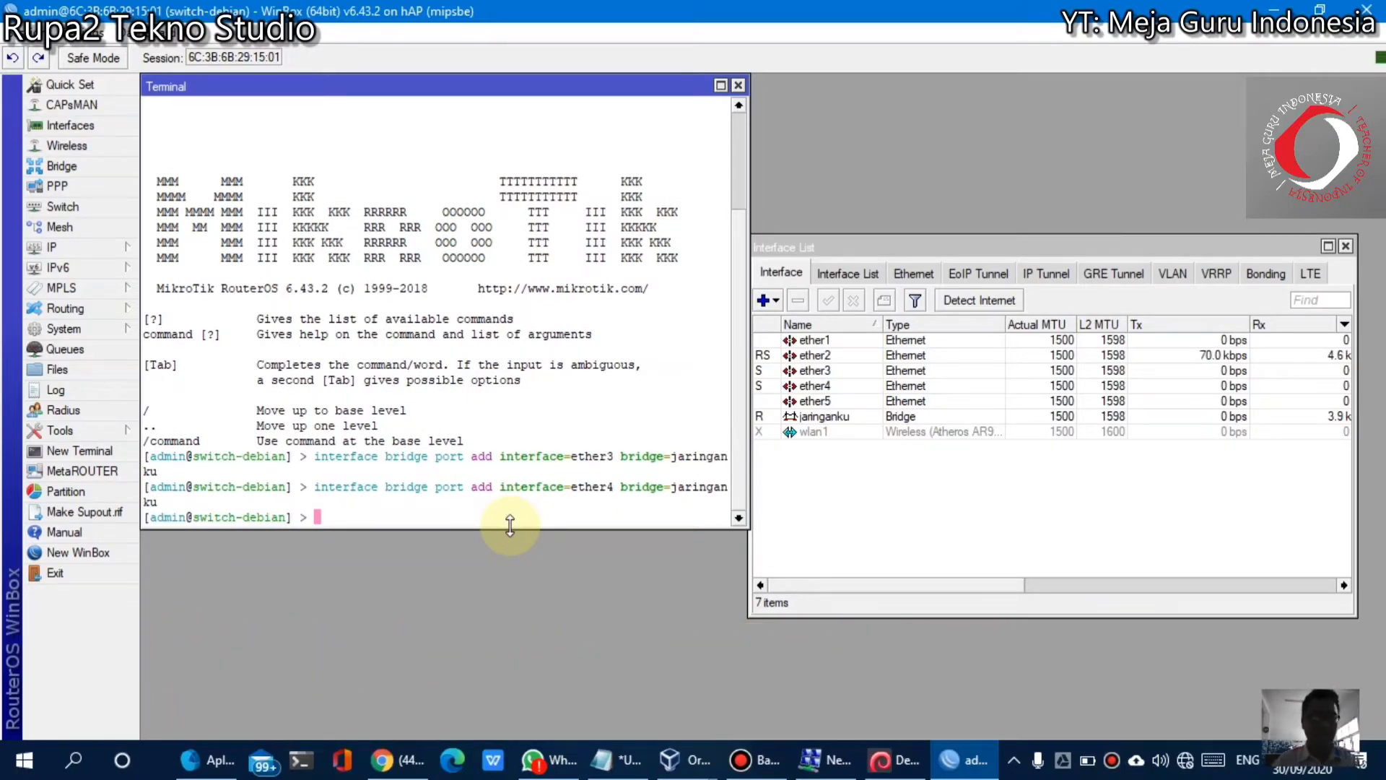
Recall the command again, change ether4 to ether5 and run it
{"action": "key", "text": "Up"}
{"action": "key", "text": "Left"}
{"action": "key", "text": "Left"}
{"action": "key", "text": "Left"}
{"action": "key", "text": "Left"}
{"action": "key", "text": "Left"}
{"action": "key", "text": "Left"}
{"action": "key", "text": "Left"}
{"action": "key", "text": "Left"}
{"action": "key", "text": "Left"}
{"action": "key", "text": "Left"}
{"action": "key", "text": "Left"}
{"action": "key", "text": "Left"}
{"action": "key", "text": "Left"}
{"action": "key", "text": "Left"}
{"action": "key", "text": "Left"}
{"action": "key", "text": "Left"}
{"action": "key", "text": "Left"}
{"action": "key", "text": "Left"}
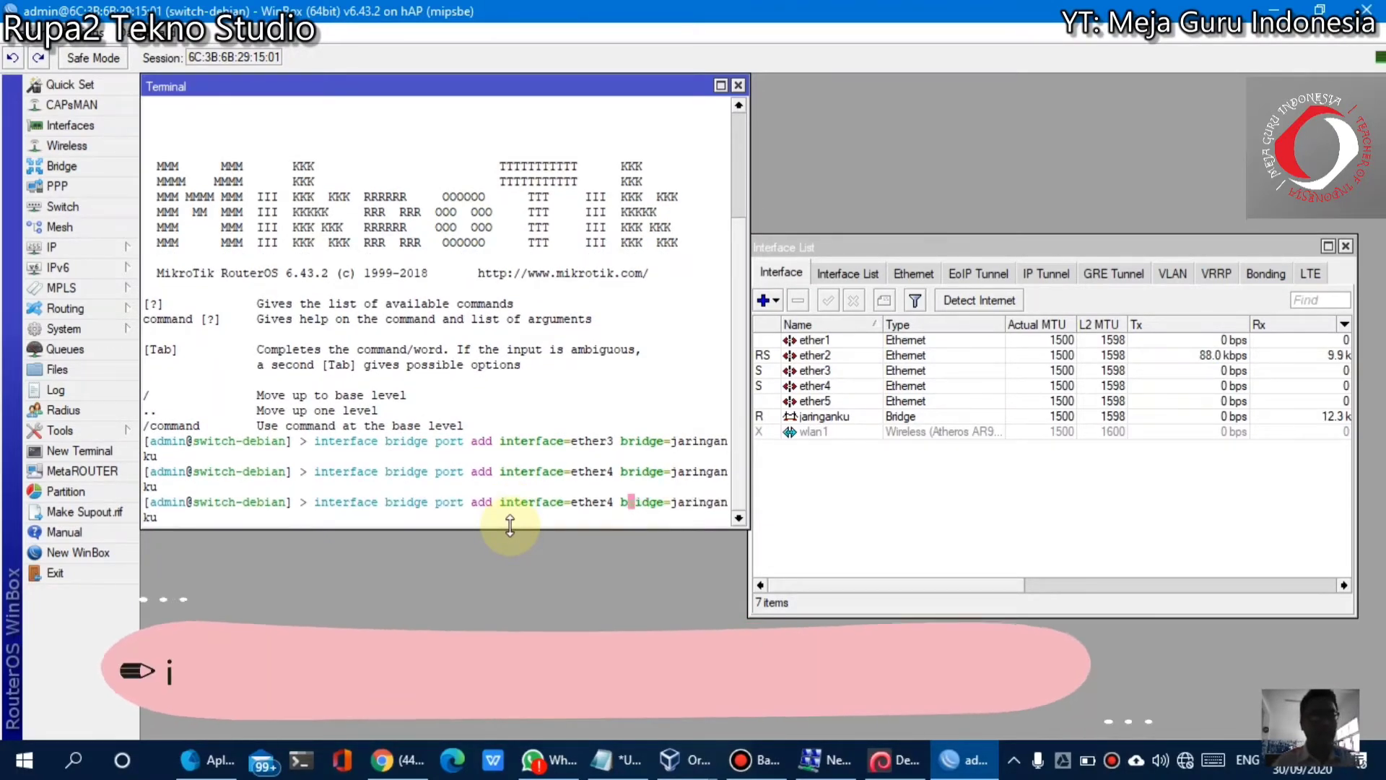
{"action": "key", "text": "BackSpace"}
{"action": "type", "text": "5"}
{"action": "key", "text": "Right"}
{"action": "key", "text": "Right"}
{"action": "key", "text": "Right"}
{"action": "key", "text": "Right"}
{"action": "key", "text": "Right"}
{"action": "key", "text": "Right"}
{"action": "key", "text": "Right"}
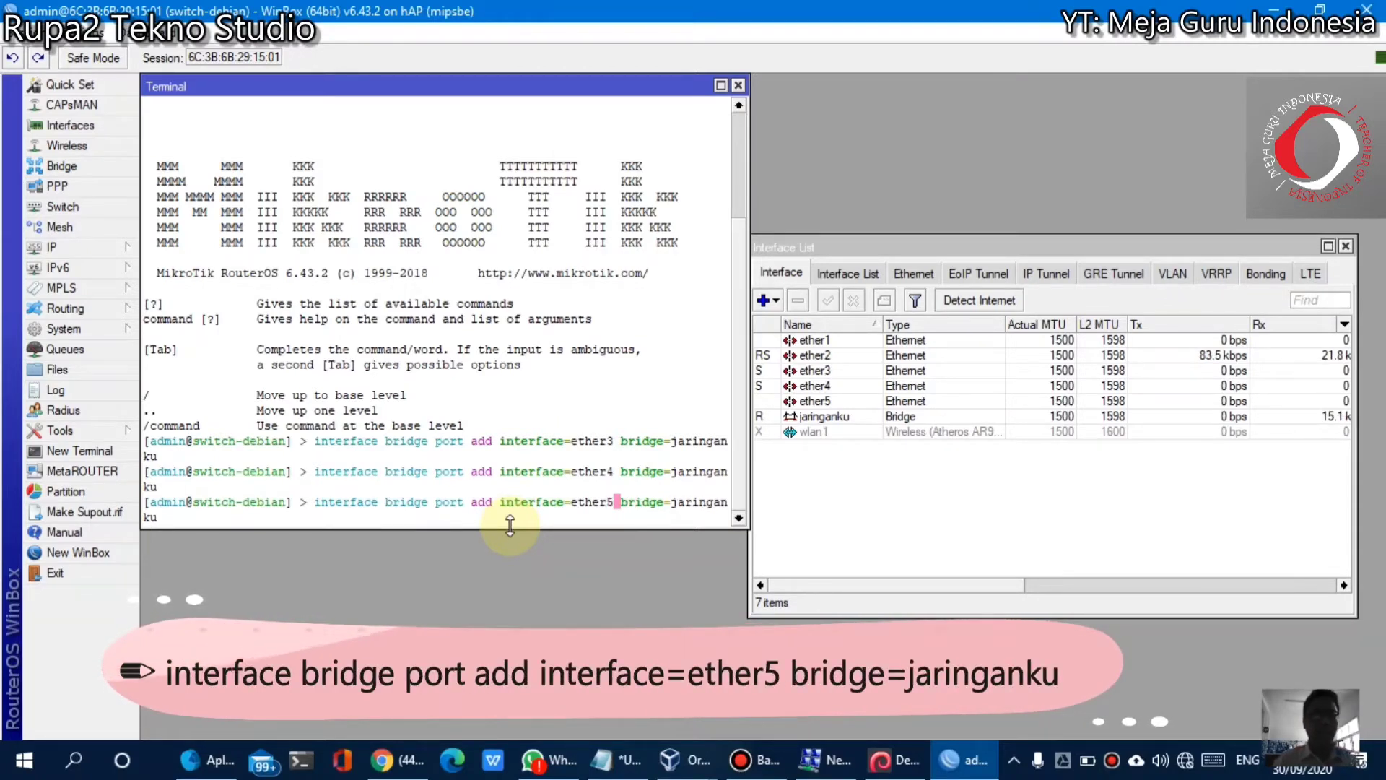
{"action": "key", "text": "Return"}
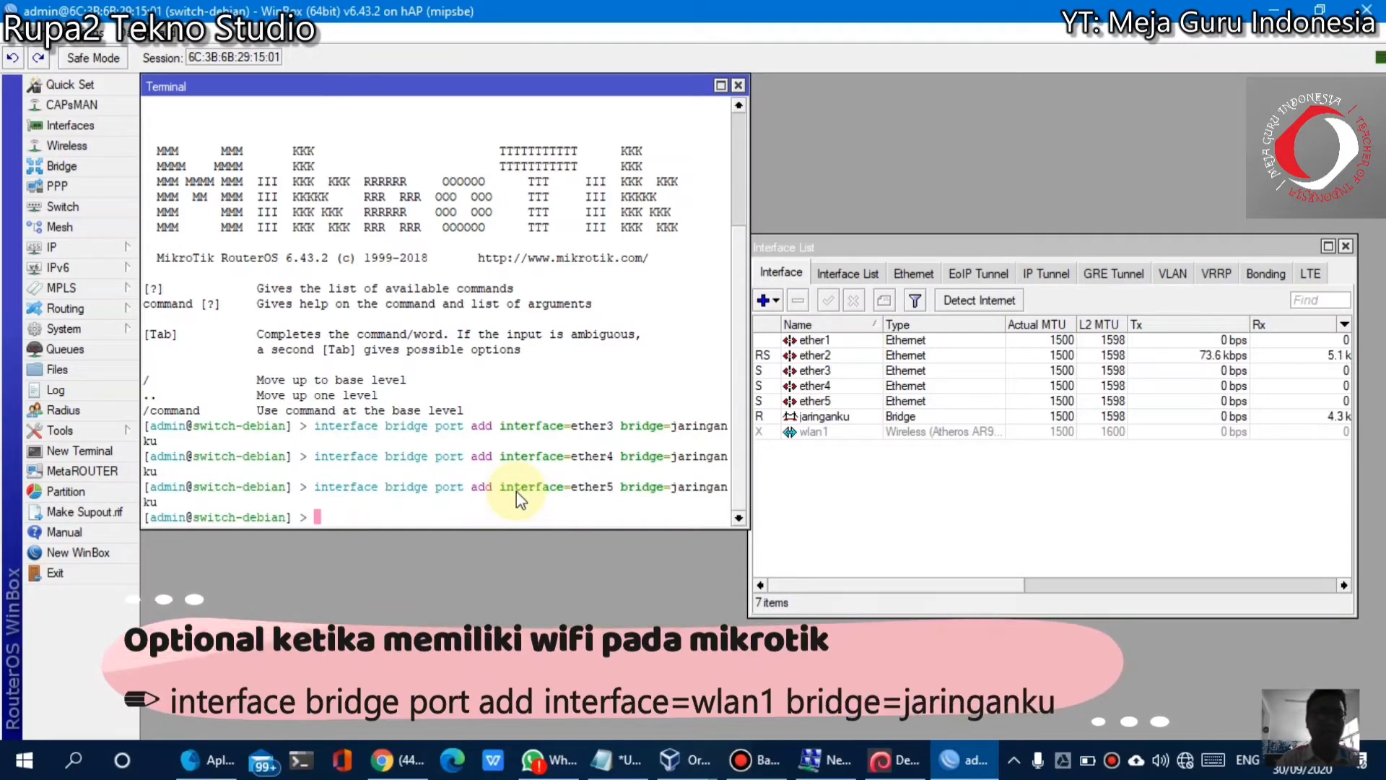
Add wlan1 as a port of bridge jaringanku by editing the previous ether5 bridge-port command
{"action": "key", "text": "Up"}
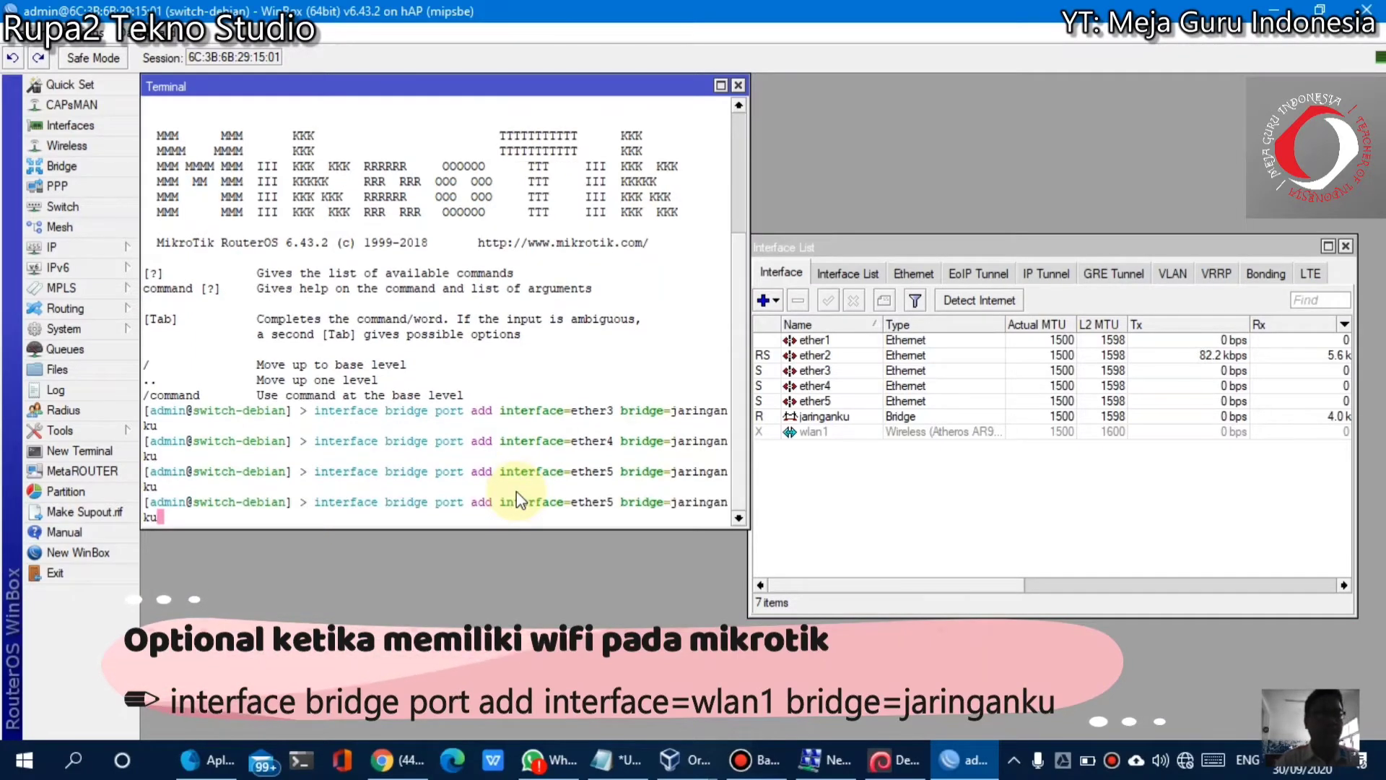
{"action": "key", "text": "Left"}
{"action": "key", "text": "Left"}
{"action": "key", "text": "Left"}
{"action": "key", "text": "Left"}
{"action": "key", "text": "Left"}
{"action": "key", "text": "Left"}
{"action": "key", "text": "Left"}
{"action": "key", "text": "Left"}
{"action": "key", "text": "Left"}
{"action": "key", "text": "Left"}
{"action": "key", "text": "Left"}
{"action": "key", "text": "Left"}
{"action": "key", "text": "Left"}
{"action": "key", "text": "Left"}
{"action": "key", "text": "Left"}
{"action": "key", "text": "Left"}
{"action": "key", "text": "Left"}
{"action": "key", "text": "Left"}
{"action": "key", "text": "BackSpace"}
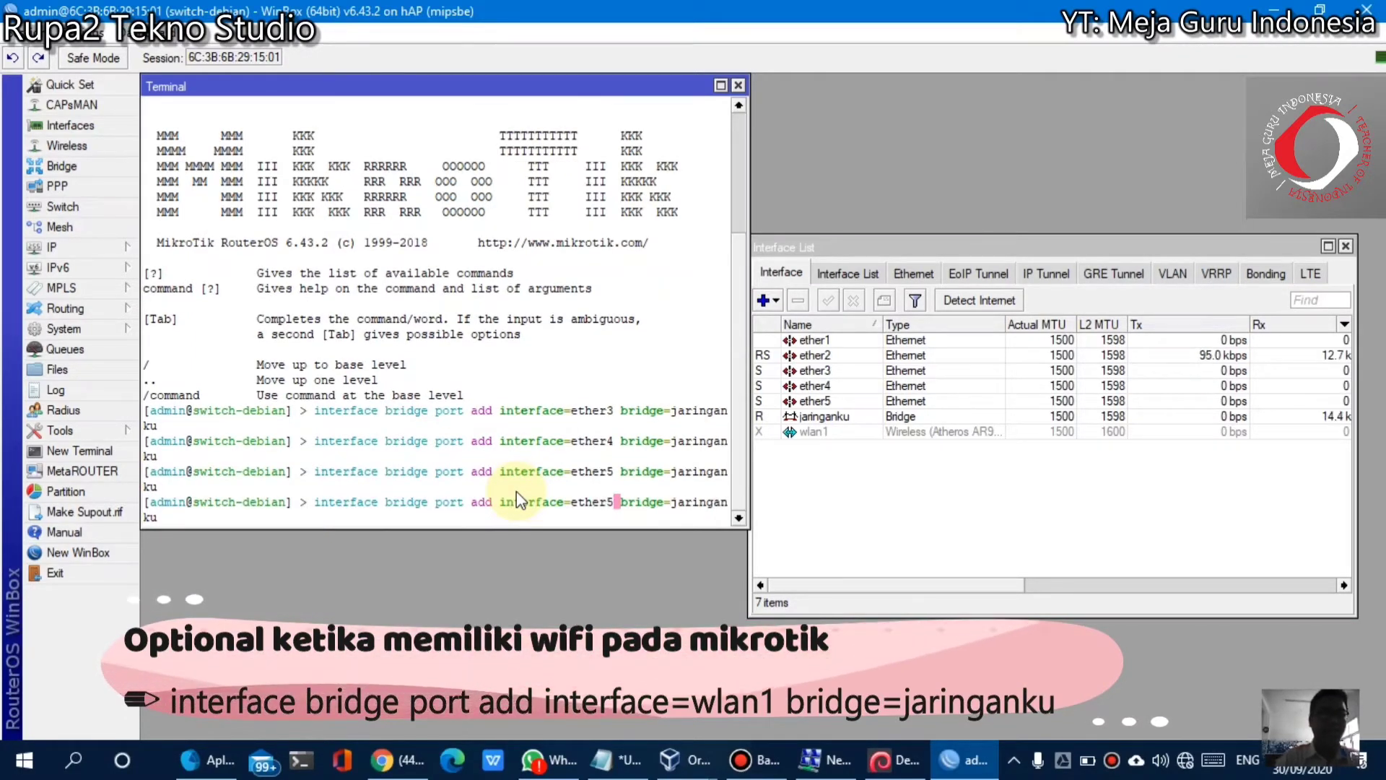
{"action": "key", "text": "BackSpace"}
{"action": "key", "text": "BackSpace"}
{"action": "key", "text": "BackSpace"}
{"action": "key", "text": "BackSpace"}
{"action": "key", "text": "BackSpace"}
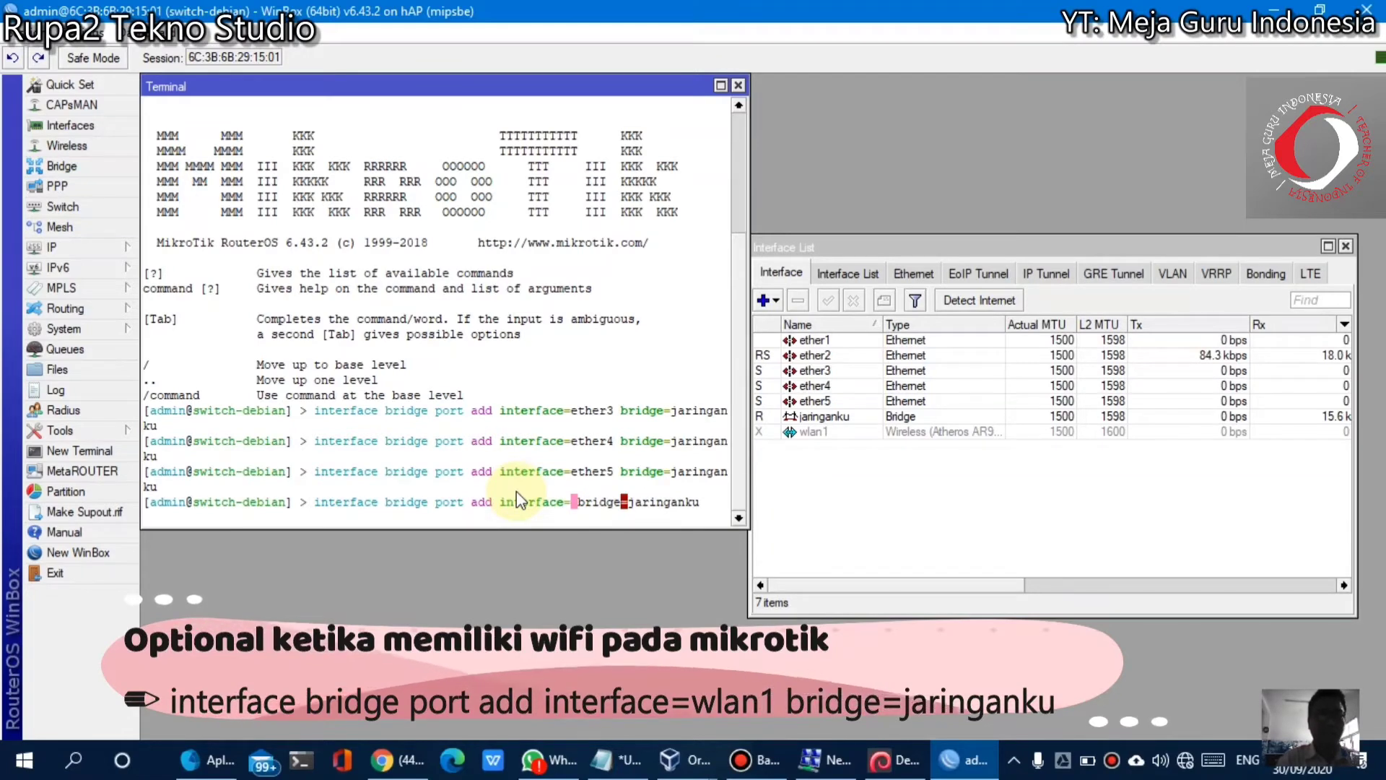
{"action": "type", "text": "wlan1"}
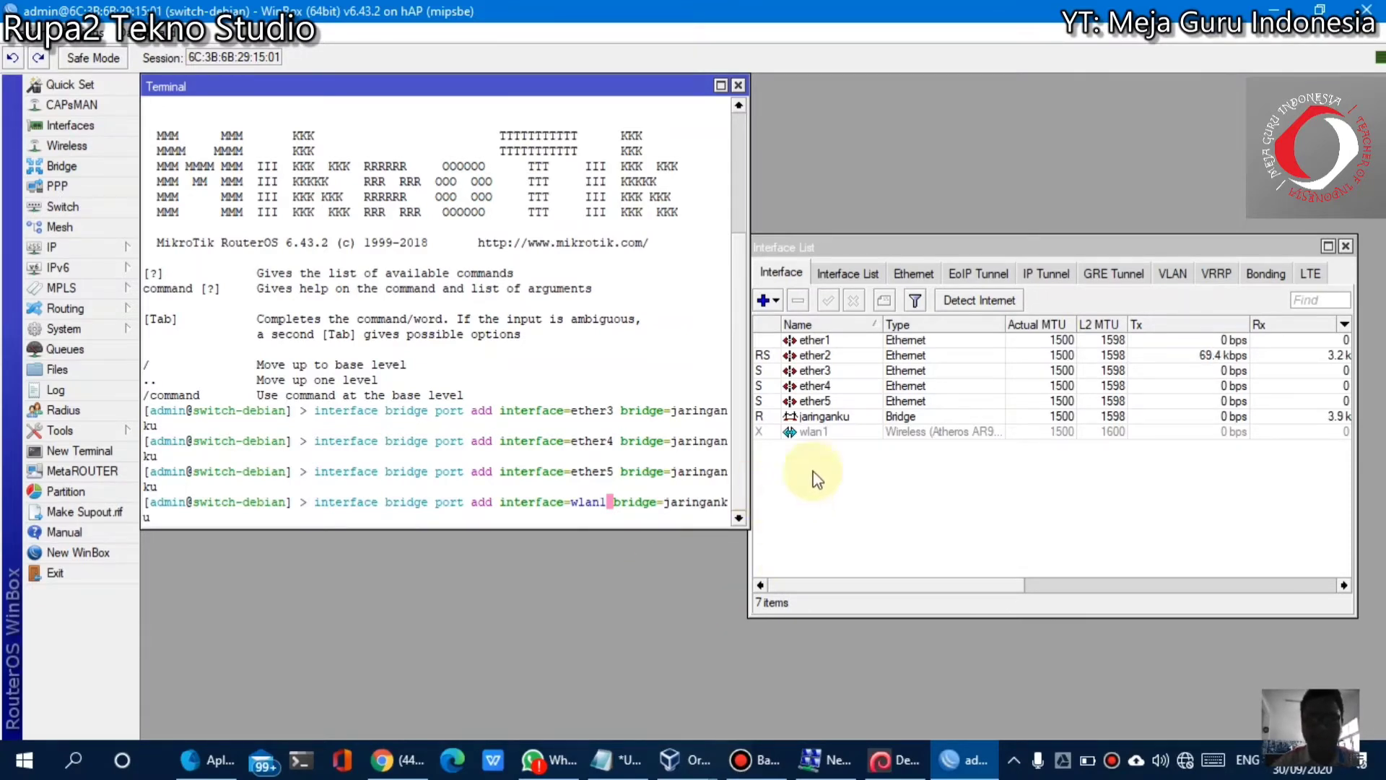
{"action": "key", "text": "Return"}
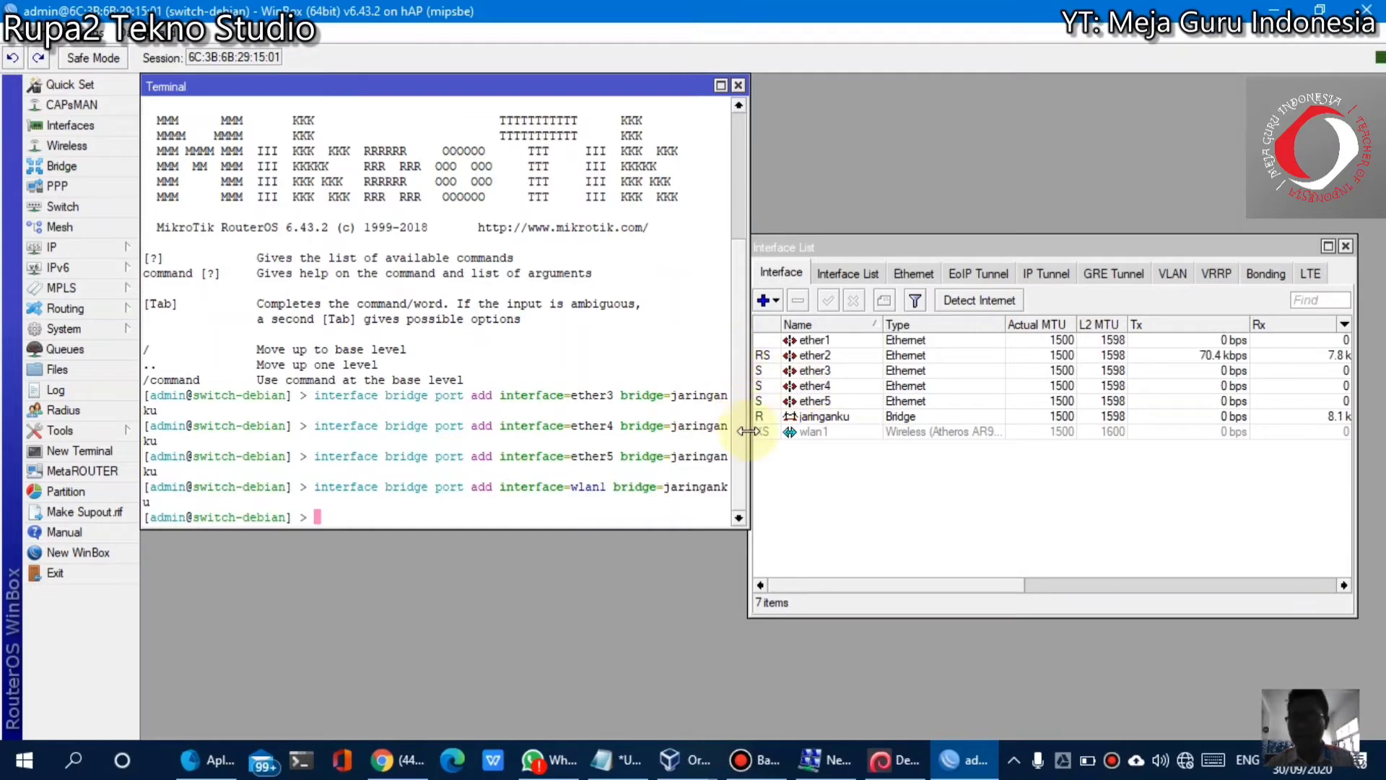
{"action": "mouse_move", "coordinate": [785, 437]}
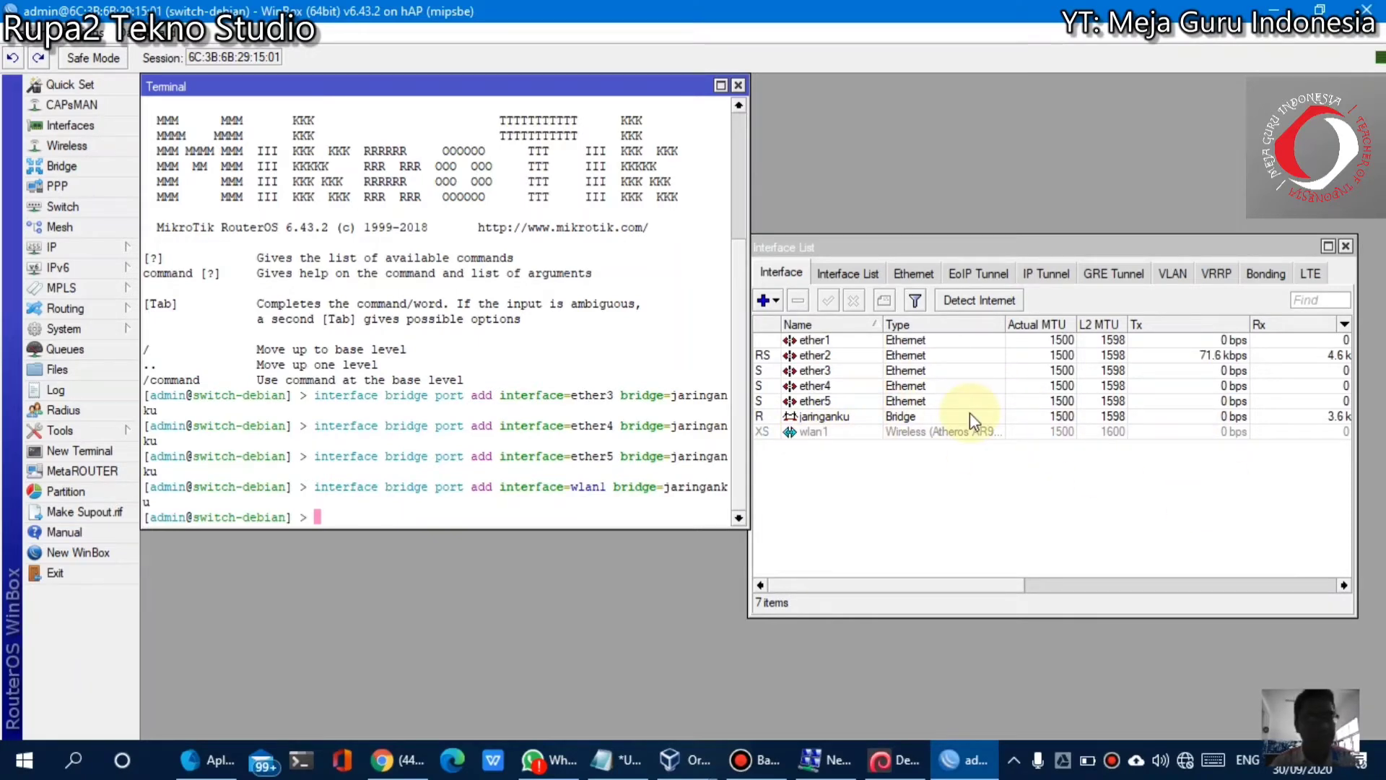
Close the Interface List, run interface print in a widened terminal, and type the ether1 DHCP-client command
{"action": "left_click", "coordinate": [1346, 245]}
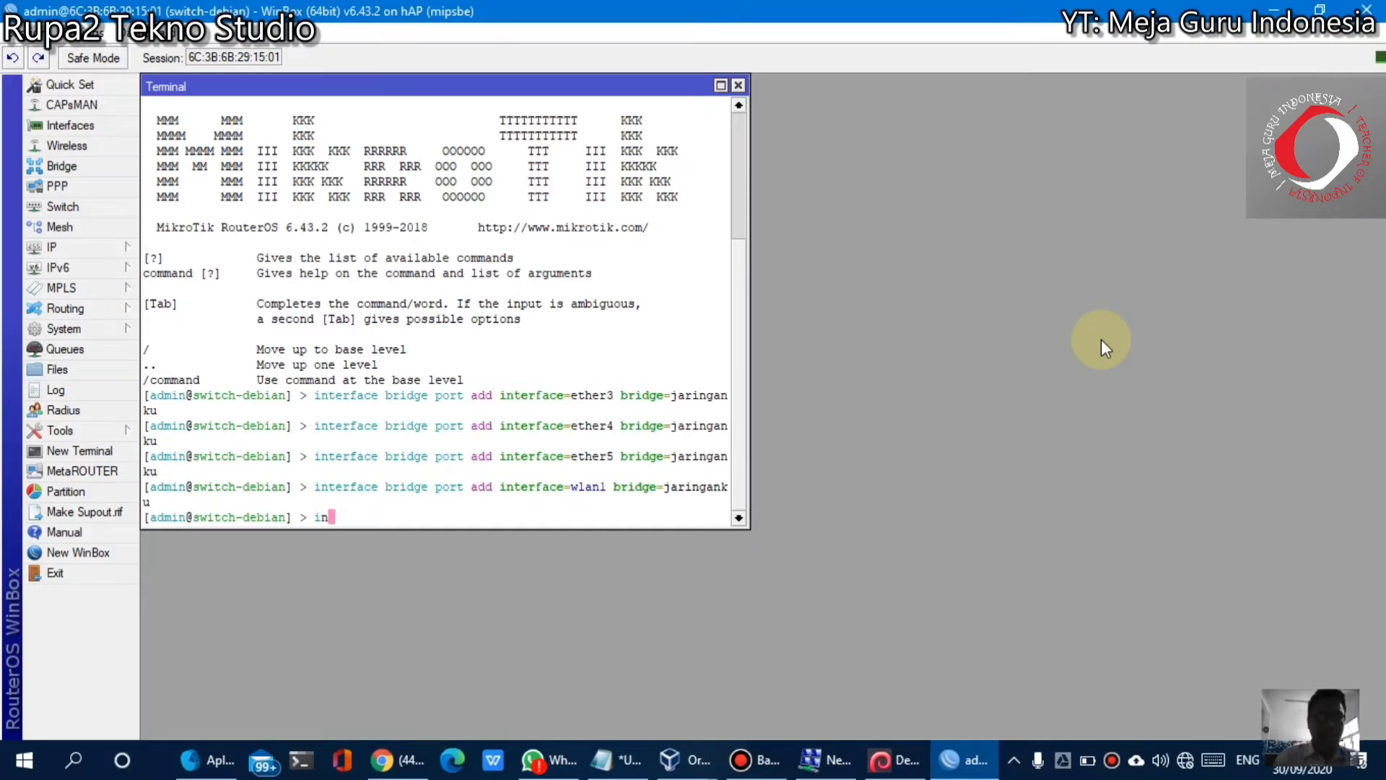
{"action": "type", "text": "terface prin"}
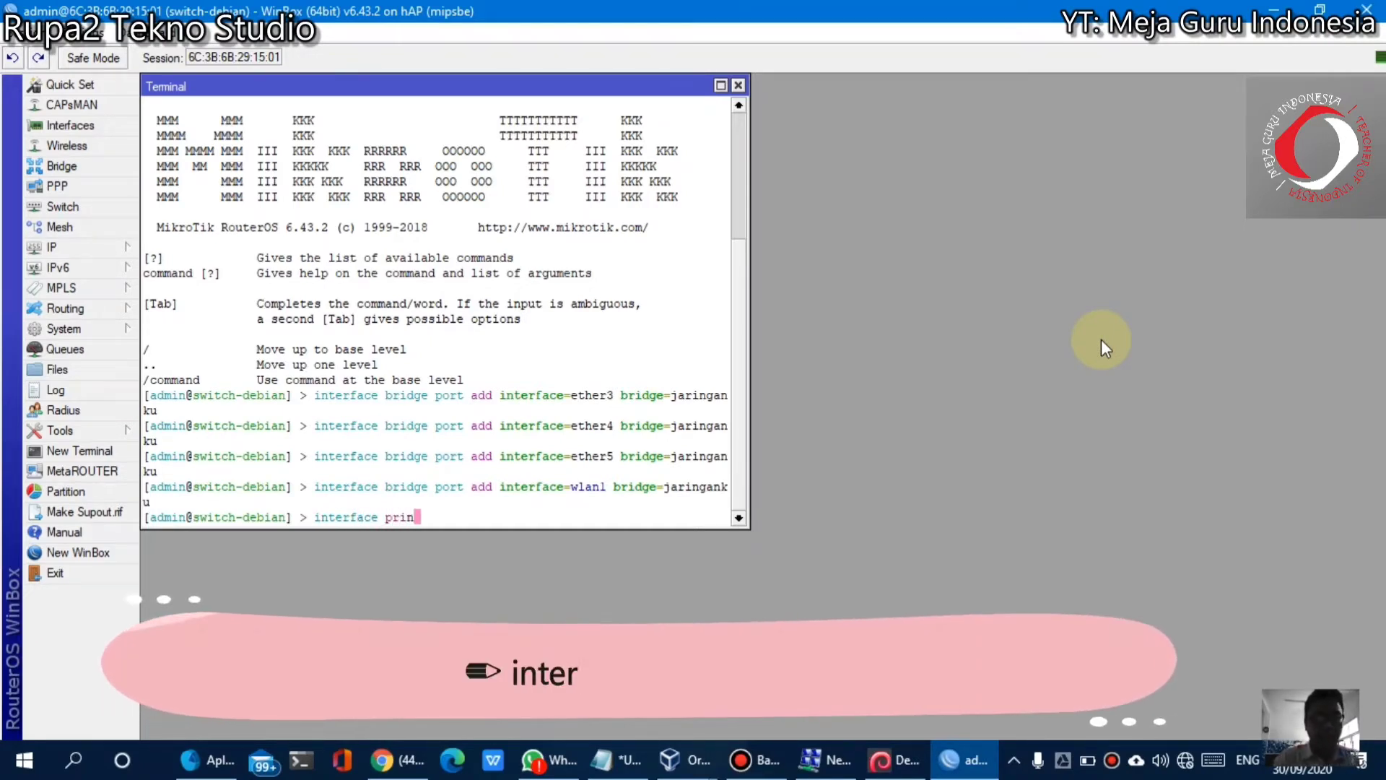
{"action": "type", "text": "t"}
{"action": "key", "text": "Return"}
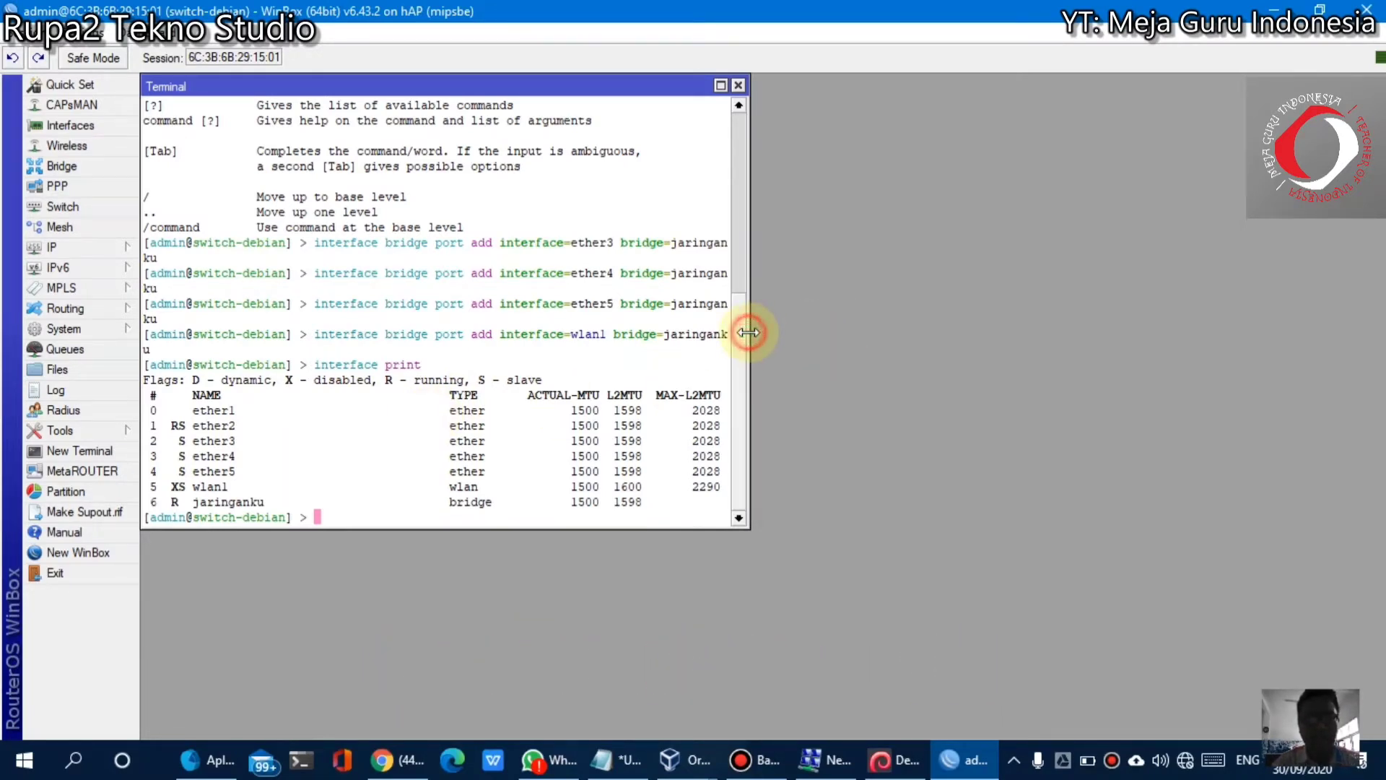
{"action": "left_click_drag", "start_coordinate": [749, 332], "coordinate": [837, 340]}
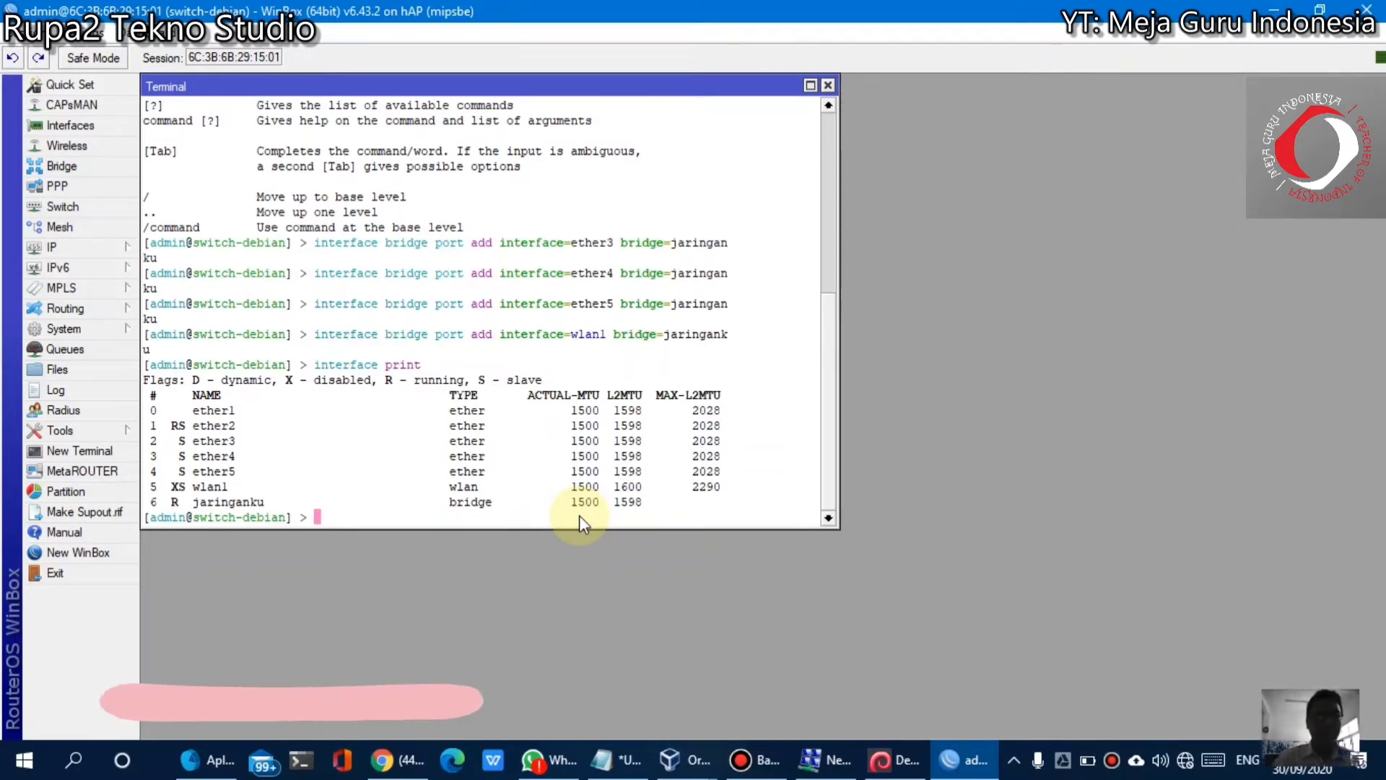
{"action": "type", "text": "ip"}
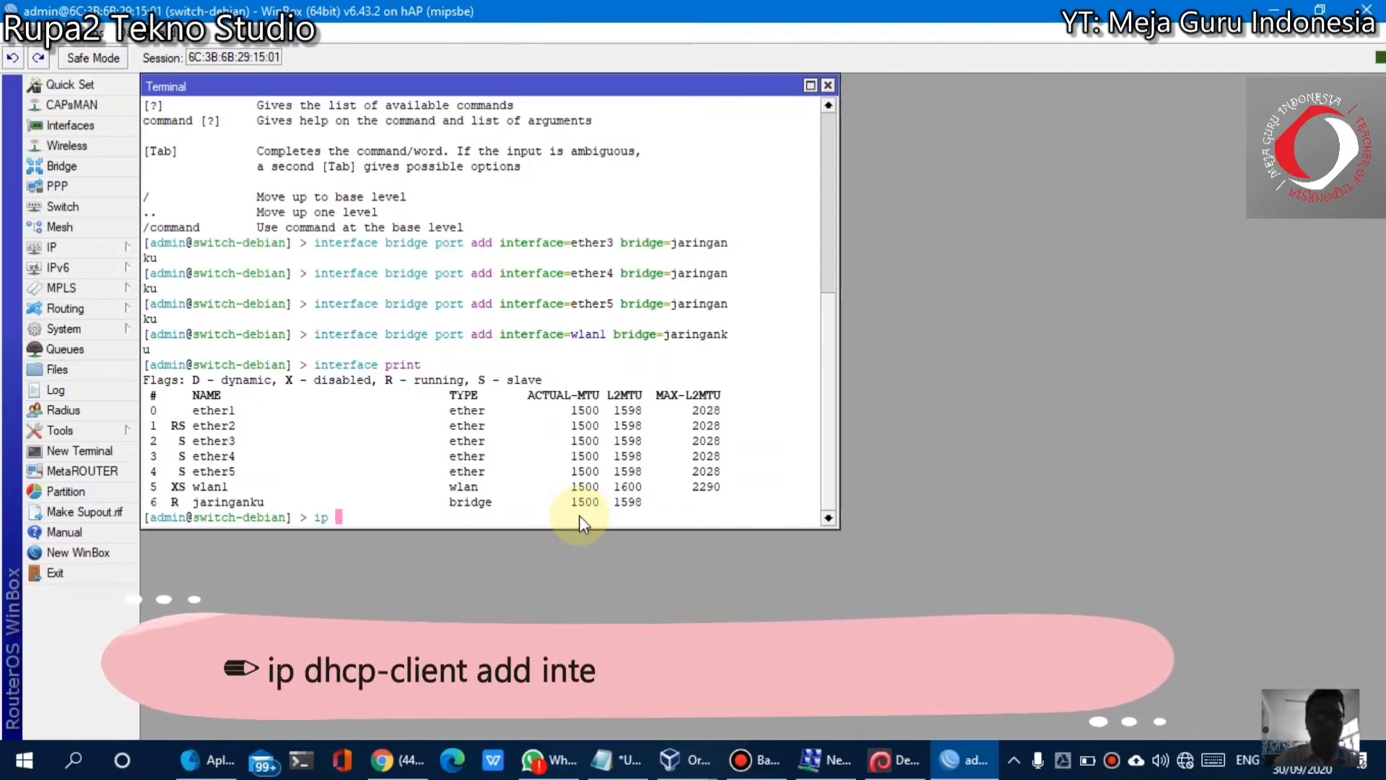
{"action": "type", "text": " dhcp-cl"}
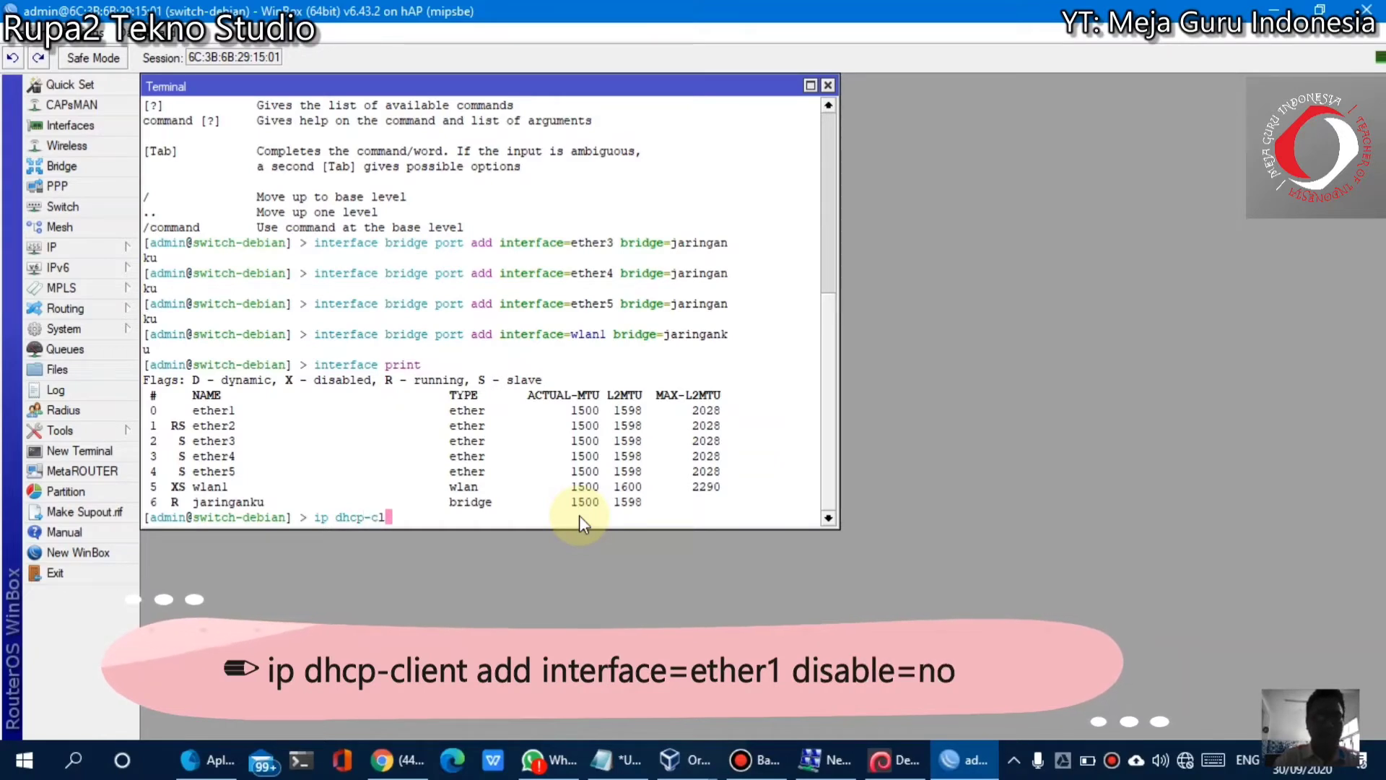
{"action": "type", "text": "ient "}
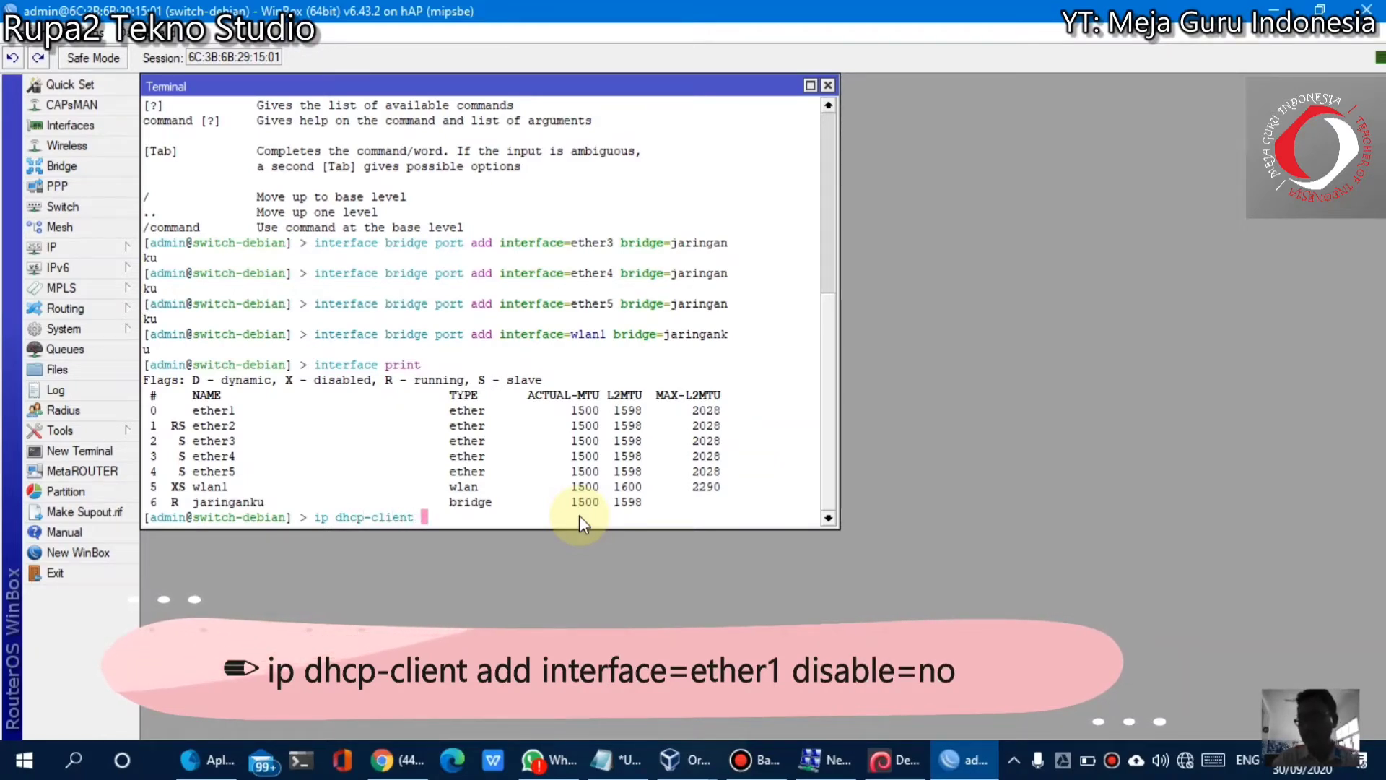
{"action": "type", "text": "add interface"}
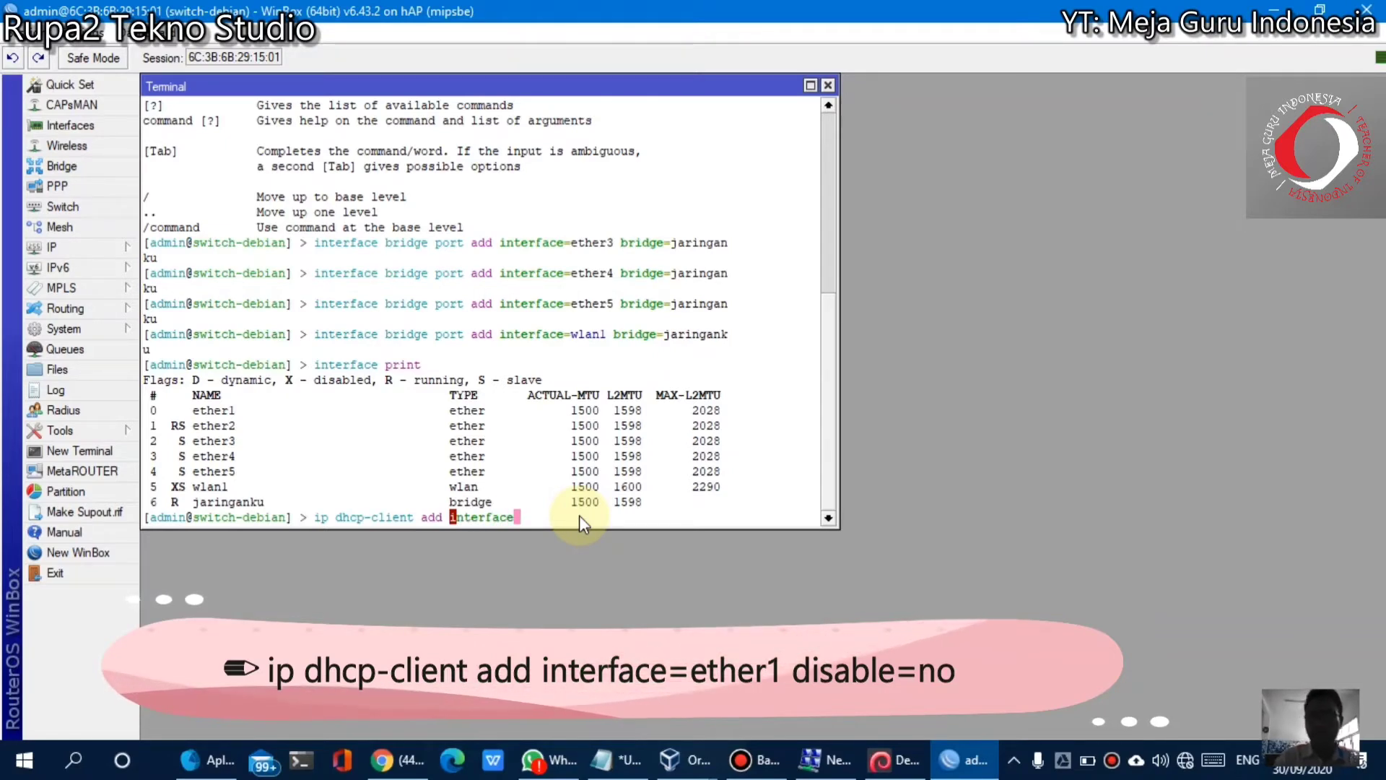
{"action": "type", "text": "=ether1"}
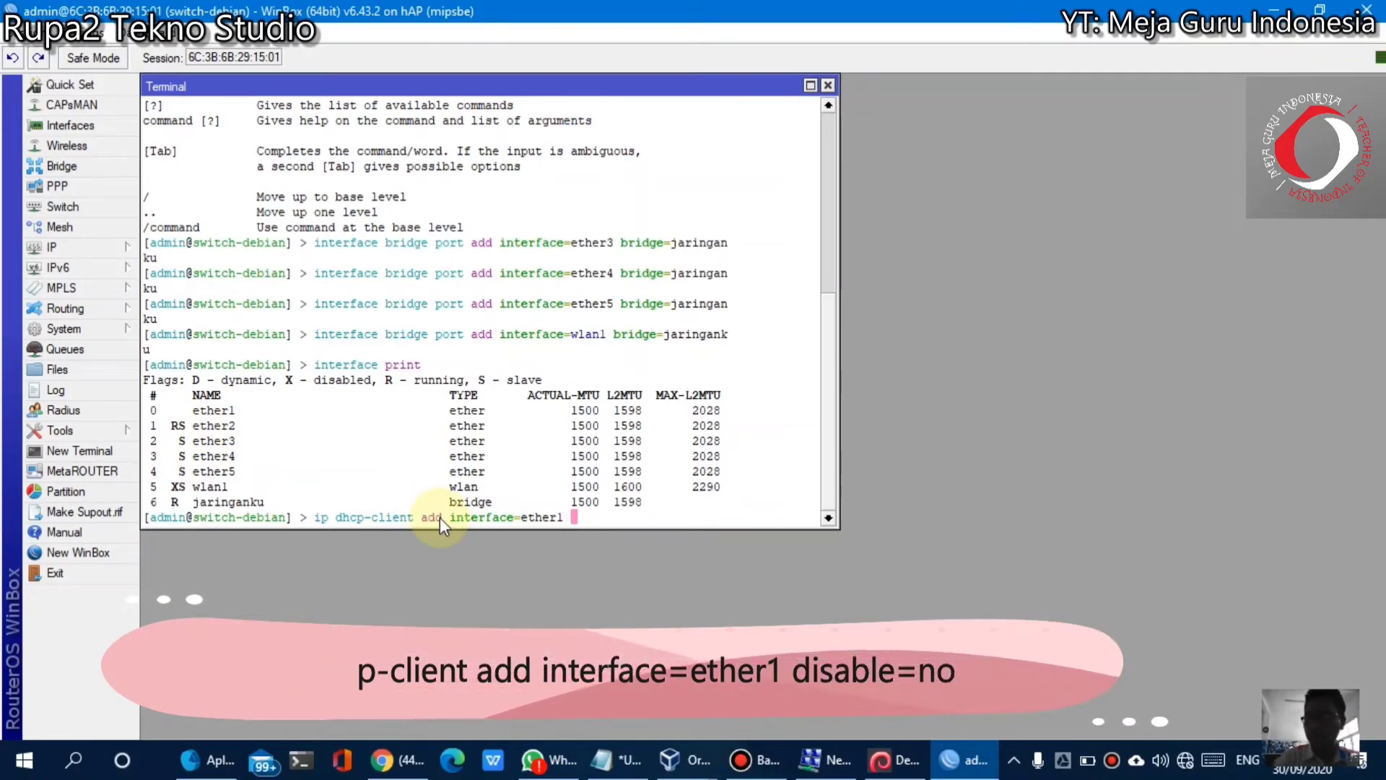
{"action": "type", "text": " disable"}
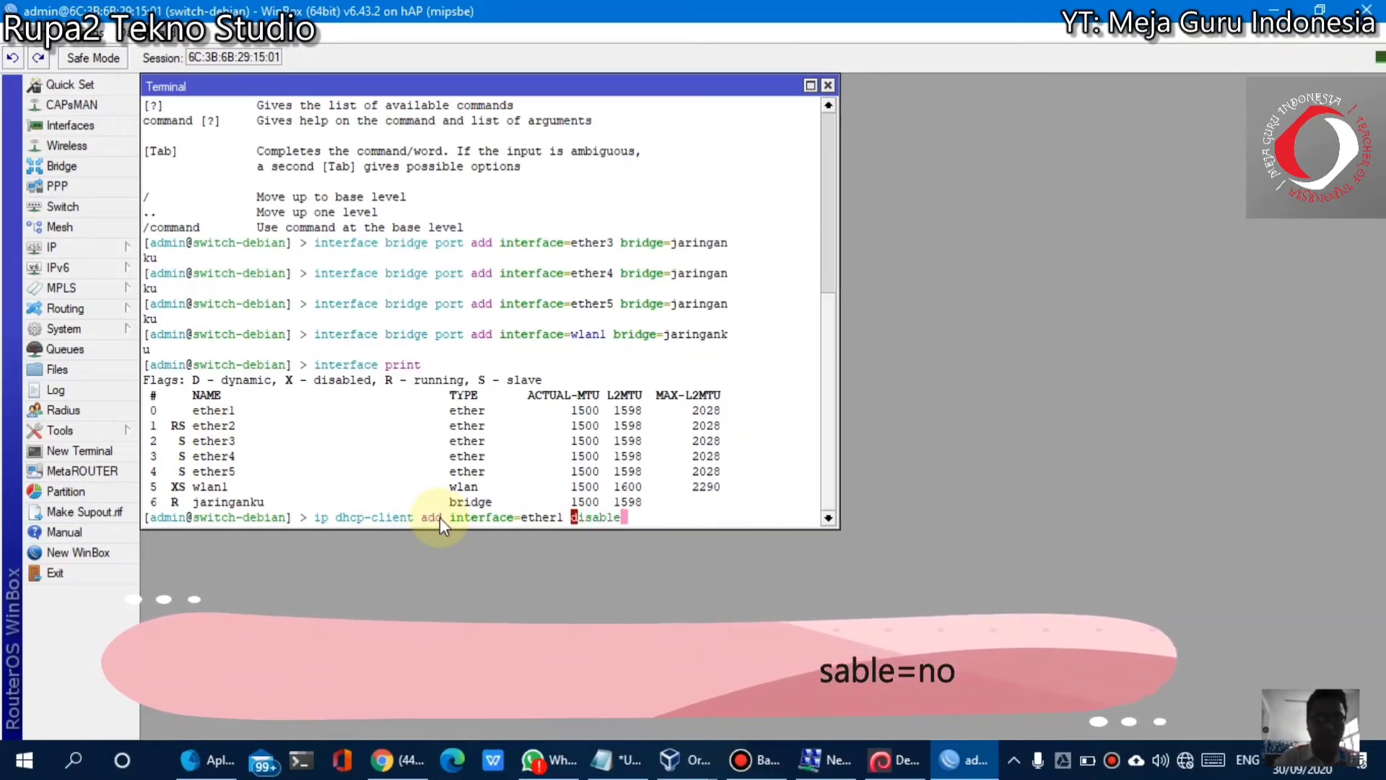
{"action": "type", "text": "=no"}
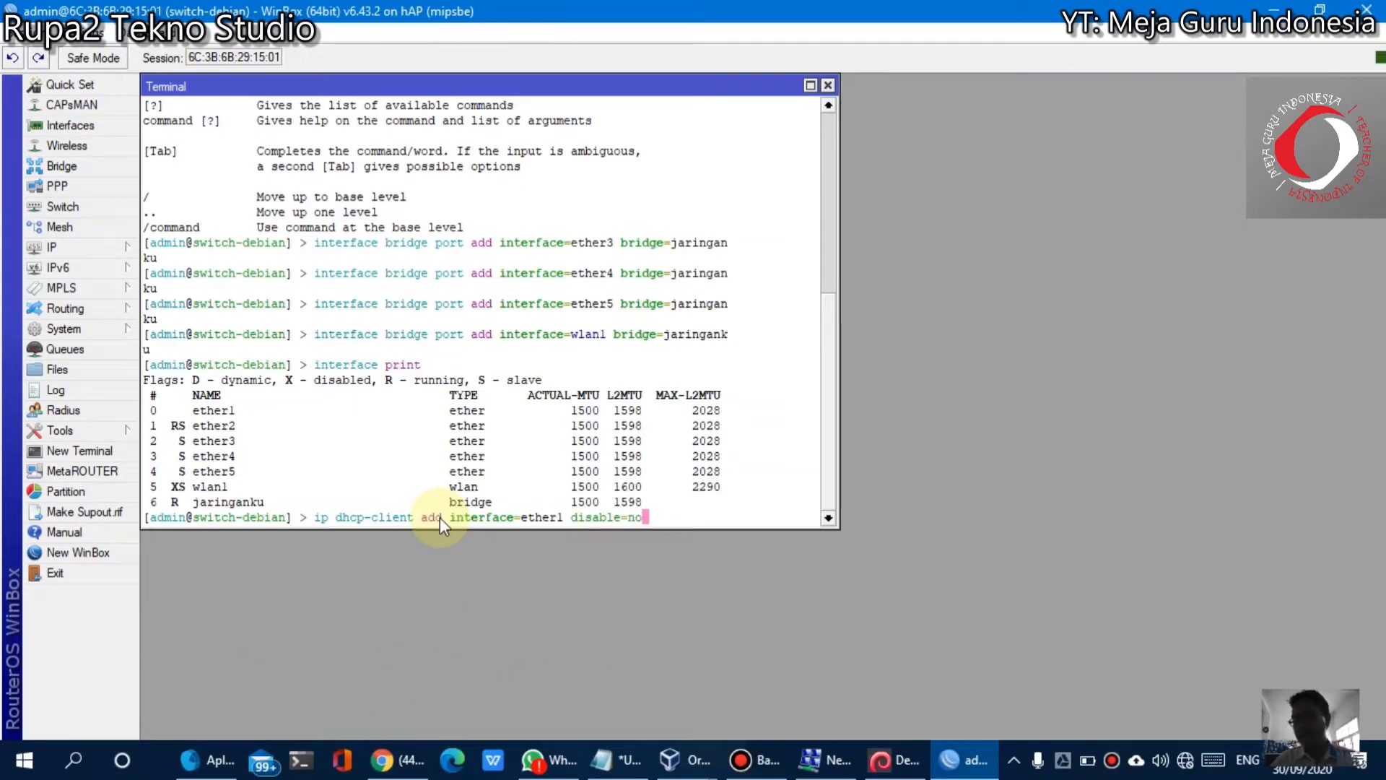
Run 'ip dhcp-client add interface=ether1 disable=no' so ether1 gets its address by DHCP
{"action": "key", "text": "Return"}
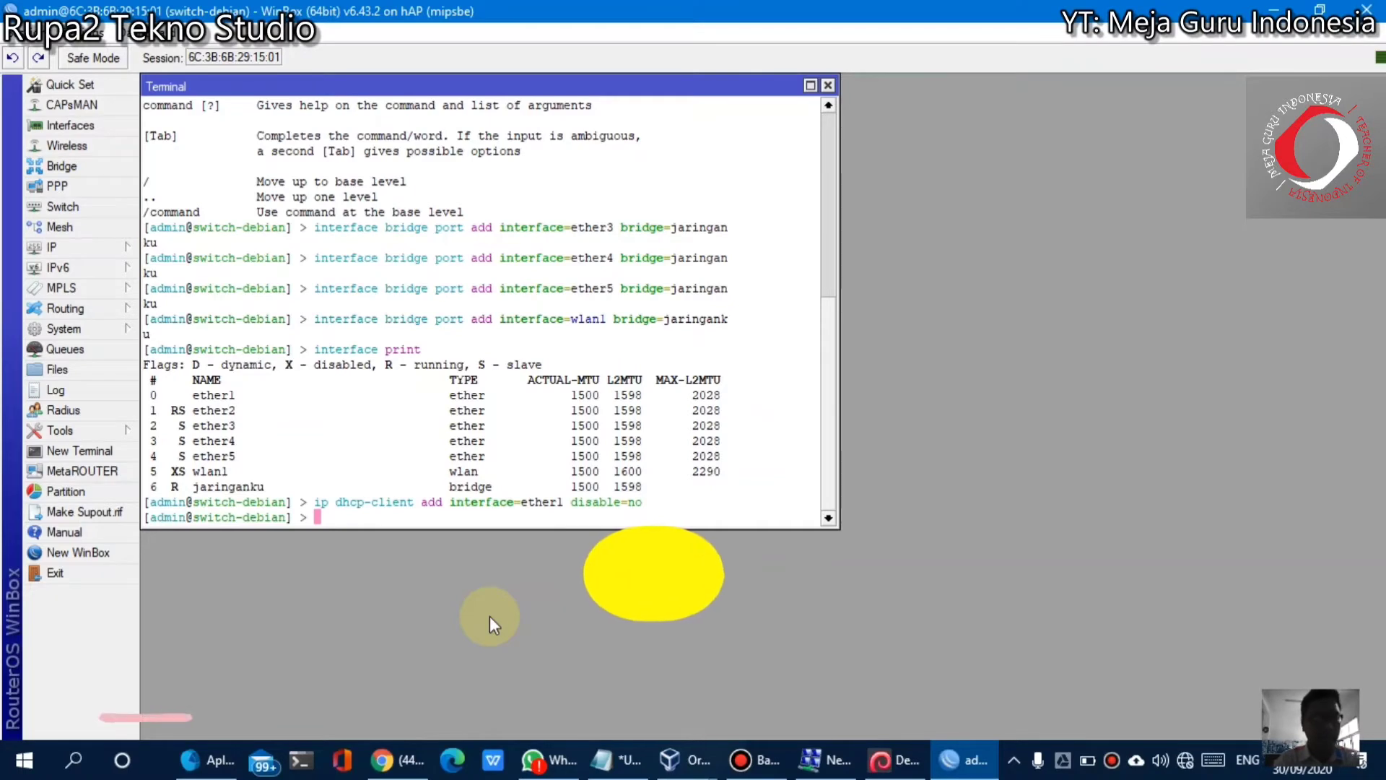
Add a srcnat masquerade NAT rule, fixing the misspelled 'masquarede' with Tab completion
{"action": "type", "text": "ip fi"}
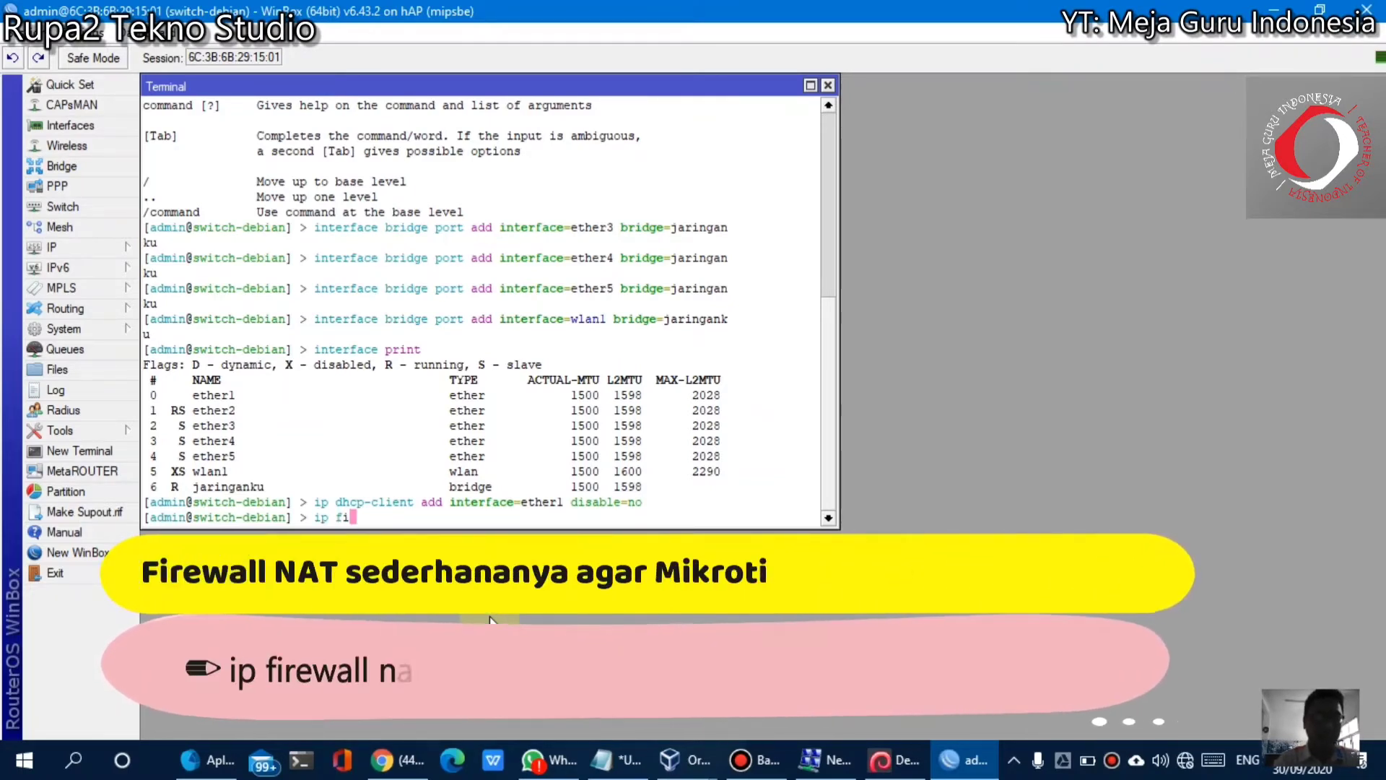
{"action": "type", "text": "rewall "}
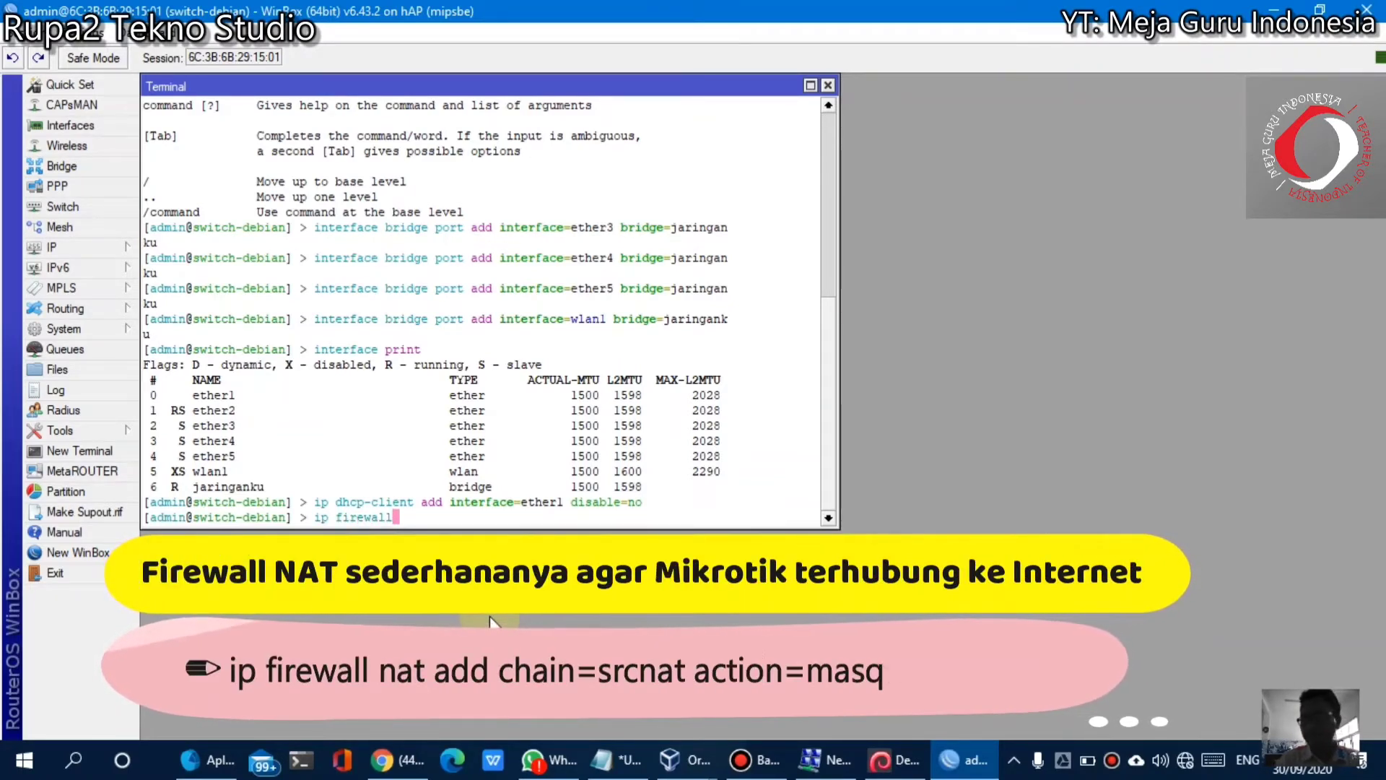
{"action": "type", "text": "nat ad"}
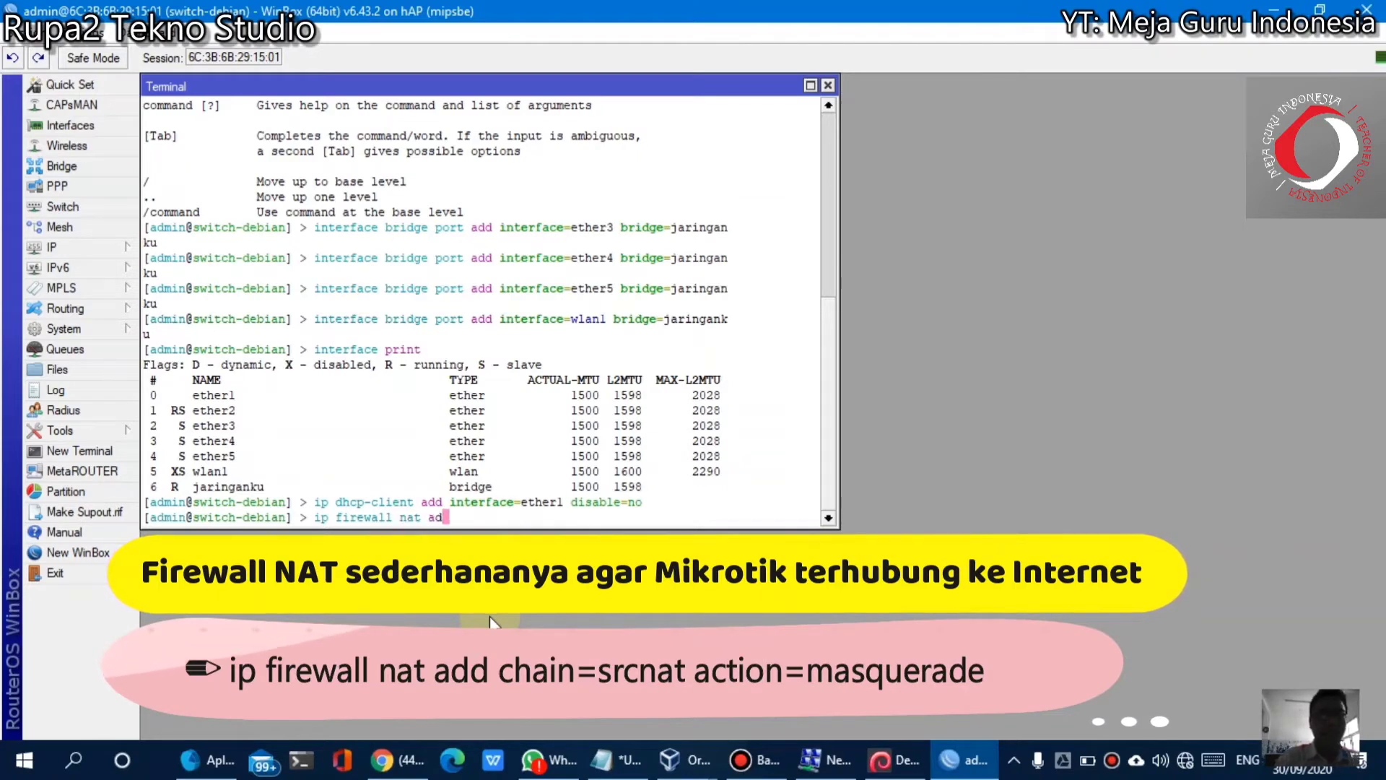
{"action": "type", "text": "d chain"}
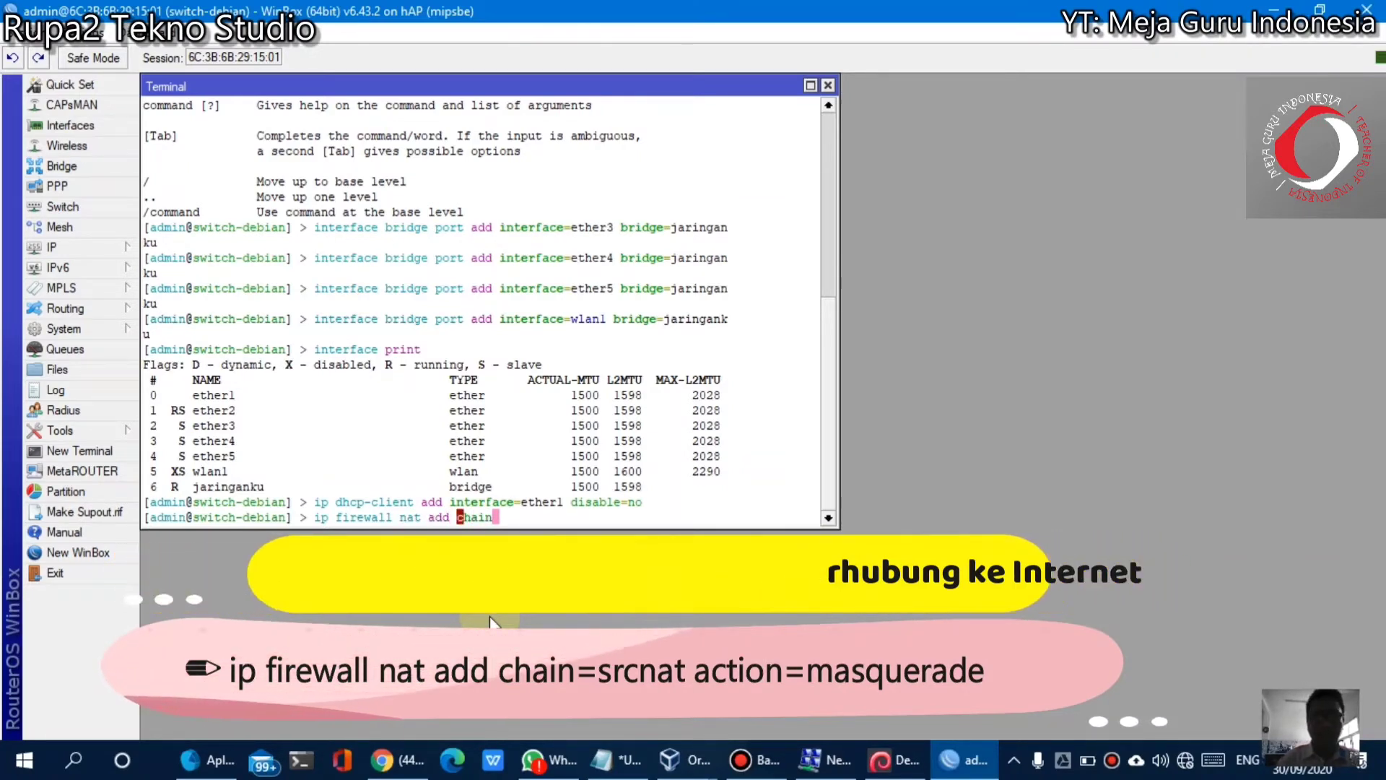
{"action": "type", "text": "=srcnat"}
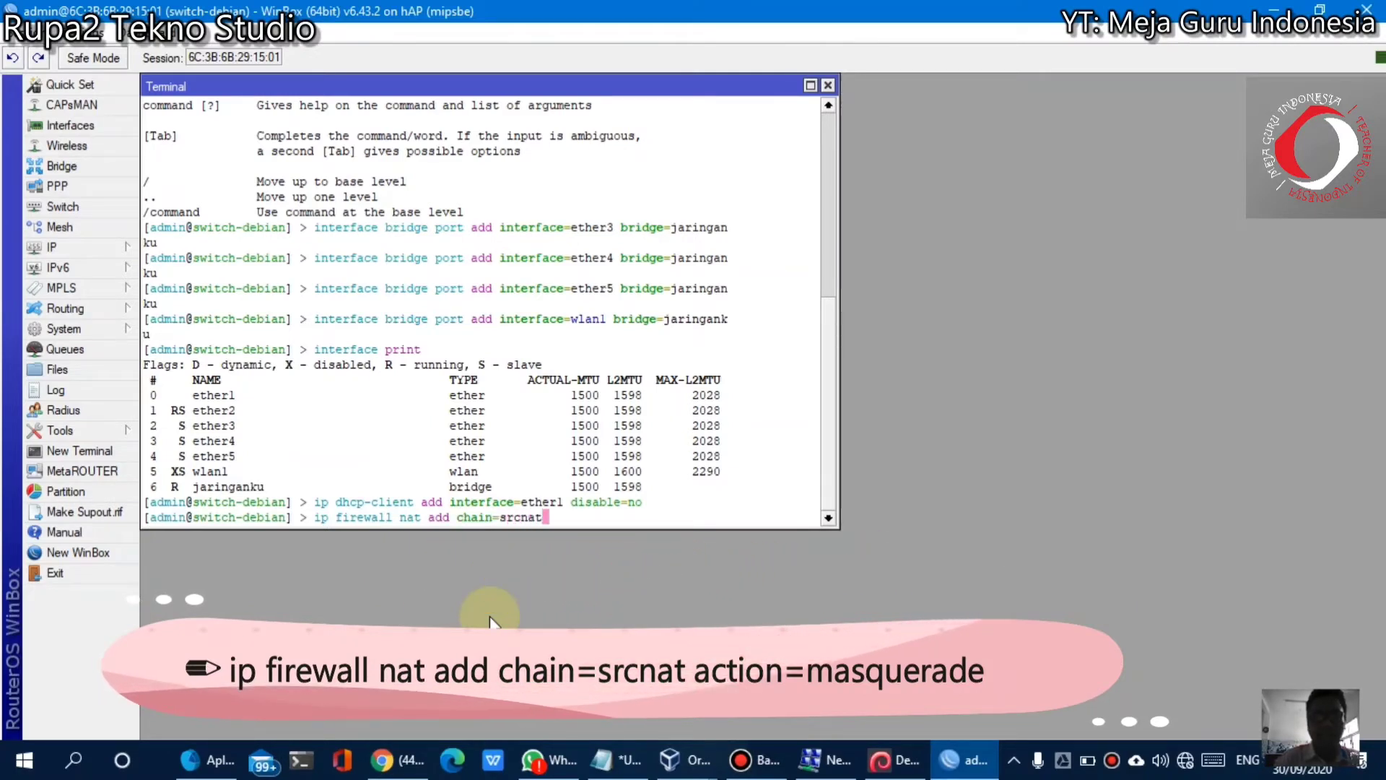
{"action": "type", "text": " acti"}
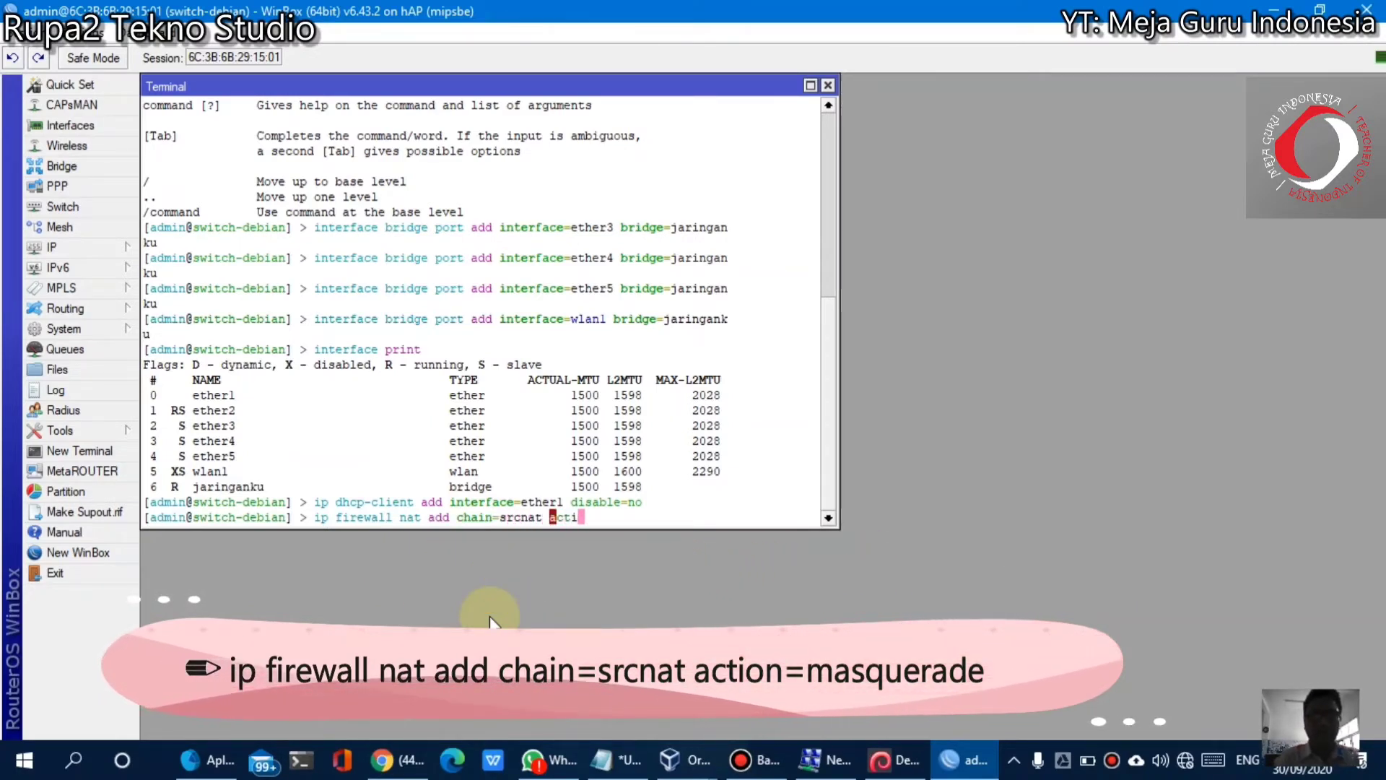
{"action": "type", "text": "on=masqu"}
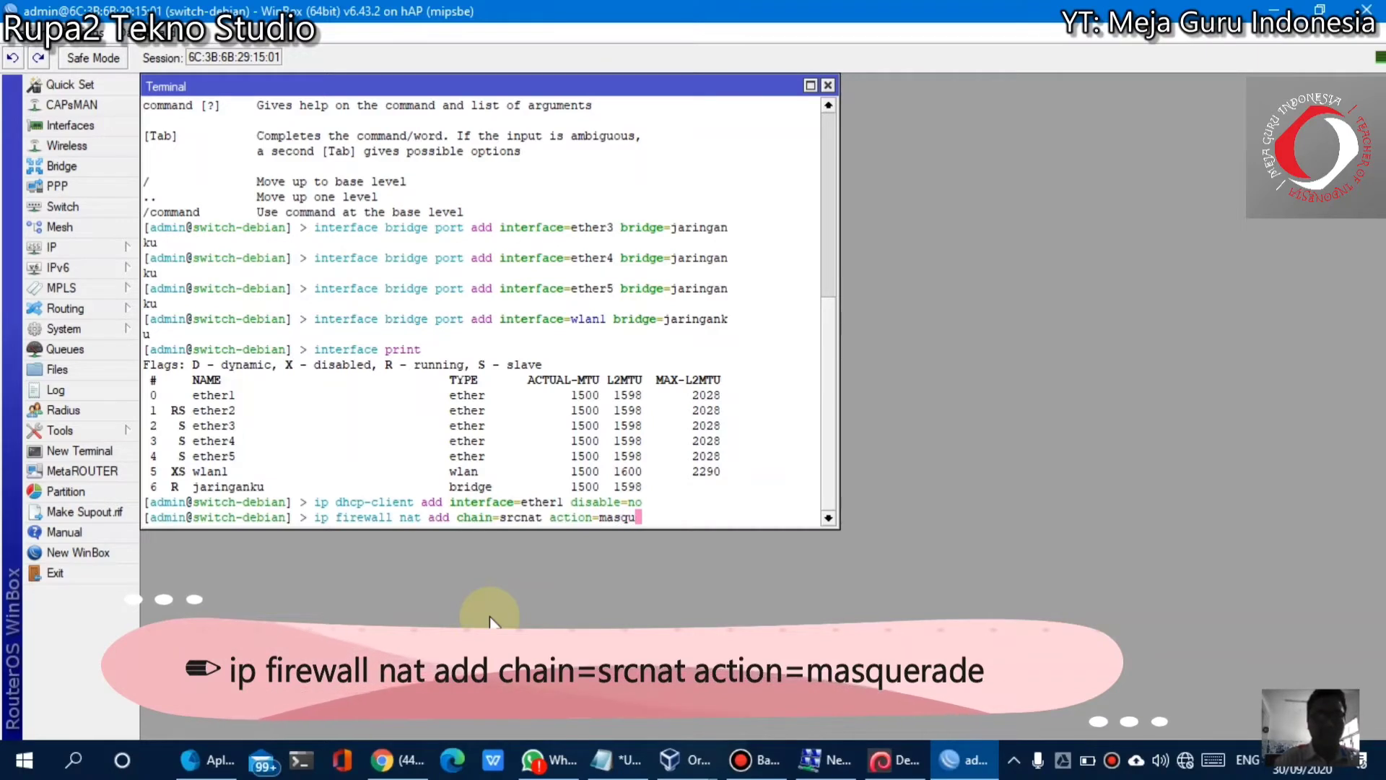
{"action": "type", "text": "arede"}
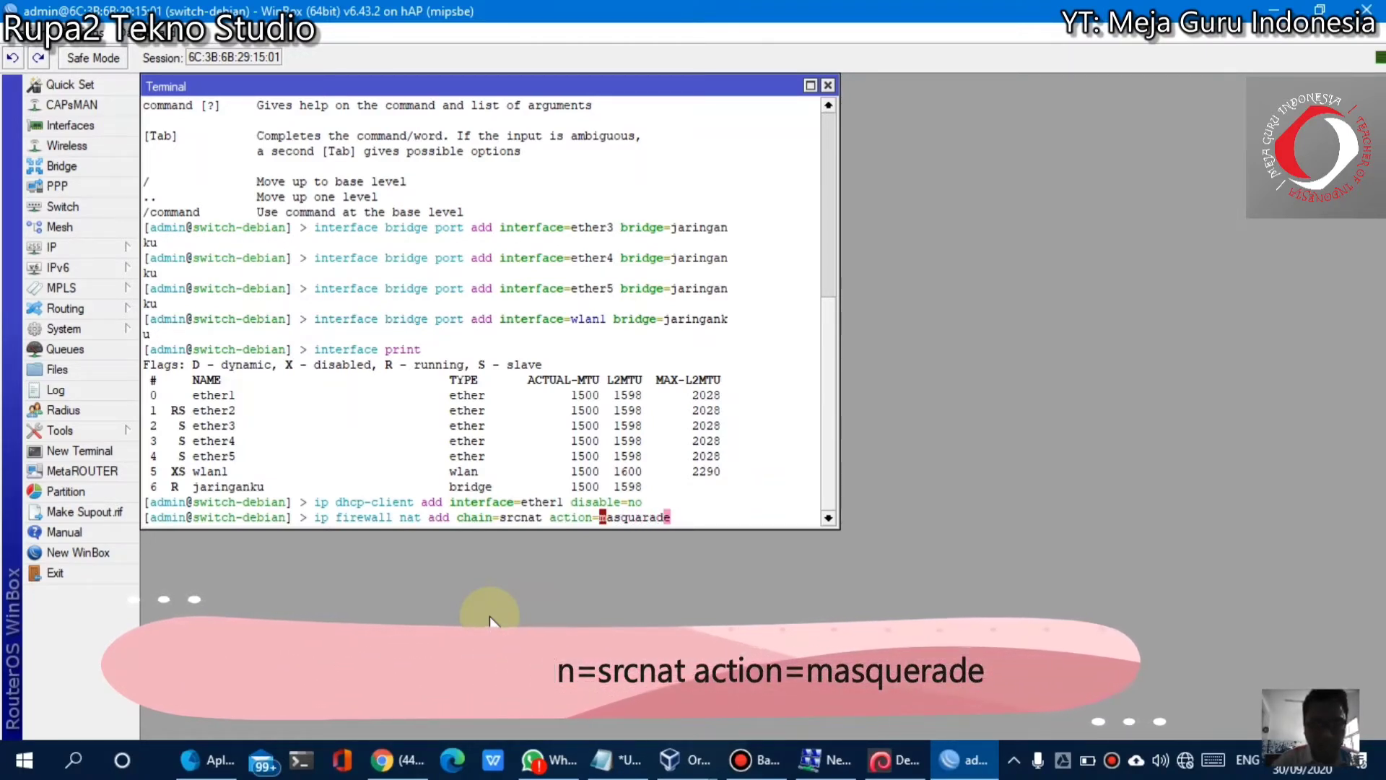
{"action": "key", "text": "BackSpace"}
{"action": "key", "text": "BackSpace"}
{"action": "key", "text": "BackSpace"}
{"action": "key", "text": "BackSpace"}
{"action": "key", "text": "BackSpace"}
{"action": "key", "text": "BackSpace"}
{"action": "key", "text": "BackSpace"}
{"action": "key", "text": "Tab"}
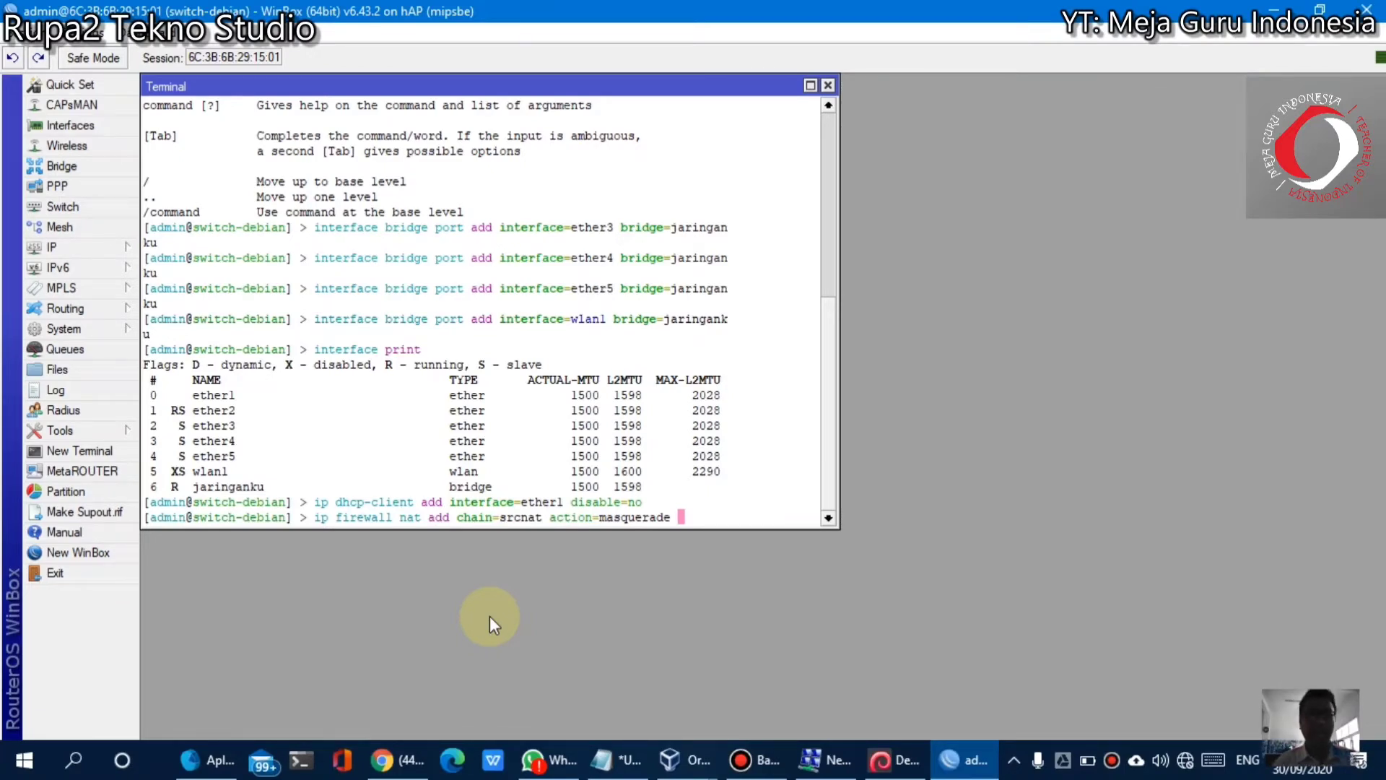
{"action": "key", "text": "Return"}
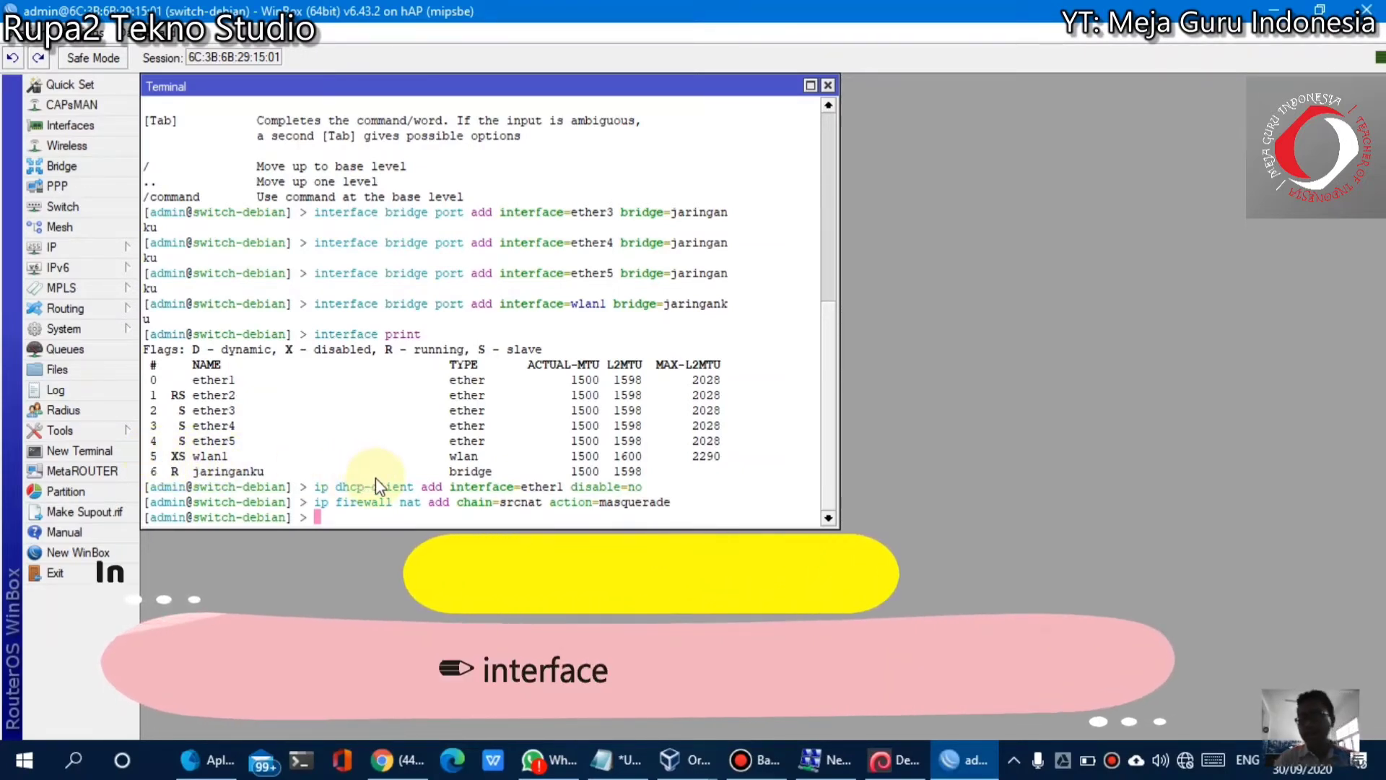
Enable interface 5 (wlan1) and list interfaces to confirm it is no longer disabled
{"action": "type", "text": "interfac"}
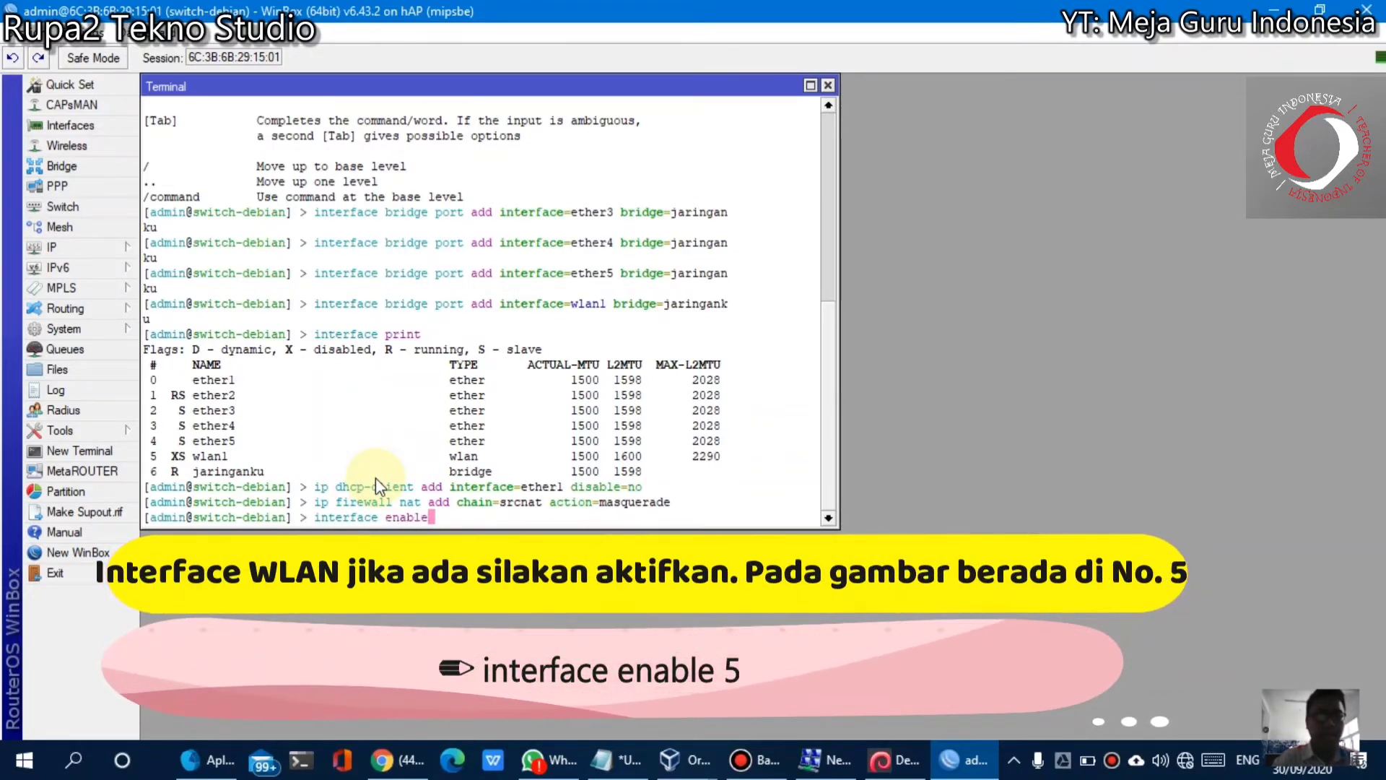
{"action": "type", "text": "e enable "}
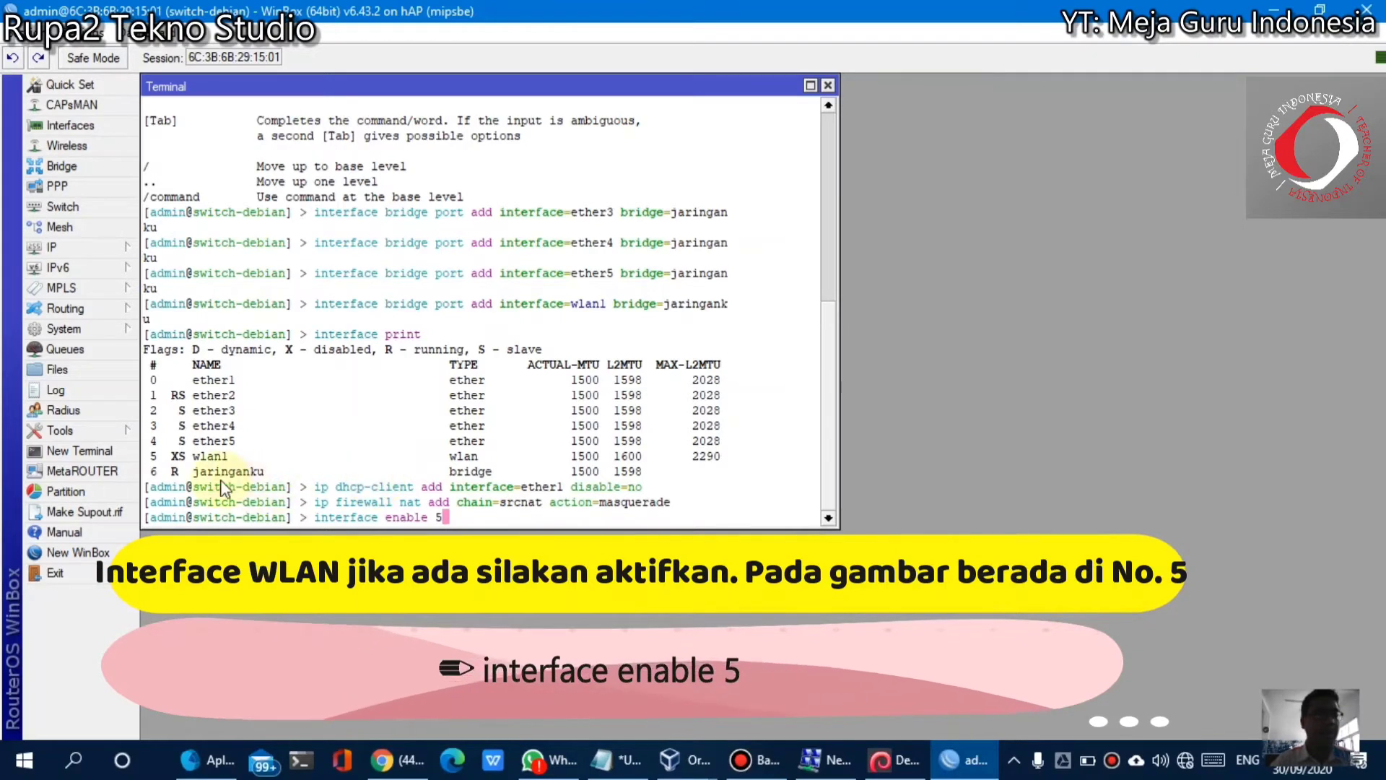
{"action": "type", "text": "5"}
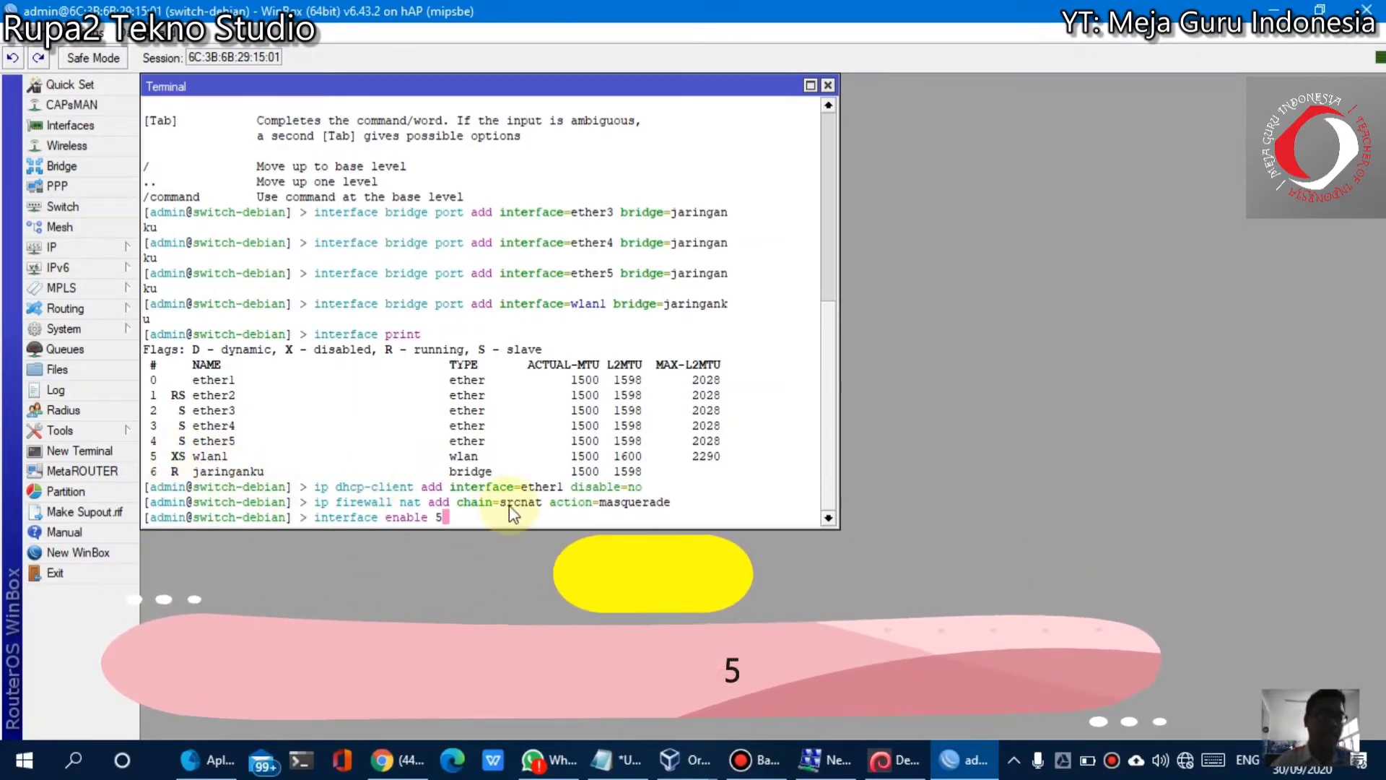
{"action": "key", "text": "Return"}
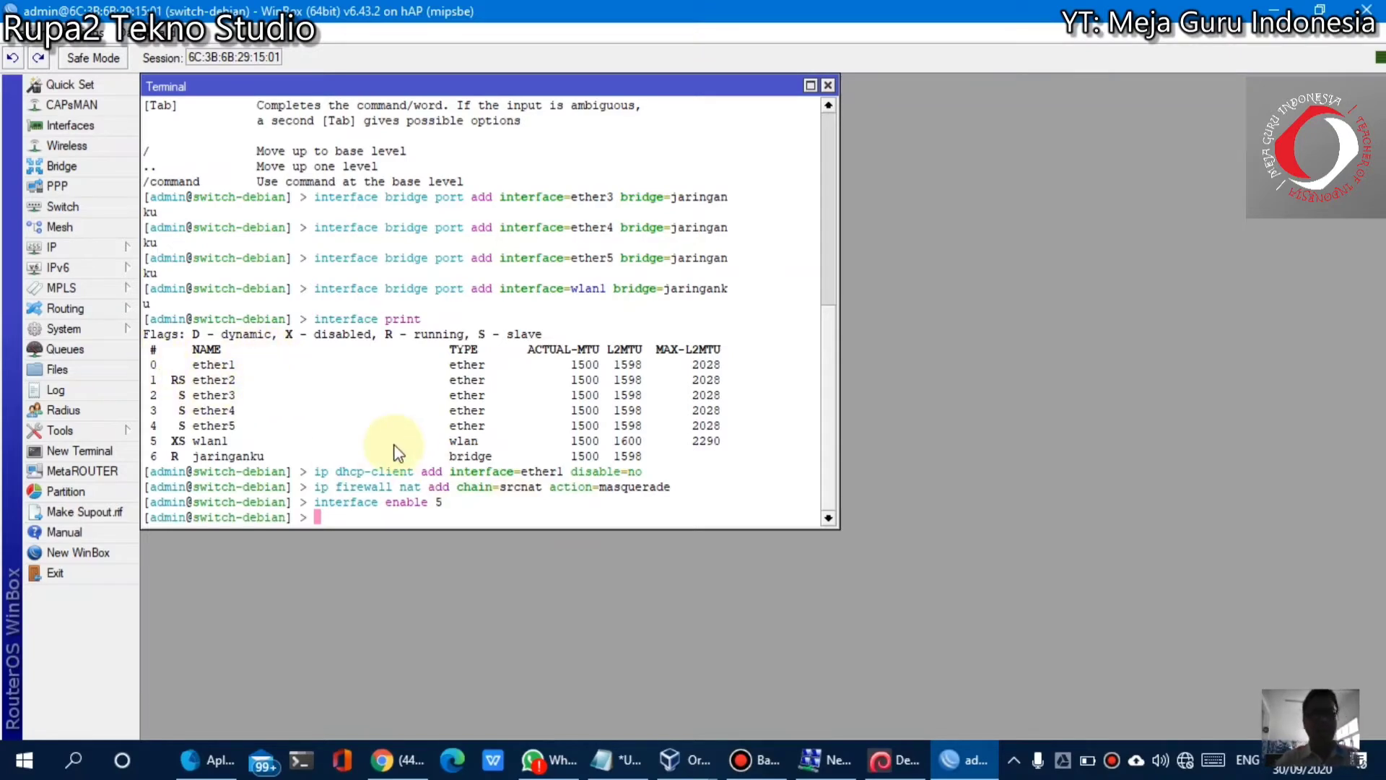
{"action": "type", "text": "interfa"}
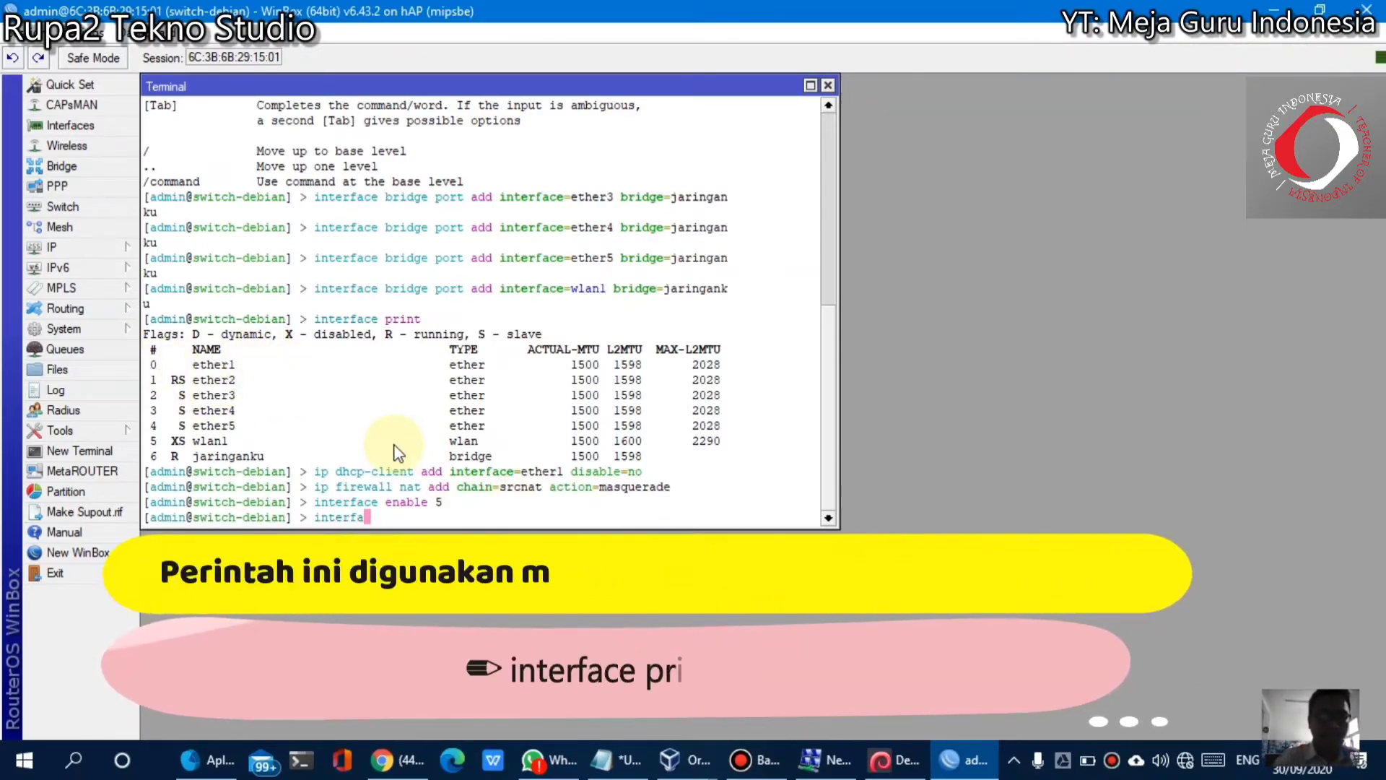
{"action": "type", "text": "ce print"}
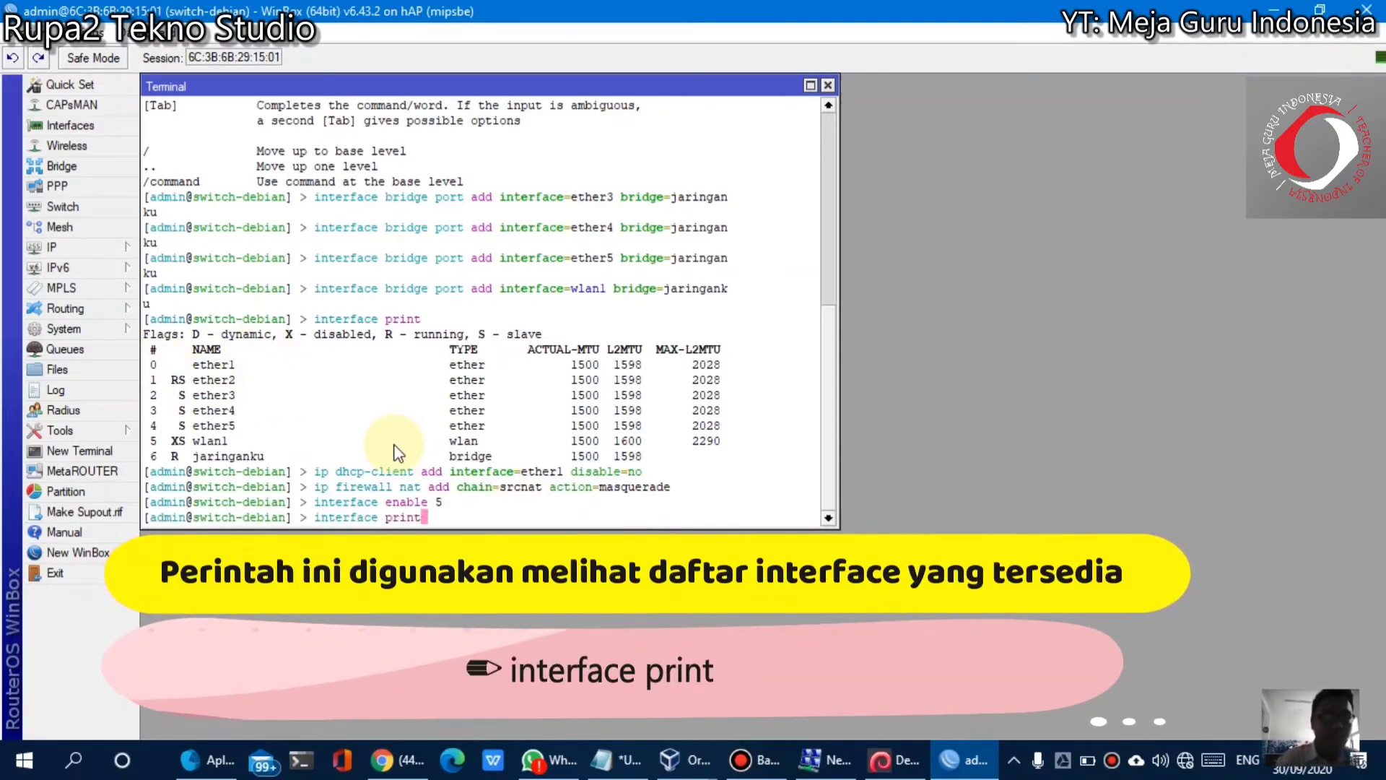
{"action": "key", "text": "Return"}
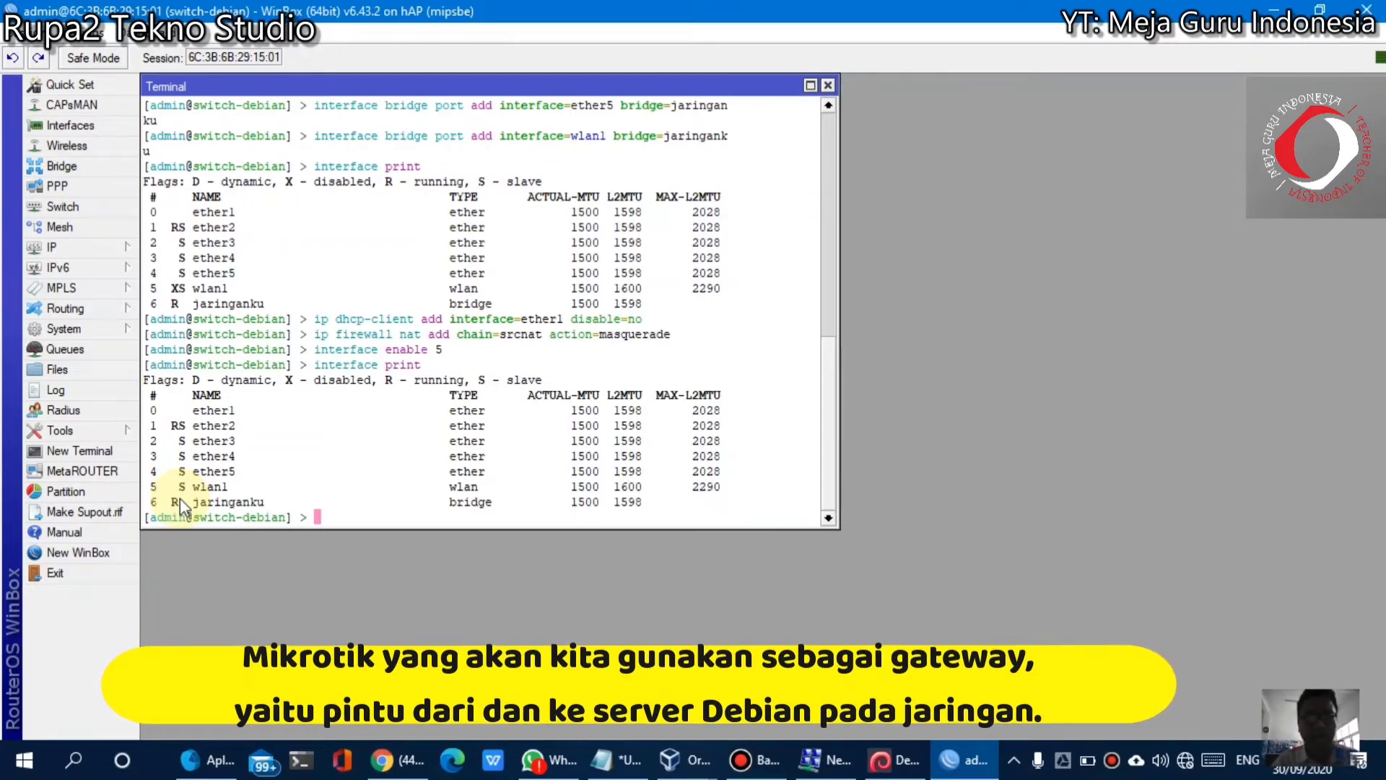
{"action": "left_click", "coordinate": [889, 774]}
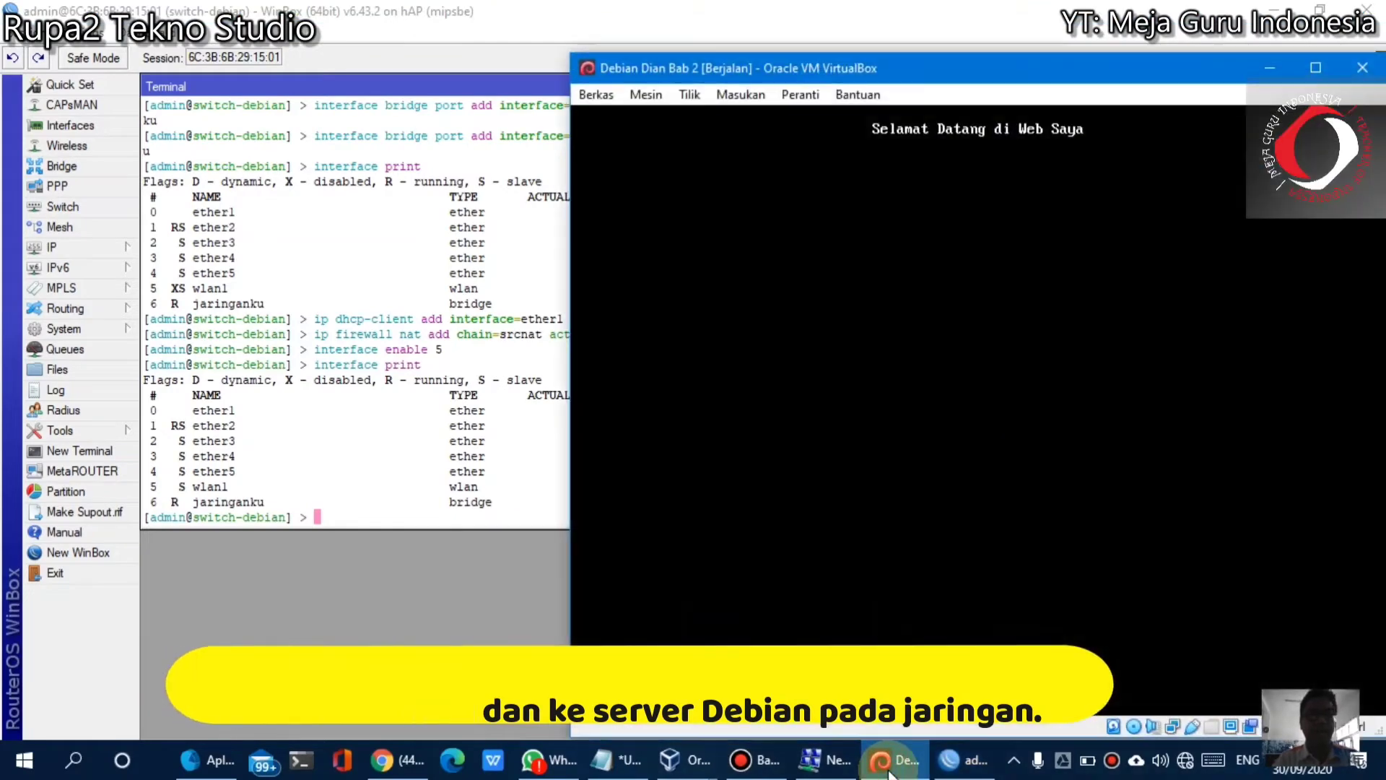
{"action": "left_click", "coordinate": [889, 773]}
{"action": "left_click", "coordinate": [600, 764]}
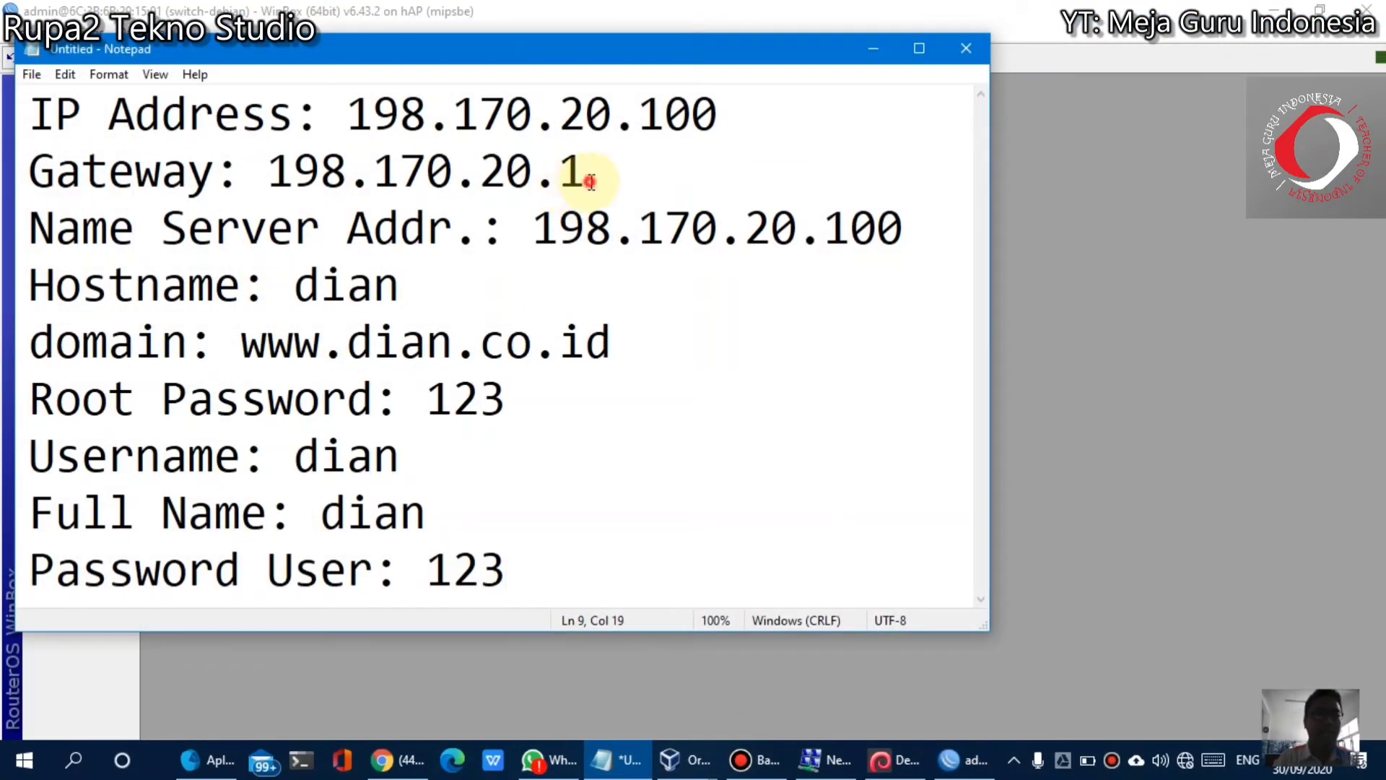
{"action": "left_click_drag", "start_coordinate": [586, 186], "coordinate": [19, 185]}
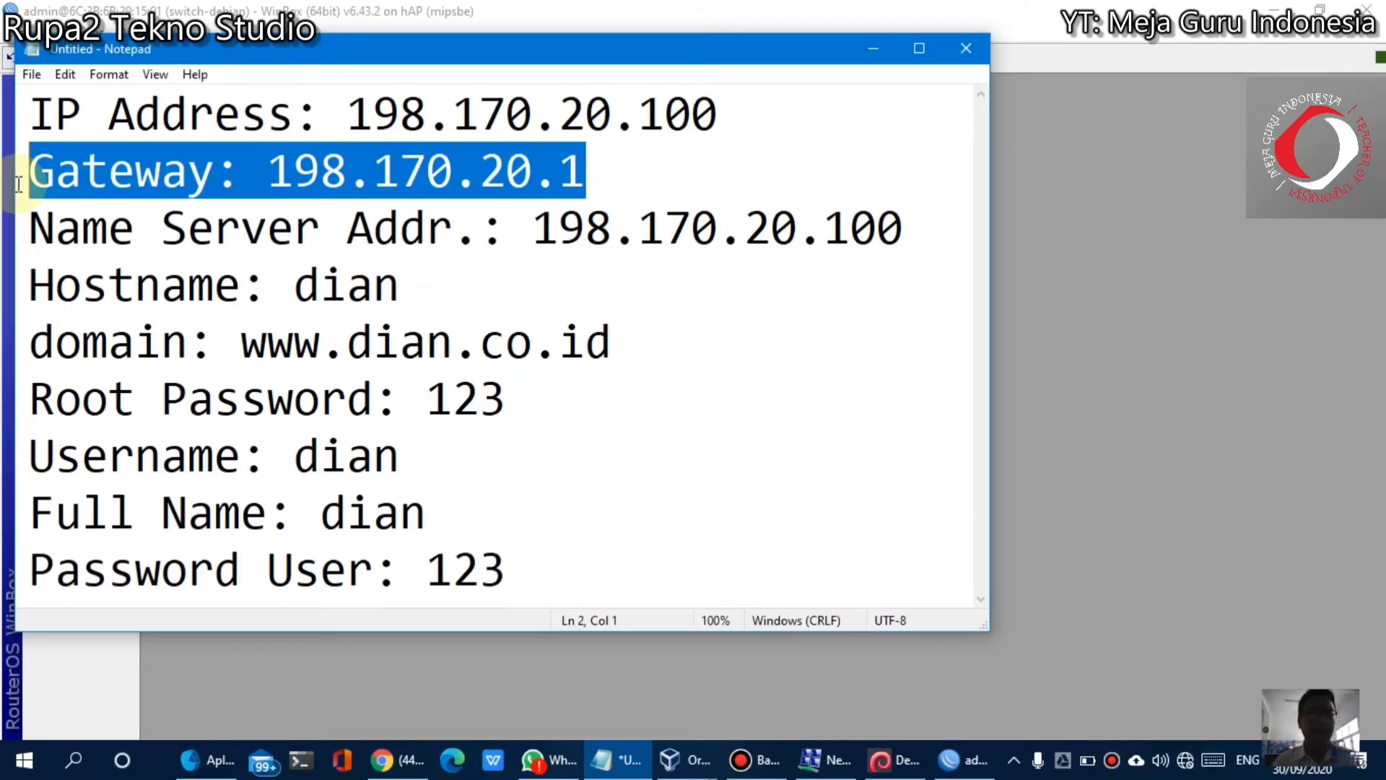
{"action": "left_click", "coordinate": [1088, 232]}
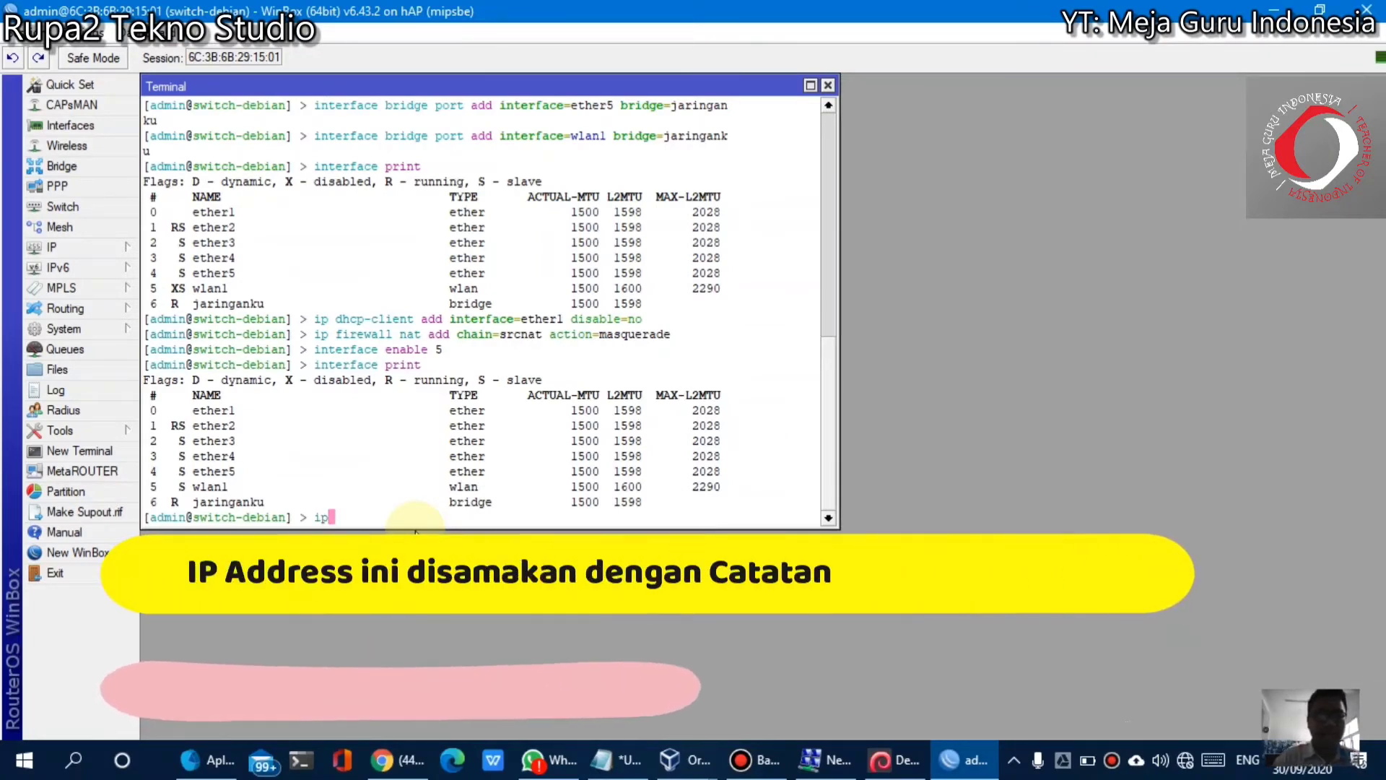
Assign address 198.170.20.1/24 to the jaringanku bridge with ip address add
{"action": "type", "text": "ip address"}
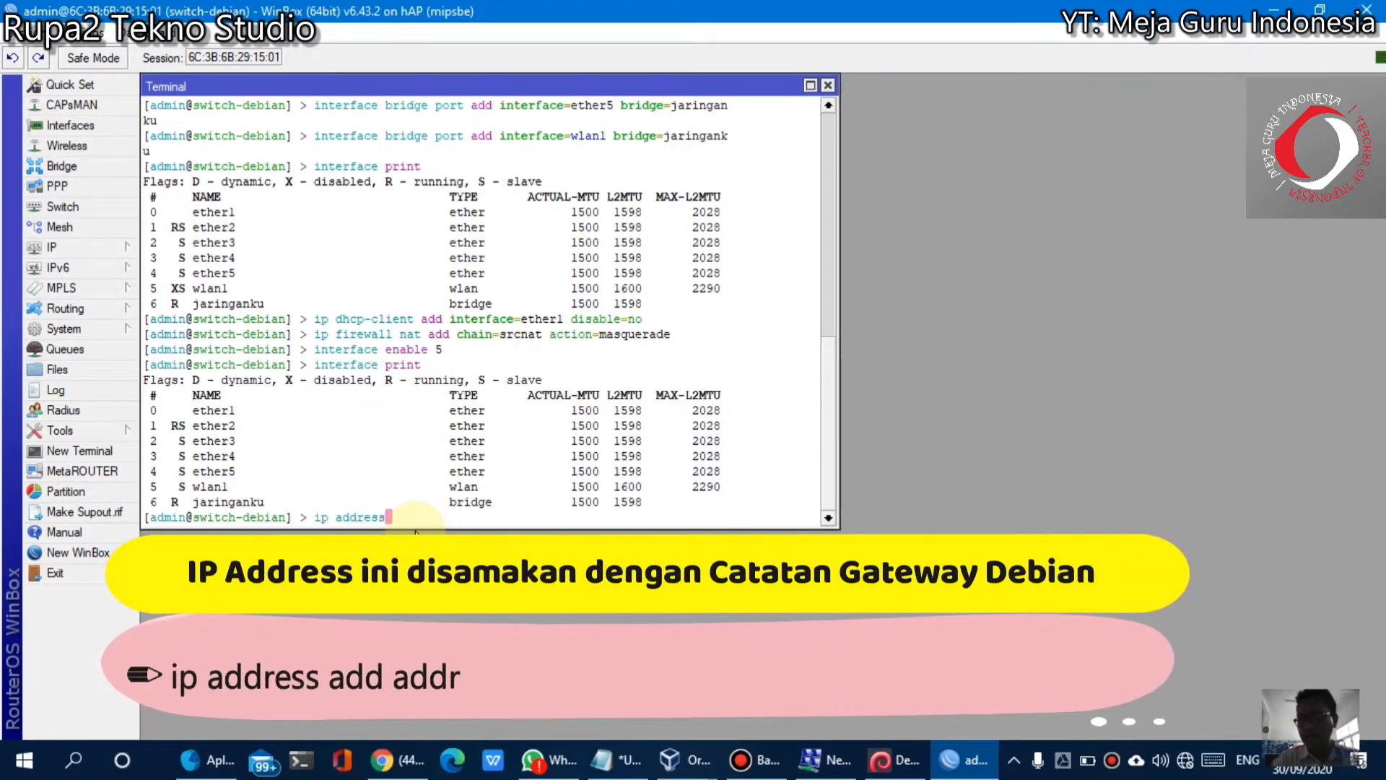
{"action": "type", "text": " add address"}
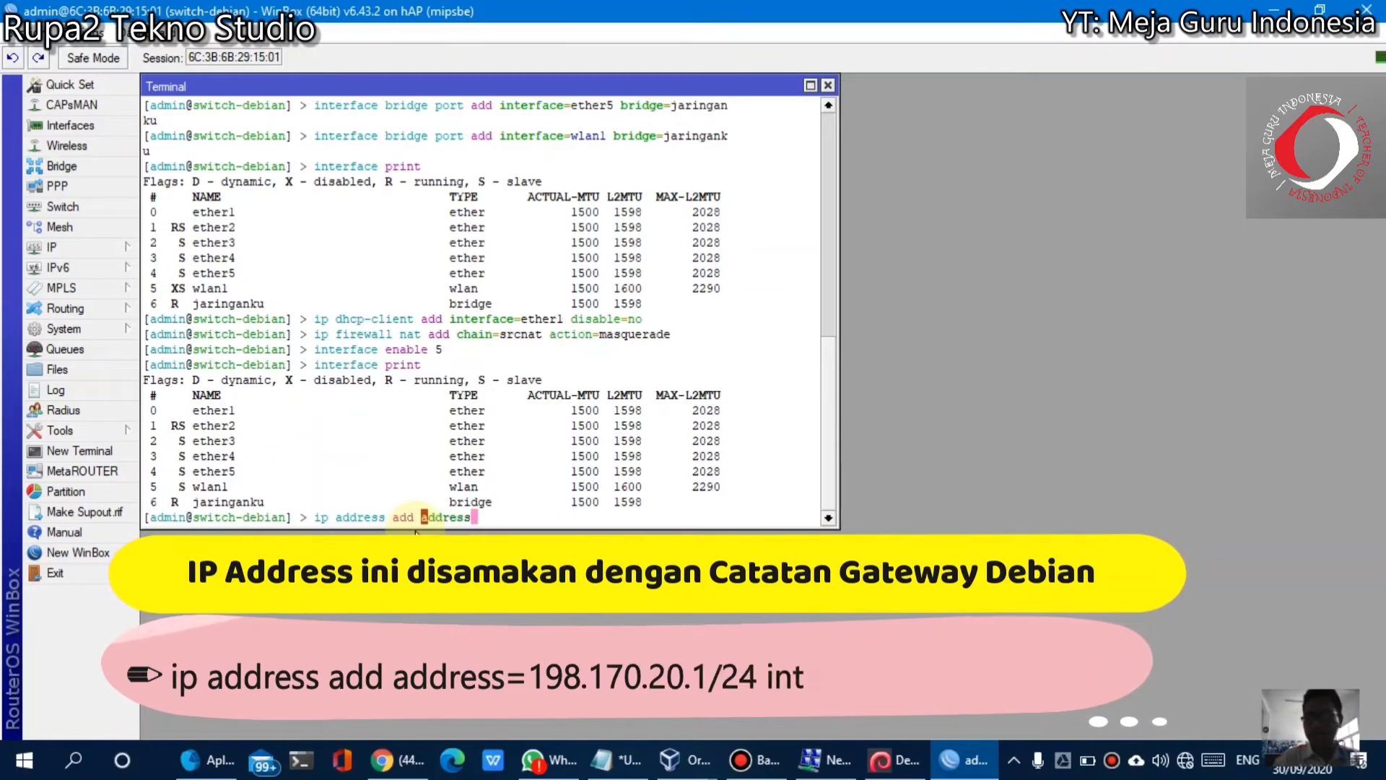
{"action": "type", "text": "="}
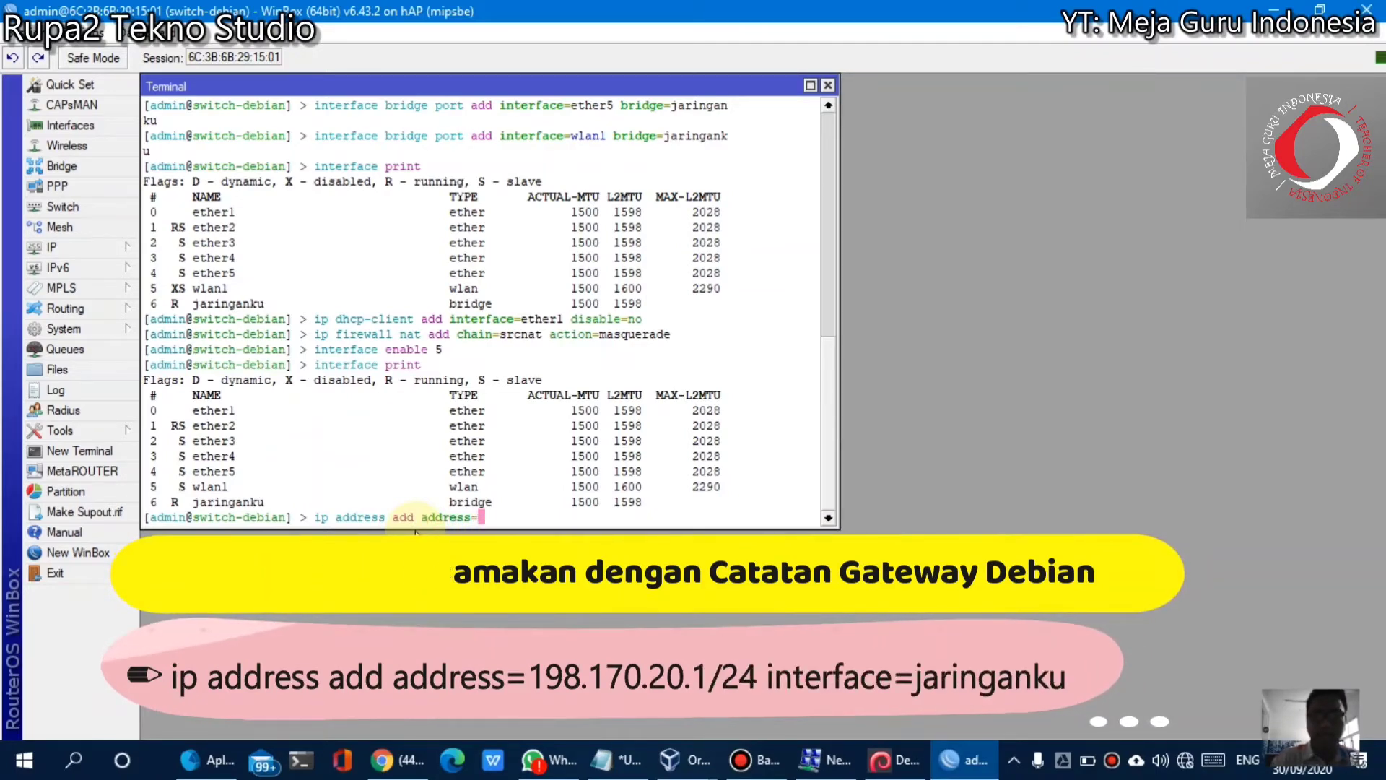
{"action": "type", "text": "198.170.20.1/"}
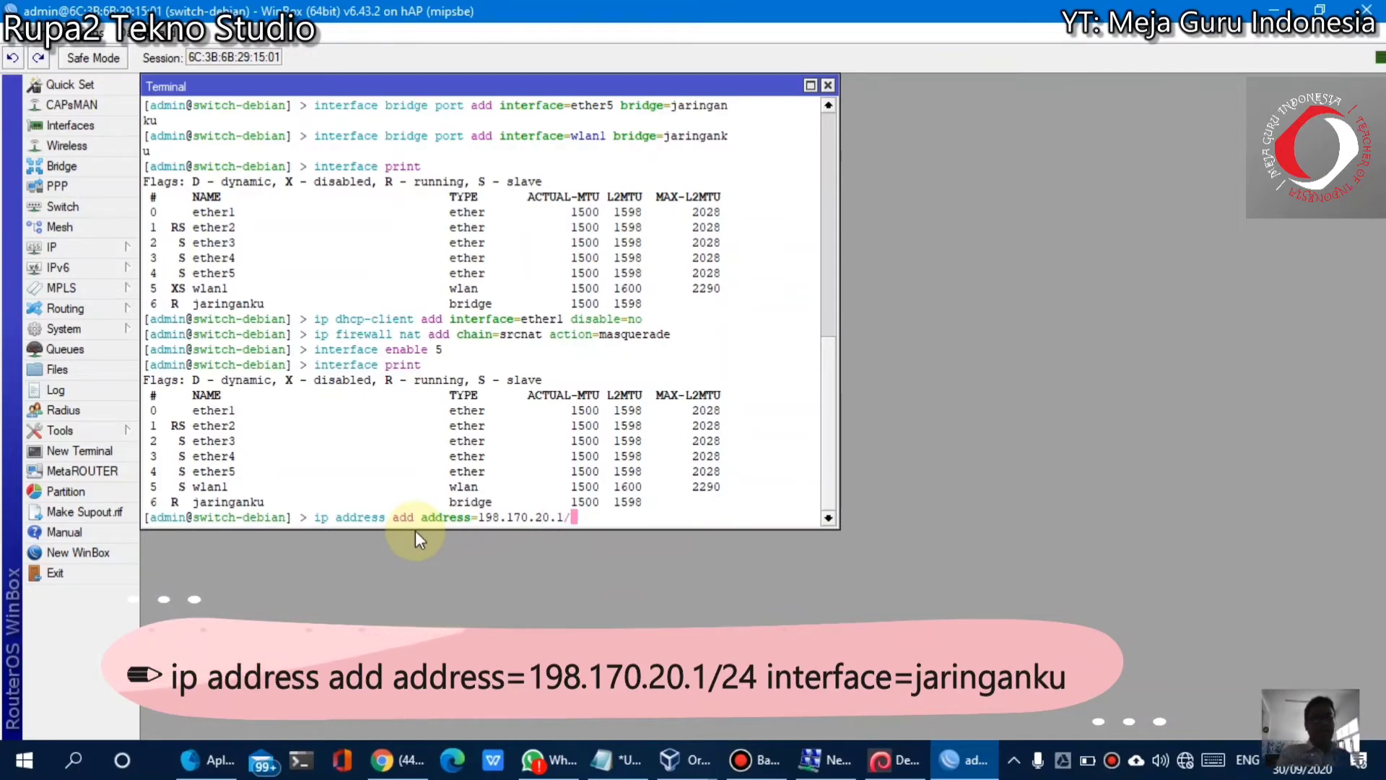
{"action": "type", "text": "24"}
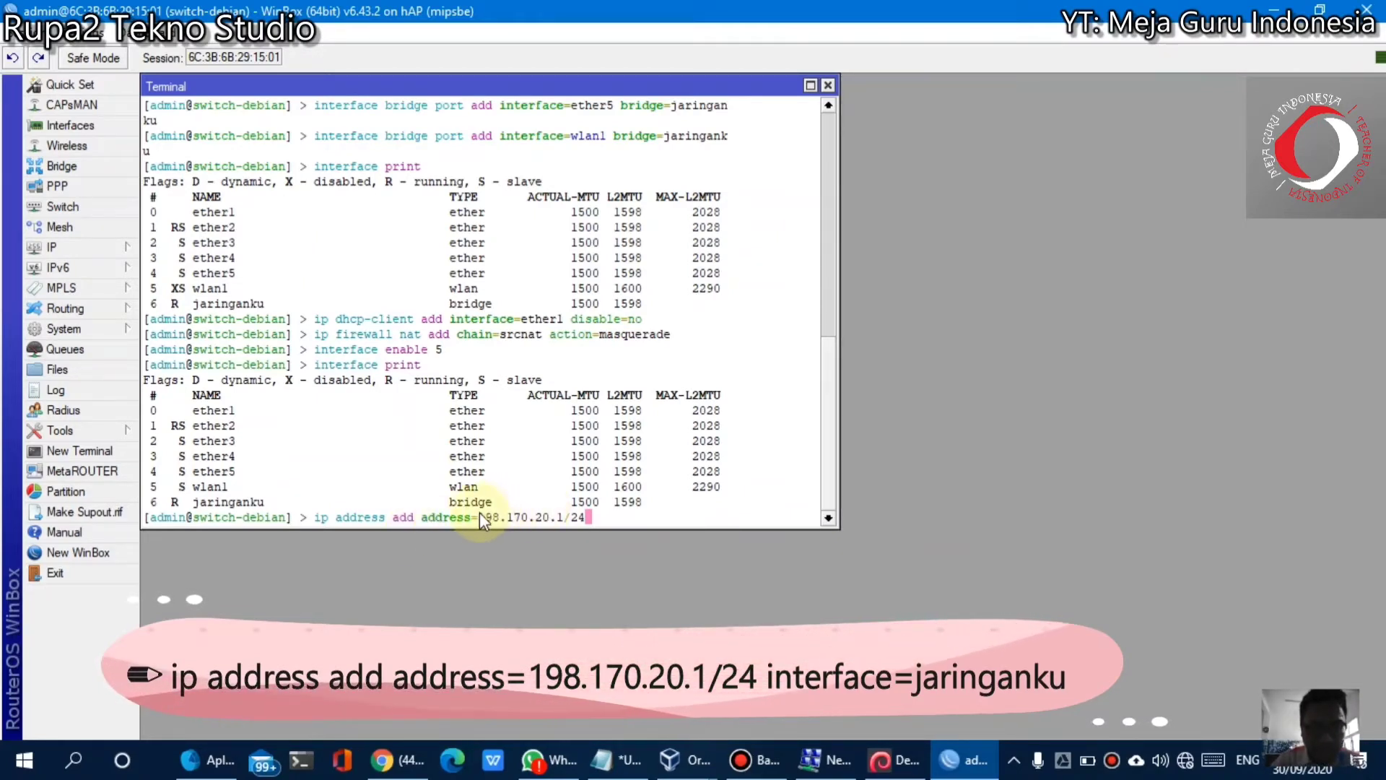
{"action": "left_click_drag", "start_coordinate": [478, 517], "coordinate": [553, 518]}
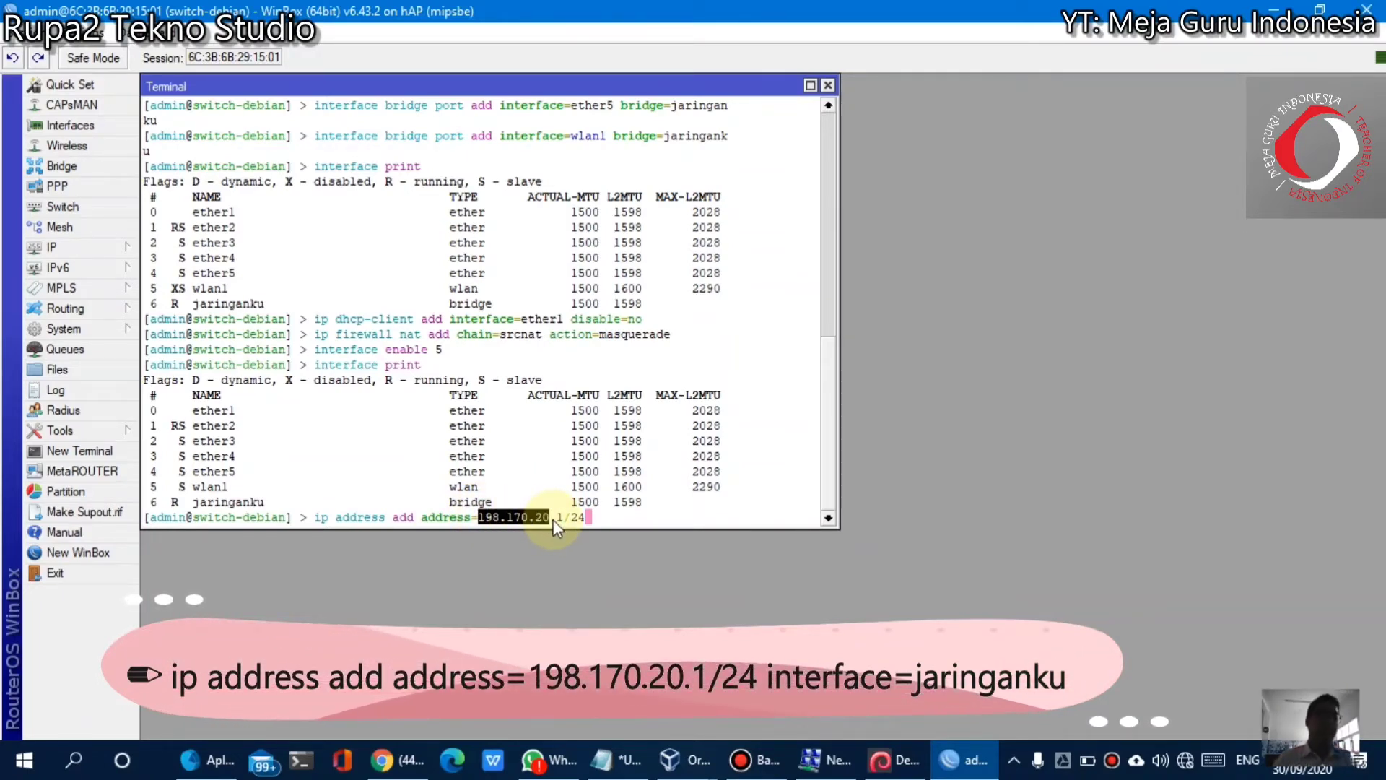
{"action": "left_click", "coordinate": [553, 518]}
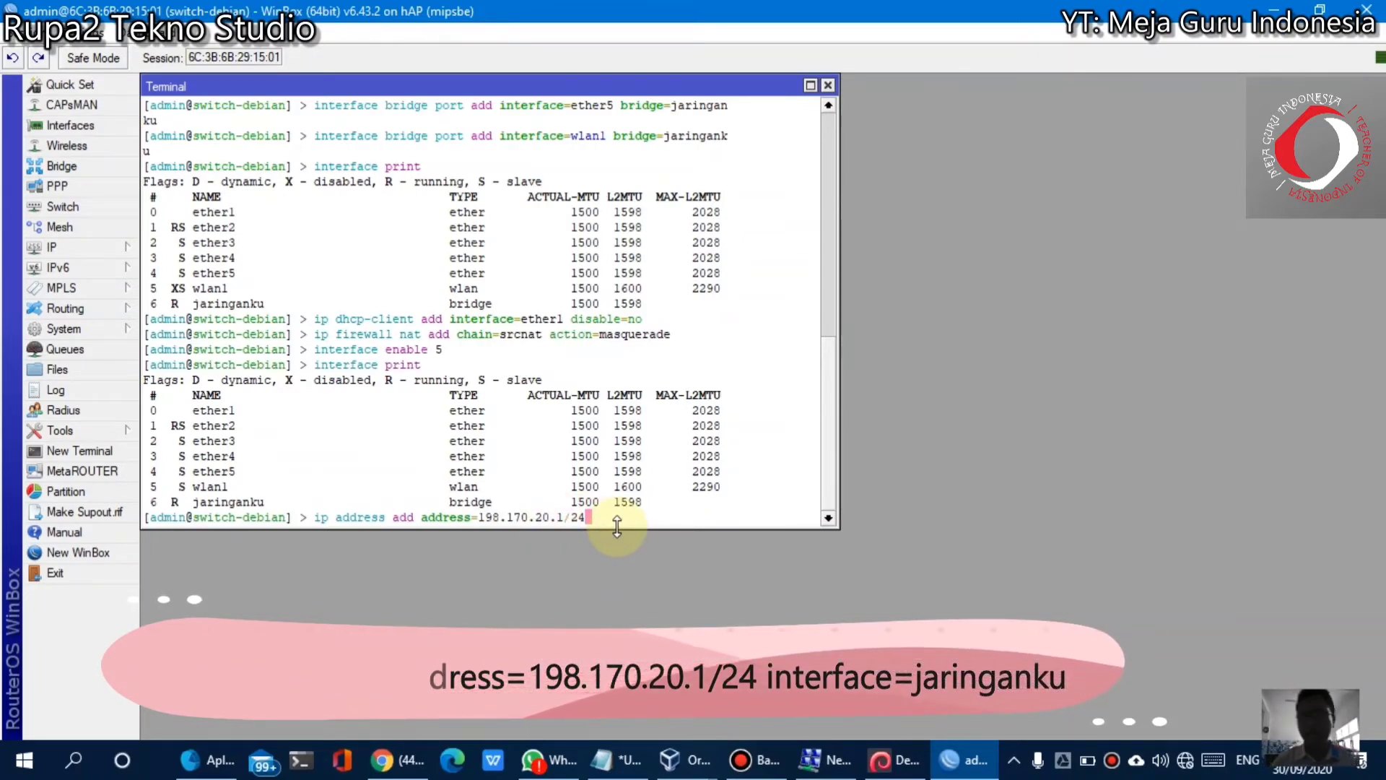
{"action": "type", "text": "in"}
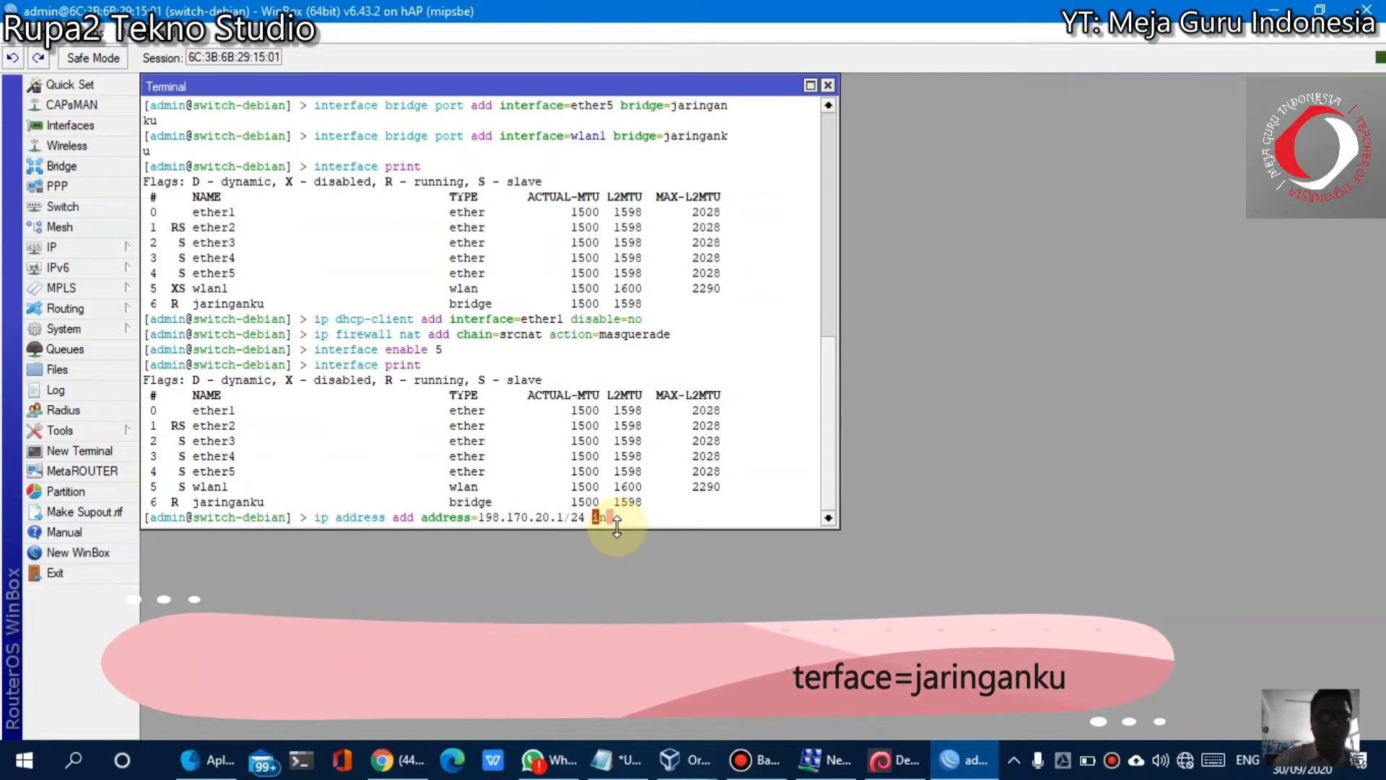
{"action": "type", "text": "terface"}
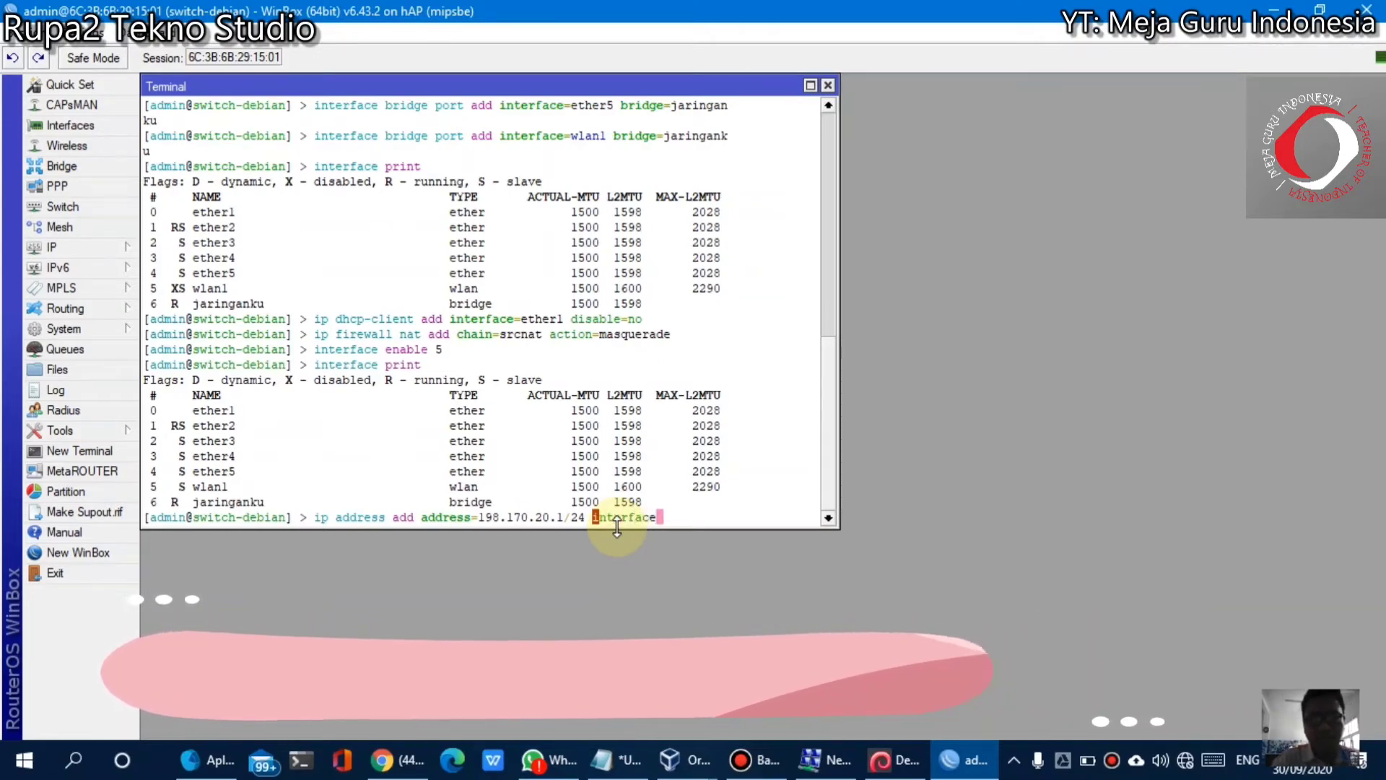
{"action": "type", "text": "=jaring"}
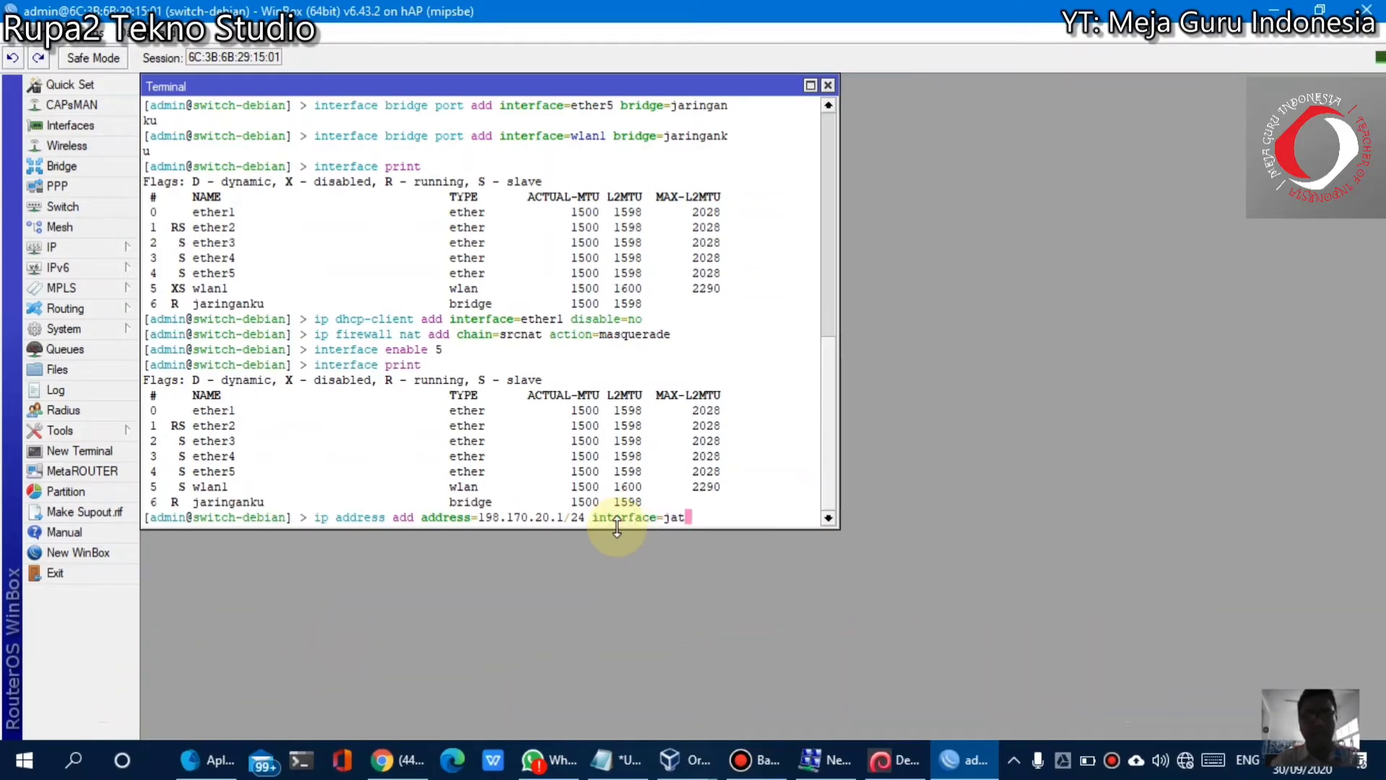
{"action": "type", "text": "anku"}
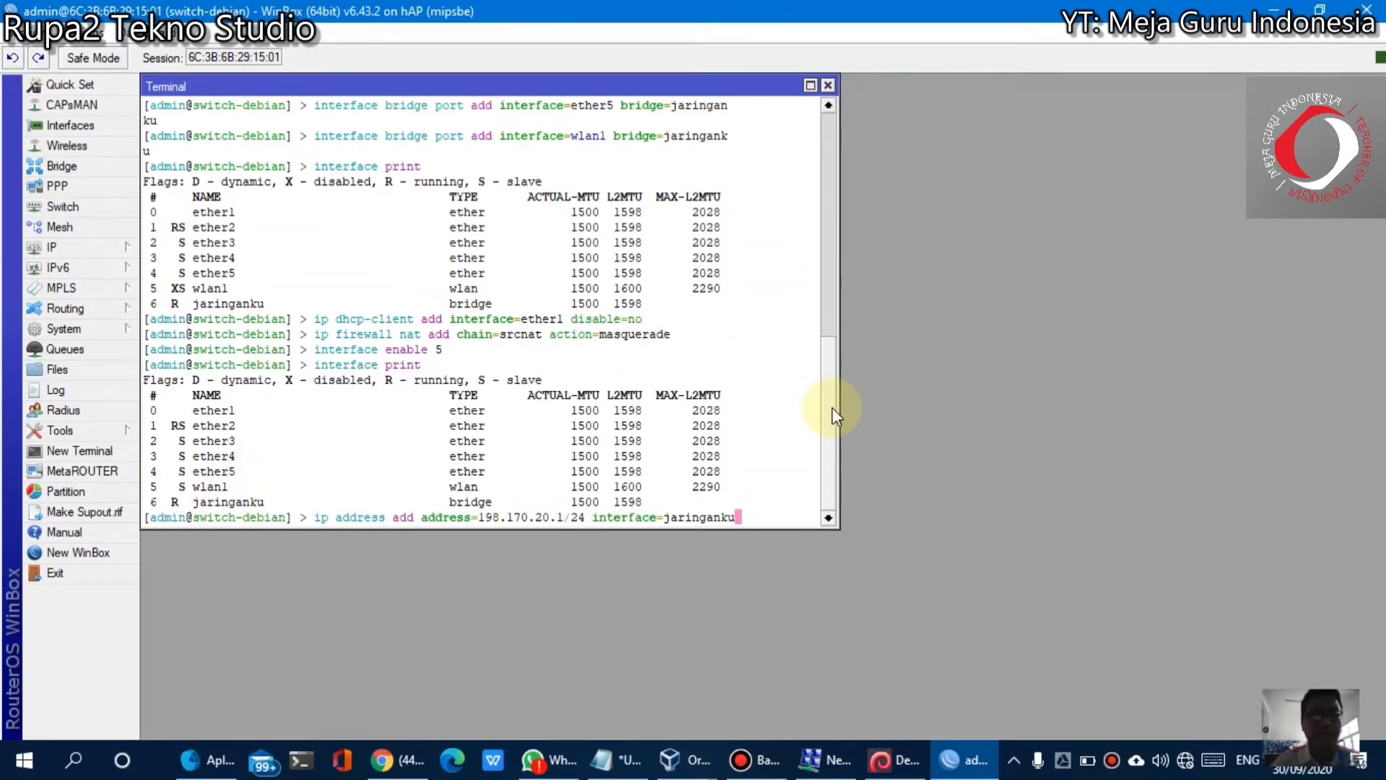
{"action": "key", "text": "Return"}
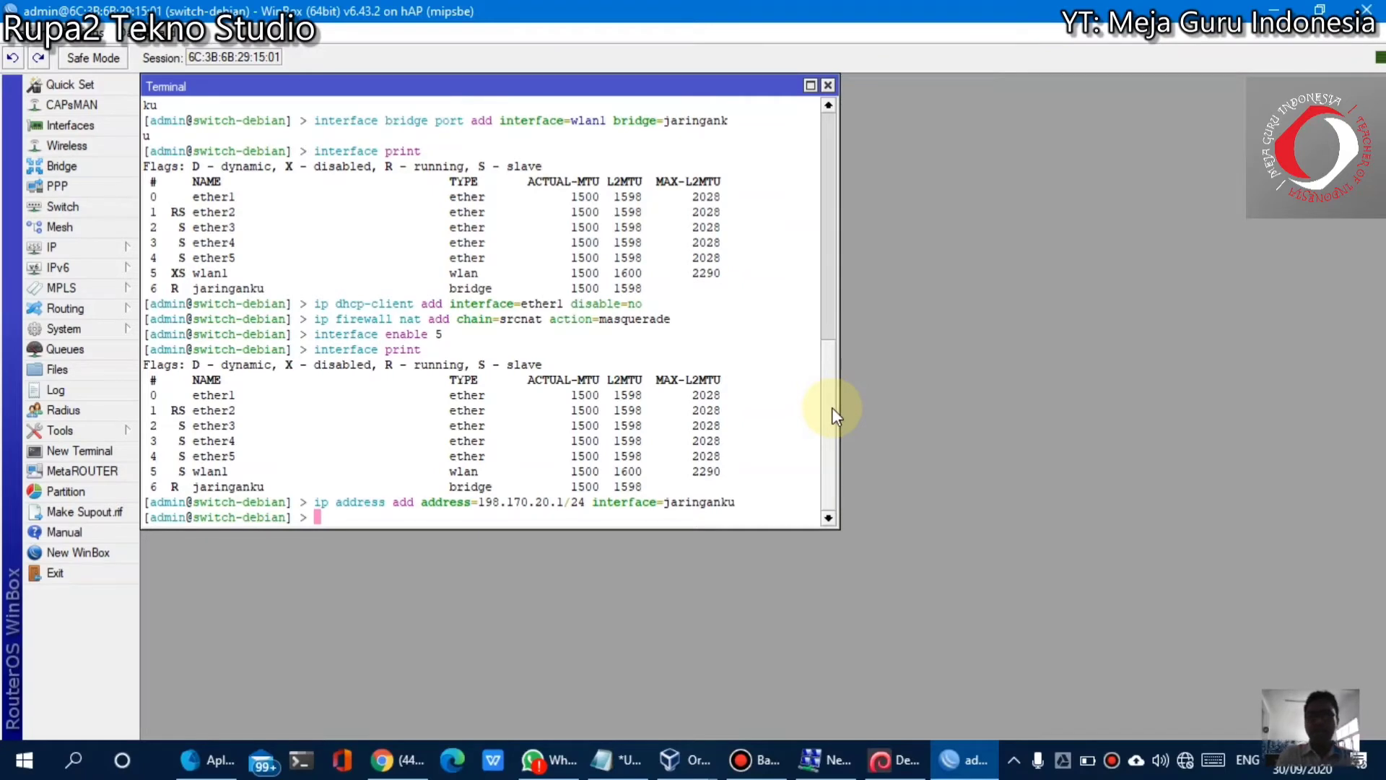
Run 'ip route add gateway=198.170.20.1' to add the default route
{"action": "type", "text": "ip r"}
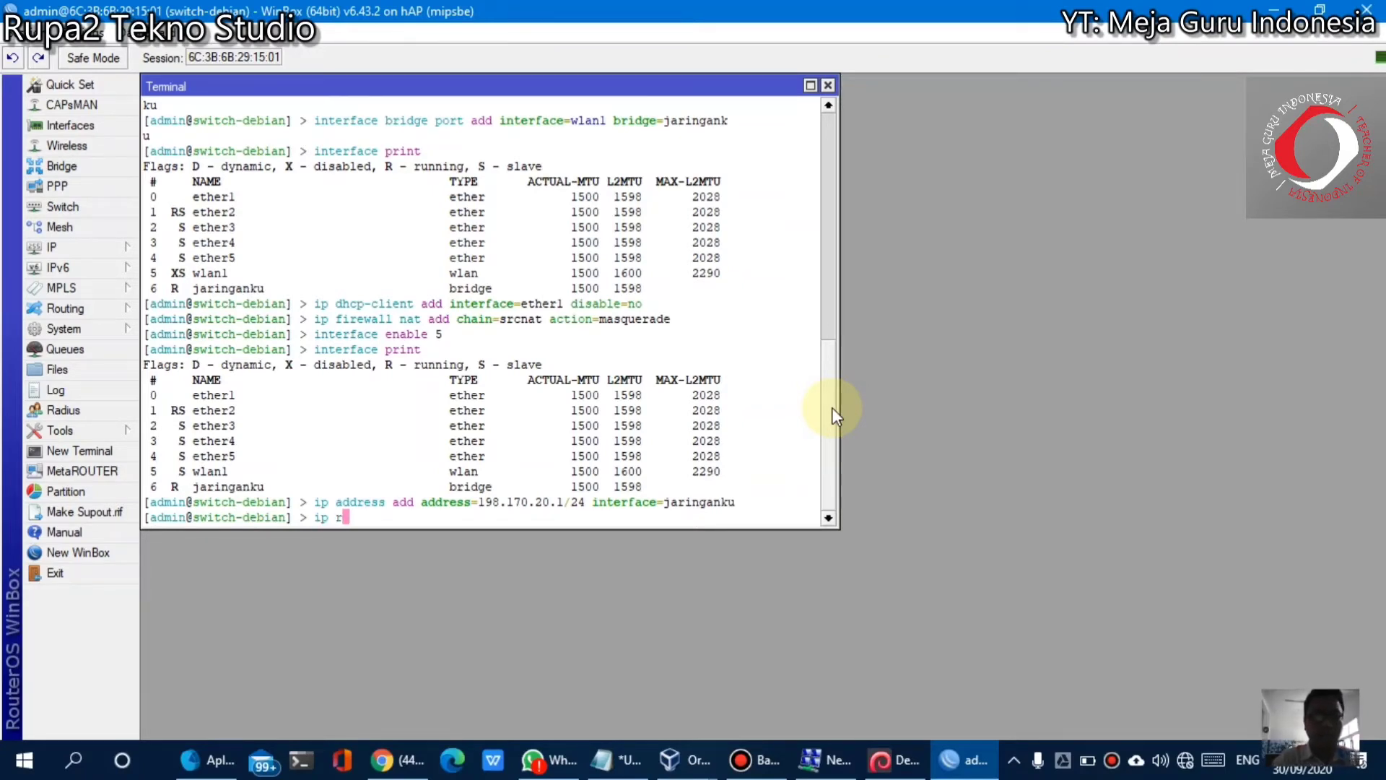
{"action": "type", "text": "oute add "}
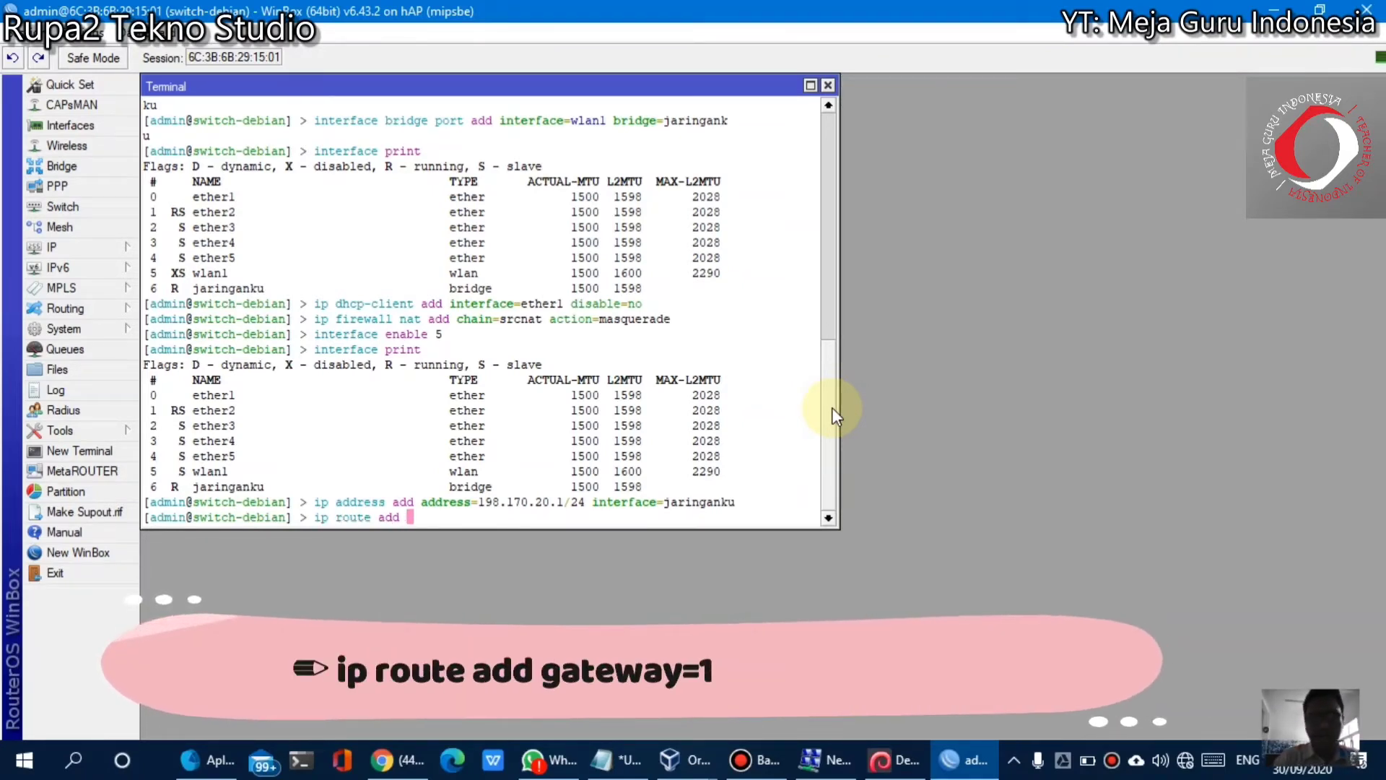
{"action": "type", "text": "gateway"}
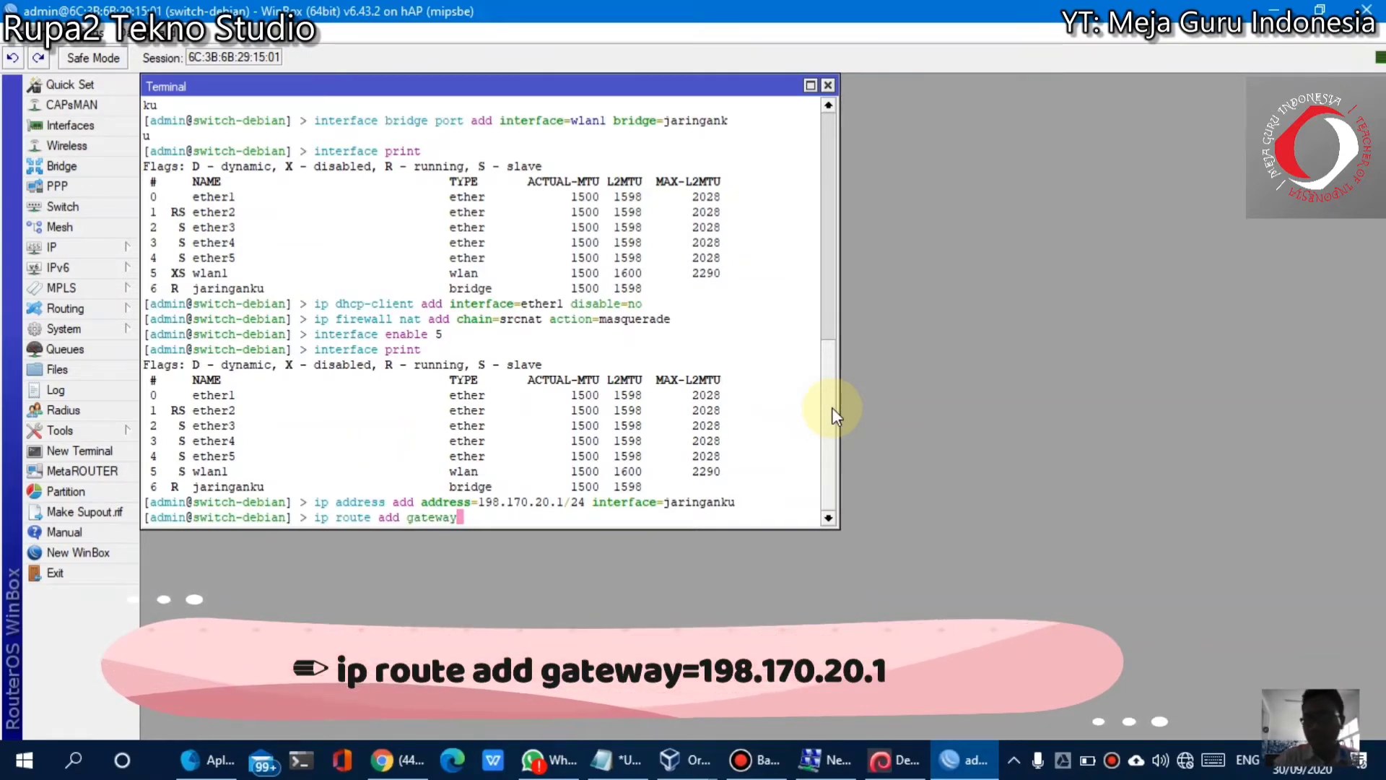
{"action": "type", "text": "=198.1"}
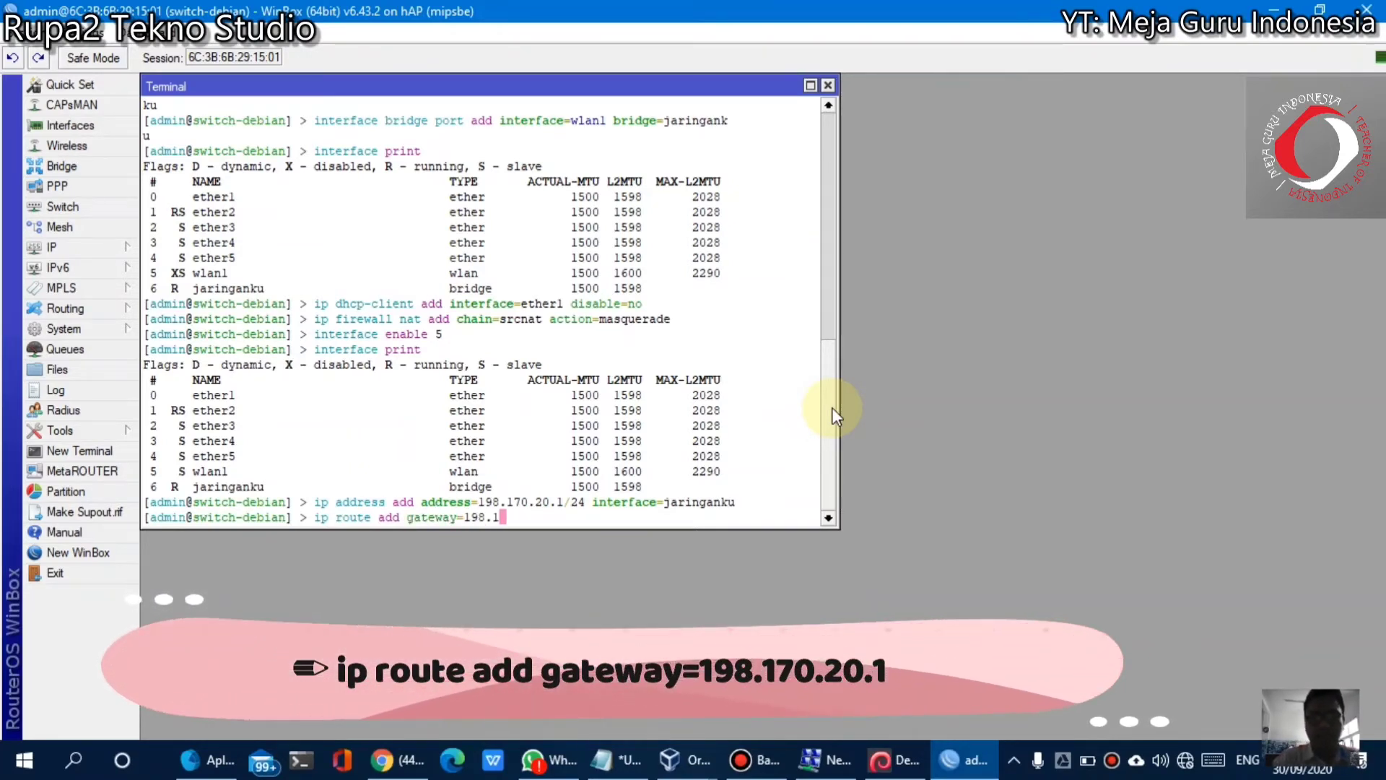
{"action": "type", "text": "70.20.1"}
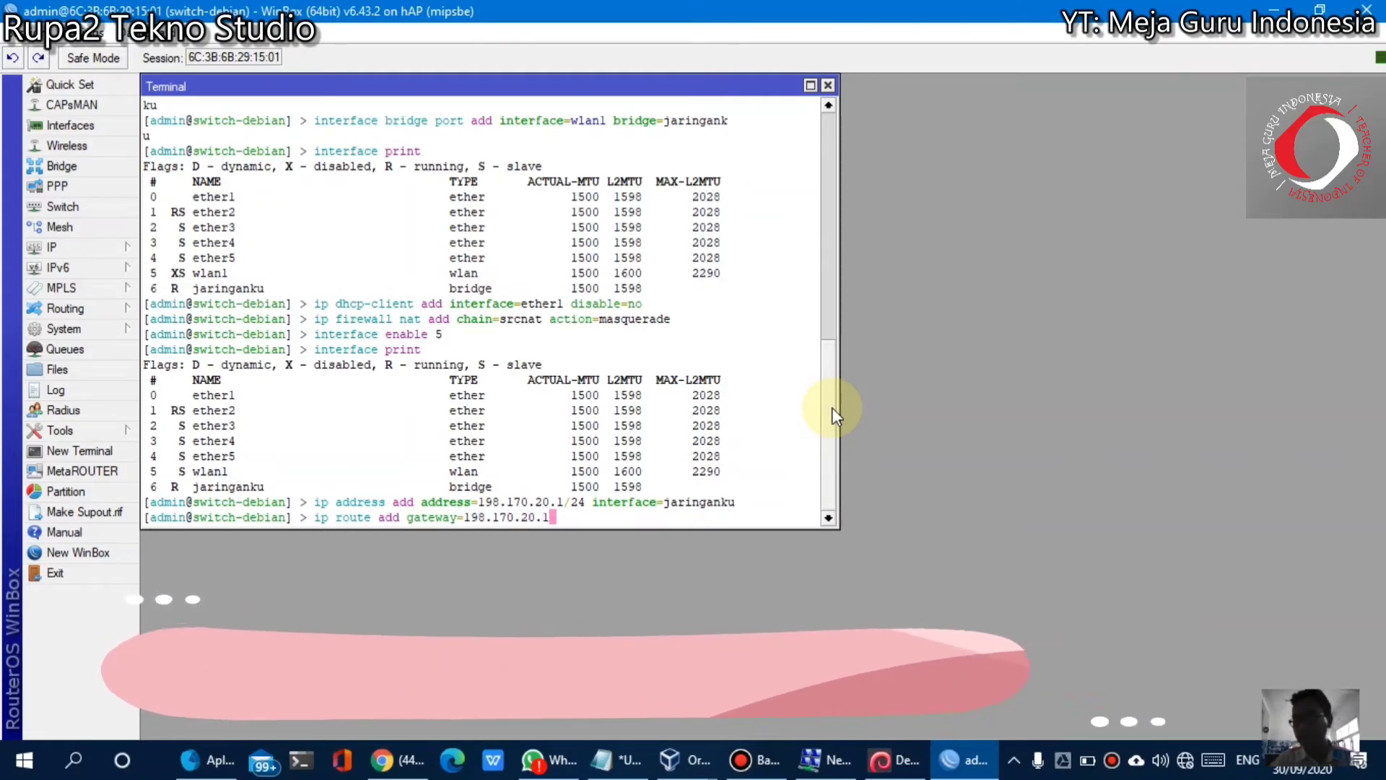
{"action": "key", "text": "Left"}
{"action": "key", "text": "Left"}
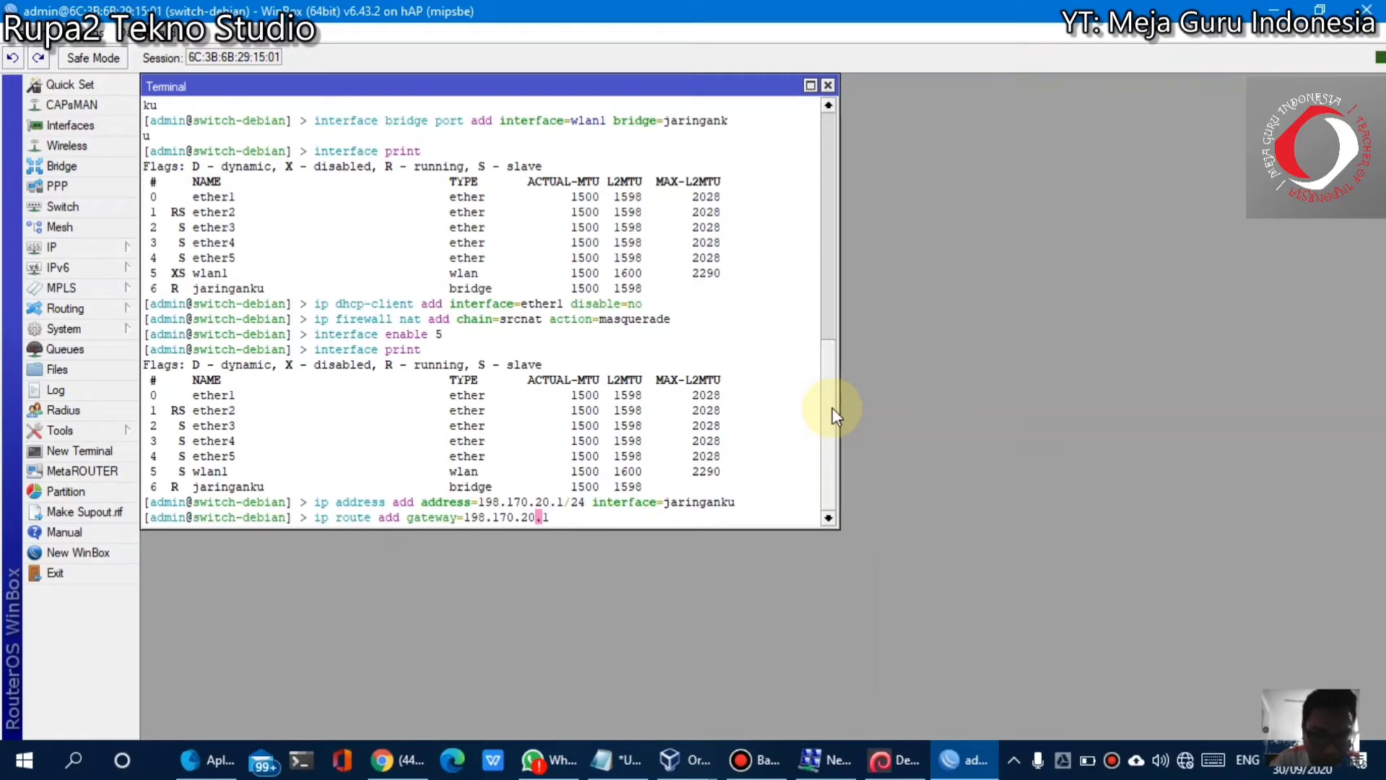
{"action": "key", "text": "Right"}
{"action": "key", "text": "Right"}
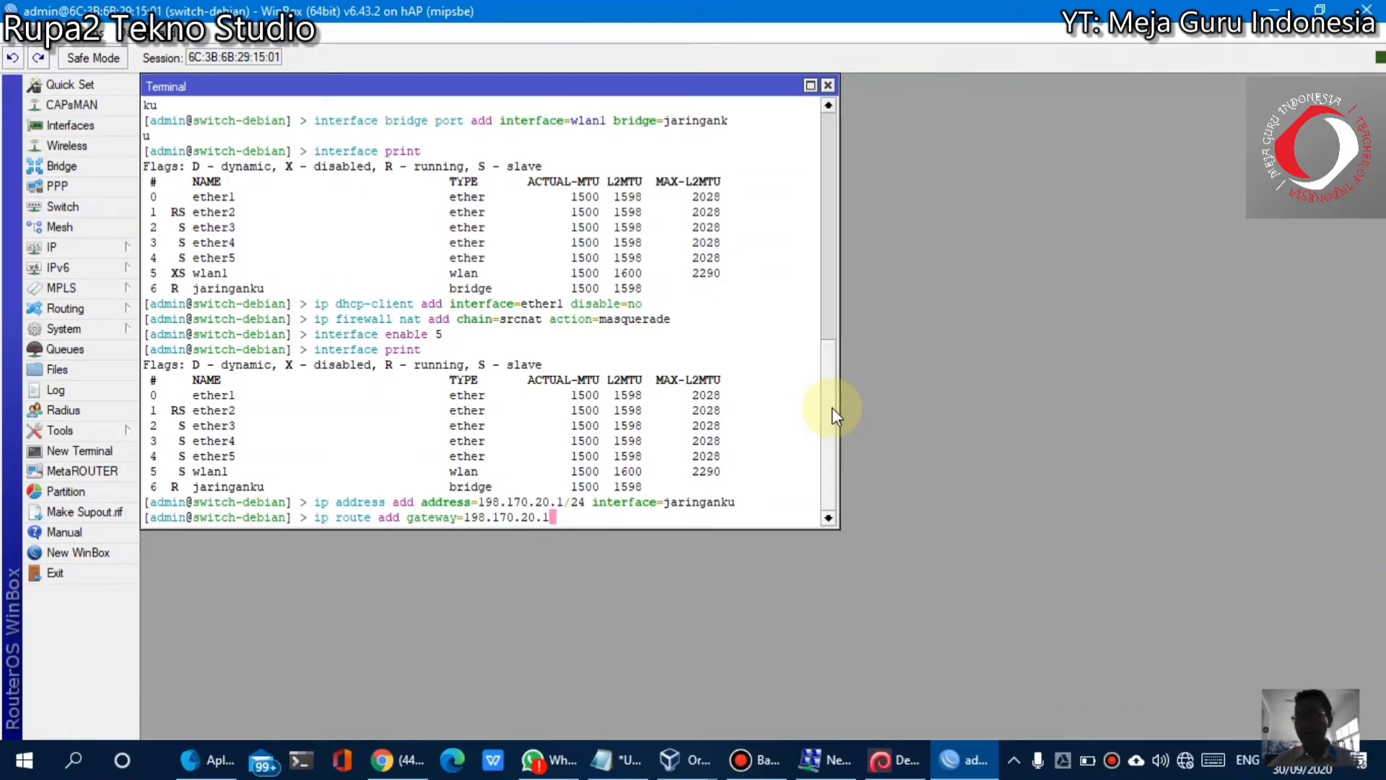
{"action": "key", "text": "Return"}
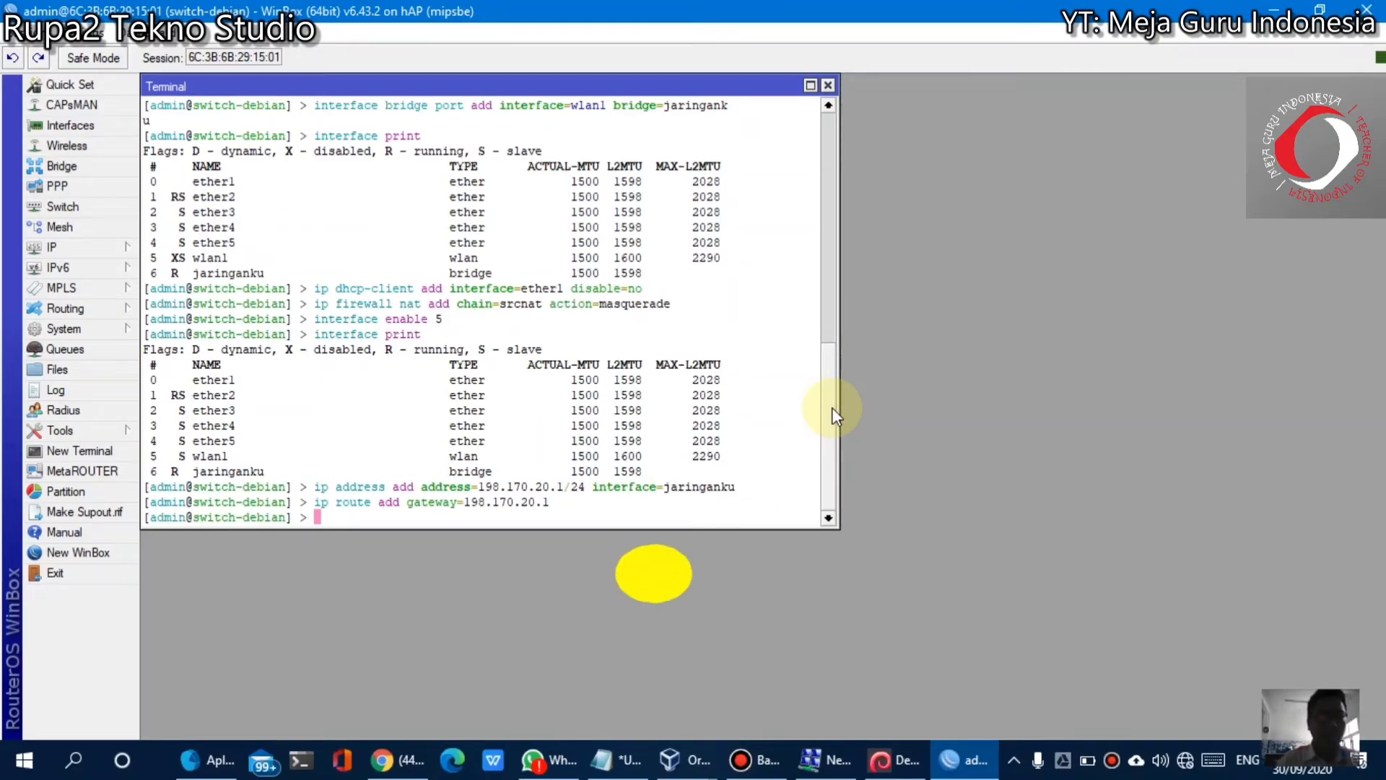
After checking the Debian VM, run 'ip dns set servers=198.170.20.100,8.8.8.8' on the router
{"action": "left_click", "coordinate": [895, 760]}
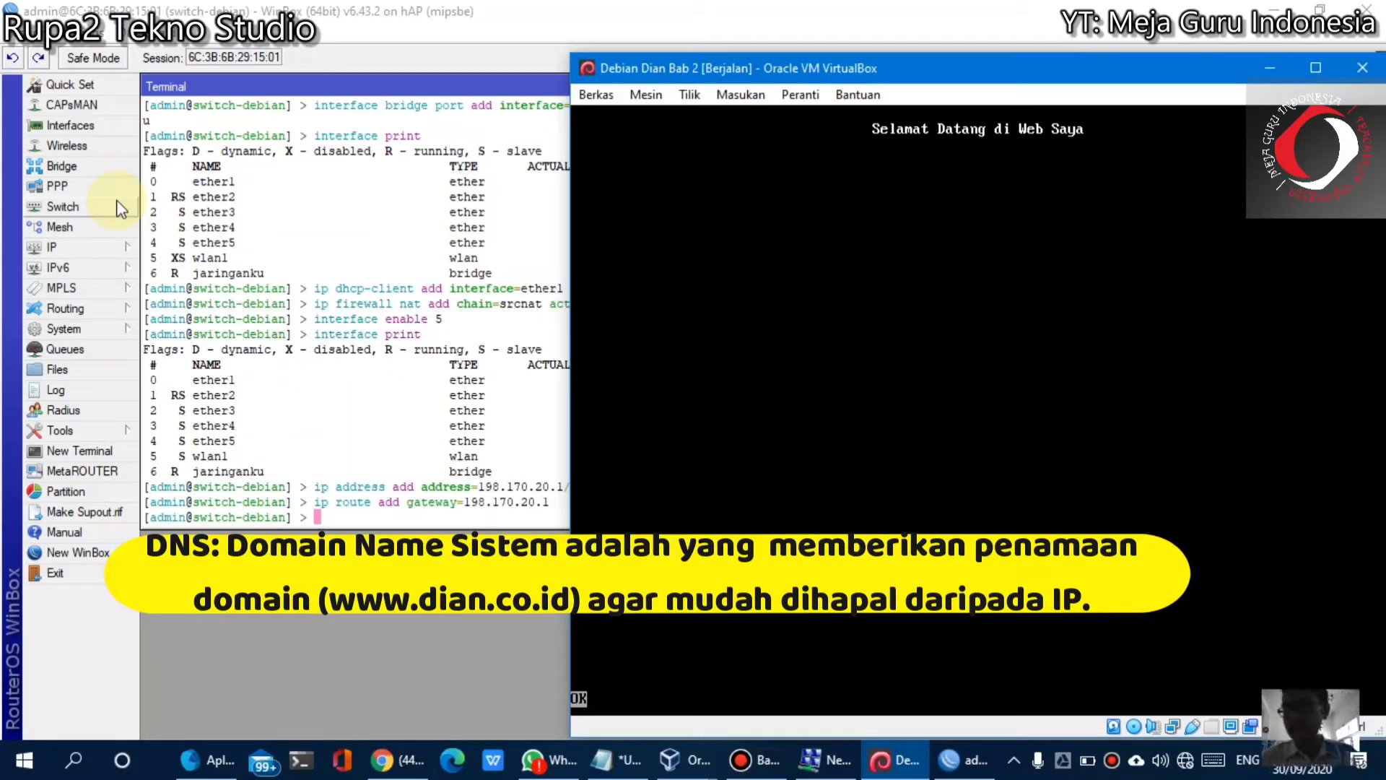
{"action": "left_click", "coordinate": [493, 9]}
{"action": "type", "text": "ip dn"}
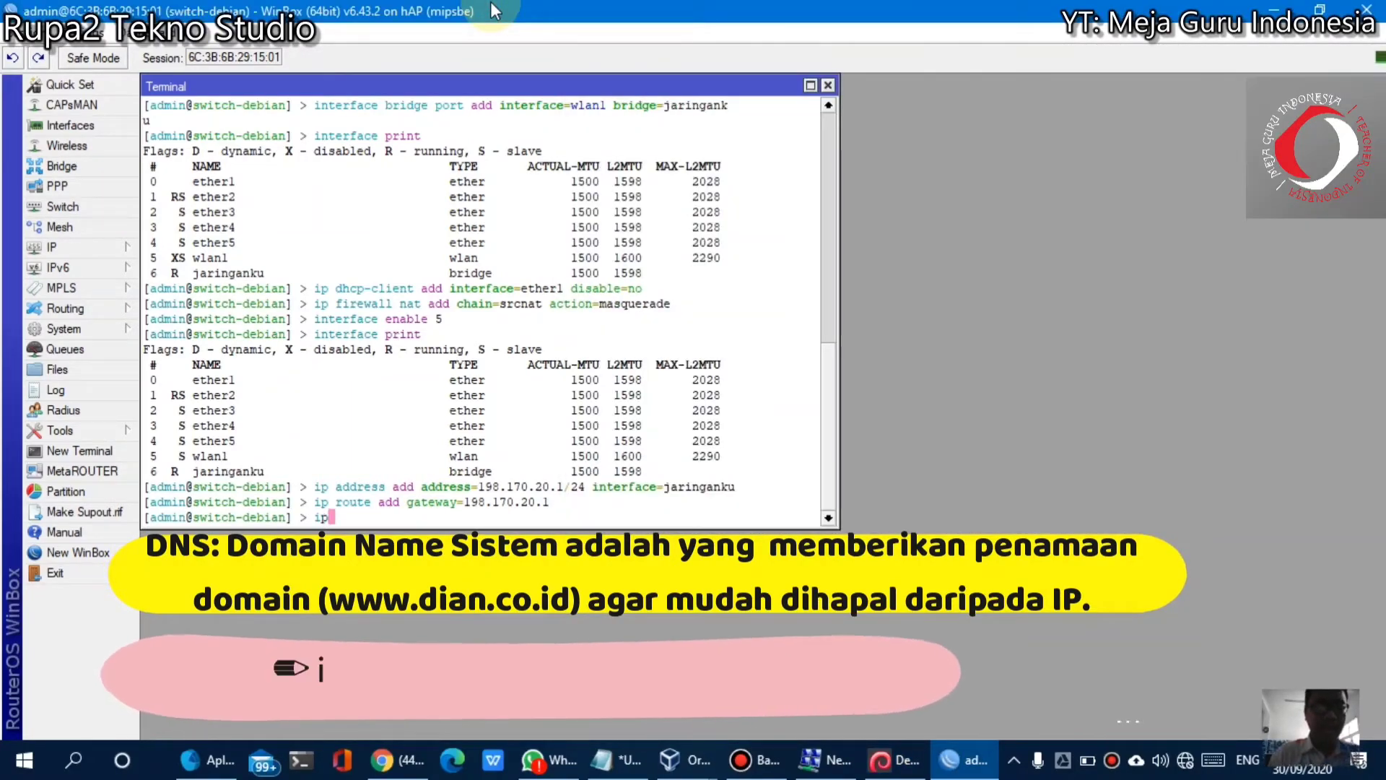
{"action": "type", "text": "s "}
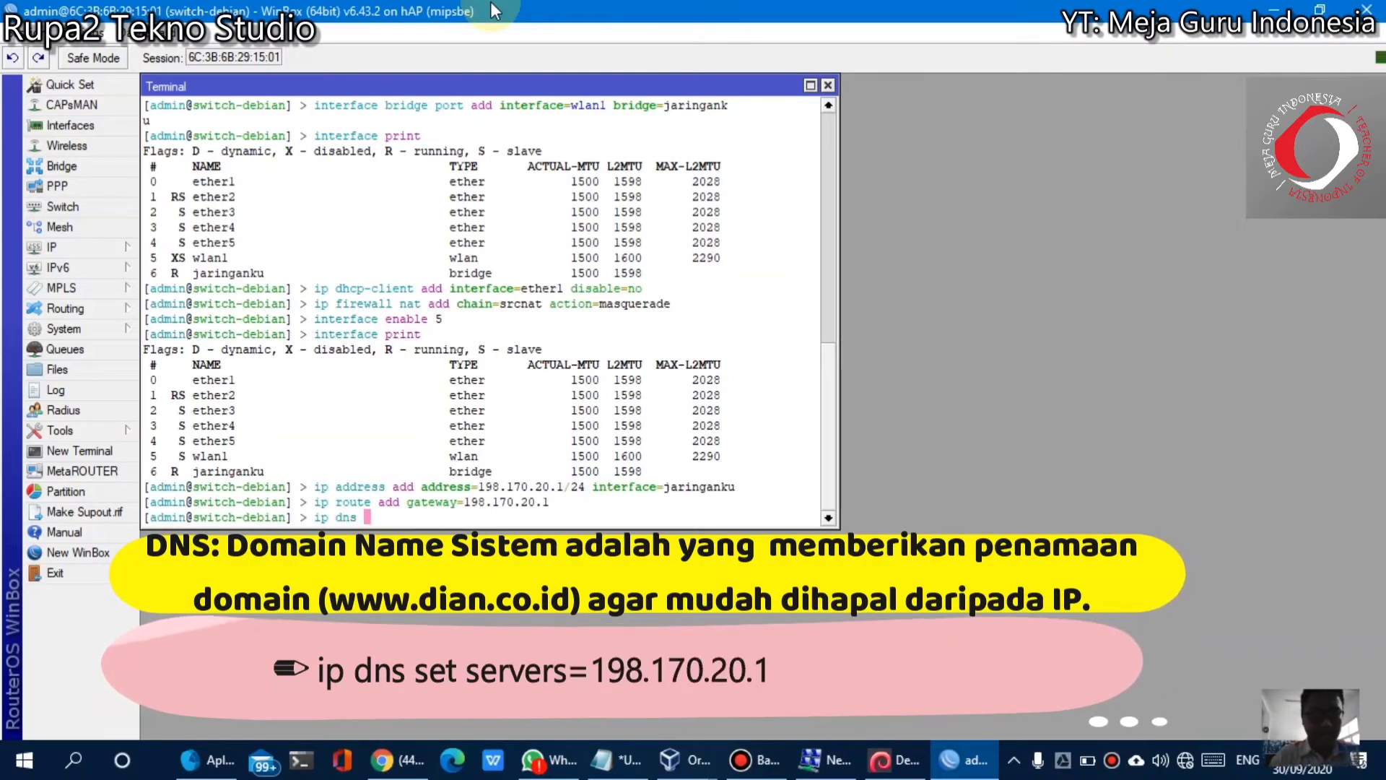
{"action": "type", "text": "set servers"}
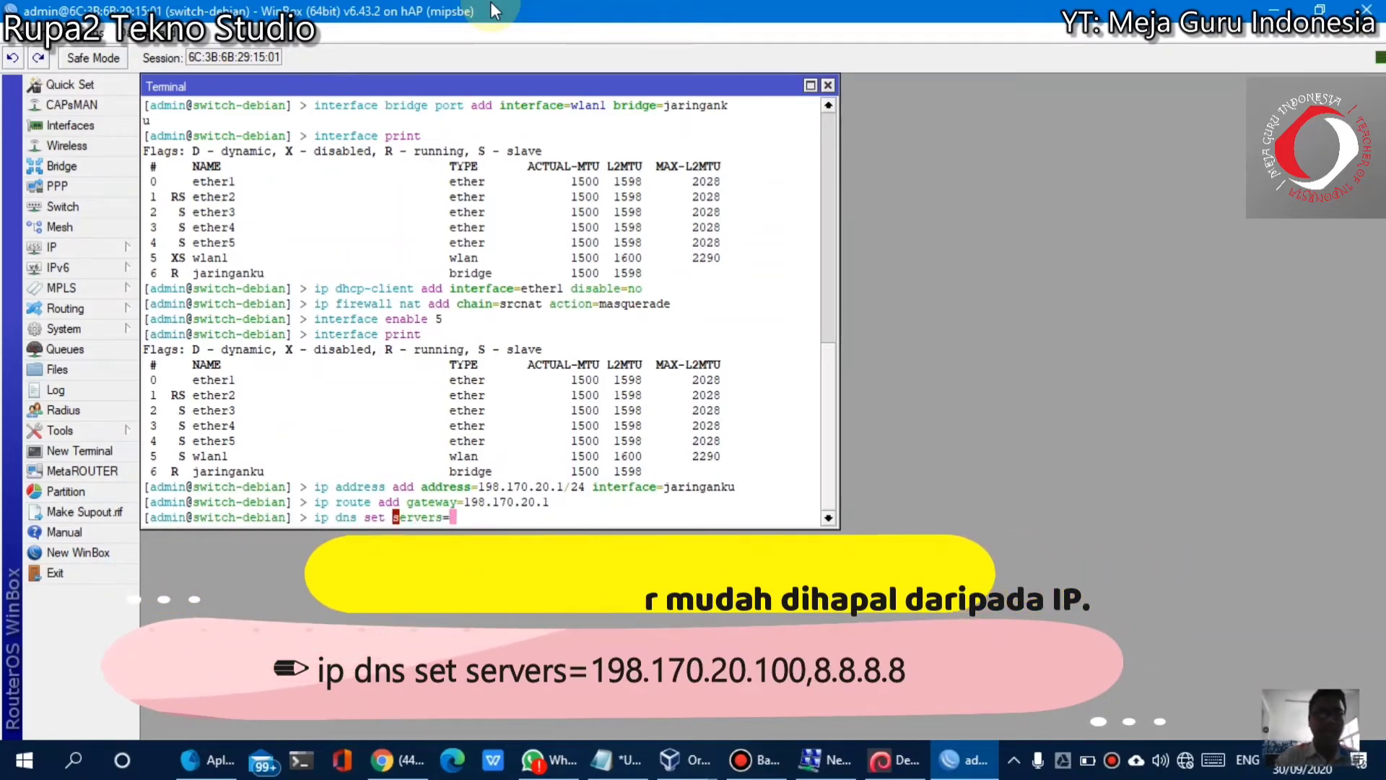
{"action": "type", "text": "="}
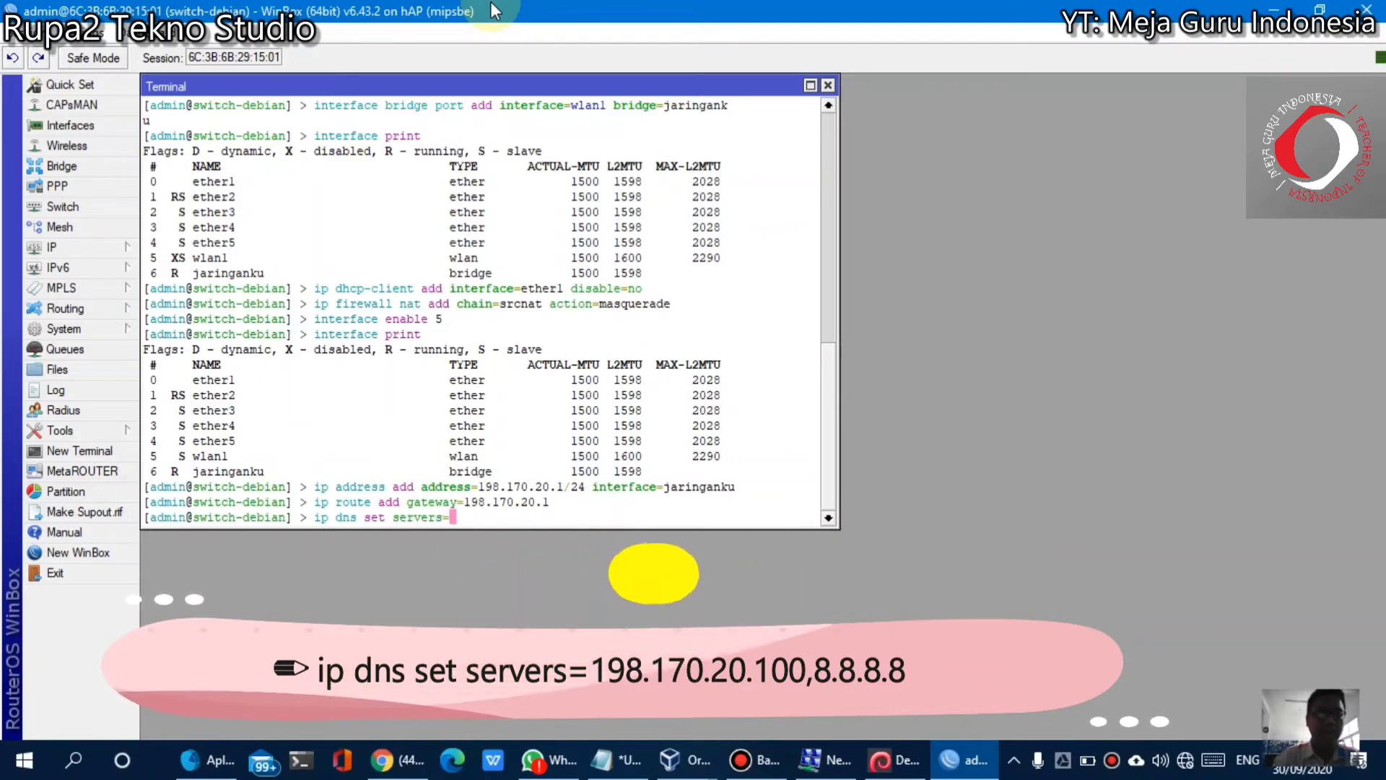
{"action": "type", "text": "198.170.2"}
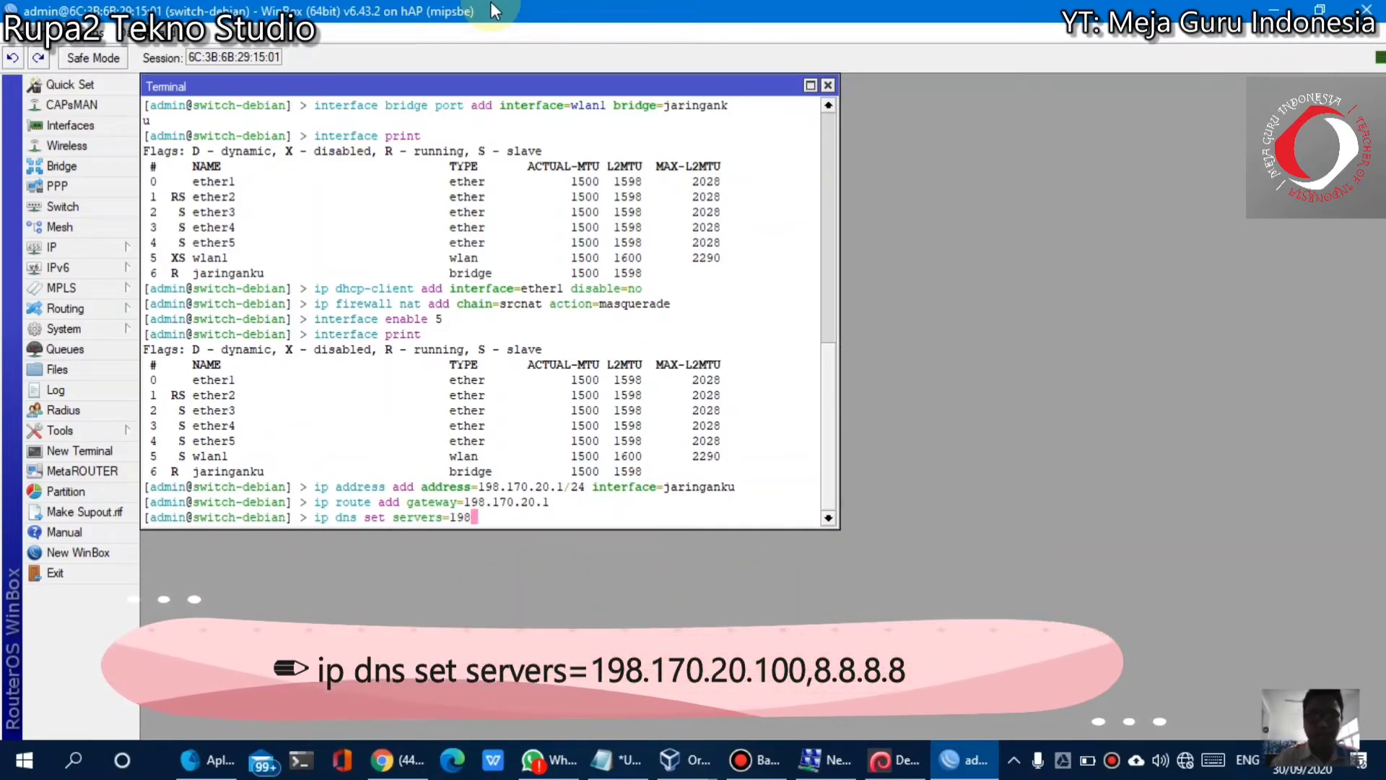
{"action": "type", "text": "0."}
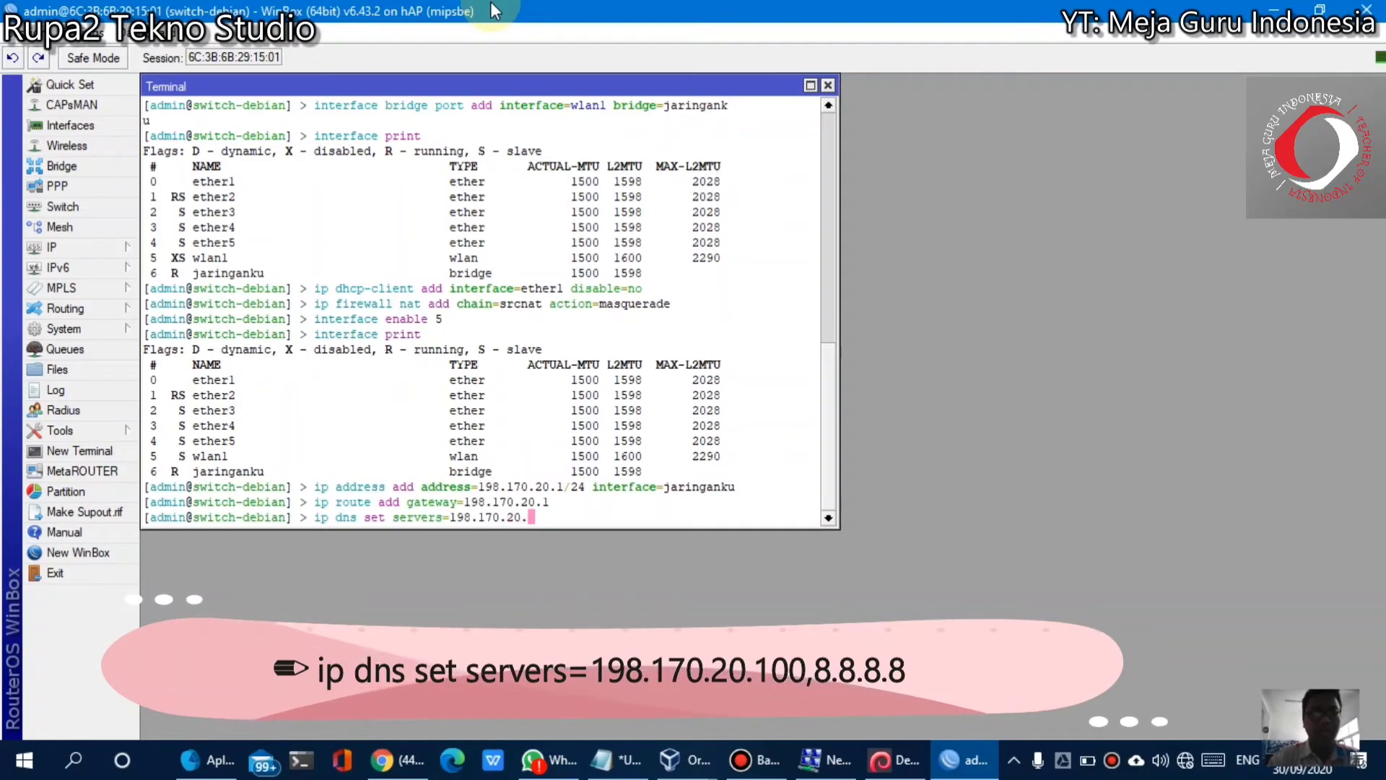
{"action": "type", "text": "100,"}
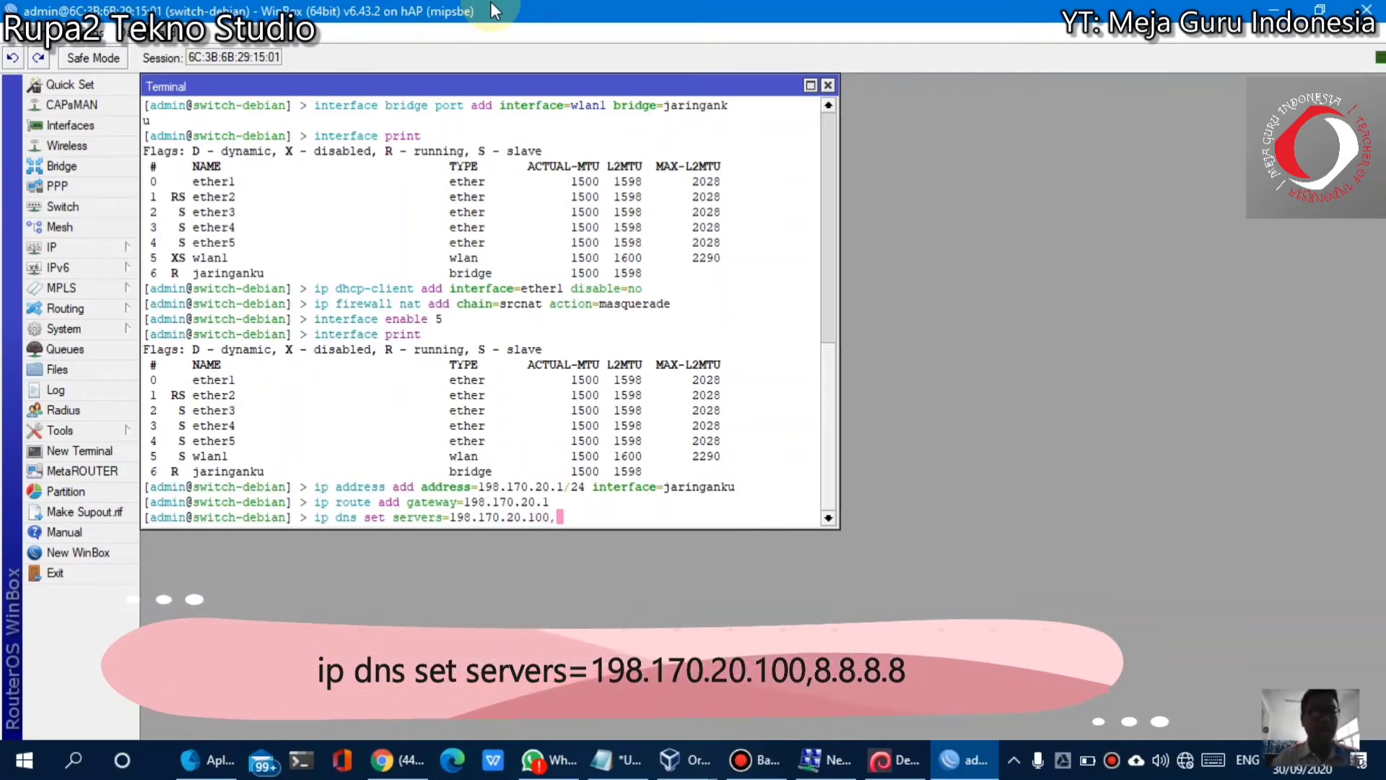
{"action": "type", "text": "8.8.8.8"}
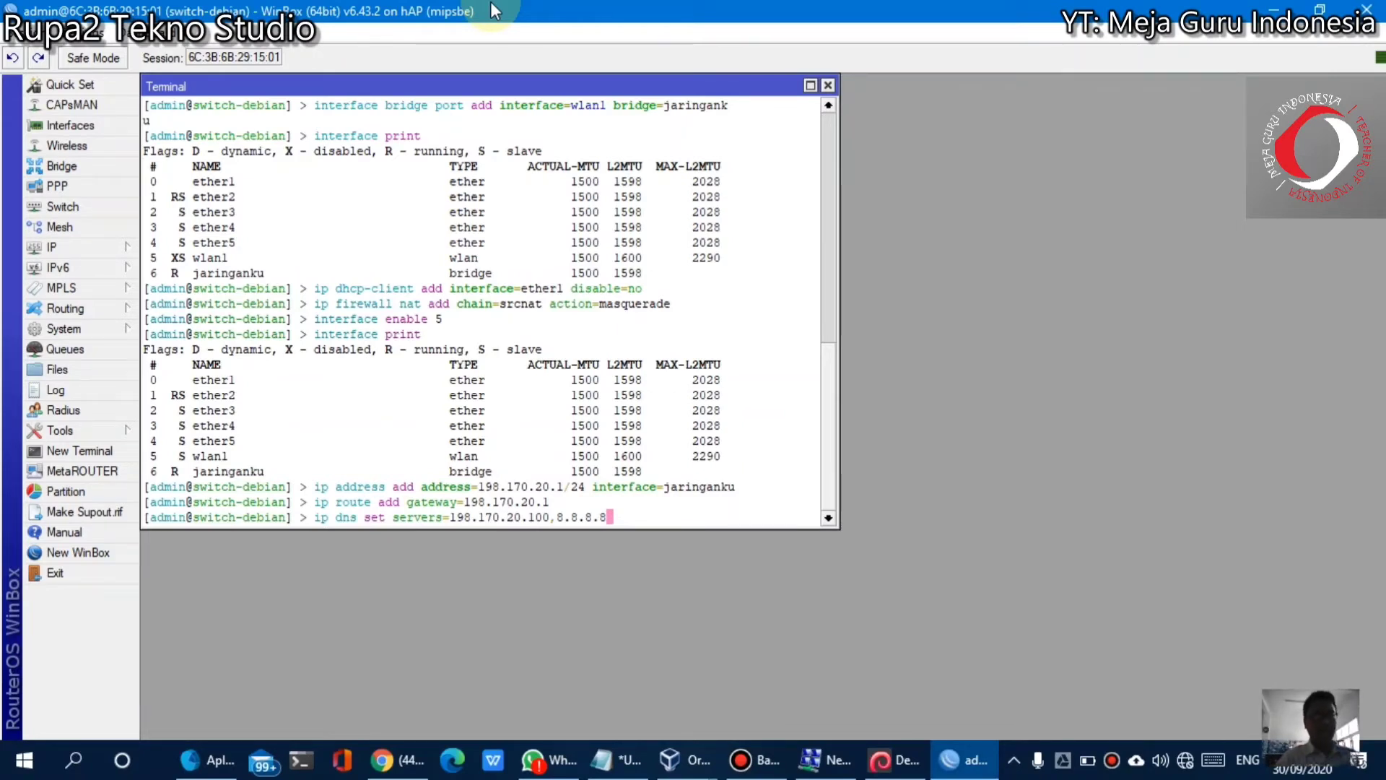
{"action": "key", "text": "Return"}
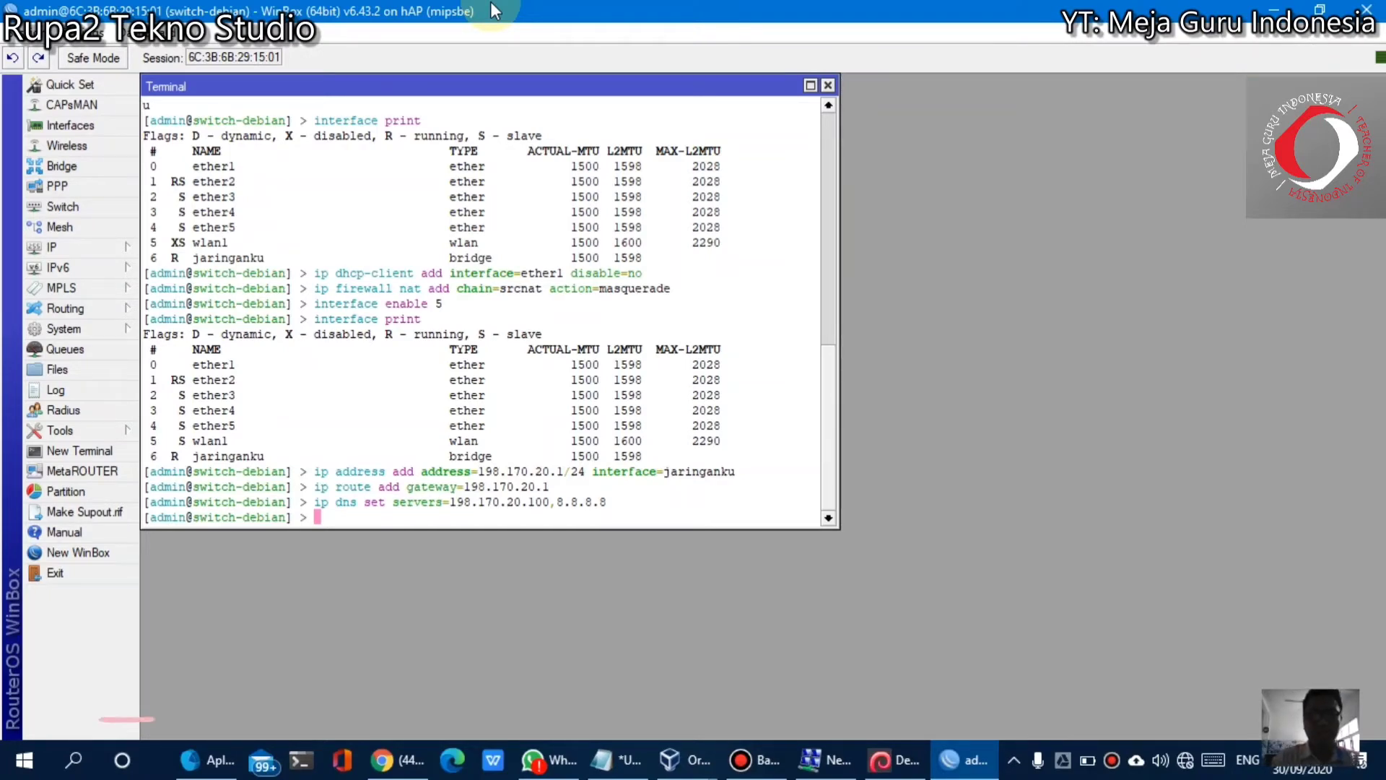
Set the router's DNS allow-remote-requests to yes, completing the parameter name with Tab
{"action": "type", "text": "ipp"}
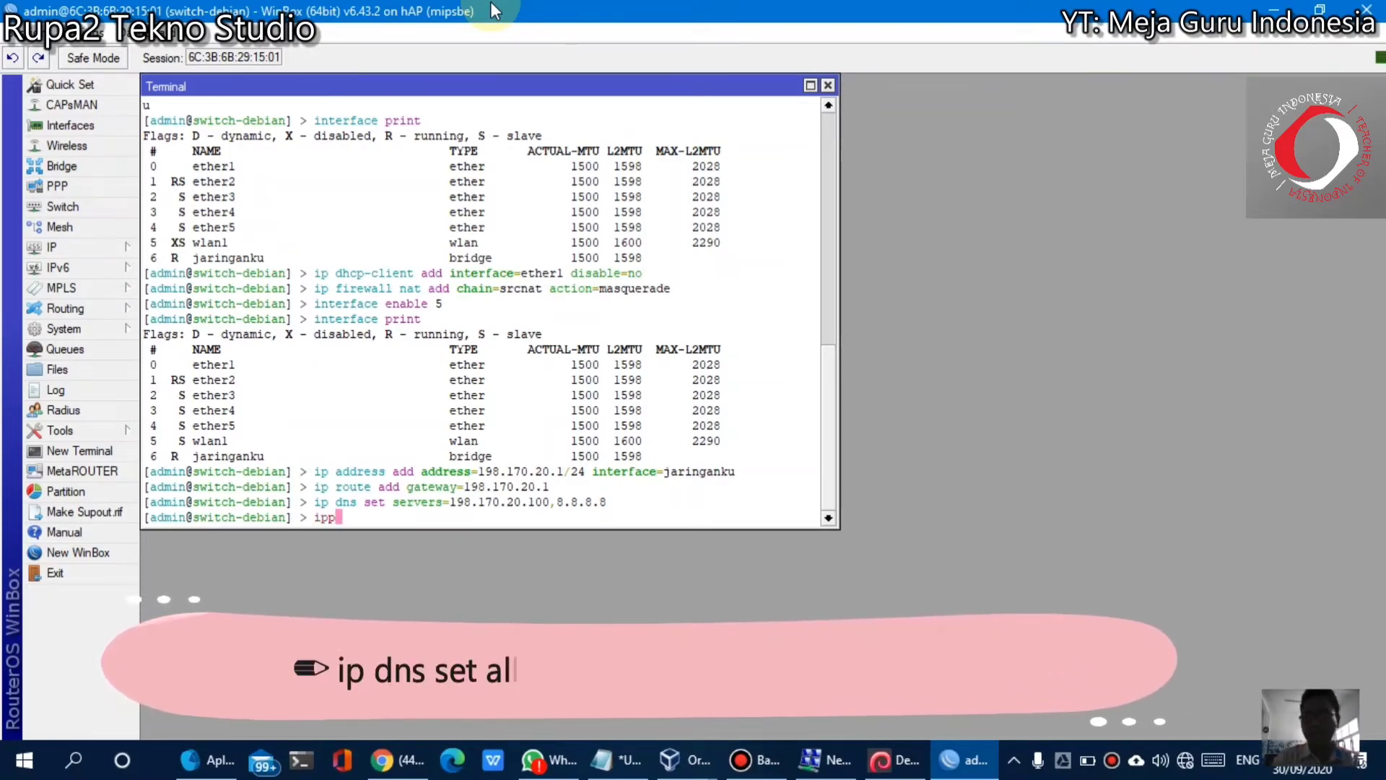
{"action": "key", "text": "BackSpace"}
{"action": "type", "text": "d"}
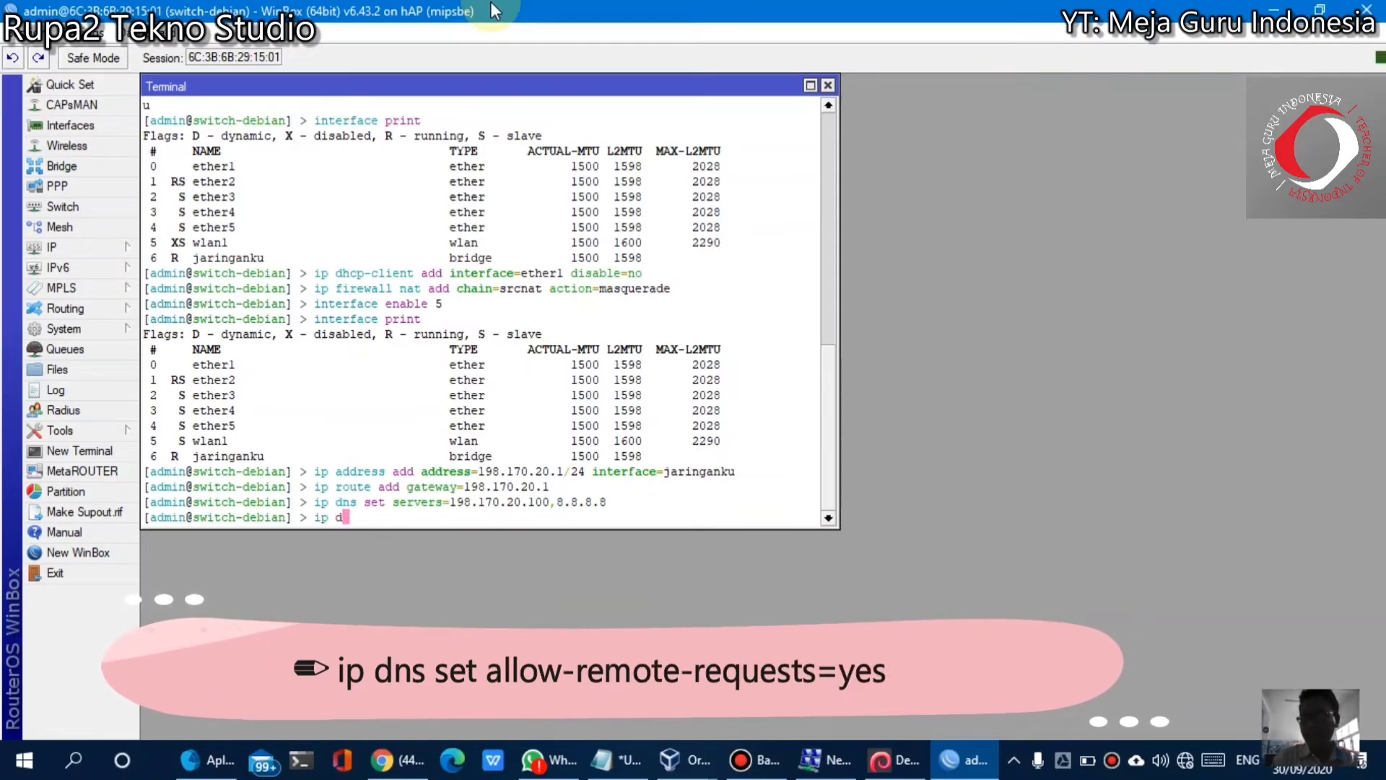
{"action": "type", "text": "ns set allow-remo"}
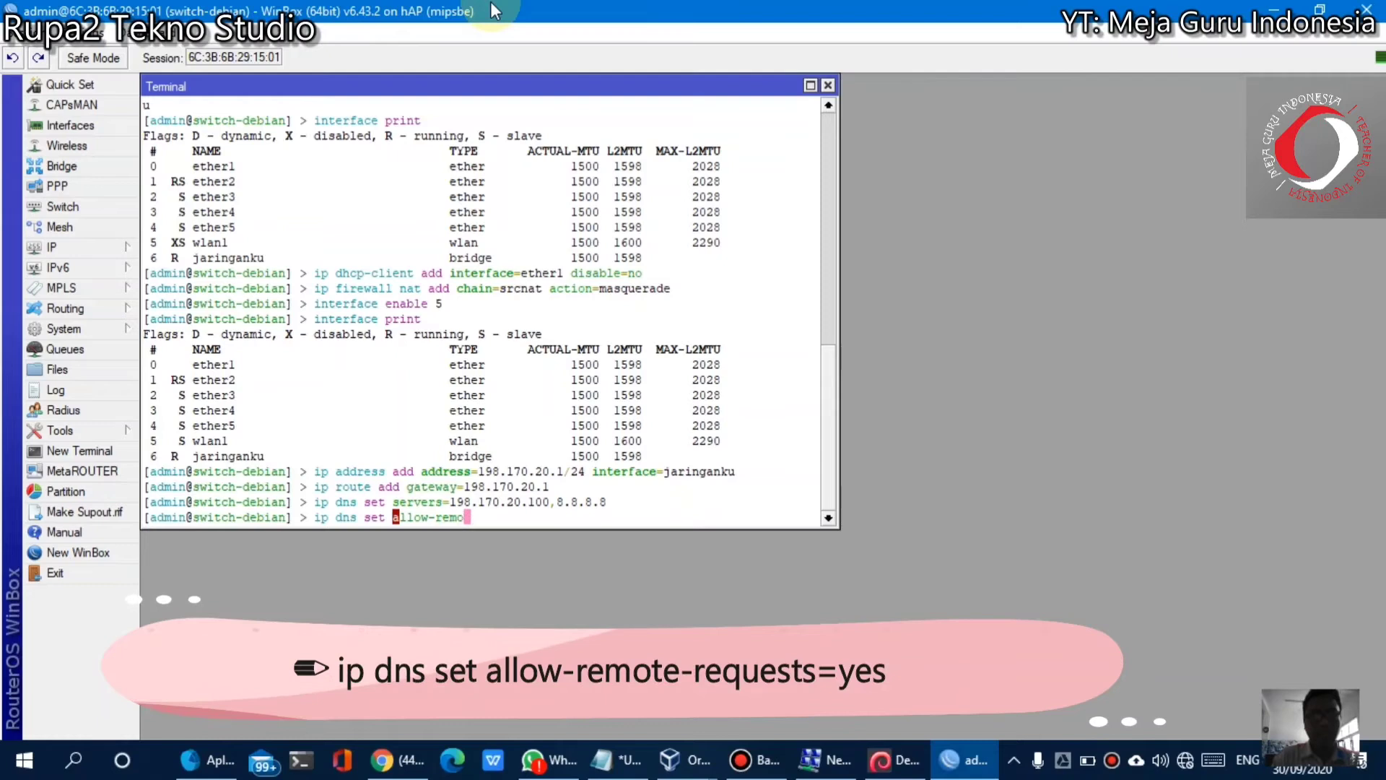
{"action": "key", "text": "Tab"}
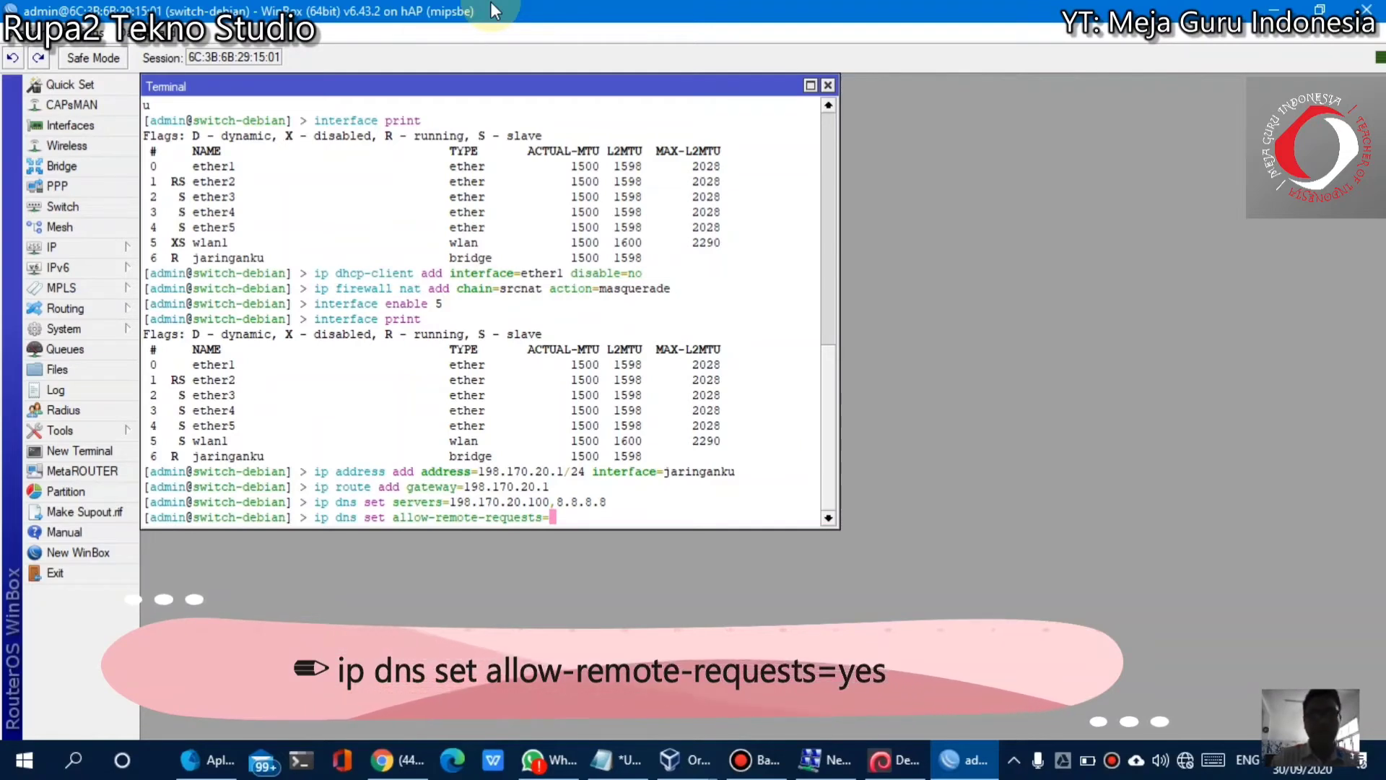
{"action": "type", "text": "yes"}
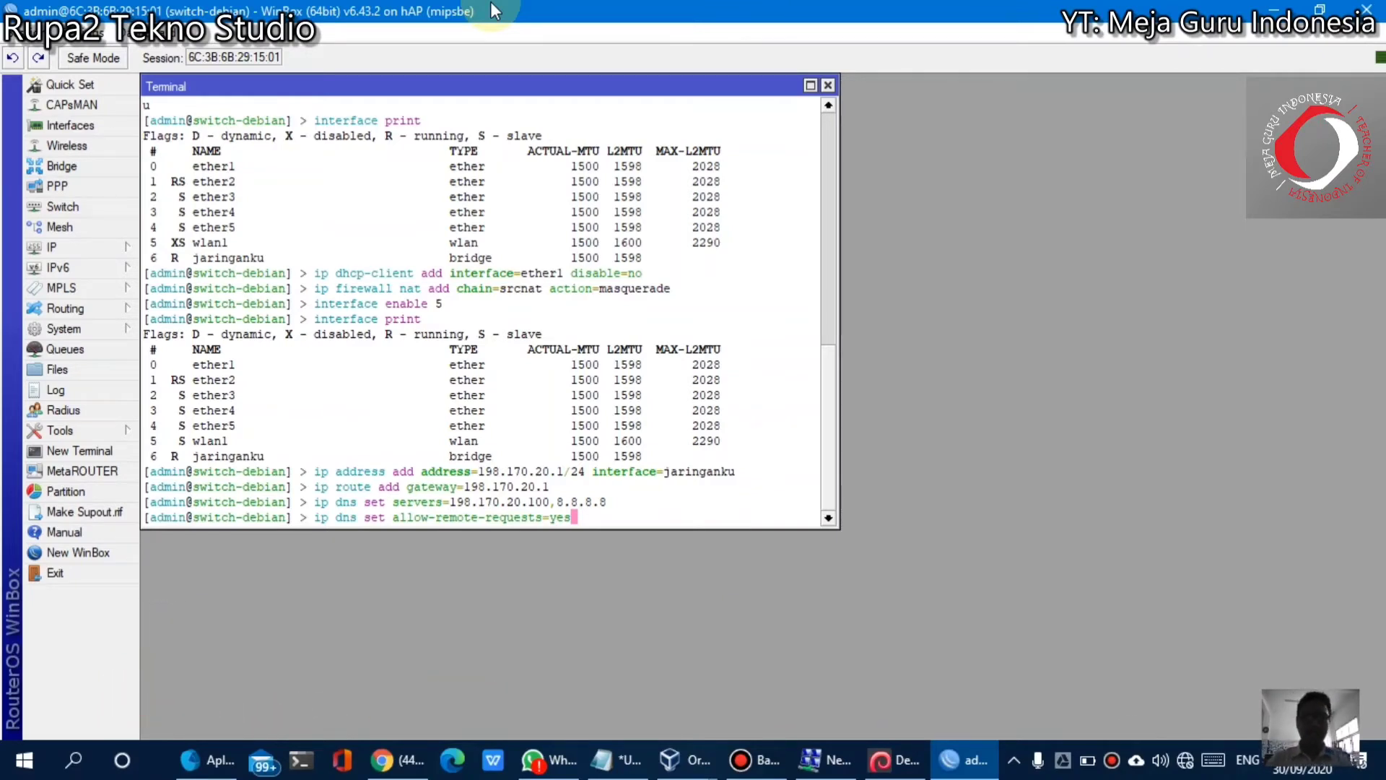
{"action": "key", "text": "Return"}
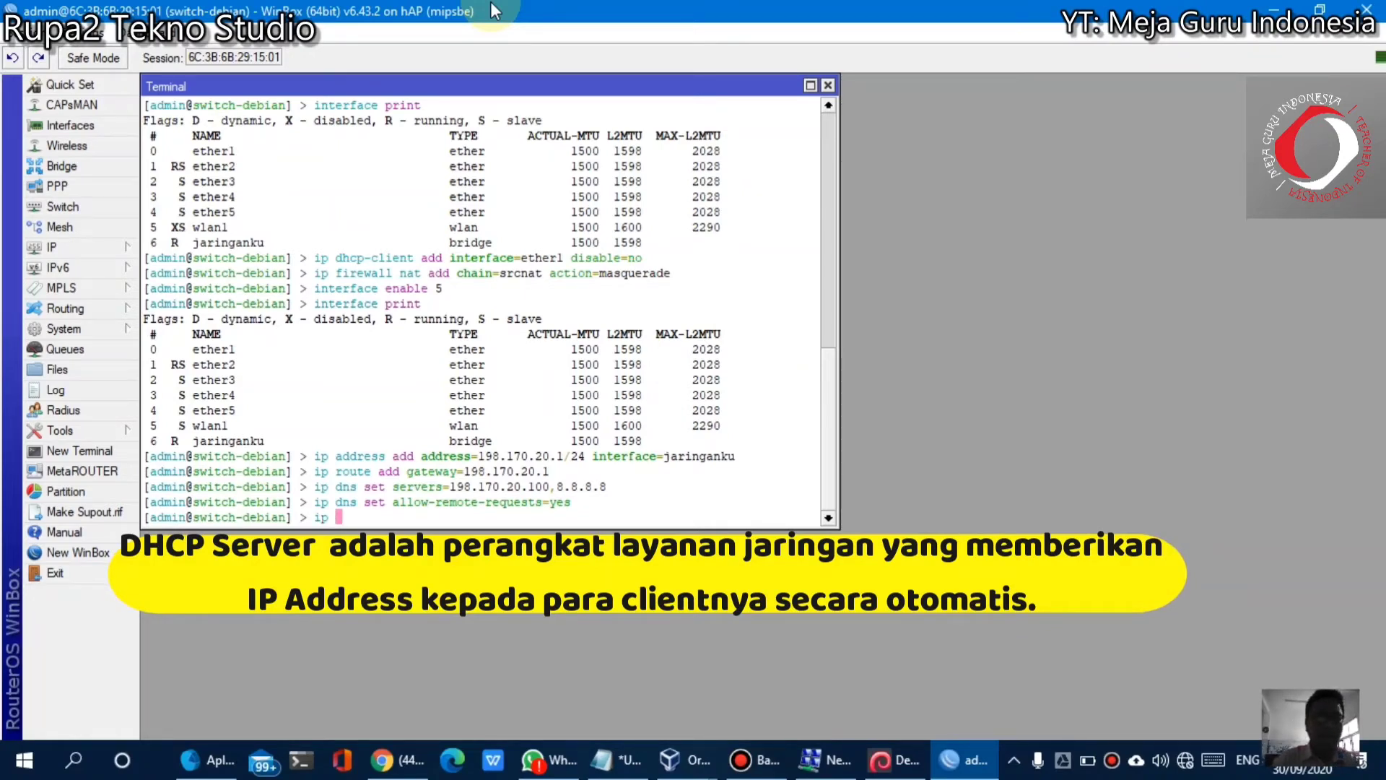
Run ip dhcp-server setup on jaringanku, accepting address space 198.170.20.0/24 and gateway 198.170.20.1
{"action": "type", "text": "p-serv"}
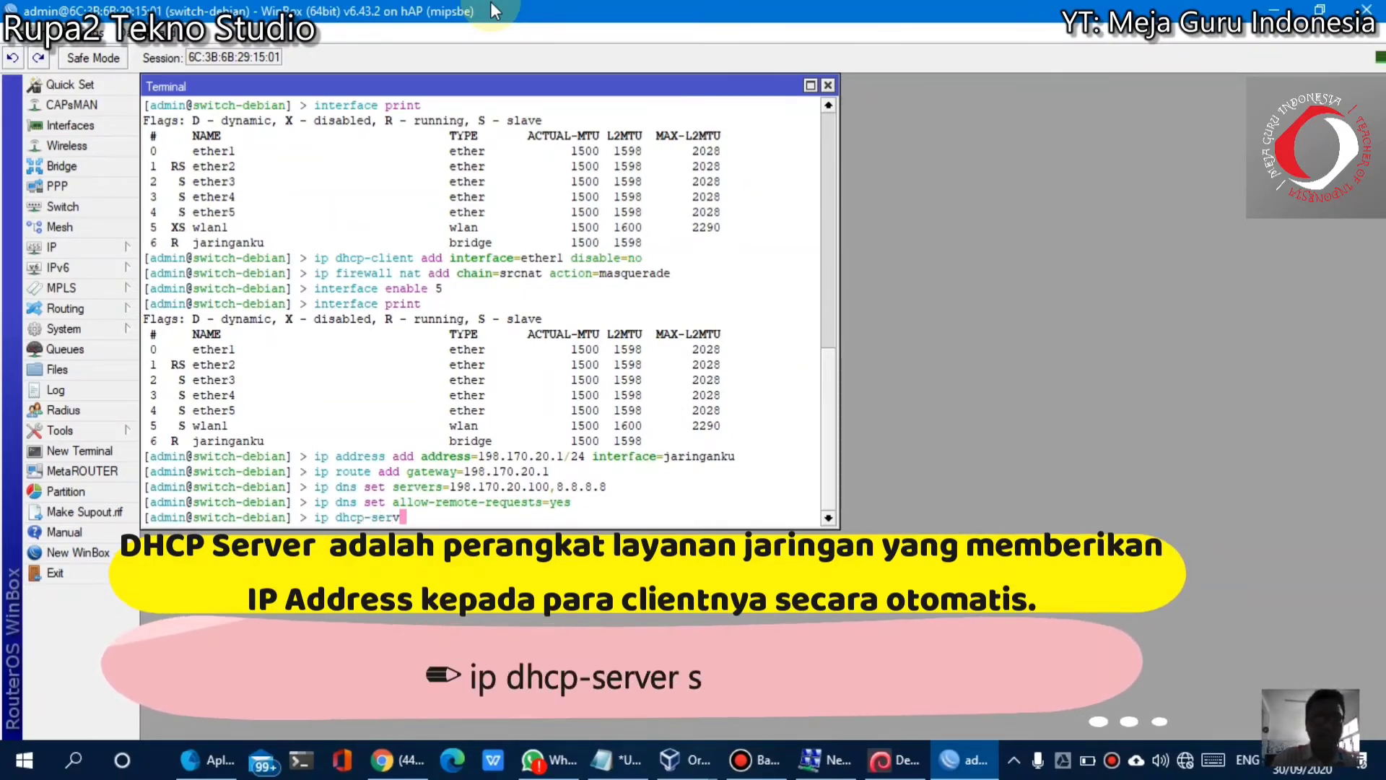
{"action": "type", "text": "er setup"}
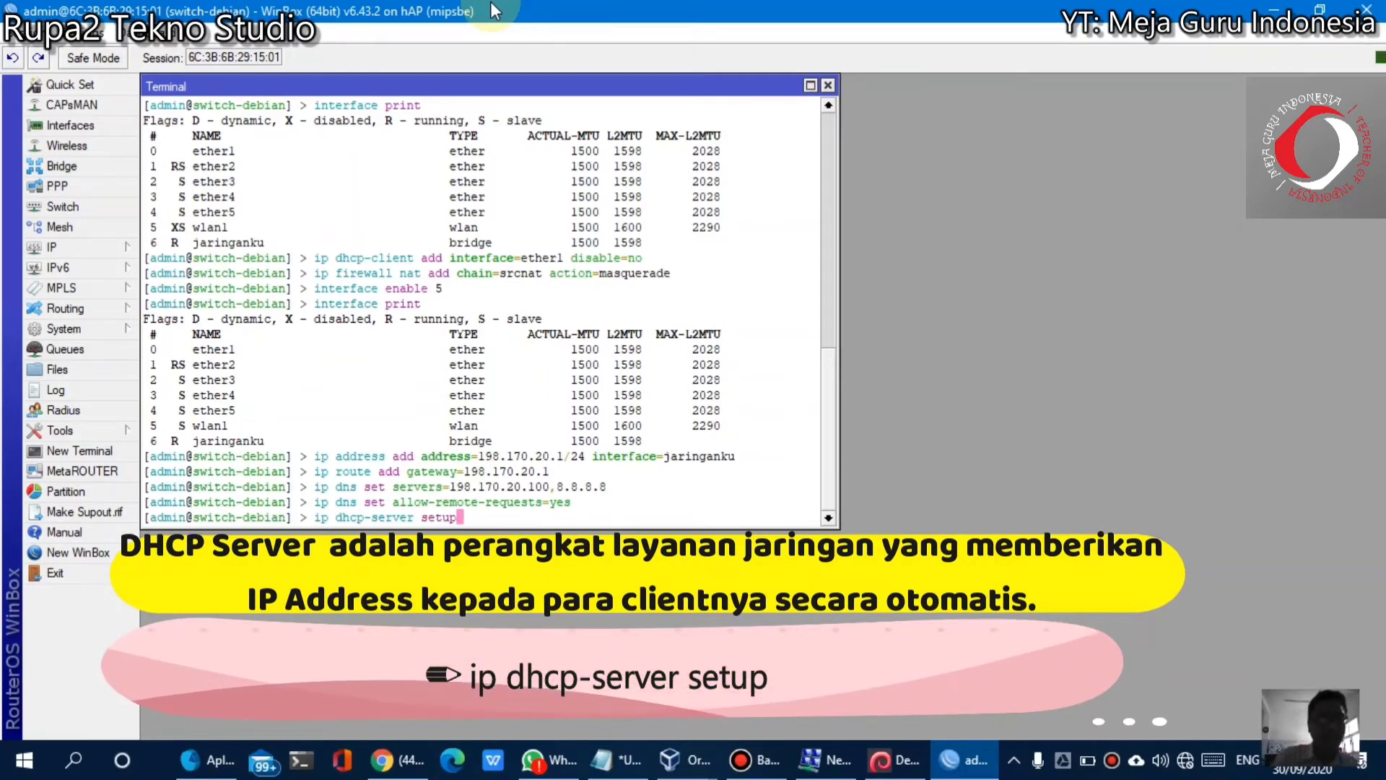
{"action": "key", "text": "Return"}
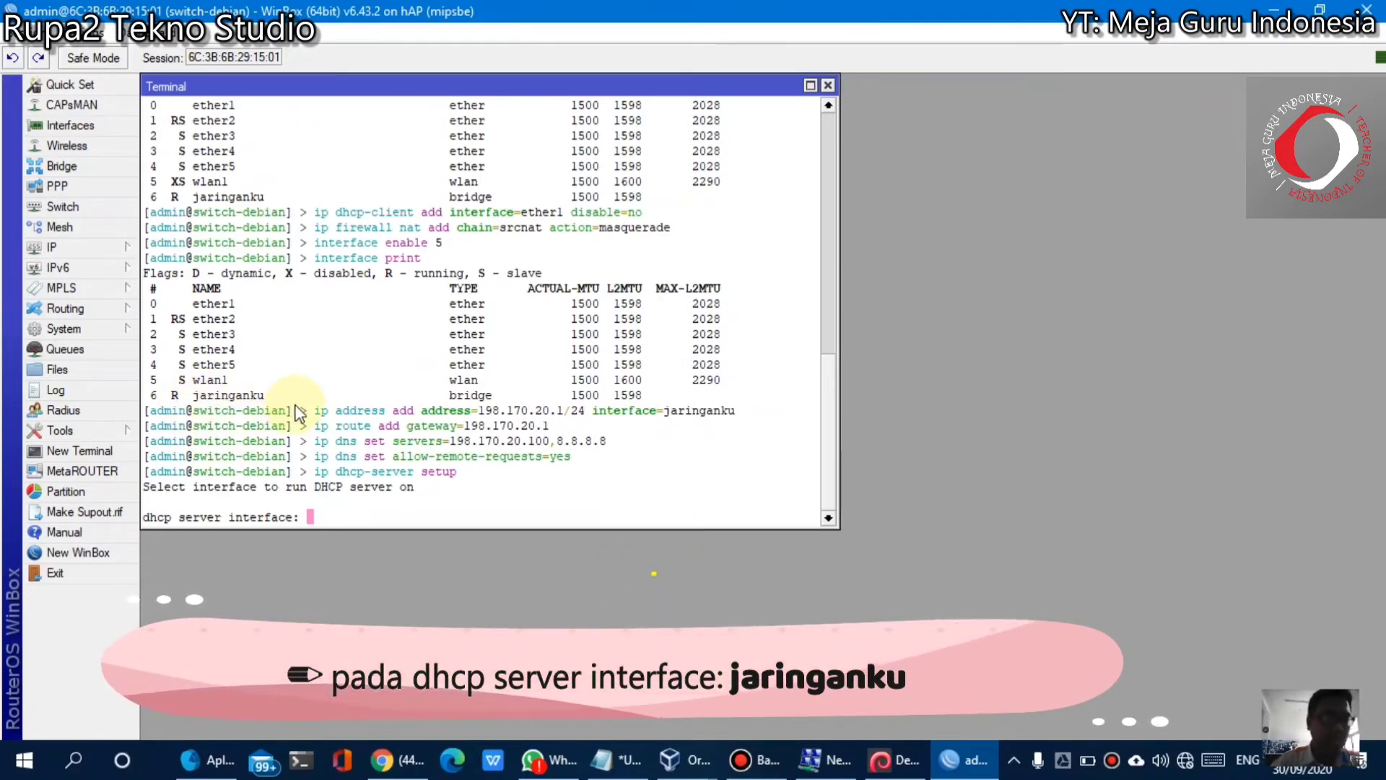
{"action": "type", "text": "jari"}
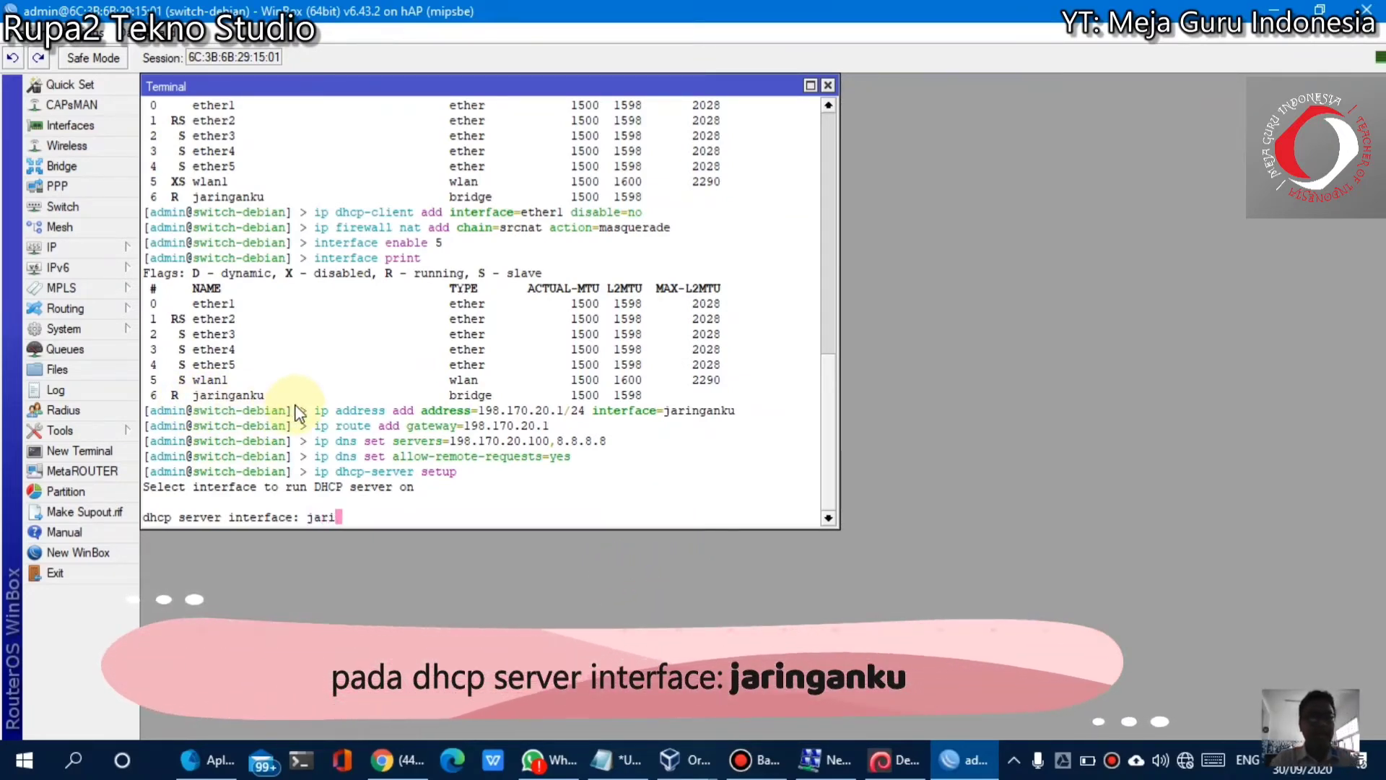
{"action": "type", "text": "nganku"}
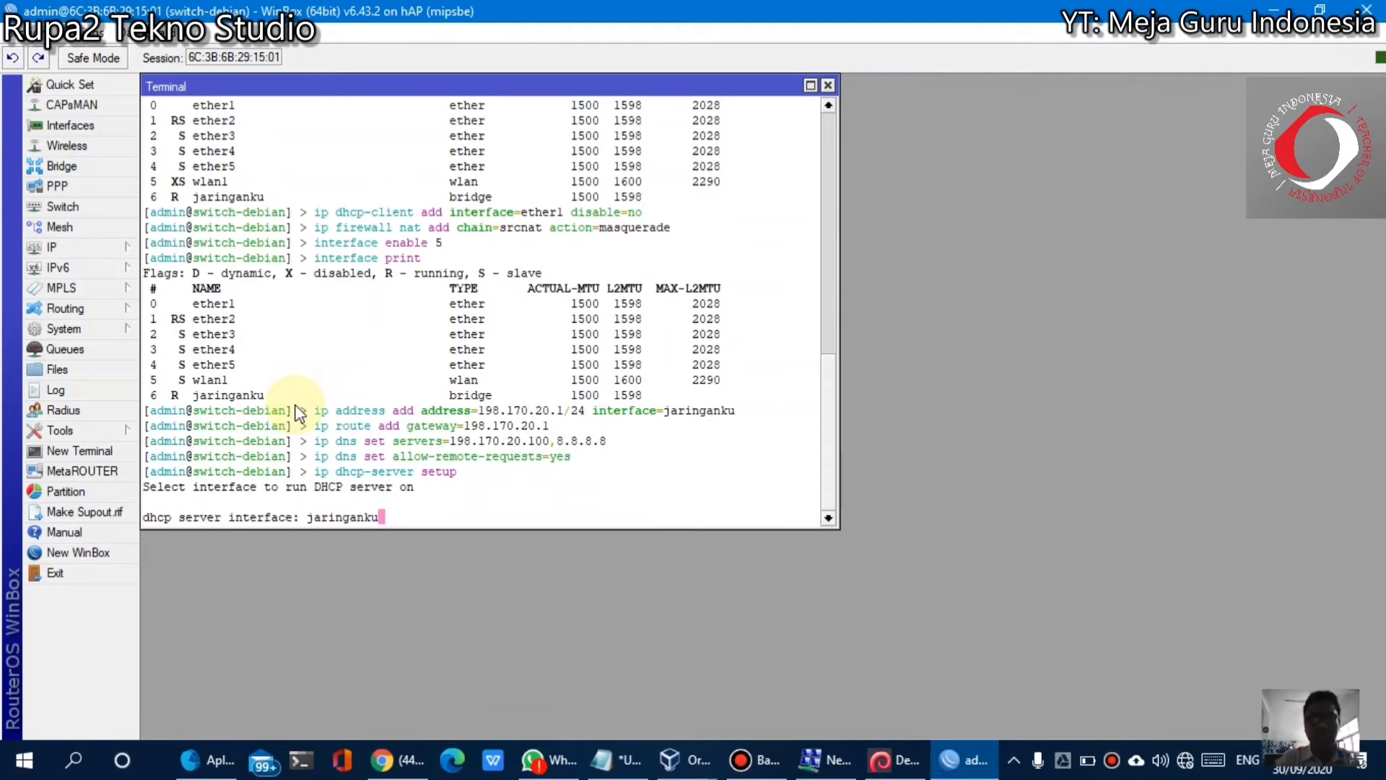
{"action": "key", "text": "Return"}
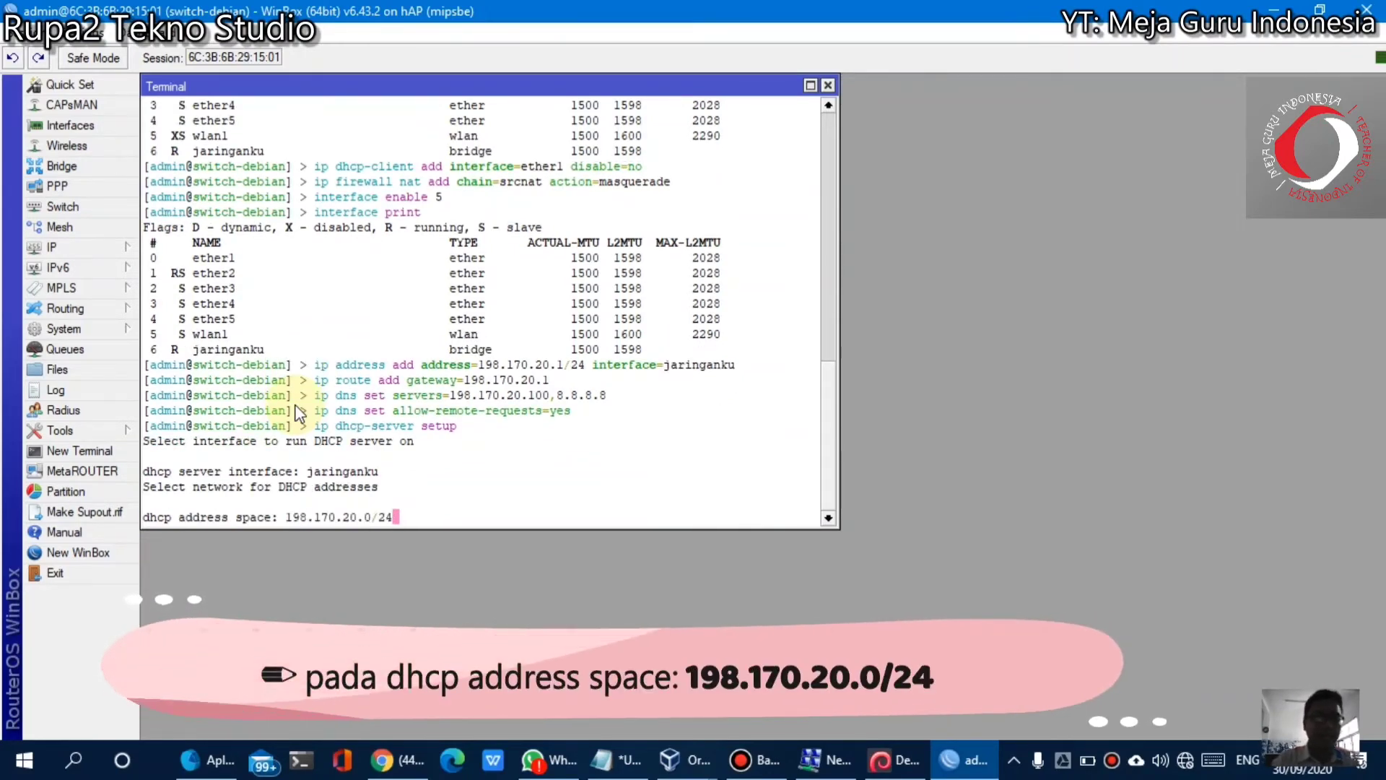
{"action": "key", "text": "Return"}
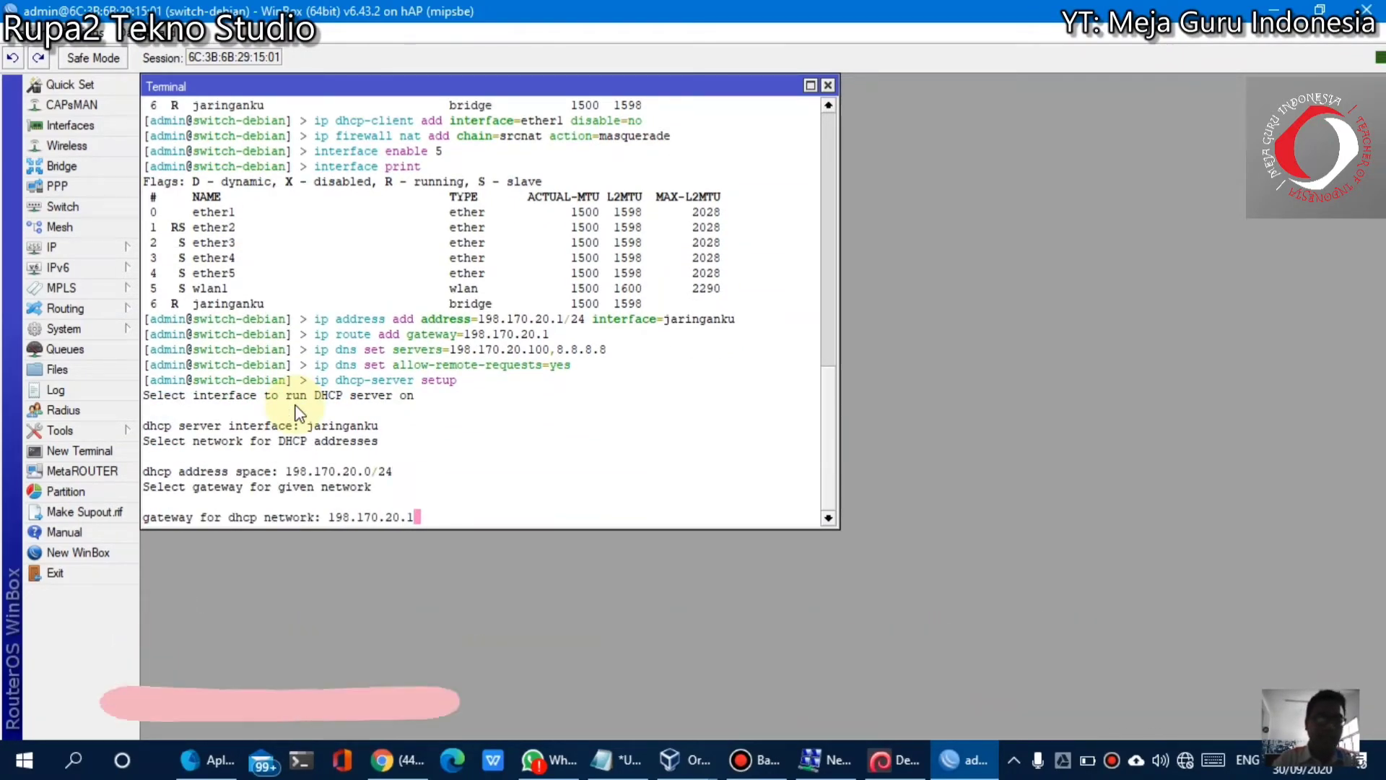
{"action": "key", "text": "Return"}
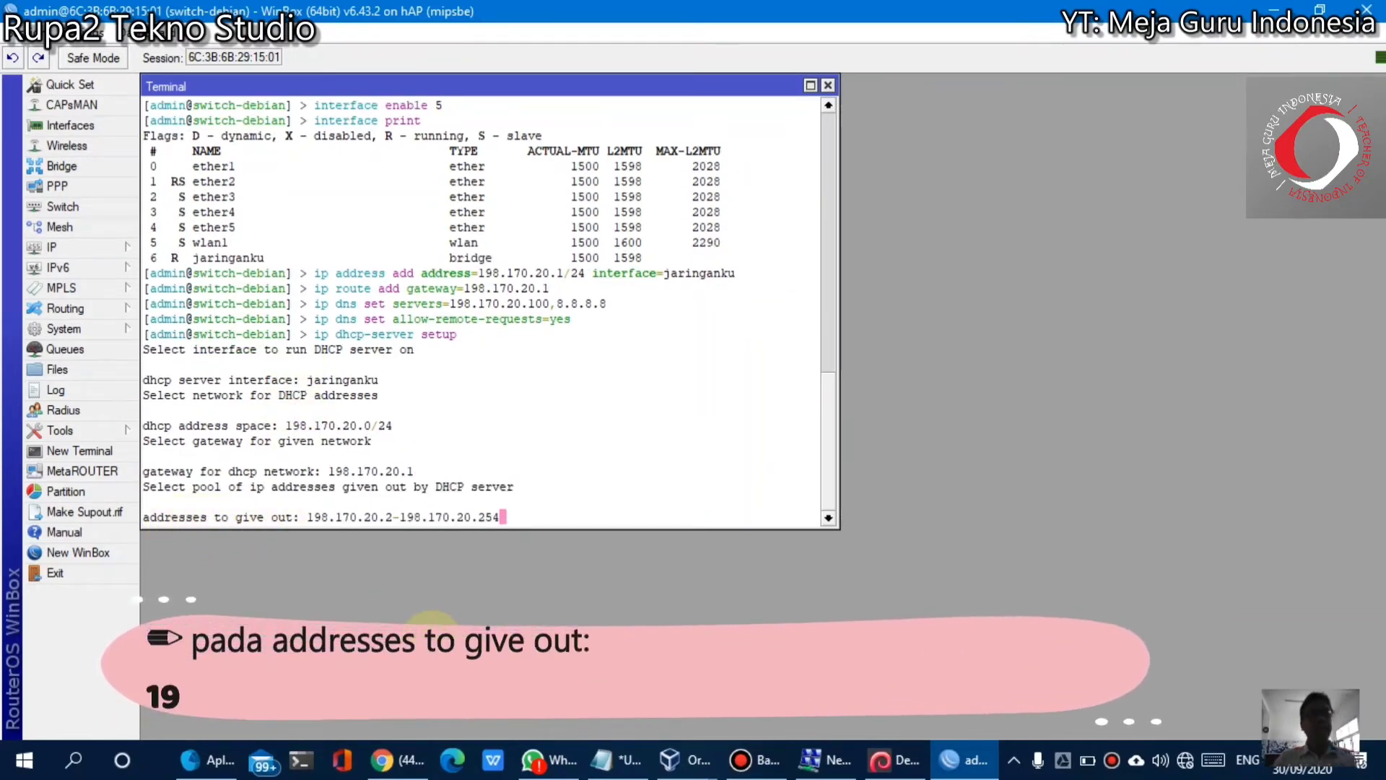
Change the address pool to 198.170.20.2-198.170.20.99 and 198.170.20.101-198.170.20.254
{"action": "key", "text": "BackSpace"}
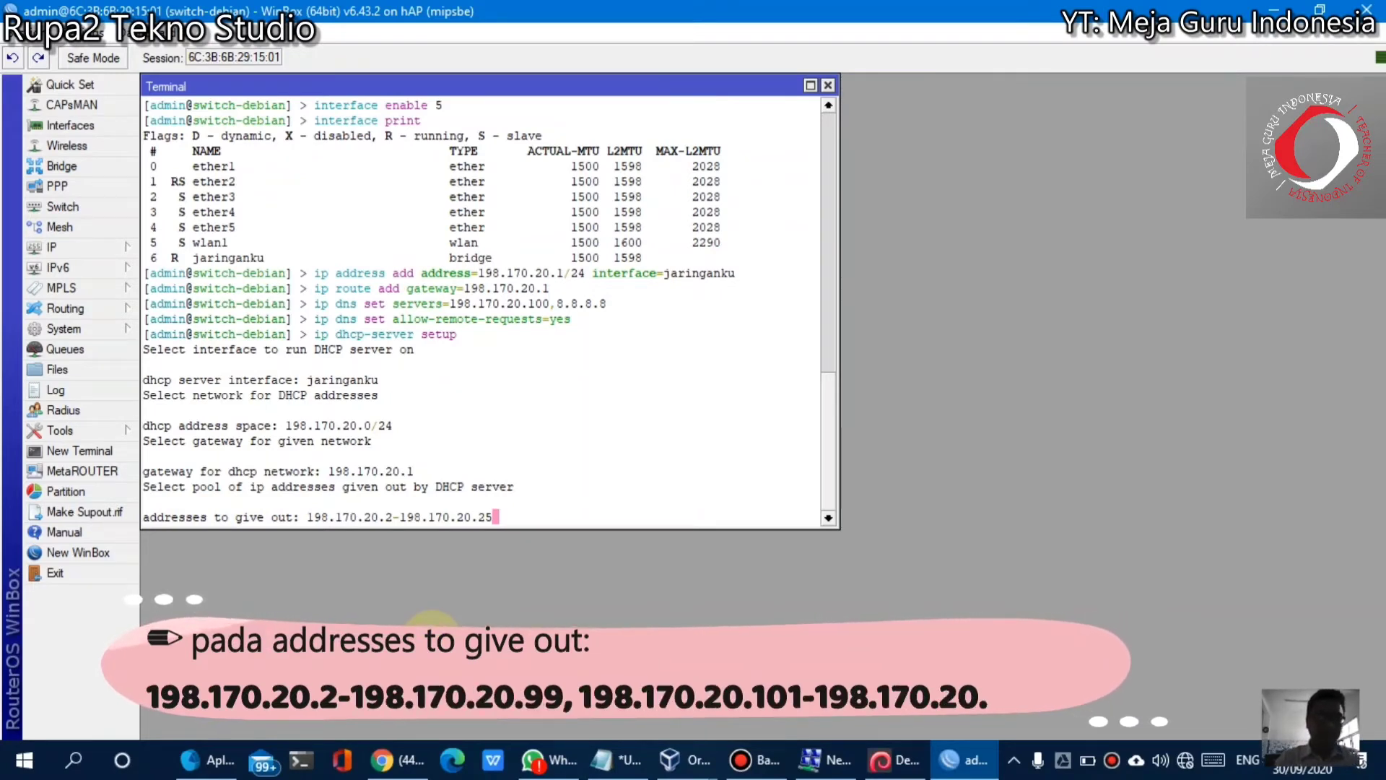
{"action": "key", "text": "BackSpace"}
{"action": "type", "text": "99"}
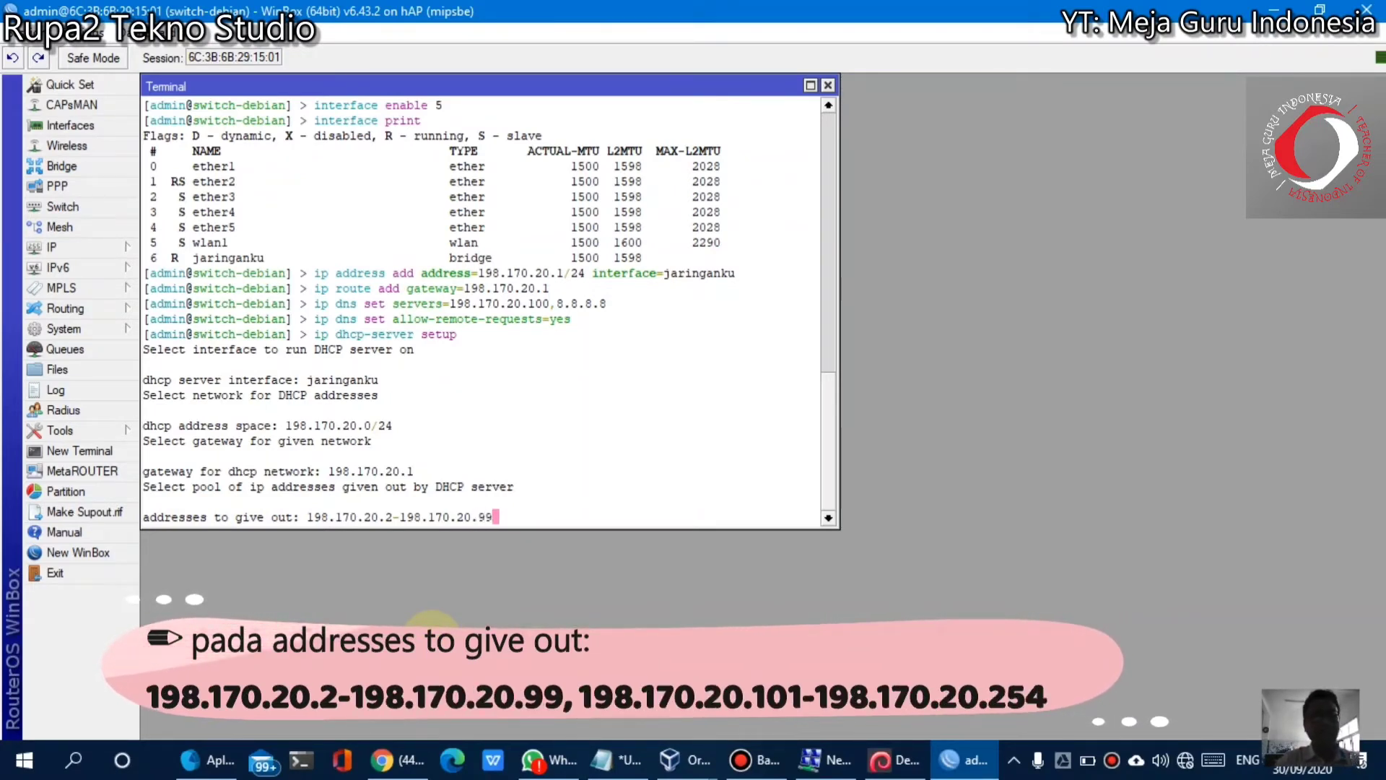
{"action": "type", "text": ","}
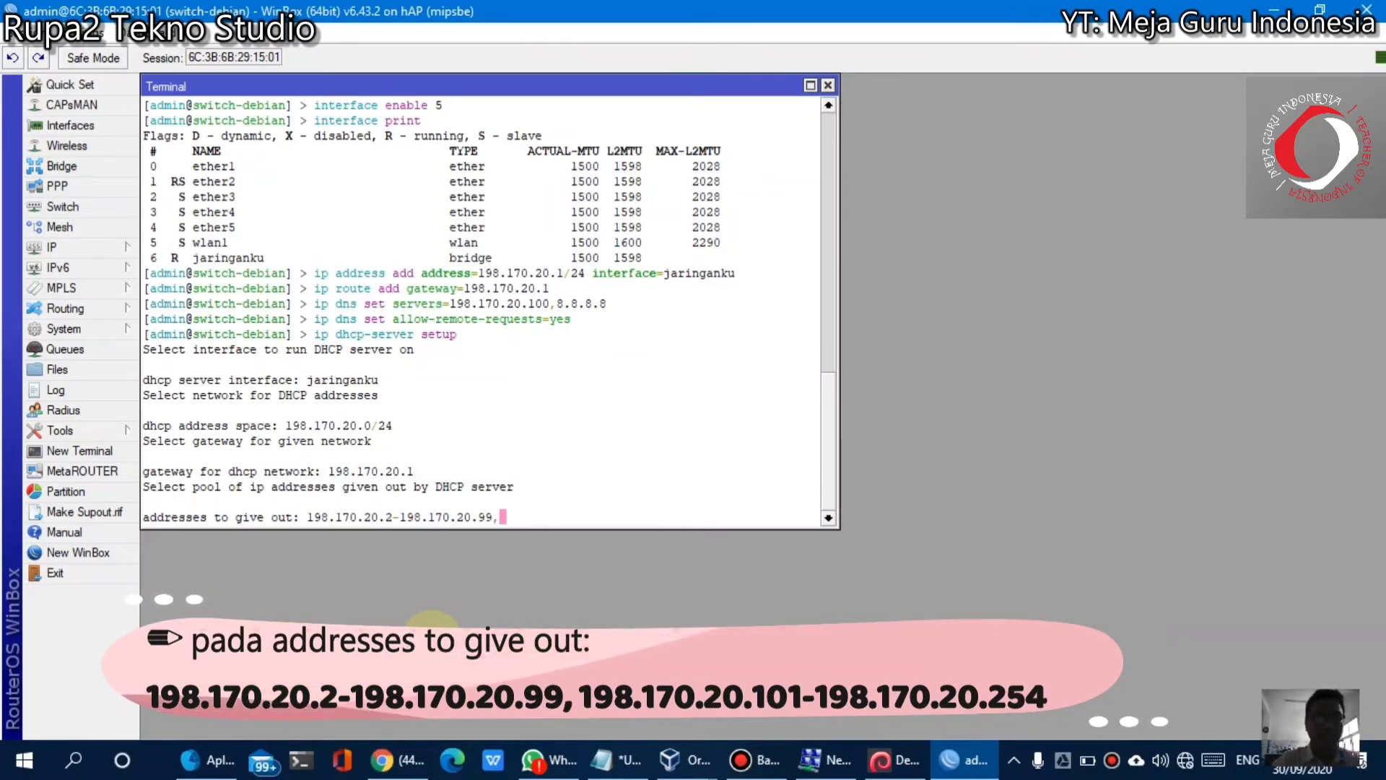
{"action": "type", "text": "198"}
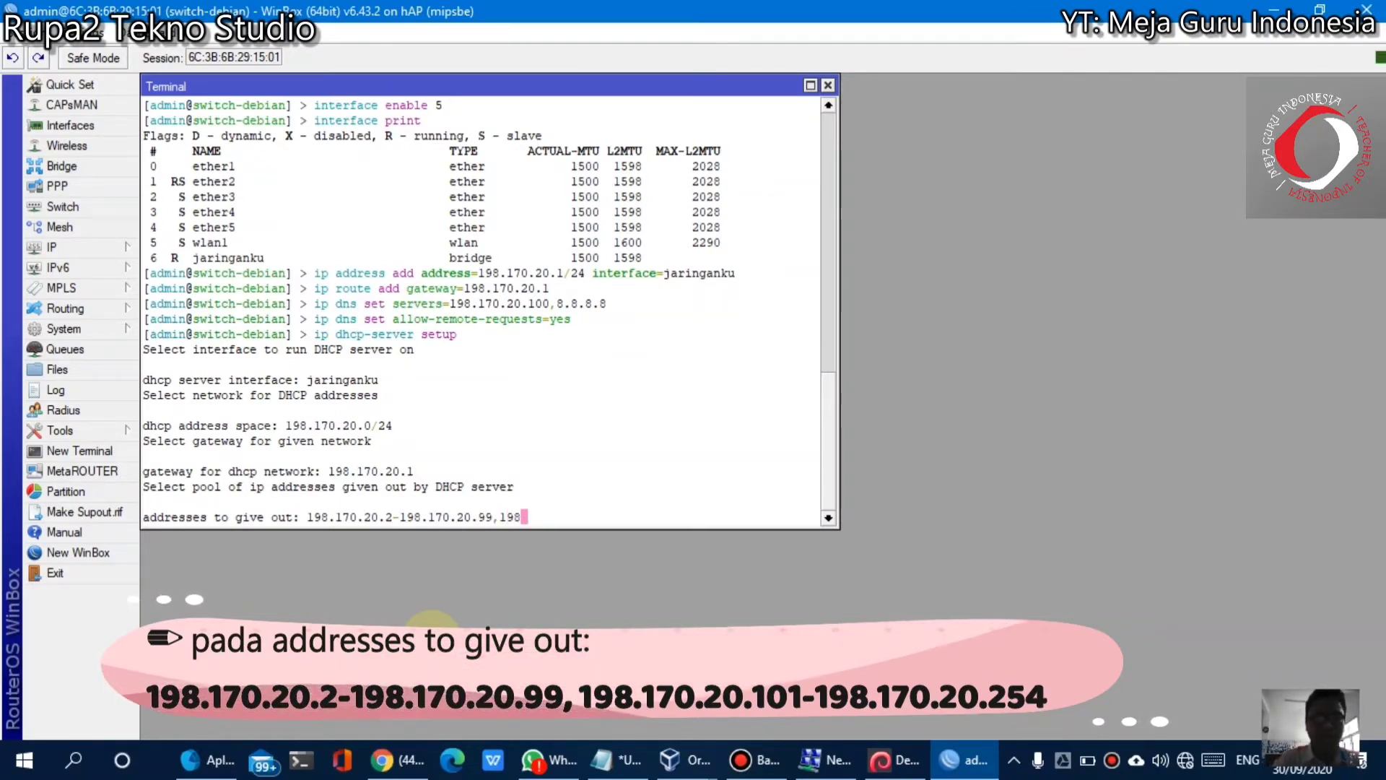
{"action": "type", "text": ".170.20.101"}
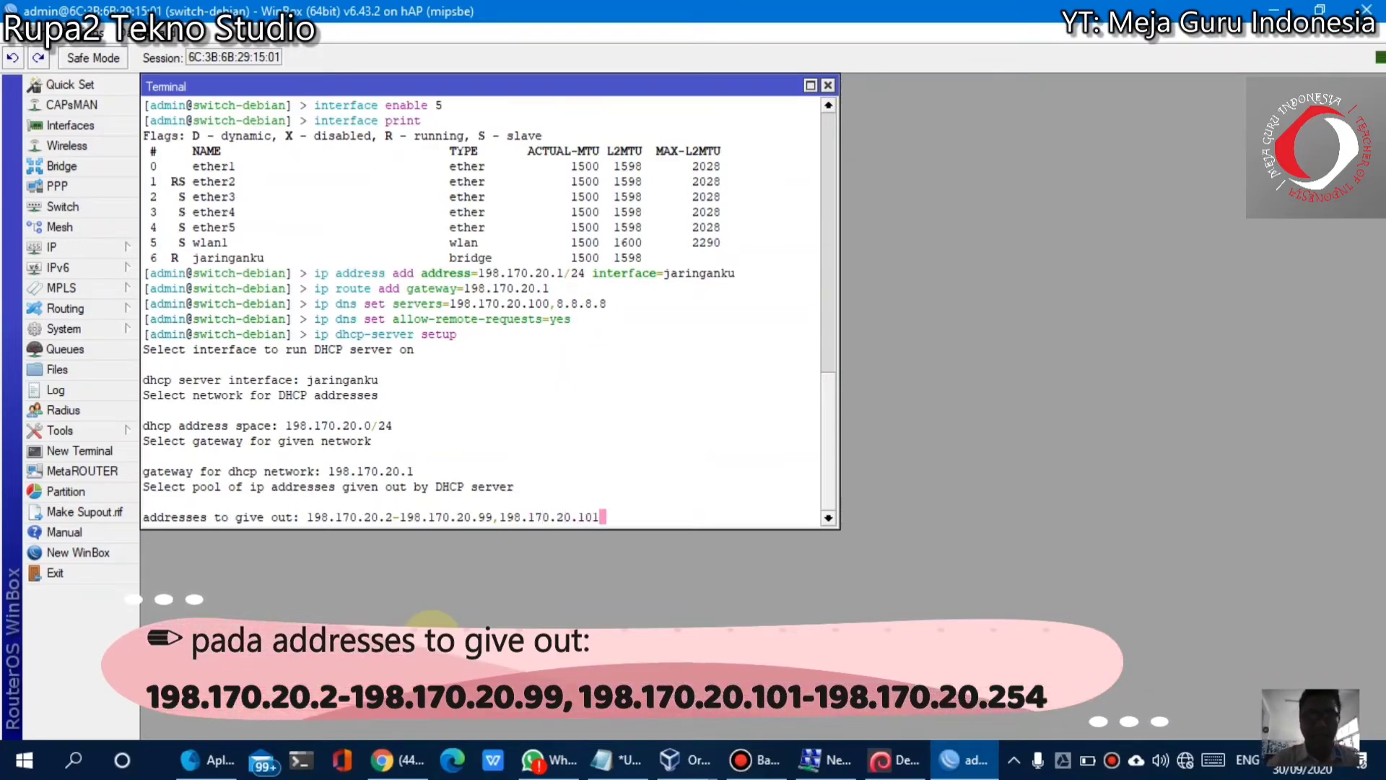
{"action": "type", "text": "-198"}
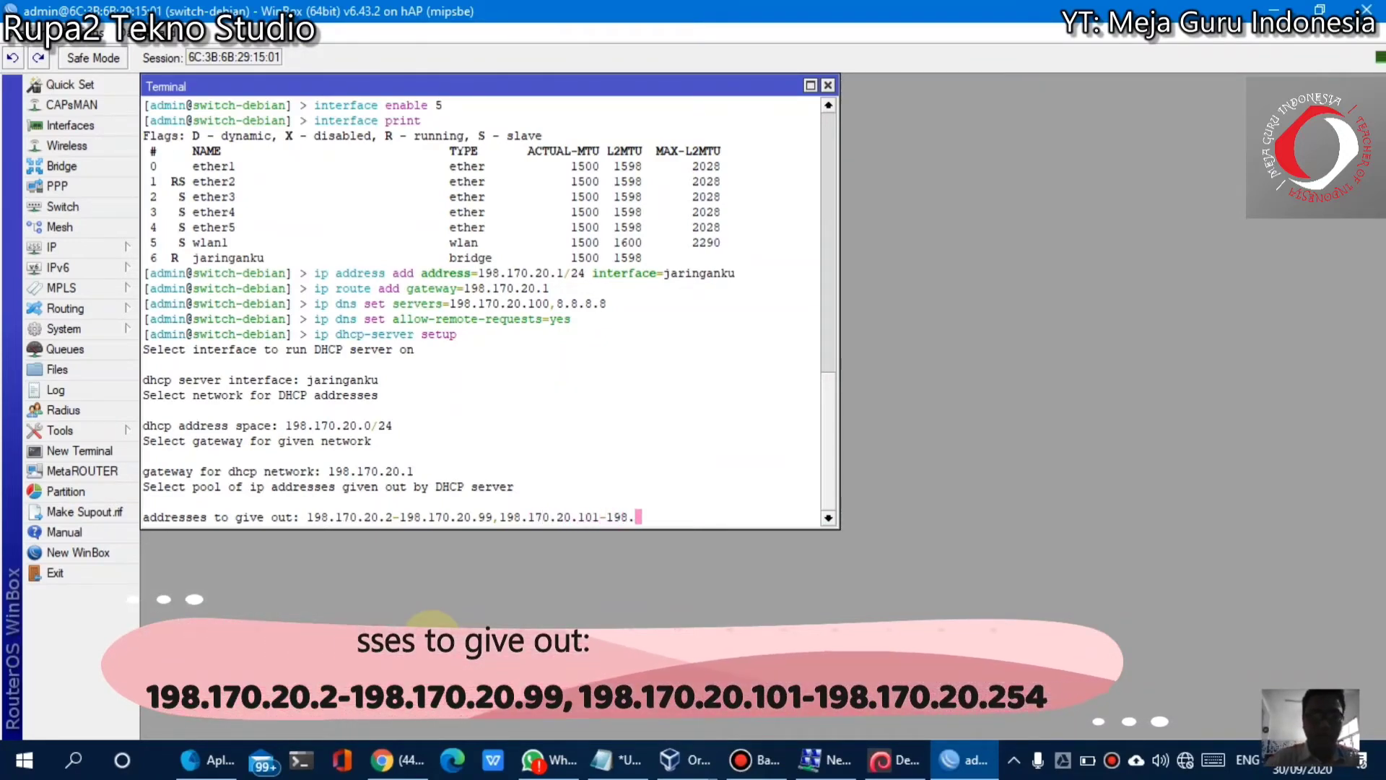
{"action": "type", "text": ".170.2"}
{"action": "type", "text": "0."}
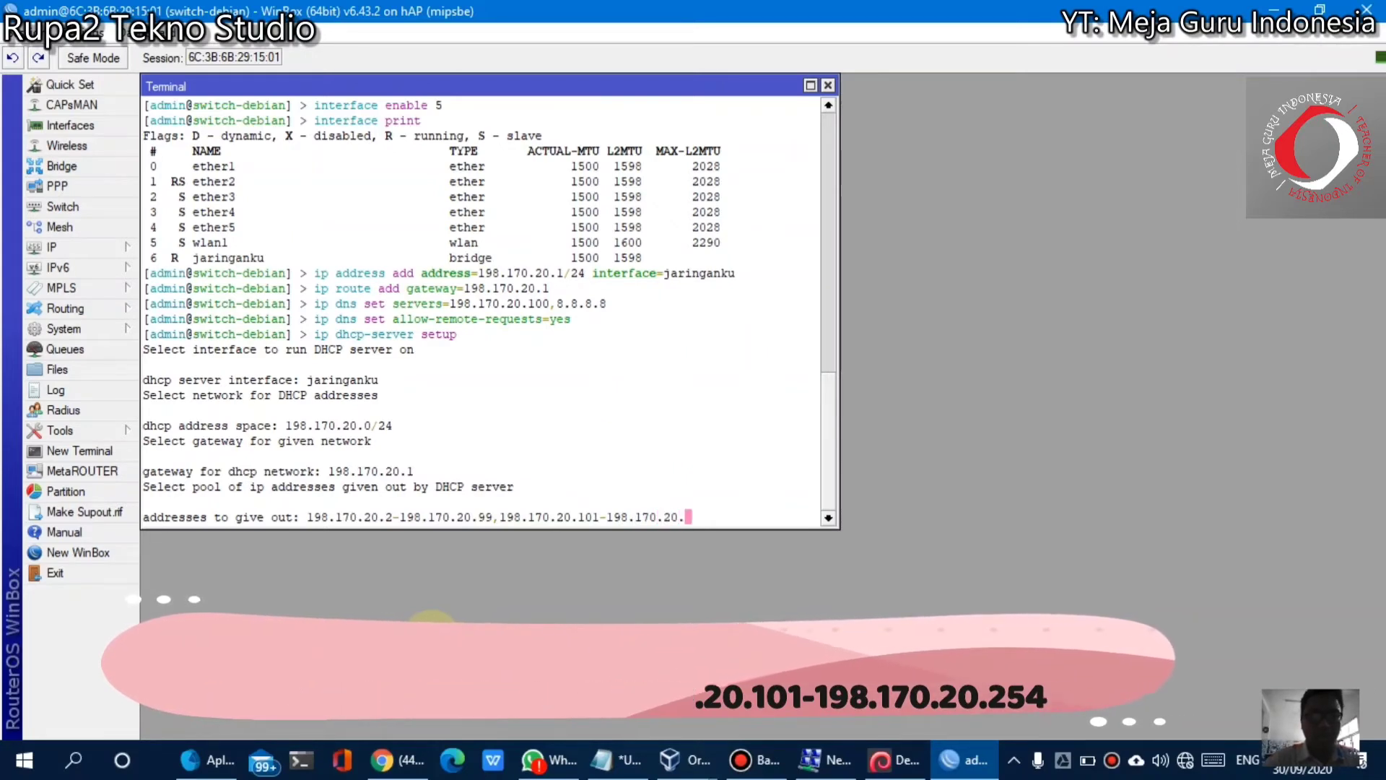
{"action": "type", "text": "254"}
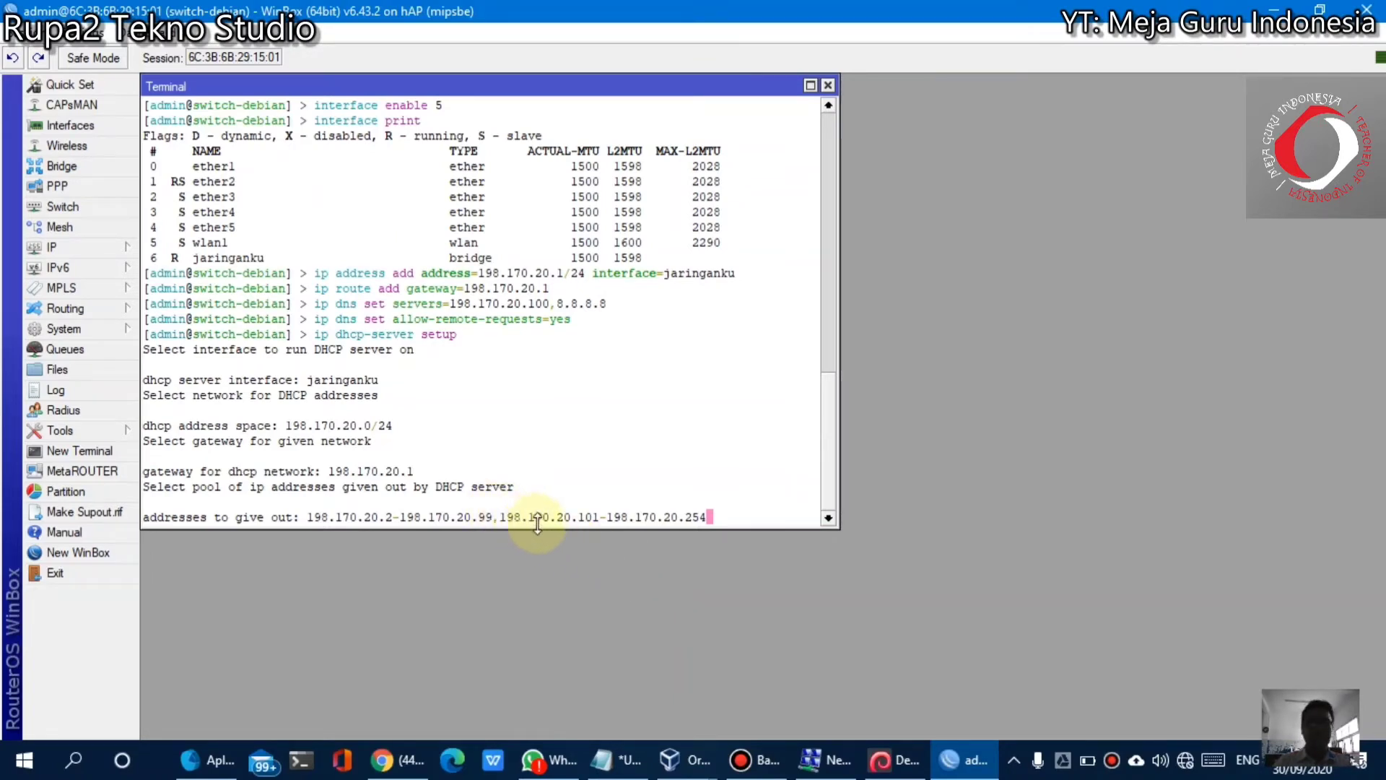
{"action": "left_click", "coordinate": [880, 767]}
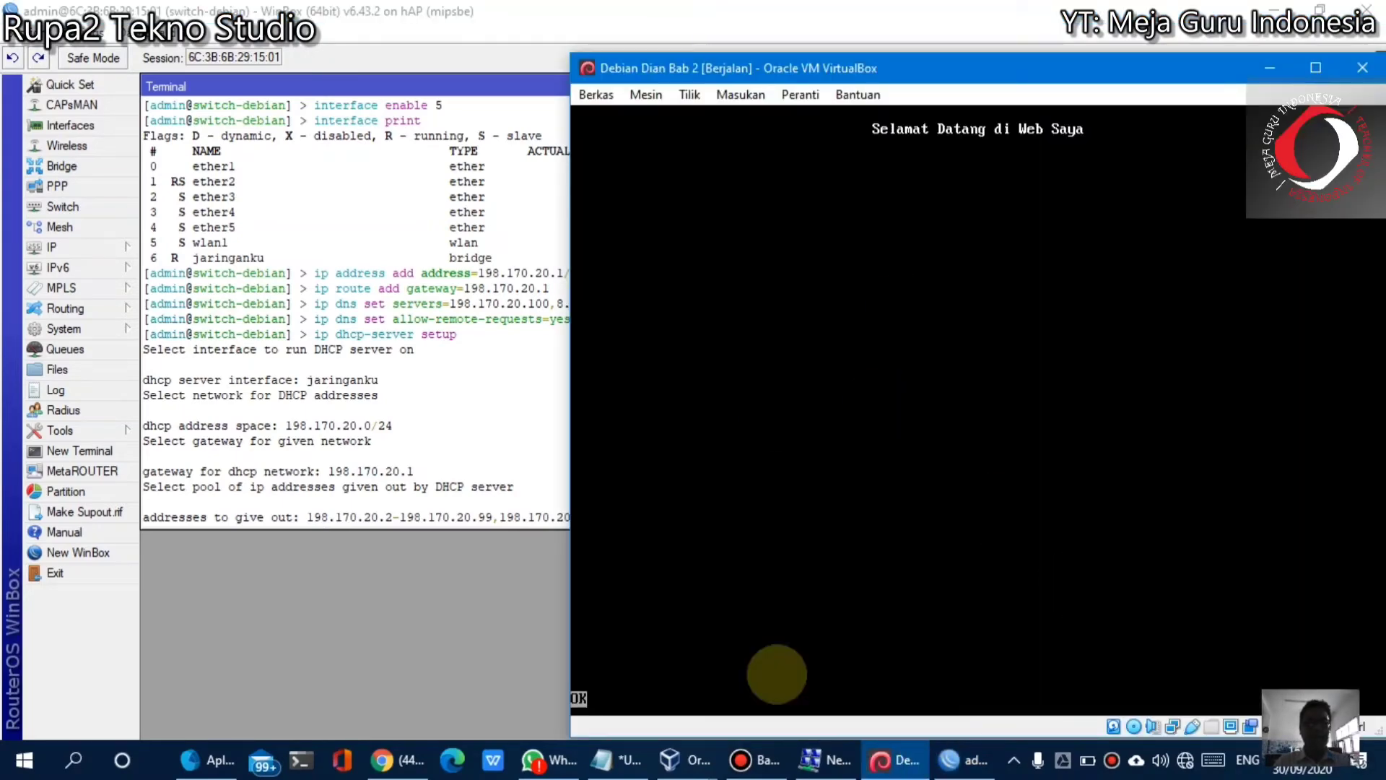
{"action": "left_click", "coordinate": [371, 496]}
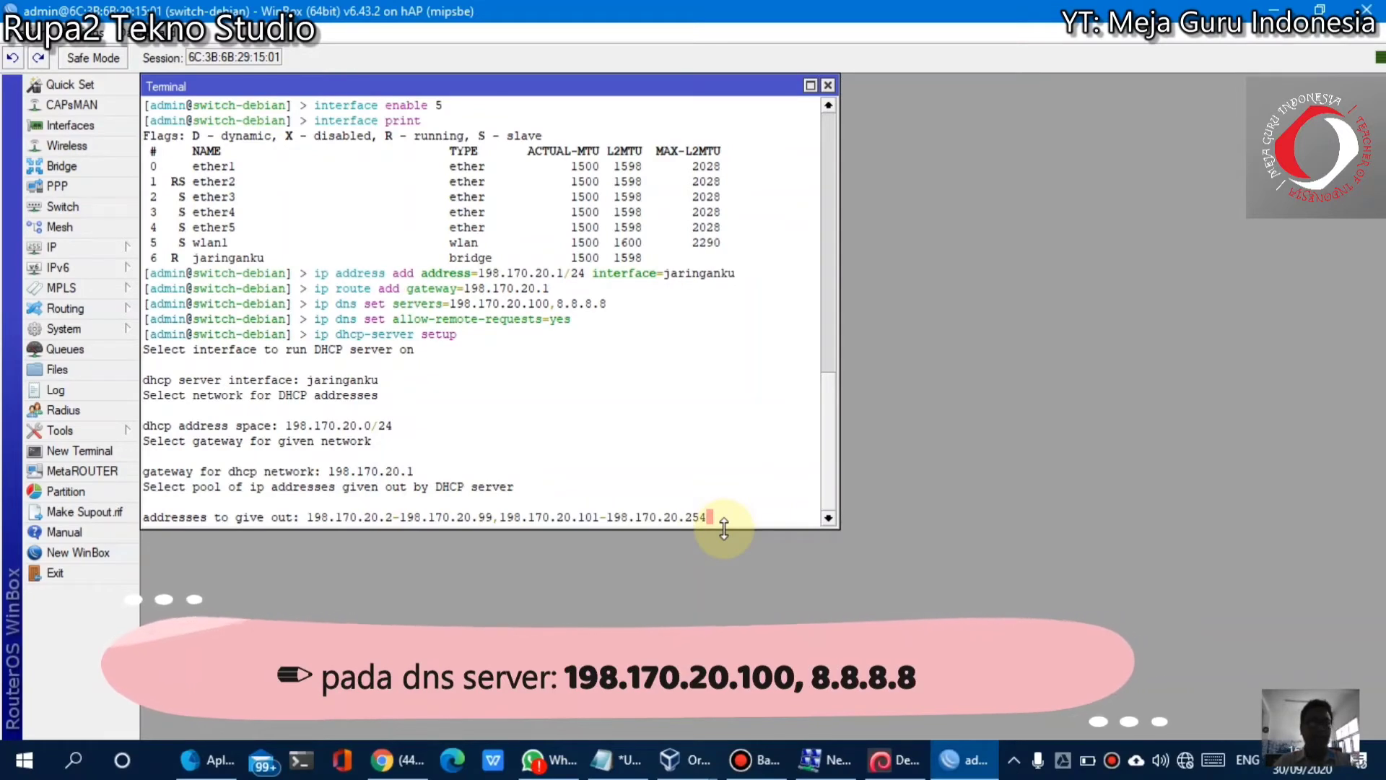
Confirm the pool ranges, DNS servers 198.170.20.100 and 8.8.8.8, and the 10m lease time
{"action": "key", "text": "Return"}
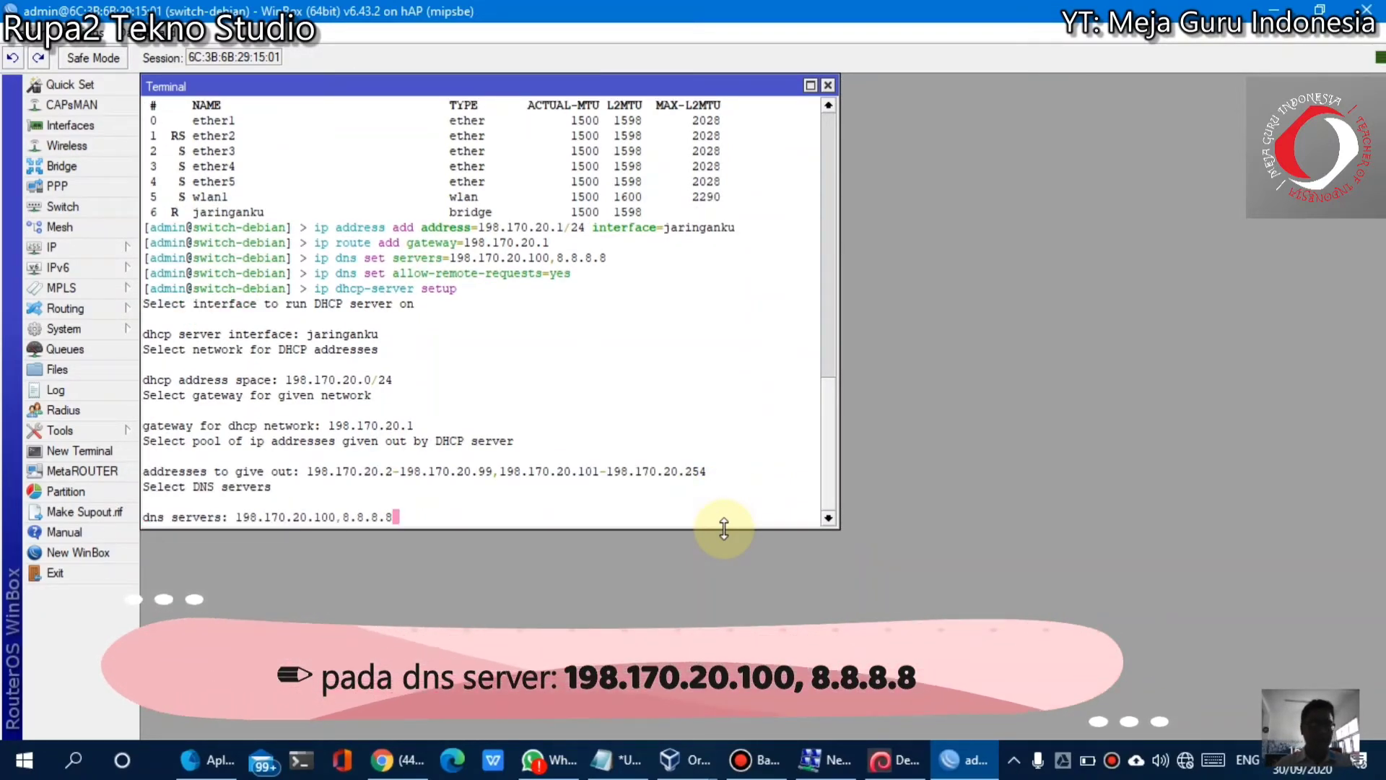
{"action": "key", "text": "Return"}
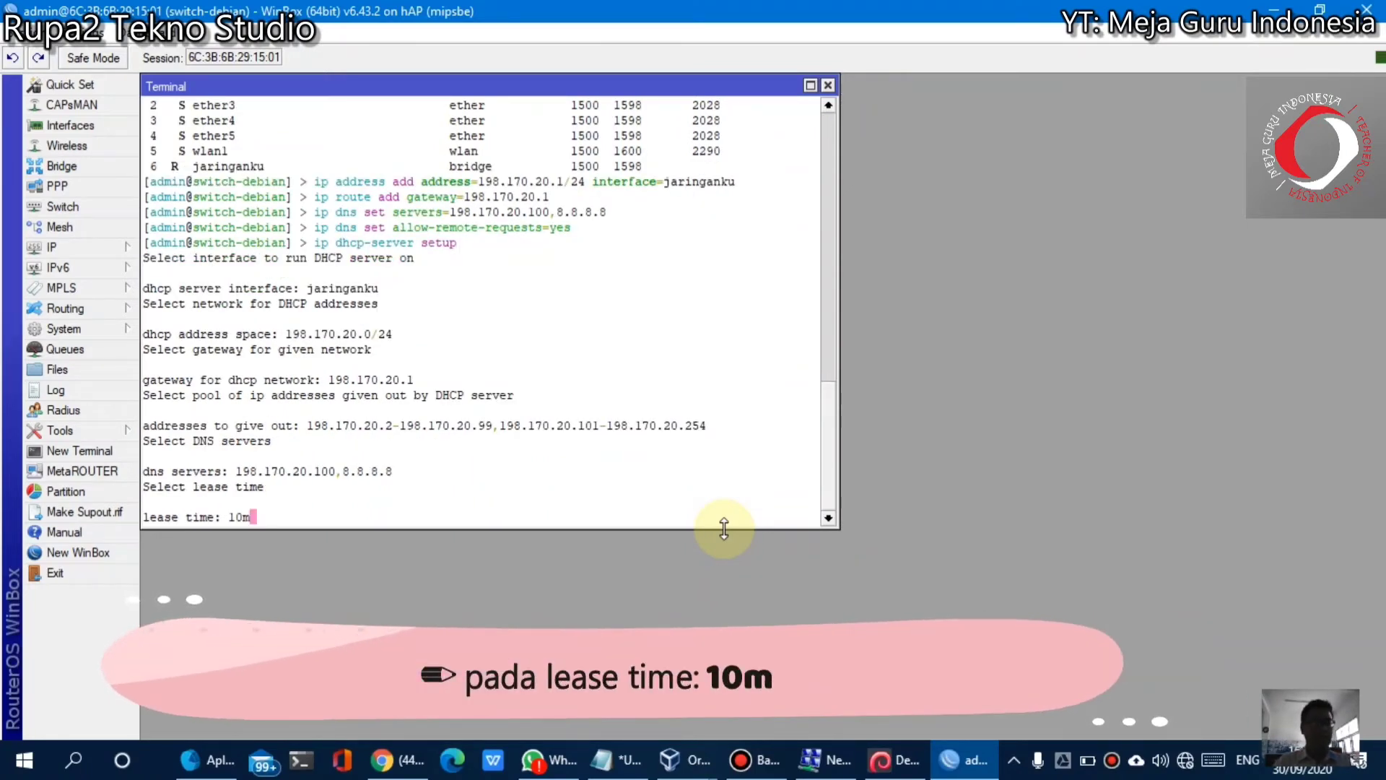
{"action": "key", "text": "Return"}
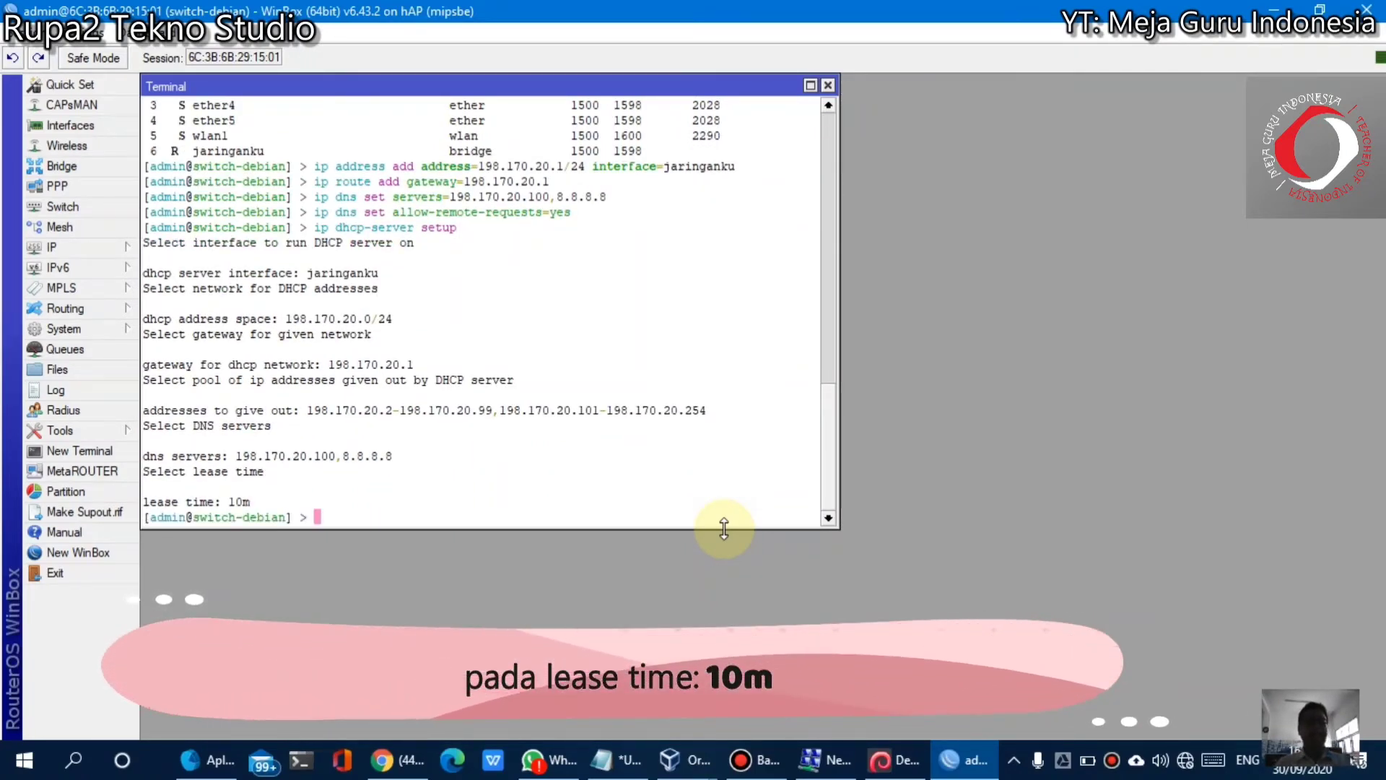
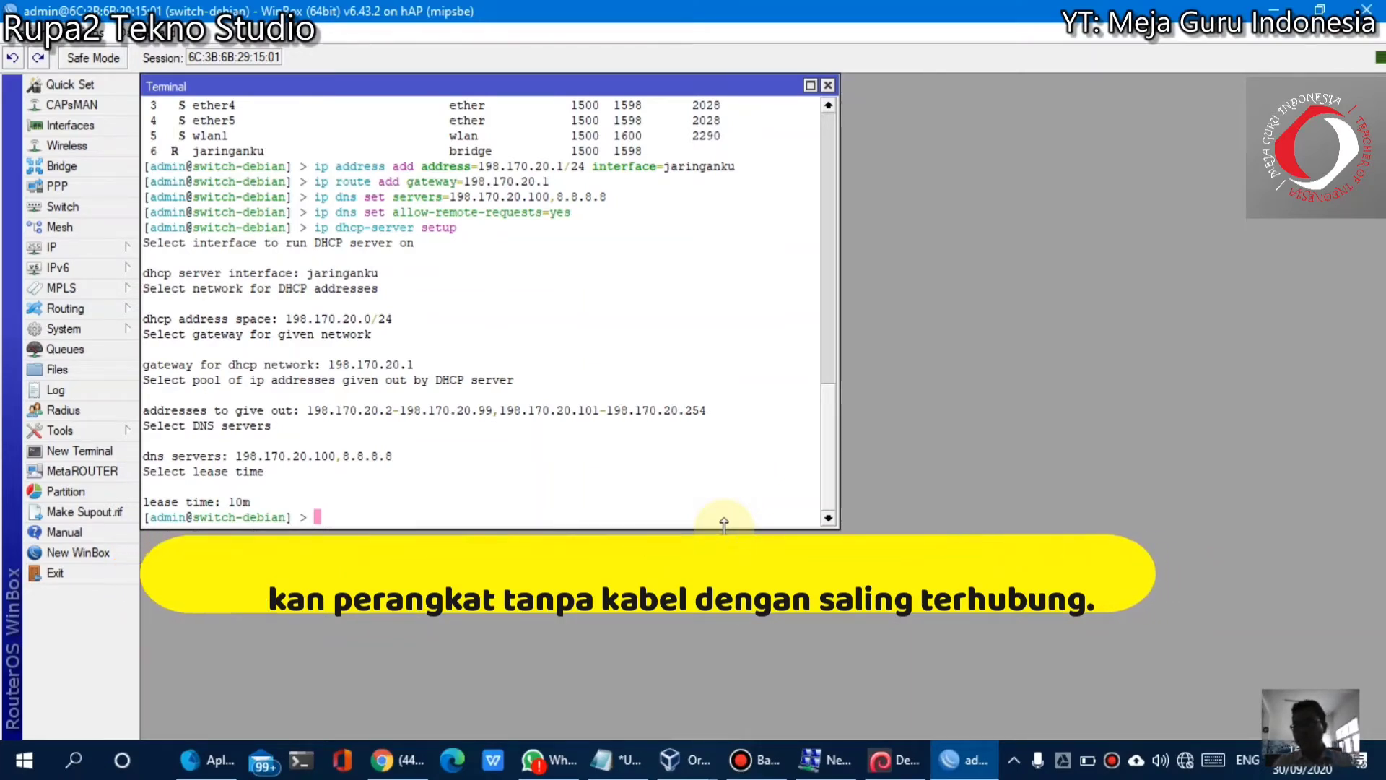
Type 'interface wireless security-profiles add name="password wifi" mode=' in the terminal
{"action": "type", "text": "interface"}
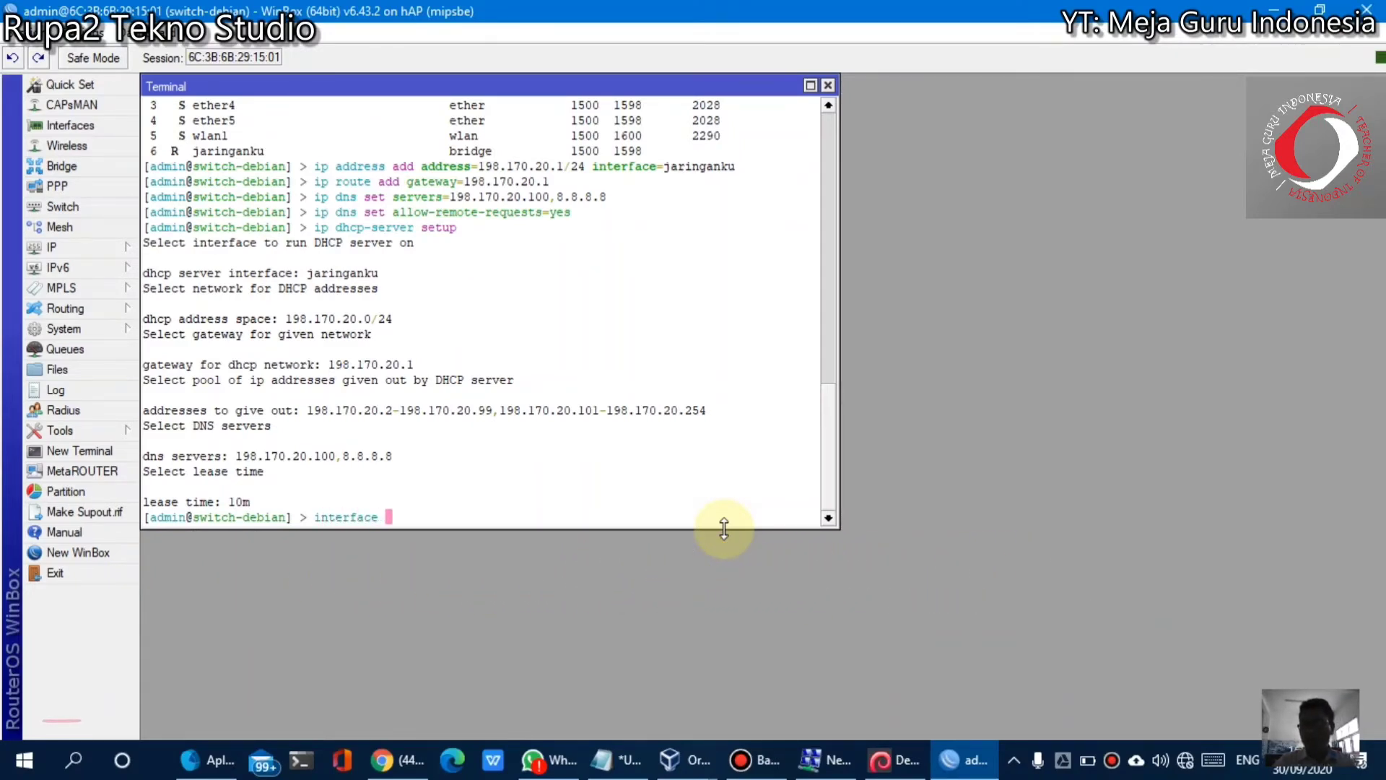
{"action": "type", "text": " wire"}
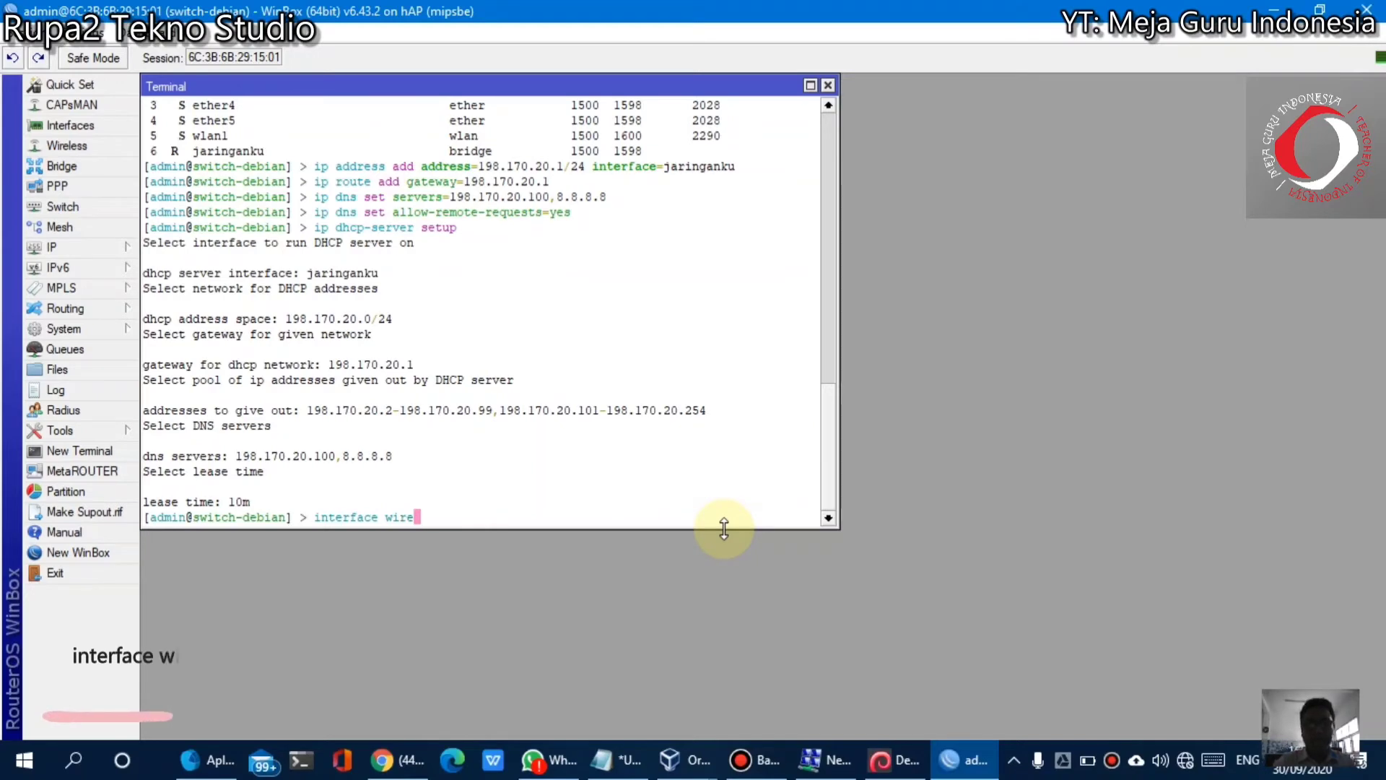
{"action": "type", "text": "less "}
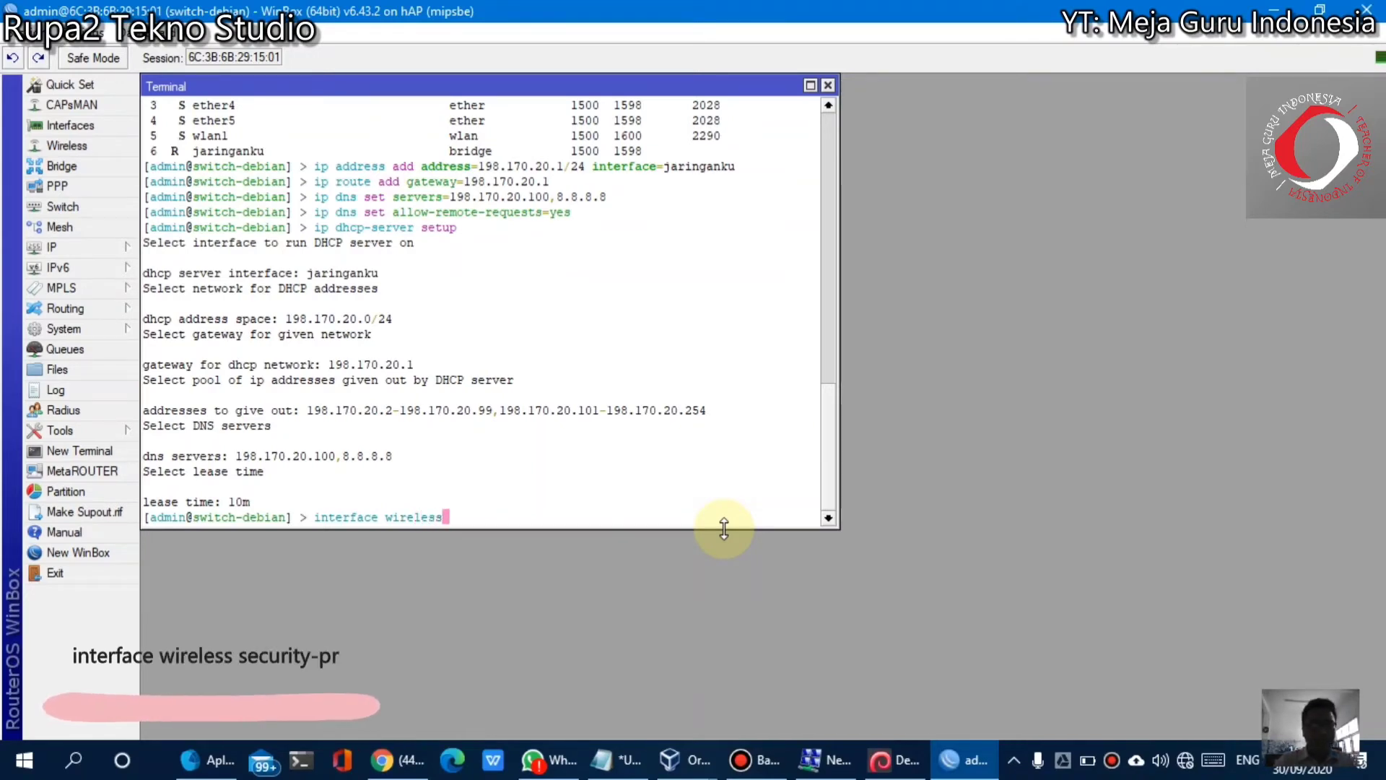
{"action": "type", "text": "secur"}
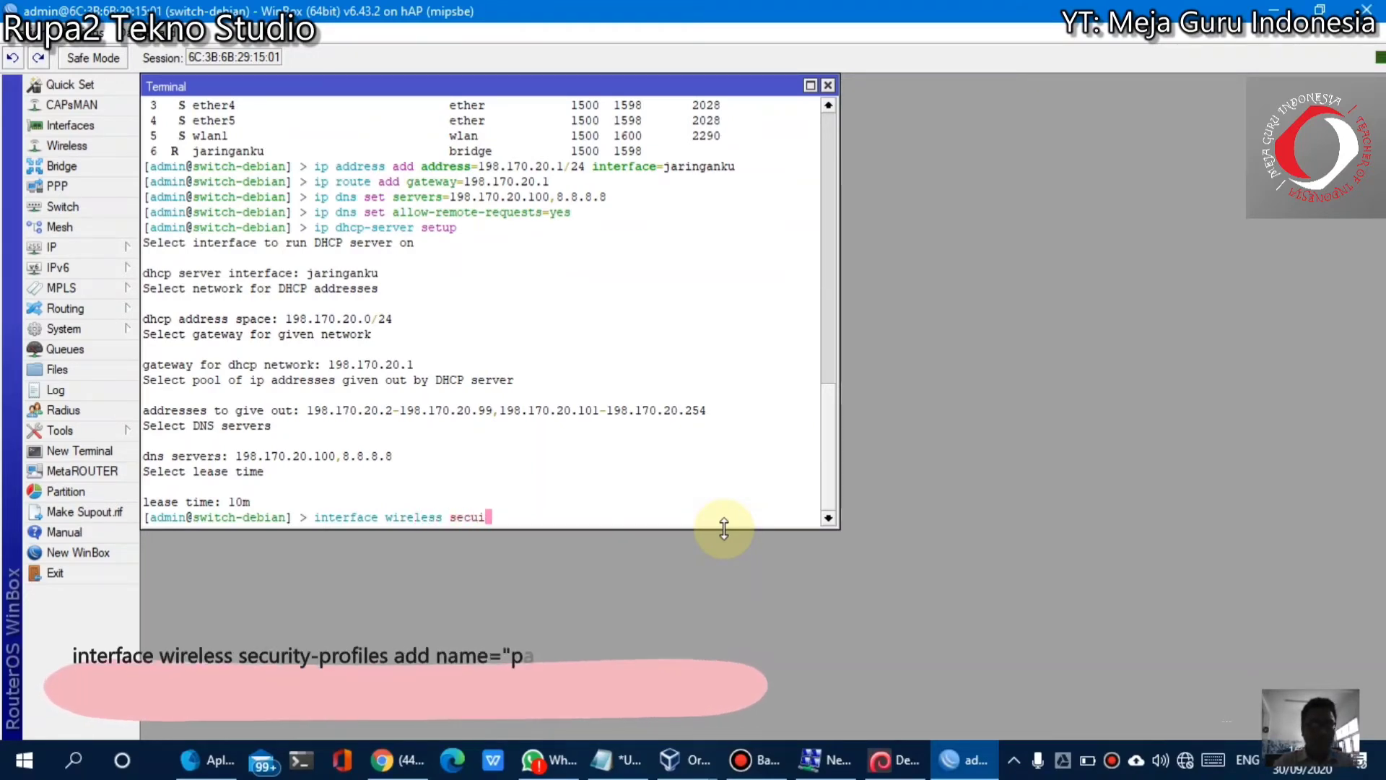
{"action": "key", "text": "Tab"}
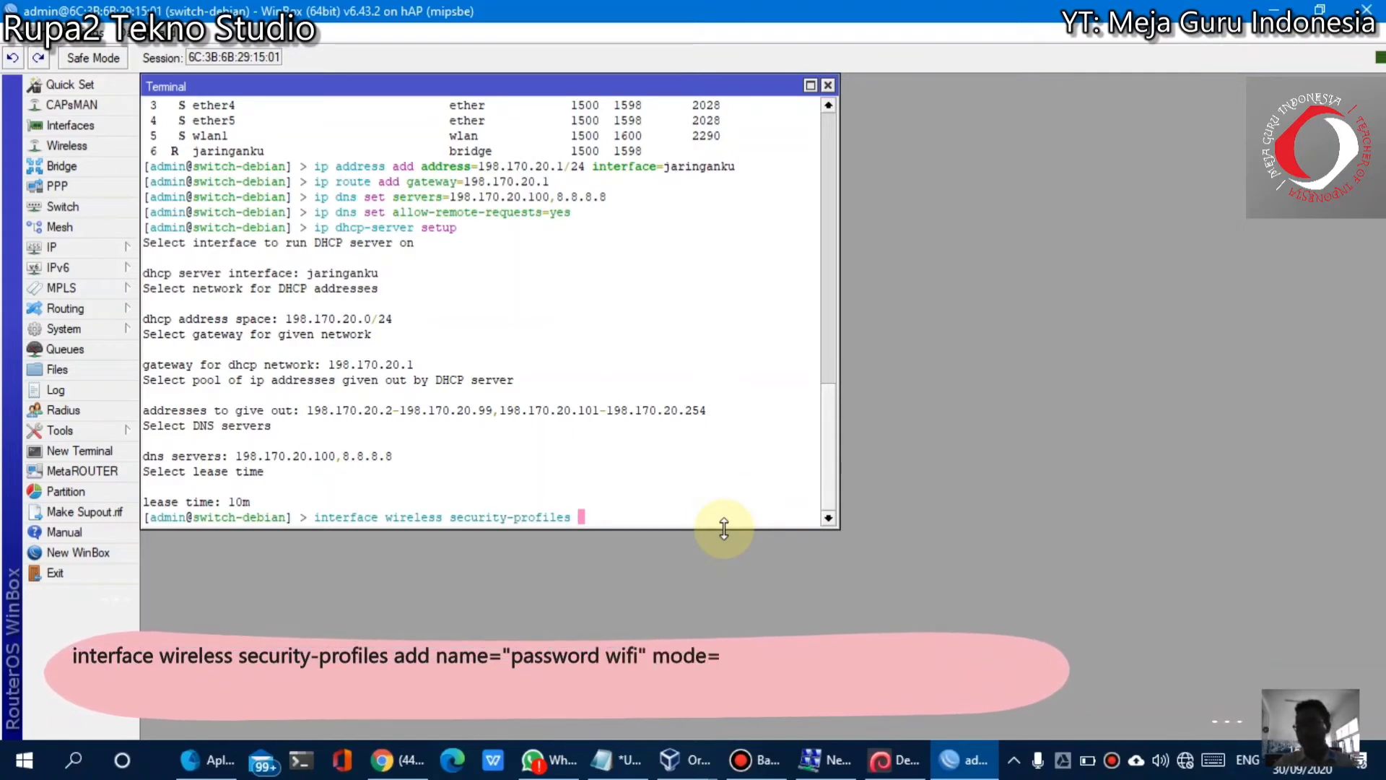
{"action": "type", "text": "add "}
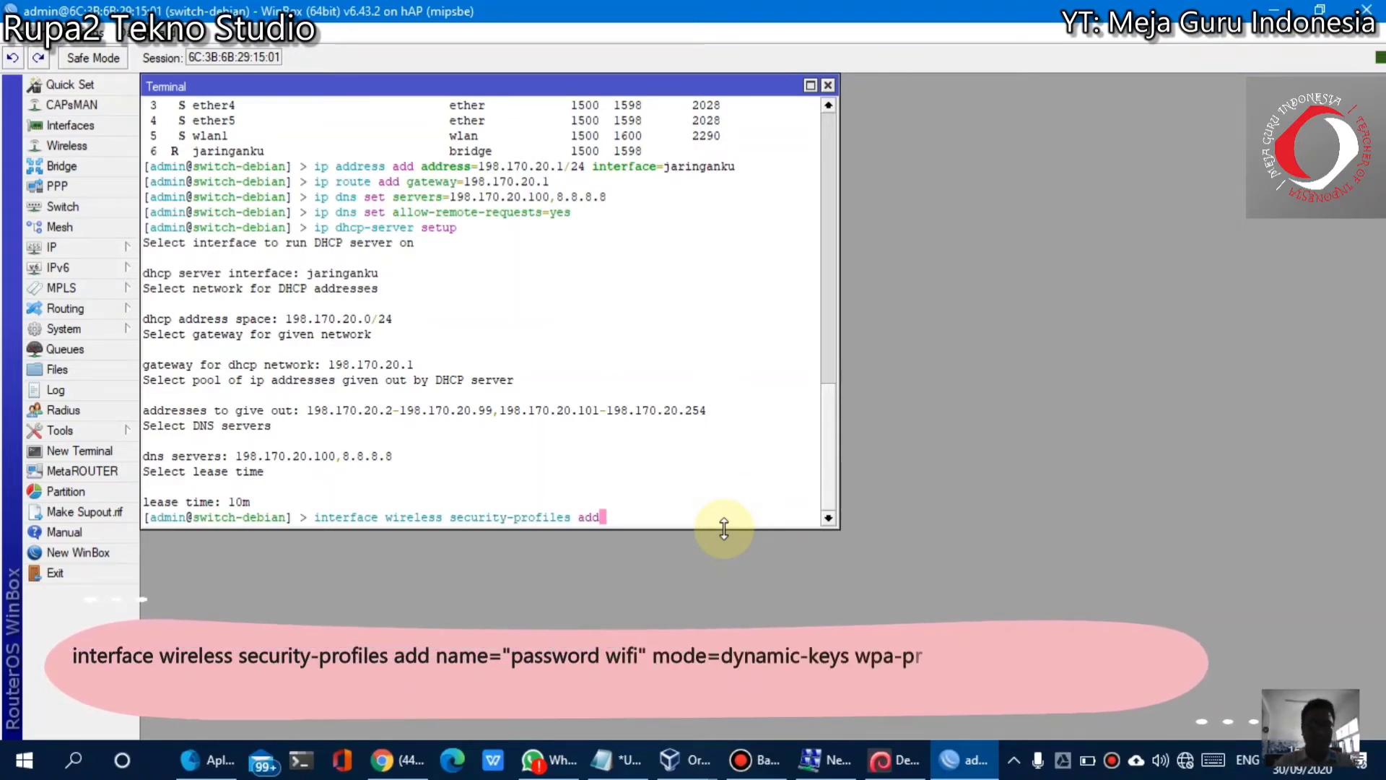
{"action": "type", "text": "name="}
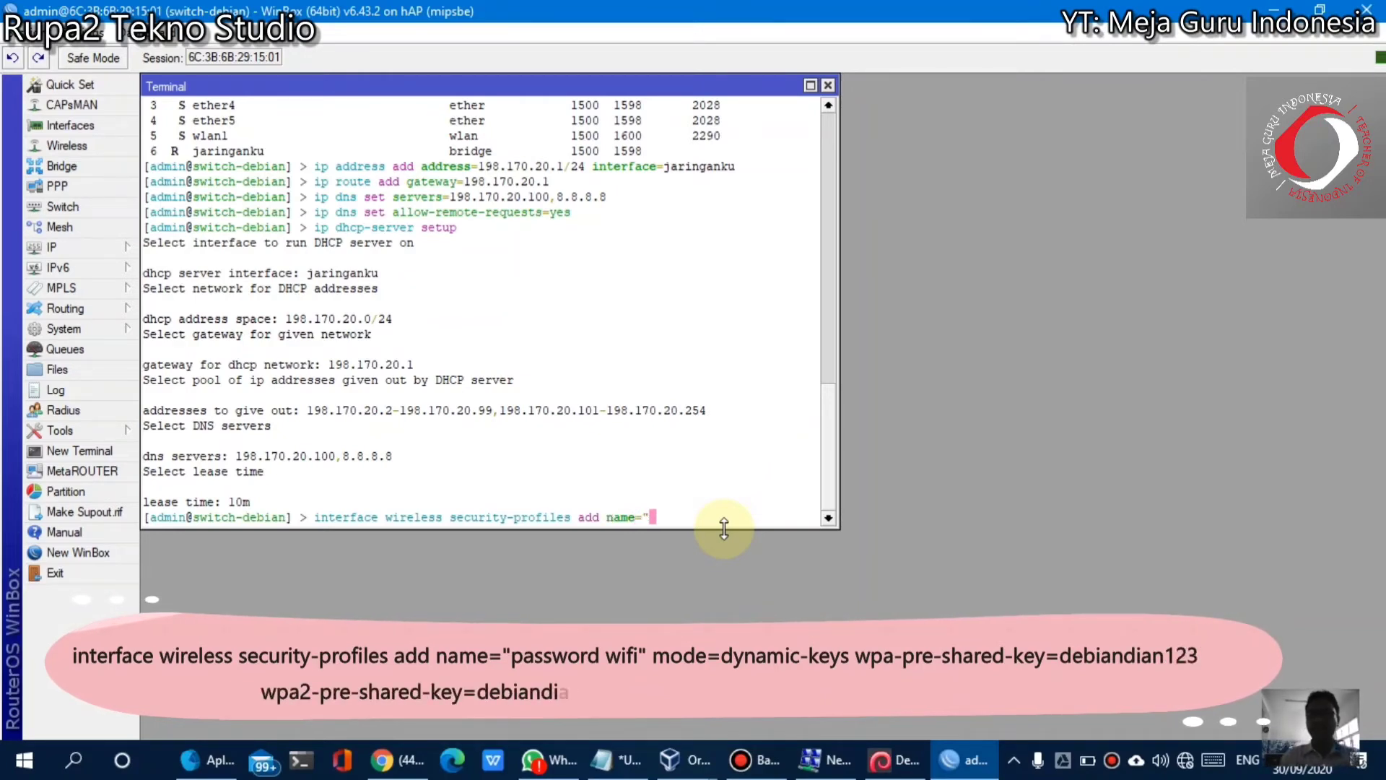
{"action": "type", "text": "ss"}
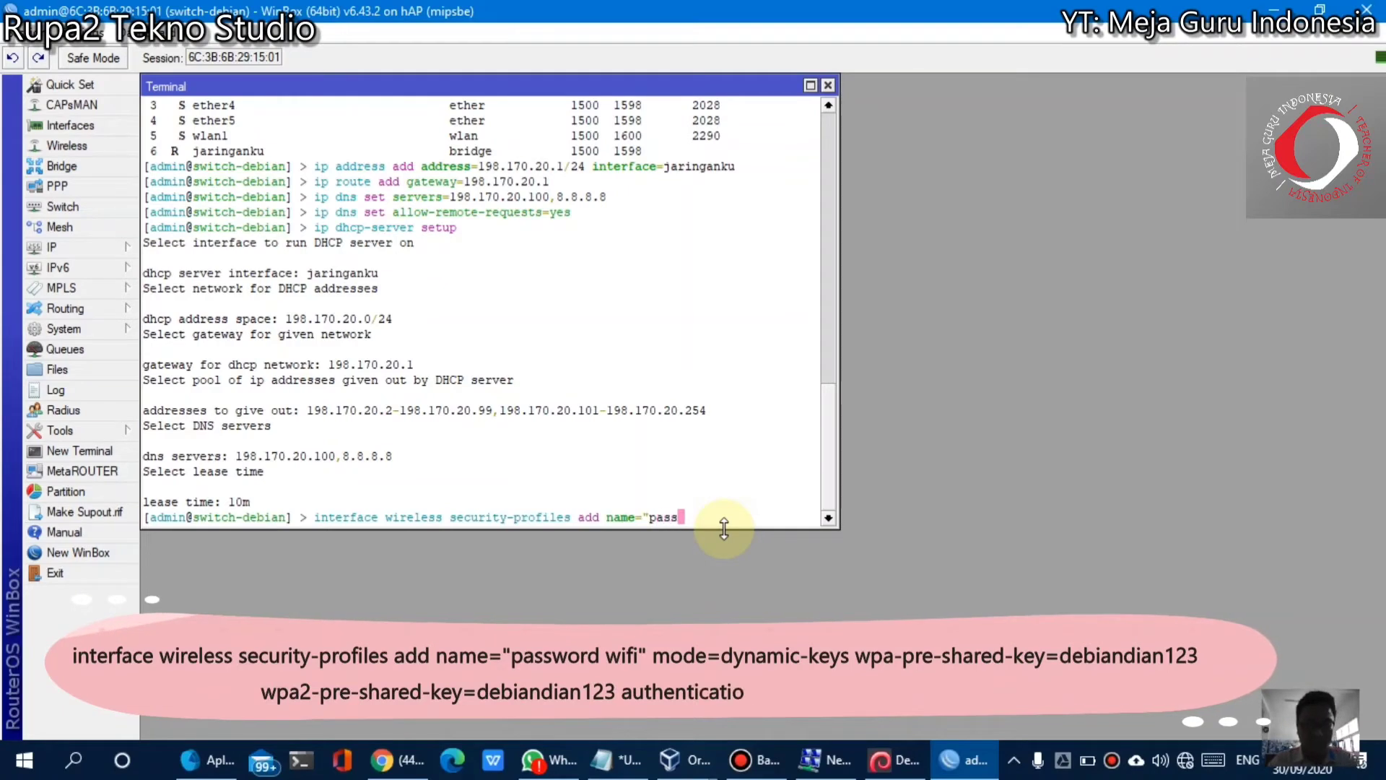
{"action": "type", "text": "word wifi\""}
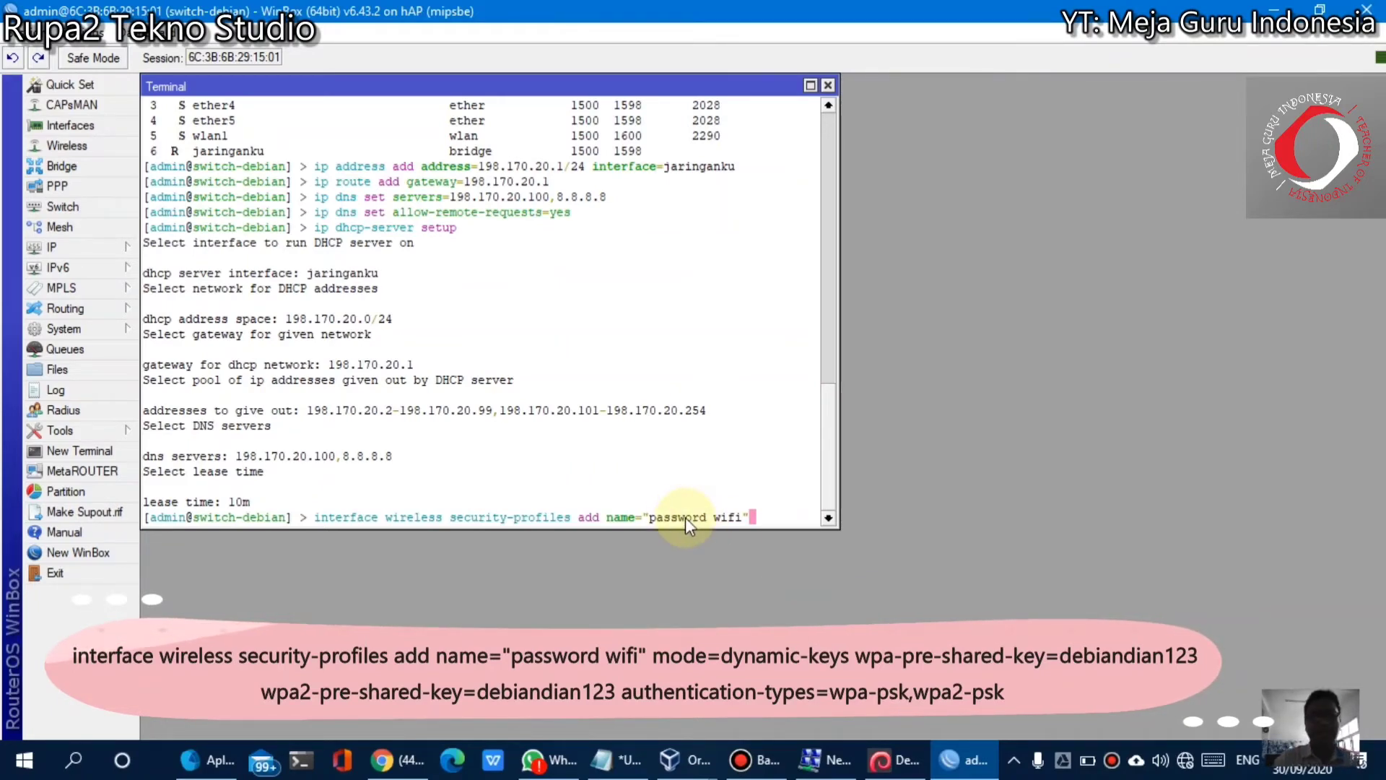
{"action": "type", "text": "mode"}
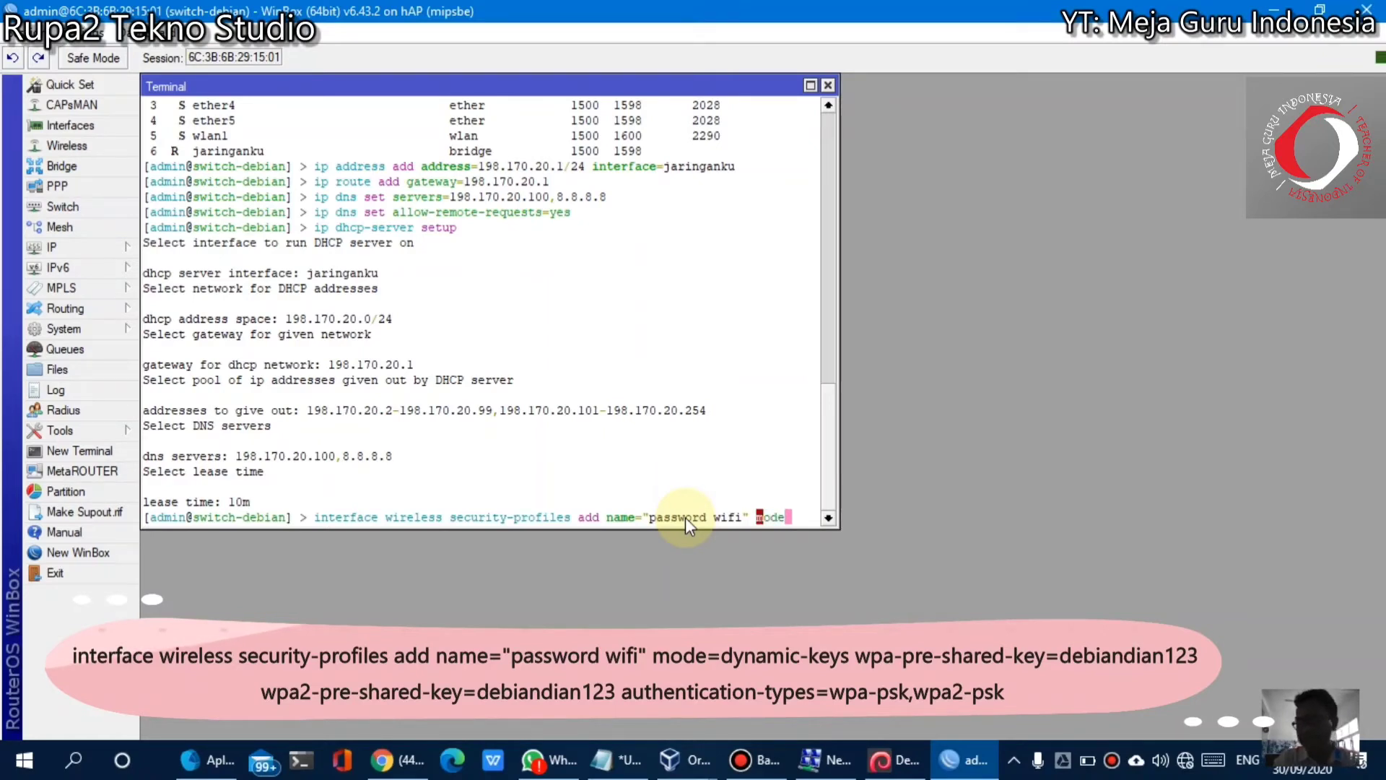
{"action": "type", "text": "="}
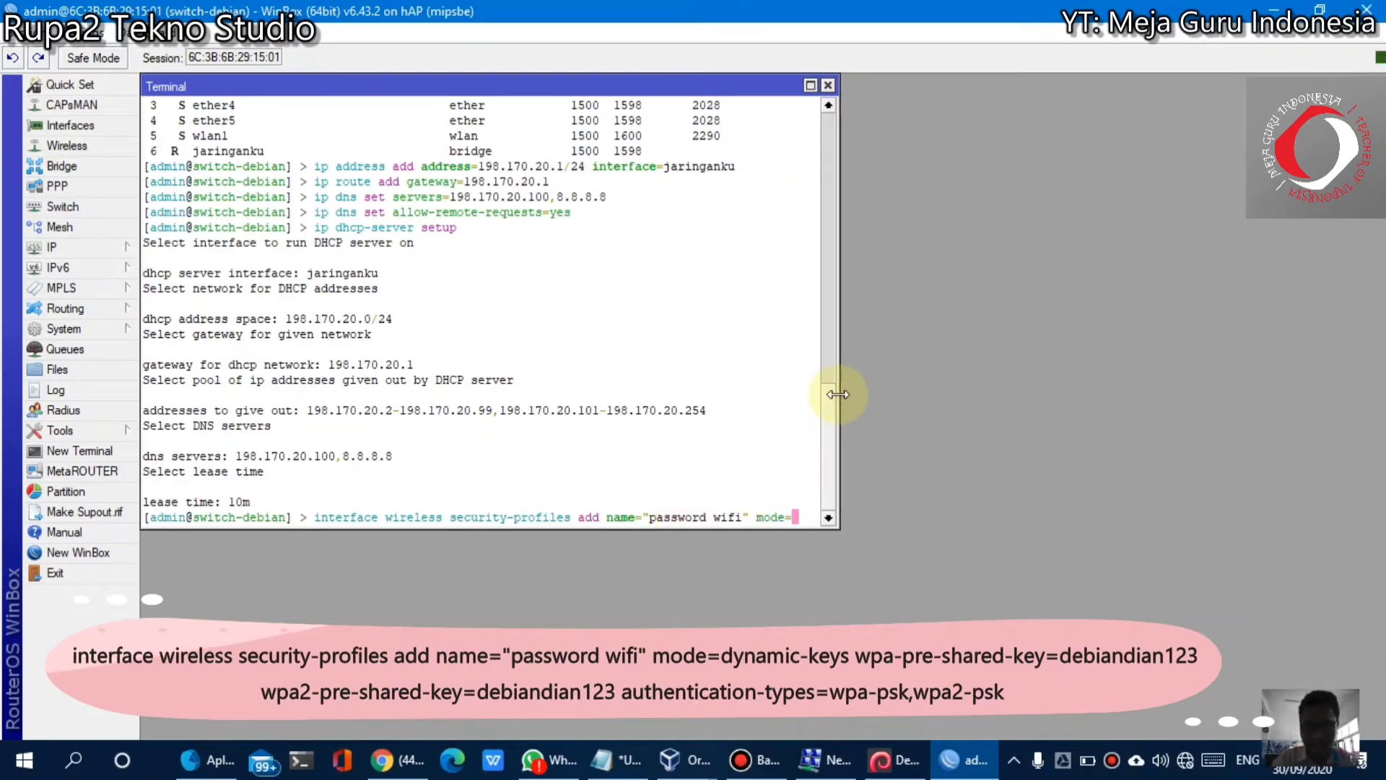
Widen the terminal and add mode=dynamic-keys with matching wpa and wpa2 pre-shared key values
{"action": "left_click_drag", "start_coordinate": [838, 394], "coordinate": [1380, 438]}
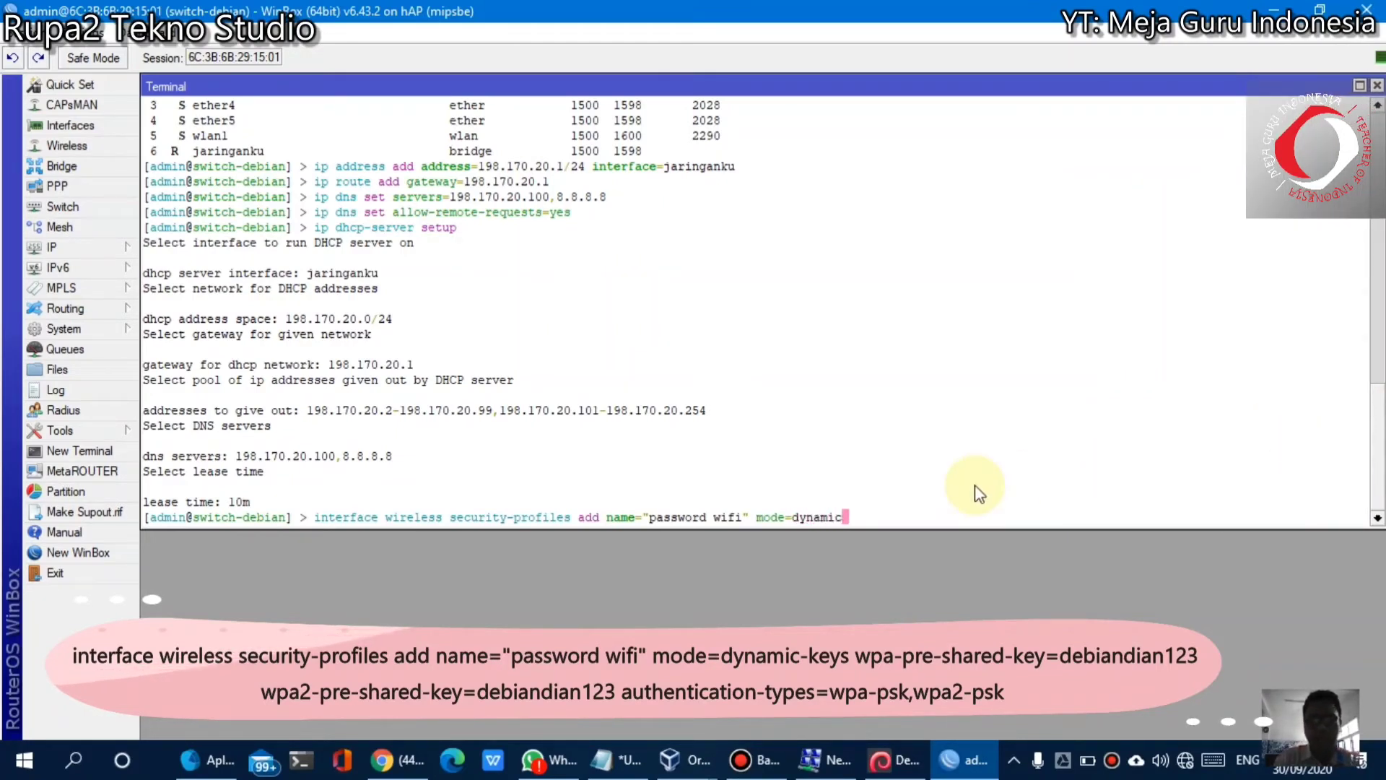
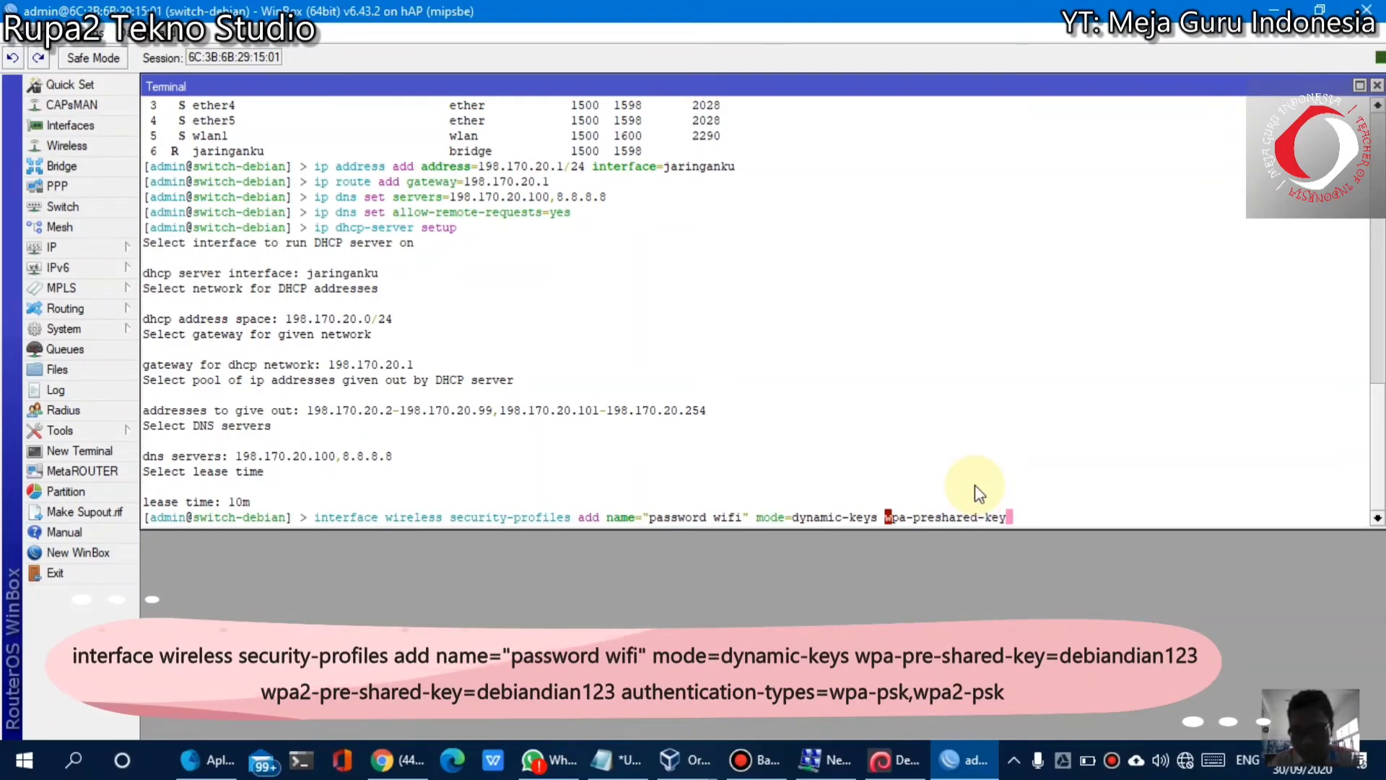
{"action": "key", "text": "BackSpace"}
{"action": "key", "text": "BackSpace"}
{"action": "key", "text": "BackSpace"}
{"action": "key", "text": "BackSpace"}
{"action": "key", "text": "BackSpace"}
{"action": "key", "text": "BackSpace"}
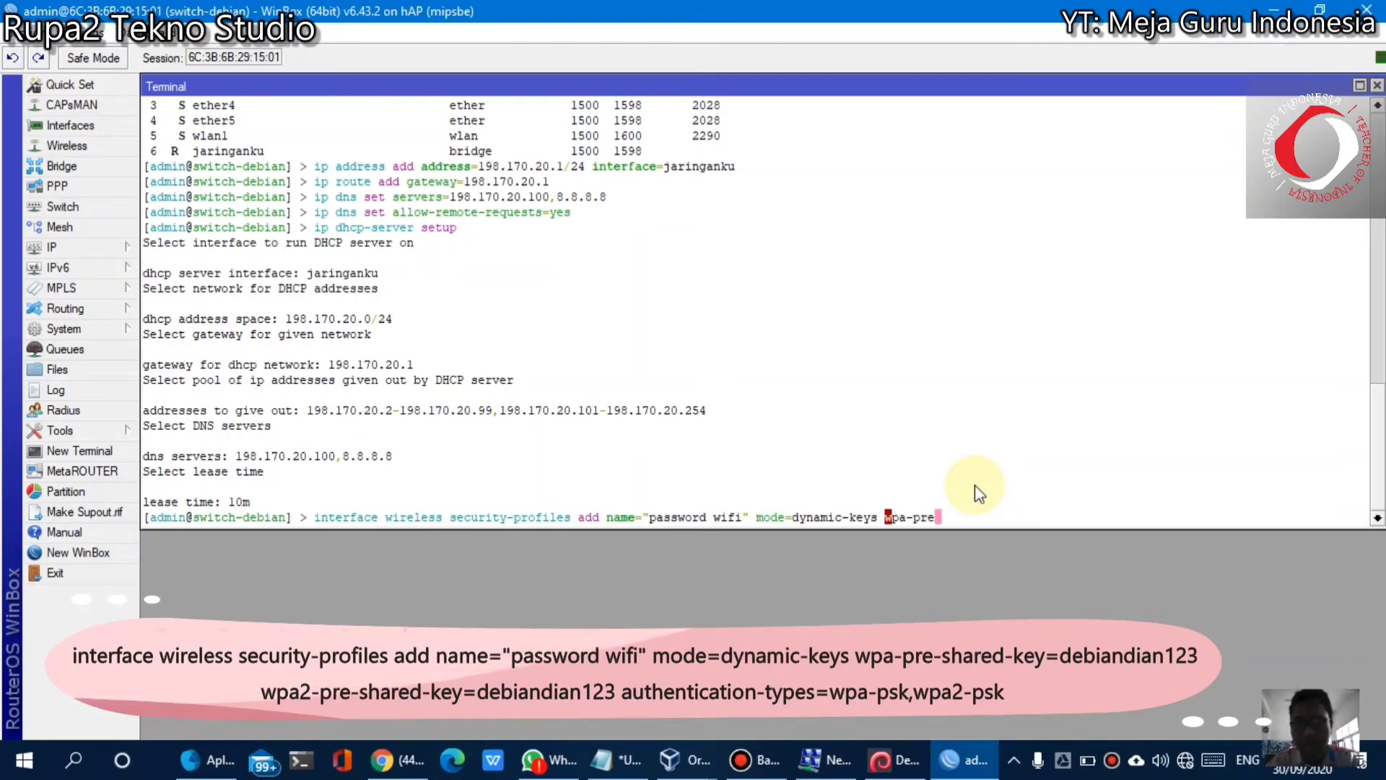
{"action": "key", "text": "Tab"}
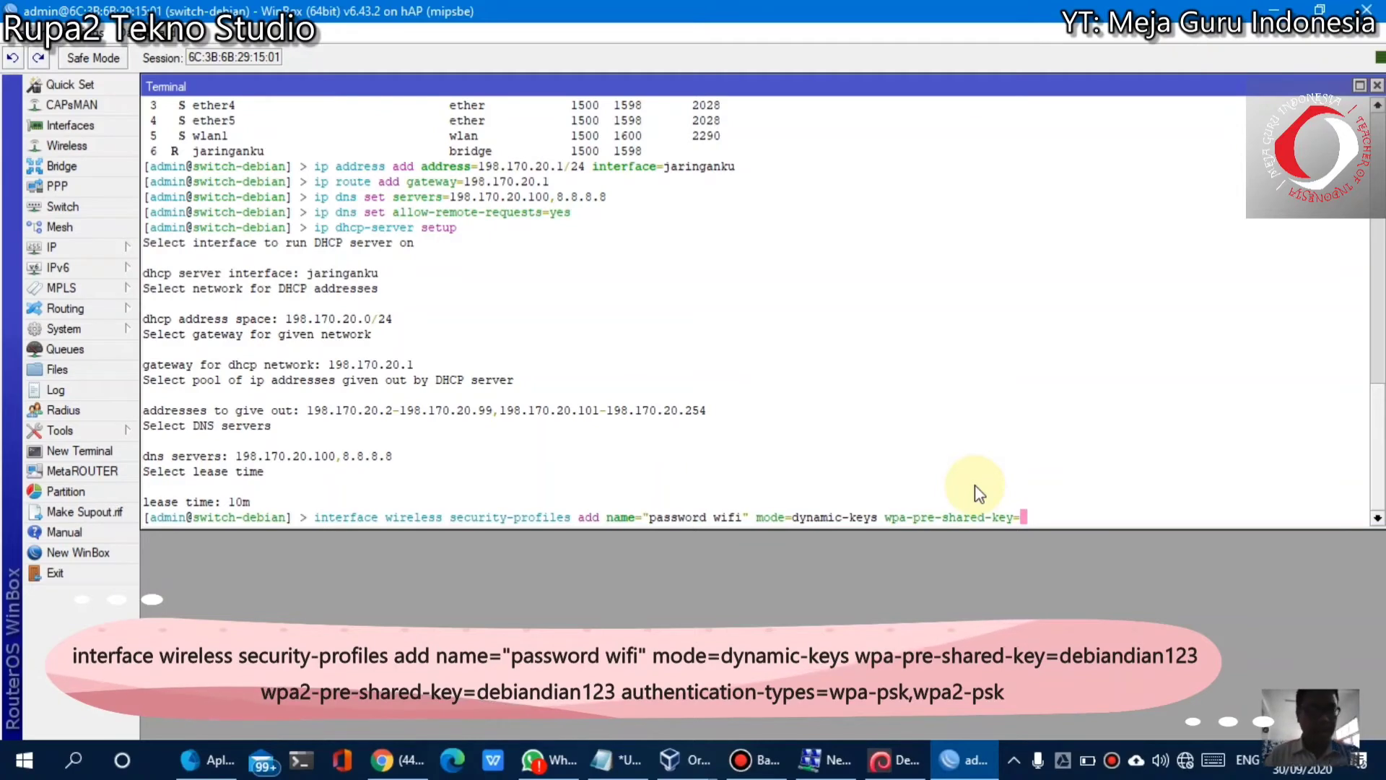
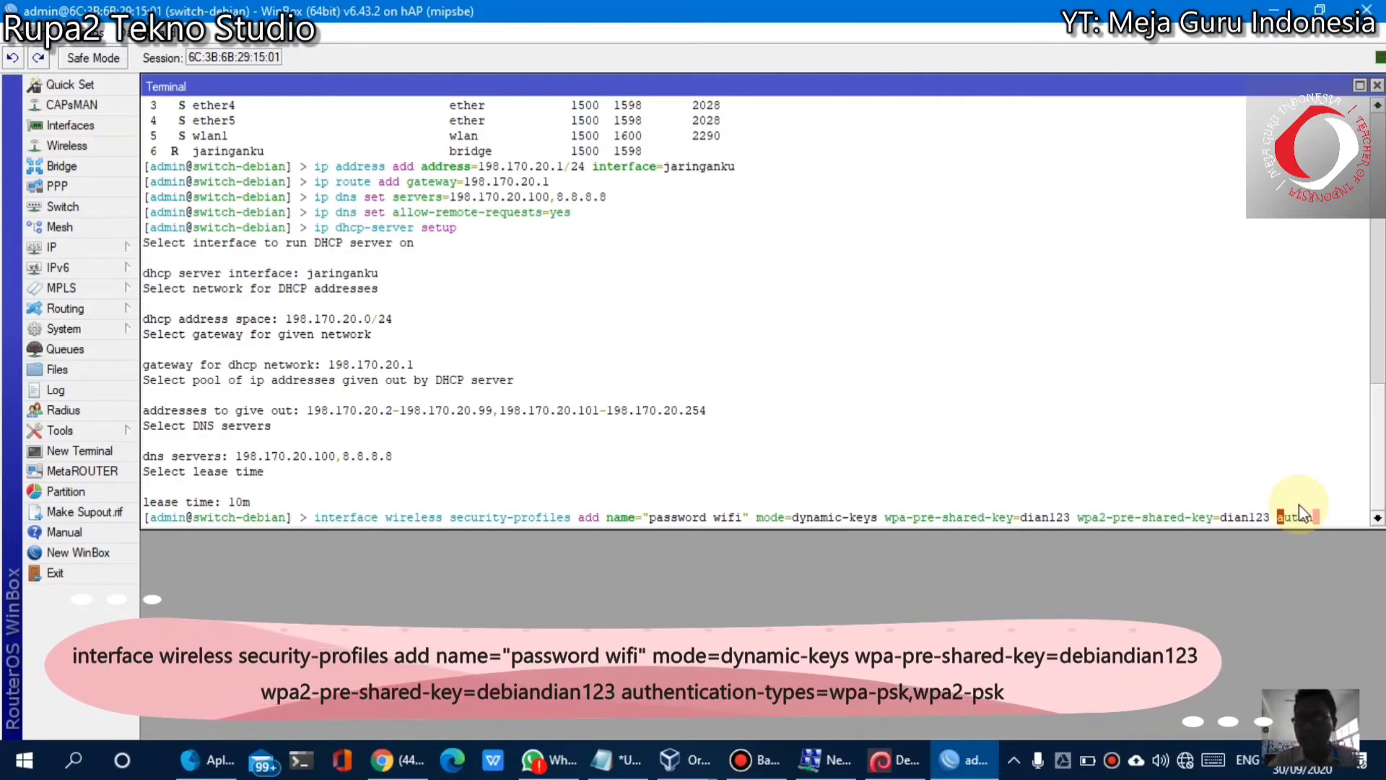
Finish the profile command with authentication-types=wpa-psk,wpa2-psk and resize the terminal
{"action": "key", "text": "Tab"}
{"action": "key", "text": "Tab"}
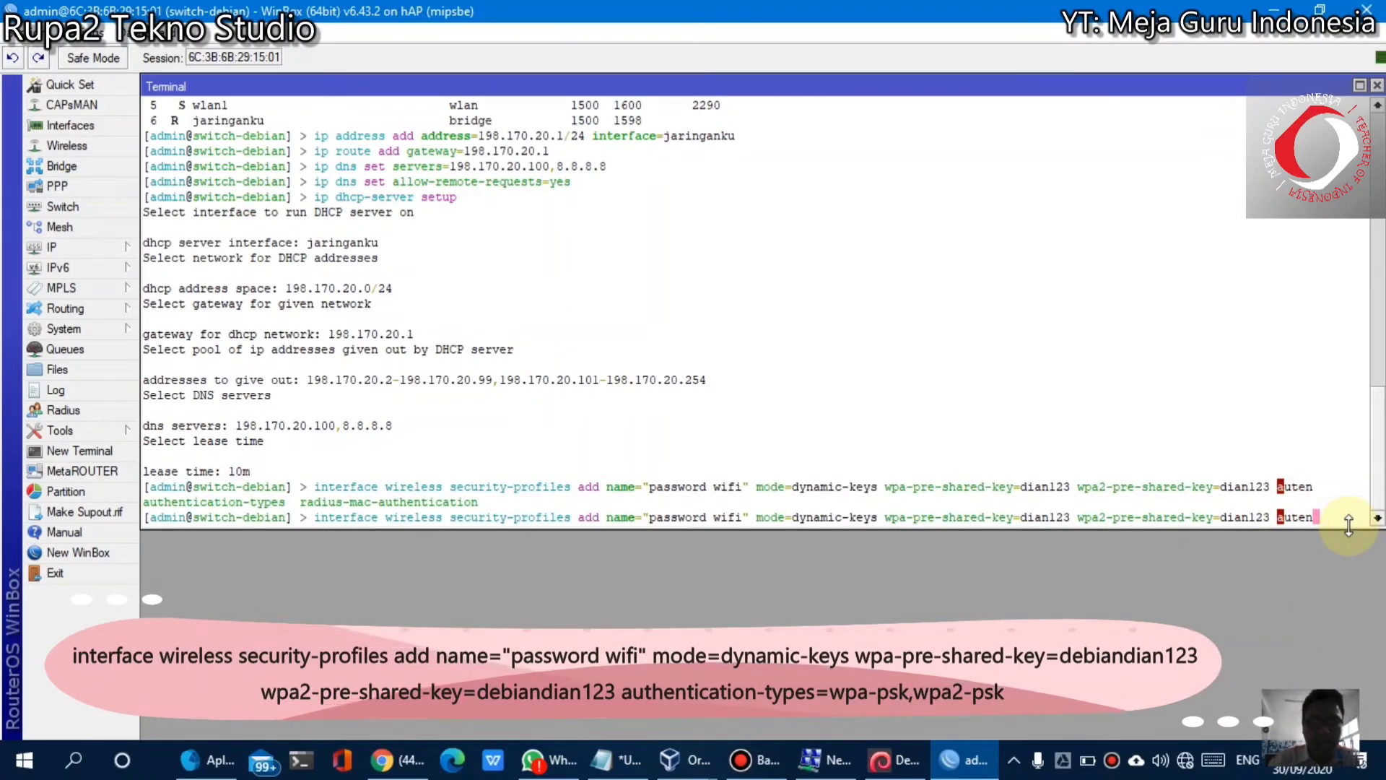
{"action": "type", "text": "tication"}
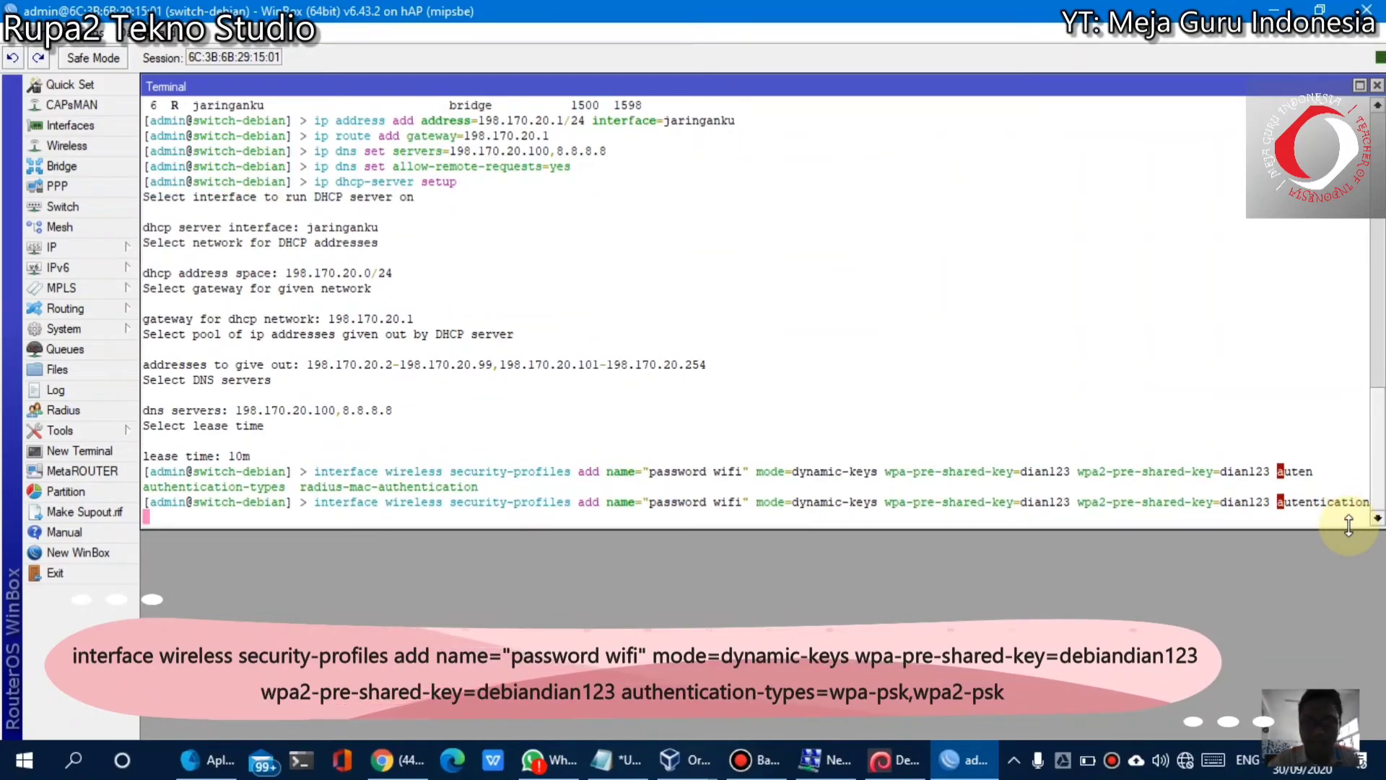
{"action": "type", "text": "-ty"}
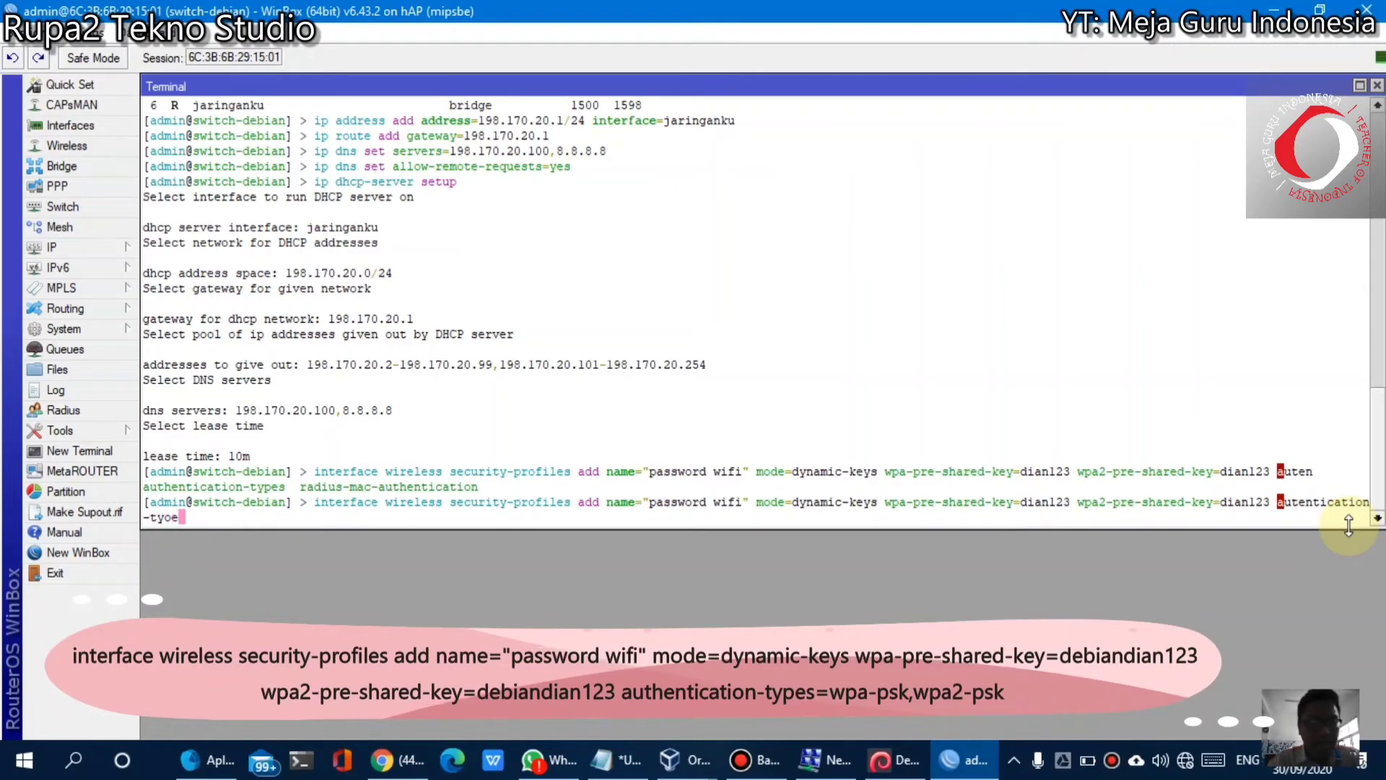
{"action": "type", "text": "pes"}
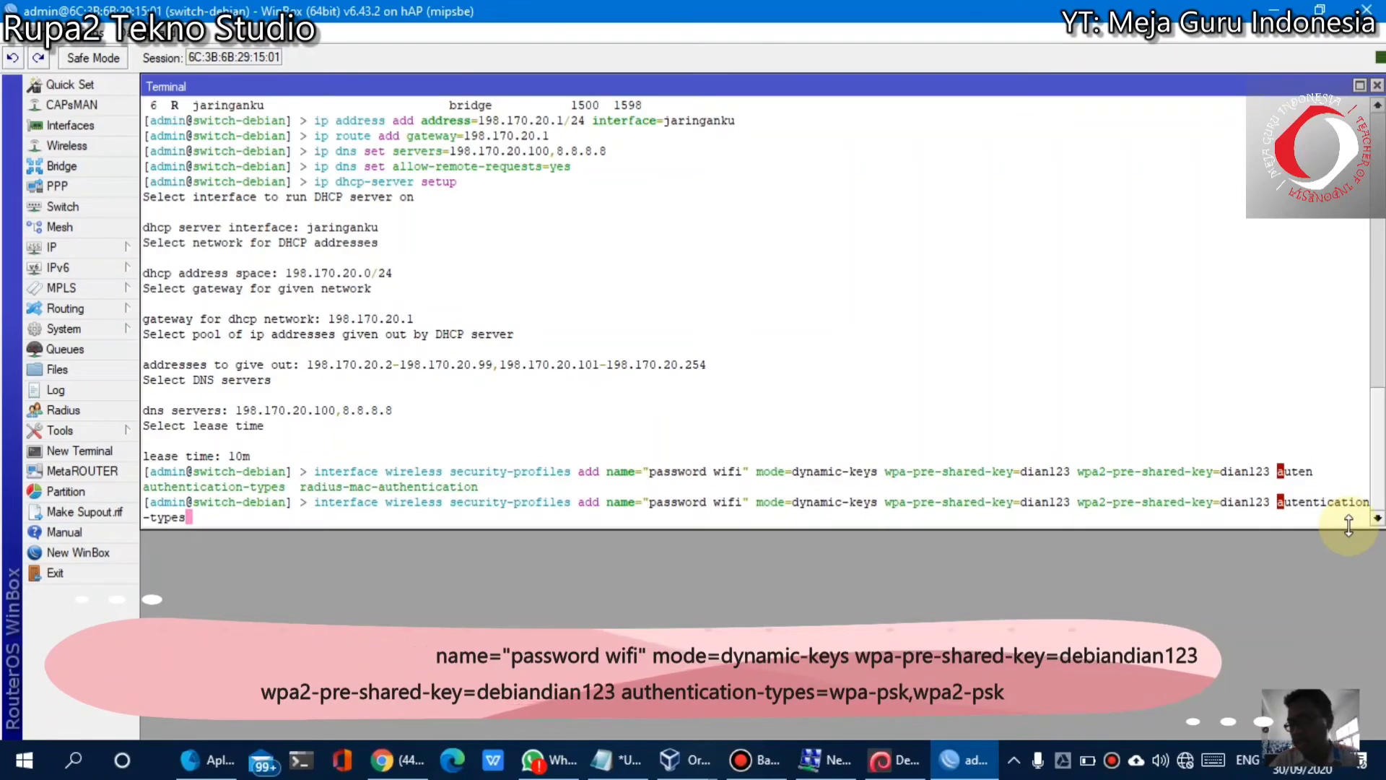
{"action": "key", "text": "Tab"}
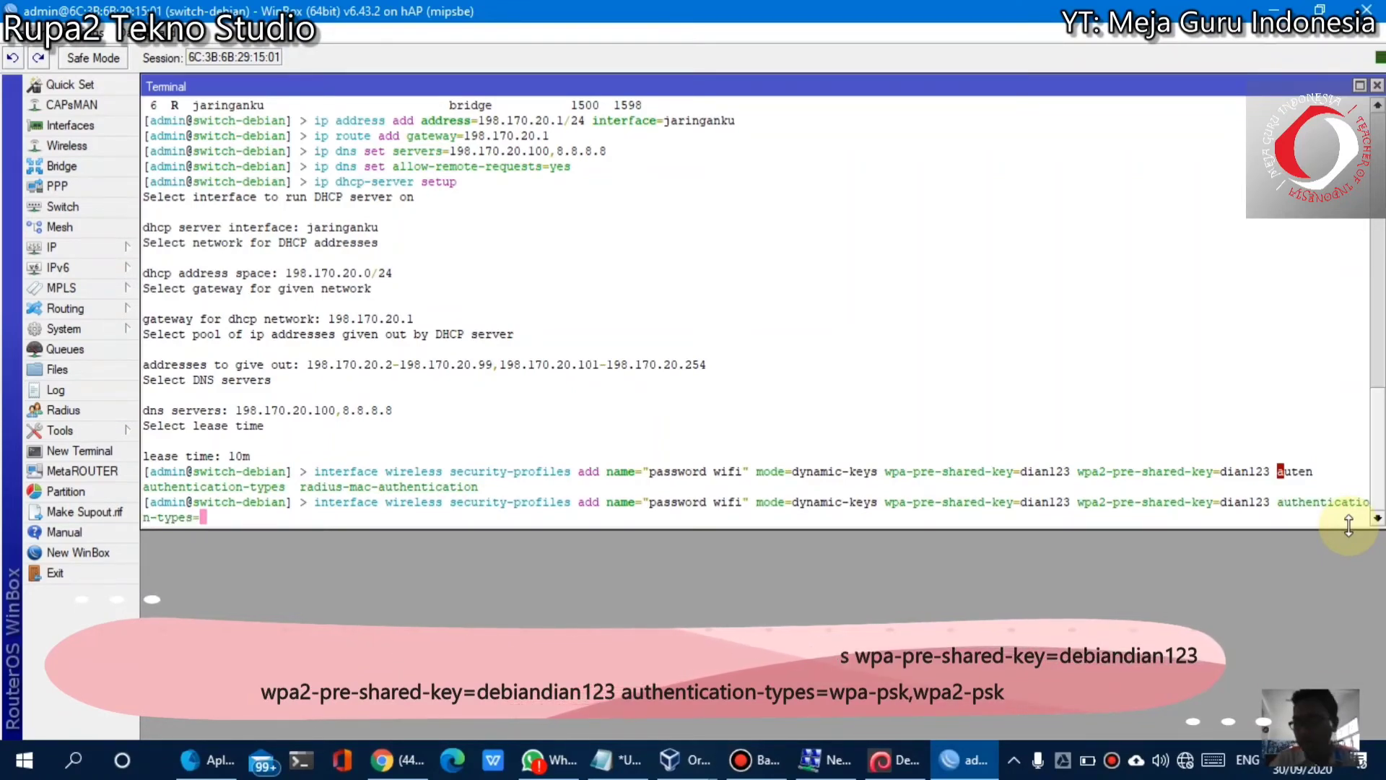
{"action": "type", "text": "wpa-psk"}
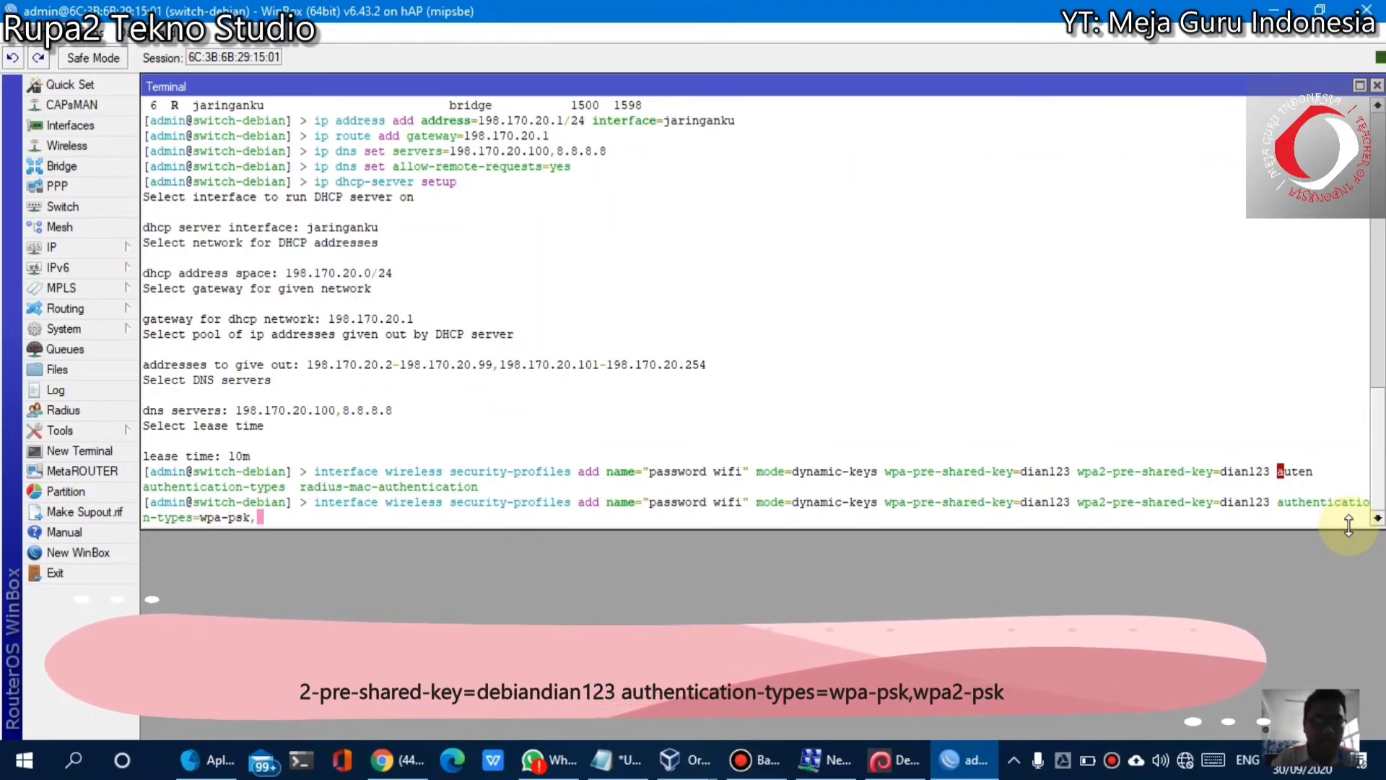
{"action": "type", "text": ","}
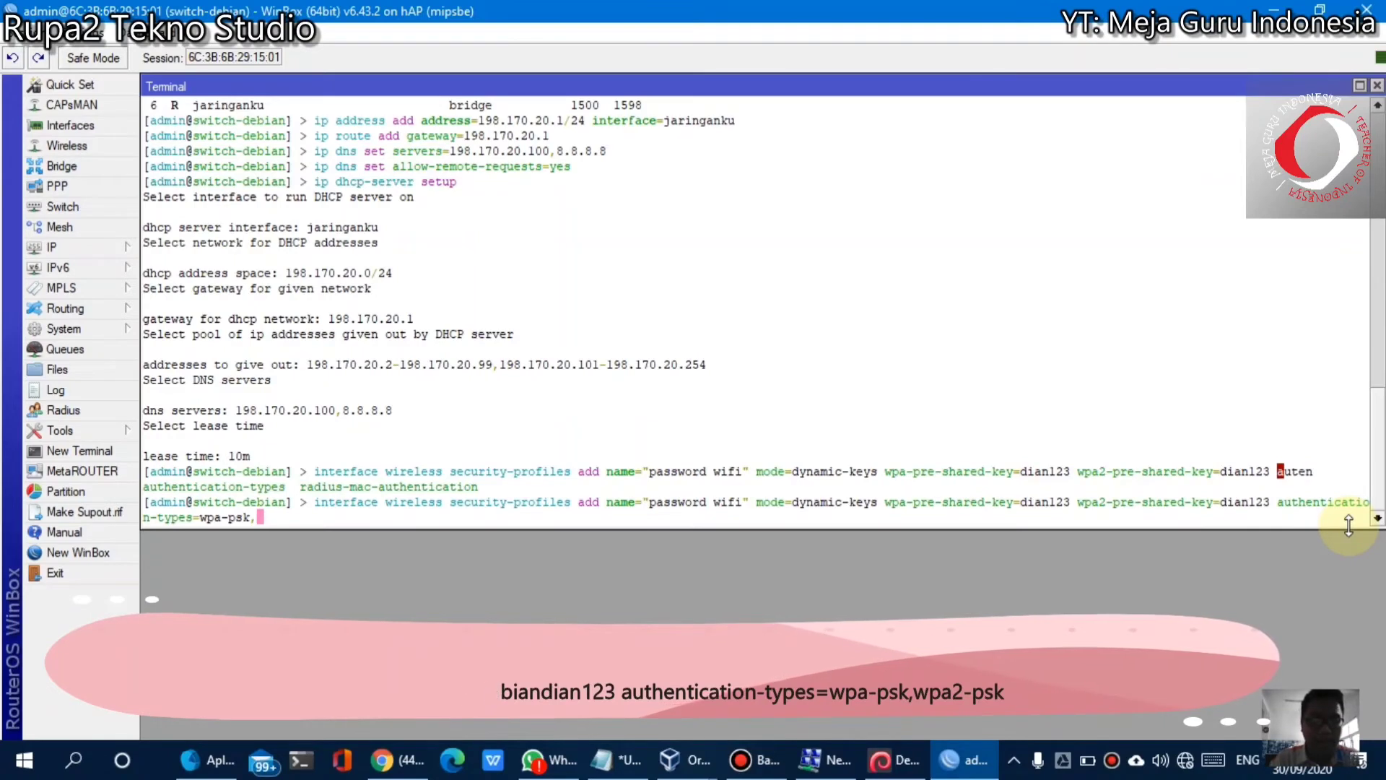
{"action": "type", "text": "wpa2-psk"}
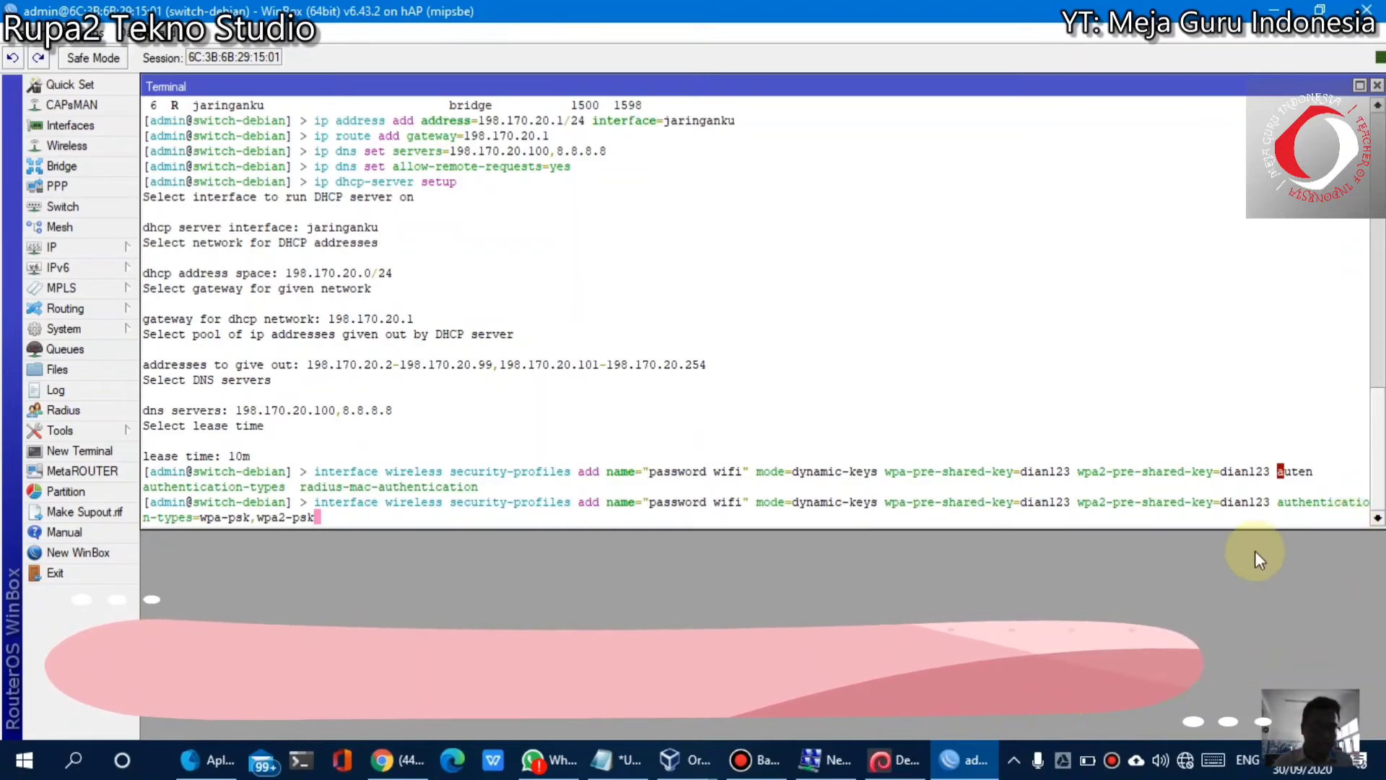
{"action": "left_click_drag", "start_coordinate": [353, 529], "coordinate": [316, 525]}
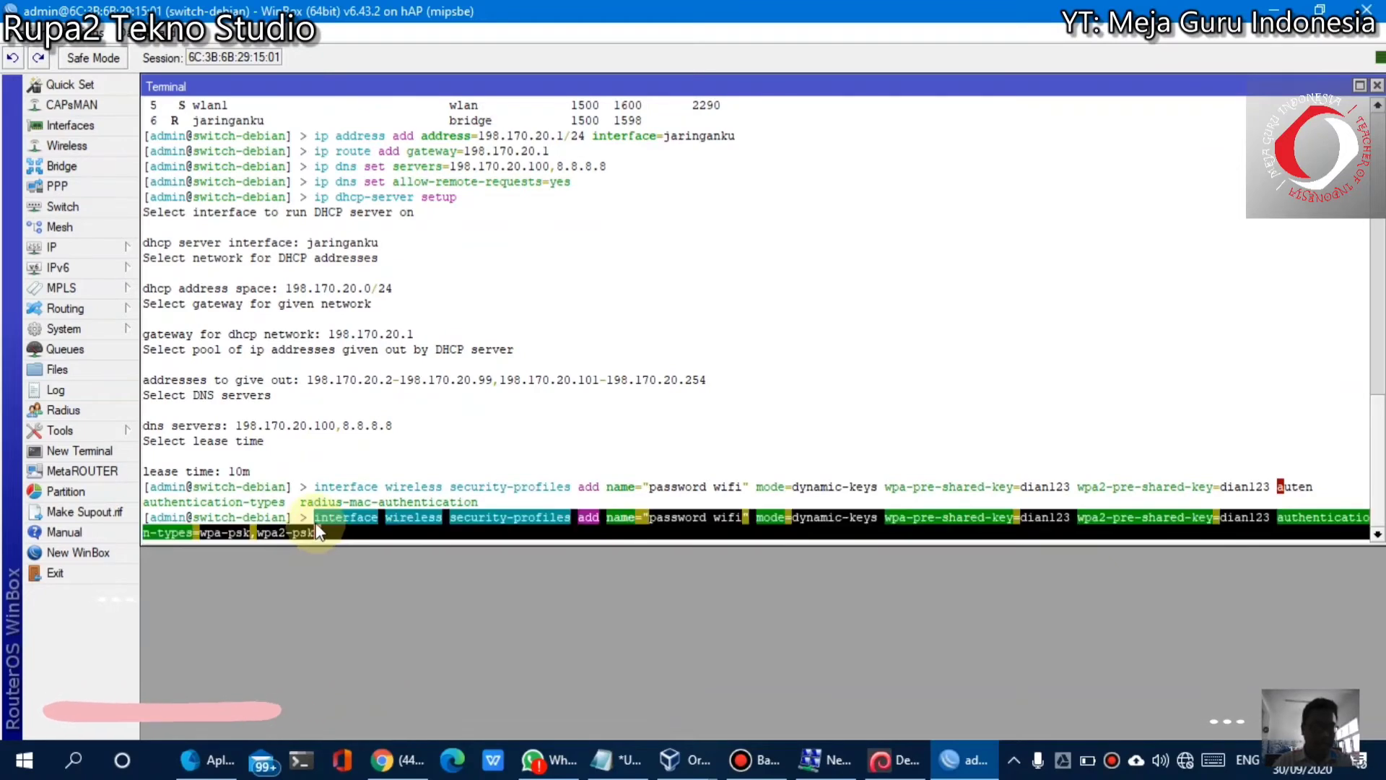
Copy the full security-profile command and paste it below the existing Notepad notes
{"action": "right_click", "coordinate": [389, 528]}
{"action": "left_click", "coordinate": [419, 536]}
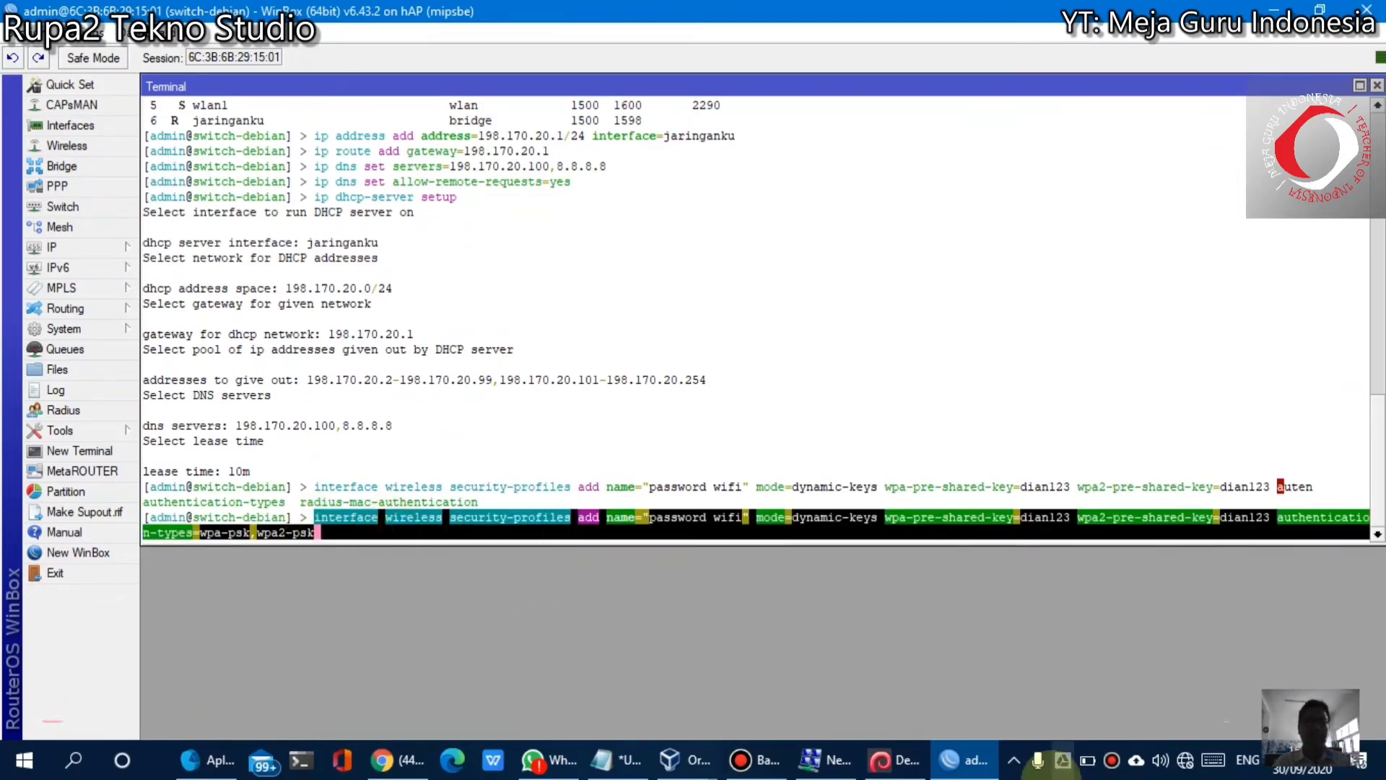
{"action": "left_click", "coordinate": [615, 759]}
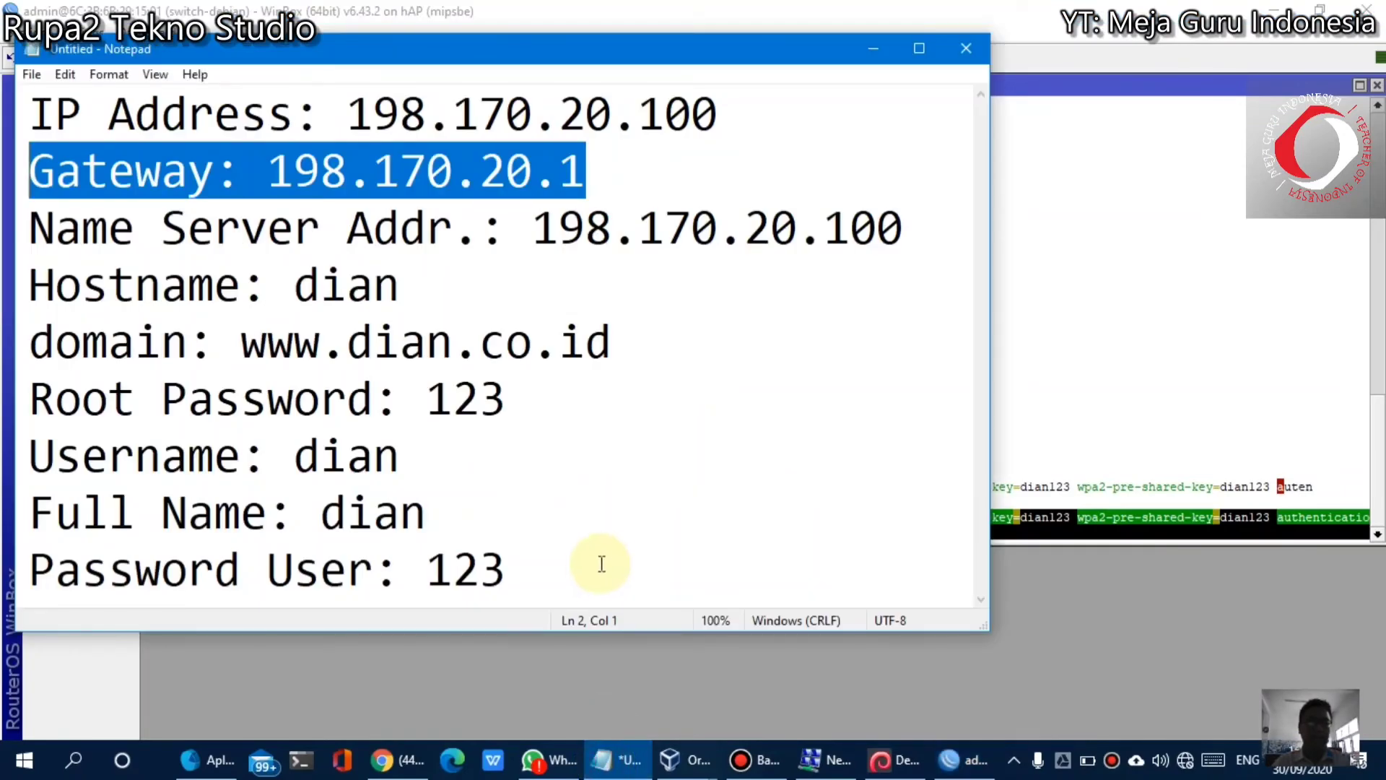
{"action": "left_click", "coordinate": [597, 563]}
{"action": "key", "text": "Return"}
{"action": "key", "text": "Return"}
{"action": "key", "text": "ctrl+v"}
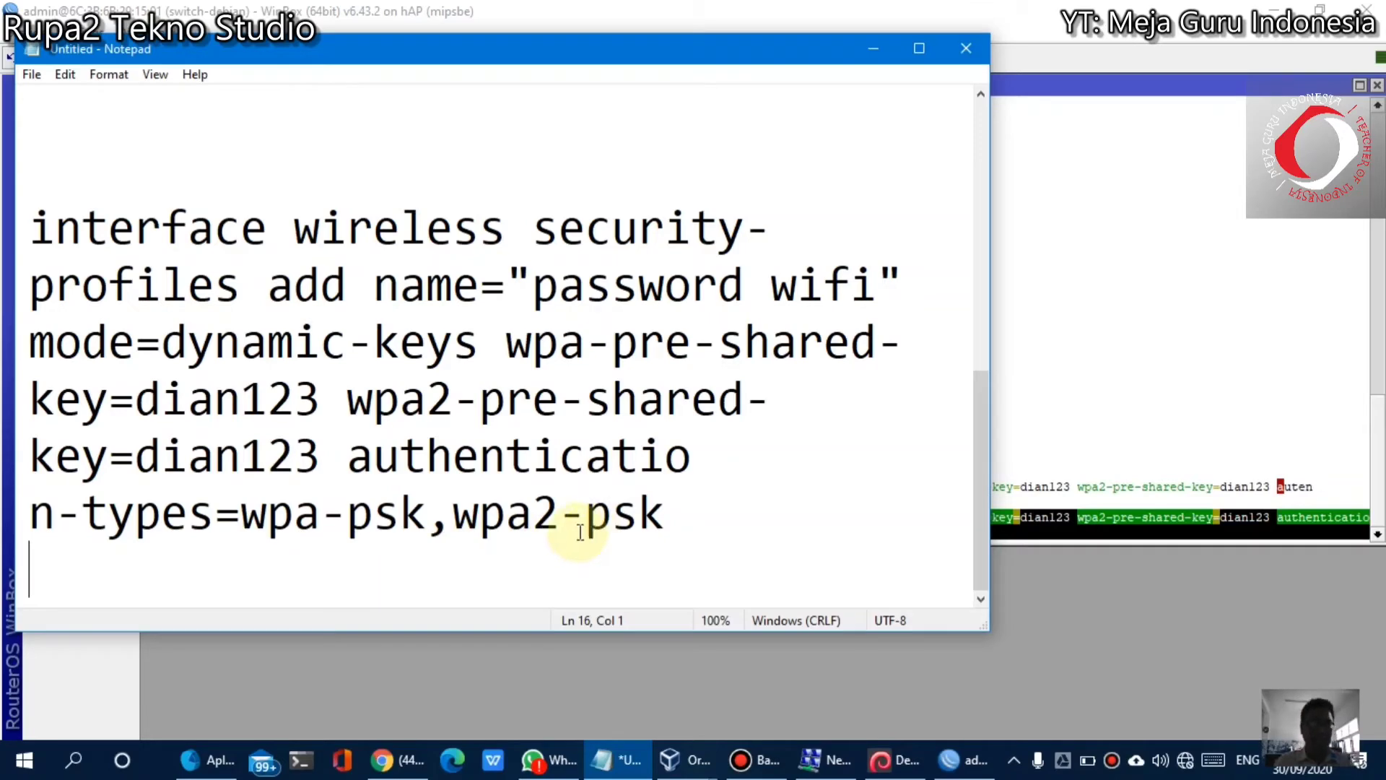
{"action": "left_click", "coordinate": [1153, 510]}
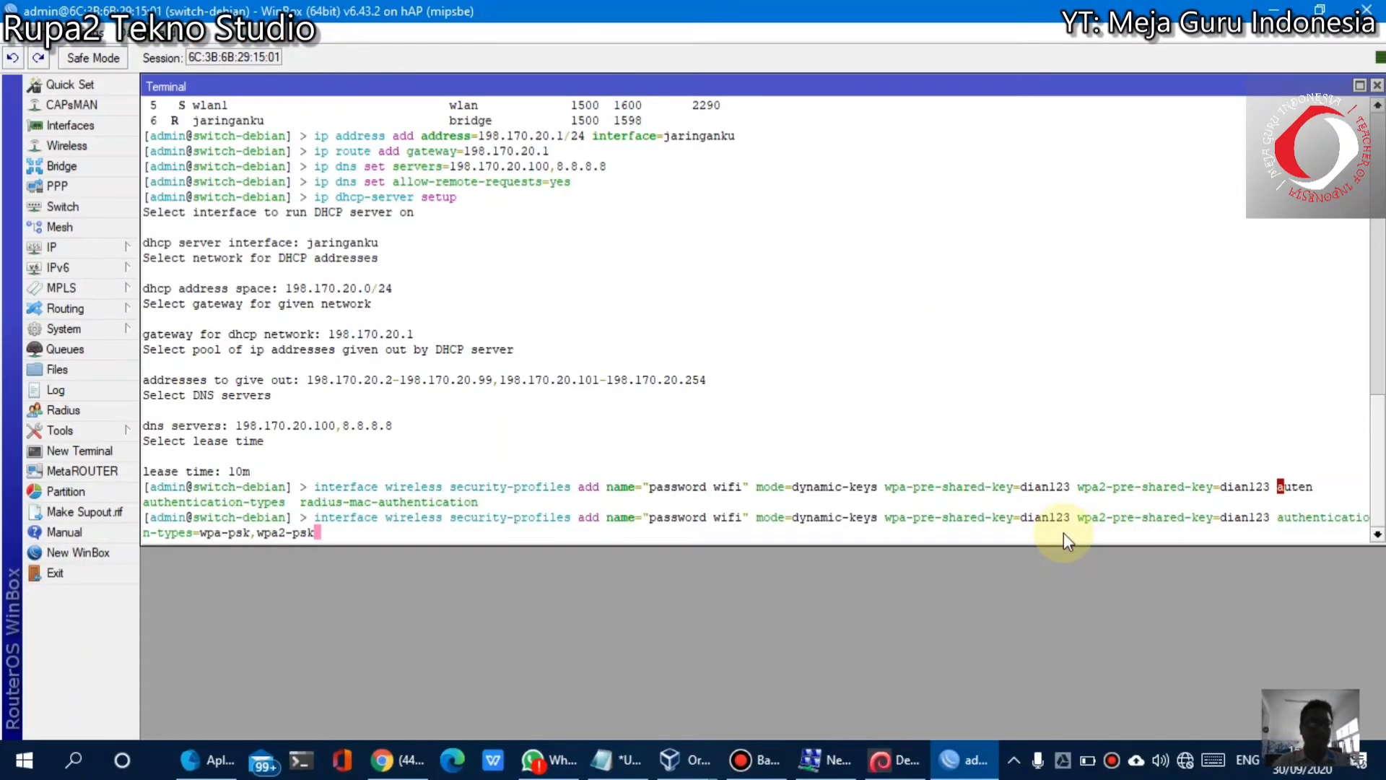
Run the profile command, then append 4 to both pre-shared keys after the 8-character error and rerun
{"action": "key", "text": "Return"}
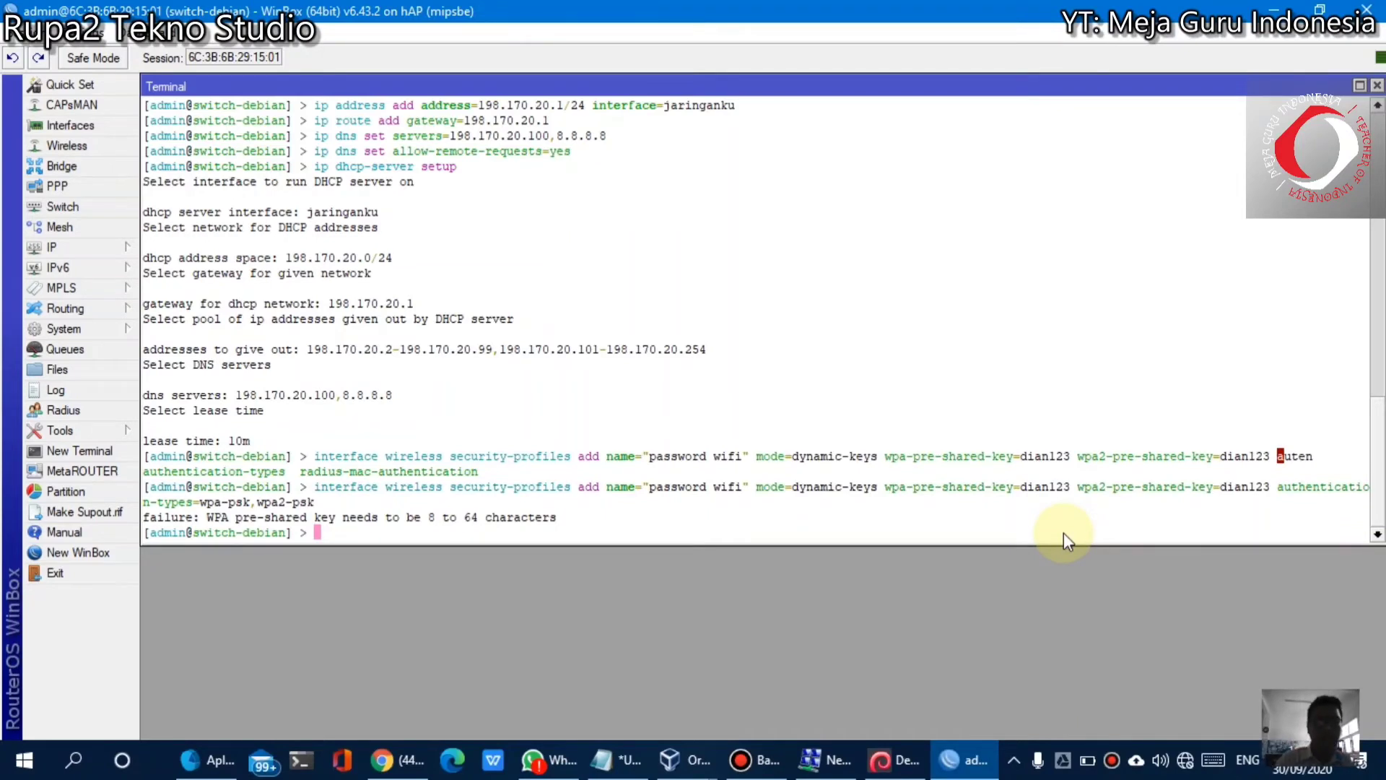
{"action": "key", "text": "Up"}
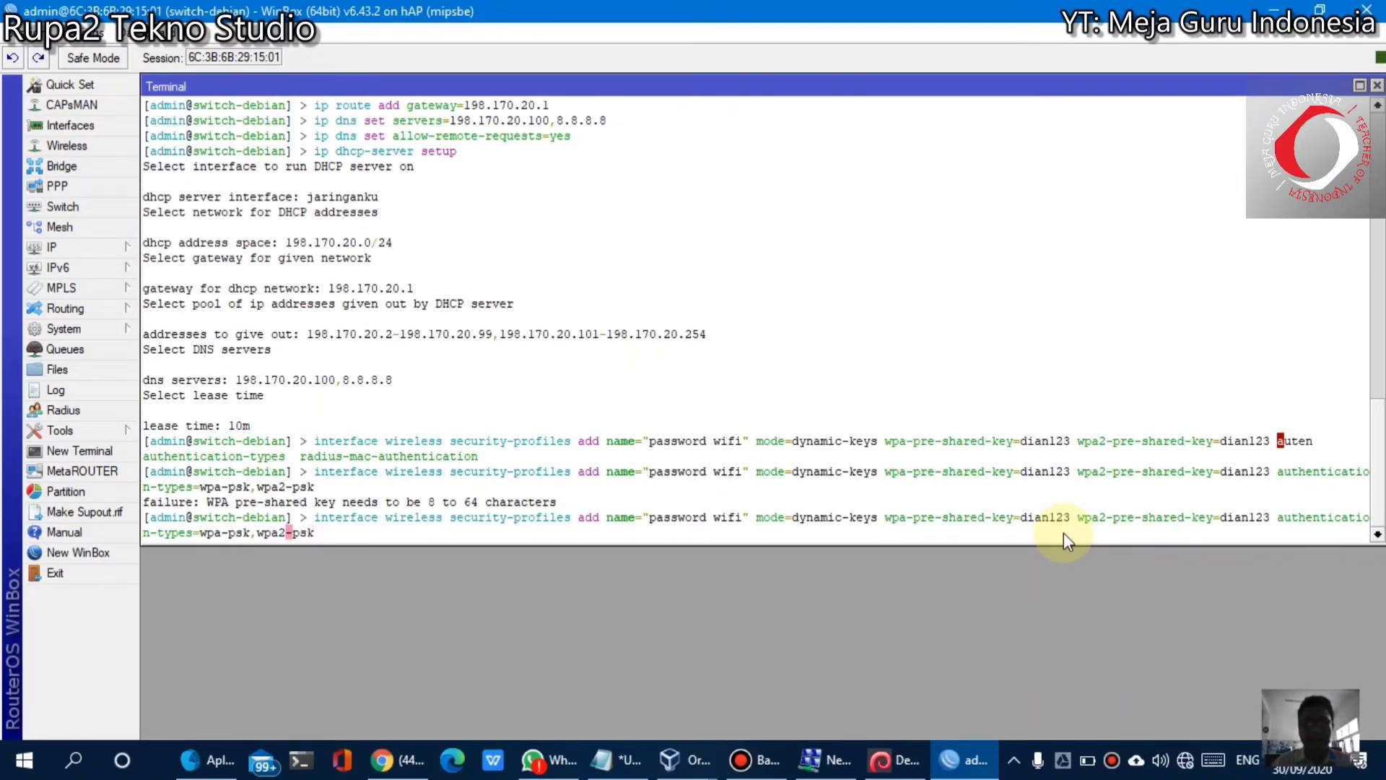
{"action": "key", "text": "Left"}
{"action": "key", "text": "Left"}
{"action": "key", "text": "Left"}
{"action": "key", "text": "Left"}
{"action": "key", "text": "Left"}
{"action": "key", "text": "Left"}
{"action": "key", "text": "Left"}
{"action": "key", "text": "Left"}
{"action": "key", "text": "Left"}
{"action": "key", "text": "Left"}
{"action": "key", "text": "Left"}
{"action": "key", "text": "Left"}
{"action": "key", "text": "Left"}
{"action": "key", "text": "Left"}
{"action": "key", "text": "Left"}
{"action": "key", "text": "Left"}
{"action": "key", "text": "Left"}
{"action": "key", "text": "Left"}
{"action": "key", "text": "Left"}
{"action": "key", "text": "Left"}
{"action": "key", "text": "Left"}
{"action": "key", "text": "Left"}
{"action": "key", "text": "Left"}
{"action": "key", "text": "Left"}
{"action": "key", "text": "Left"}
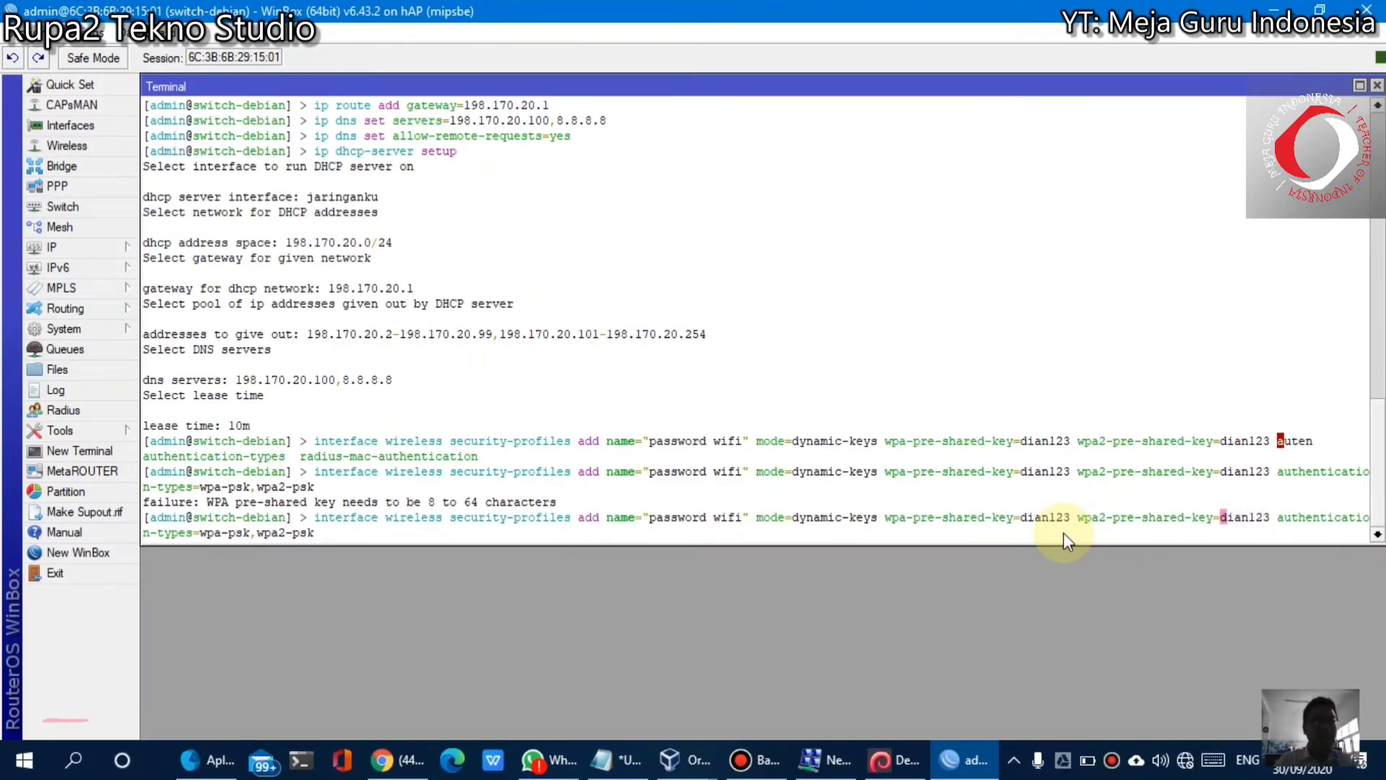
{"action": "key", "text": "Right"}
{"action": "key", "text": "Right"}
{"action": "key", "text": "Right"}
{"action": "key", "text": "Right"}
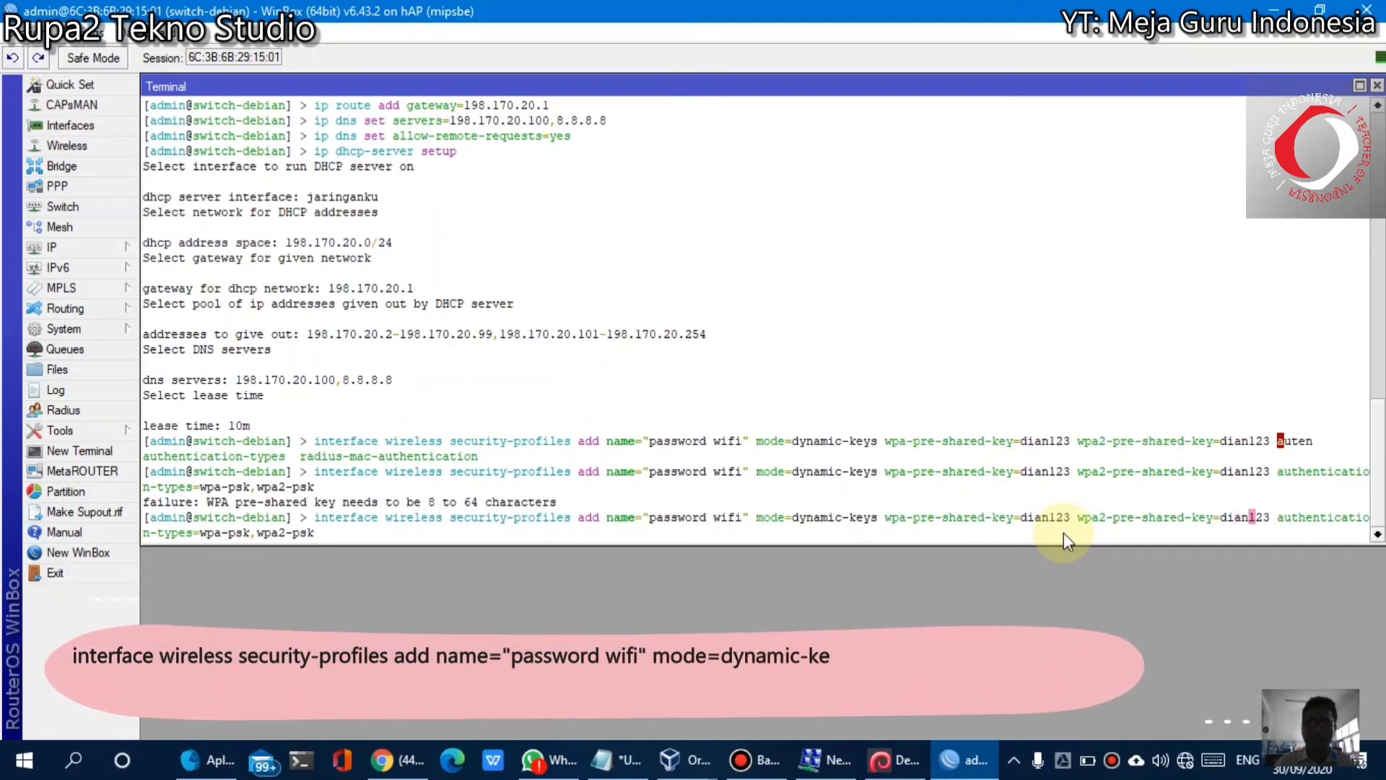
{"action": "key", "text": "Right"}
{"action": "key", "text": "Right"}
{"action": "key", "text": "Right"}
{"action": "key", "text": "Left"}
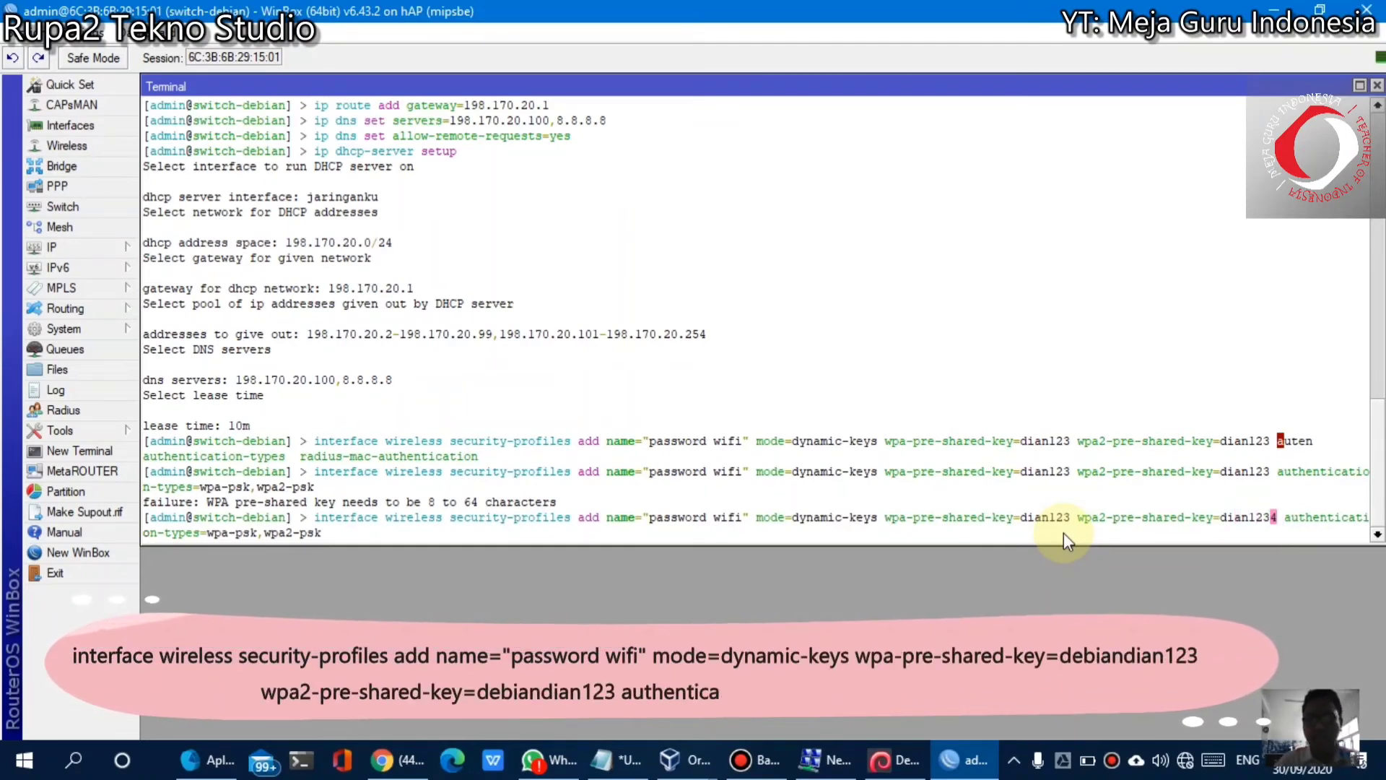
{"action": "key", "text": "Left"}
{"action": "key", "text": "Left"}
{"action": "key", "text": "Left"}
{"action": "key", "text": "Left"}
{"action": "key", "text": "Left"}
{"action": "key", "text": "Left"}
{"action": "key", "text": "Left"}
{"action": "key", "text": "Left"}
{"action": "key", "text": "Left"}
{"action": "key", "text": "Left"}
{"action": "key", "text": "Left"}
{"action": "key", "text": "Left"}
{"action": "key", "text": "Left"}
{"action": "key", "text": "Left"}
{"action": "key", "text": "Left"}
{"action": "key", "text": "Left"}
{"action": "key", "text": "Left"}
{"action": "key", "text": "Left"}
{"action": "key", "text": "Left"}
{"action": "key", "text": "Left"}
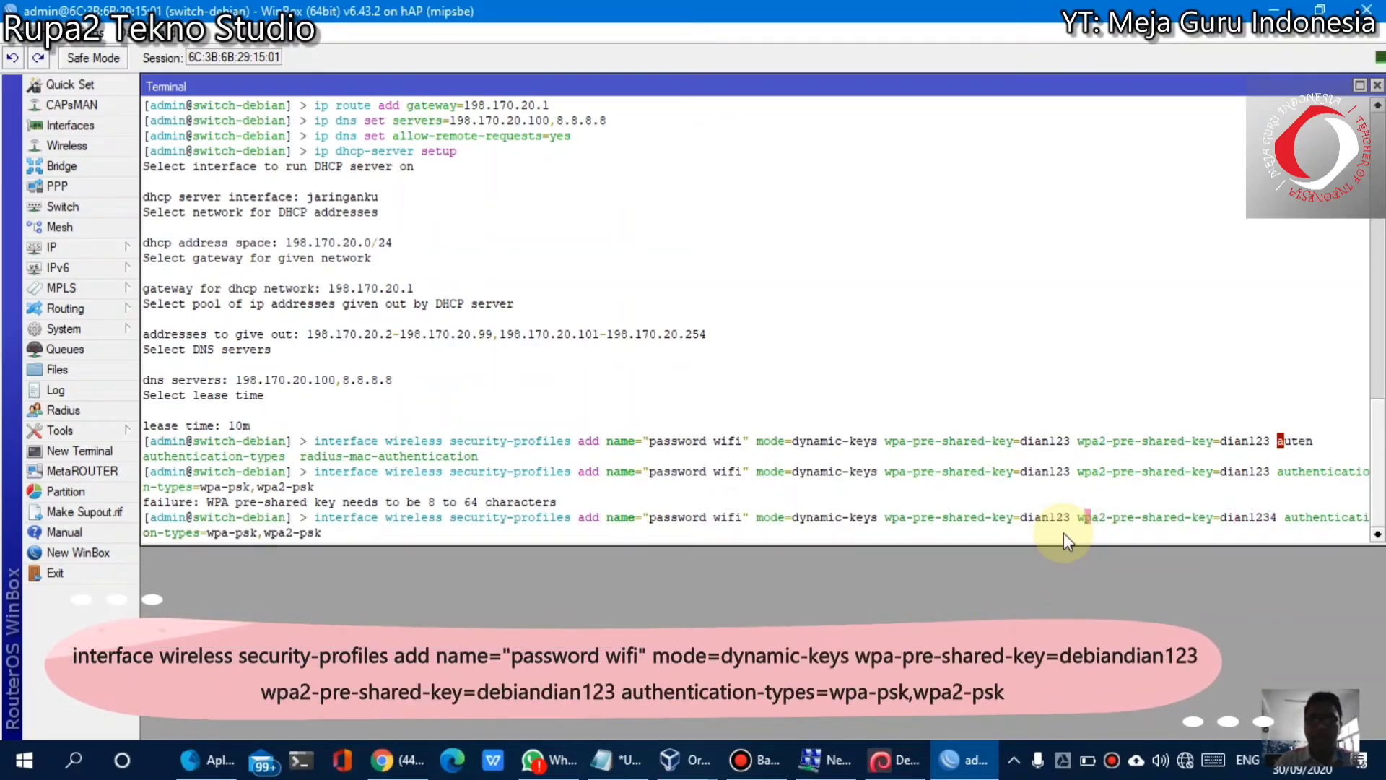
{"action": "key", "text": "Left"}
{"action": "key", "text": "Left"}
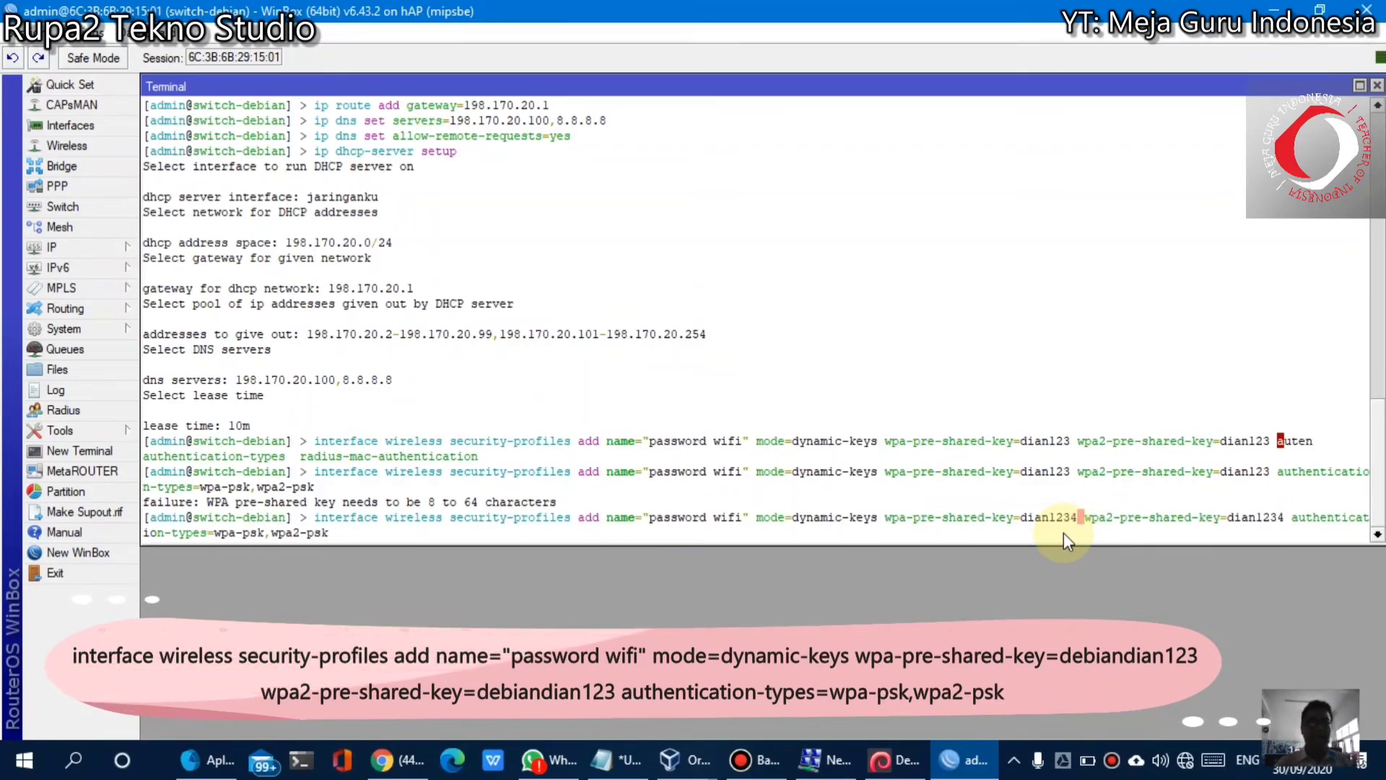
{"action": "key", "text": "Return"}
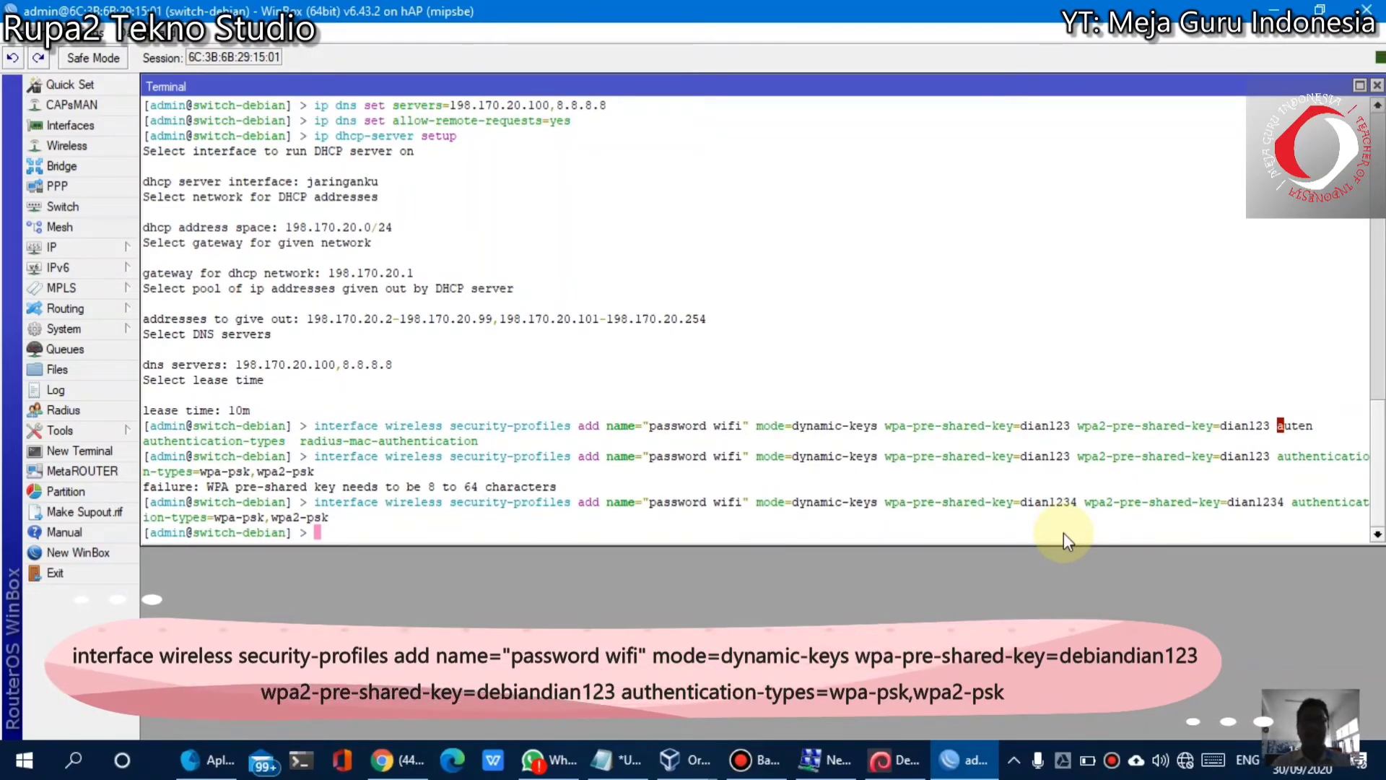
Append 4 to both pre-shared key values in the Notepad copy of the command
{"action": "left_click", "coordinate": [617, 759]}
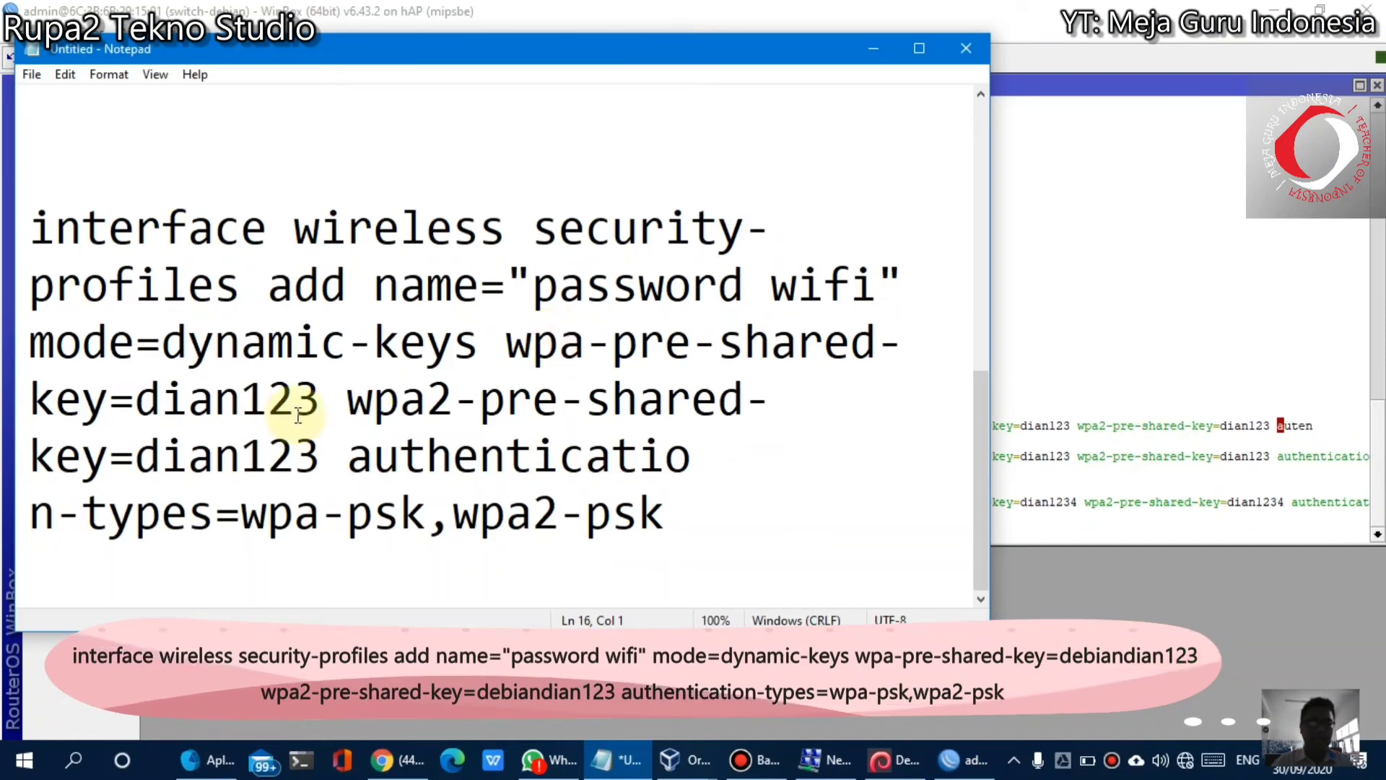
{"action": "left_click", "coordinate": [319, 401]}
{"action": "type", "text": "4"}
{"action": "left_click", "coordinate": [347, 457]}
{"action": "type", "text": "4"}
{"action": "key", "text": "BackSpace"}
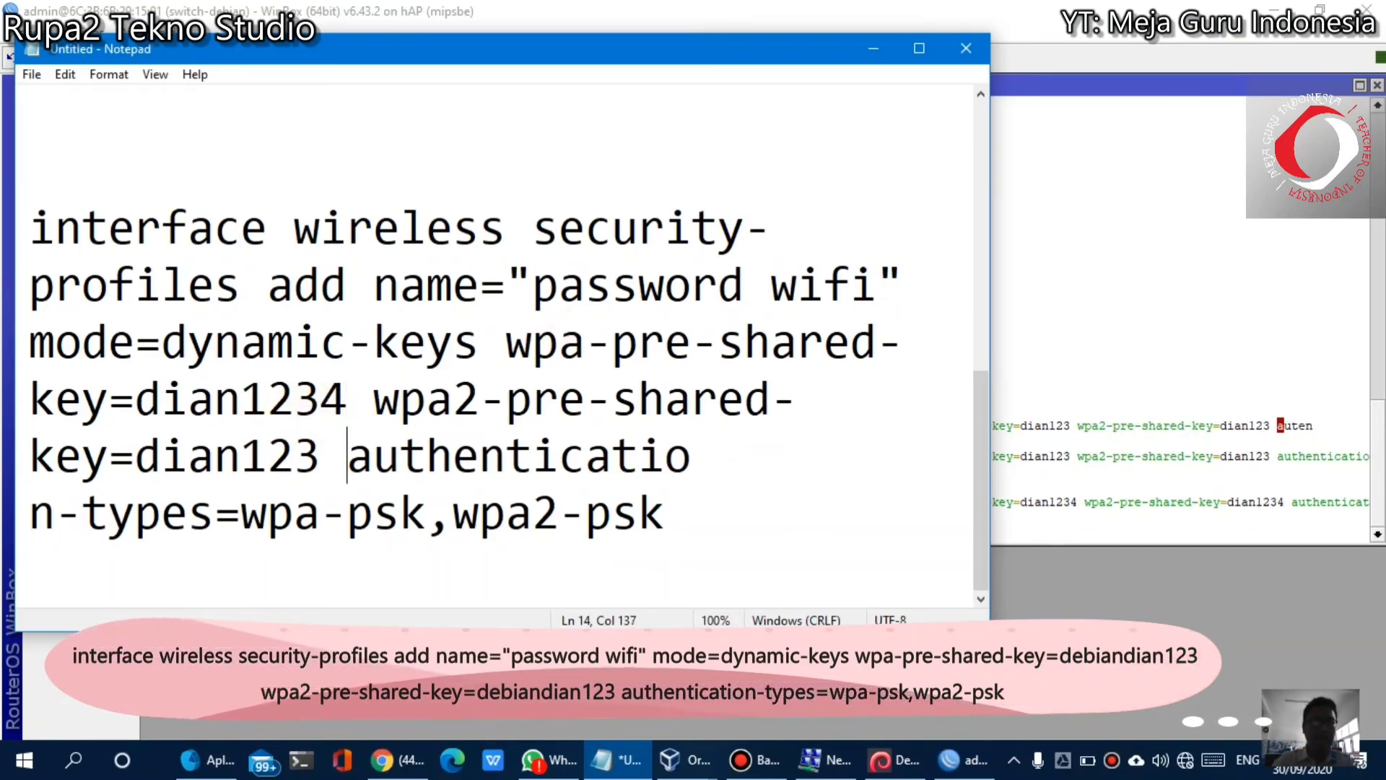
{"action": "key", "text": "Left"}
{"action": "type", "text": "4"}
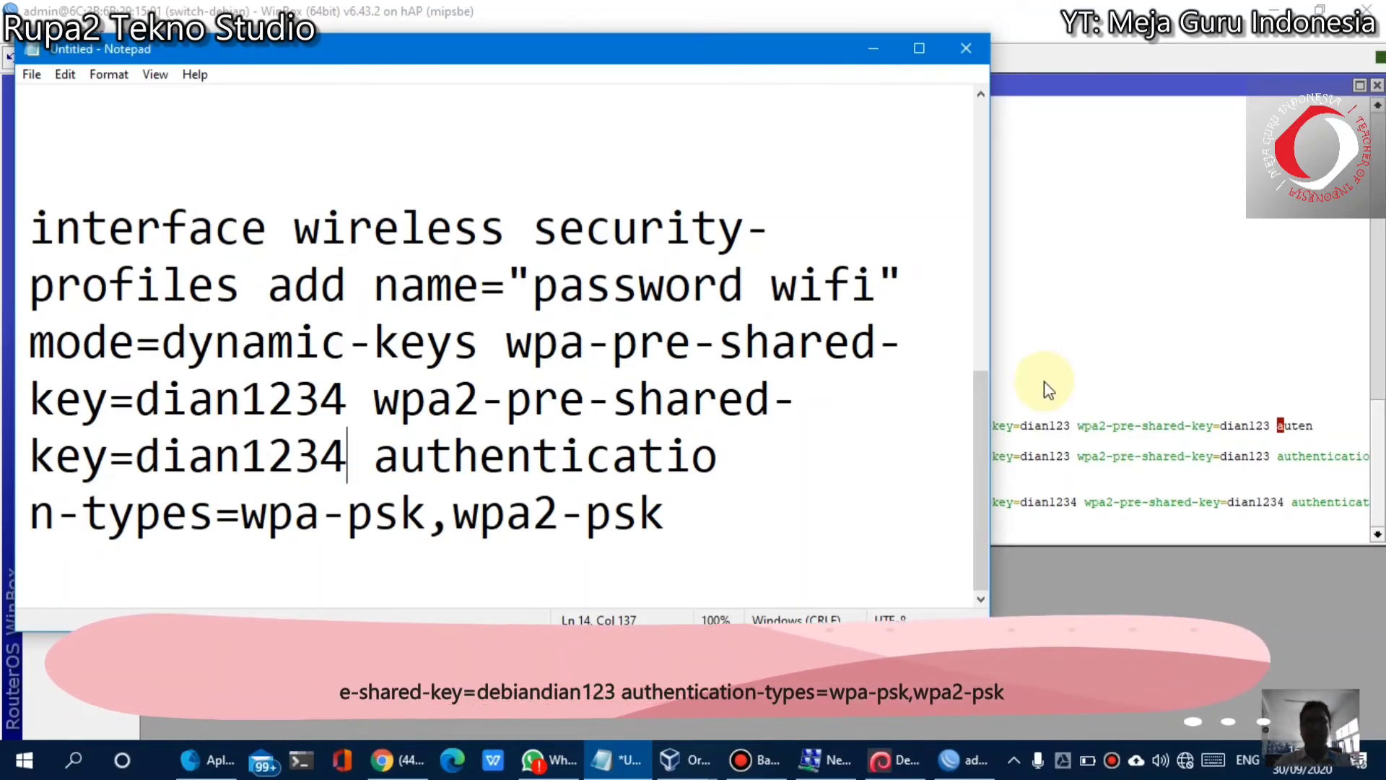
{"action": "left_click", "coordinate": [1047, 543]}
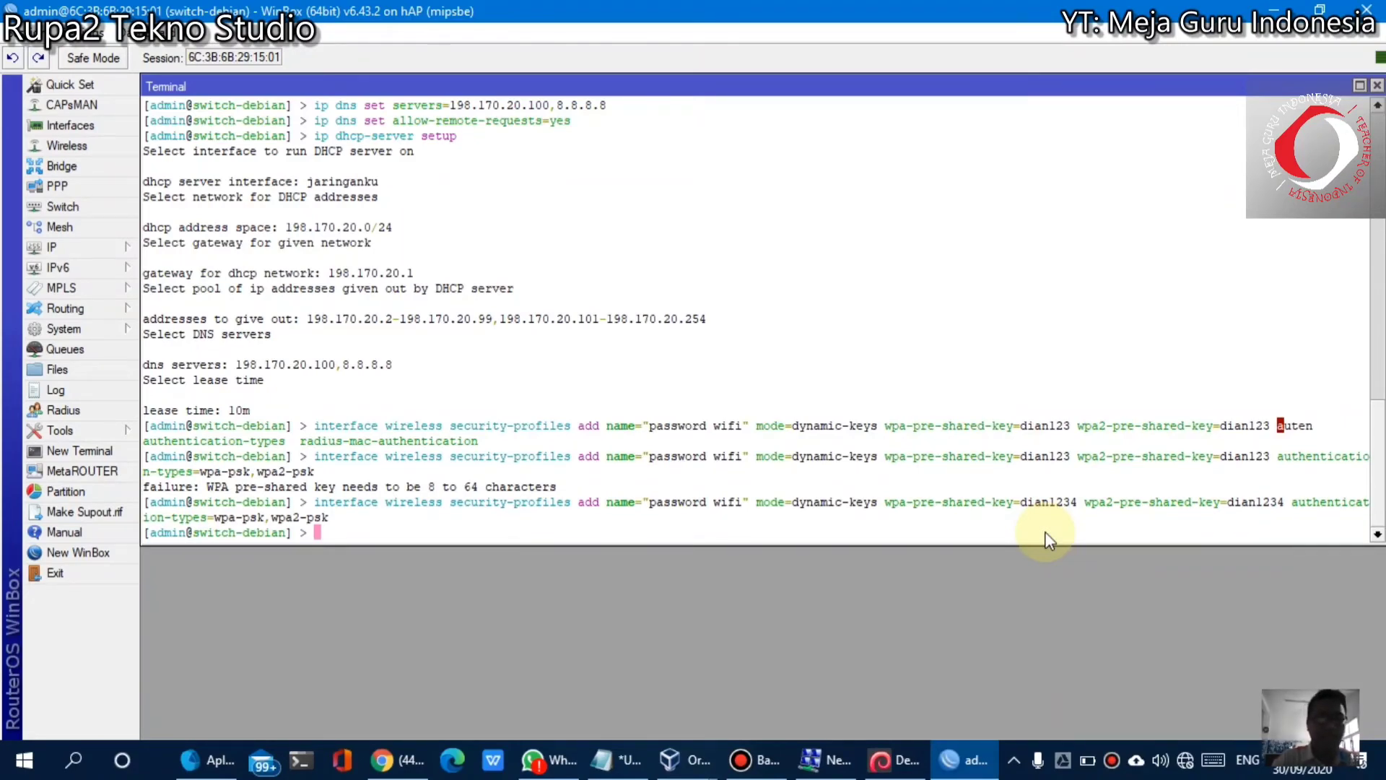
Set wireless interface 0 to ap-bridge, 2ghz-b/g/n, SSID "Debian Dian", profile "password wifi"
{"action": "type", "text": "ter"}
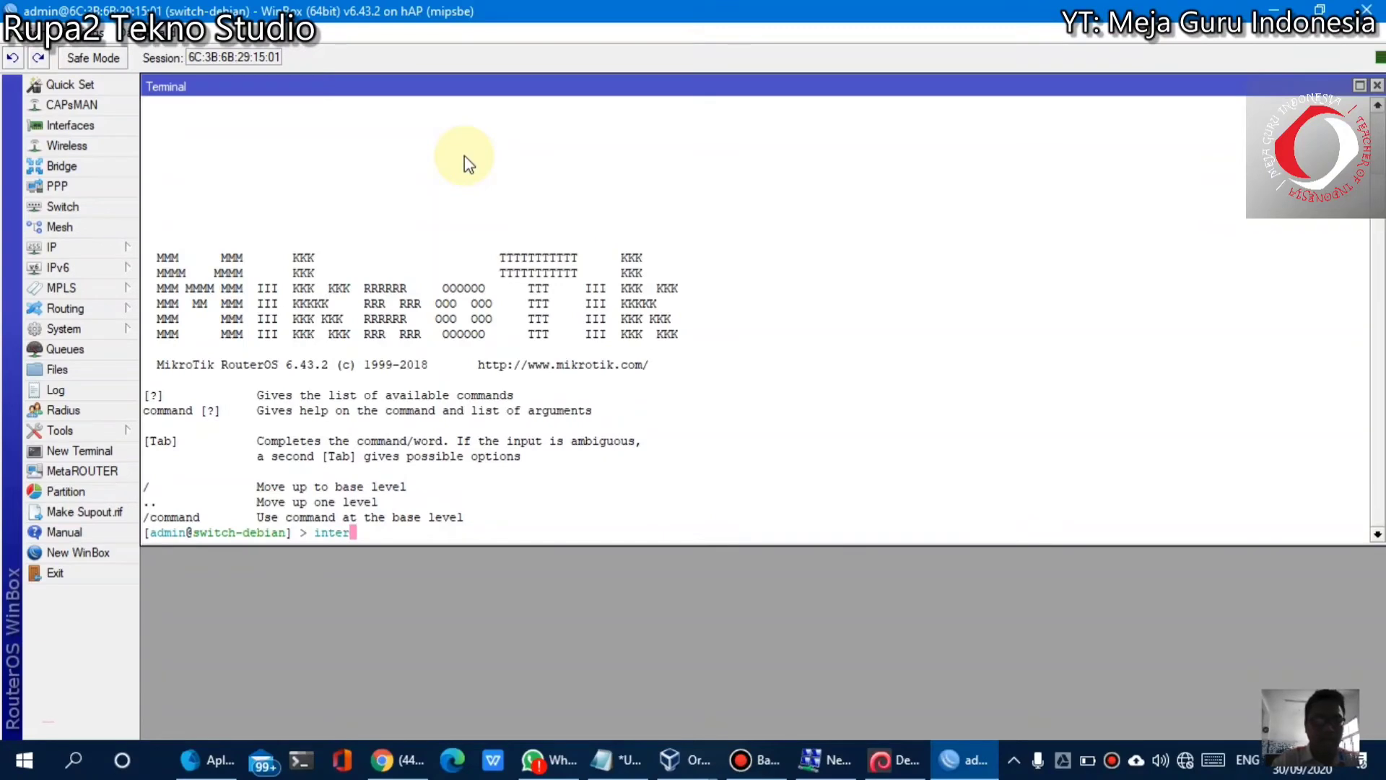
{"action": "type", "text": "face wirele"}
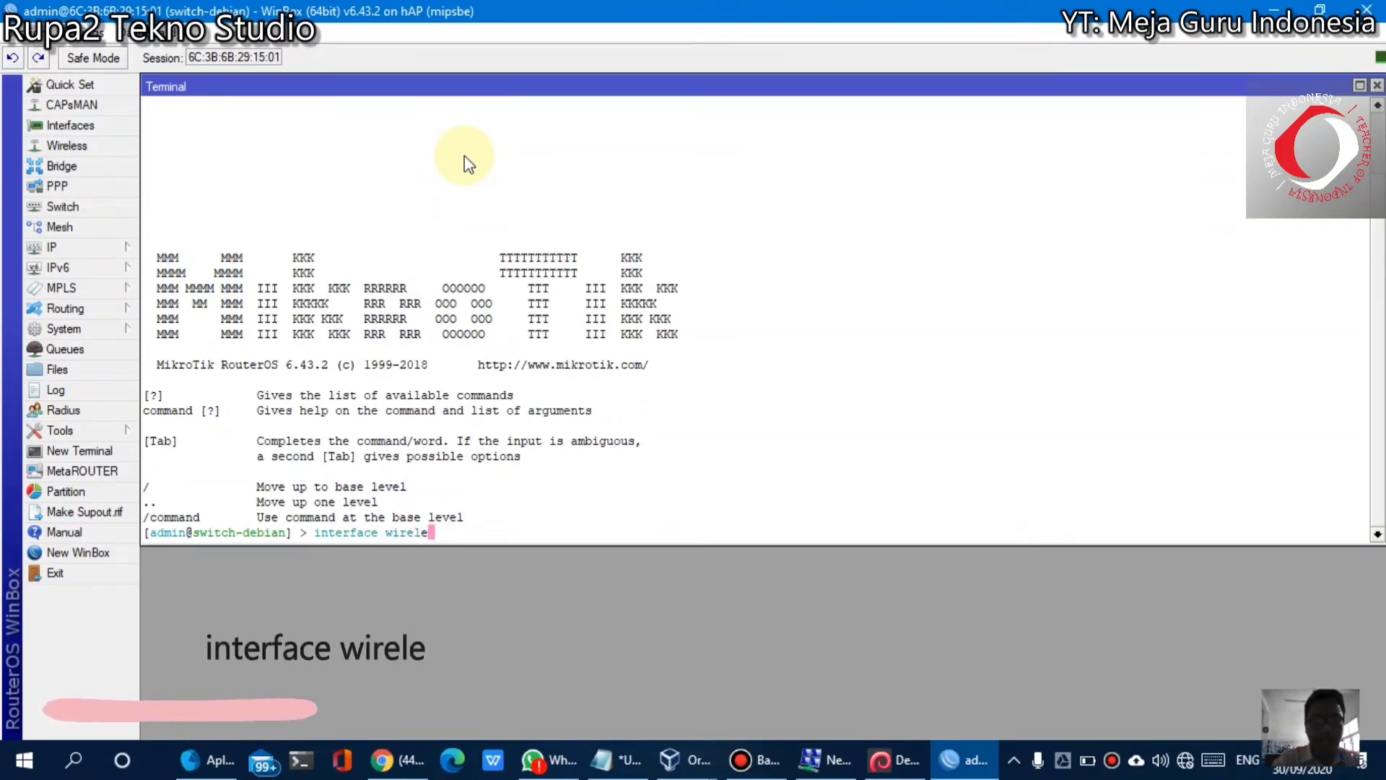
{"action": "type", "text": "ss set 0 "}
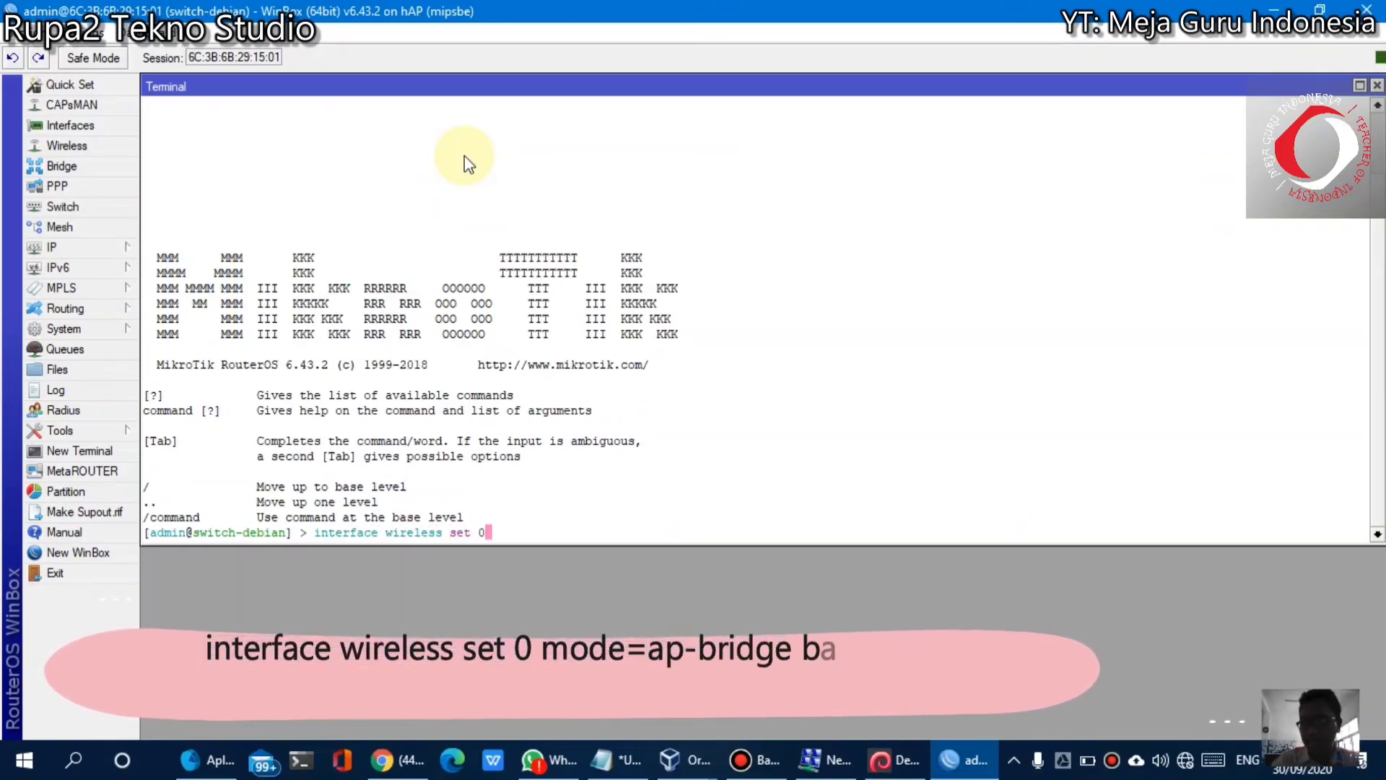
{"action": "type", "text": "mode=ap-bridge band=2ghz-"}
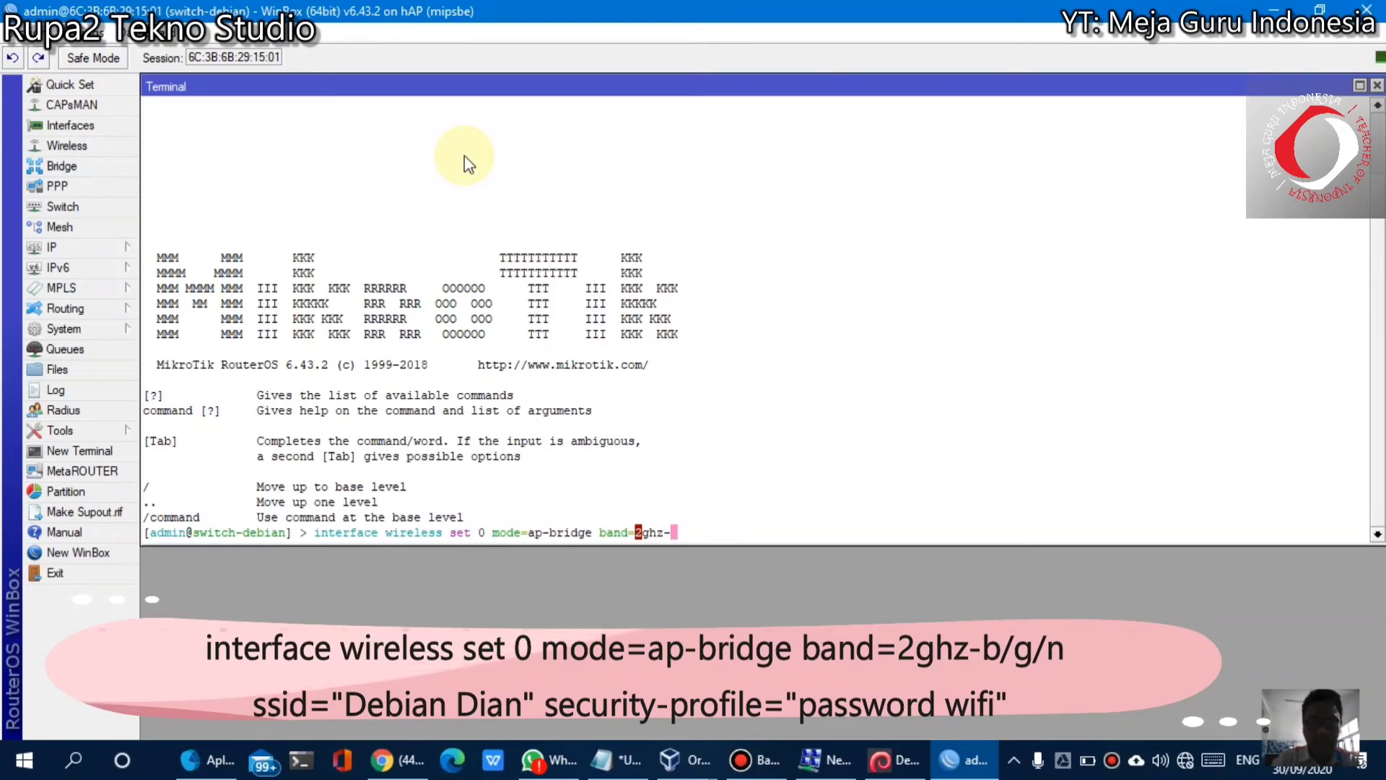
{"action": "type", "text": "b/"}
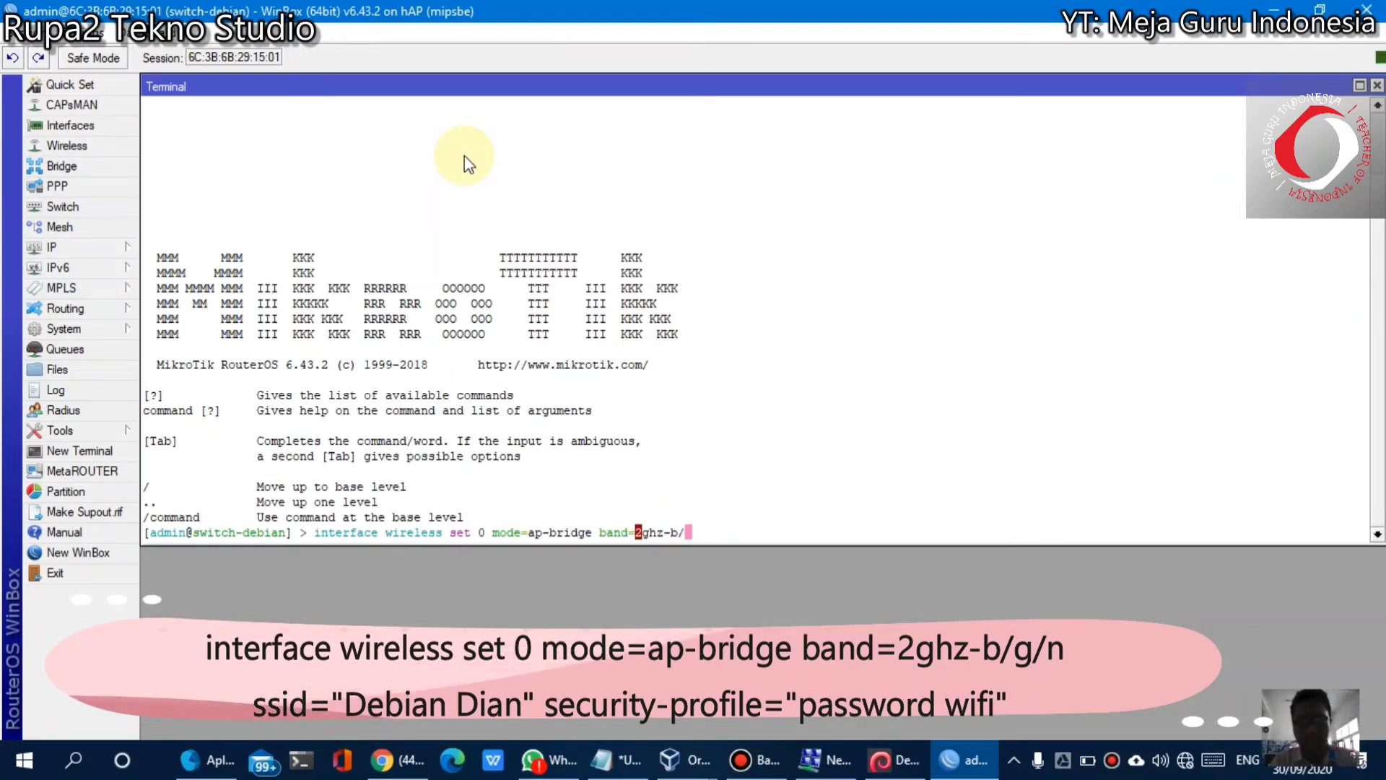
{"action": "type", "text": "g/n"}
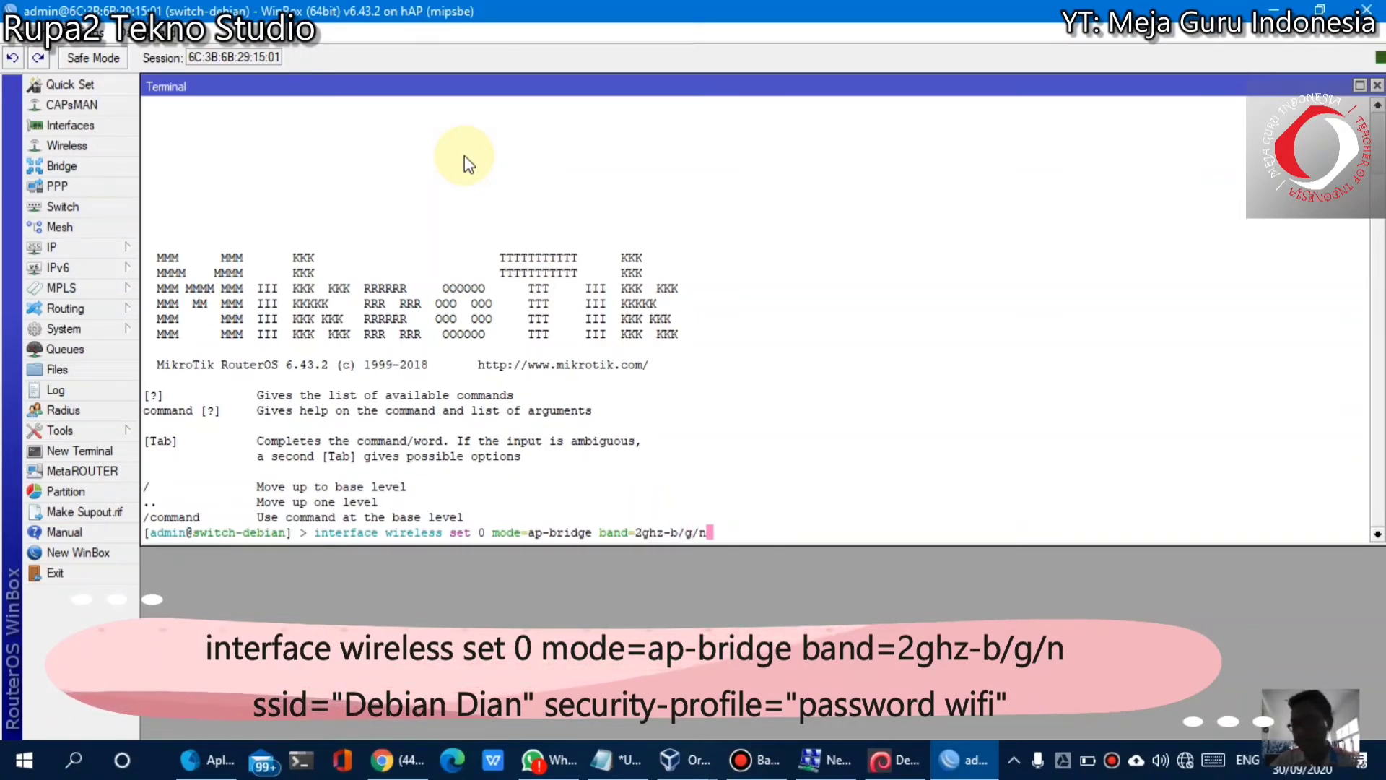
{"action": "type", "text": " ssid"}
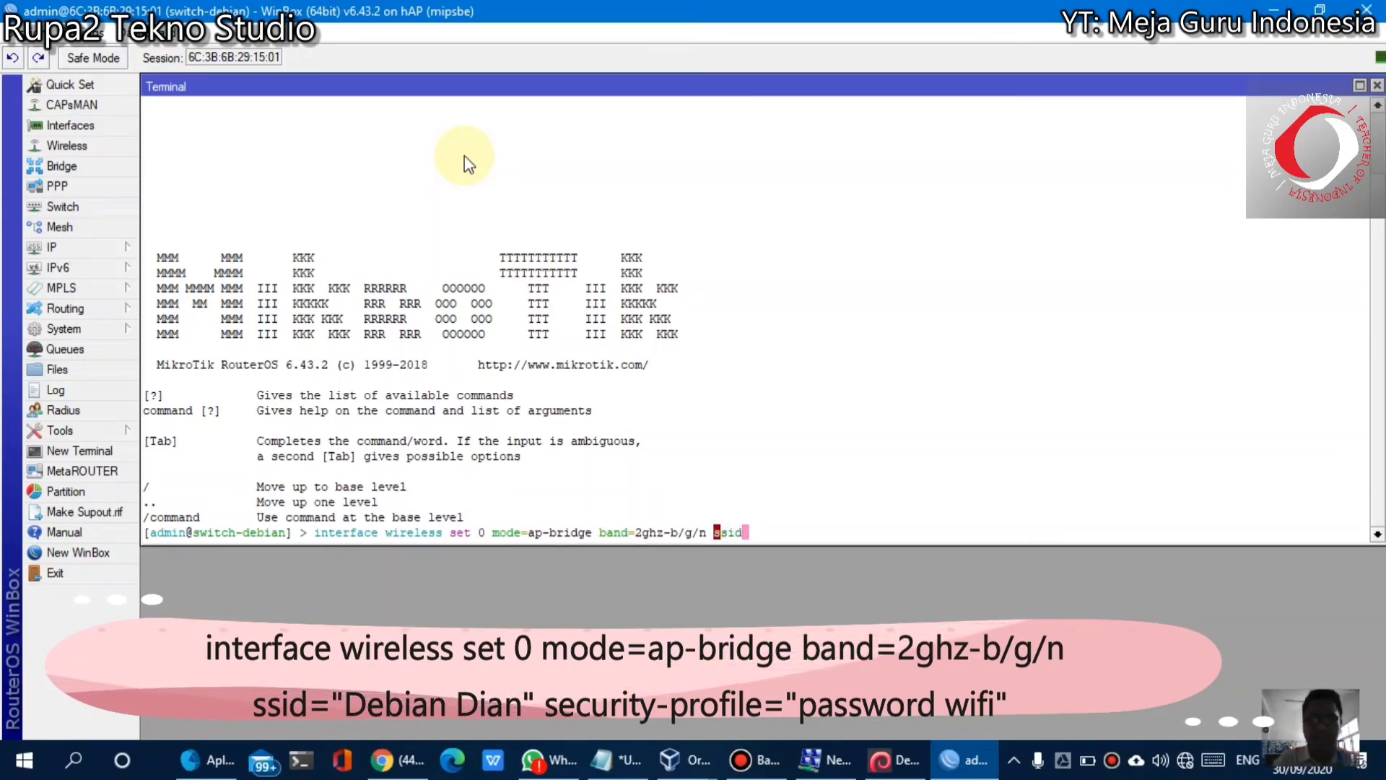
{"action": "type", "text": "="}
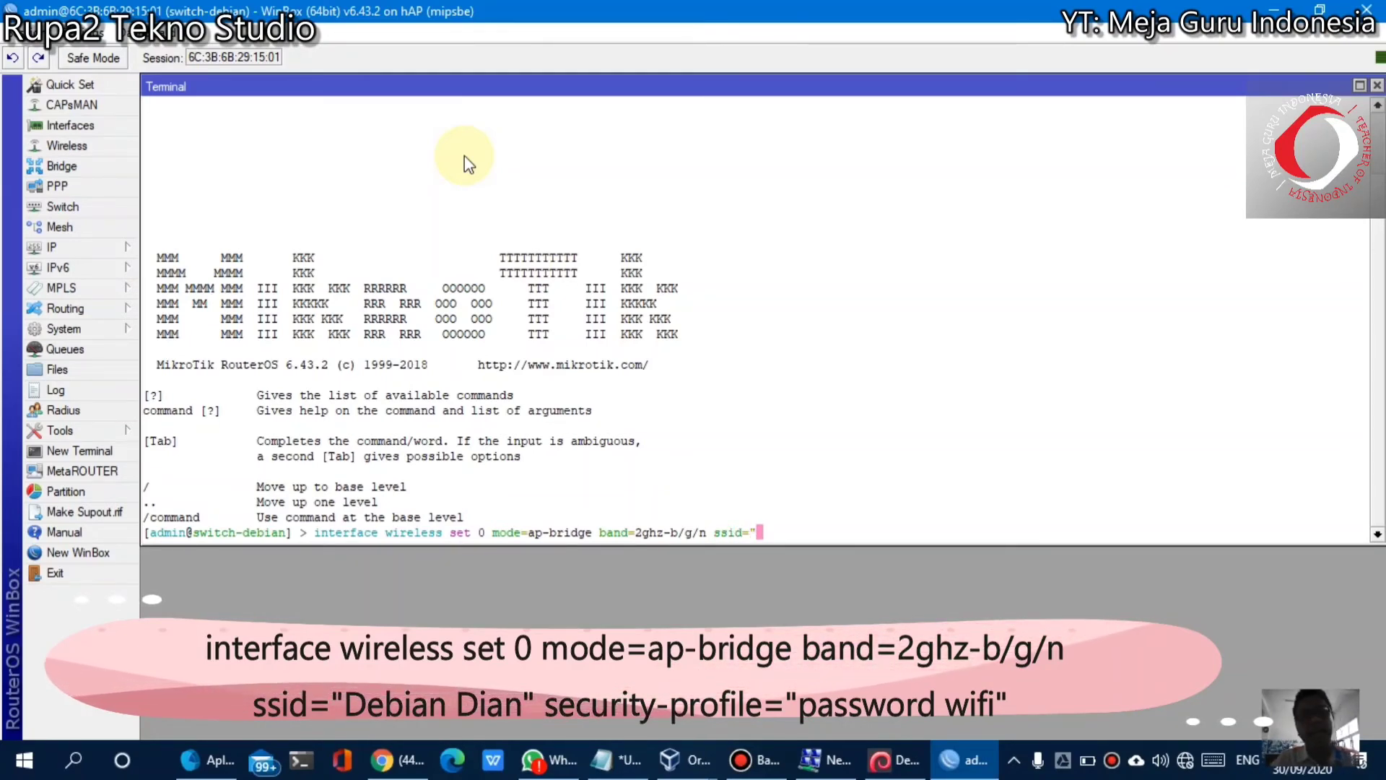
{"action": "type", "text": "\""}
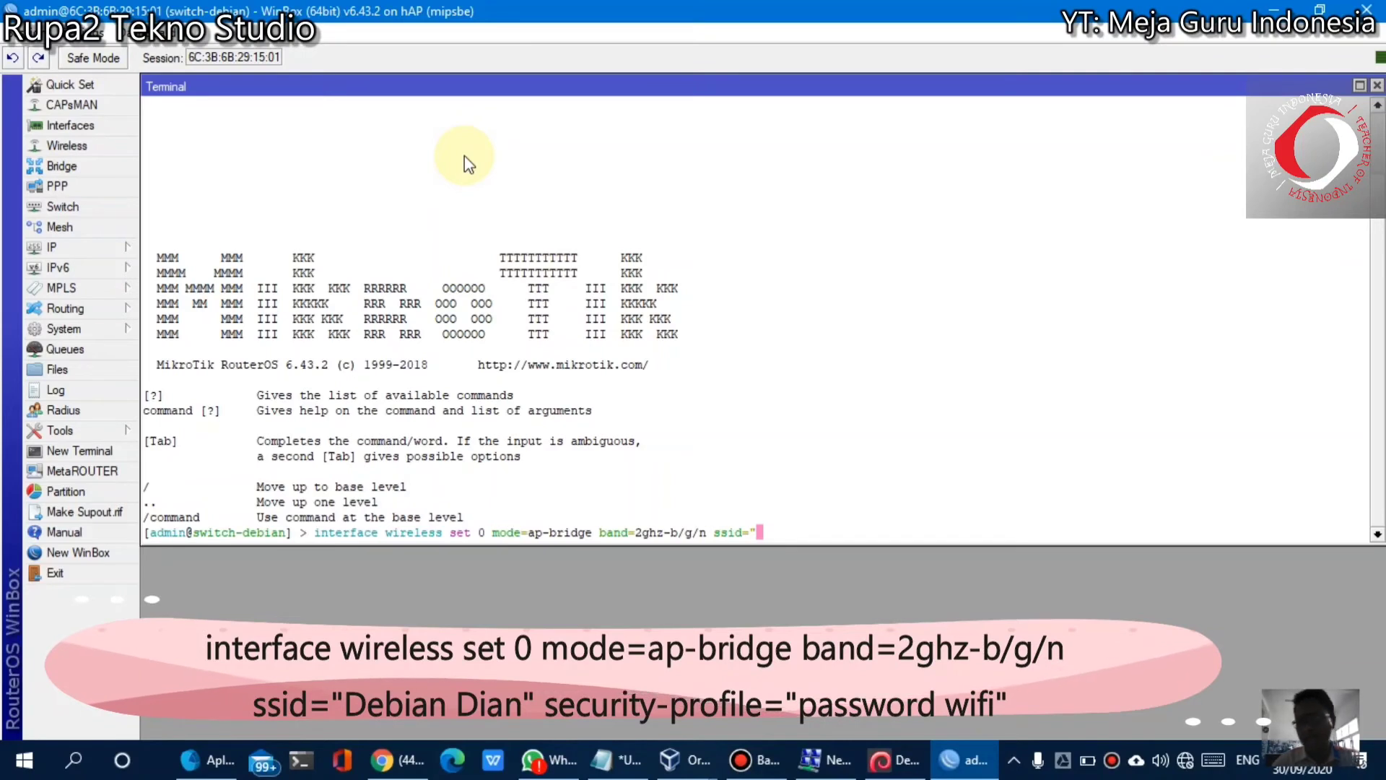
{"action": "type", "text": "Debian"}
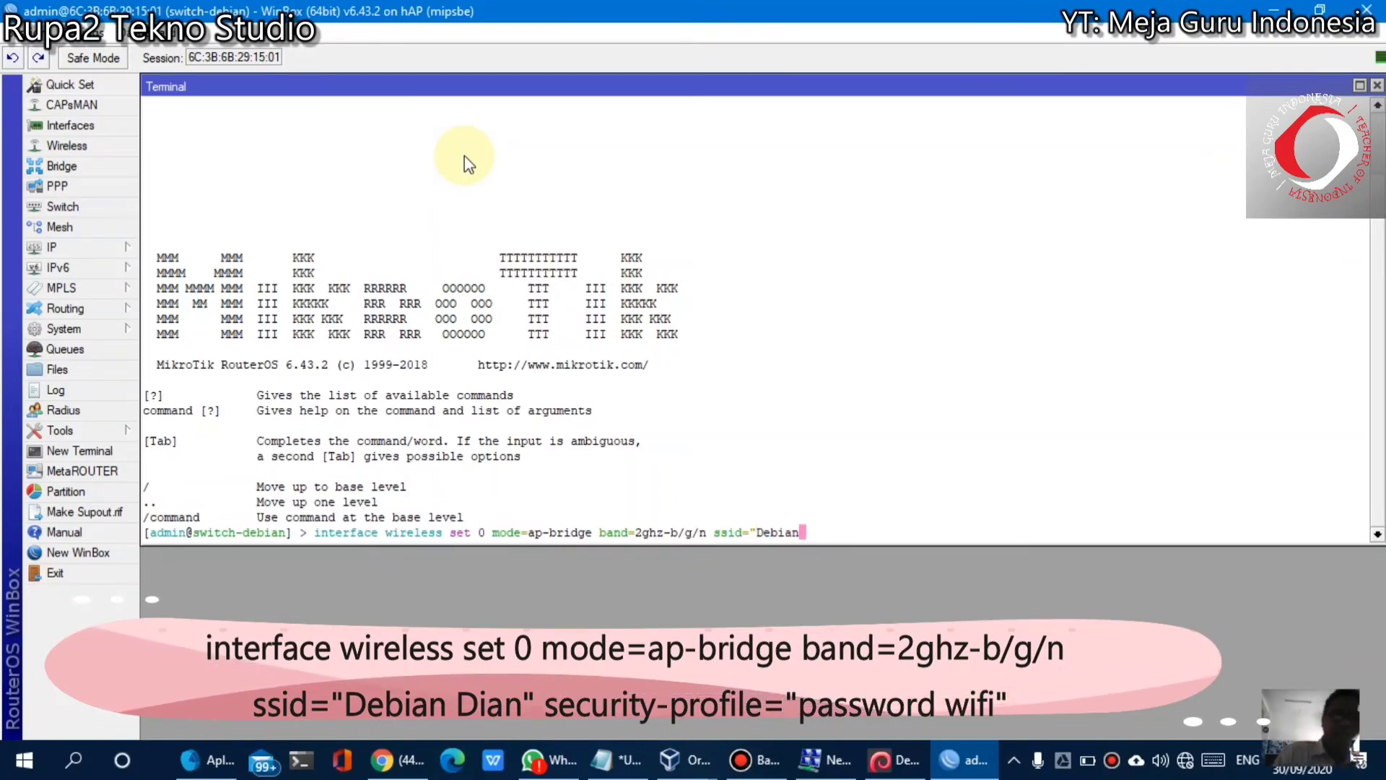
{"action": "type", "text": " Dian\""}
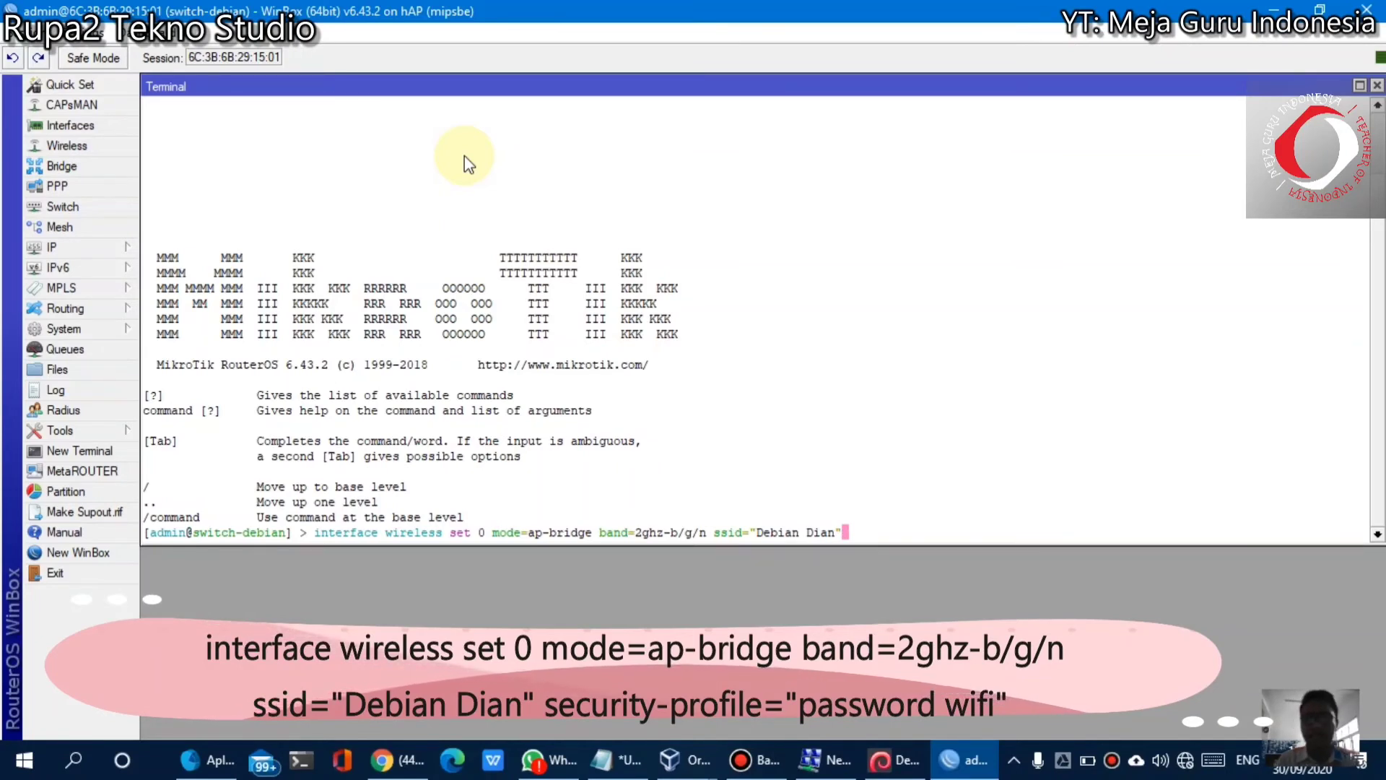
{"action": "type", "text": " se"}
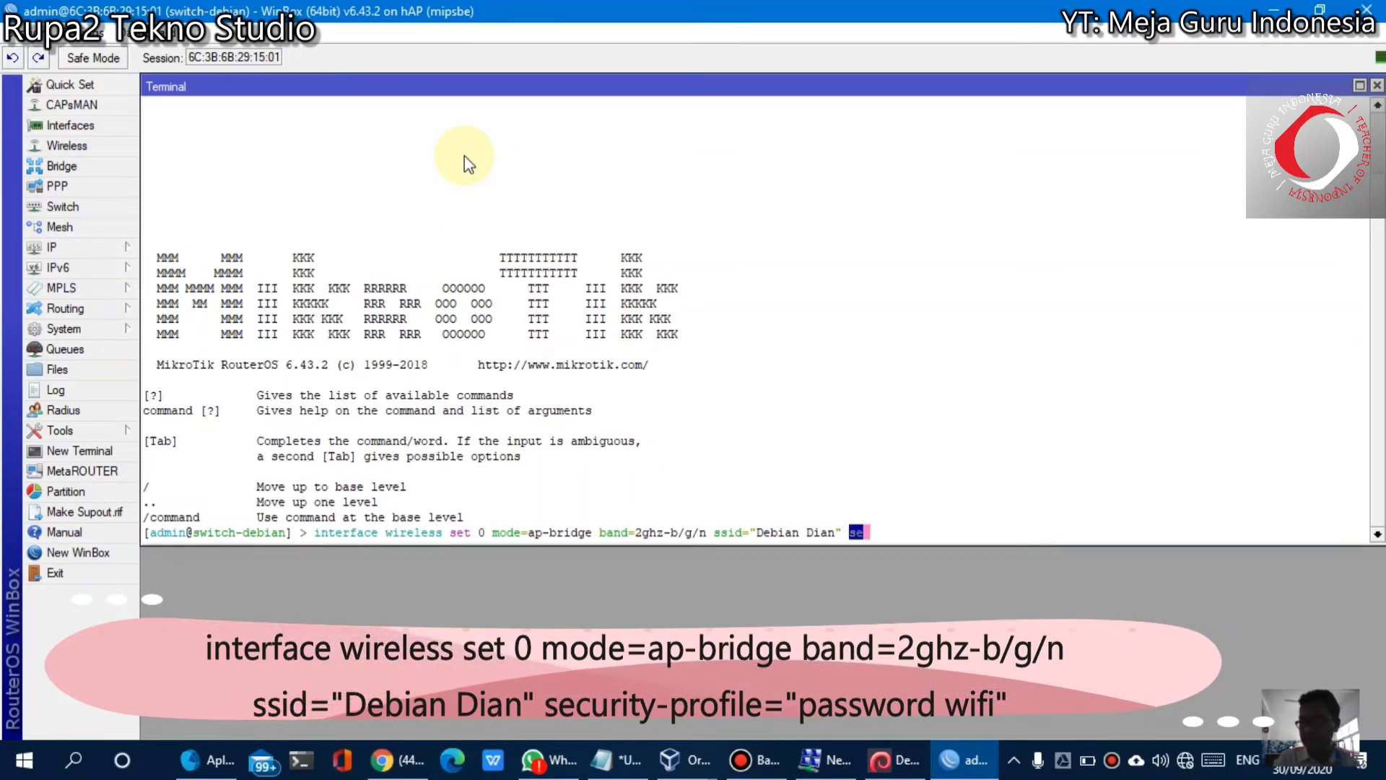
{"action": "type", "text": "curi"}
{"action": "key", "text": "Tab"}
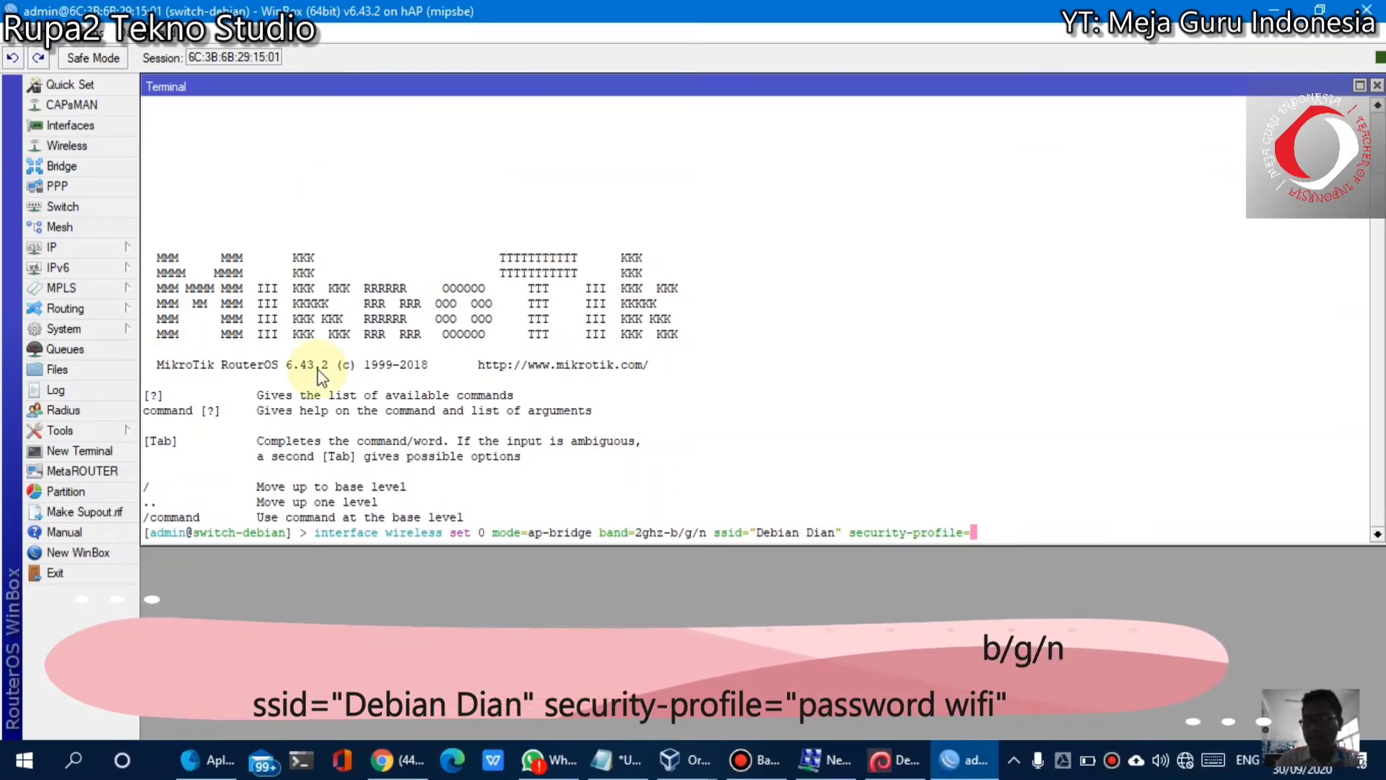
{"action": "type", "text": "\"pa"}
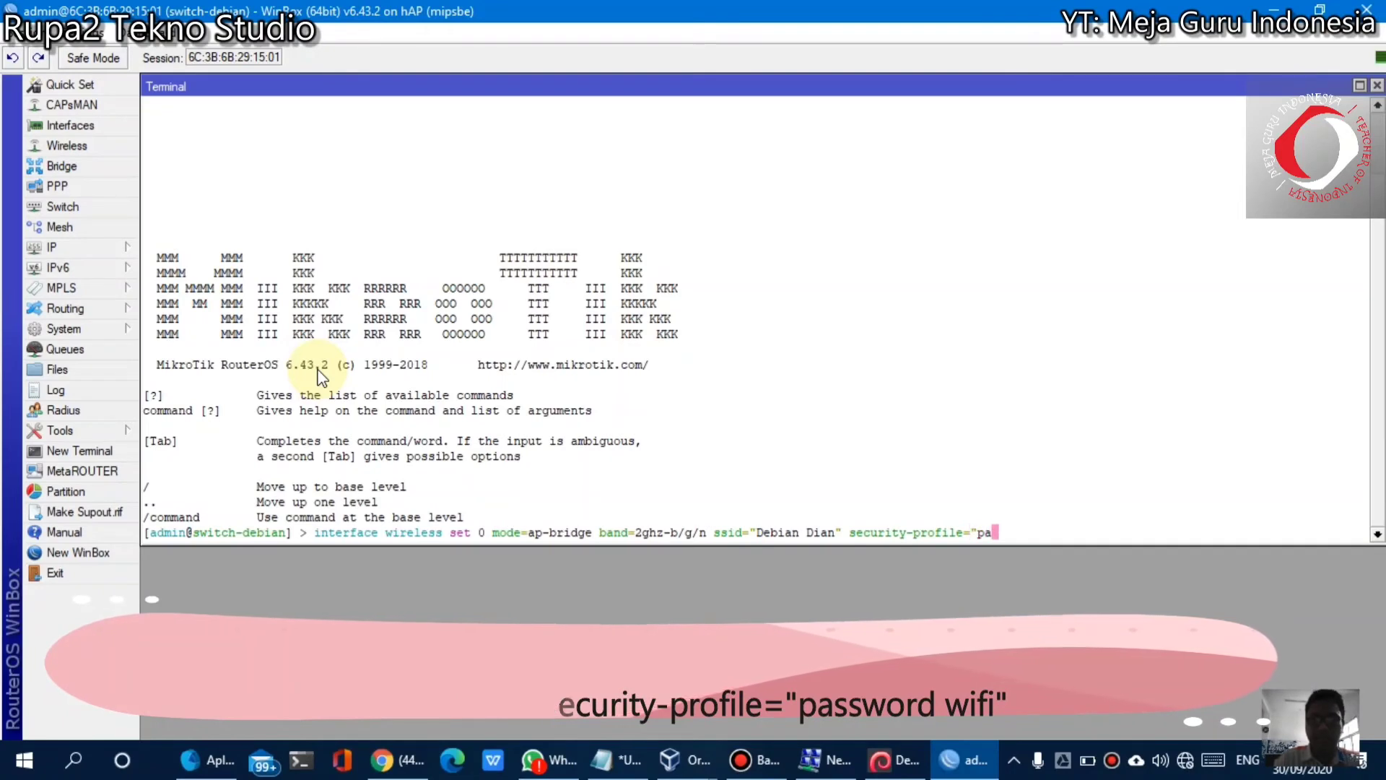
{"action": "type", "text": "ssword wifi"}
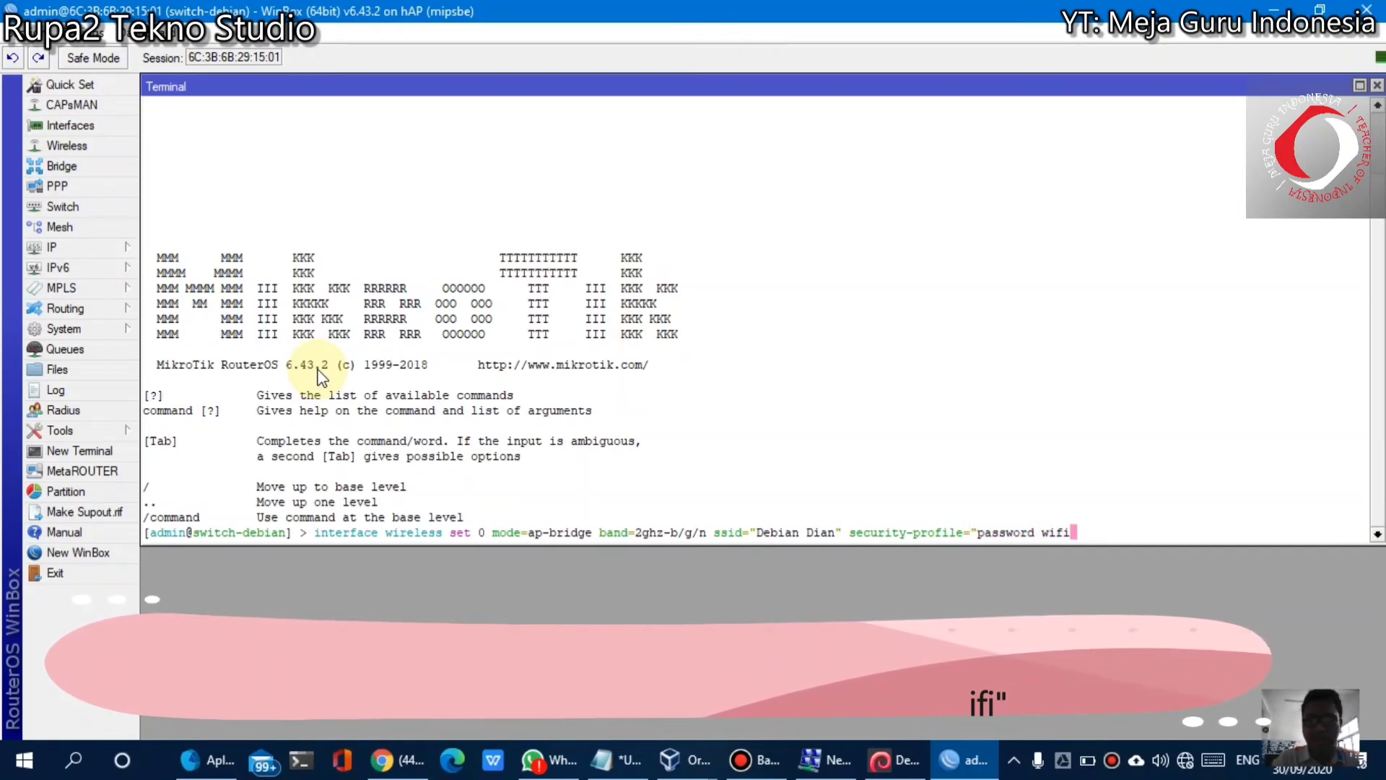
{"action": "type", "text": "\""}
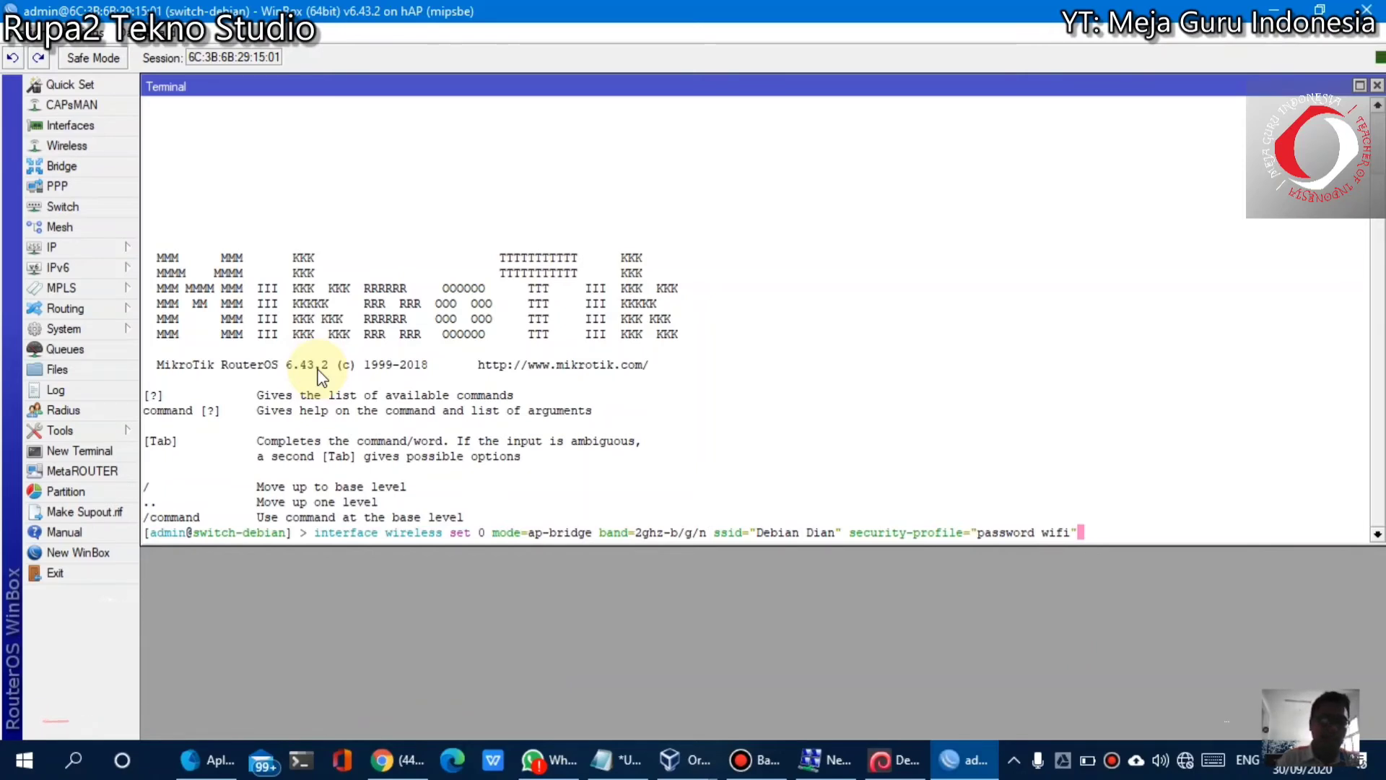
{"action": "key", "text": "Return"}
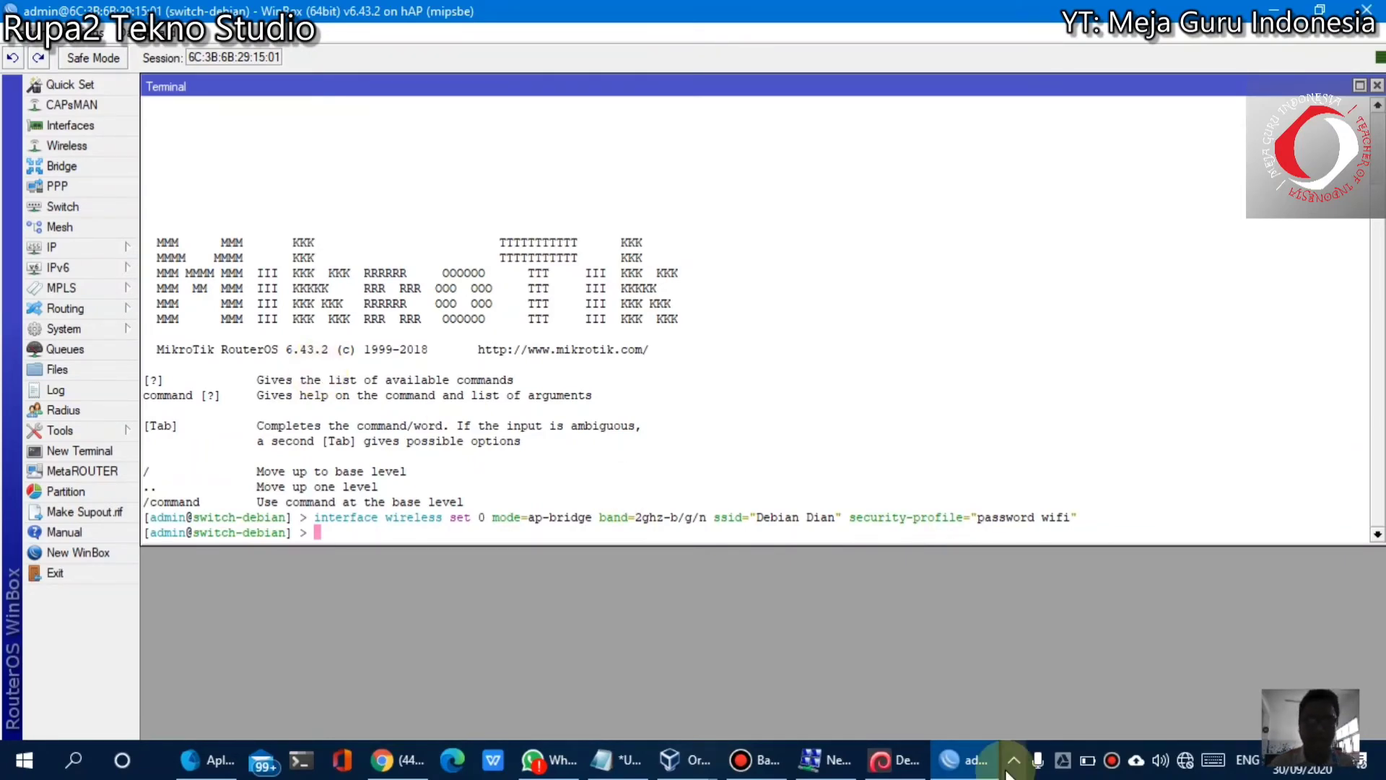
{"action": "left_click", "coordinate": [1195, 764]}
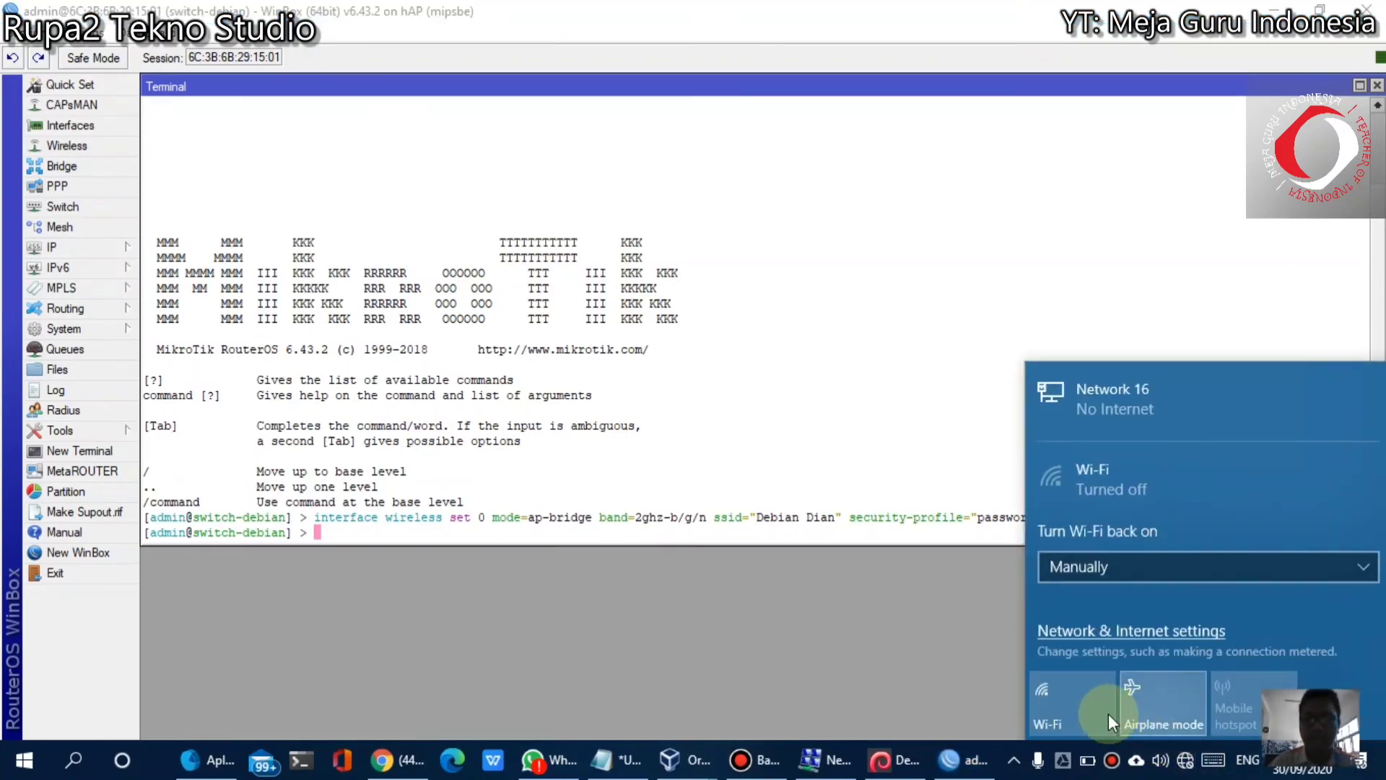
{"action": "left_click", "coordinate": [1084, 707]}
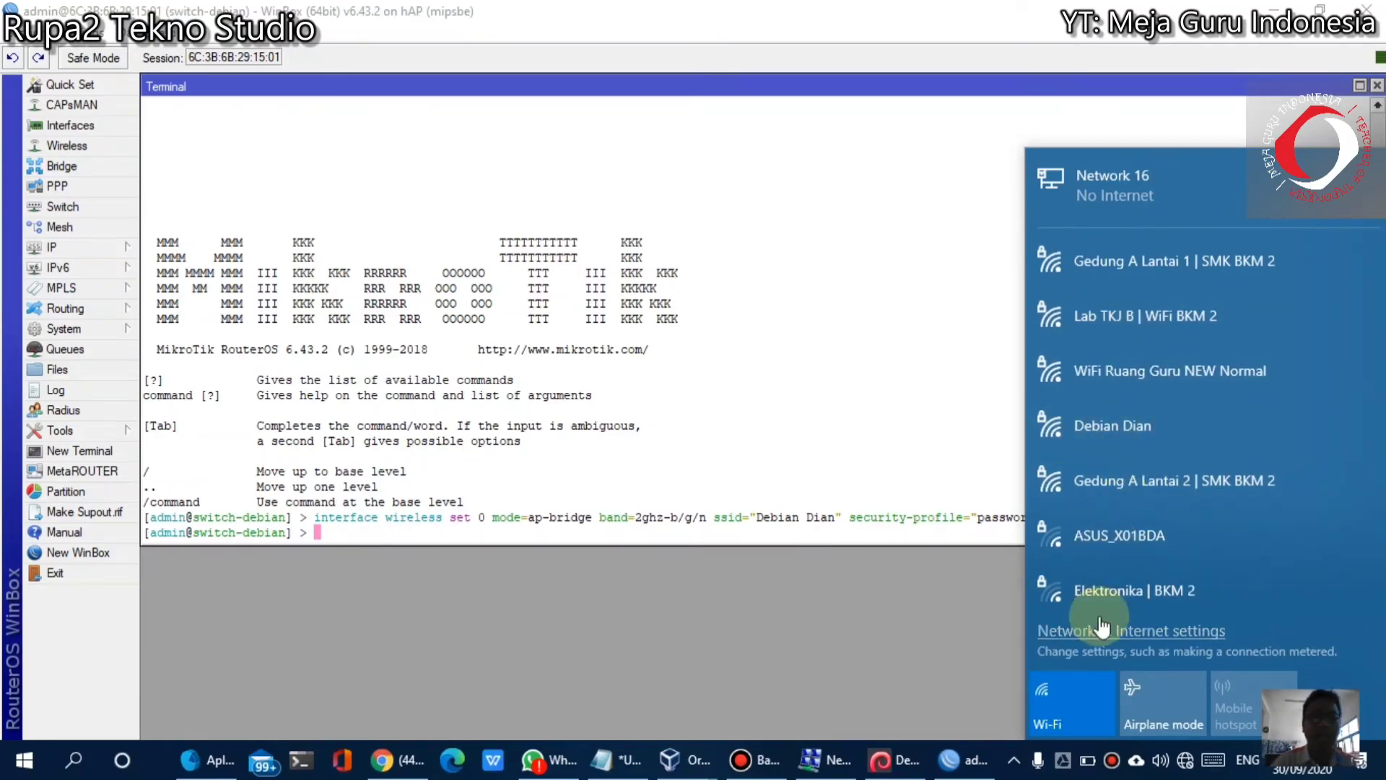
{"action": "left_click", "coordinate": [1071, 696]}
{"action": "left_click", "coordinate": [852, 322]}
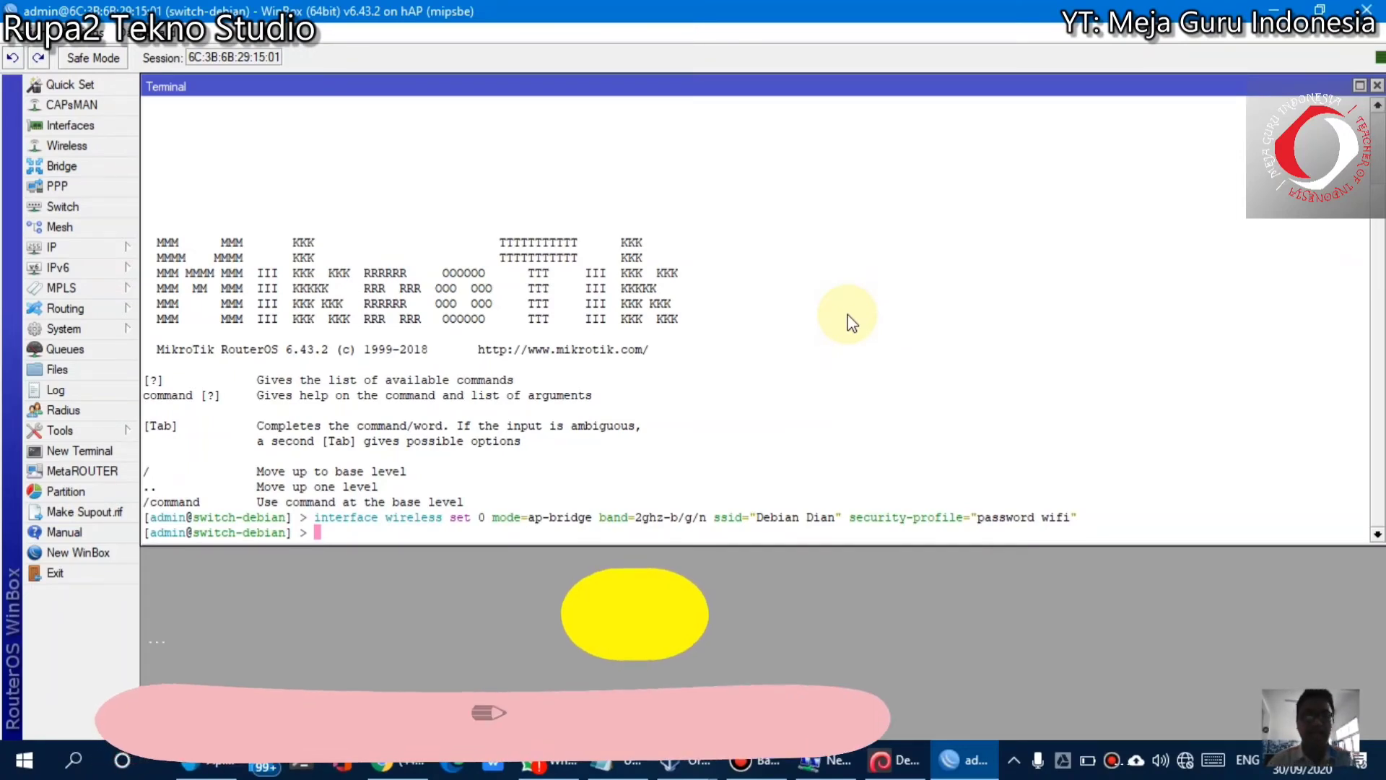
Run interface print to list ether1–ether5, wlan1 and the jaringanku bridge
{"action": "type", "text": "i"}
{"action": "type", "text": "nter"}
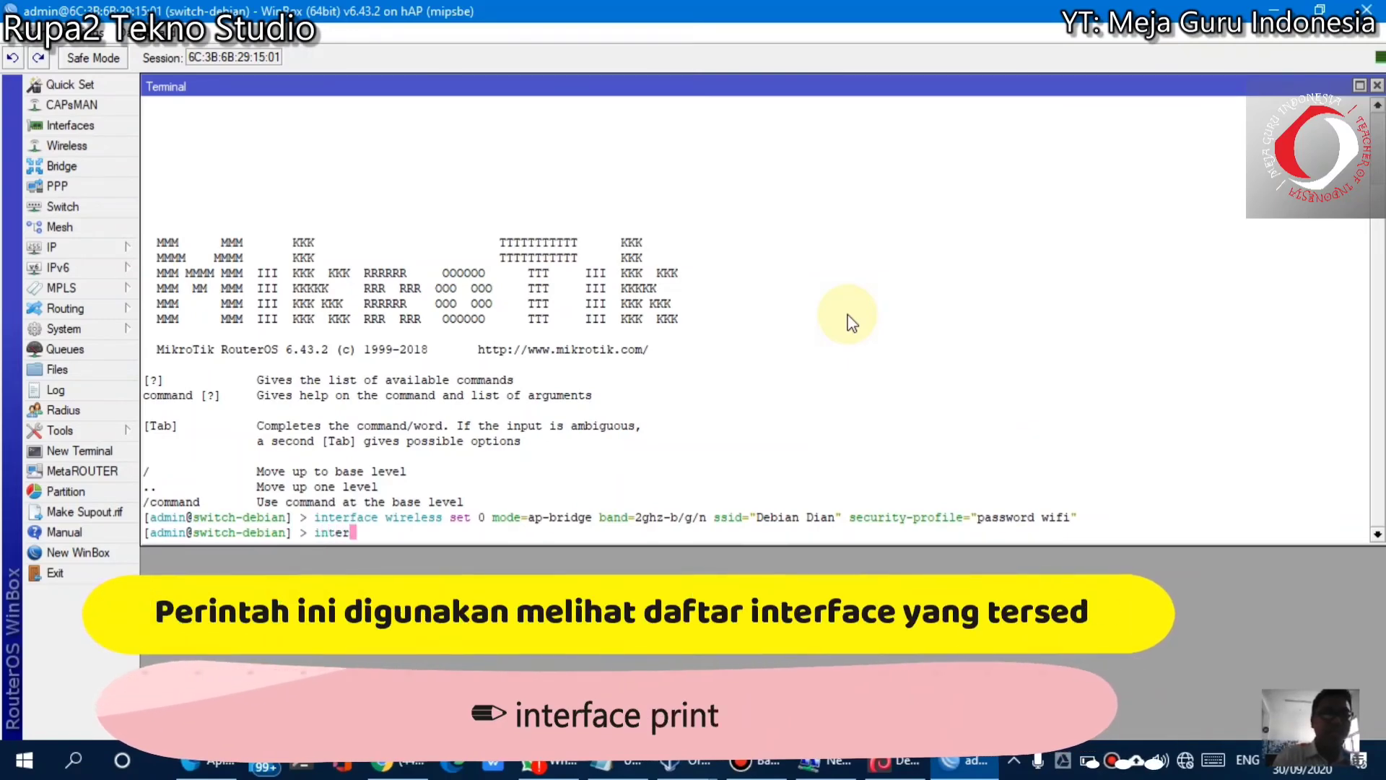
{"action": "type", "text": "face print"}
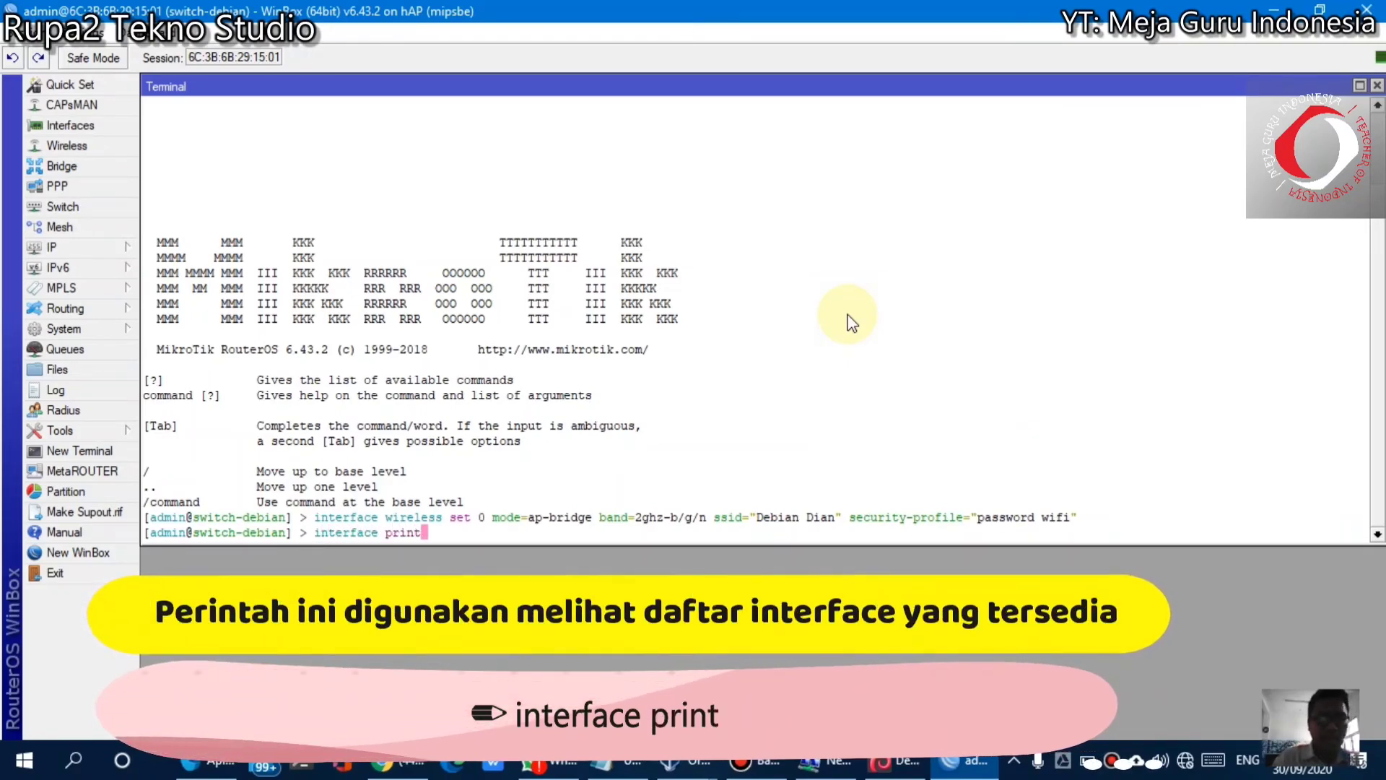
{"action": "key", "text": "Return"}
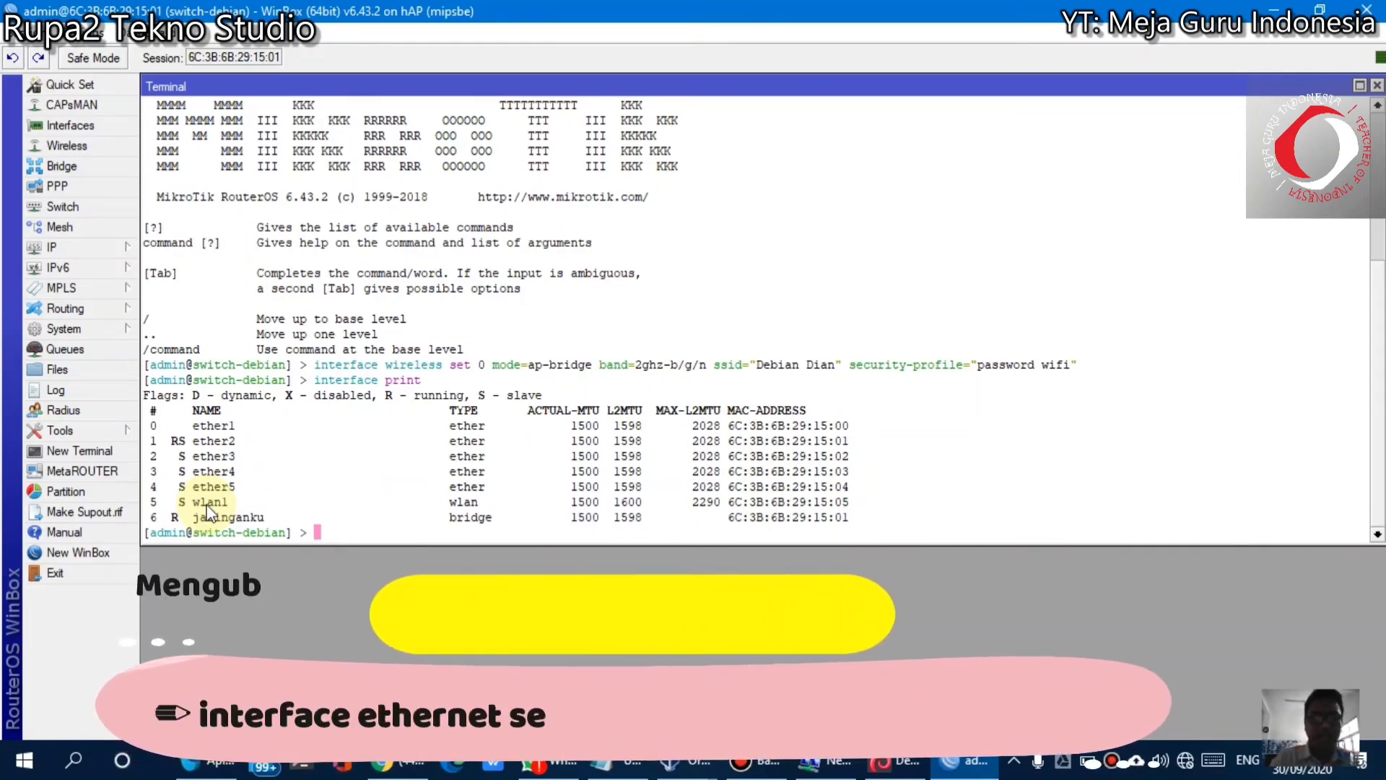
Rename ether1 to ether1-internet and ether2 to ether2-client
{"action": "type", "text": "interface"}
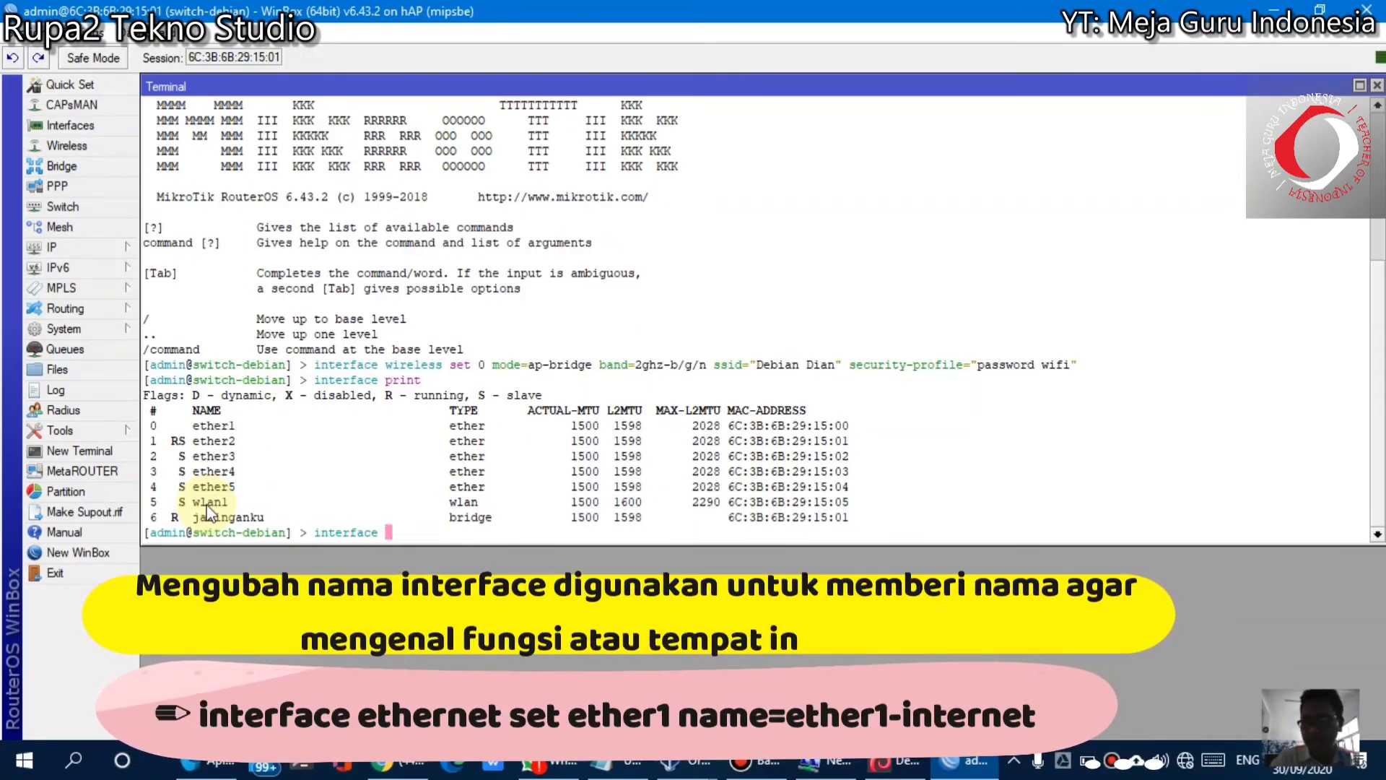
{"action": "type", "text": " ethernet"}
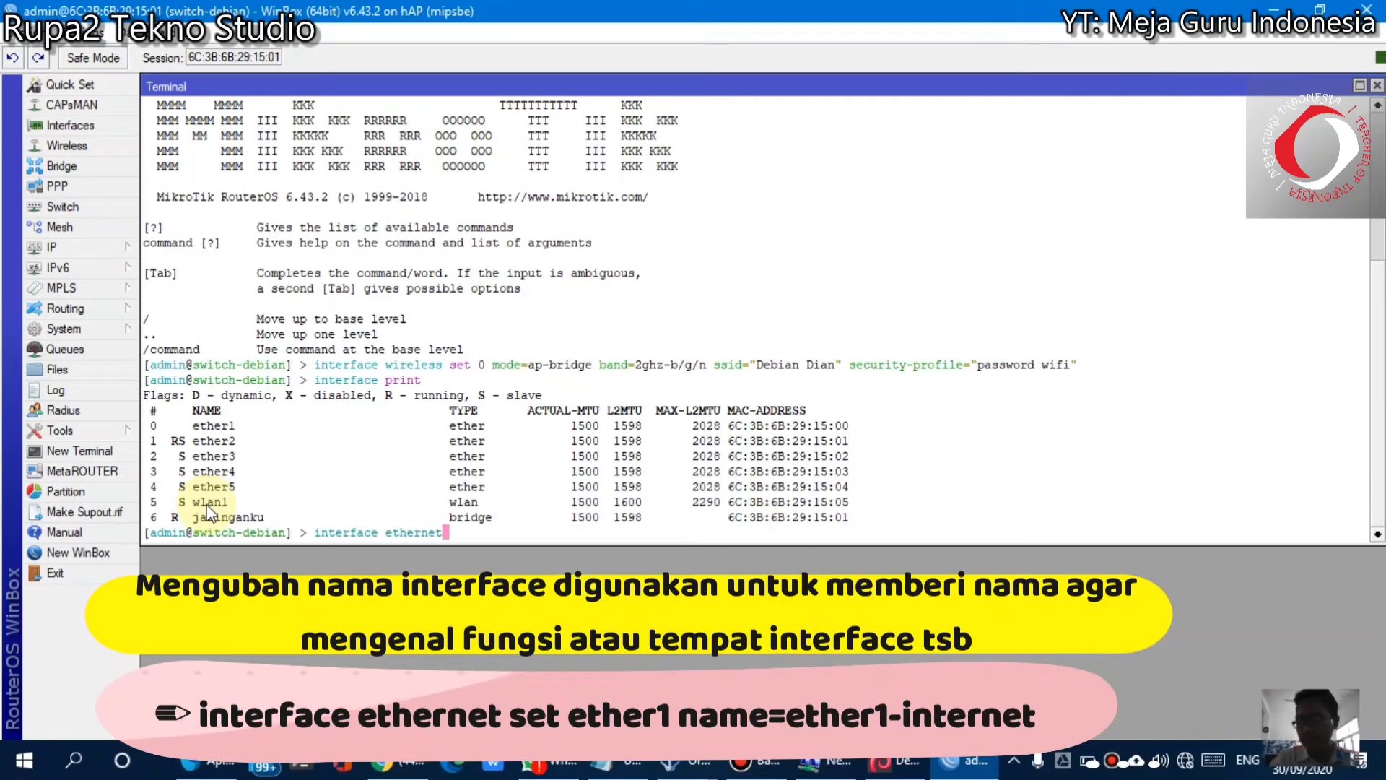
{"action": "type", "text": " set et"}
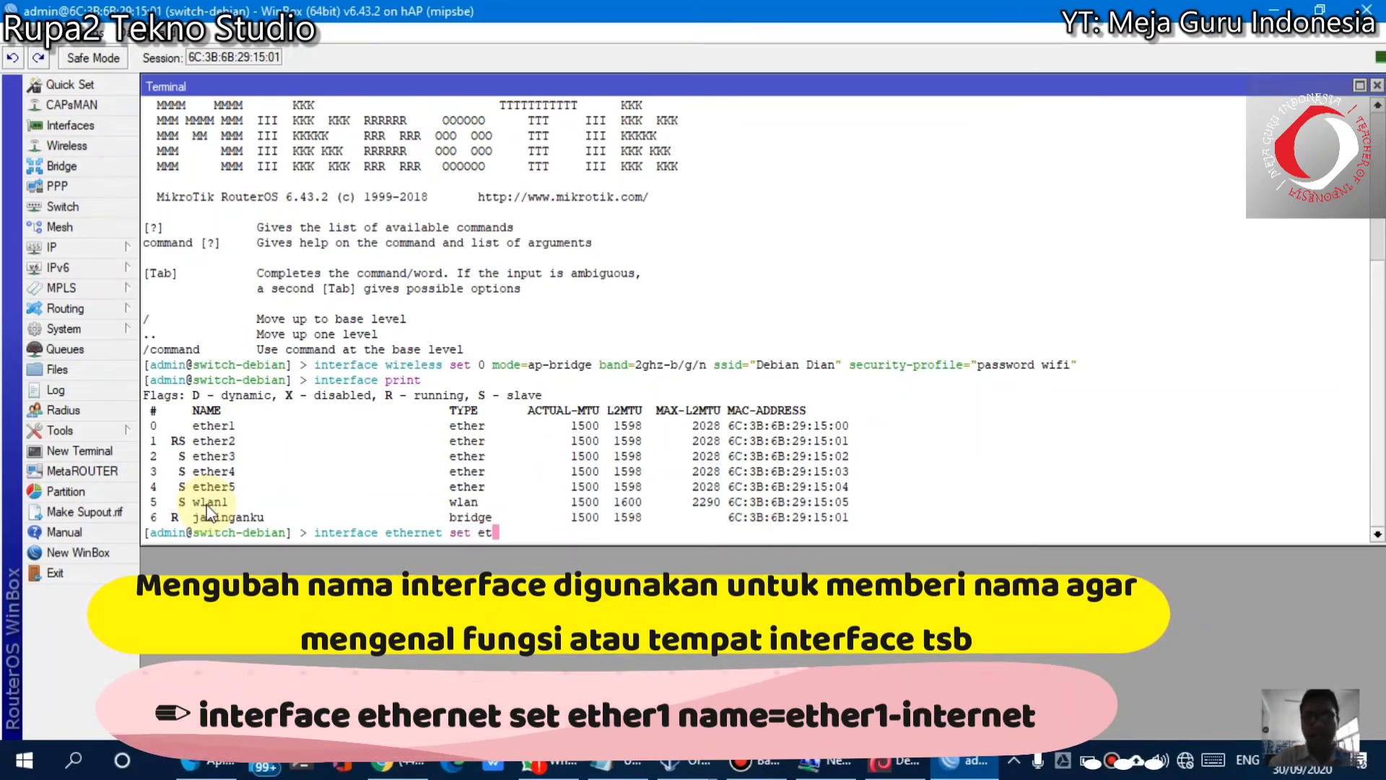
{"action": "type", "text": "her1 n"}
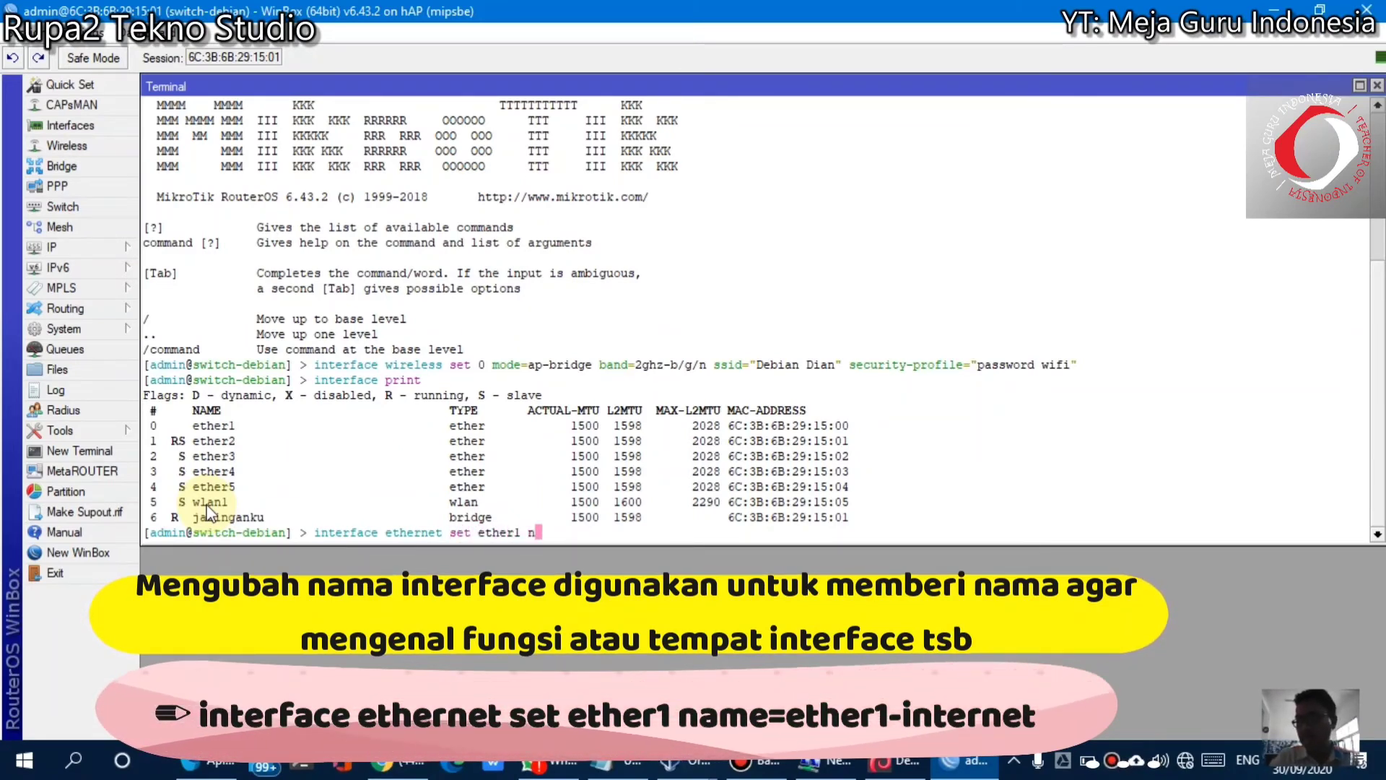
{"action": "type", "text": "ame=ether"}
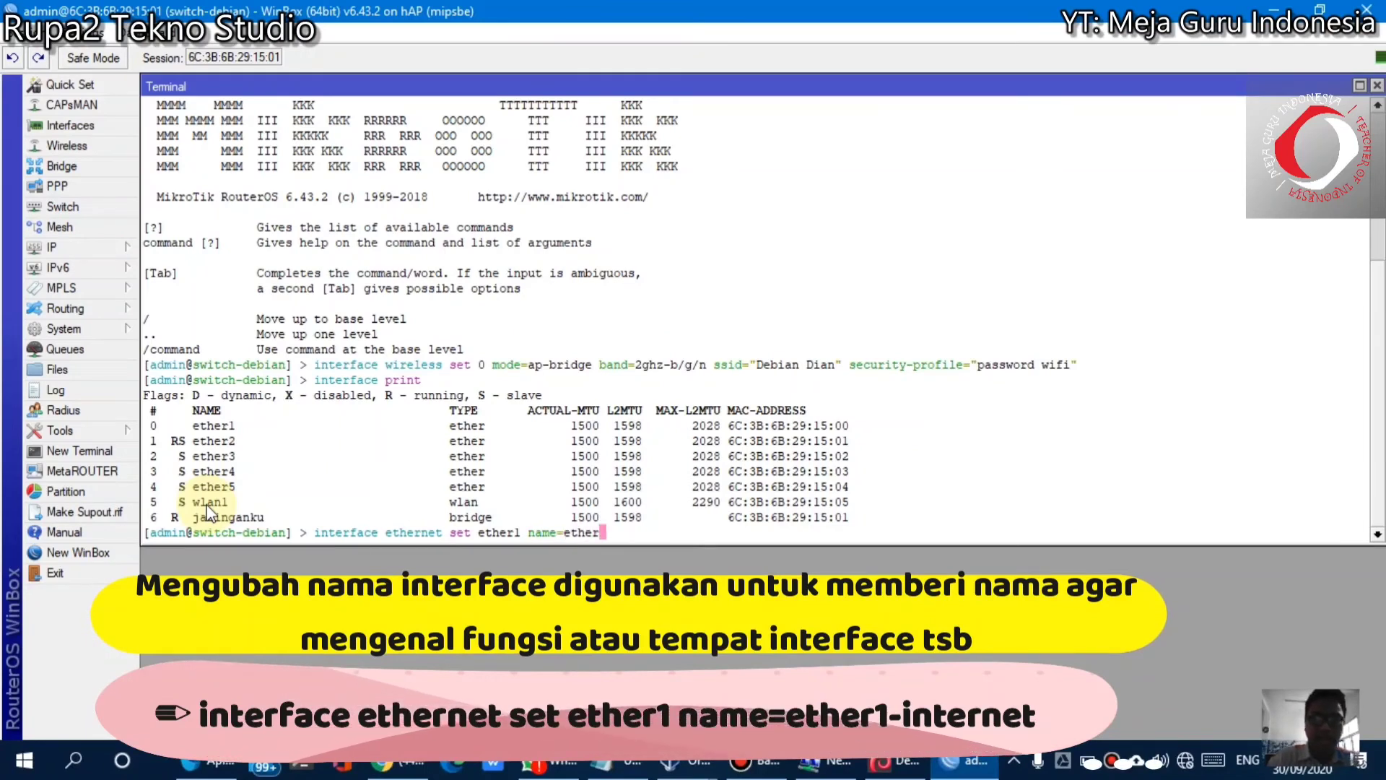
{"action": "type", "text": "1-internet"}
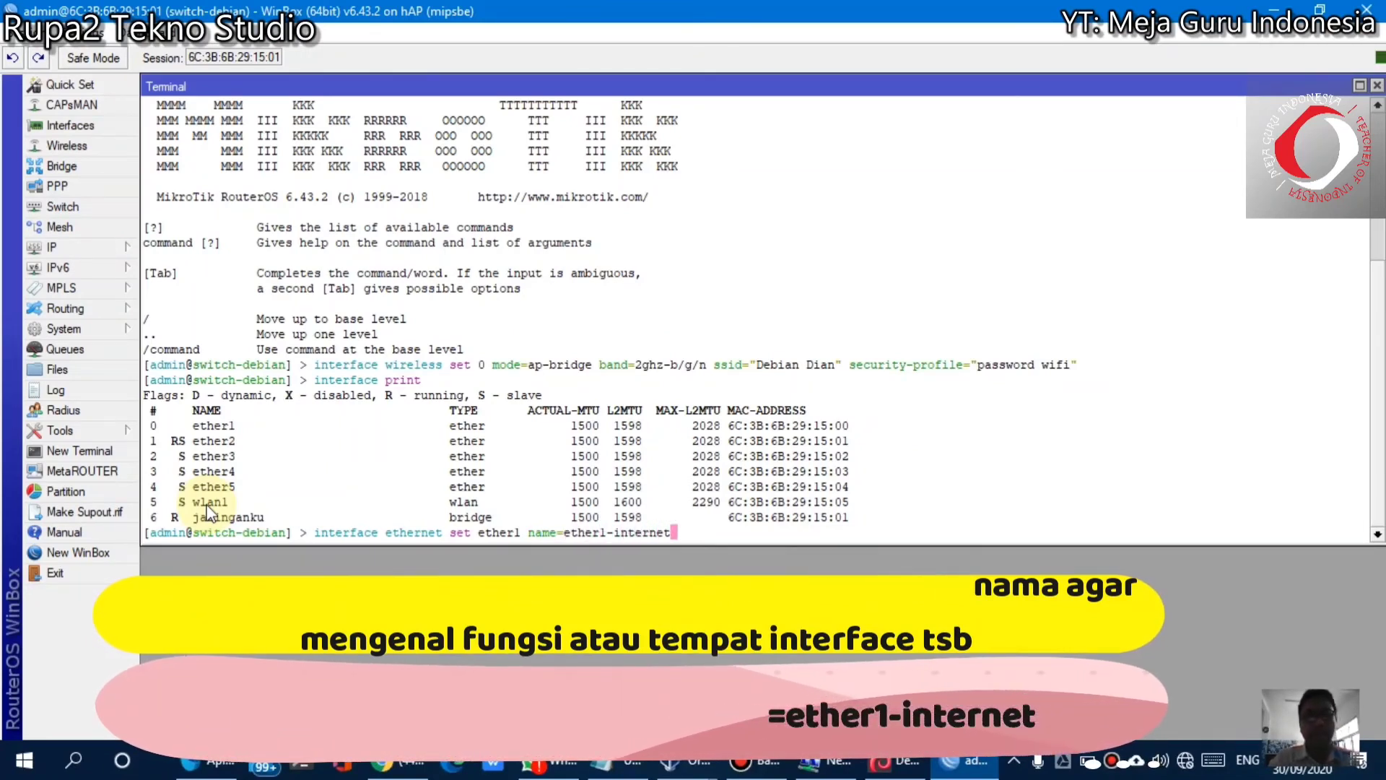
{"action": "key", "text": "Return"}
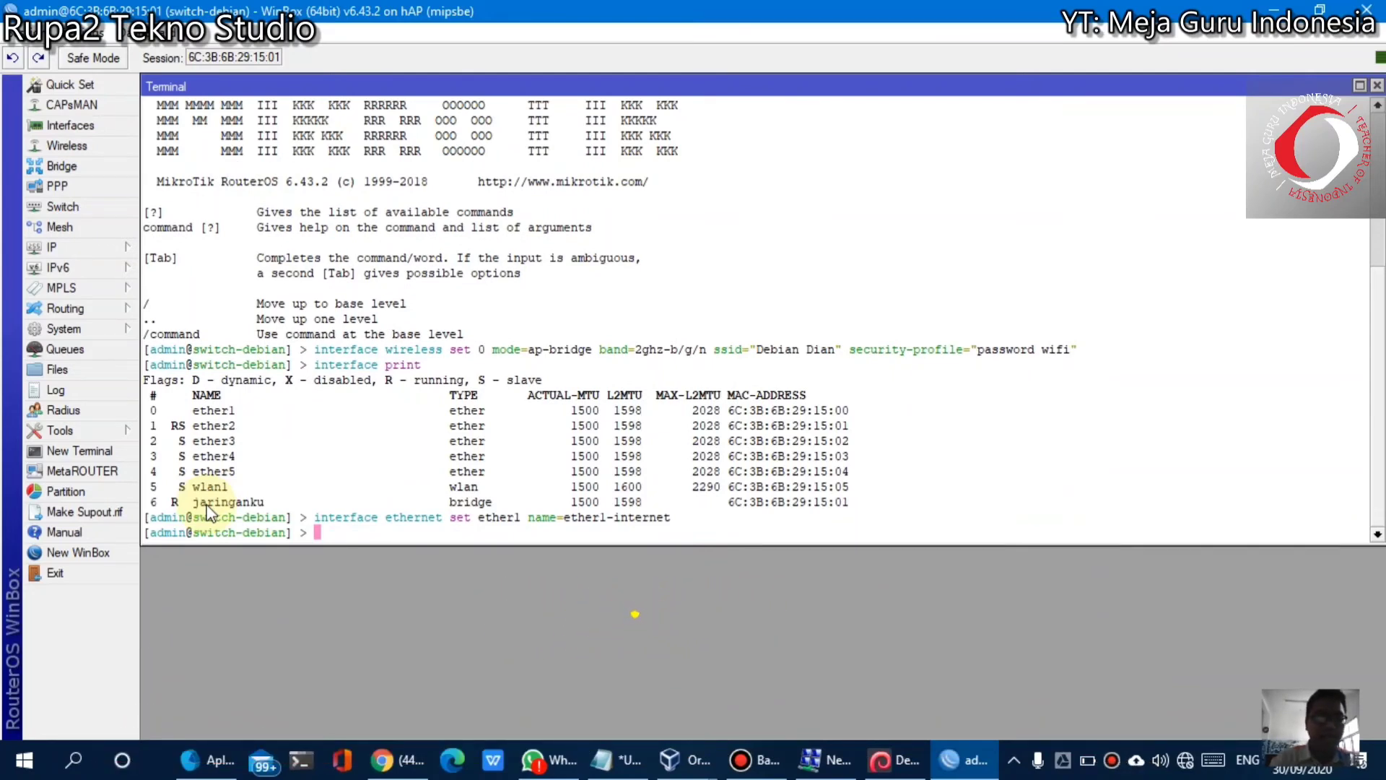
{"action": "type", "text": "interface "}
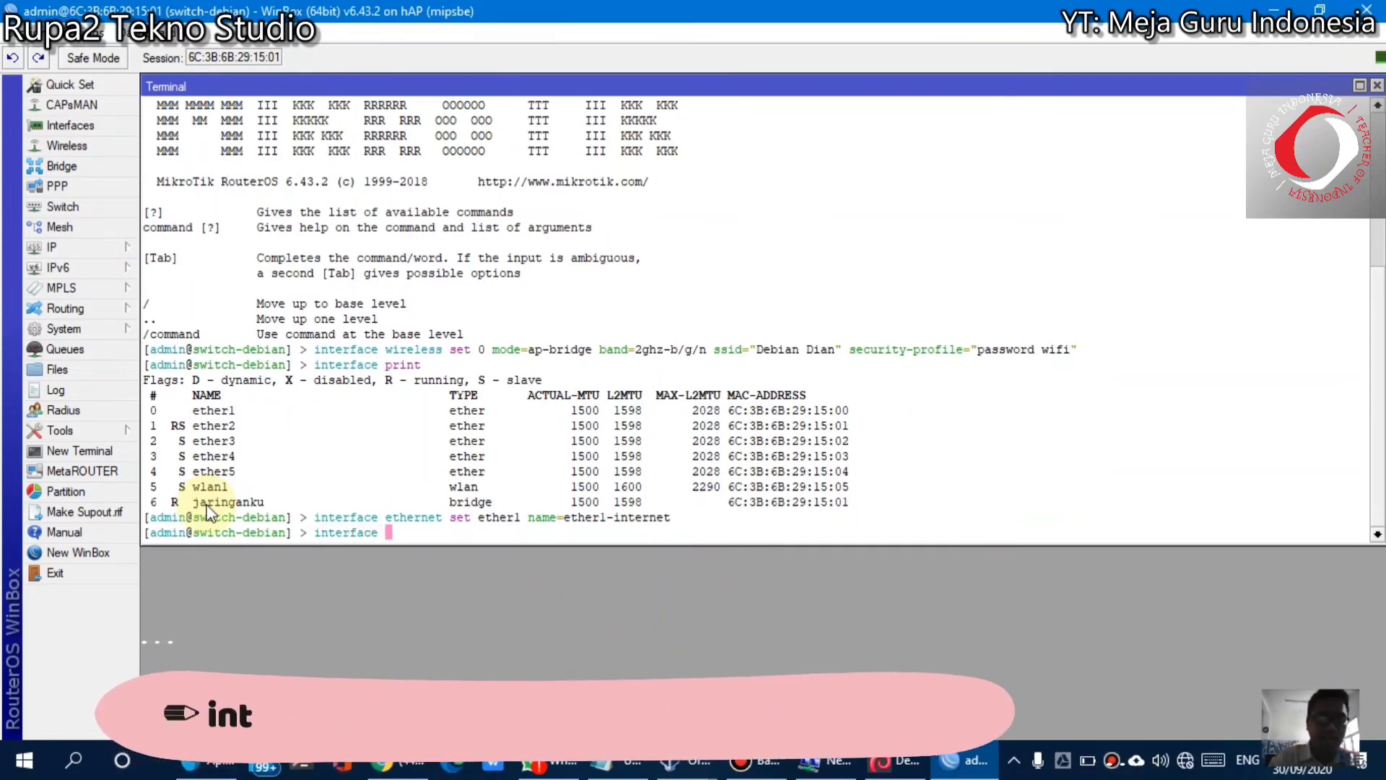
{"action": "type", "text": "ethernet set"}
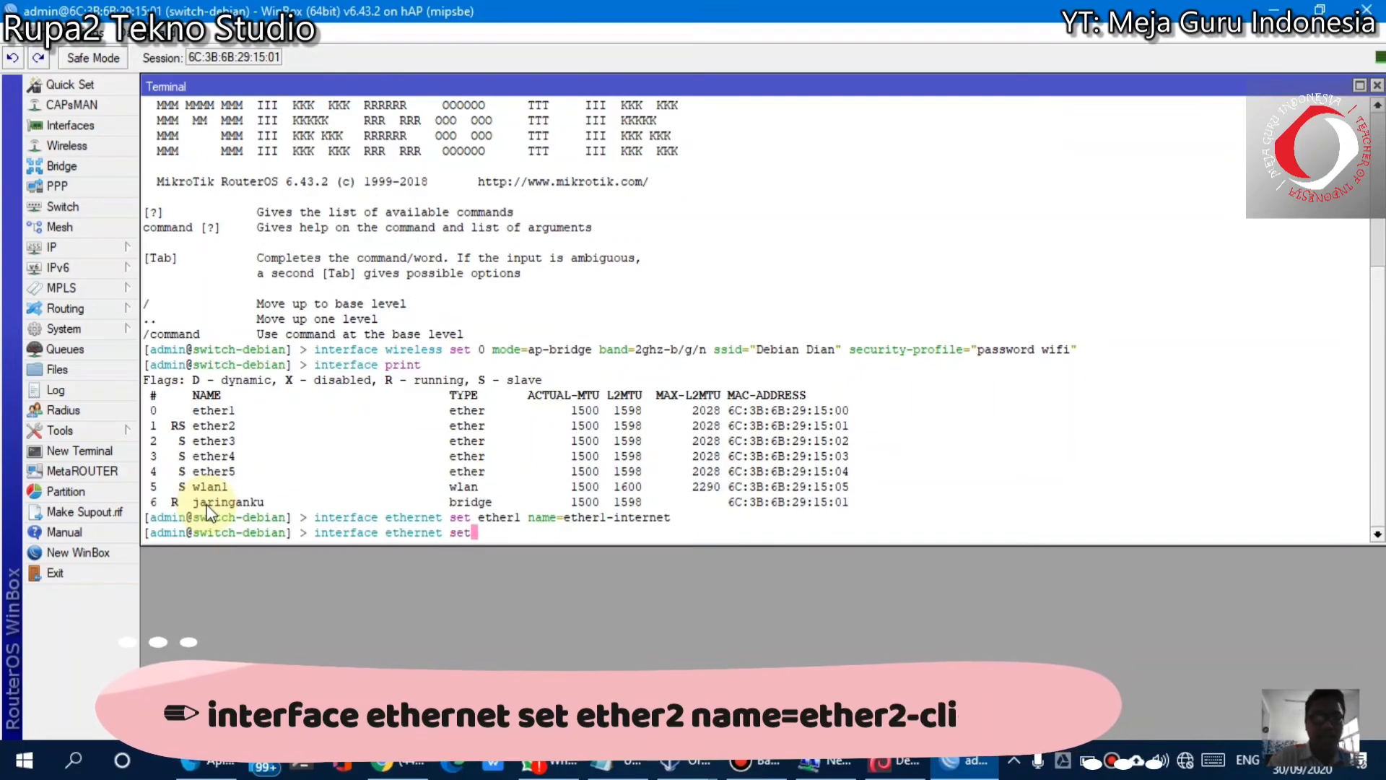
{"action": "type", "text": " ether2 name"}
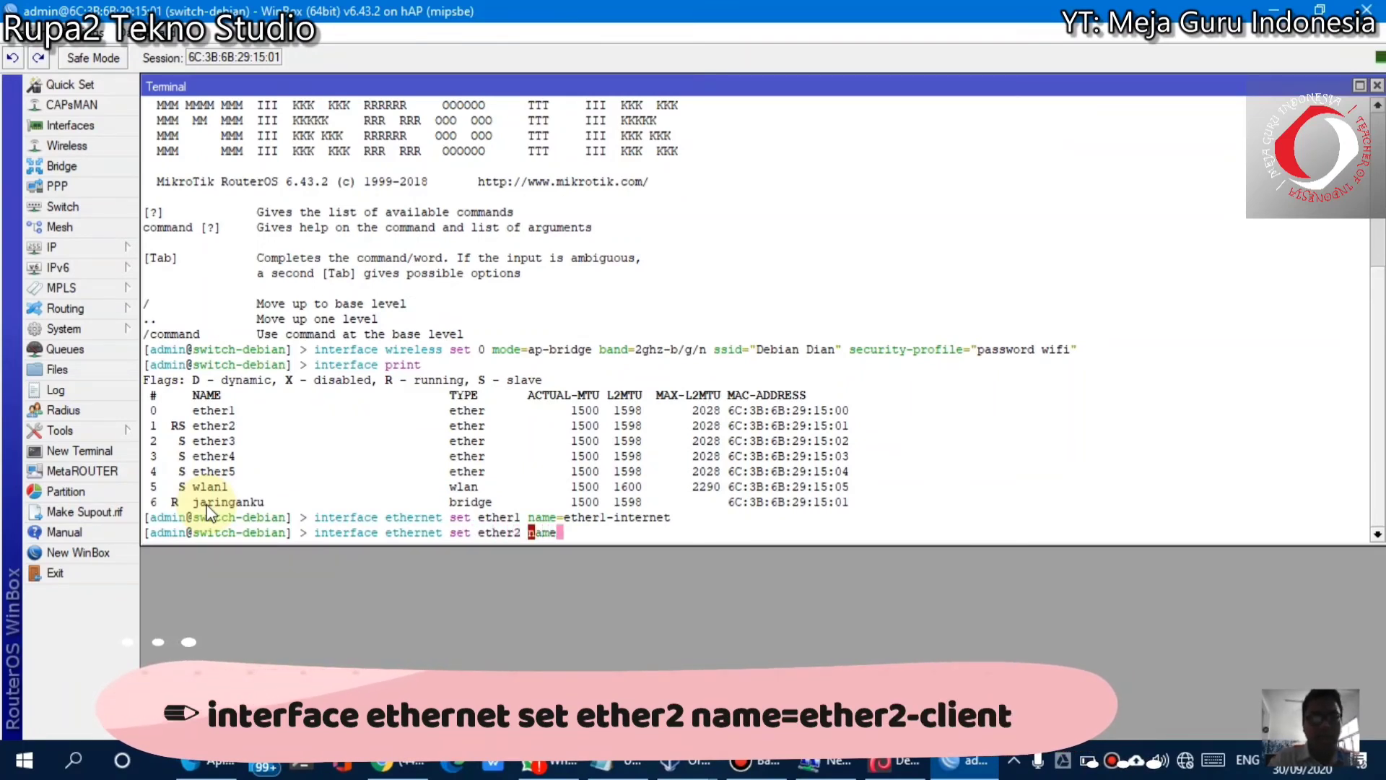
{"action": "type", "text": "=ethe"}
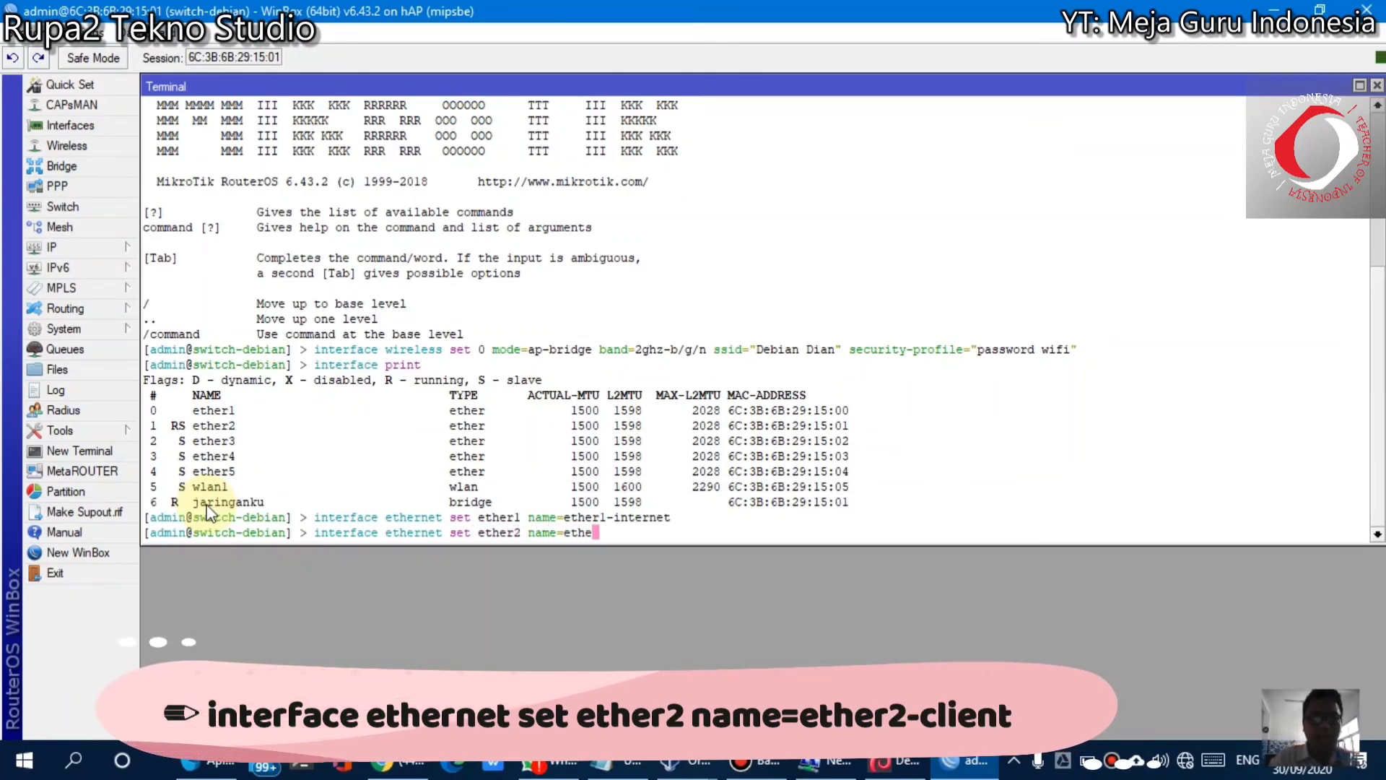
{"action": "type", "text": "r2-client"}
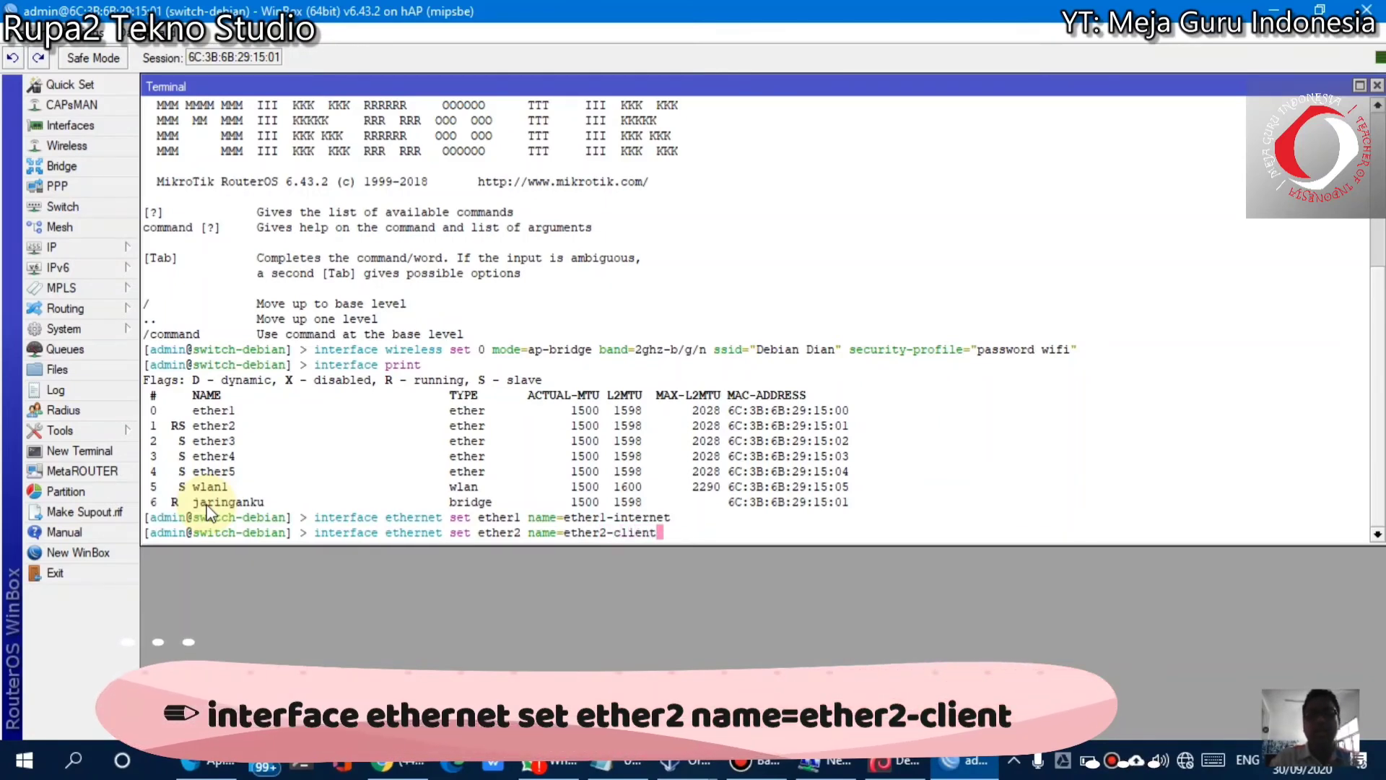
{"action": "key", "text": "BackSpace"}
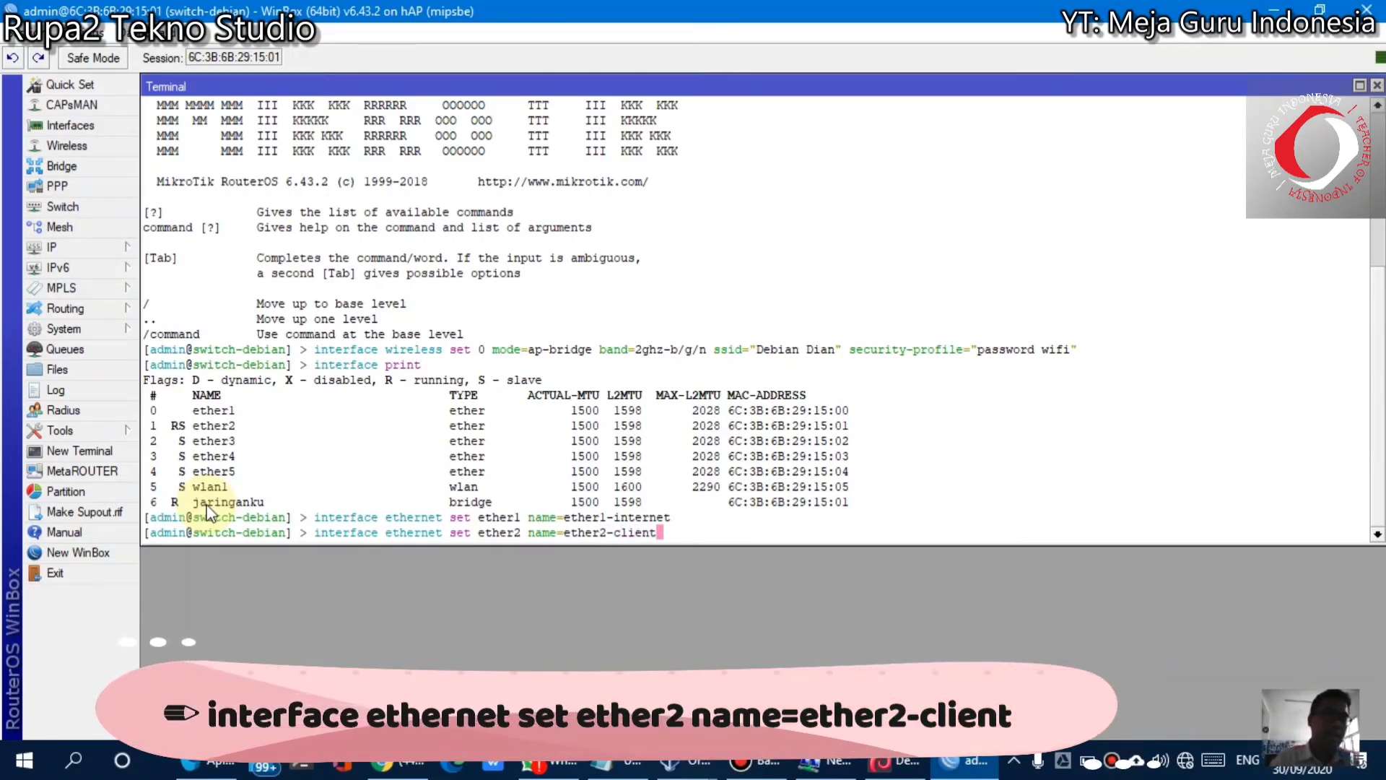
{"action": "type", "text": "t"}
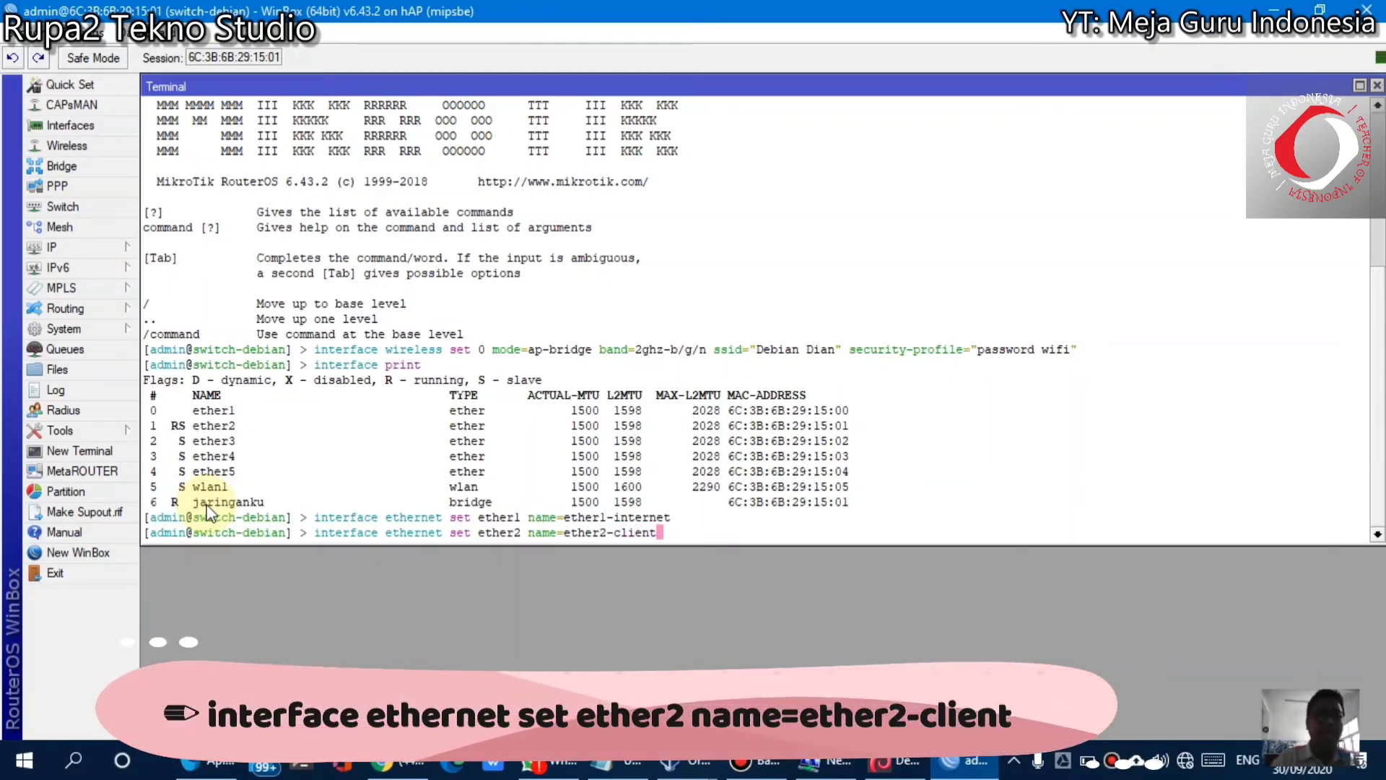
{"action": "key", "text": "Return"}
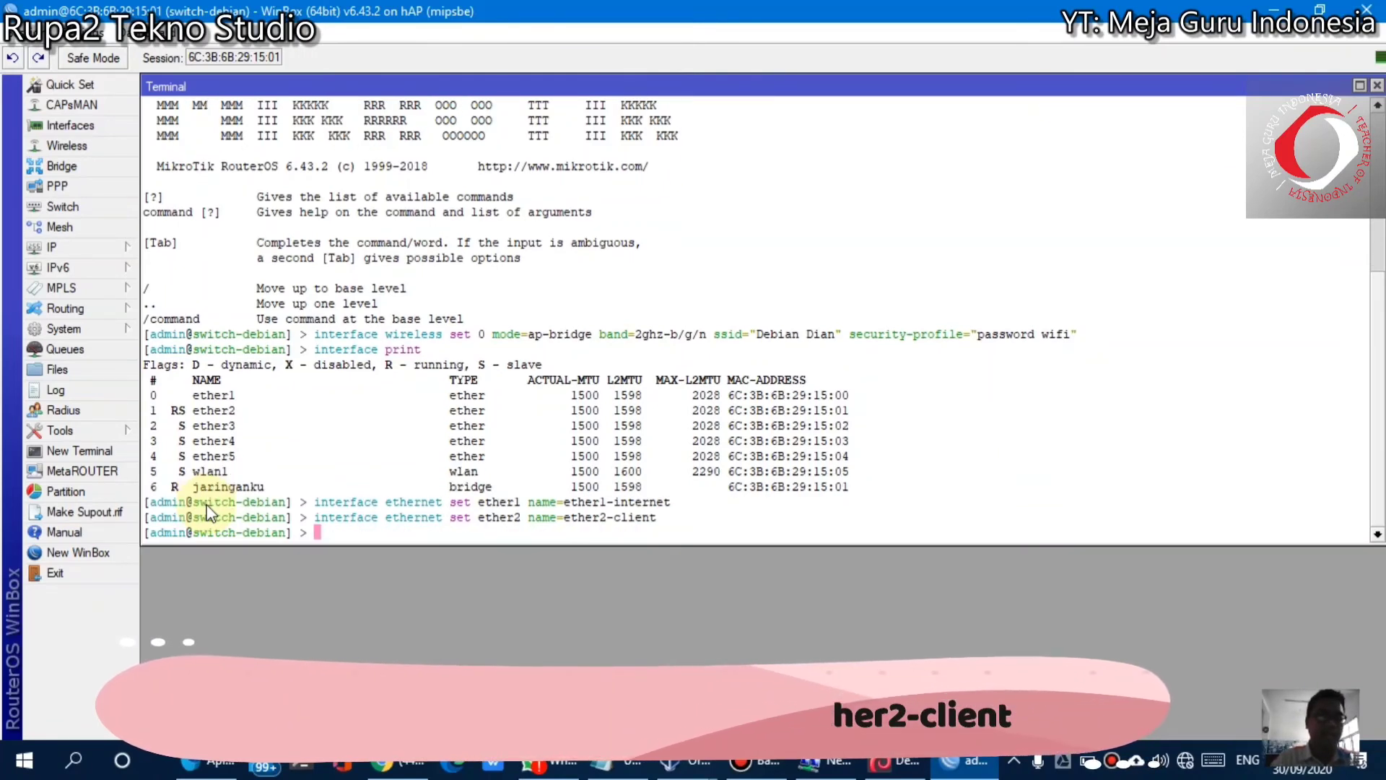
Rename ether3, ether4 and ether5 to ether3-client, ether4-client and ether5-client
{"action": "type", "text": "interfac"}
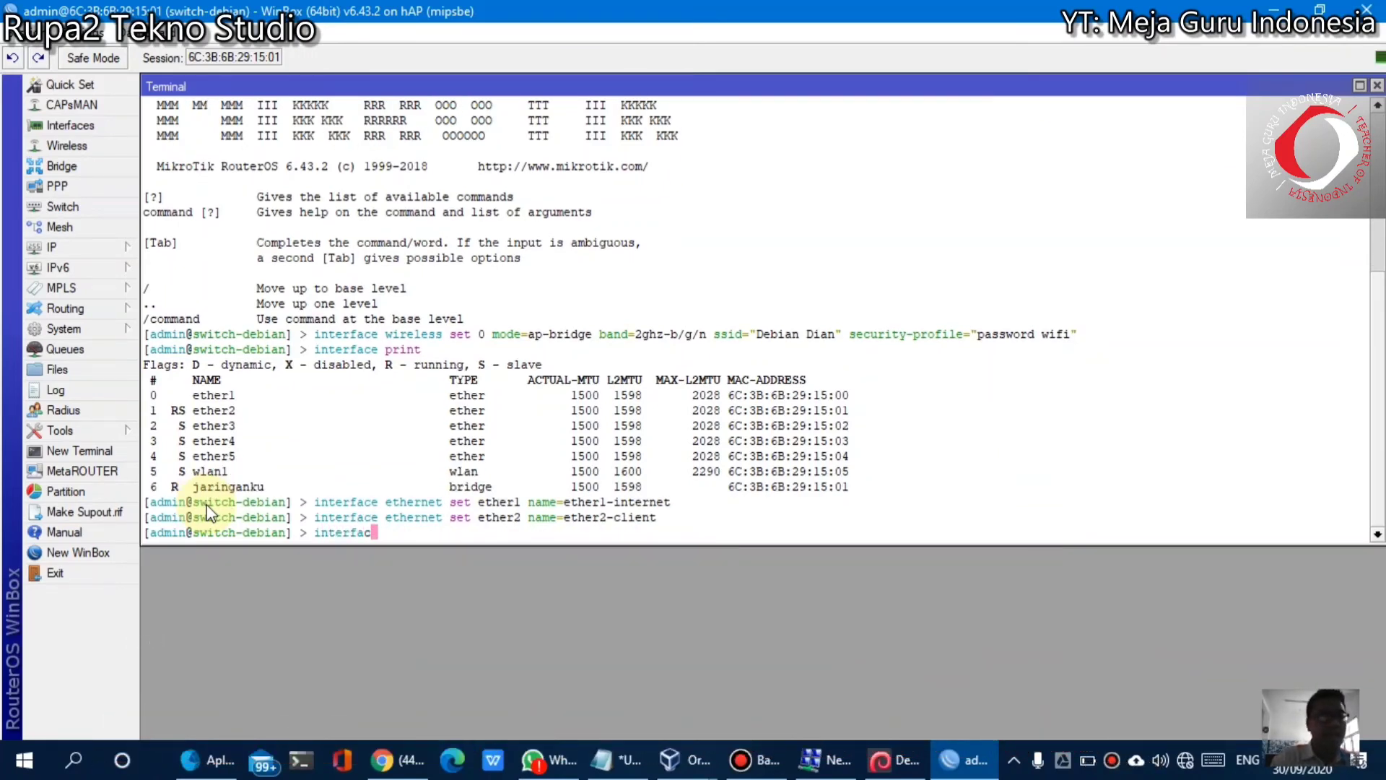
{"action": "type", "text": "e etherb"}
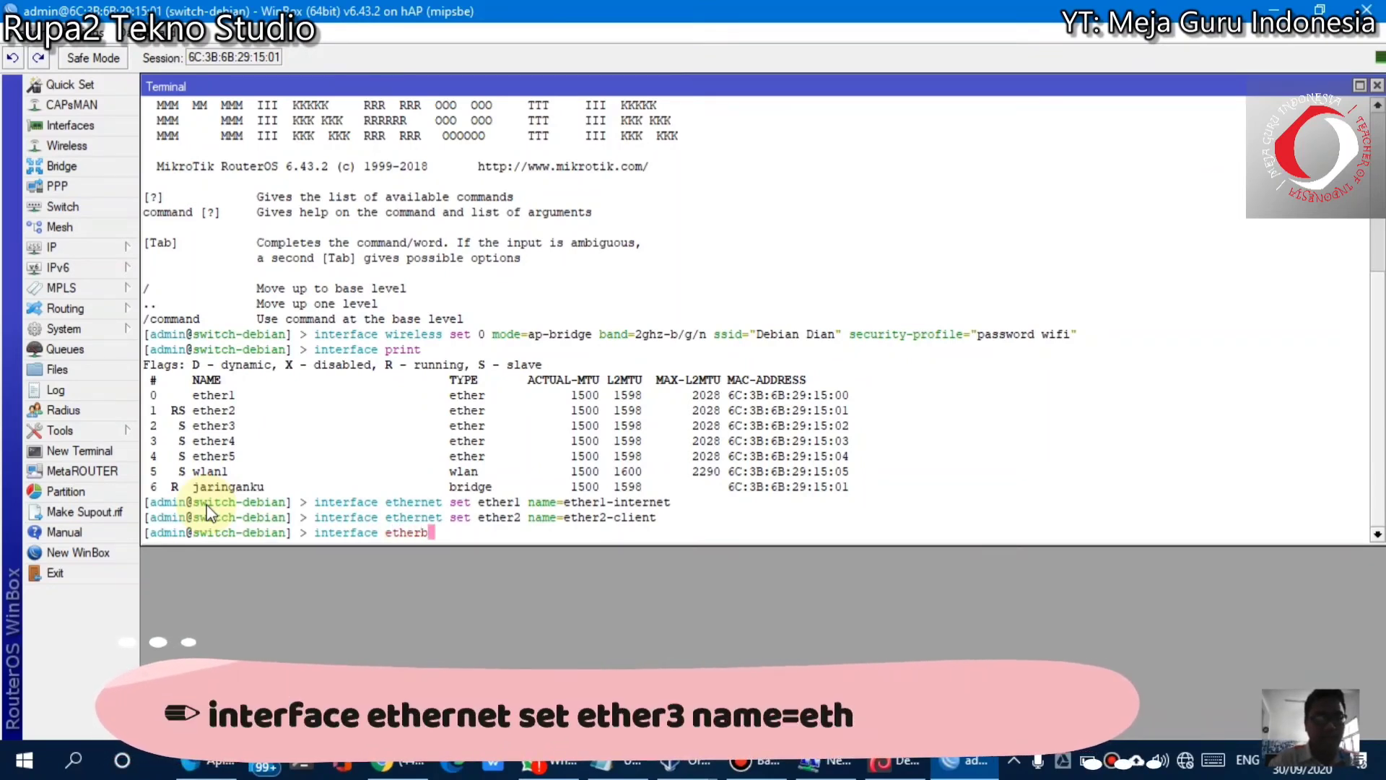
{"action": "key", "text": "BackSpace"}
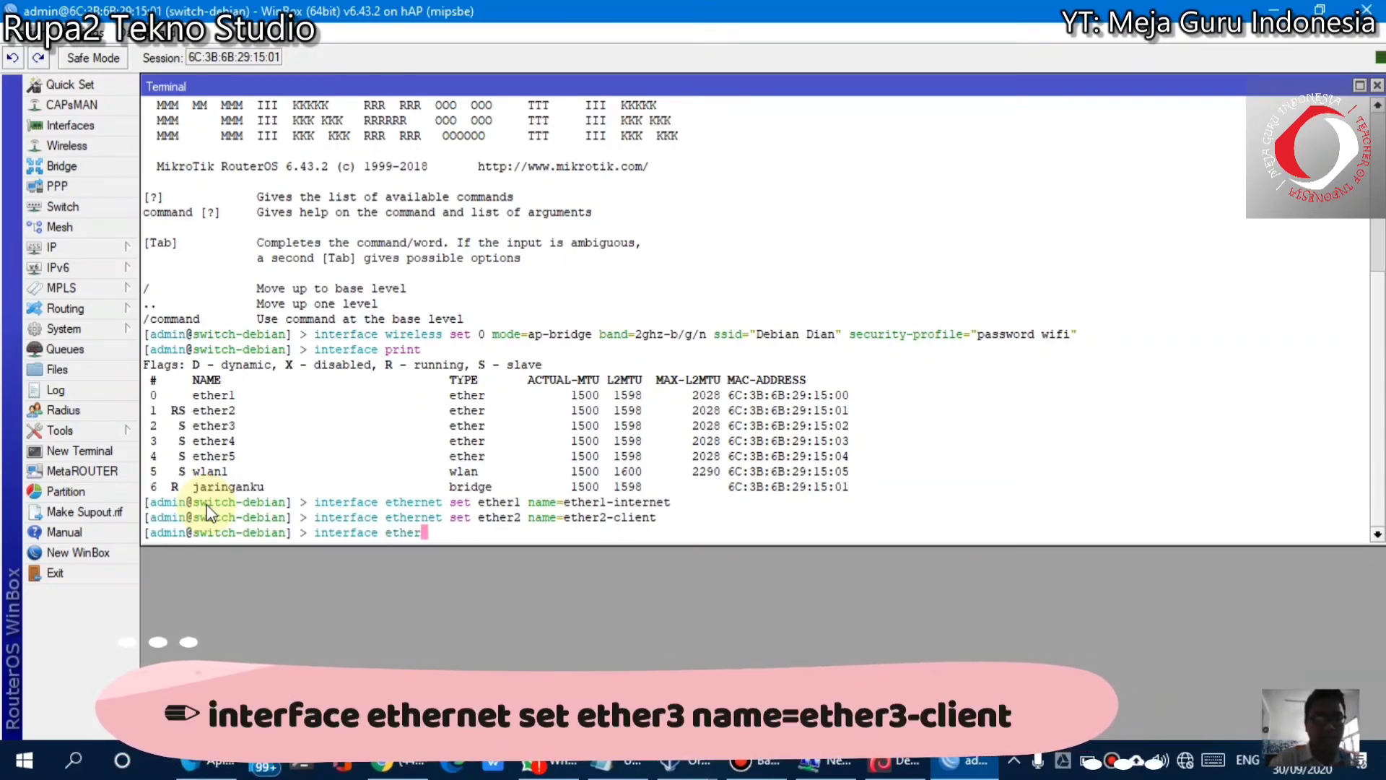
{"action": "type", "text": "net set e"}
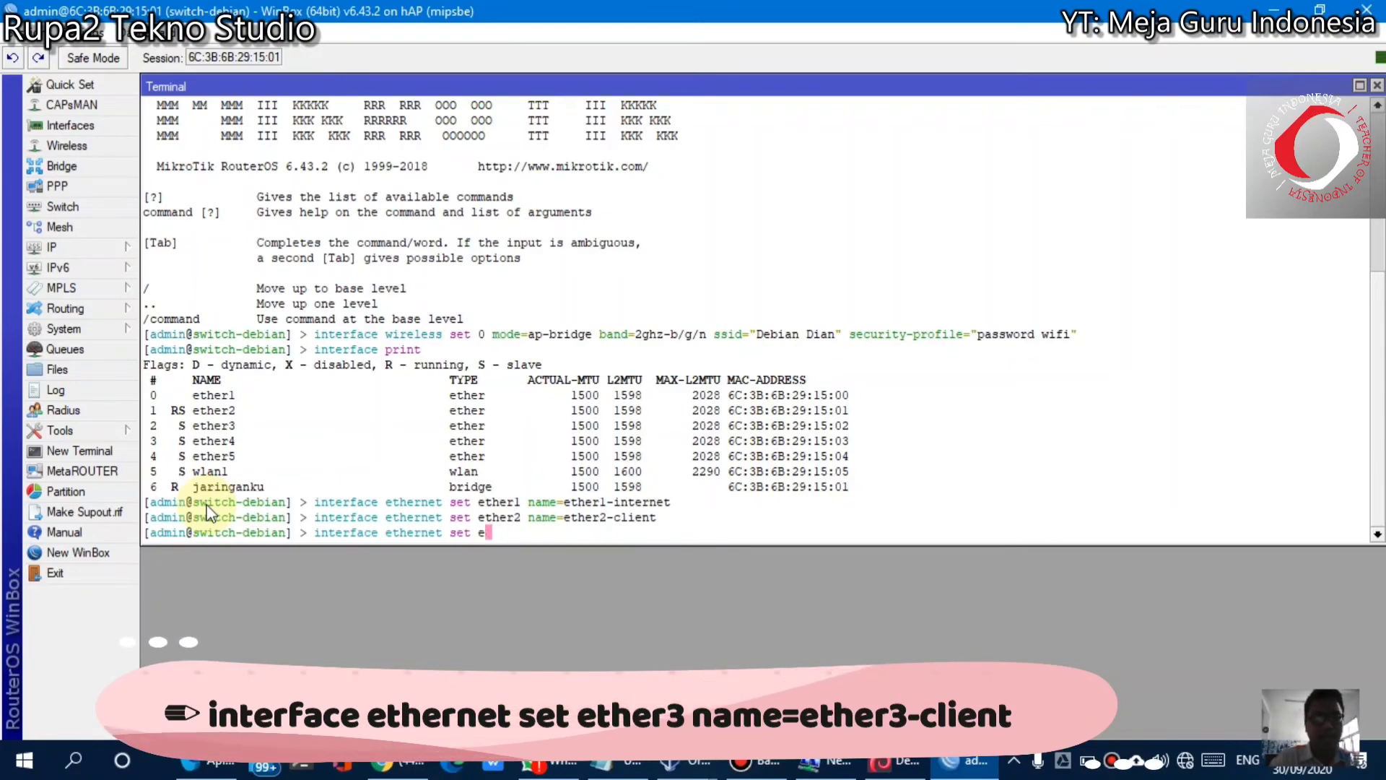
{"action": "type", "text": "ther3 n"}
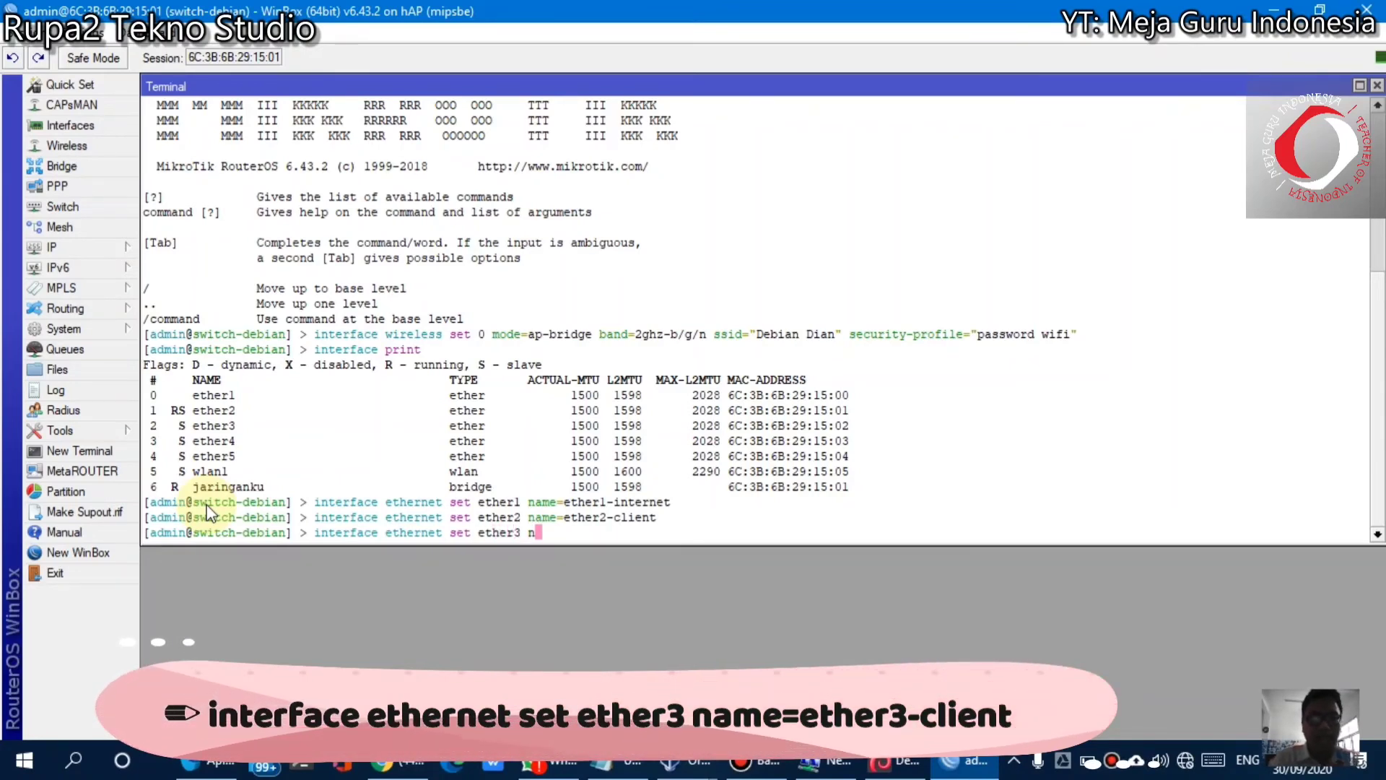
{"action": "type", "text": "ame=ether"}
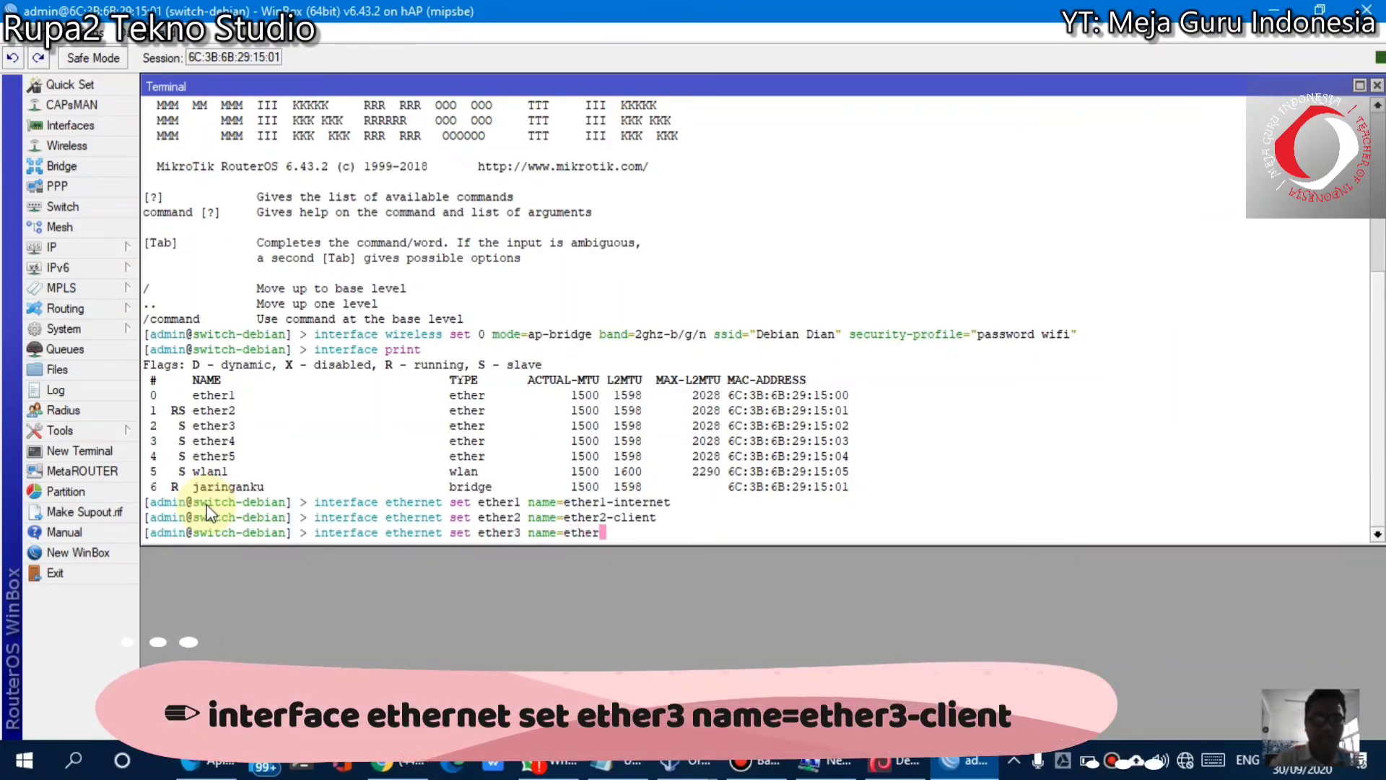
{"action": "type", "text": "3-client"}
{"action": "key", "text": "Return"}
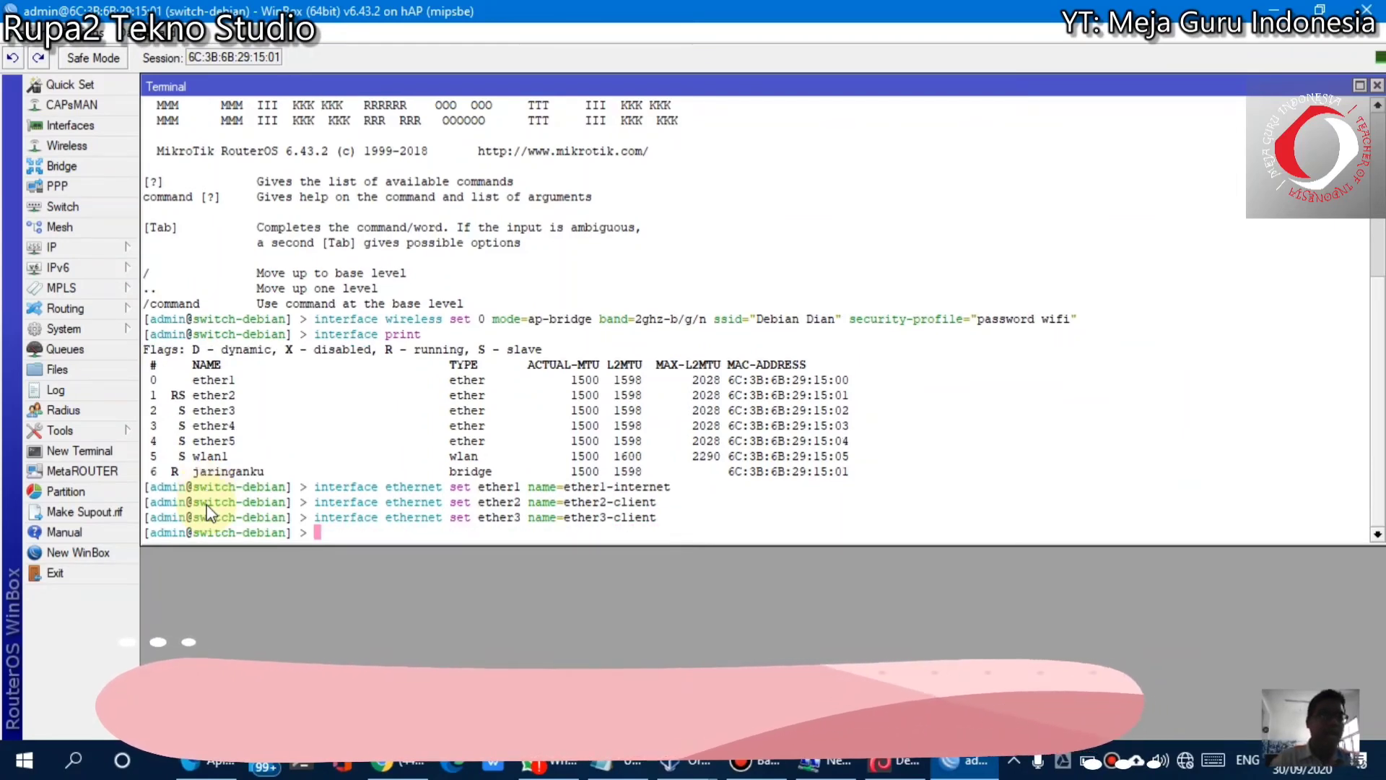
{"action": "type", "text": "interfac"}
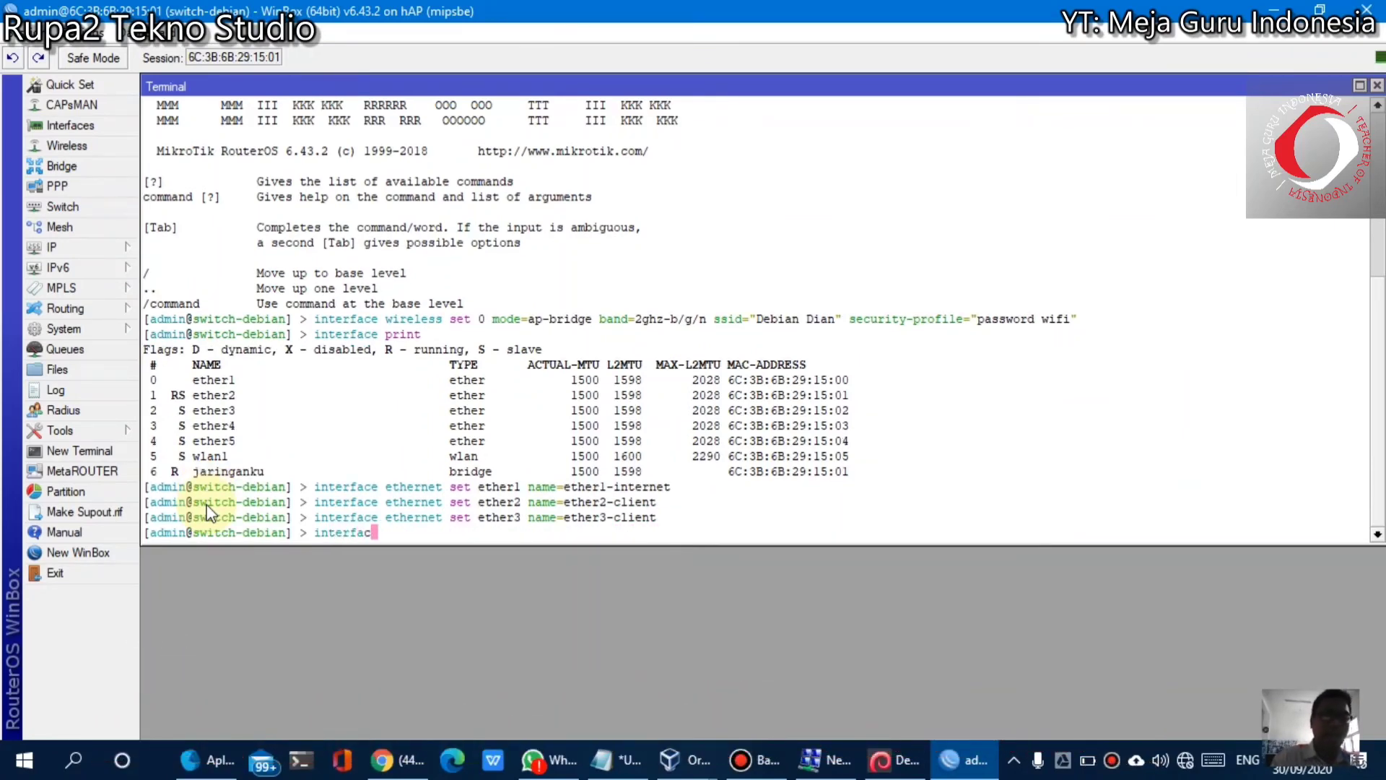
{"action": "type", "text": "e ether"}
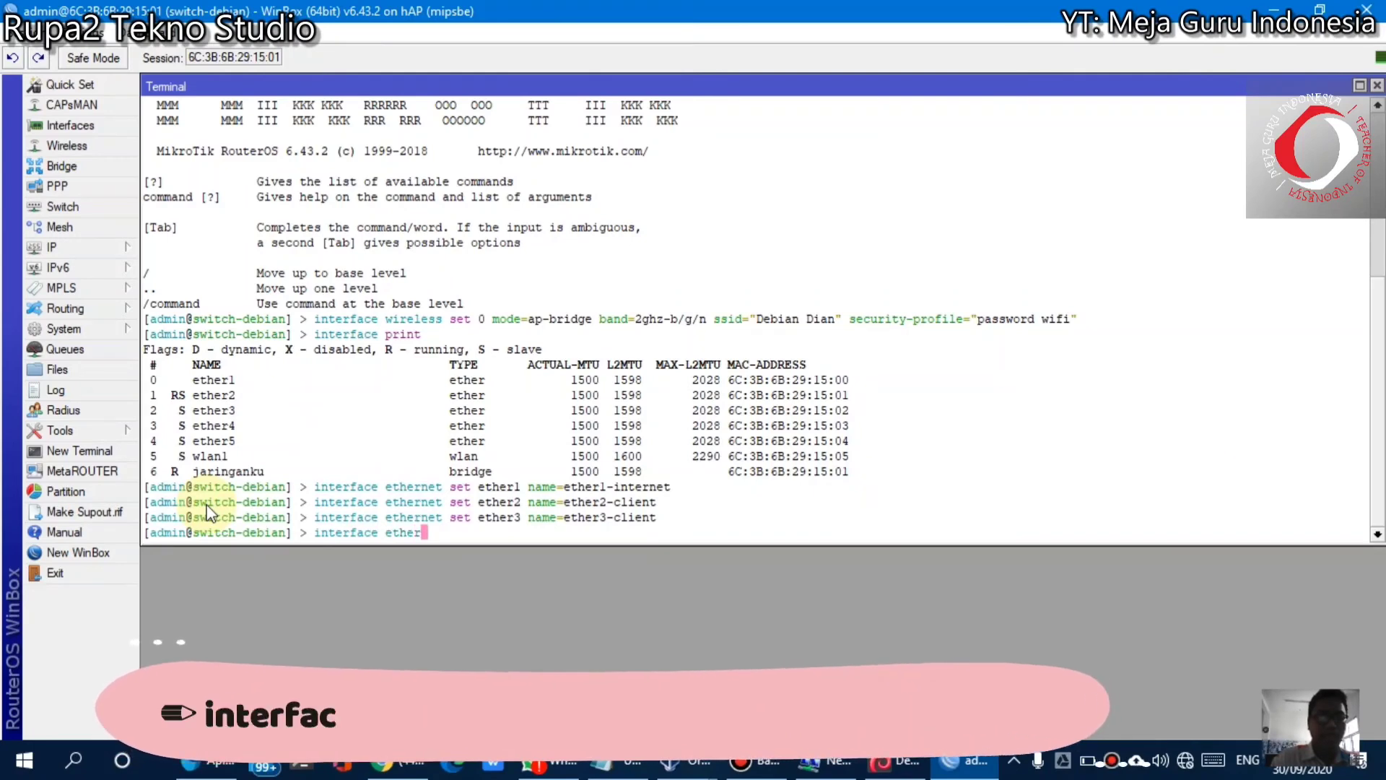
{"action": "type", "text": "net"}
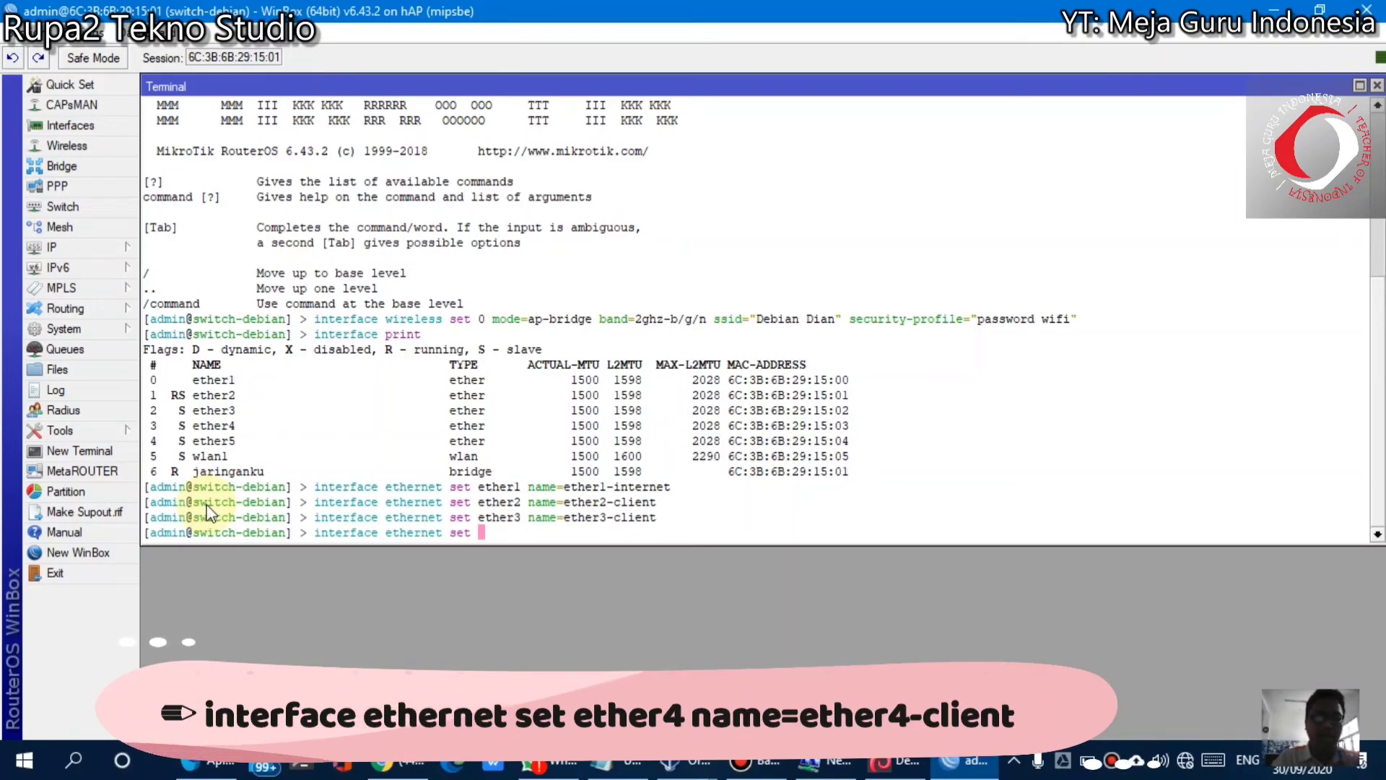
{"action": "type", "text": "set et"}
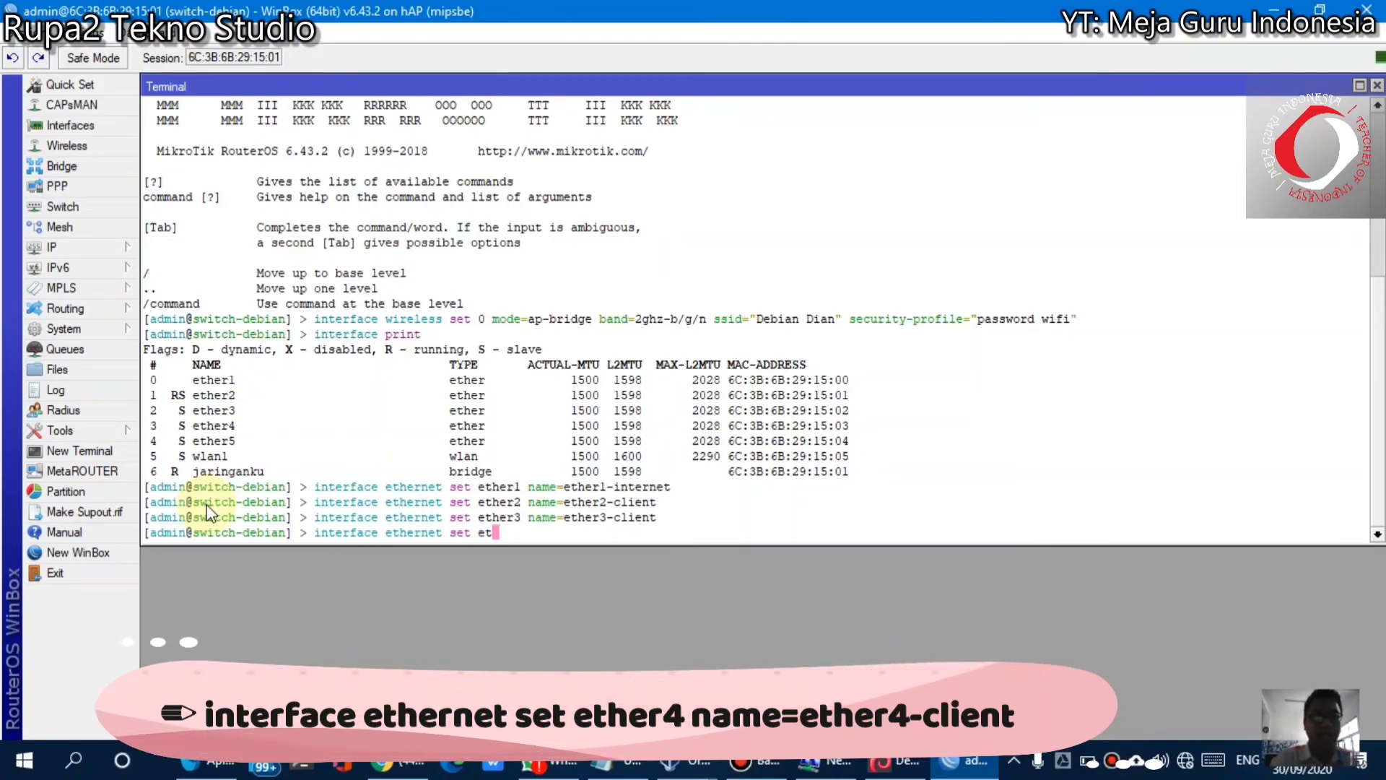
{"action": "type", "text": "her4"}
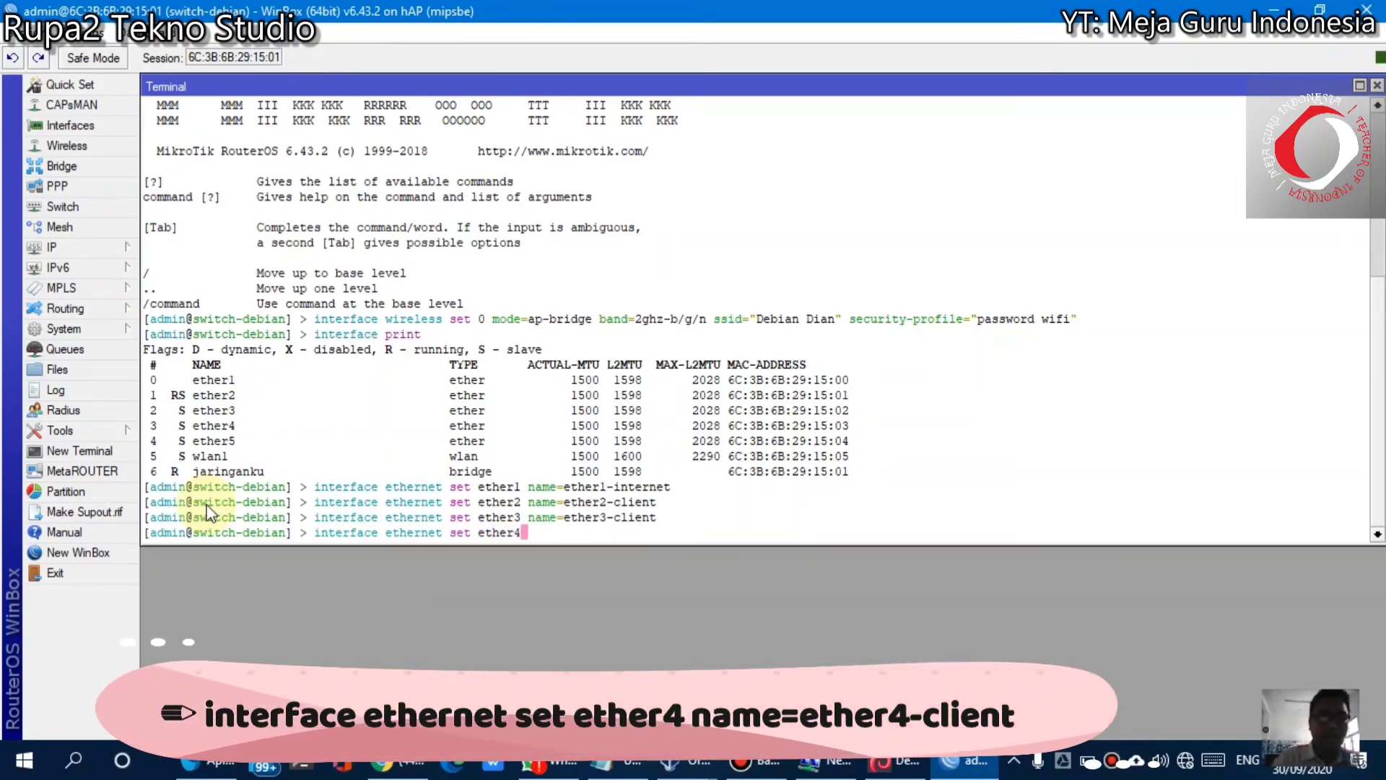
{"action": "type", "text": " name=ether"}
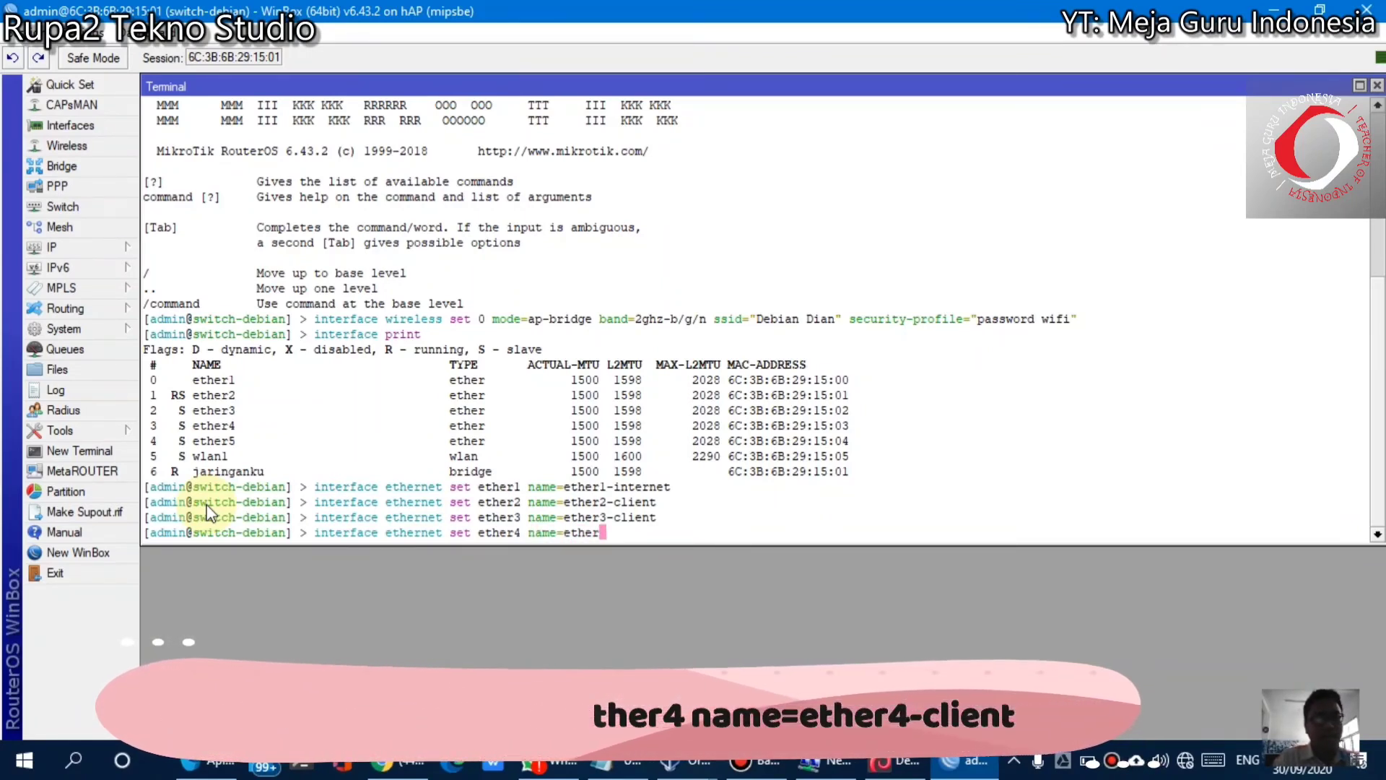
{"action": "type", "text": "4-clin"}
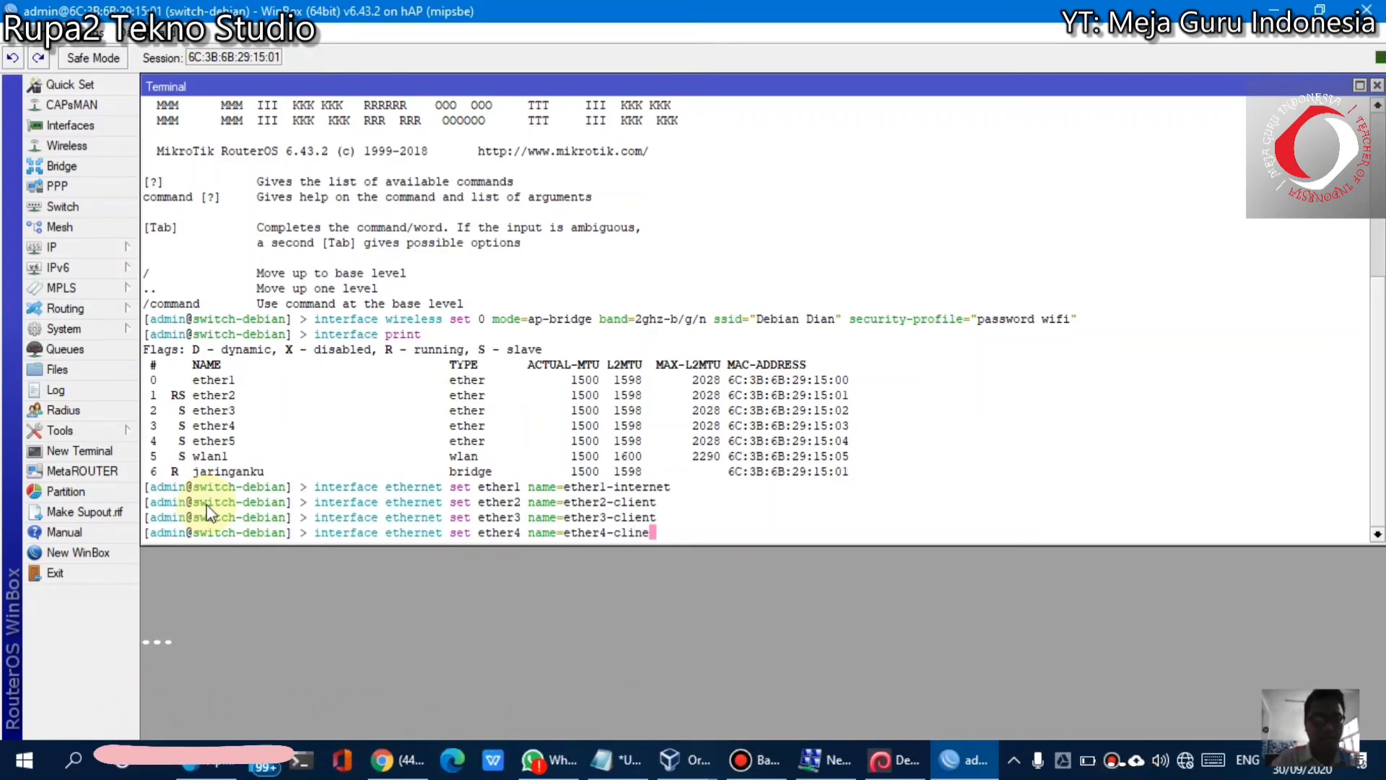
{"action": "type", "text": "e"}
{"action": "type", "text": "nt"}
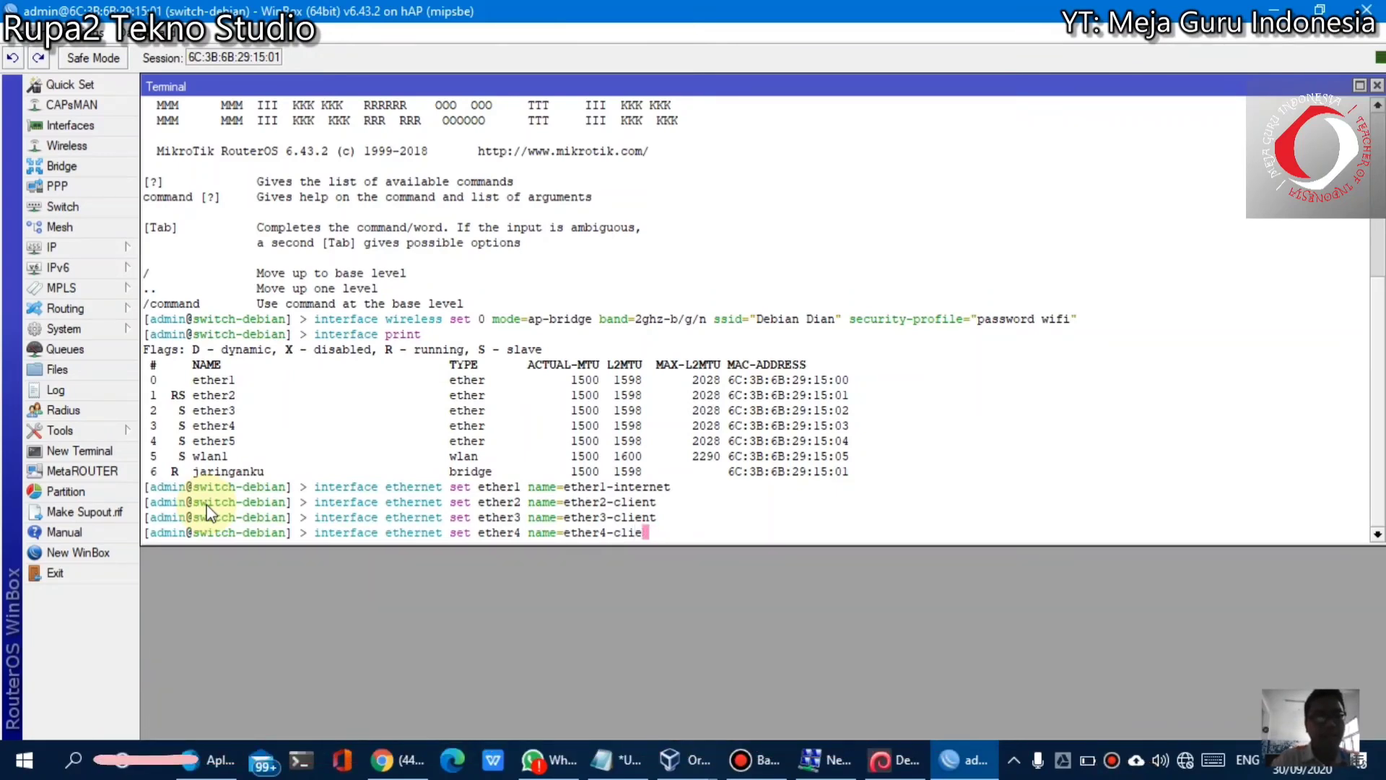
{"action": "key", "text": "Return"}
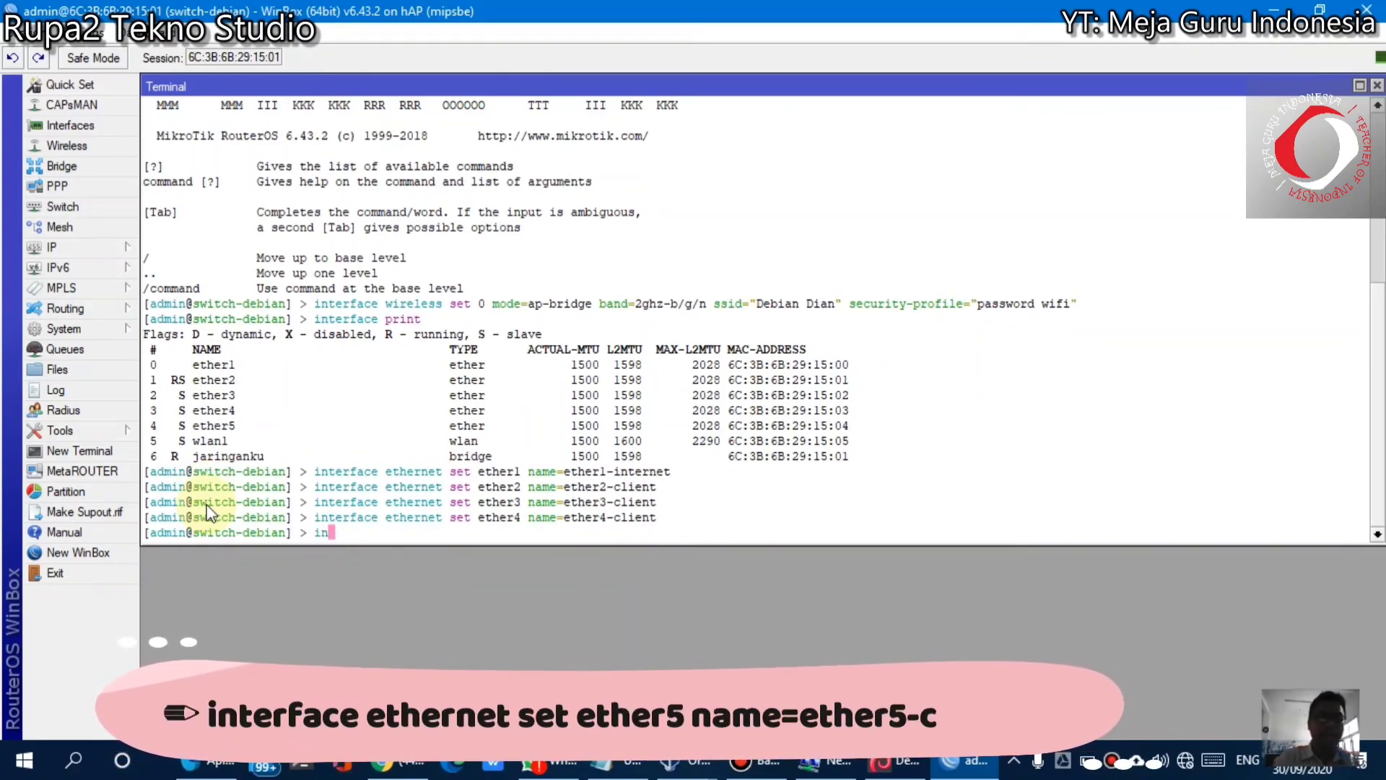
{"action": "type", "text": "interface et"}
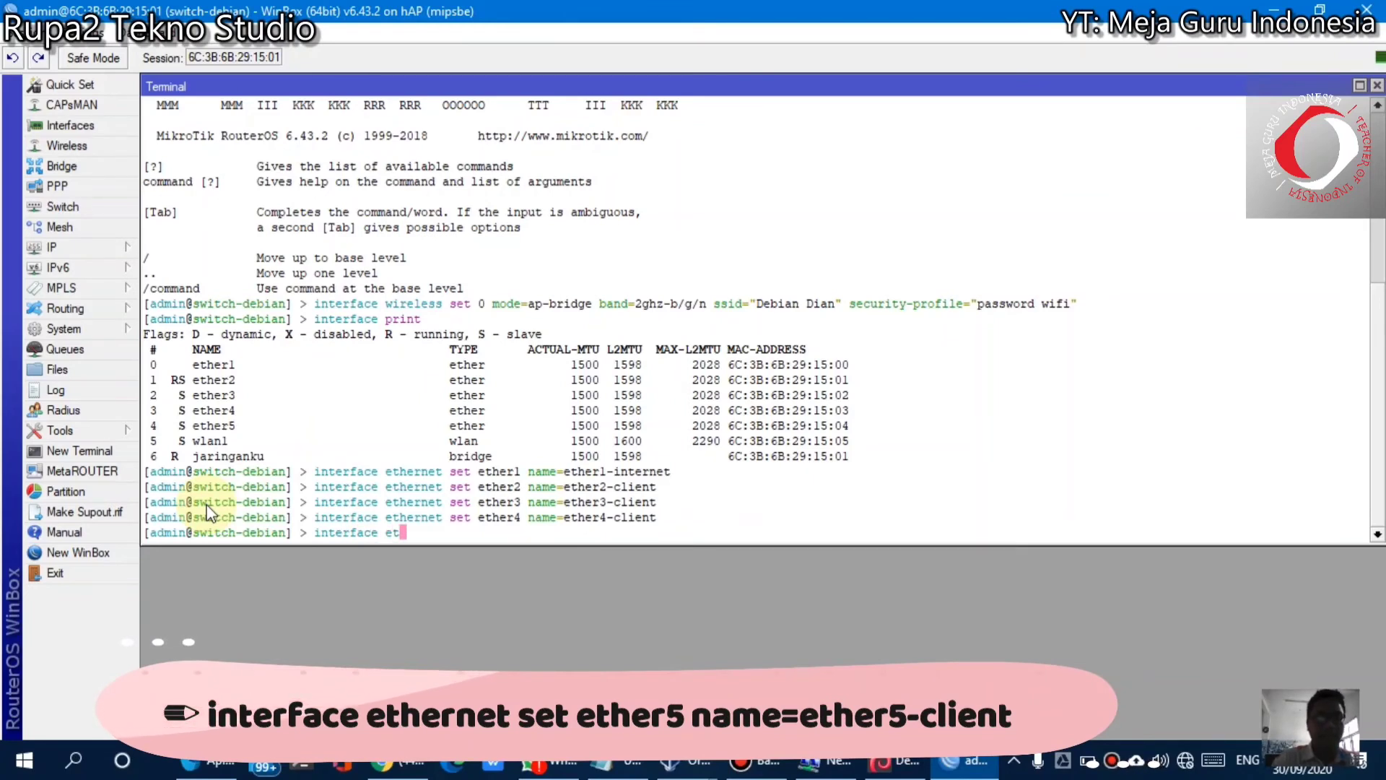
{"action": "type", "text": "hernet set et"}
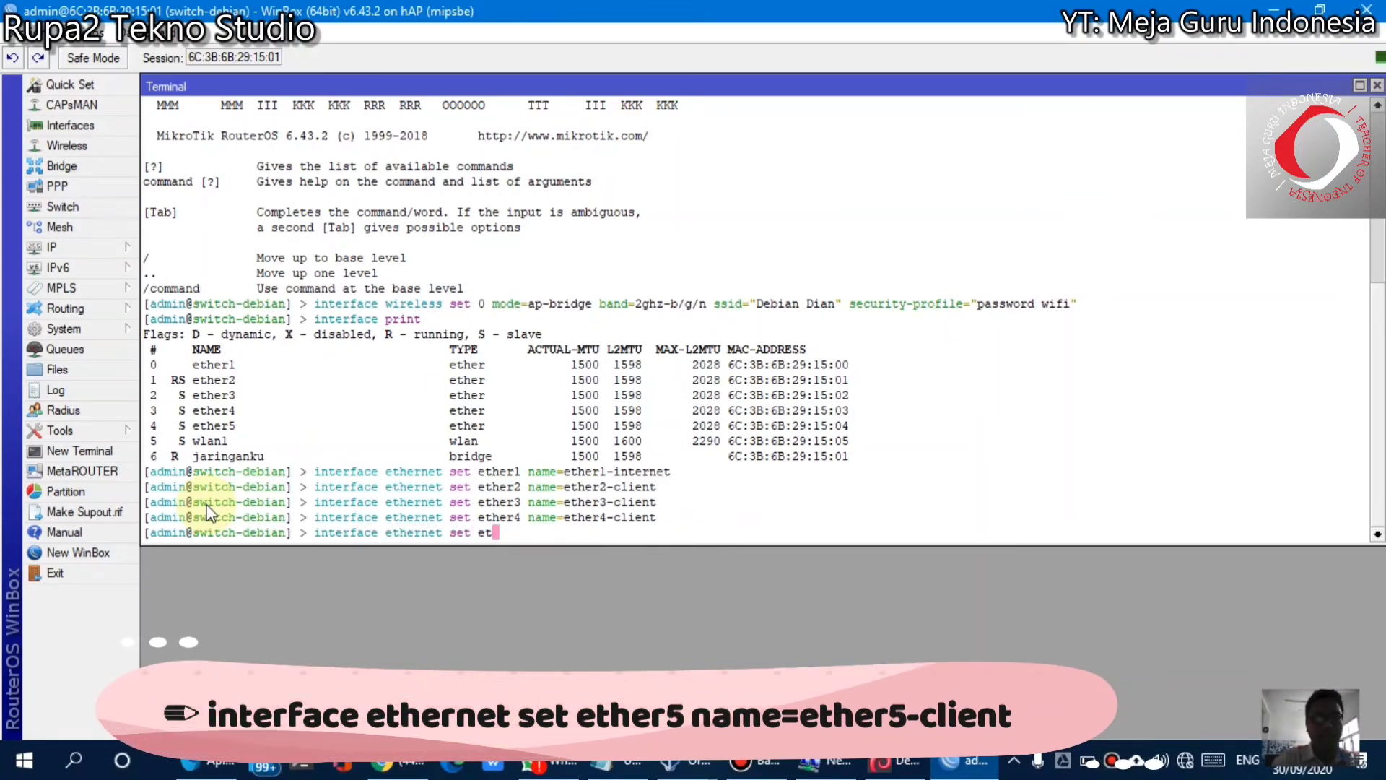
{"action": "type", "text": "her5 na"}
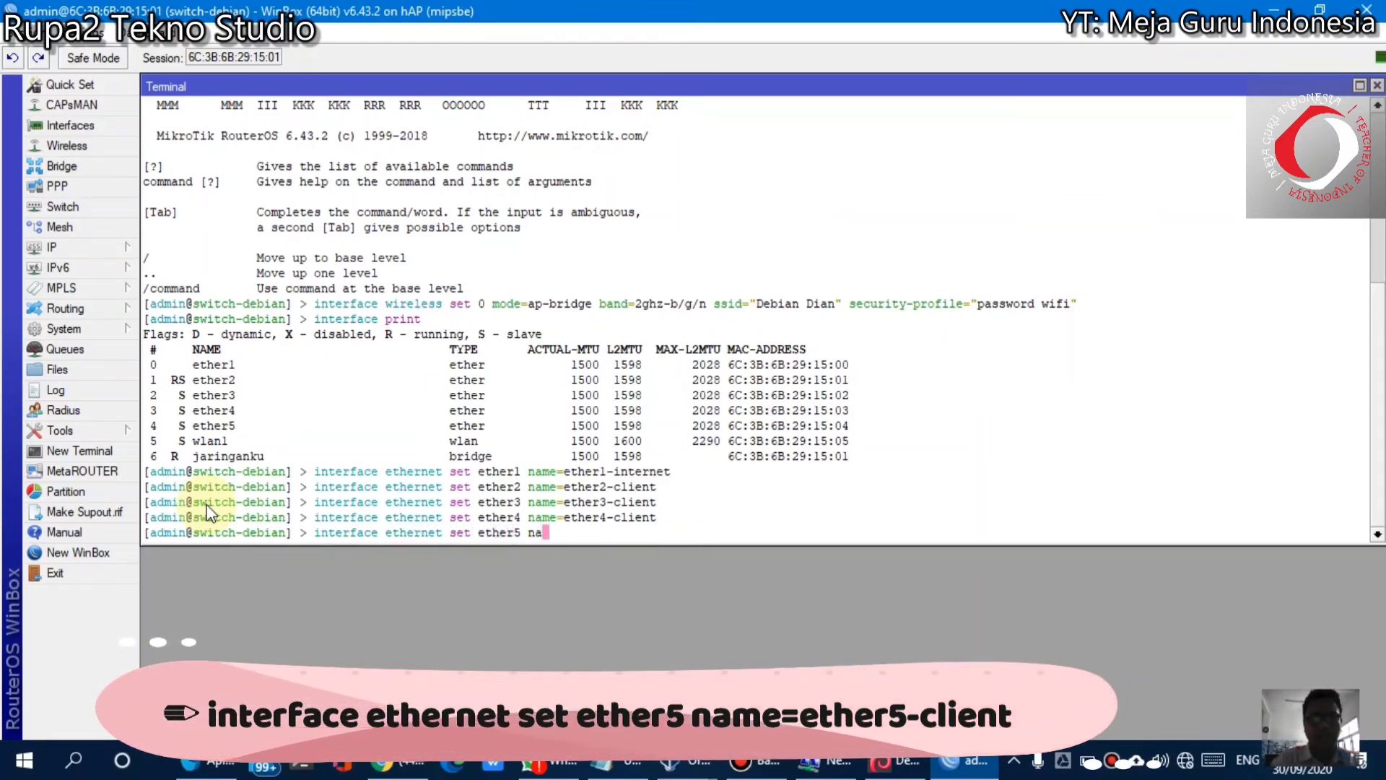
{"action": "type", "text": "me=ether"}
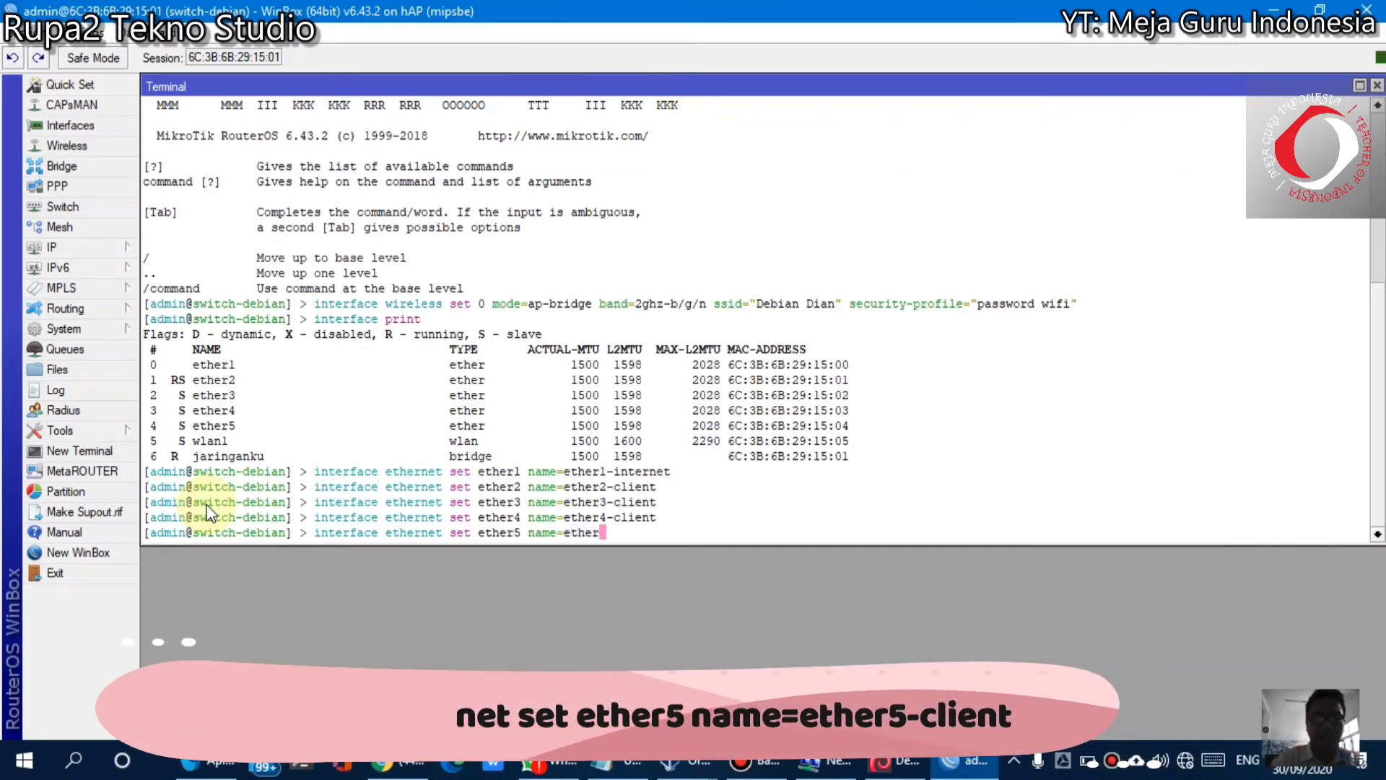
{"action": "type", "text": "5-client"}
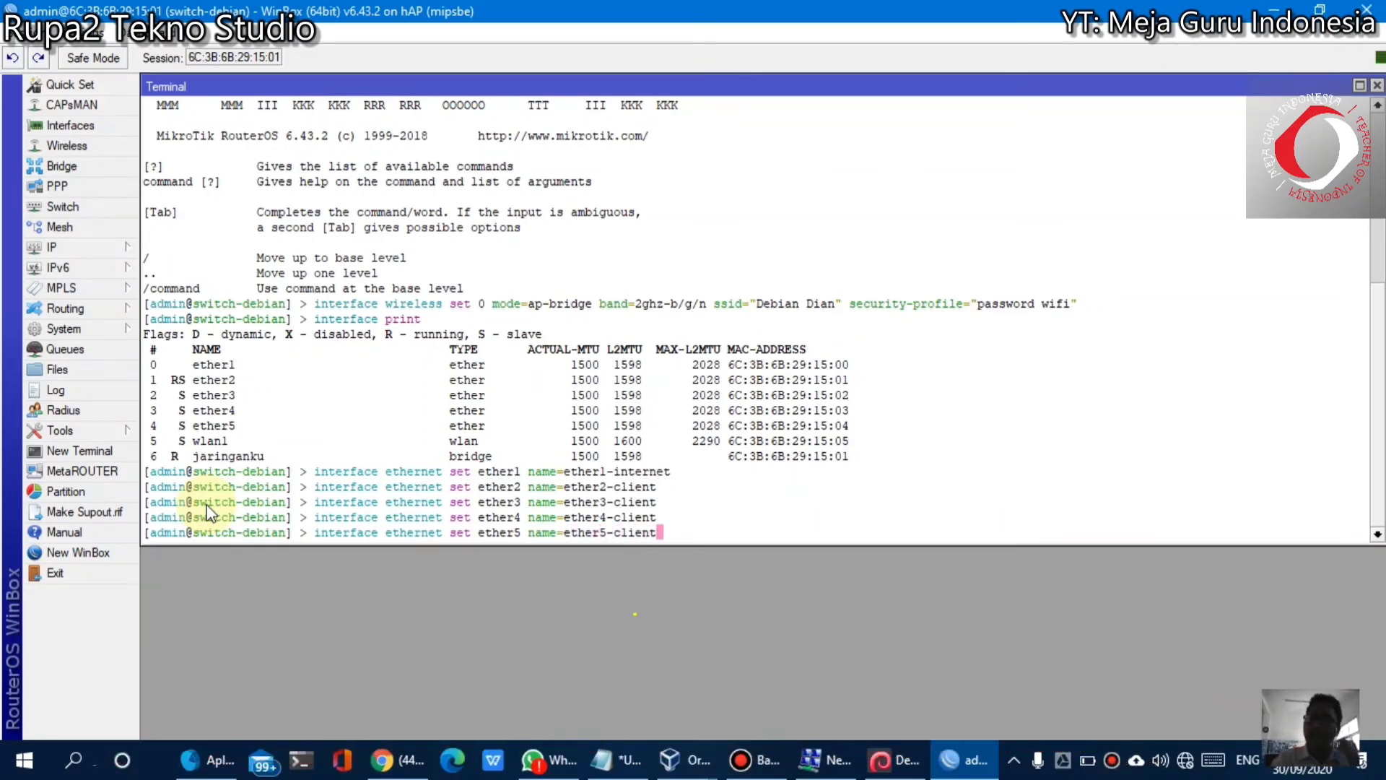
{"action": "key", "text": "Return"}
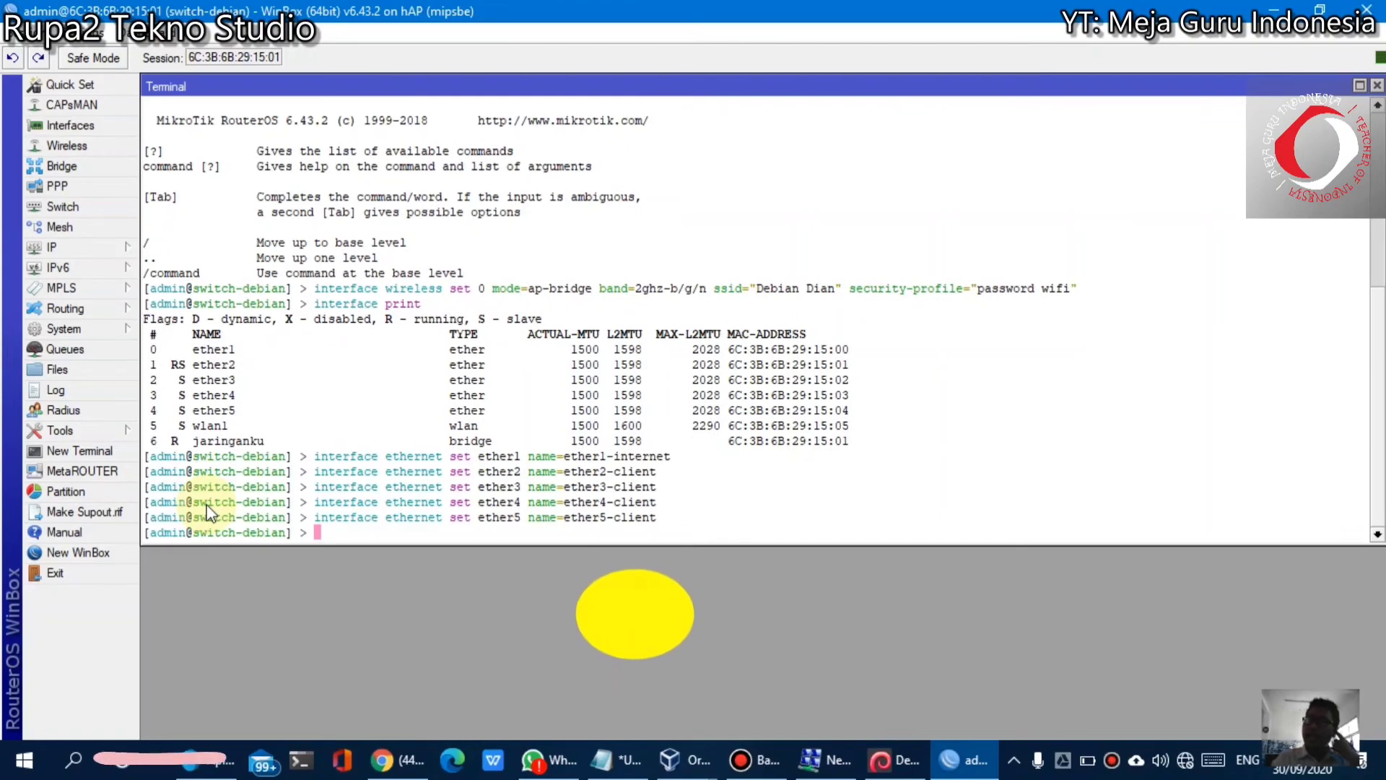
Run interface print to verify ether1-internet and ether2-client through ether5-client
{"action": "type", "text": "interf"}
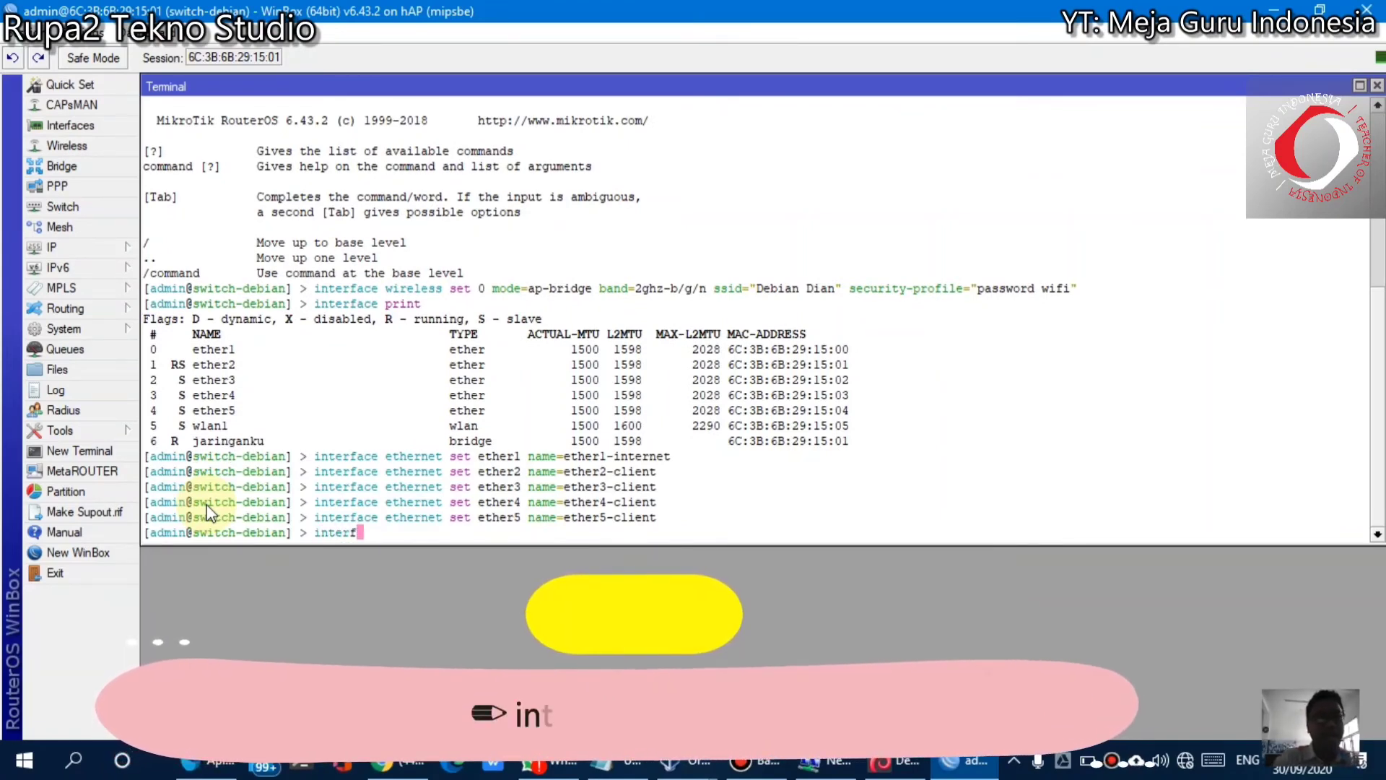
{"action": "type", "text": "ace print"}
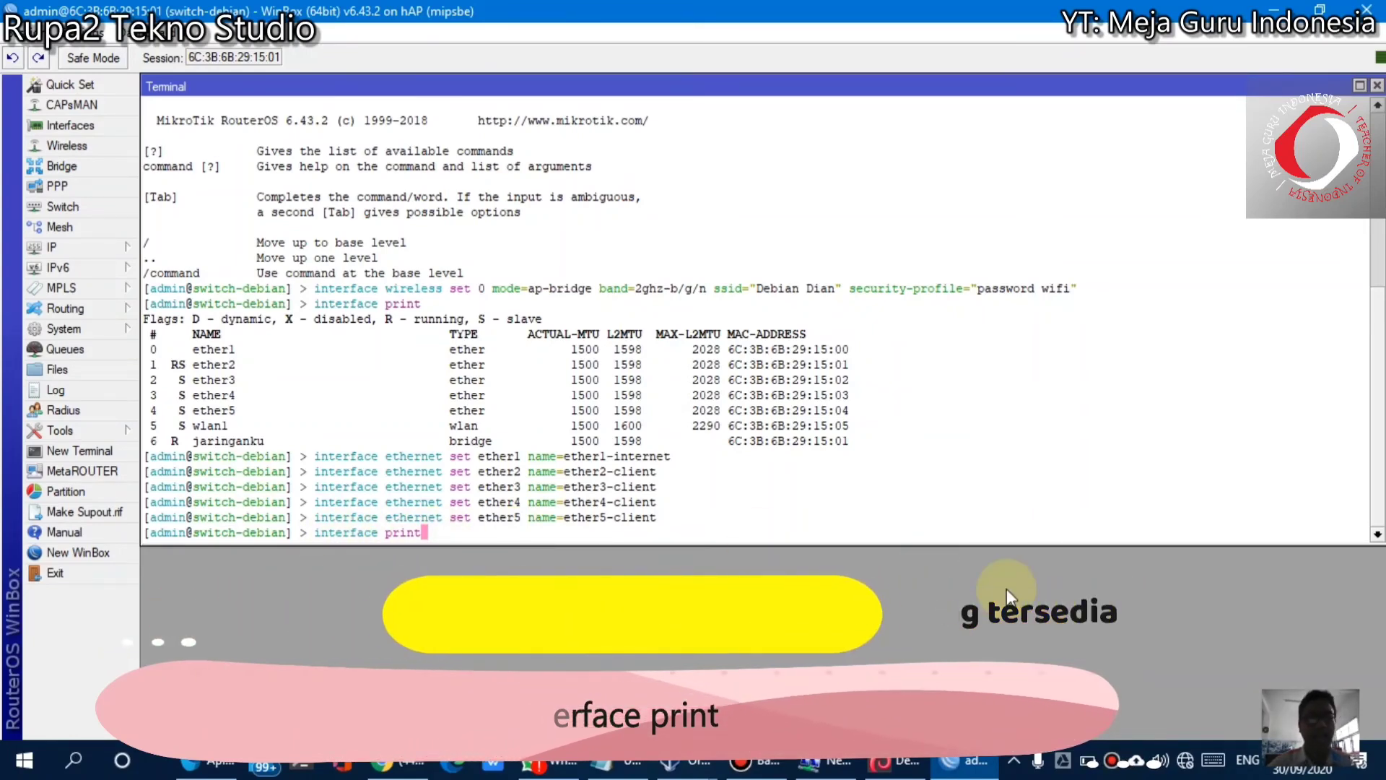
{"action": "key", "text": "Return"}
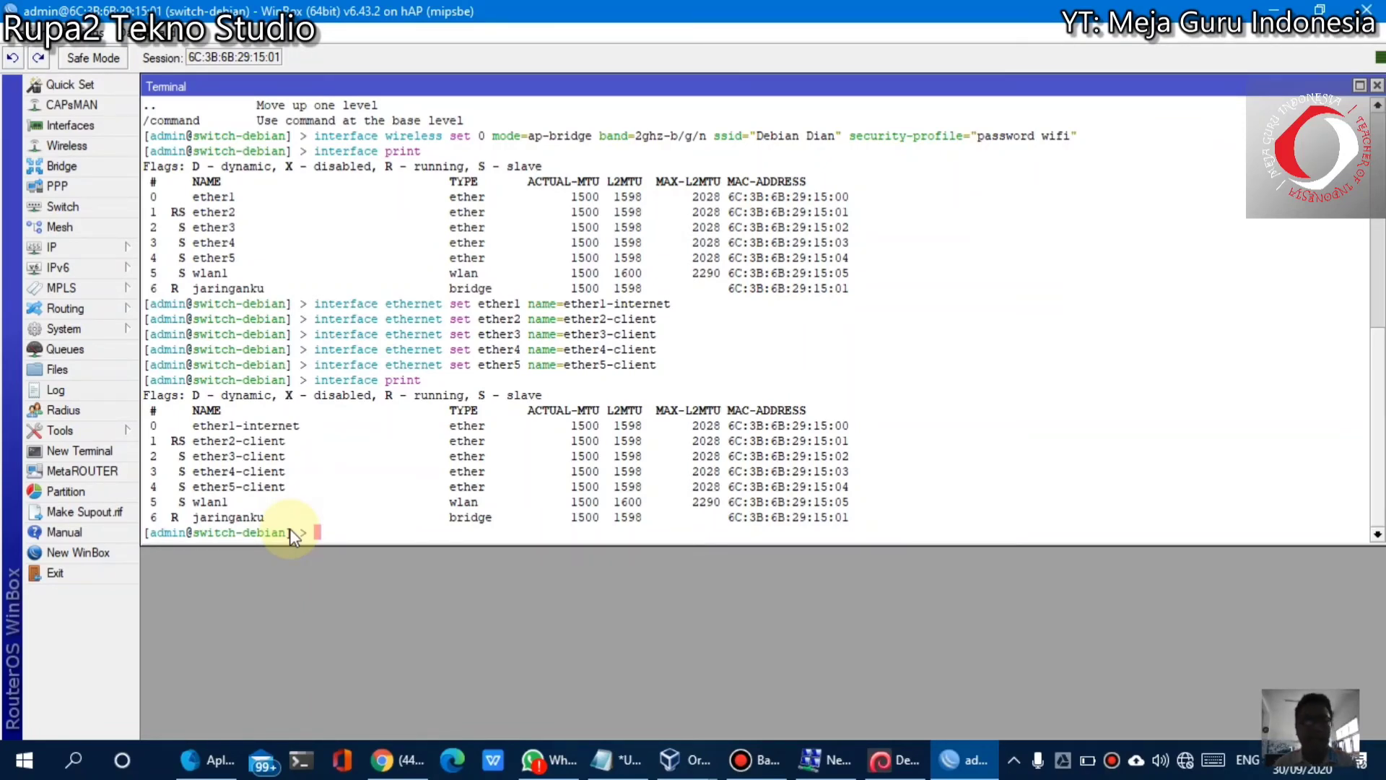
Close the Chrome window and switch to the Debian Dian Bab 2 VM showing 'Selamat Datang di Web Saya'
{"action": "left_click", "coordinate": [397, 741]}
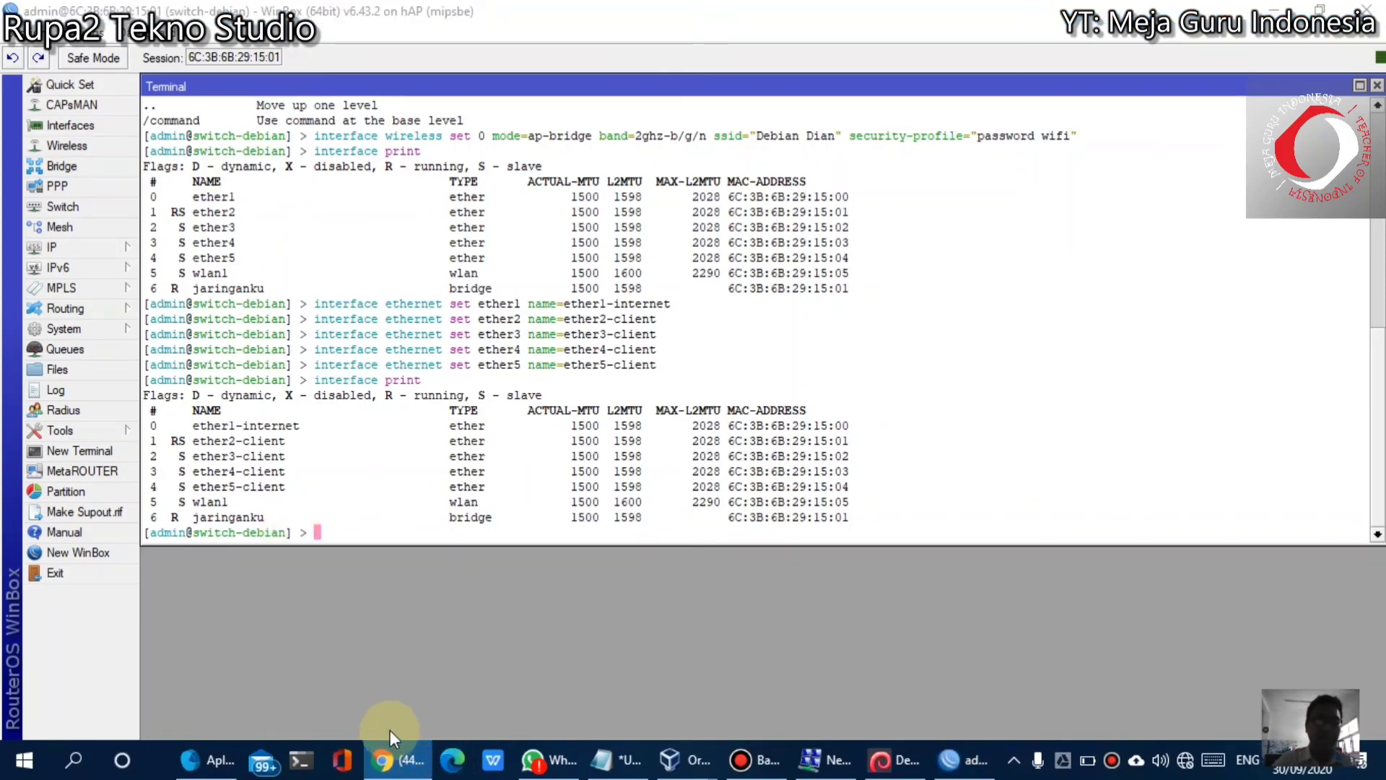
{"action": "right_click", "coordinate": [389, 730]}
{"action": "left_click", "coordinate": [387, 727]}
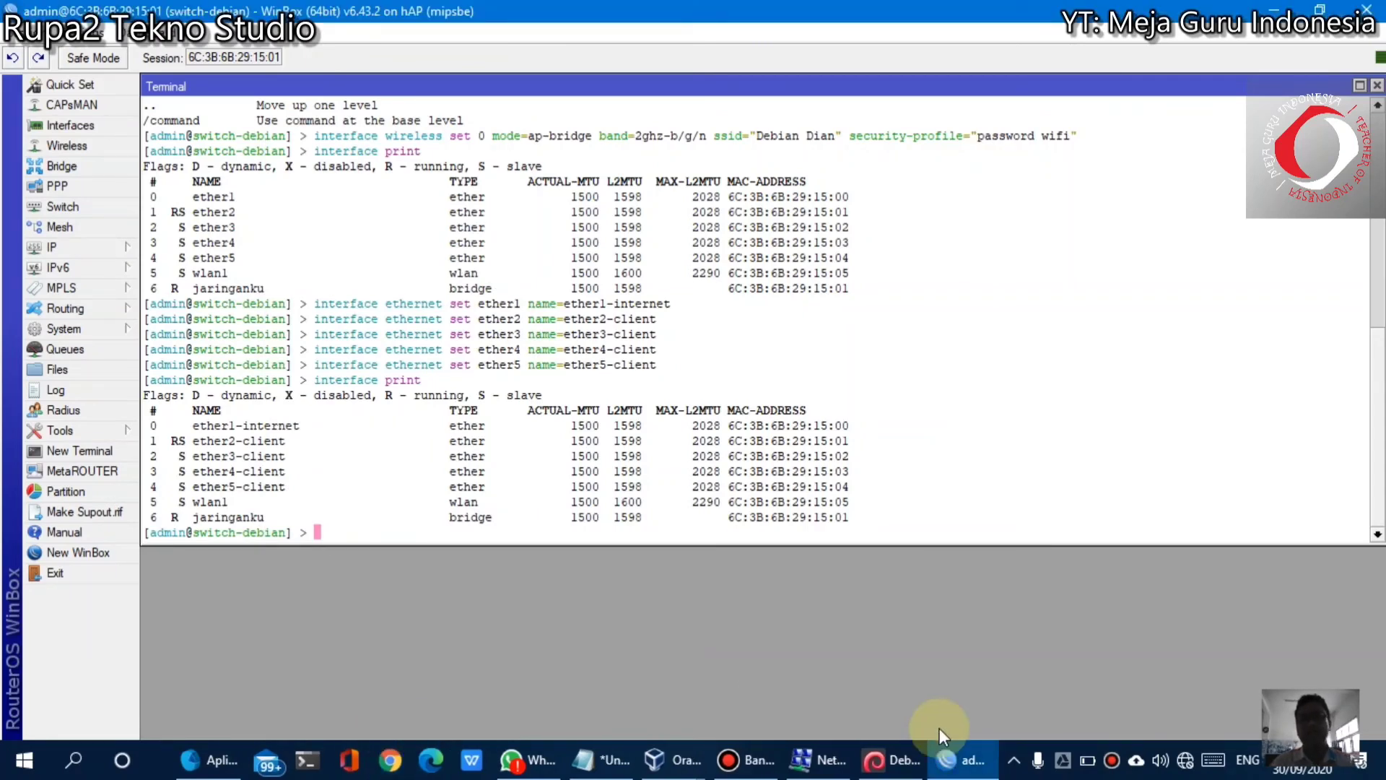
{"action": "left_click", "coordinate": [895, 759]}
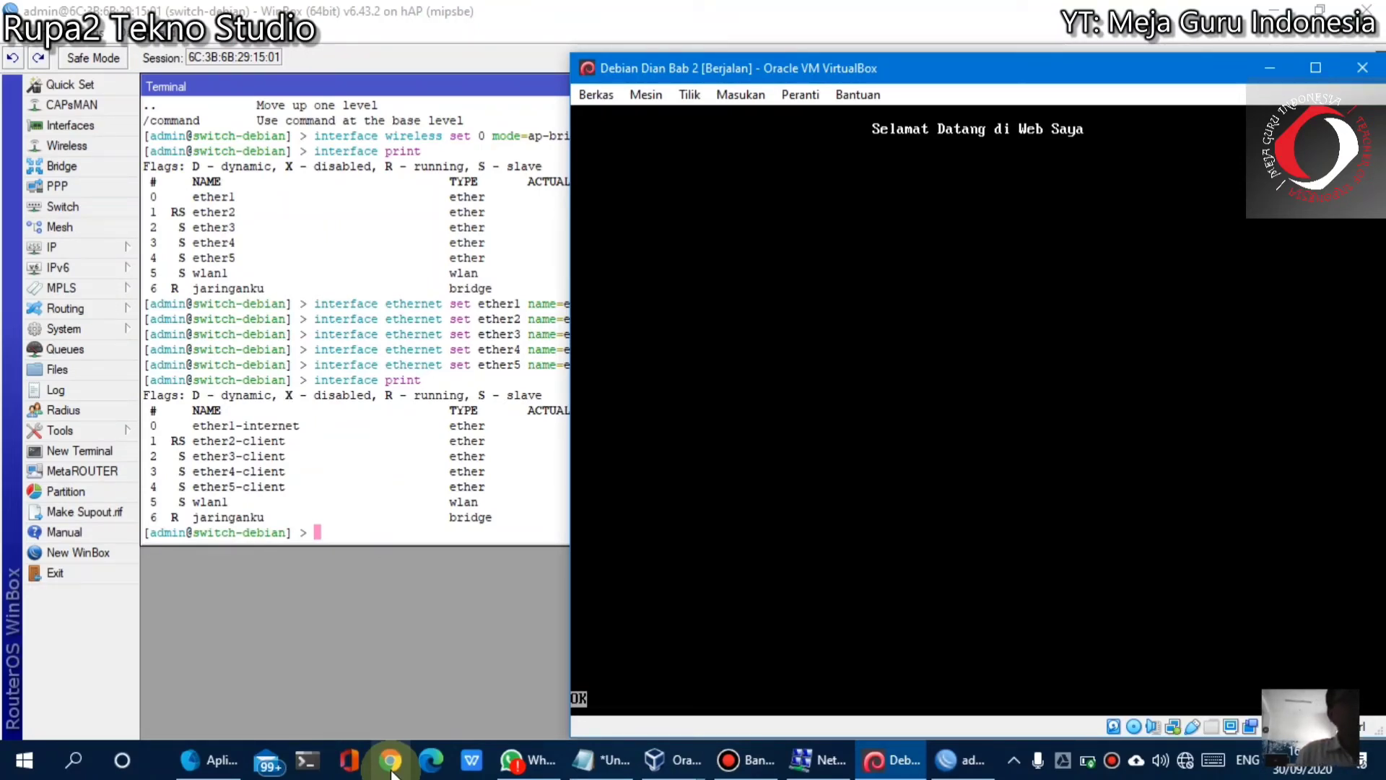
{"action": "mouse_move", "coordinate": [170, 767]}
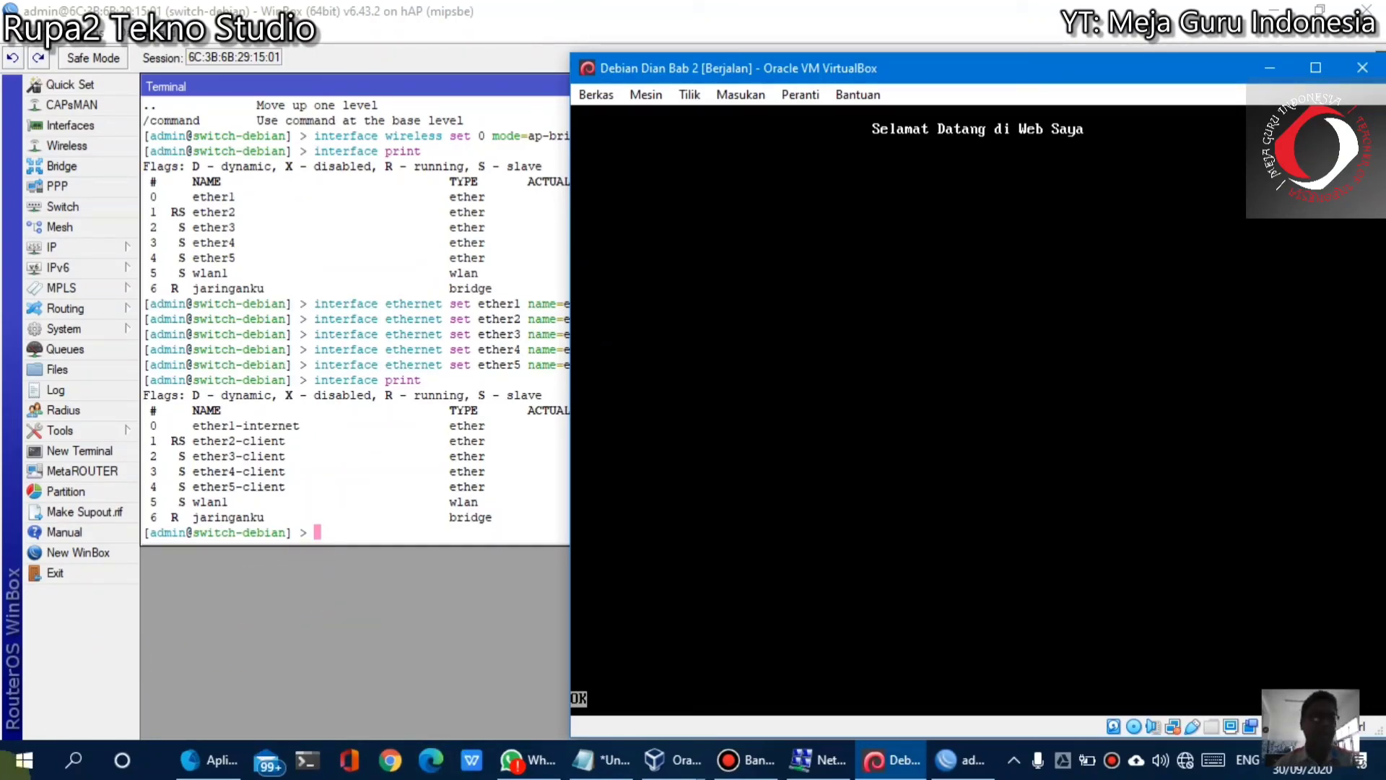
Run ipconfig in Command Prompt to show Ethernet 6 at 198.170.20.99, gateway 198.170.20.1
{"action": "left_click", "coordinate": [3, 772]}
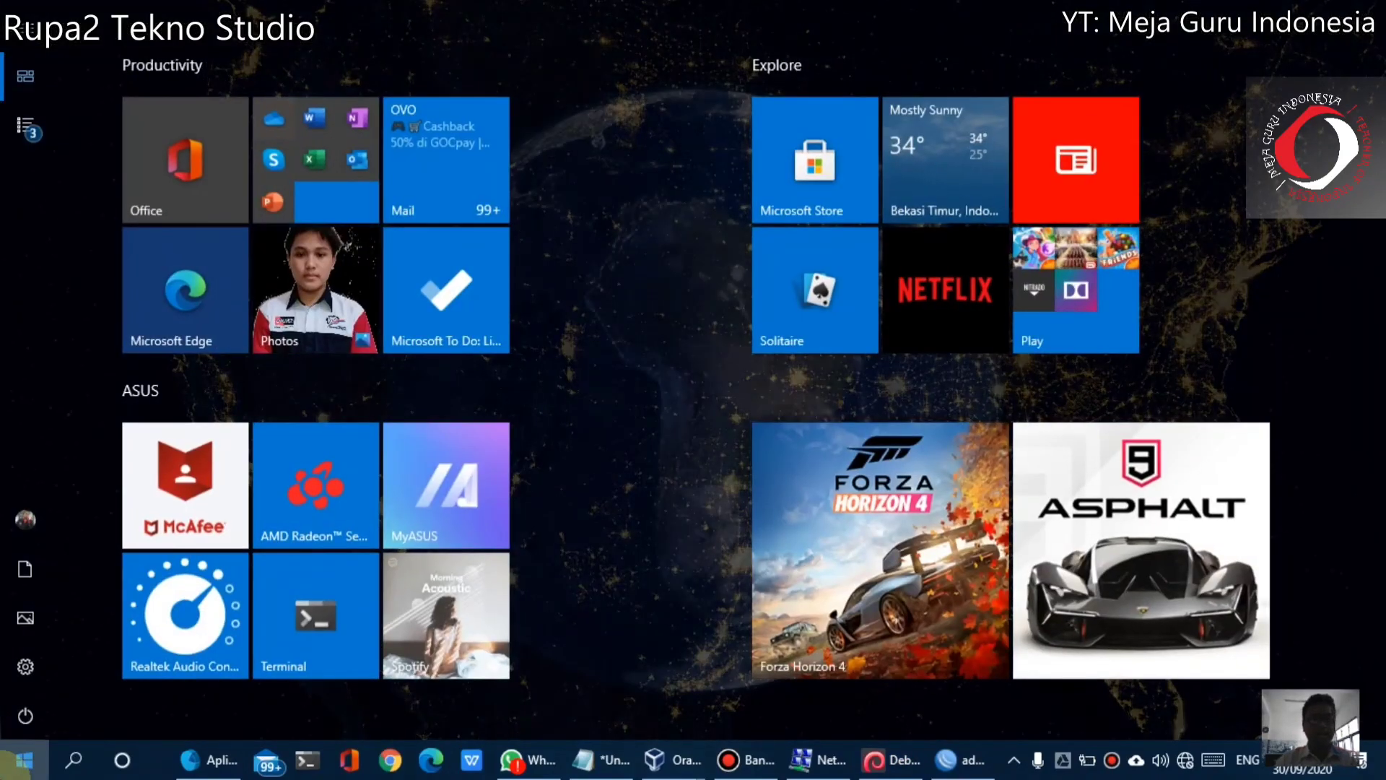
{"action": "type", "text": "cmd"}
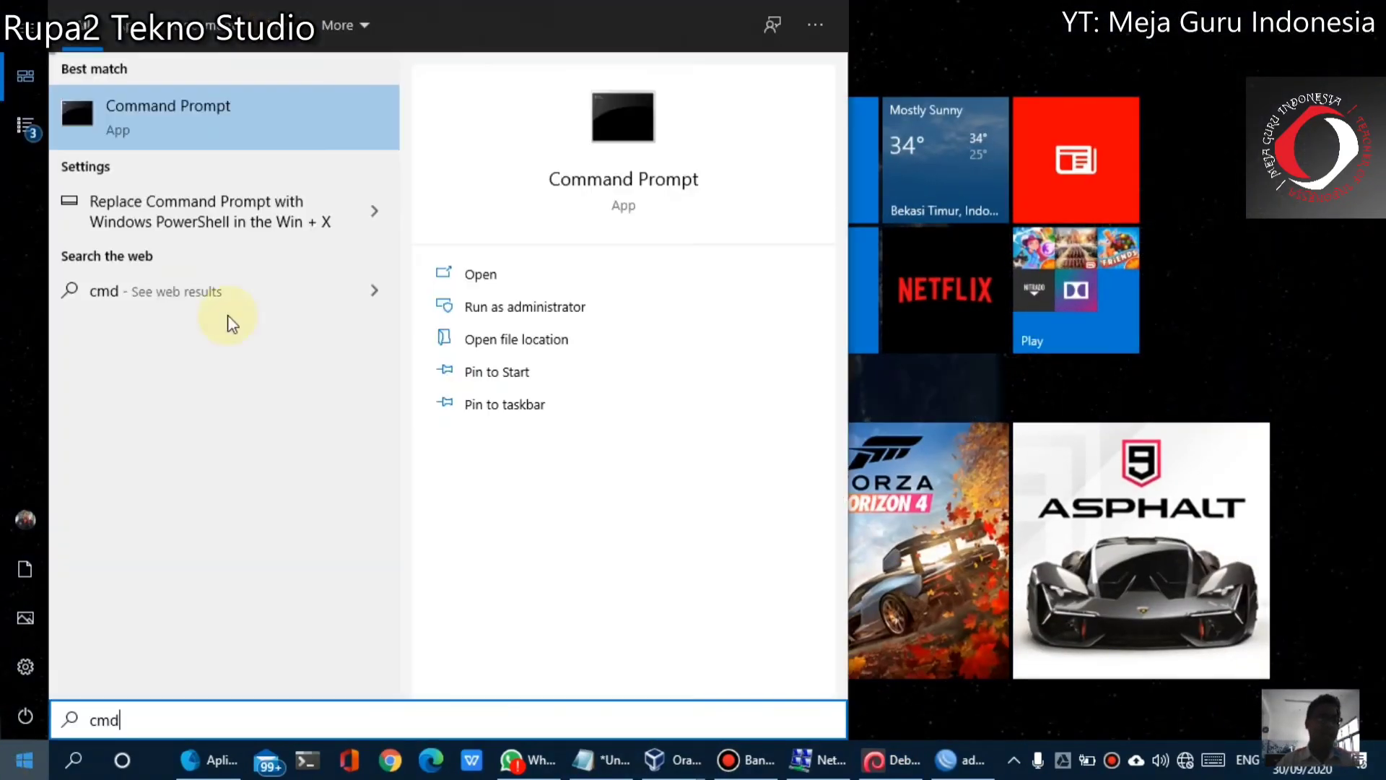
{"action": "left_click", "coordinate": [276, 110]}
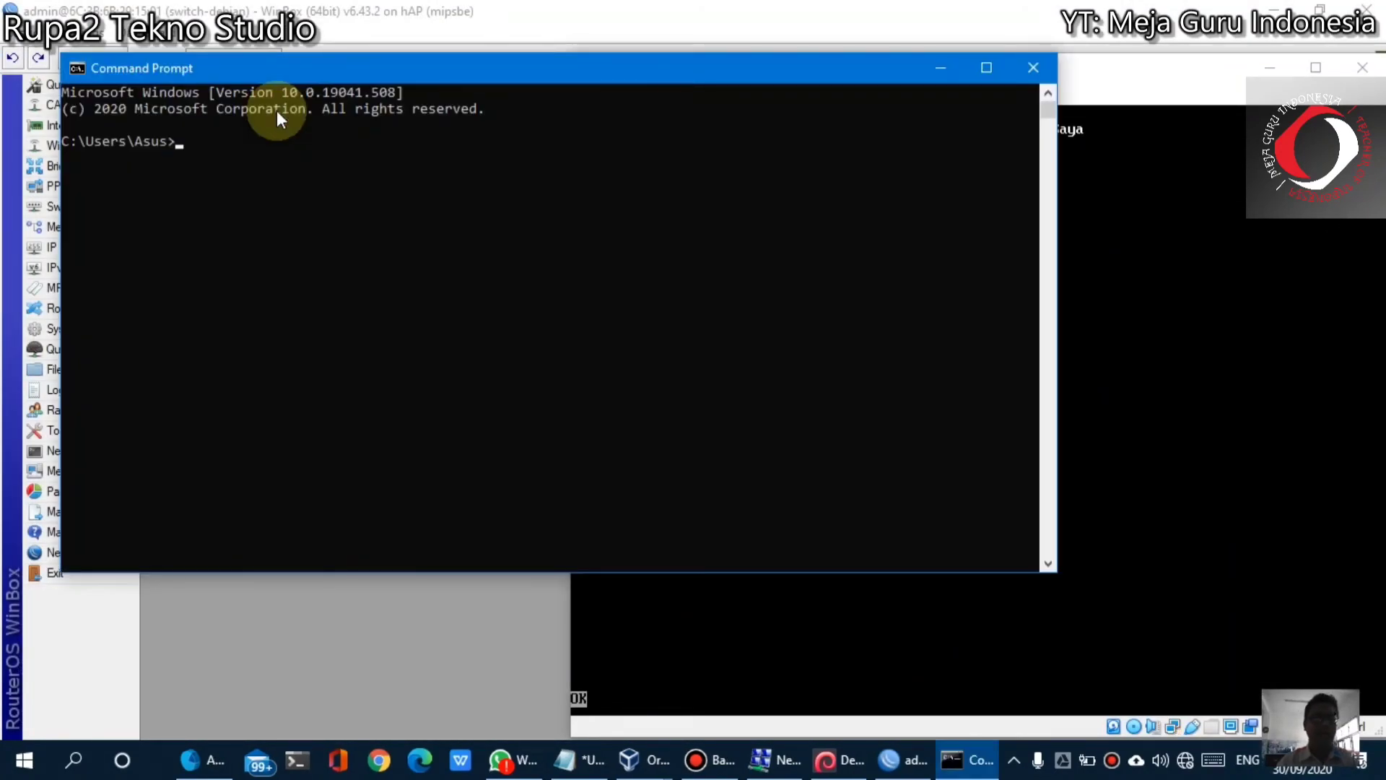
{"action": "type", "text": "i"}
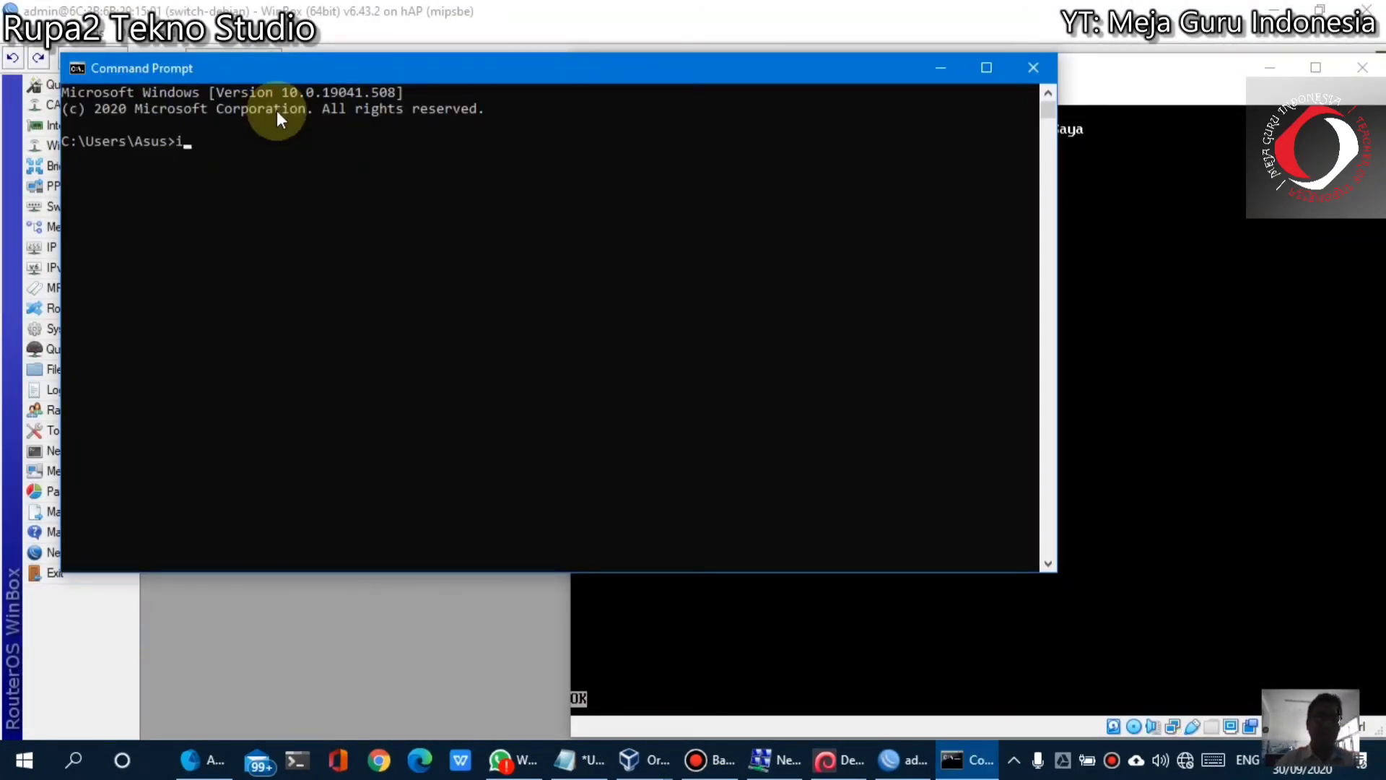
{"action": "type", "text": "pconfig"}
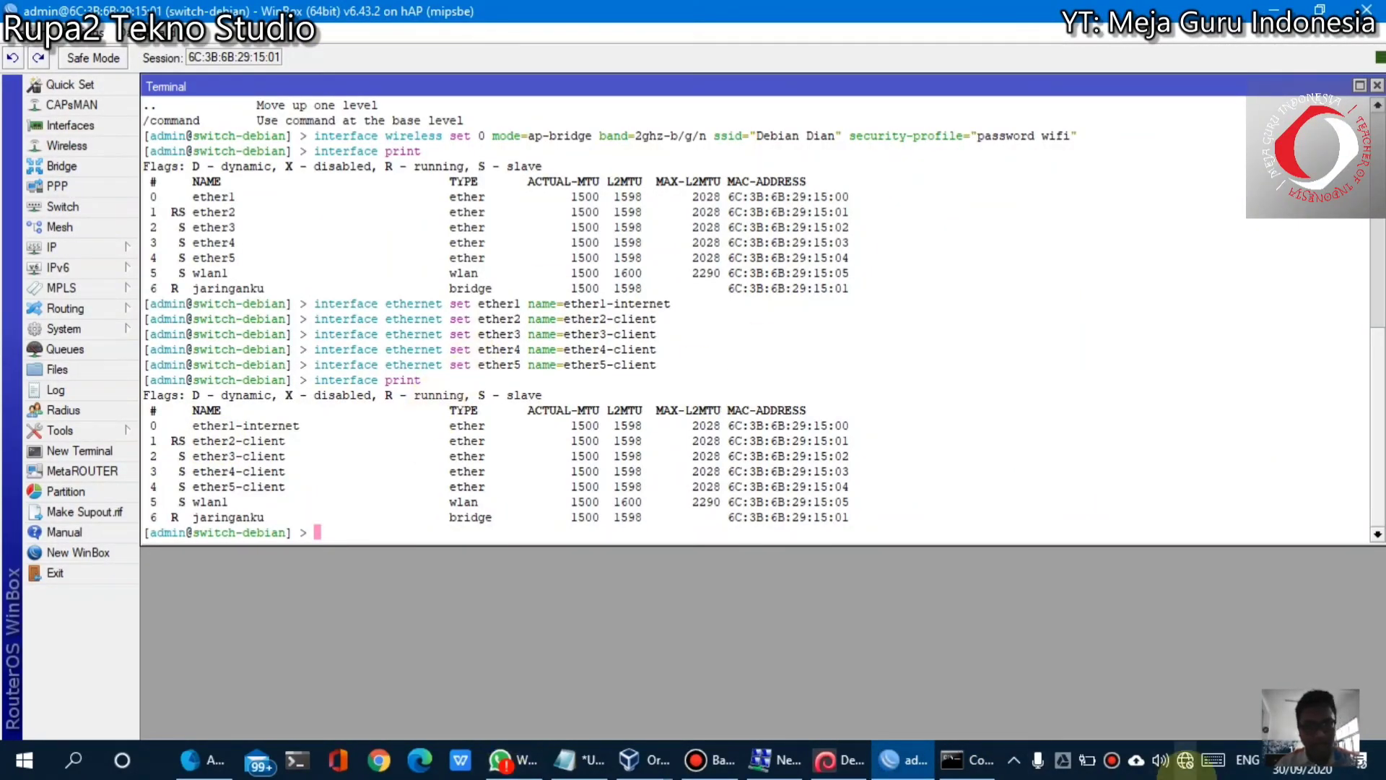
{"action": "left_click", "coordinate": [976, 759]}
{"action": "key", "text": "Return"}
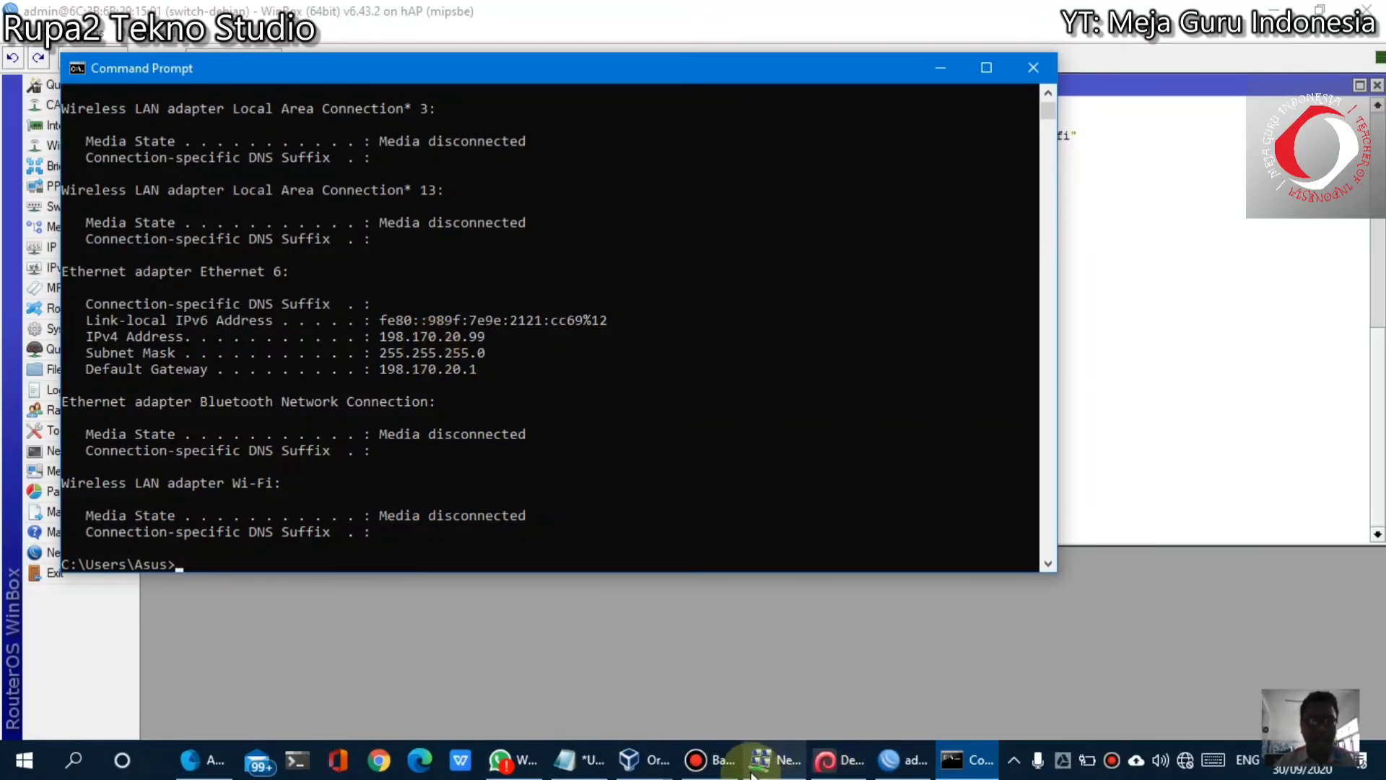
{"action": "left_click", "coordinate": [778, 760]}
Review Ethernet 6 details (IPv4 198.170.20.99, DHCP server 198.170.20.1), then minimize Network and Sharing Center
{"action": "left_click", "coordinate": [830, 276]}
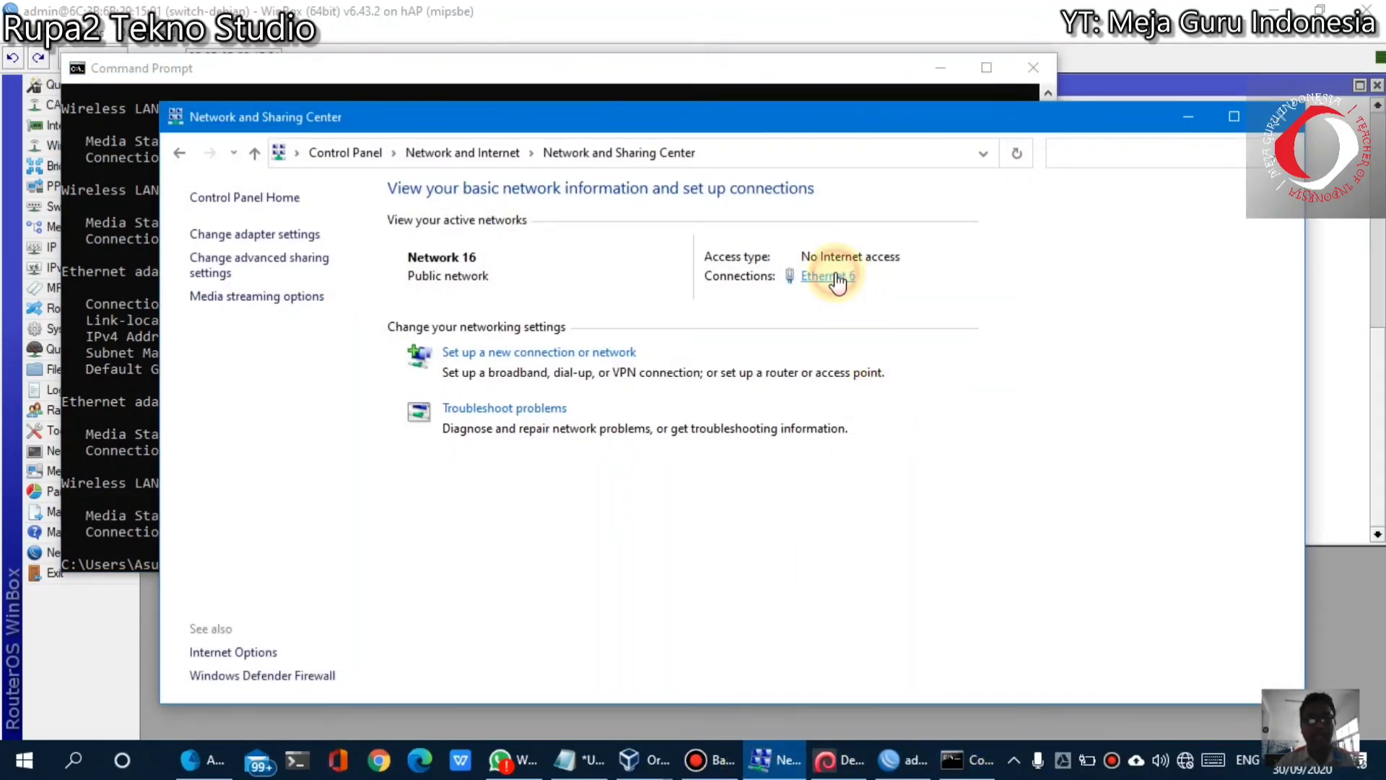
{"action": "left_click", "coordinate": [610, 361]}
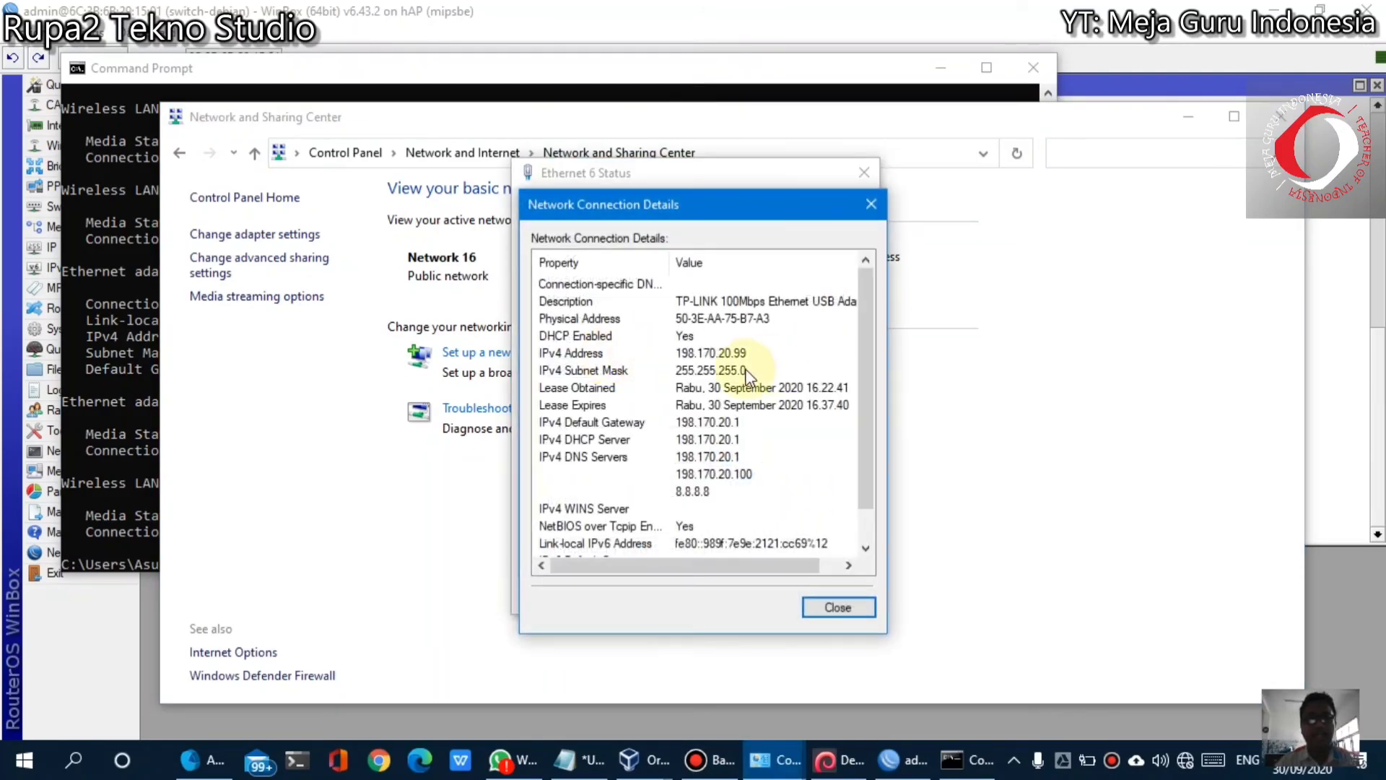
{"action": "left_click", "coordinate": [736, 353]}
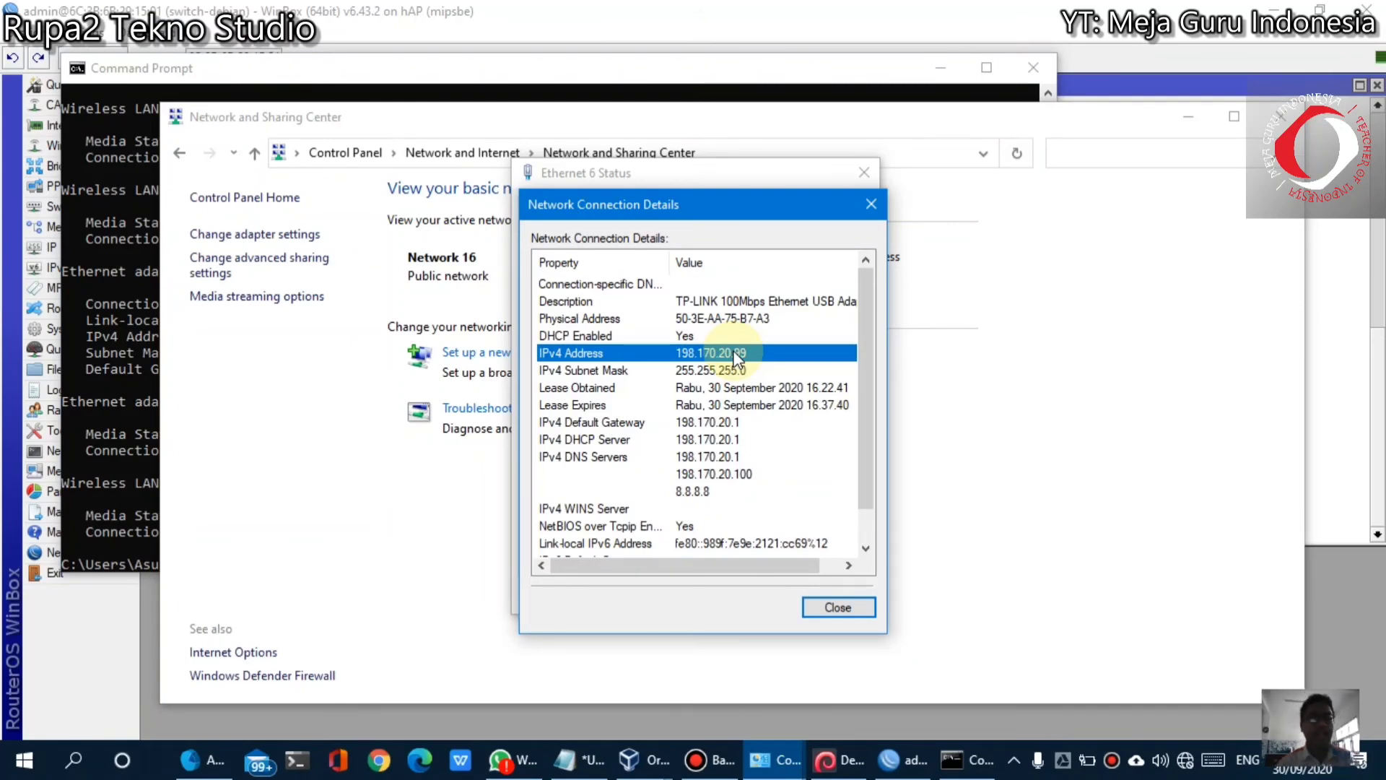
{"action": "left_click", "coordinate": [834, 609]}
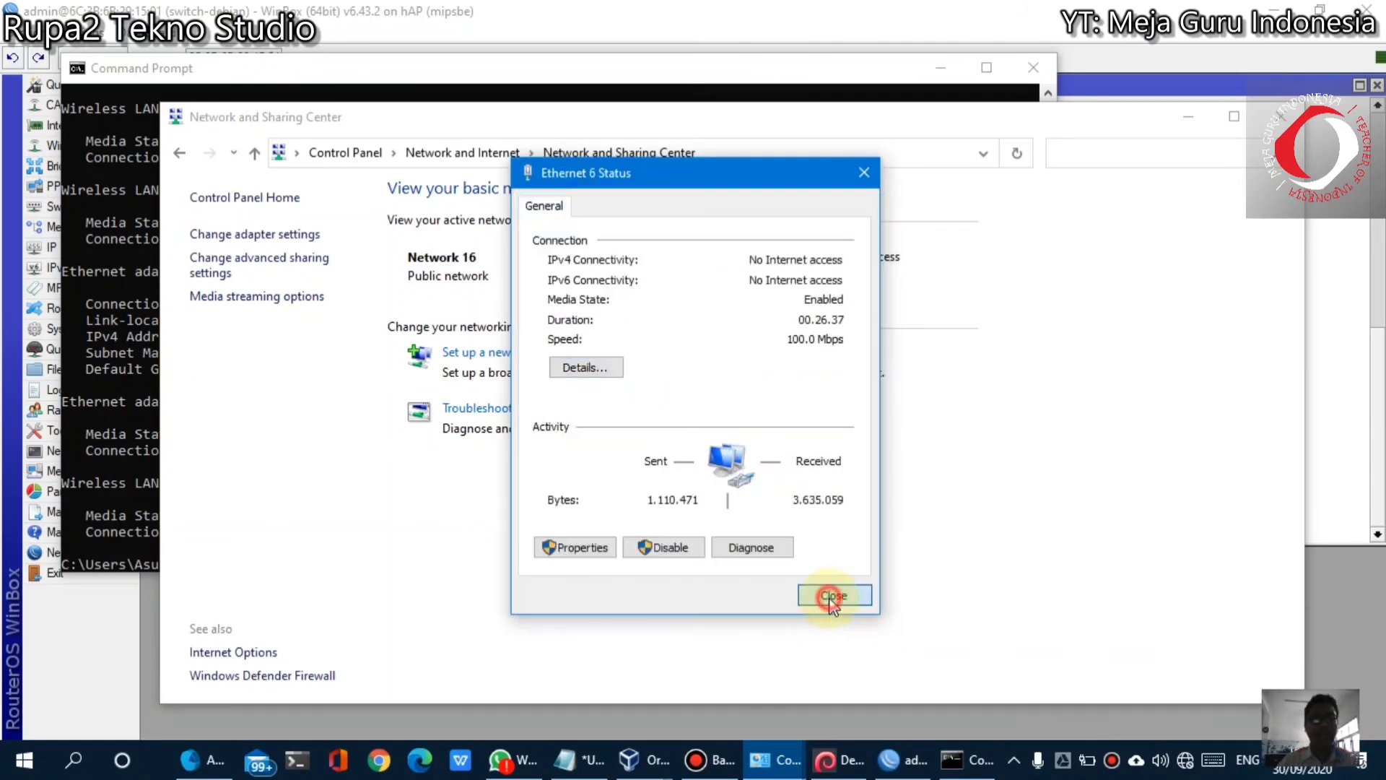
{"action": "left_click", "coordinate": [831, 598]}
{"action": "left_click", "coordinate": [1190, 118]}
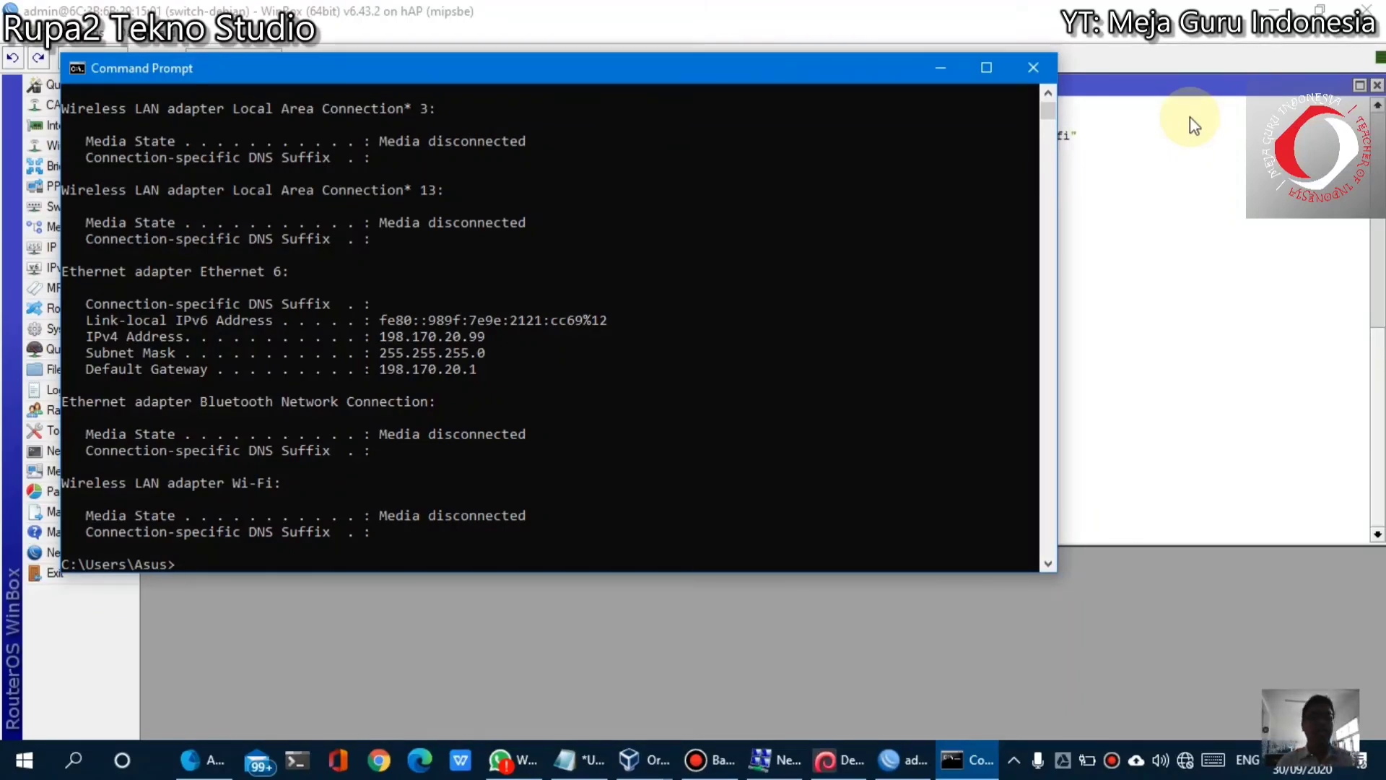
Close Command Prompt and load 198.170.20.100 in a maximized Chrome, showing 'Selamat Datang di Web Saya'
{"action": "left_click", "coordinate": [1033, 67]}
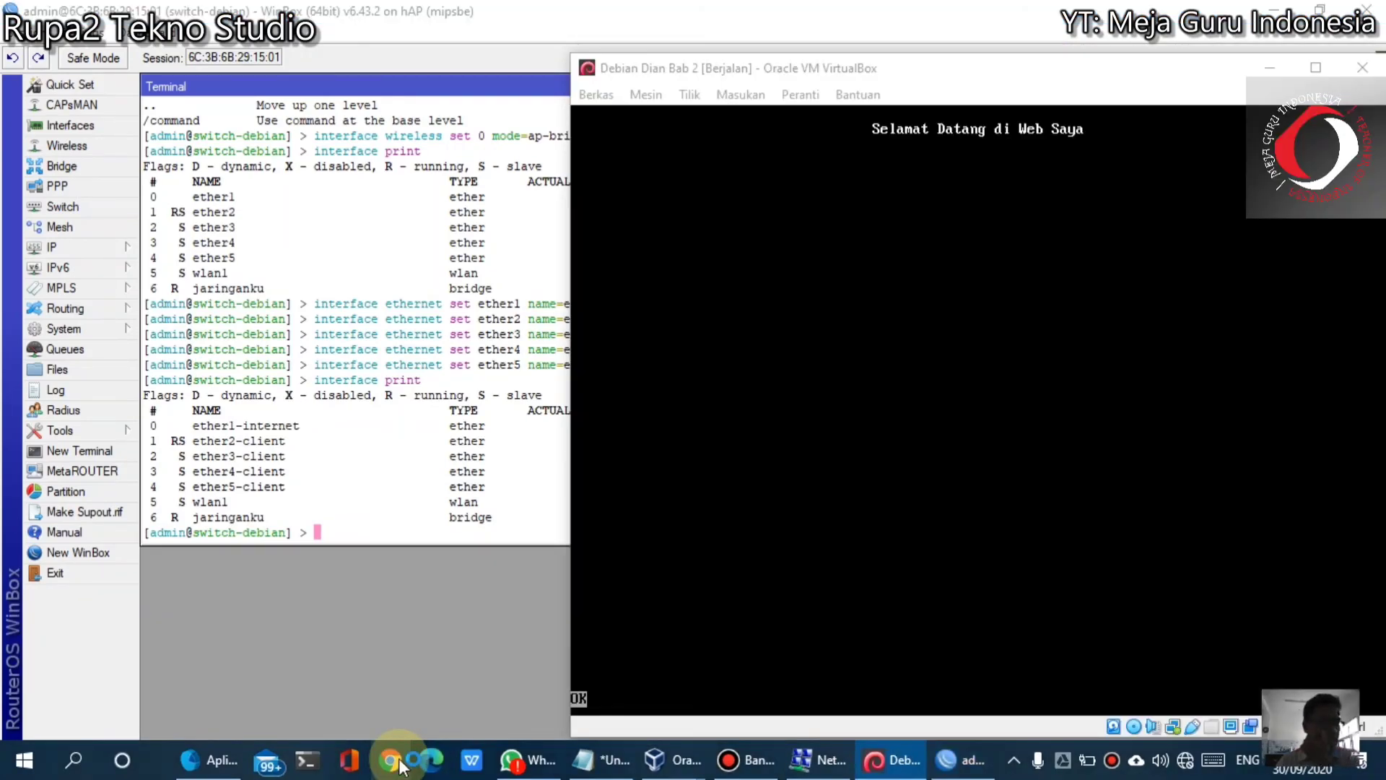
{"action": "left_click", "coordinate": [396, 760]}
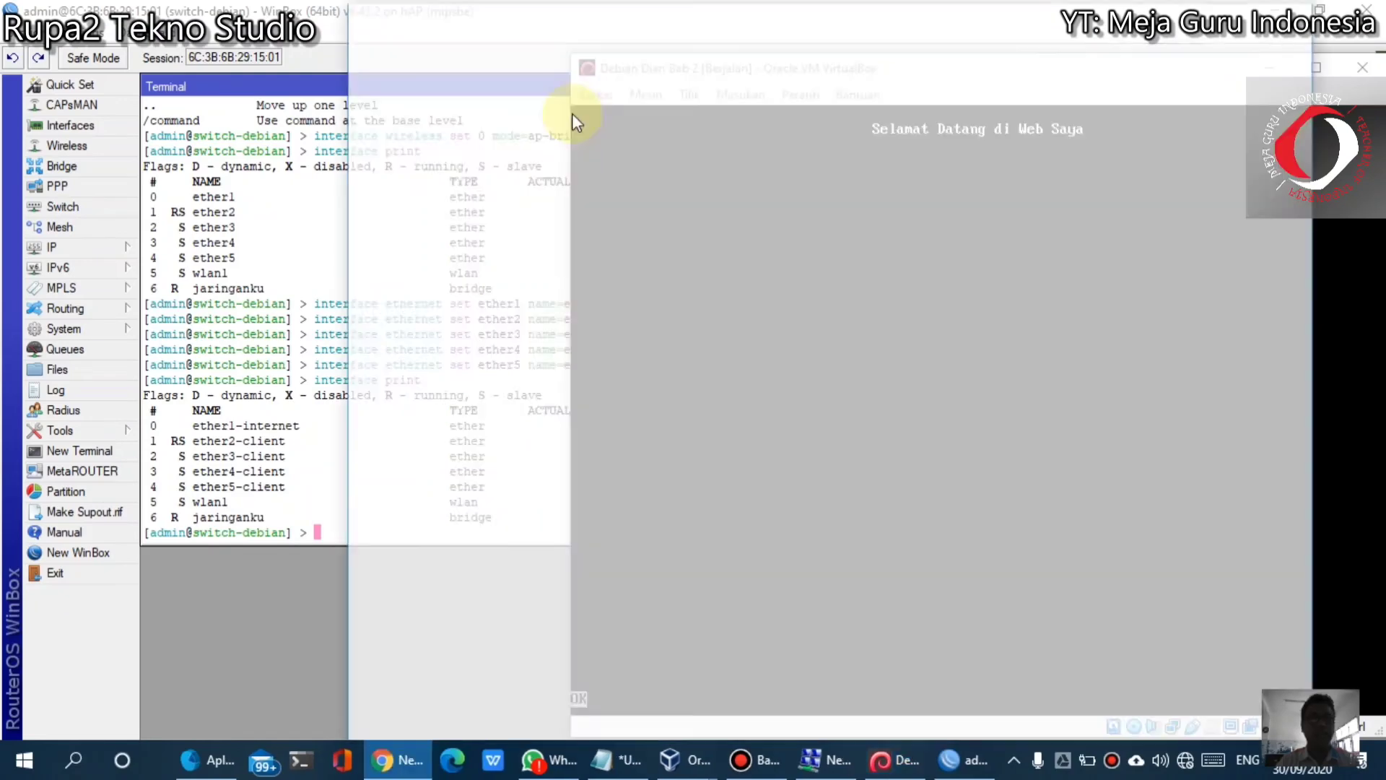
{"action": "type", "text": "198"}
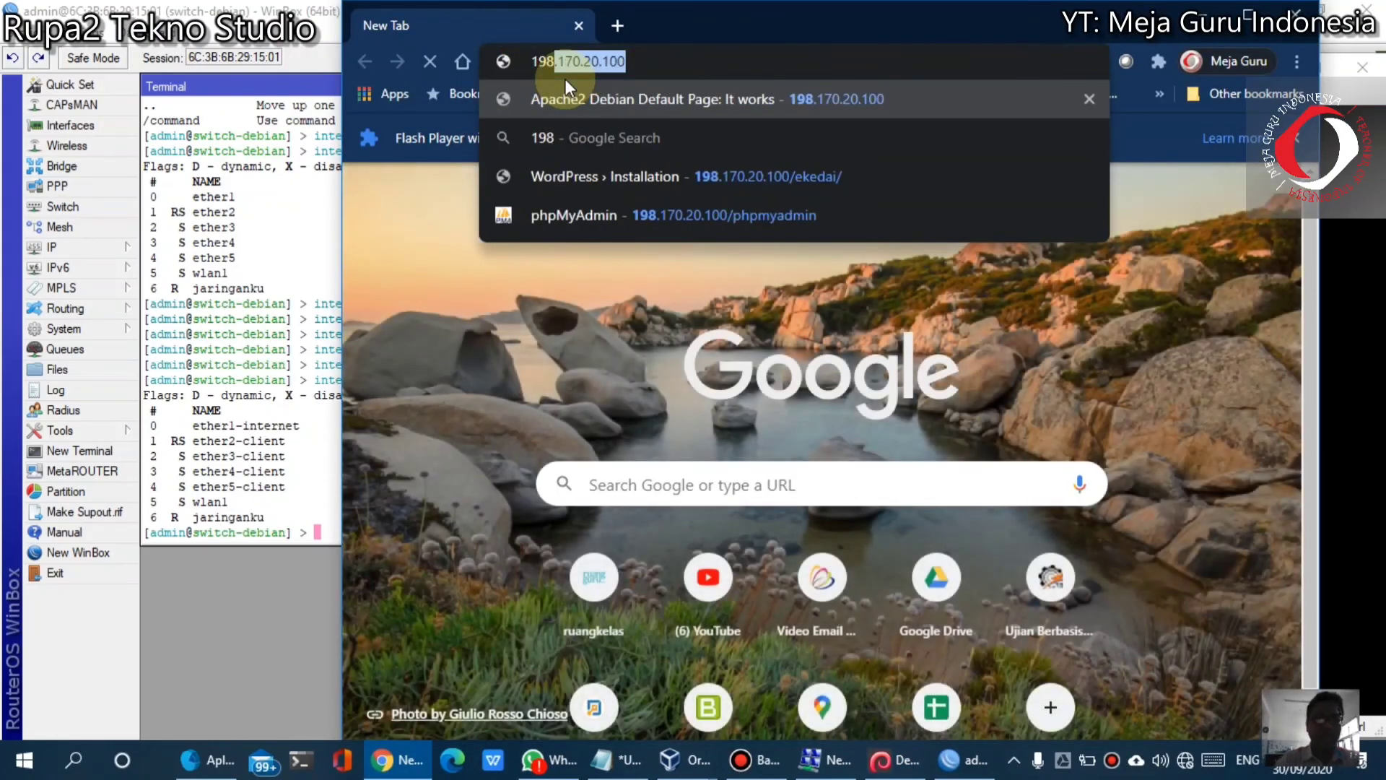
{"action": "type", "text": ".170.20.100"}
{"action": "key", "text": "Return"}
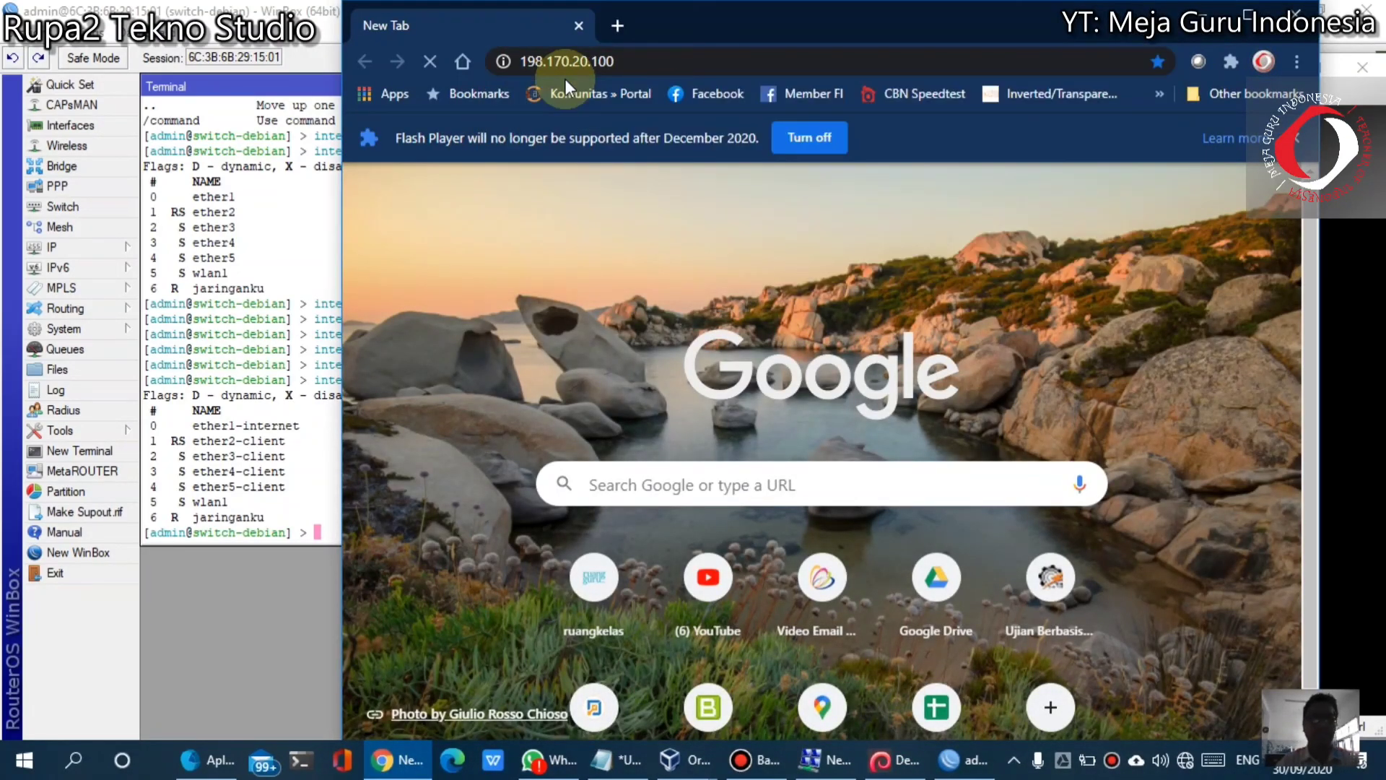
{"action": "left_click", "coordinate": [1249, 15]}
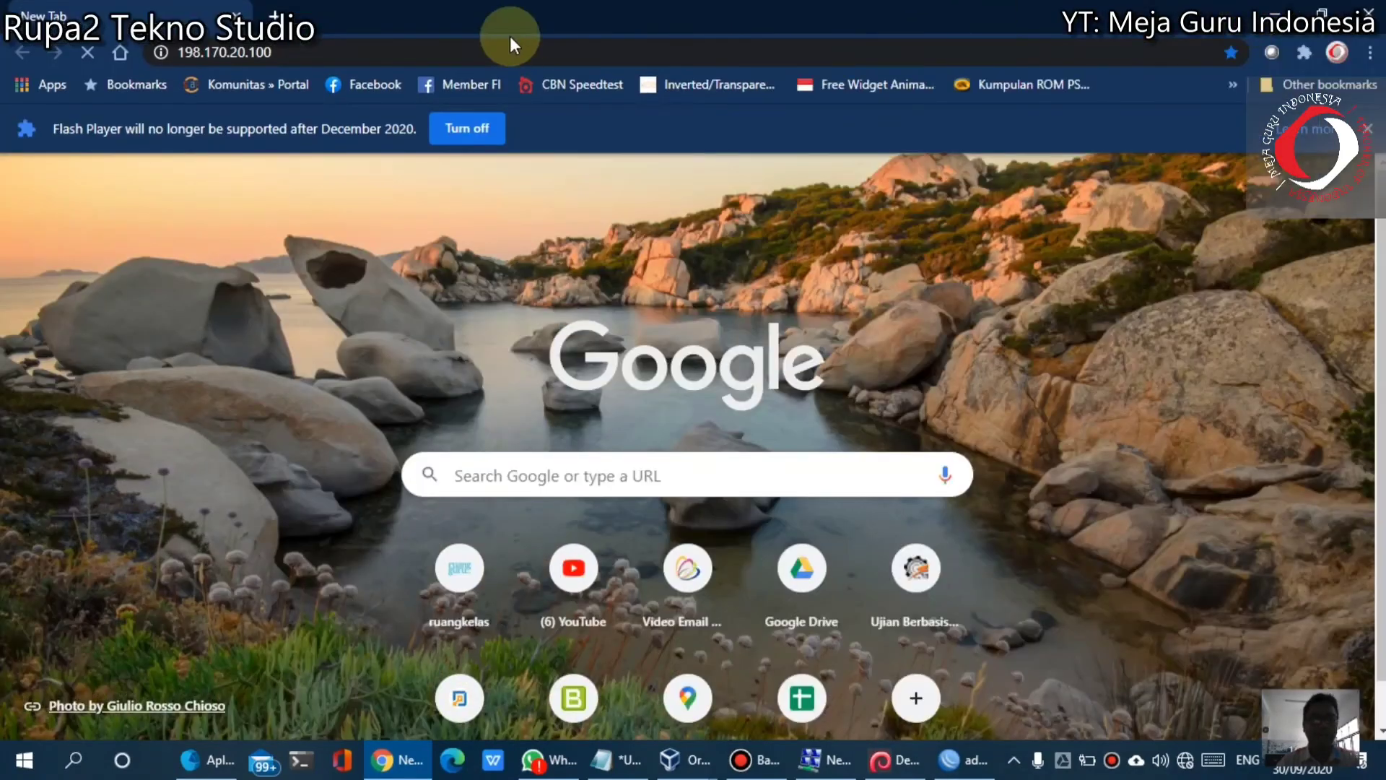
{"action": "left_click", "coordinate": [351, 62]}
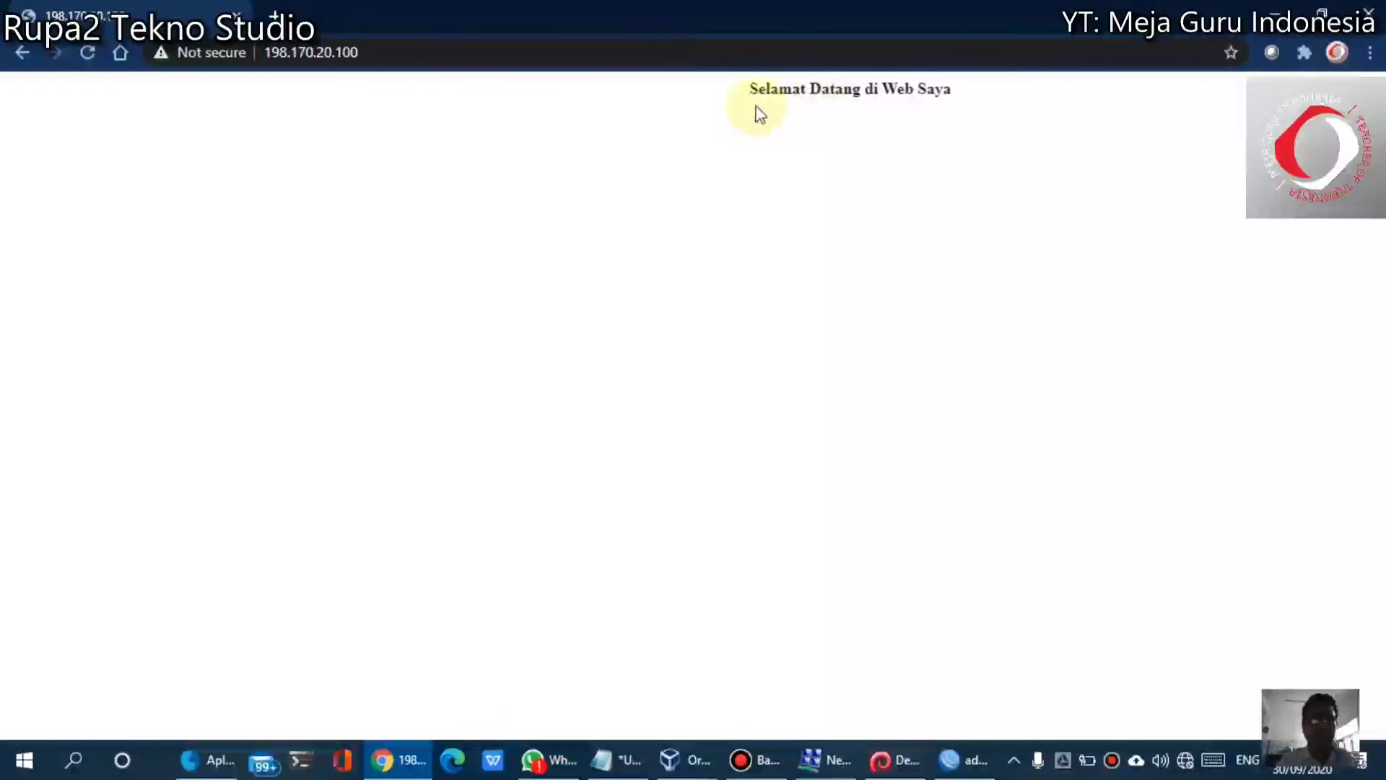
{"action": "left_click_drag", "start_coordinate": [761, 116], "coordinate": [1018, 108]}
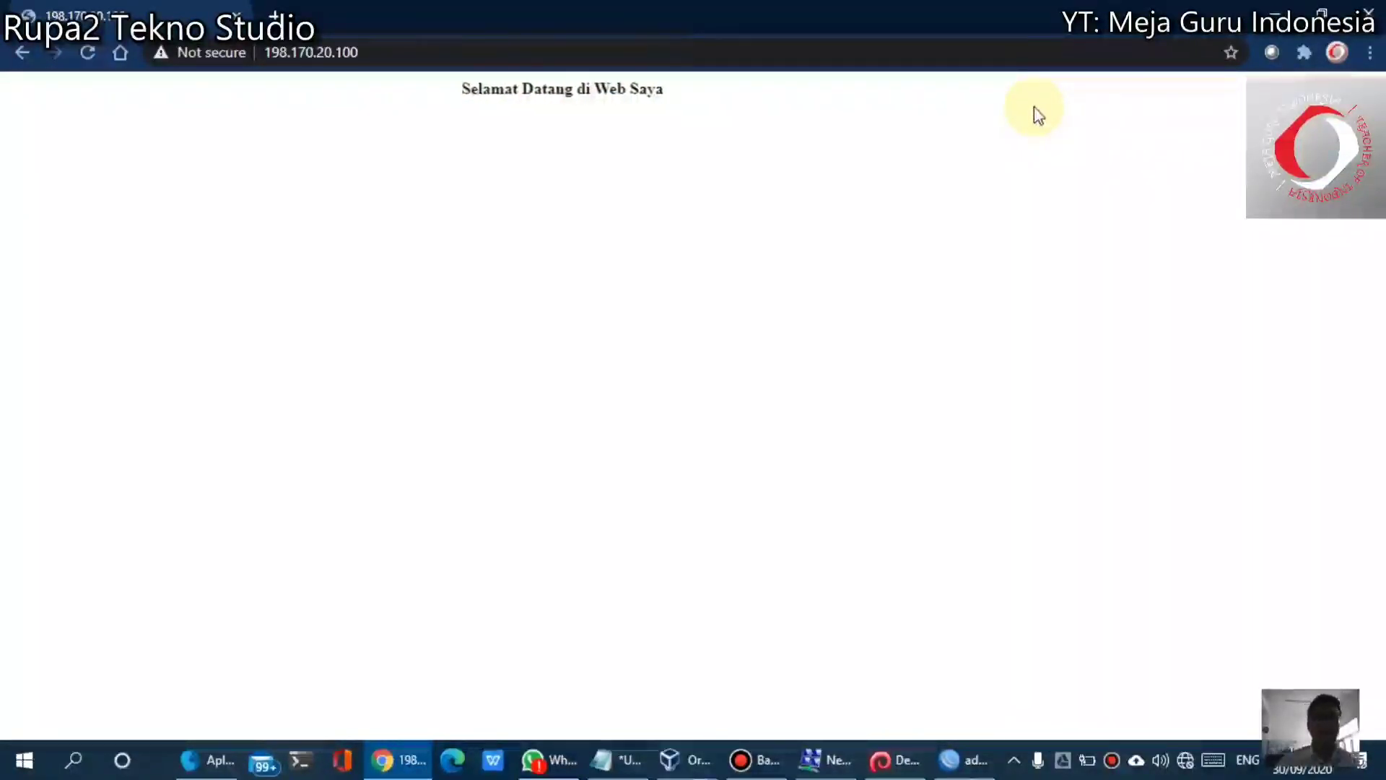
In the Debian VM, quit the text browser and reopen /var/www/html/index.html in nano
{"action": "left_click", "coordinate": [892, 770]}
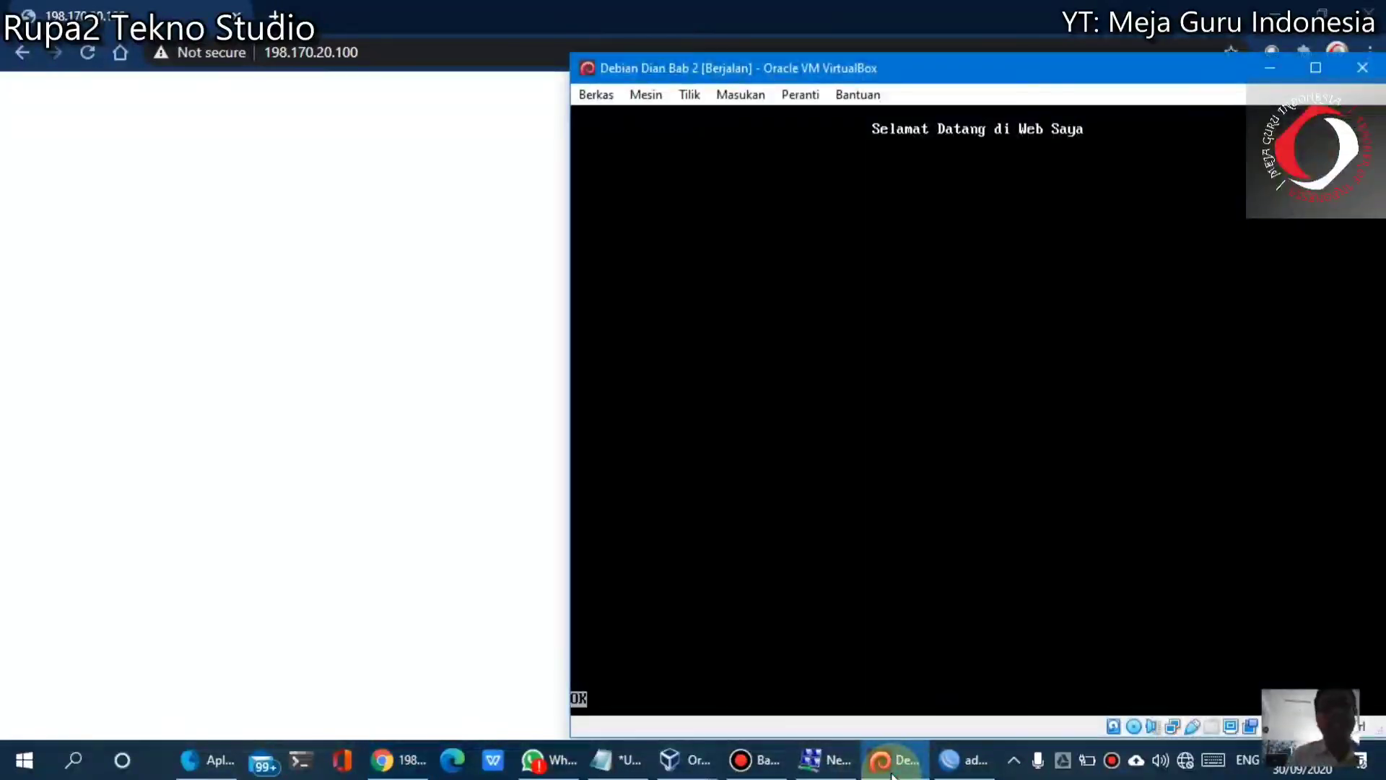
{"action": "left_click", "coordinate": [264, 292]}
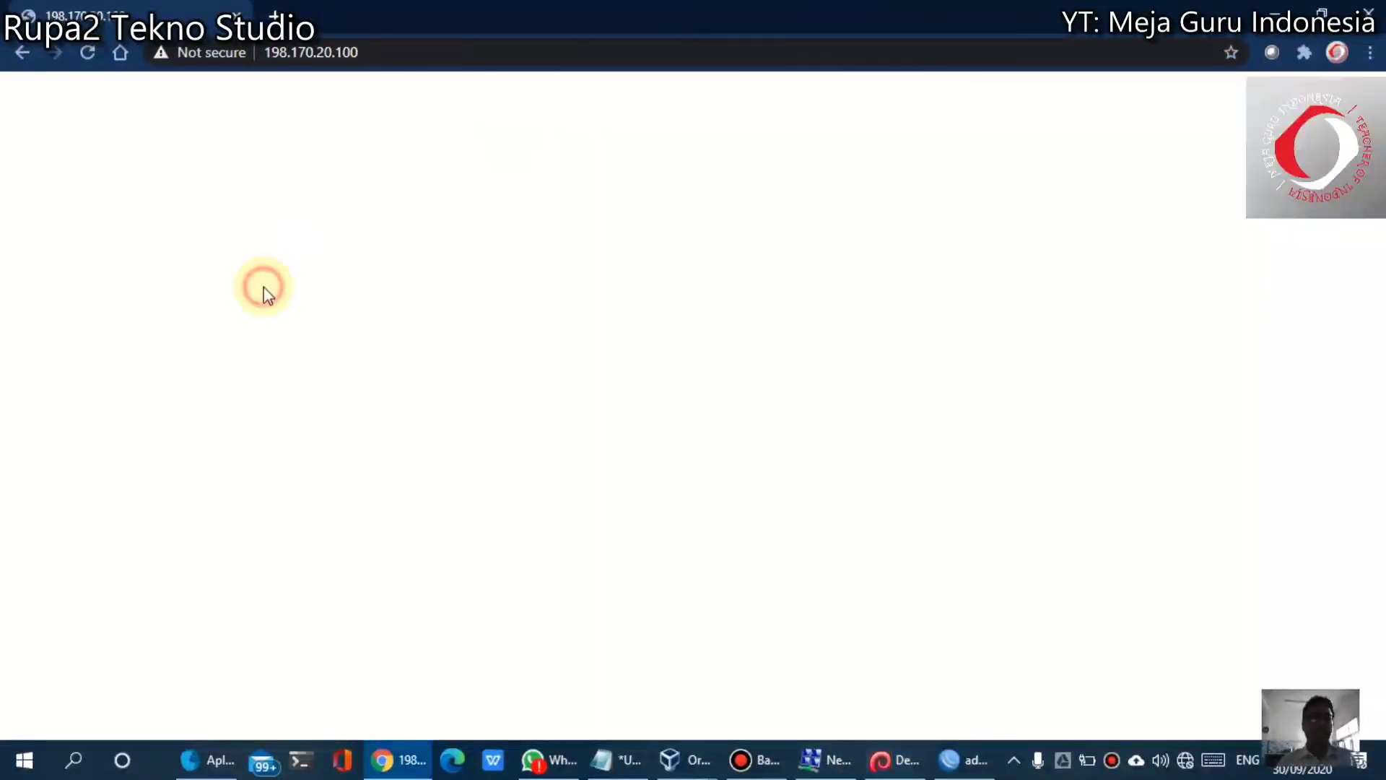
{"action": "left_click", "coordinate": [922, 759]}
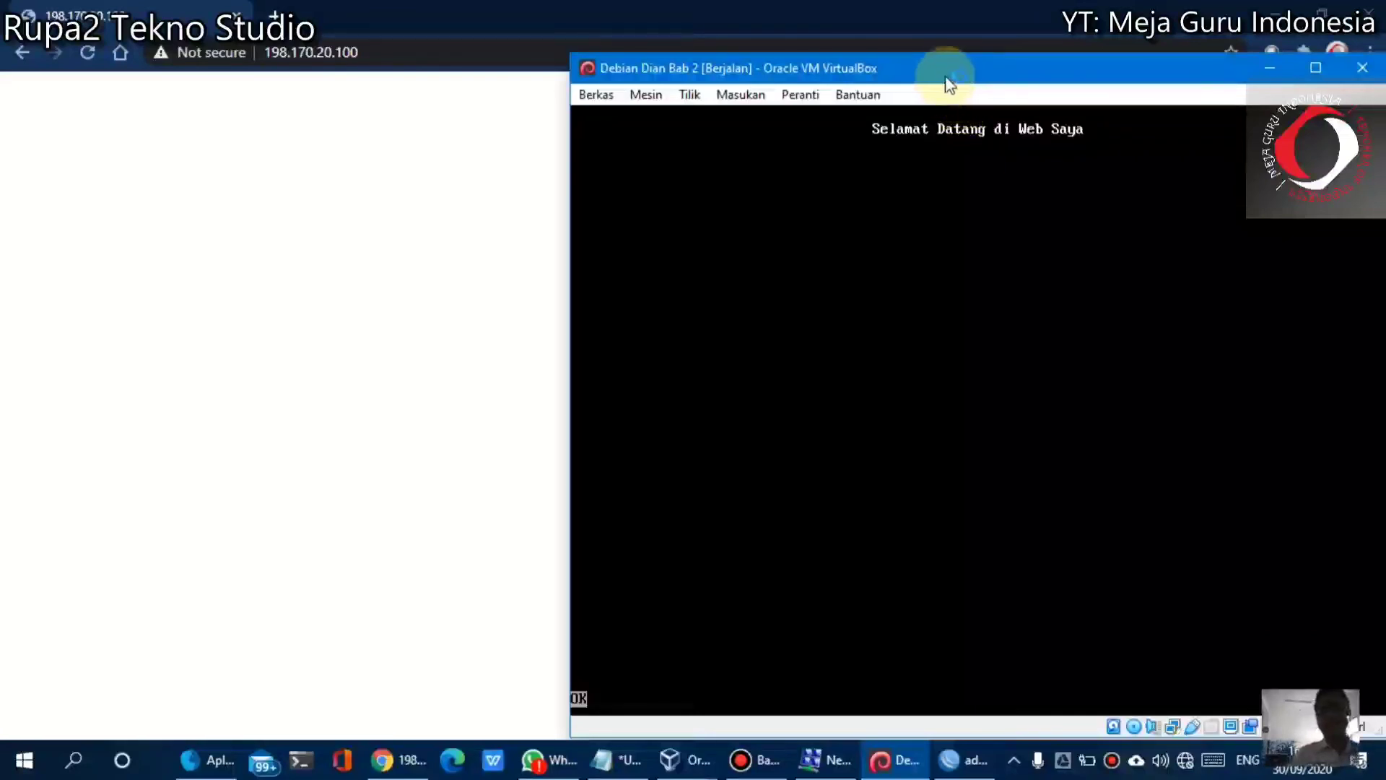
{"action": "key", "text": "ctrl+c"}
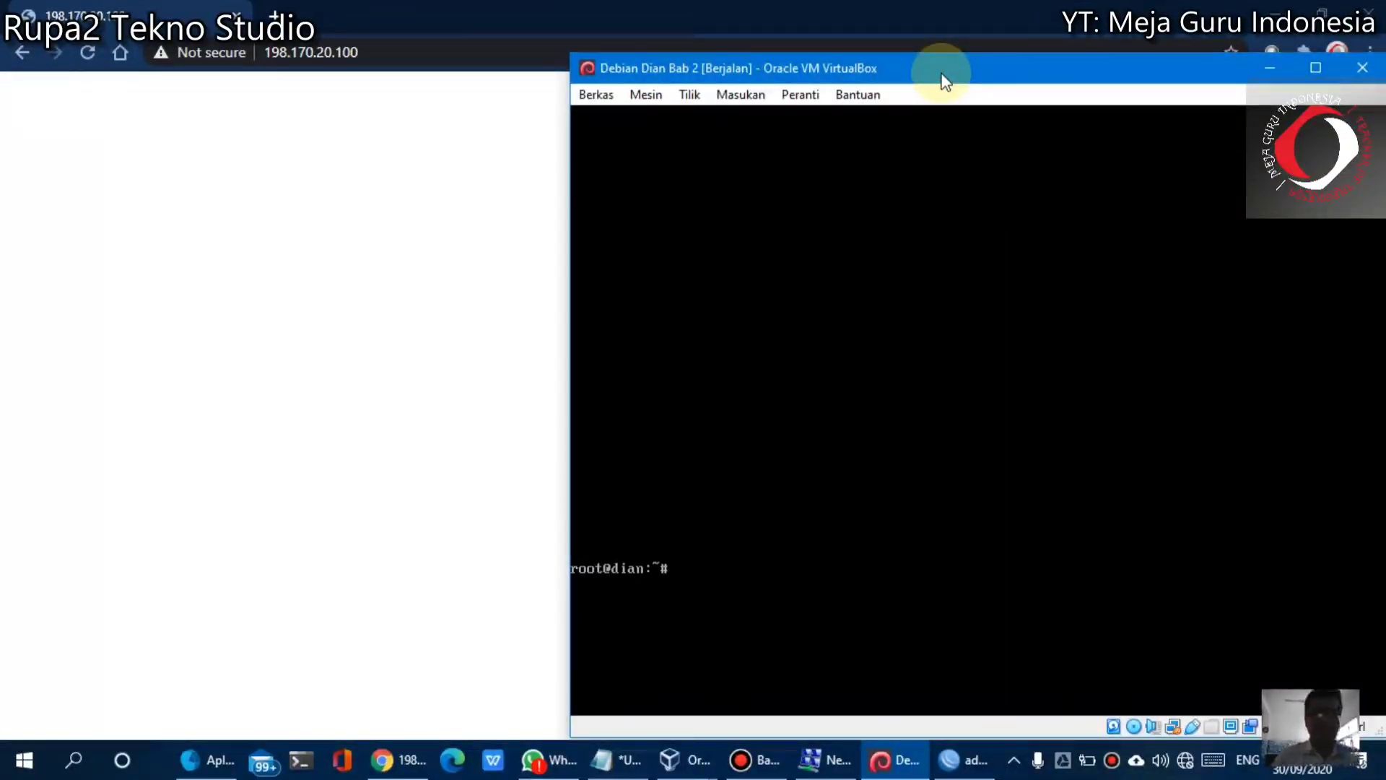
{"action": "key", "text": "Up"}
{"action": "key", "text": "Up"}
{"action": "key", "text": "Up"}
{"action": "key", "text": "Up"}
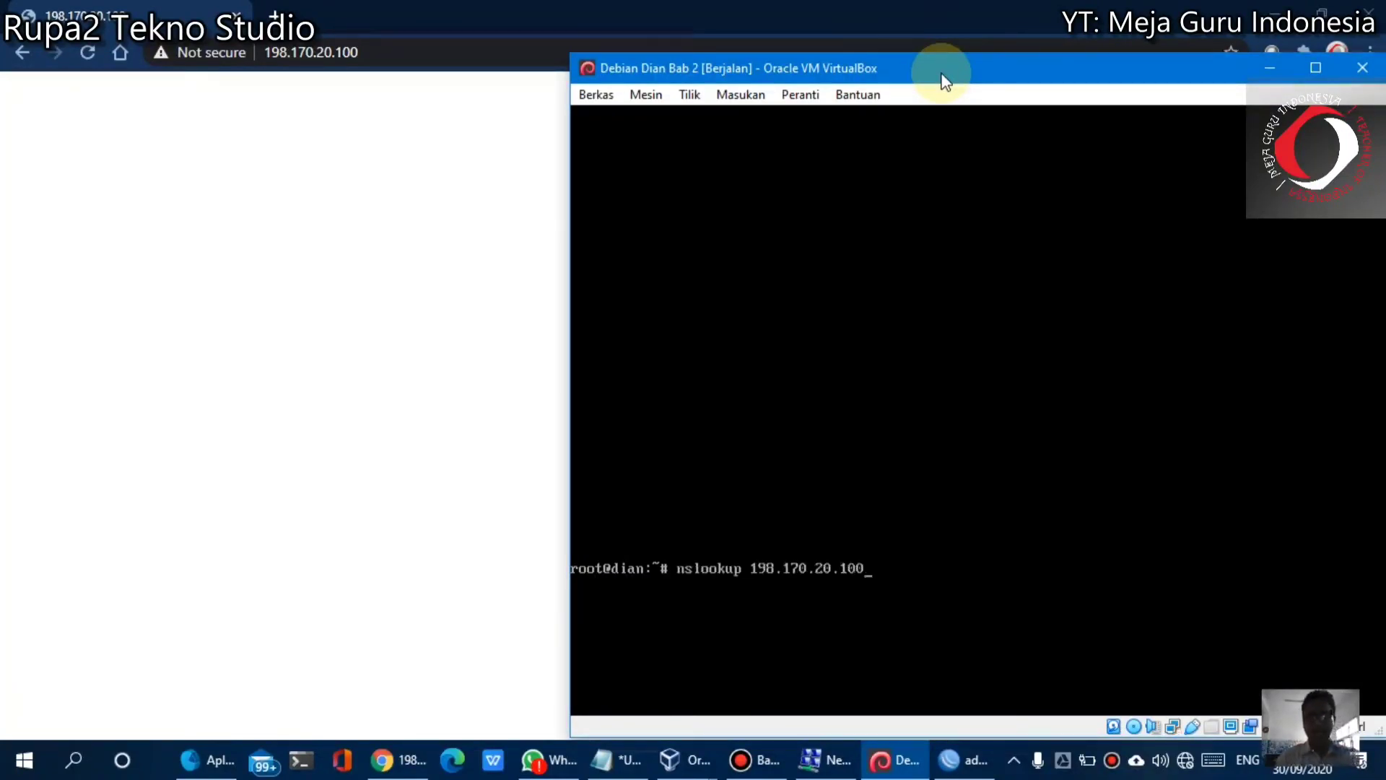
{"action": "key", "text": "Down"}
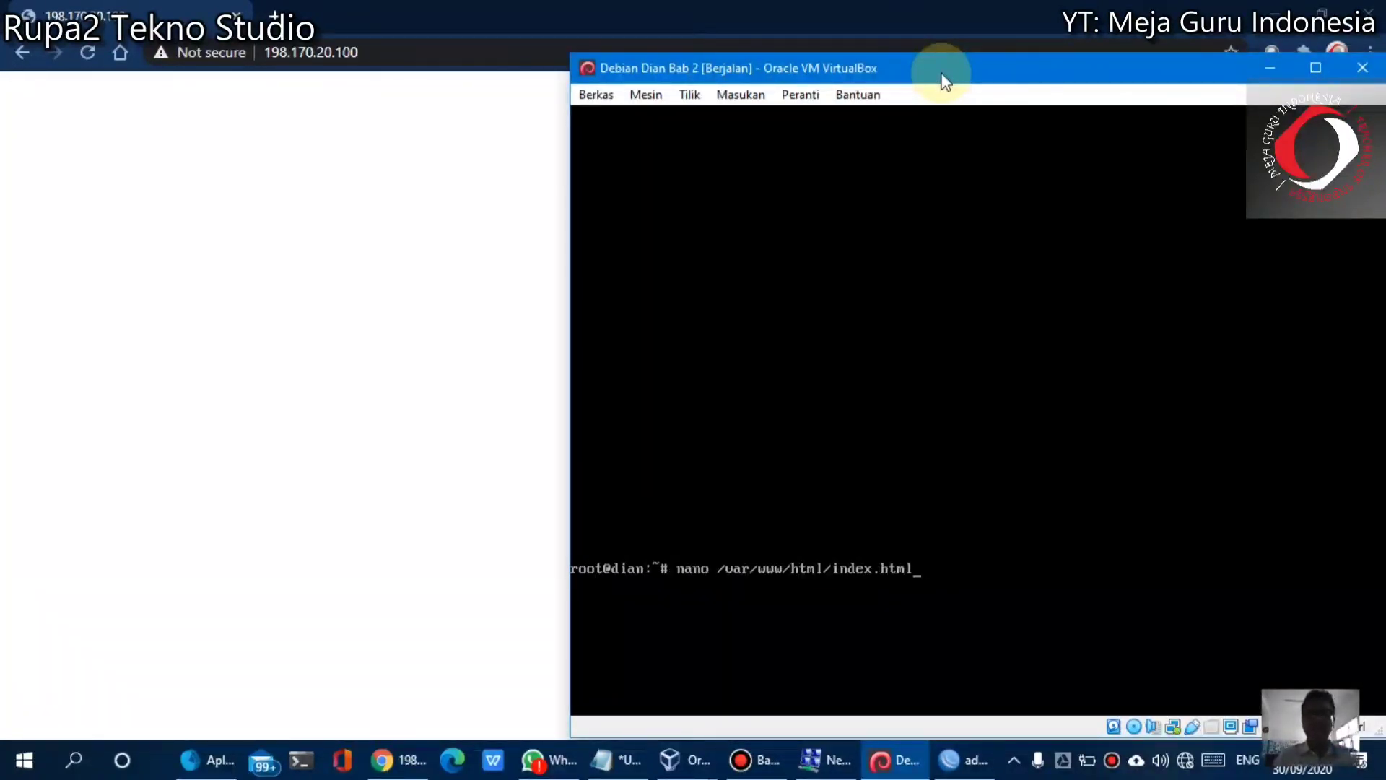
{"action": "key", "text": "Return"}
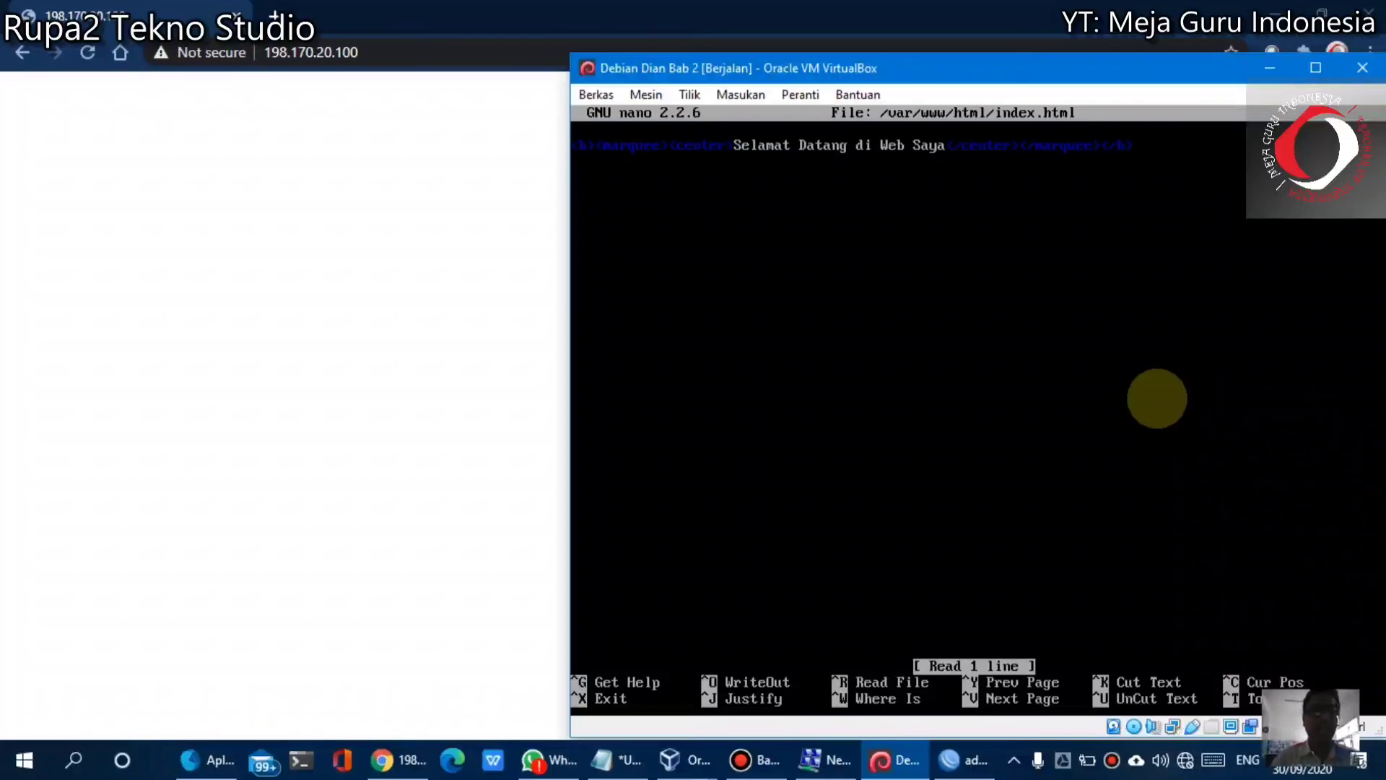
Delete the center tags from index.html, save the file and exit nano
{"action": "key", "text": "BackSpace"}
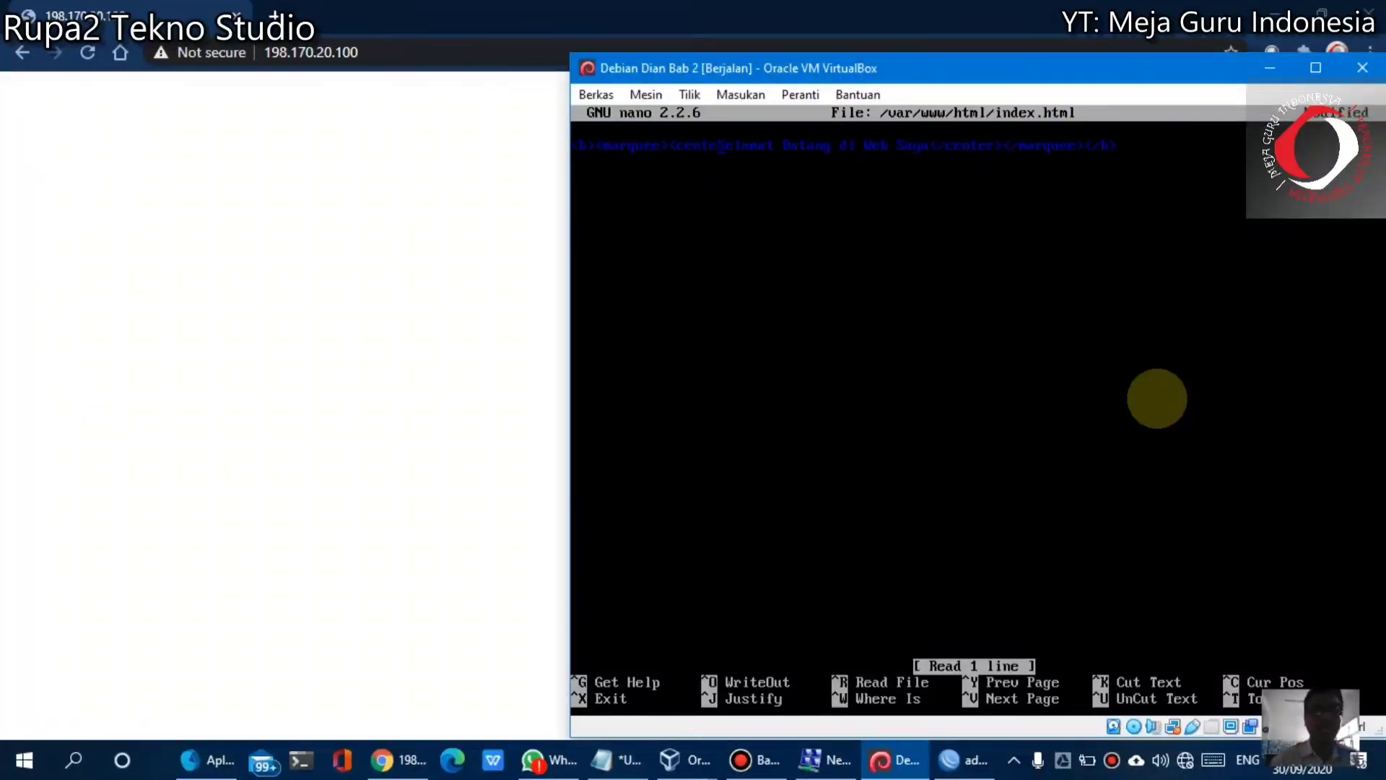
{"action": "key", "text": "BackSpace"}
{"action": "key", "text": "BackSpace"}
{"action": "key", "text": "BackSpace"}
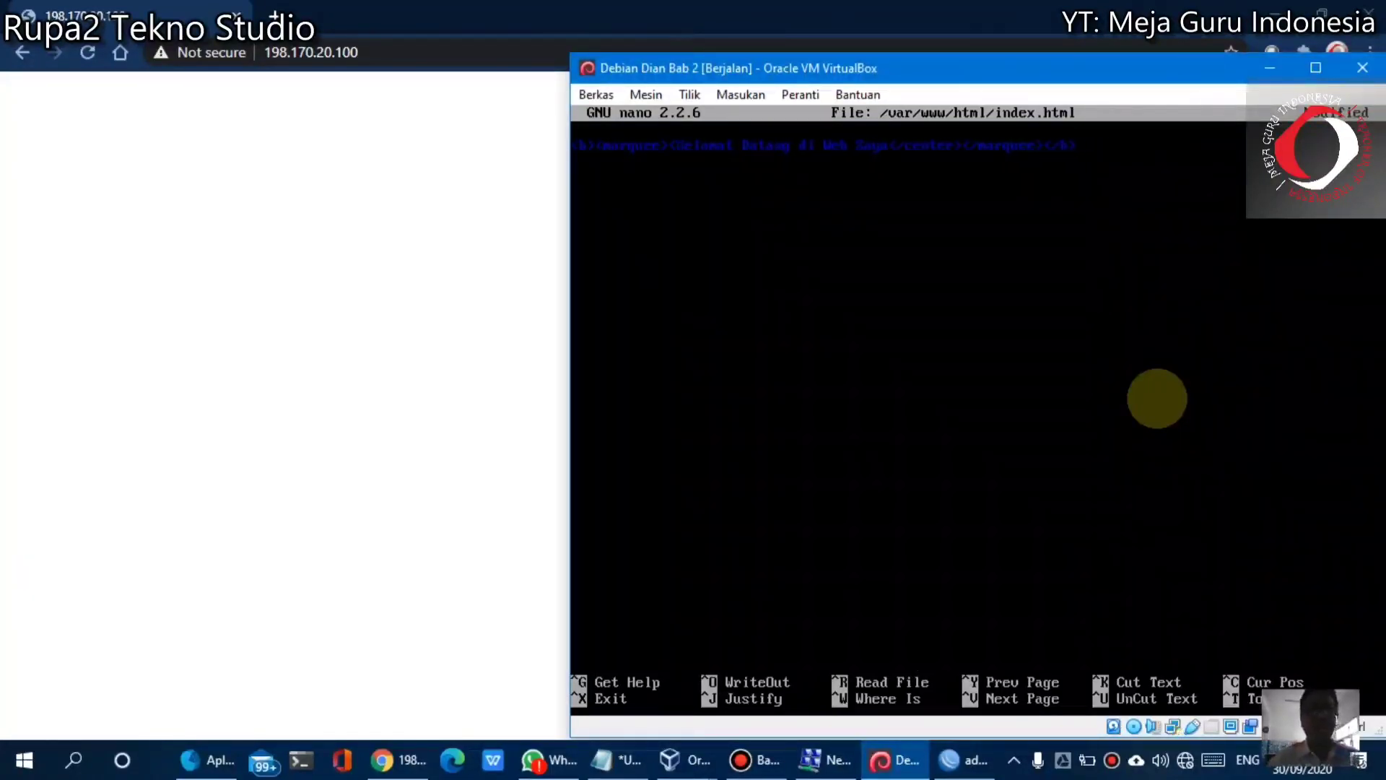
{"action": "key", "text": "BackSpace"}
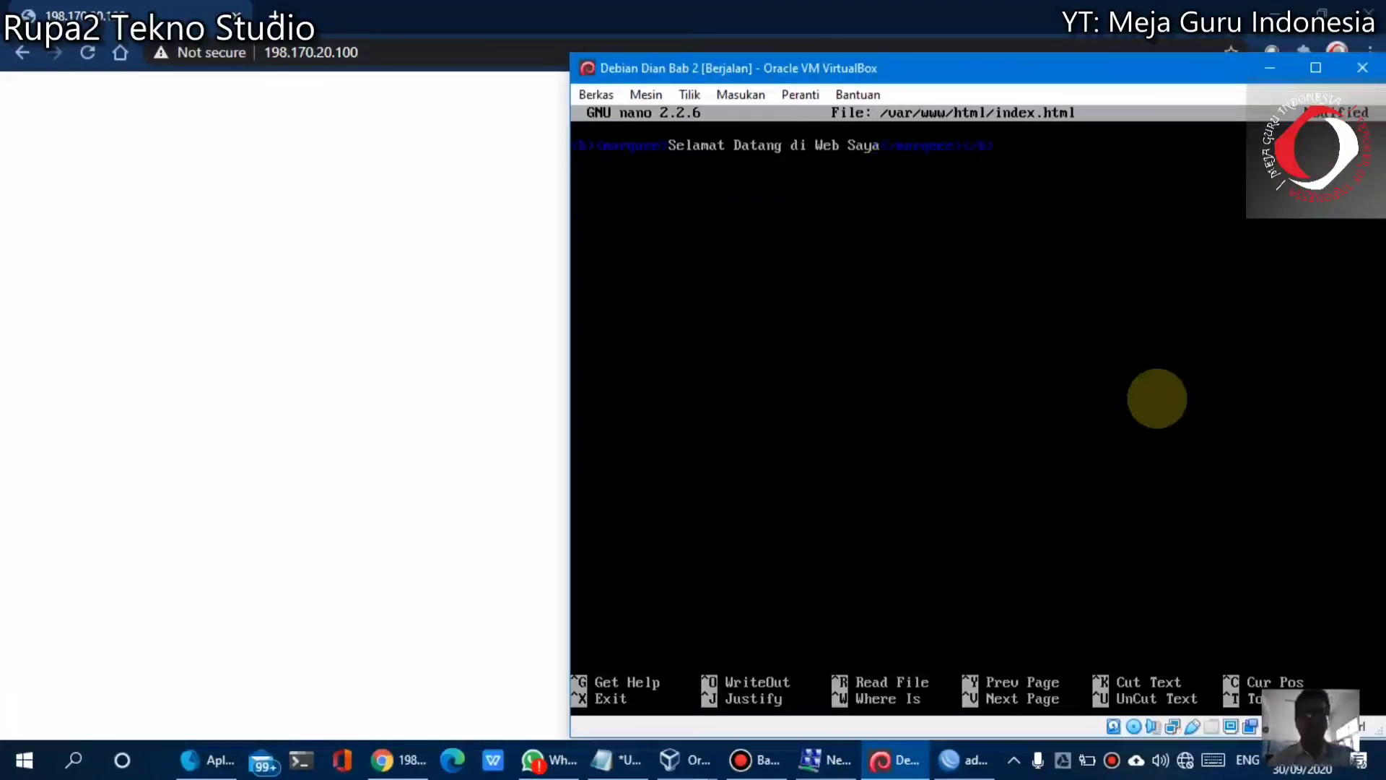
{"action": "key", "text": "ctrl+x"}
{"action": "key", "text": "y"}
{"action": "key", "text": "Return"}
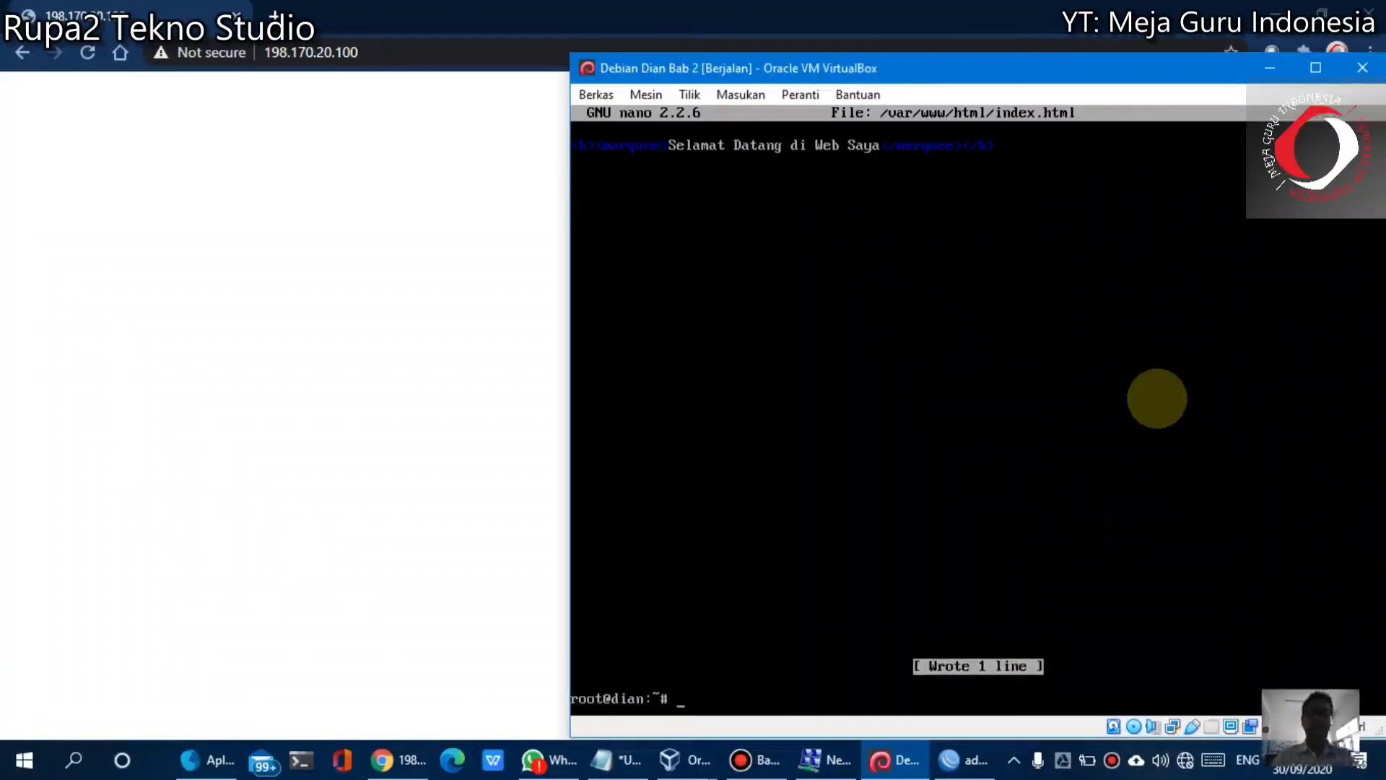
{"action": "left_click", "coordinate": [6, 264]}
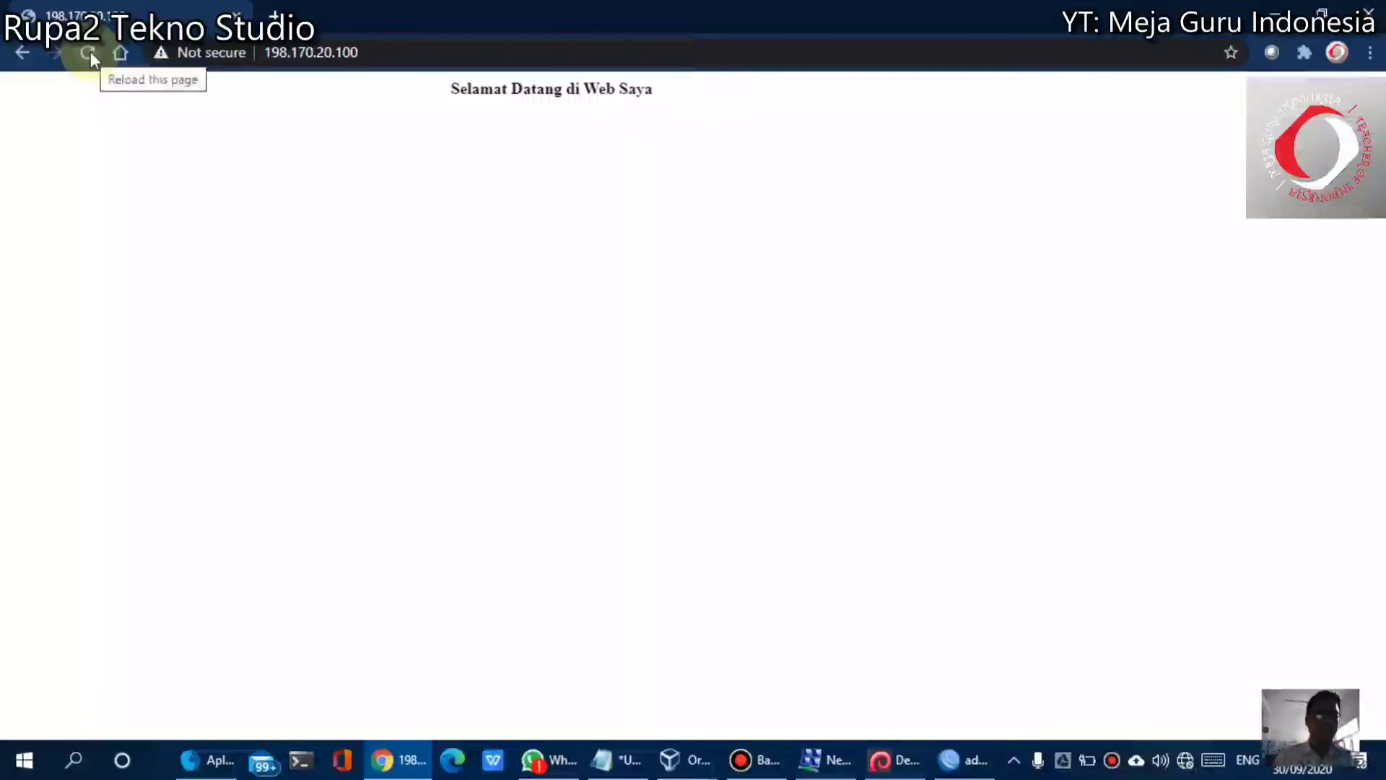
{"action": "left_click", "coordinate": [90, 51]}
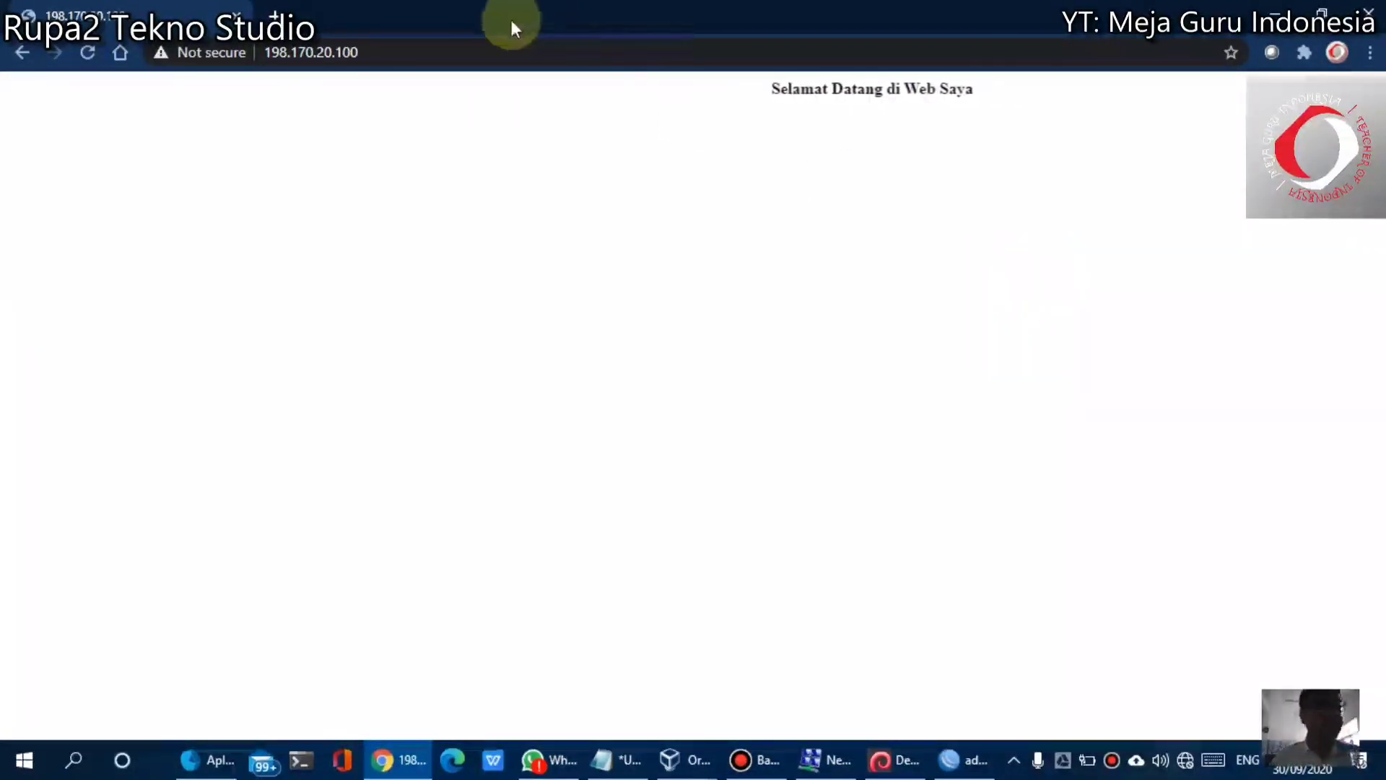
{"action": "left_click", "coordinate": [481, 47]}
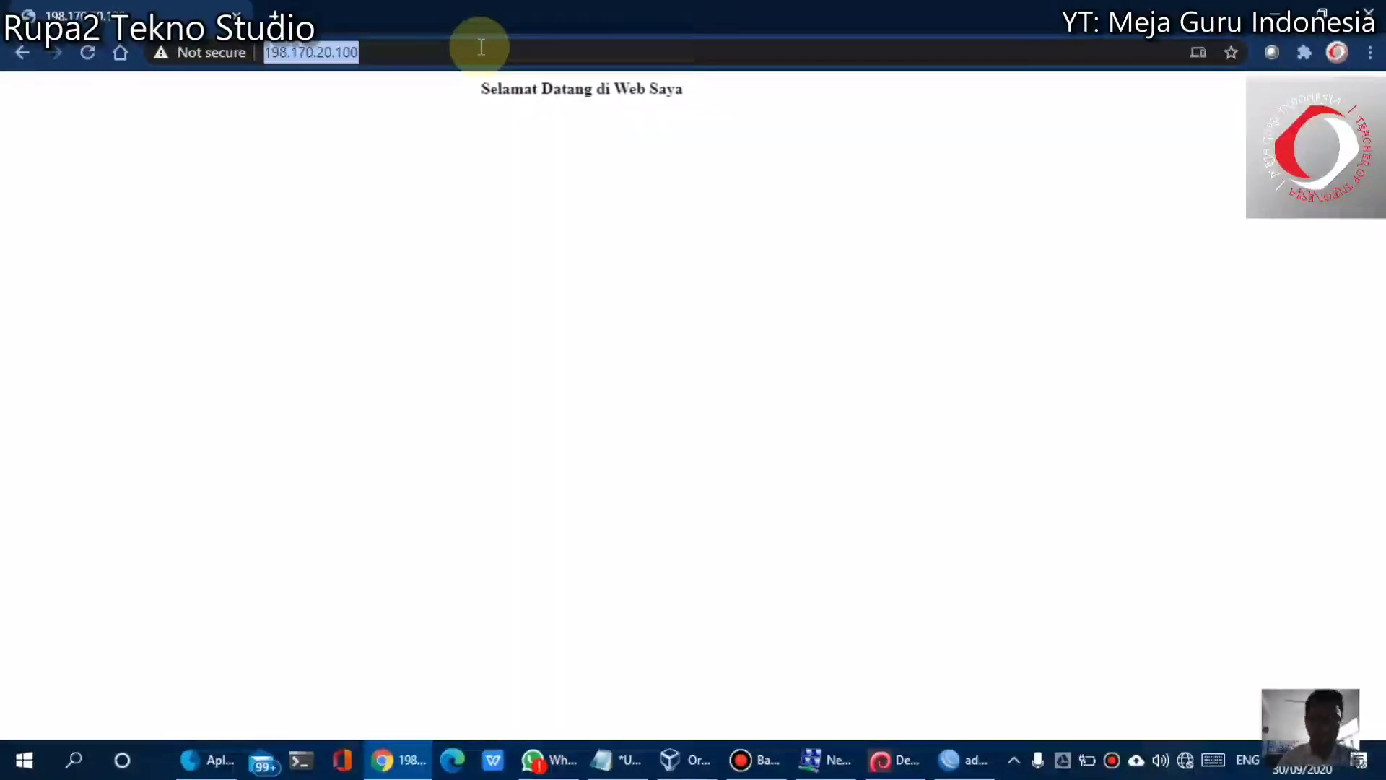
{"action": "type", "text": "www.di"}
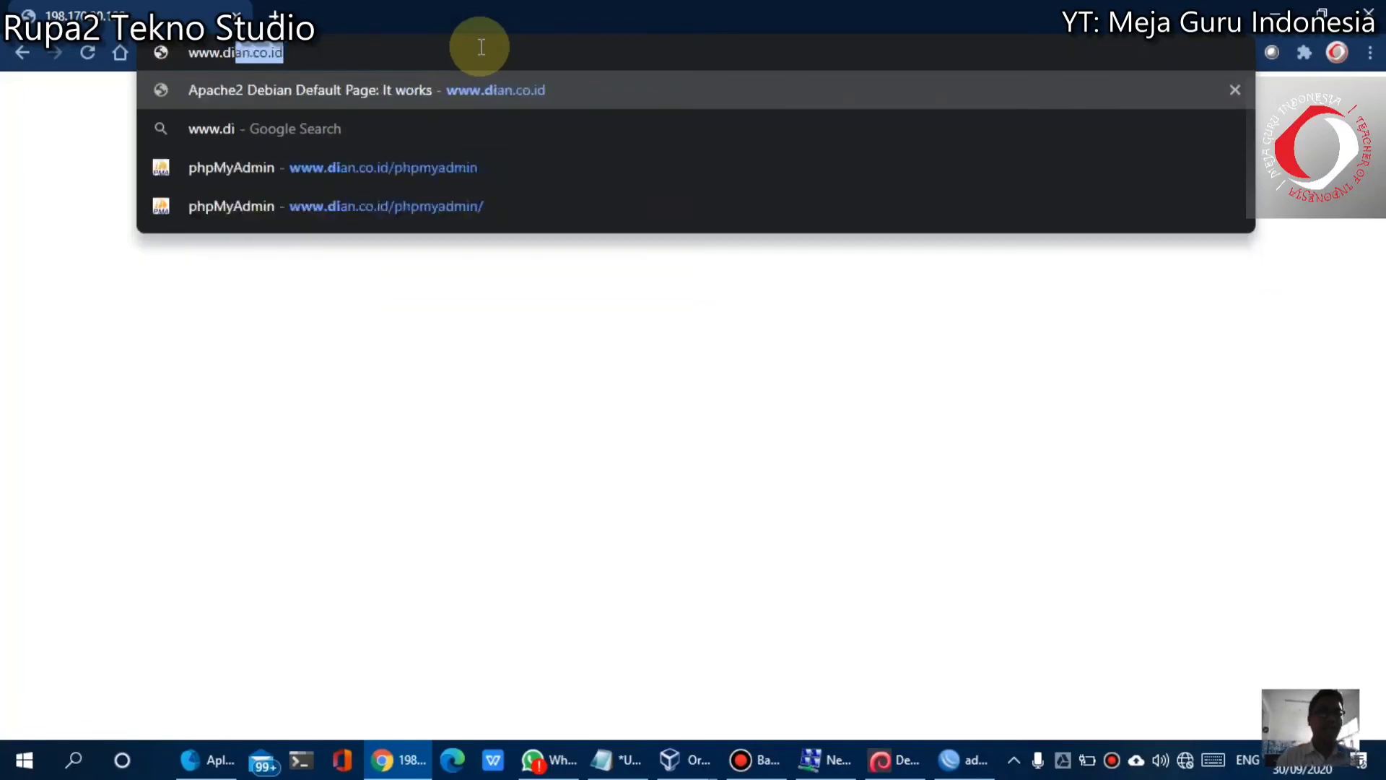
{"action": "type", "text": "an.co.id"}
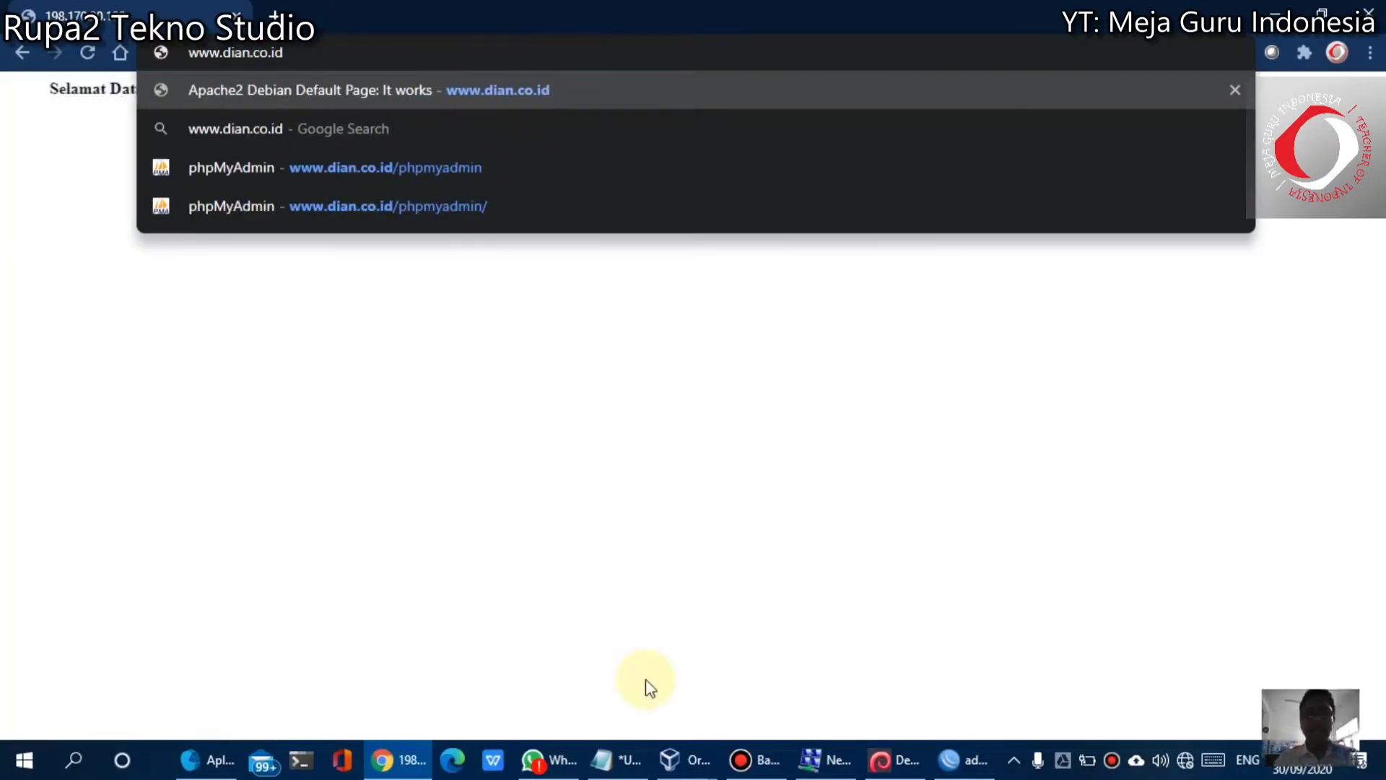
{"action": "left_click", "coordinate": [967, 758]}
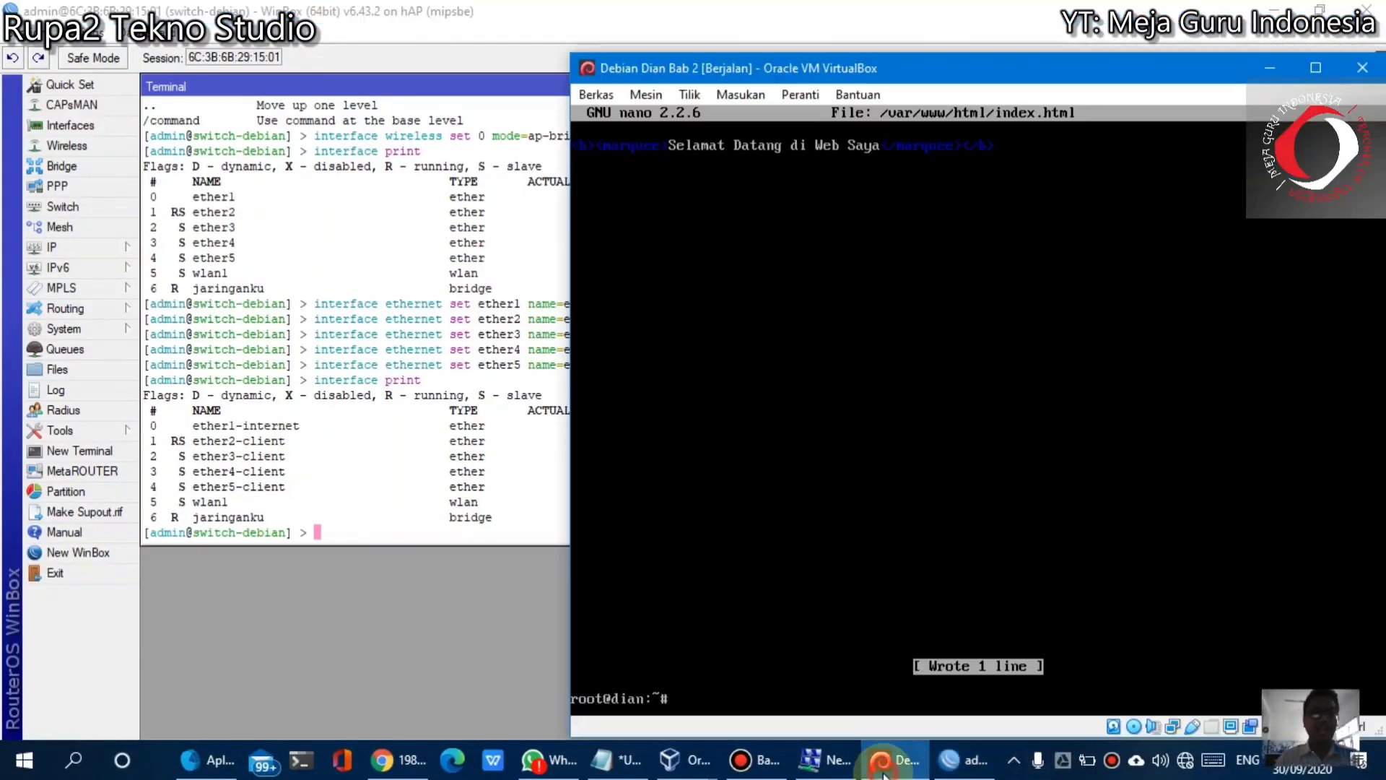
{"action": "left_click", "coordinate": [894, 759]}
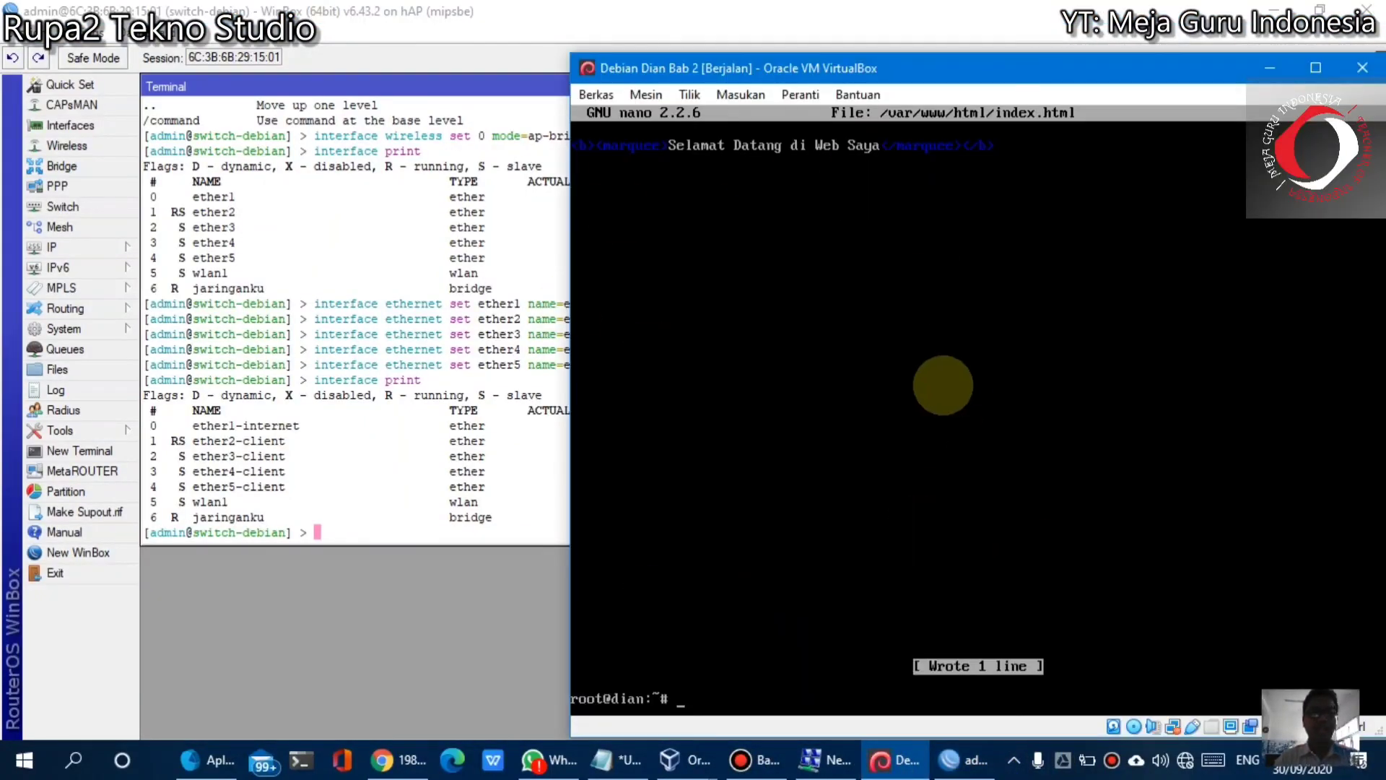
{"action": "left_click", "coordinate": [1272, 10]}
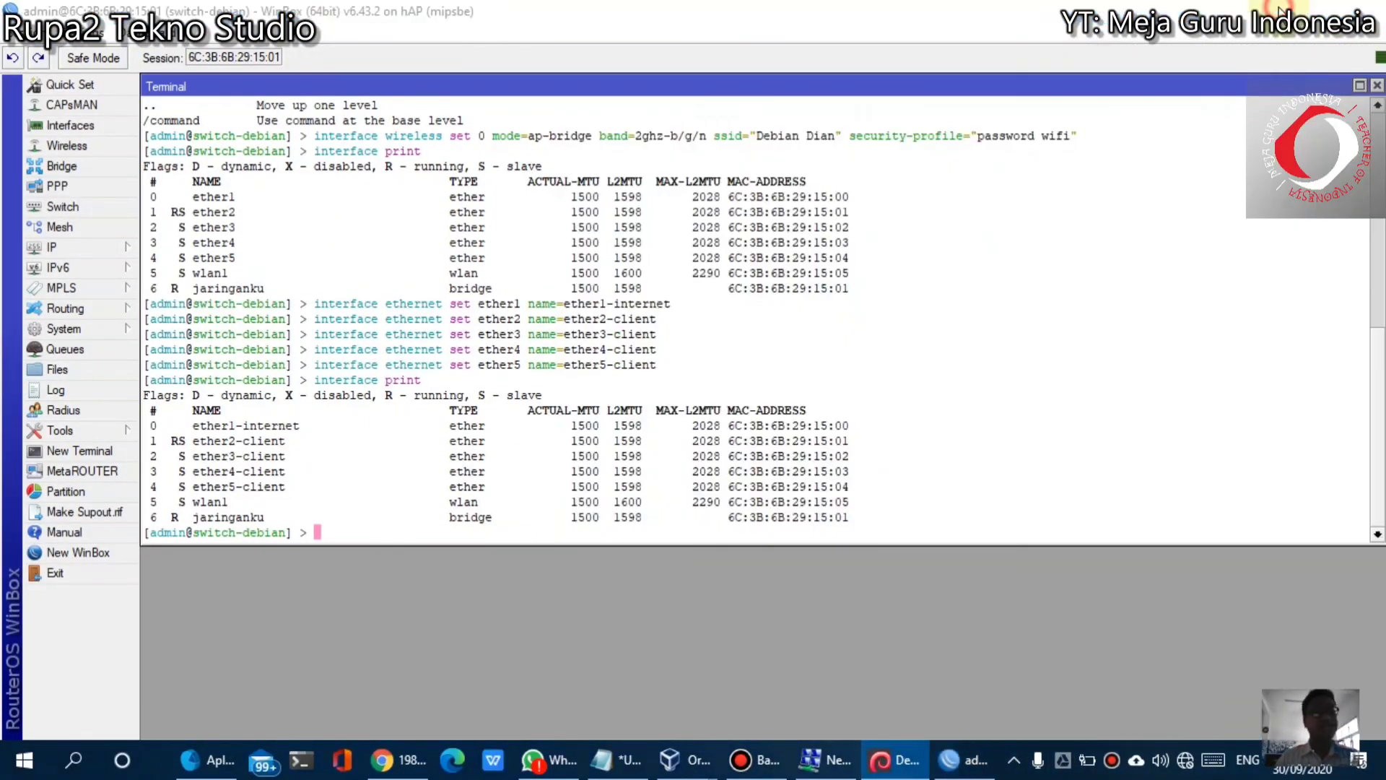
{"action": "left_click", "coordinate": [6, 314]}
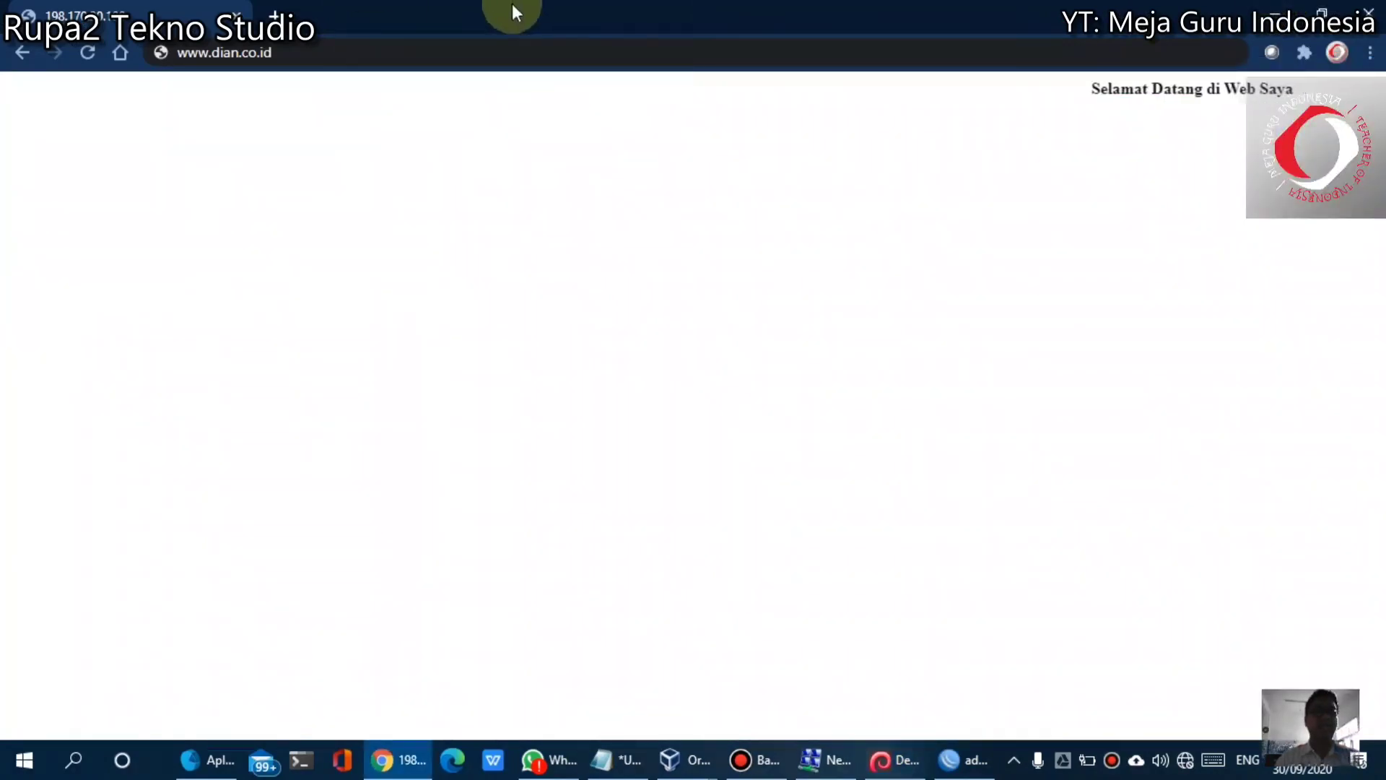
{"action": "left_click", "coordinate": [408, 56]}
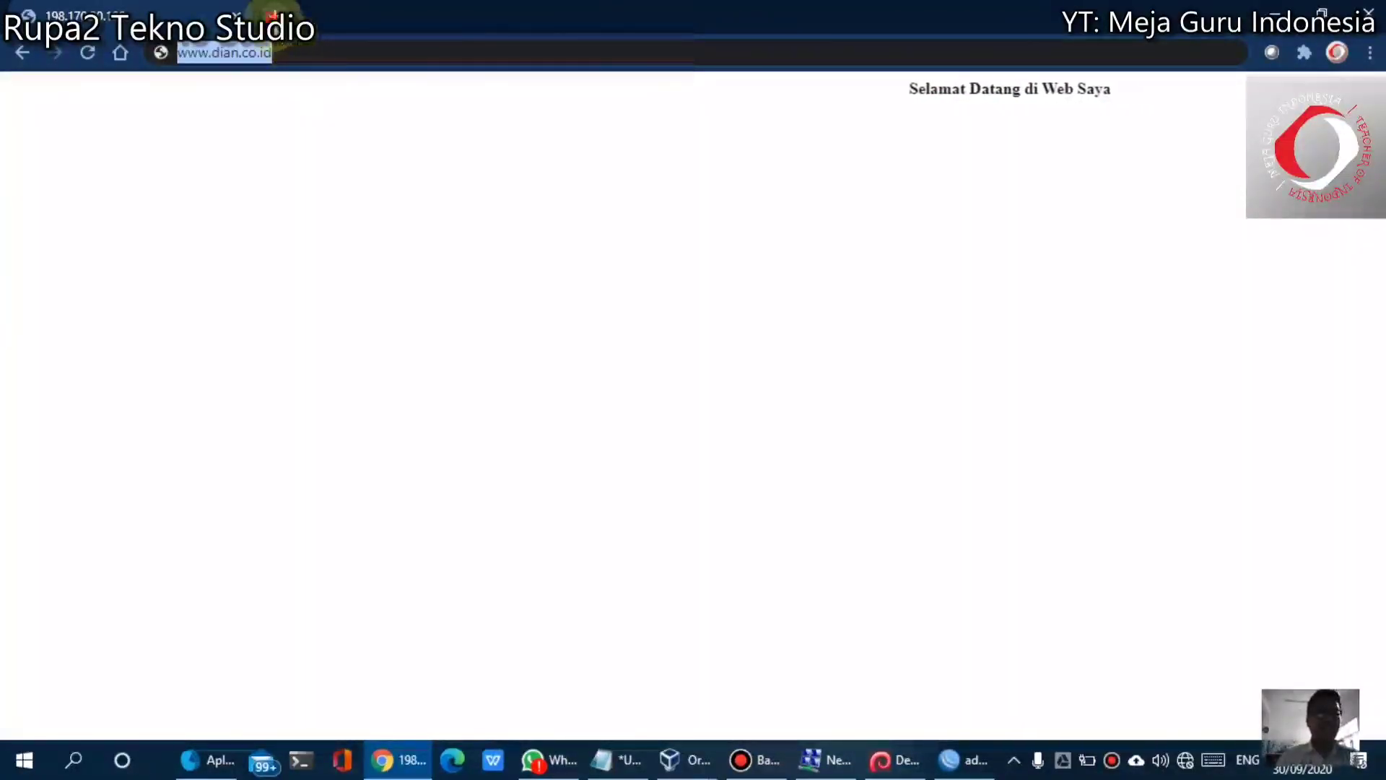
{"action": "left_click", "coordinate": [275, 15]}
{"action": "type", "text": "ww"}
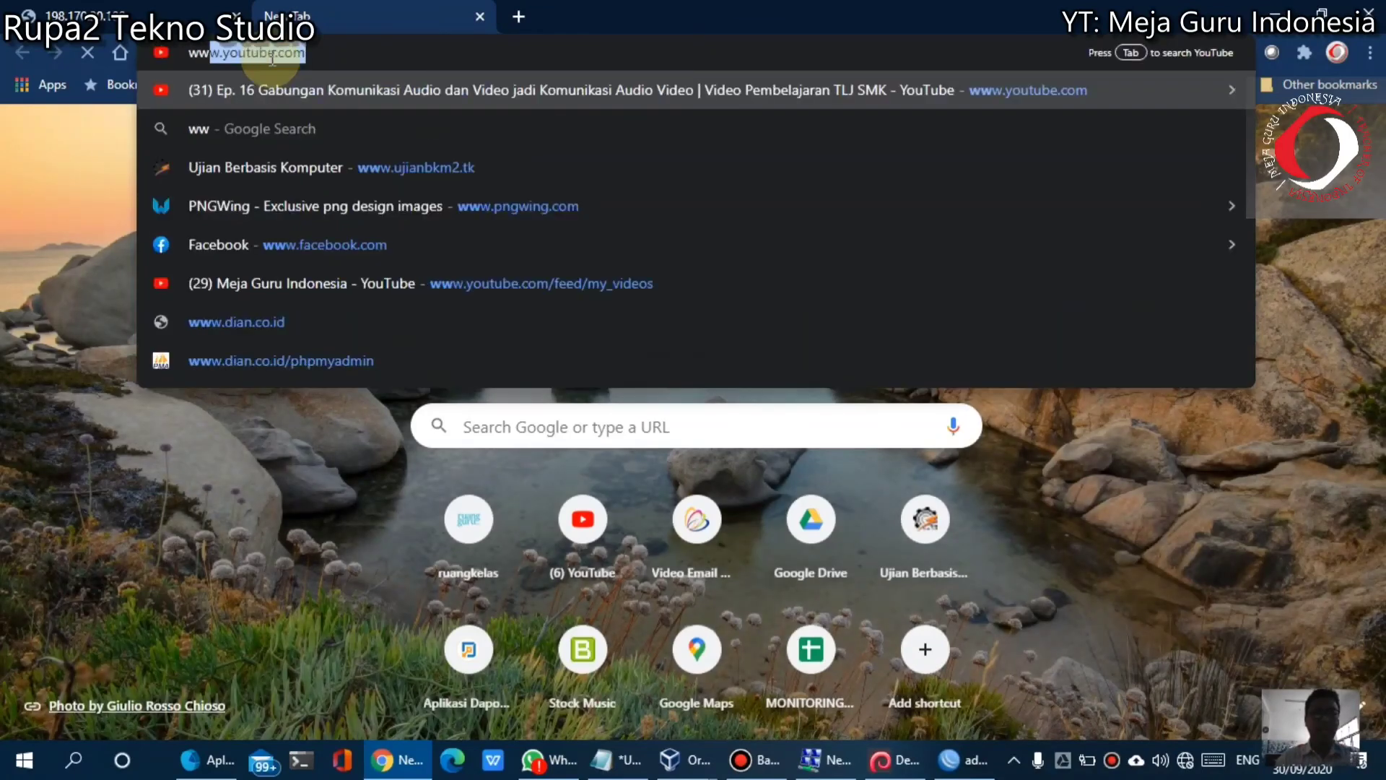
{"action": "type", "text": "w.dian.co.id"}
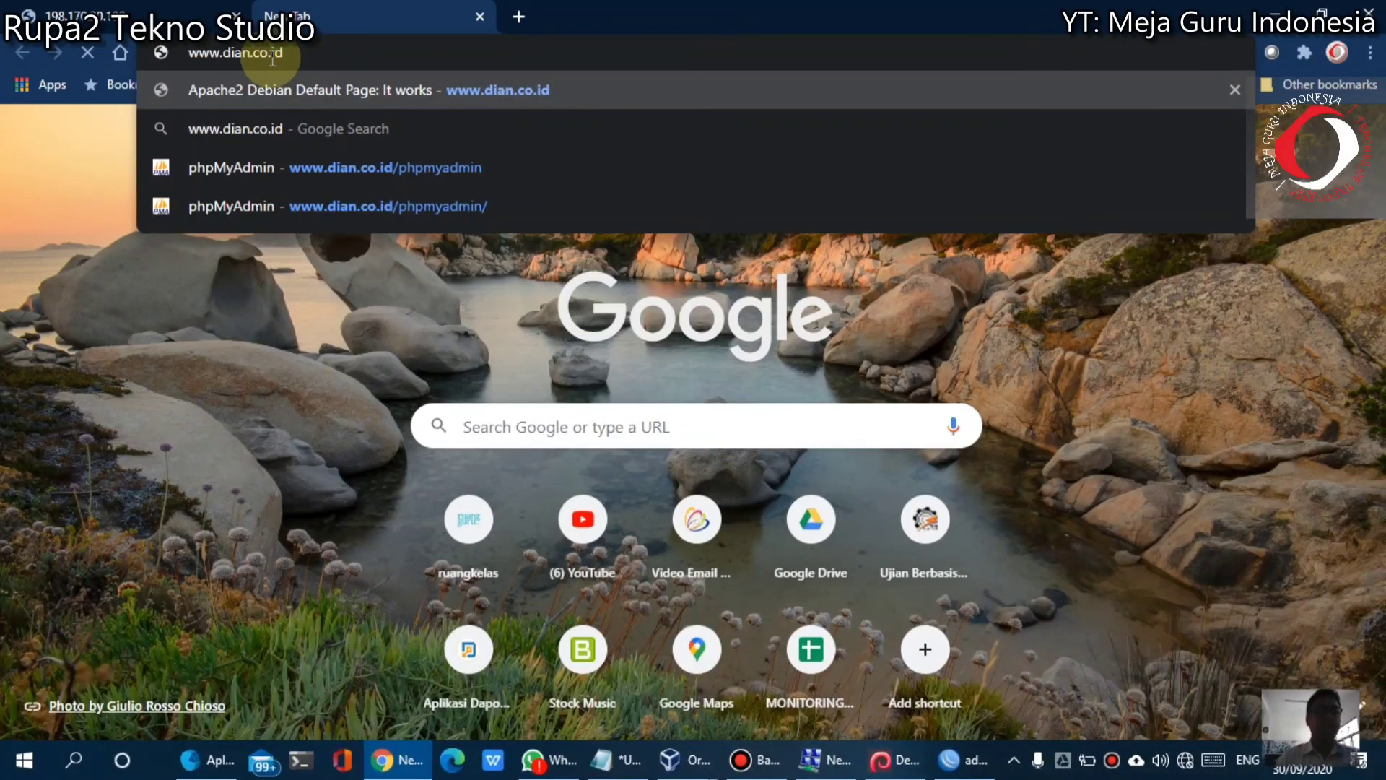
{"action": "key", "text": "Return"}
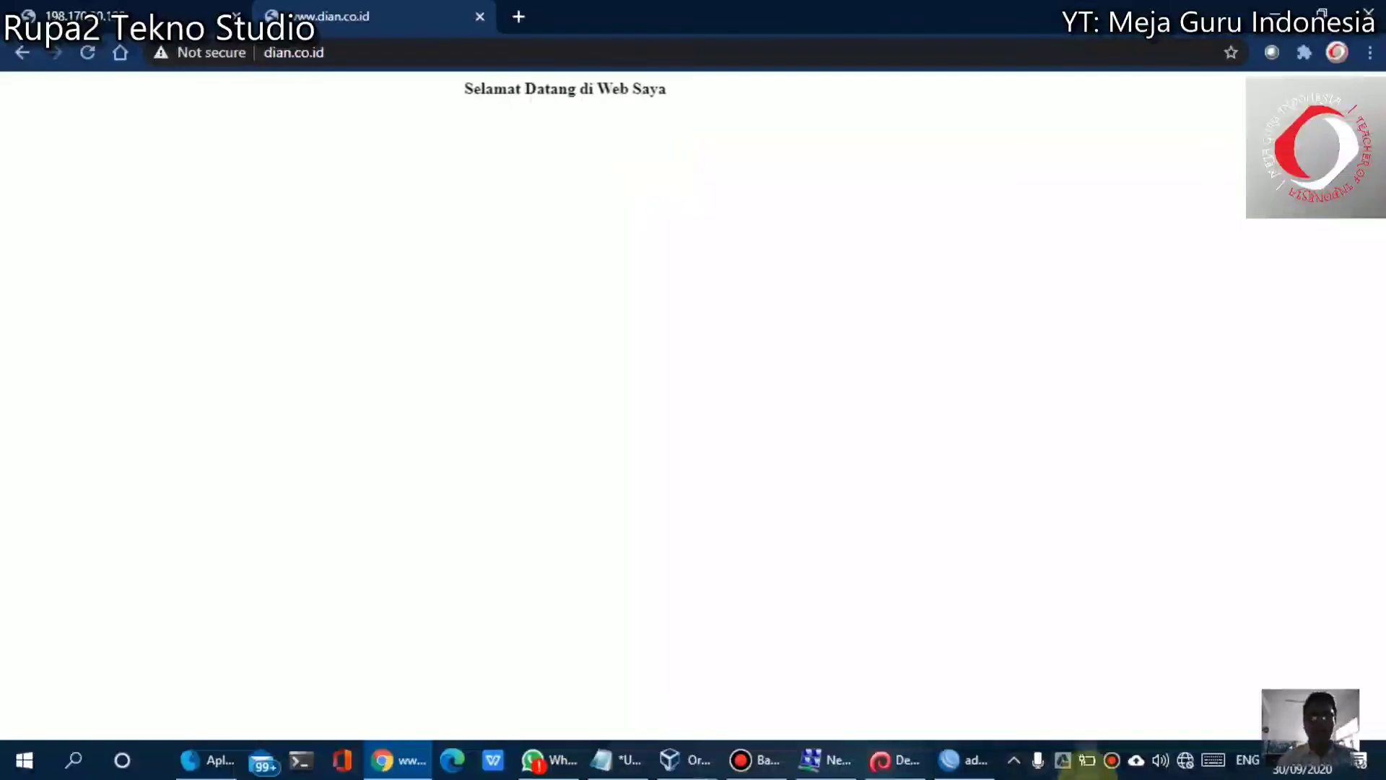
{"action": "left_click", "coordinate": [882, 758]}
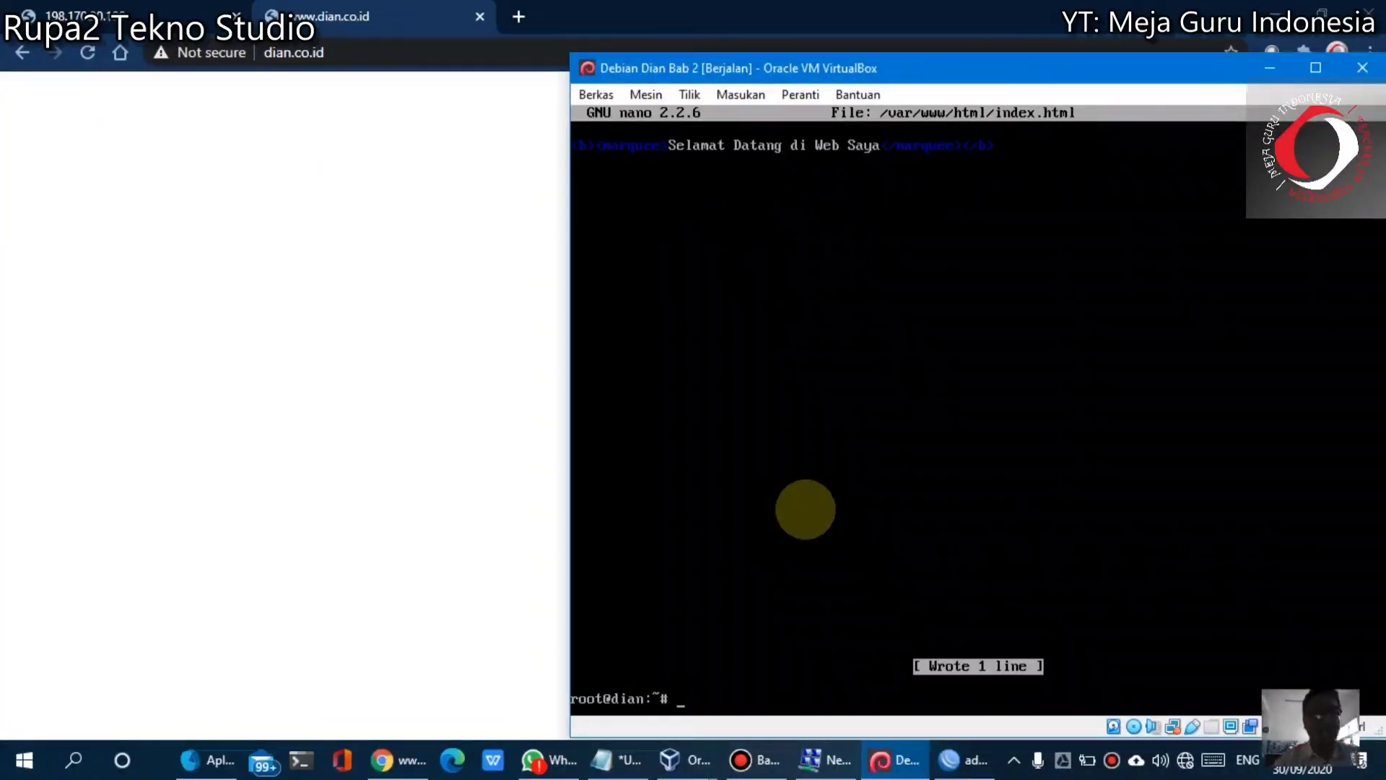
{"action": "left_click", "coordinate": [287, 215]}
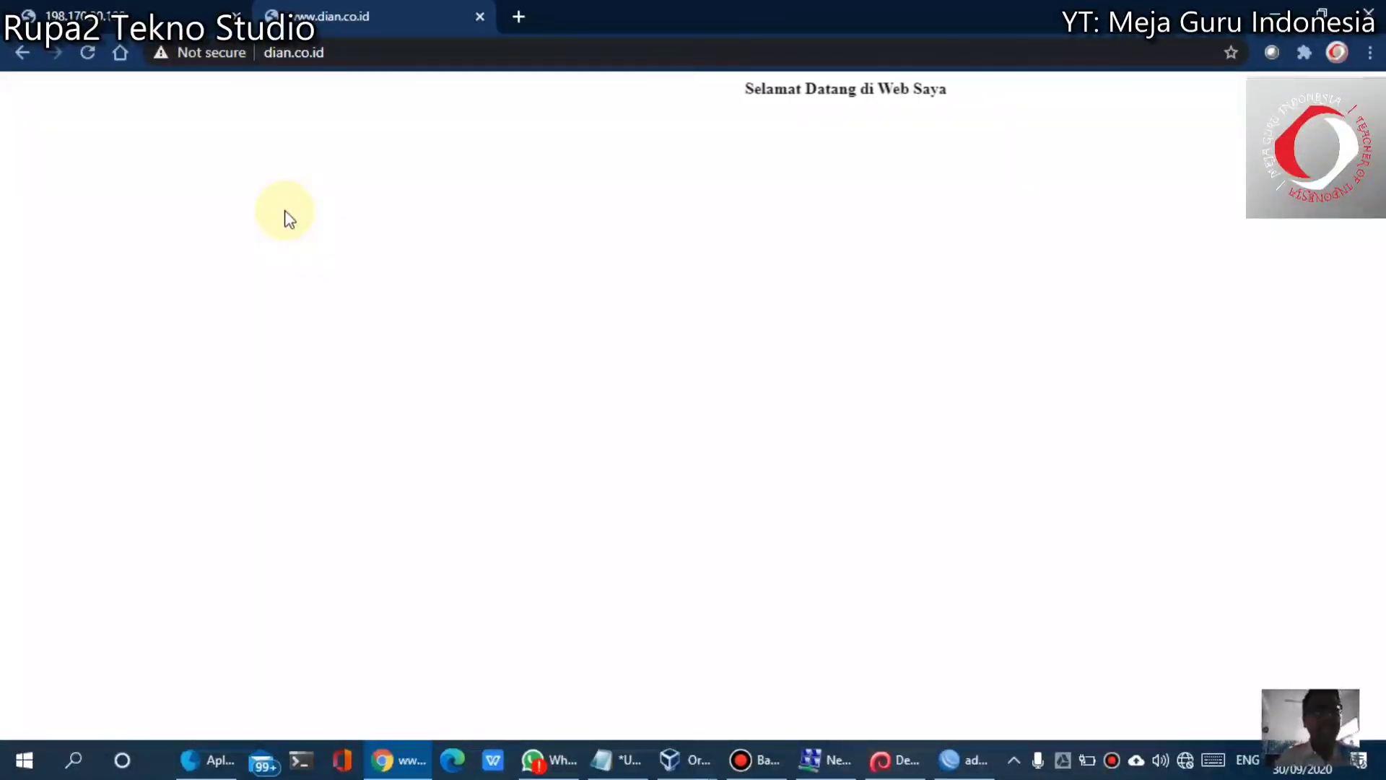
{"action": "left_click", "coordinate": [402, 53]}
{"action": "left_click", "coordinate": [402, 53]}
{"action": "type", "text": "/ekedai/"}
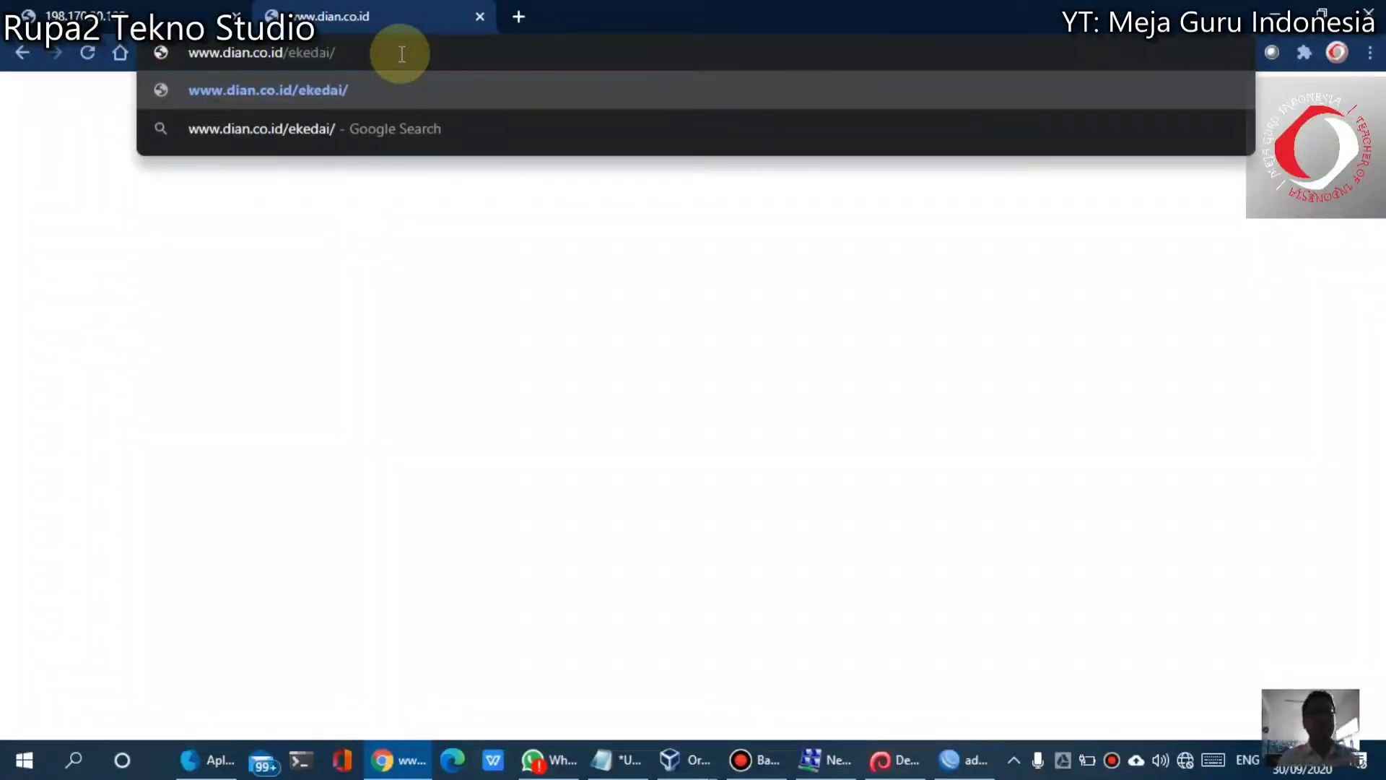
{"action": "key", "text": "Return"}
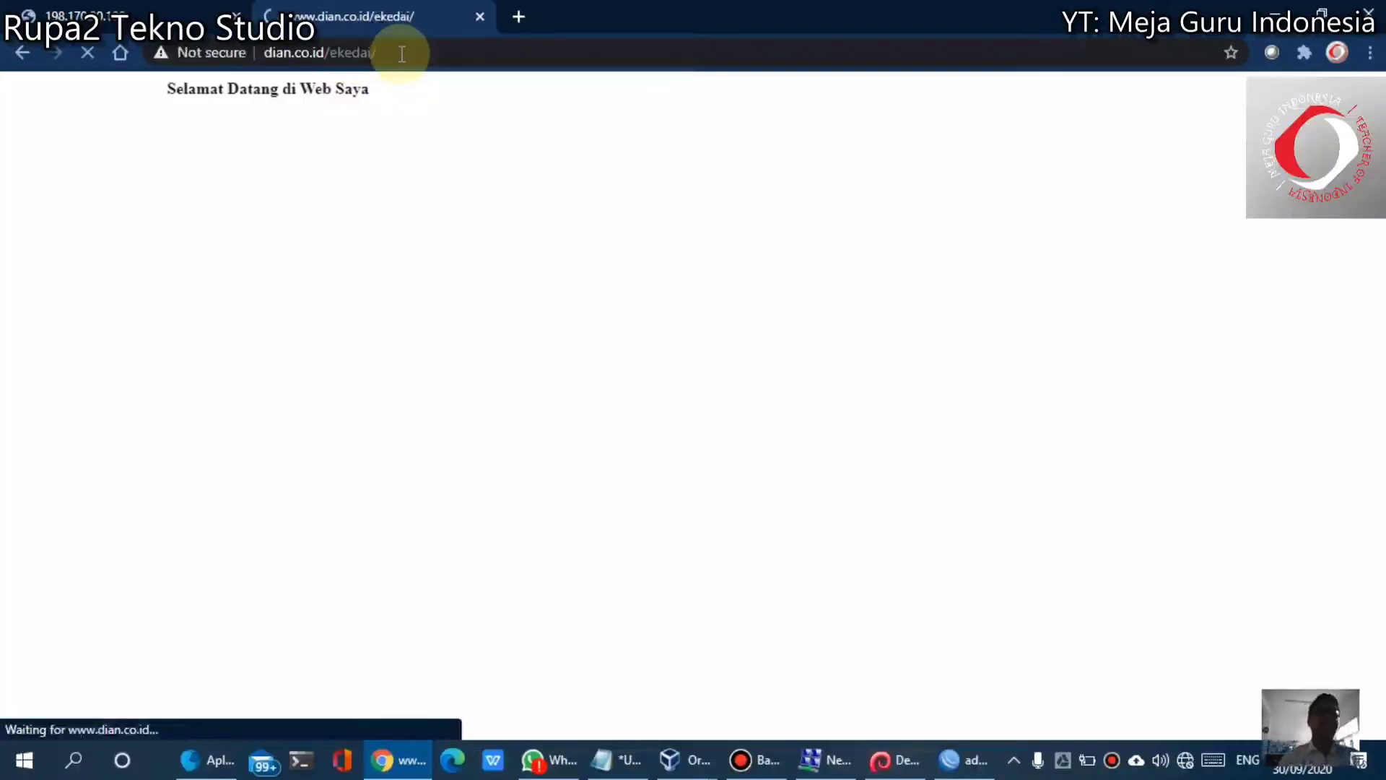